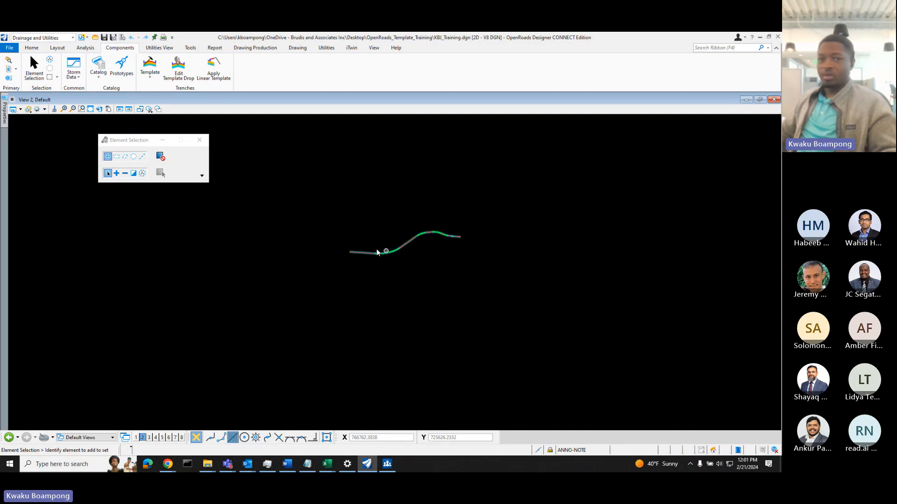
Open the Create Template editor, look at the template library's top-level folders, and close the editor.
{"action": "left_click_drag", "start_coordinate": [632, 303], "coordinate": [568, 362]}
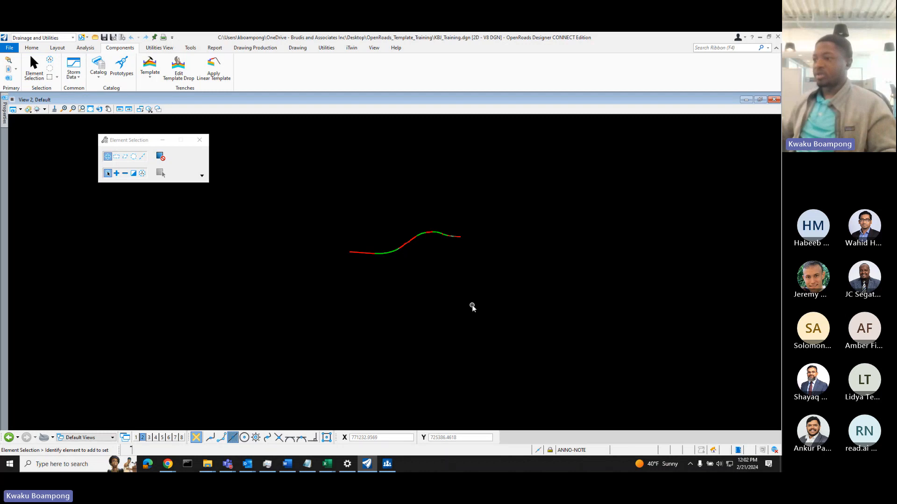
{"action": "left_click", "coordinate": [151, 80]}
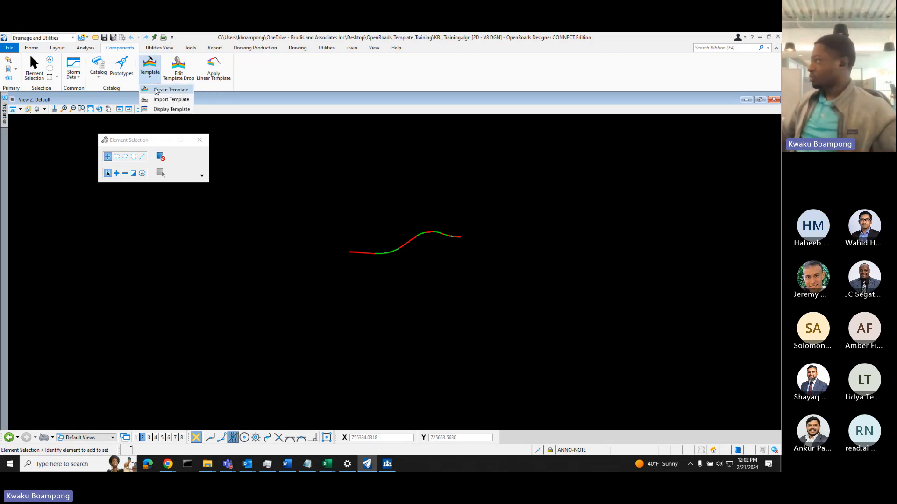
{"action": "left_click", "coordinate": [156, 89]}
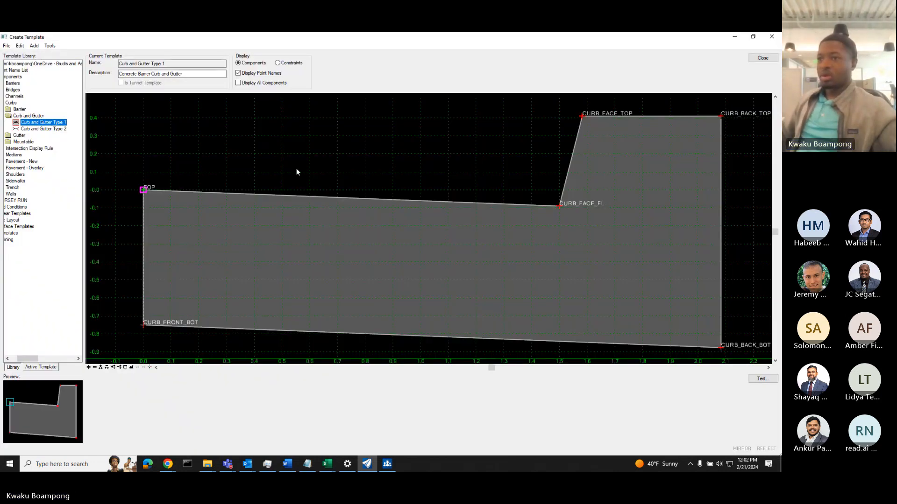
{"action": "left_click_drag", "start_coordinate": [27, 359], "coordinate": [20, 359]}
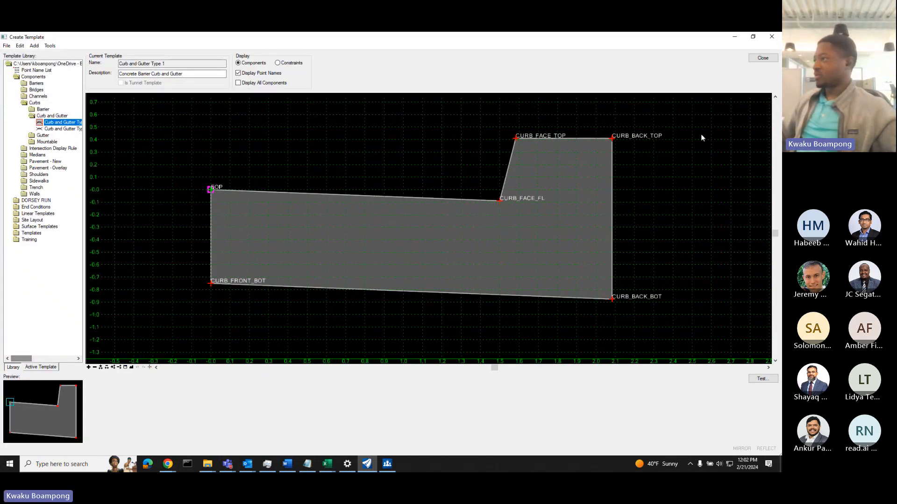
{"action": "left_click", "coordinate": [760, 58]}
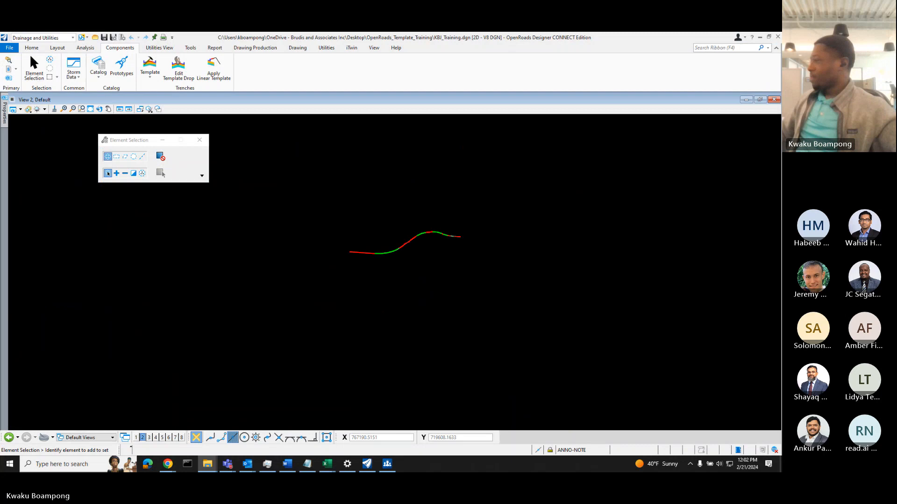
Look in File Explorer at the KBJ_Training.itl file in OpenRoads_Template_Training and the folders on the projects drive, and put the window away.
{"action": "left_click_drag", "start_coordinate": [781, 176], "coordinate": [327, 139]}
{"action": "scroll", "coordinate": [176, 332], "scroll_direction": "down", "scroll_amount": 1}
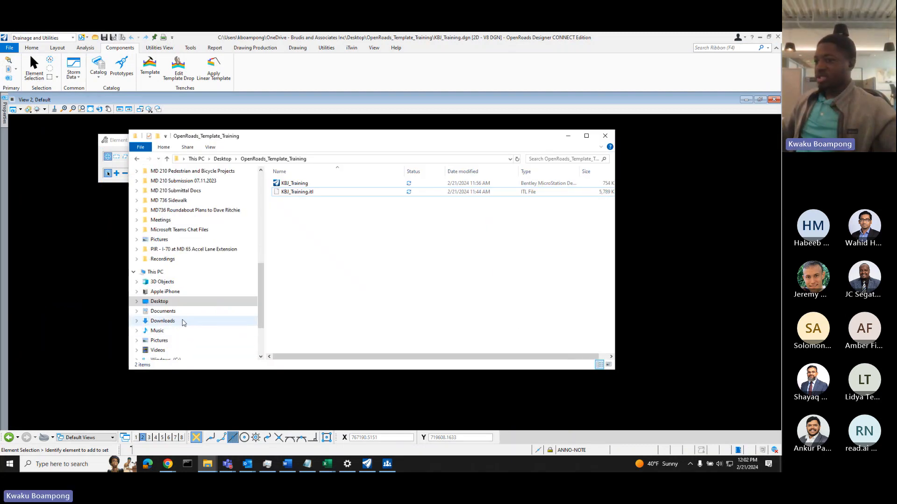
{"action": "left_click", "coordinate": [261, 357]}
{"action": "scroll", "coordinate": [261, 357], "scroll_direction": "down", "scroll_amount": 2}
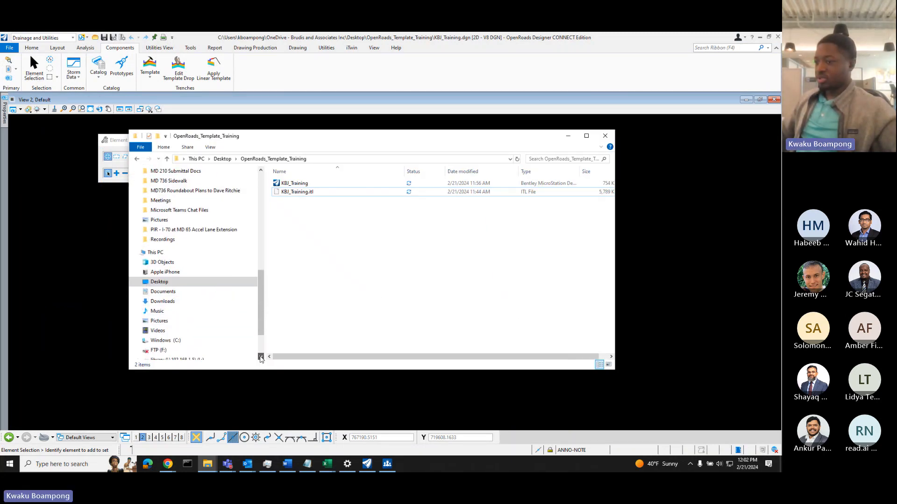
{"action": "left_click", "coordinate": [312, 192]}
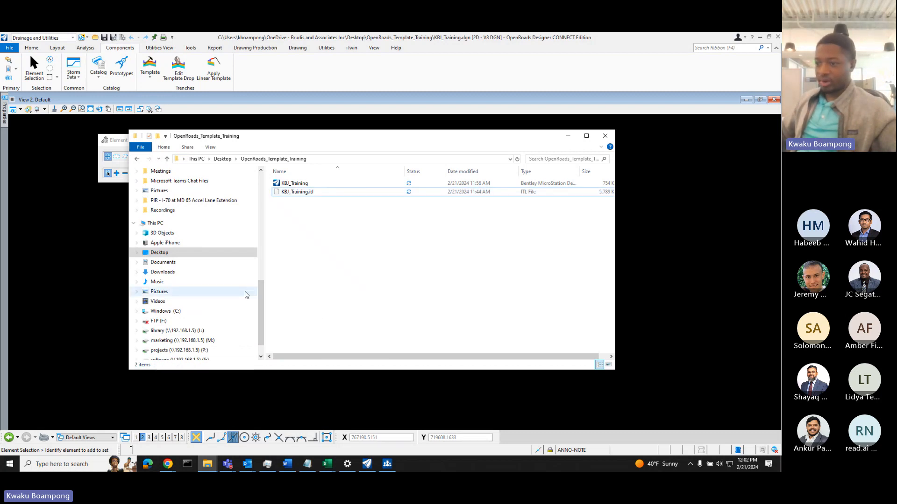
{"action": "scroll", "coordinate": [243, 304], "scroll_direction": "down", "scroll_amount": 1}
{"action": "left_click", "coordinate": [192, 323]}
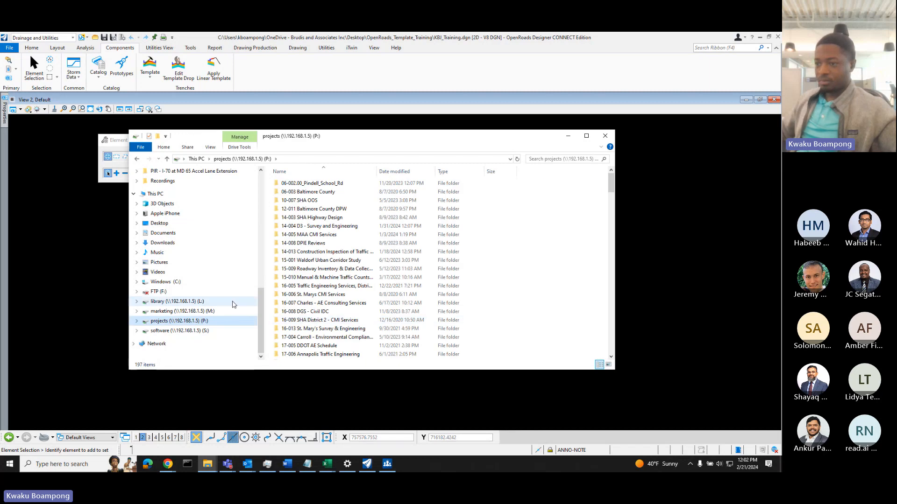
{"action": "scroll", "coordinate": [332, 299], "scroll_direction": "down", "scroll_amount": 20}
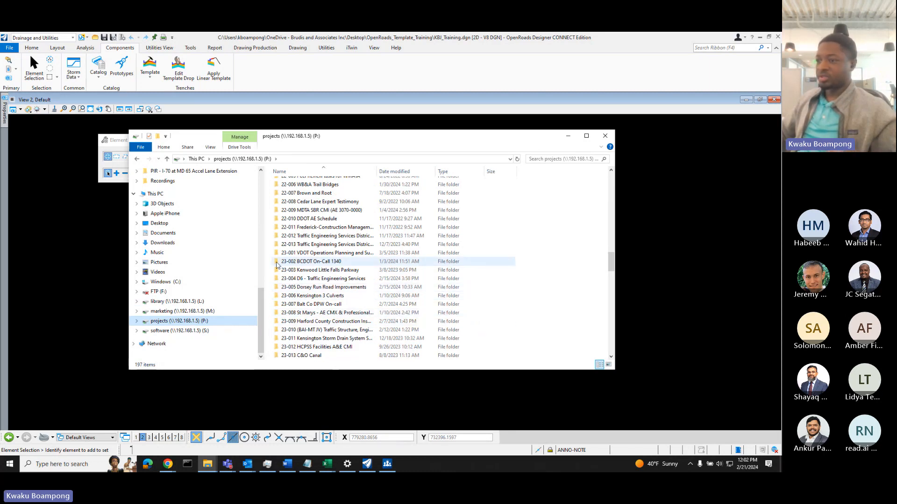
{"action": "left_click", "coordinate": [138, 160]}
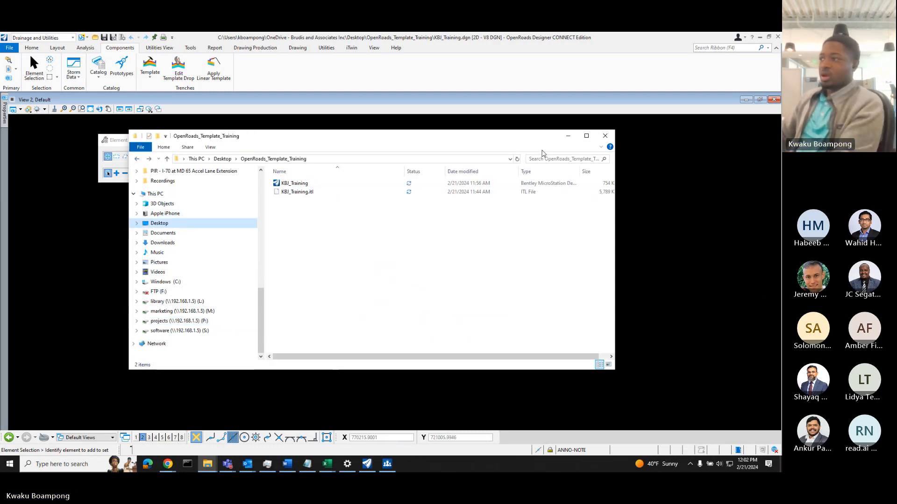
{"action": "left_click", "coordinate": [569, 139]}
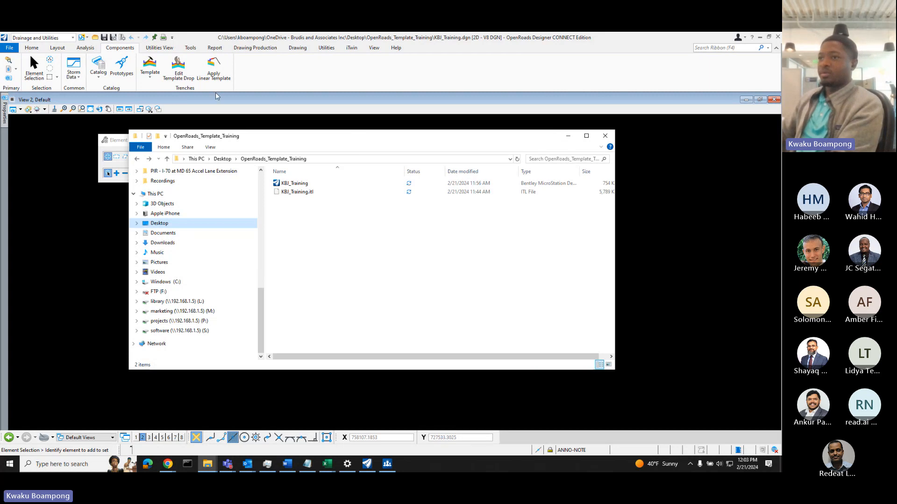
{"action": "left_click", "coordinate": [153, 81]}
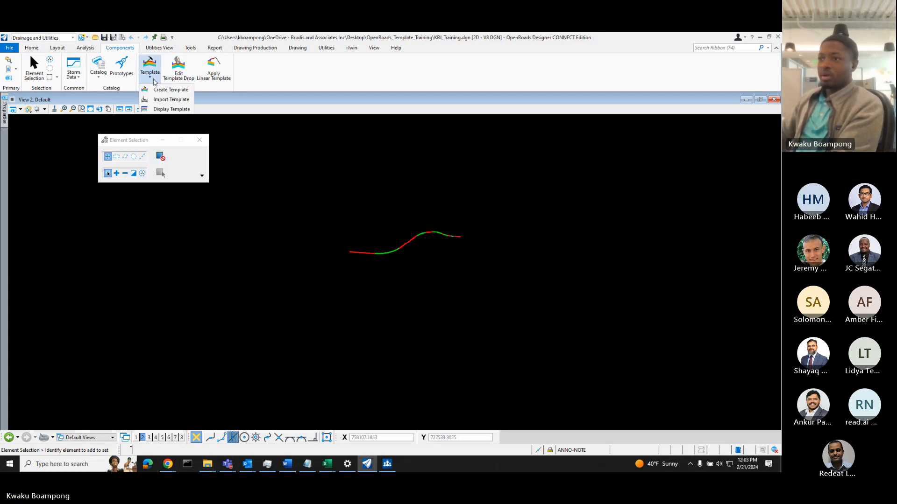
{"action": "left_click", "coordinate": [191, 90]}
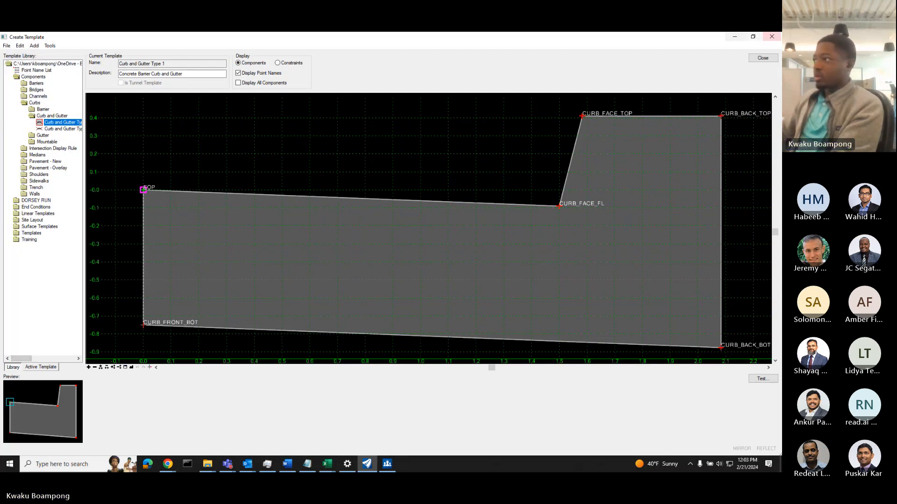
{"action": "left_click", "coordinate": [771, 37]}
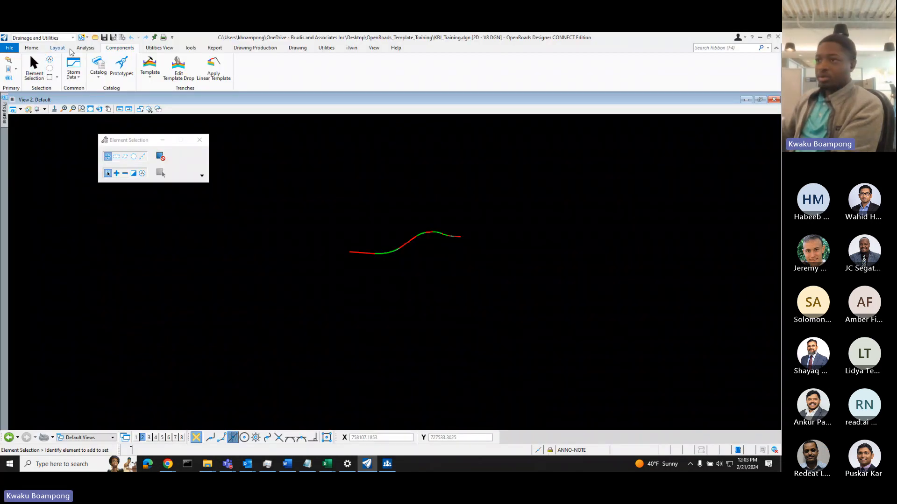
Open the Create Template editor and load the KBJ_Training.itl template library from the OpenRoads_Template_Training folder.
{"action": "left_click", "coordinate": [149, 68]}
{"action": "left_click", "coordinate": [171, 90]}
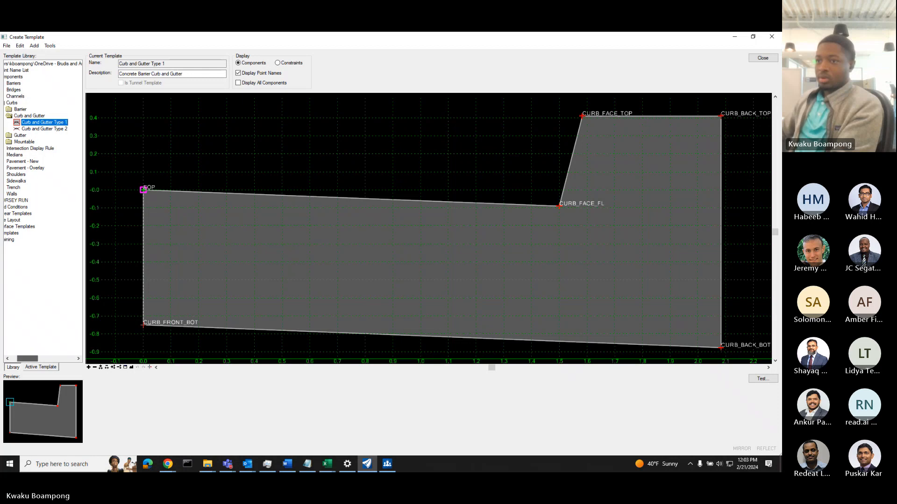
{"action": "left_click_drag", "start_coordinate": [32, 359], "coordinate": [26, 359]}
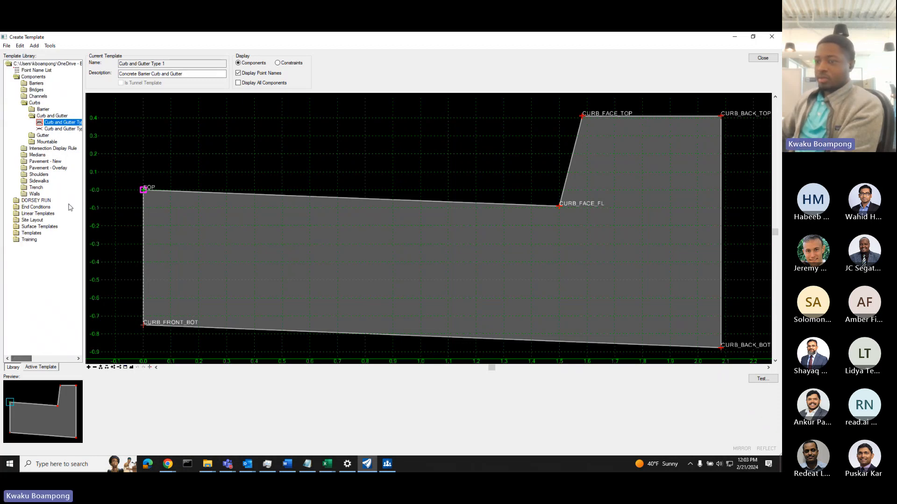
{"action": "left_click", "coordinate": [7, 45]}
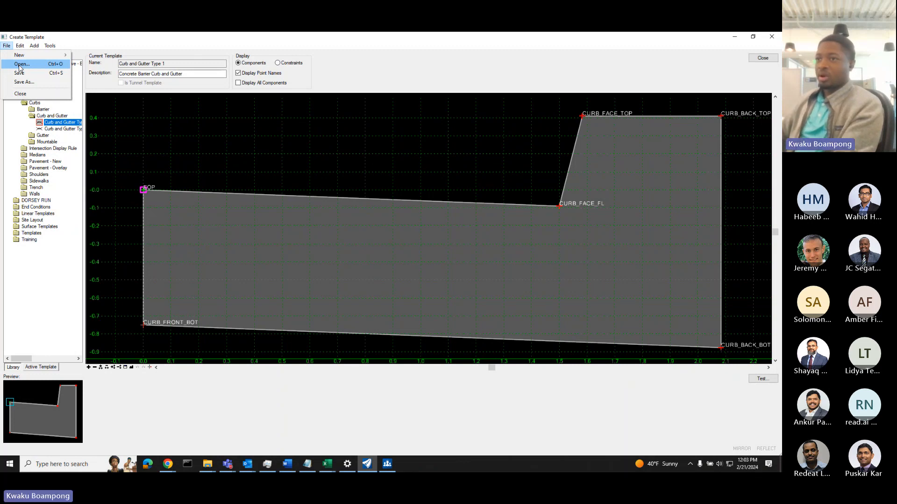
{"action": "left_click", "coordinate": [20, 65]}
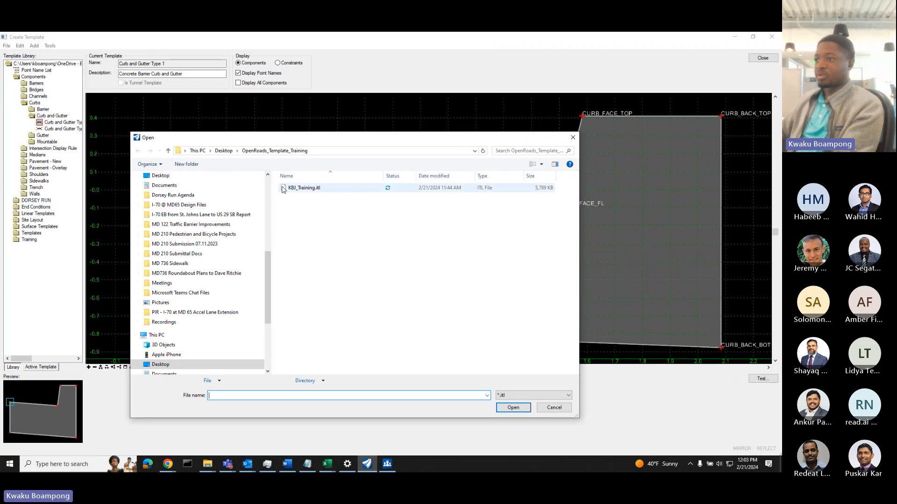
{"action": "double_click", "coordinate": [325, 189]}
Look over the Curb and Gutter and Training folders in the library and the Curb and Gutter Type 1 cross-section.
{"action": "left_click", "coordinate": [40, 117]}
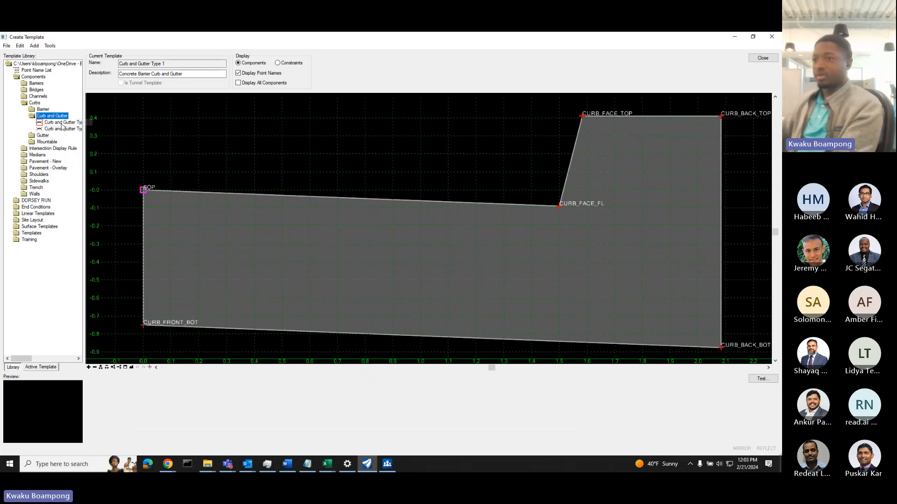
{"action": "left_click", "coordinate": [29, 239]}
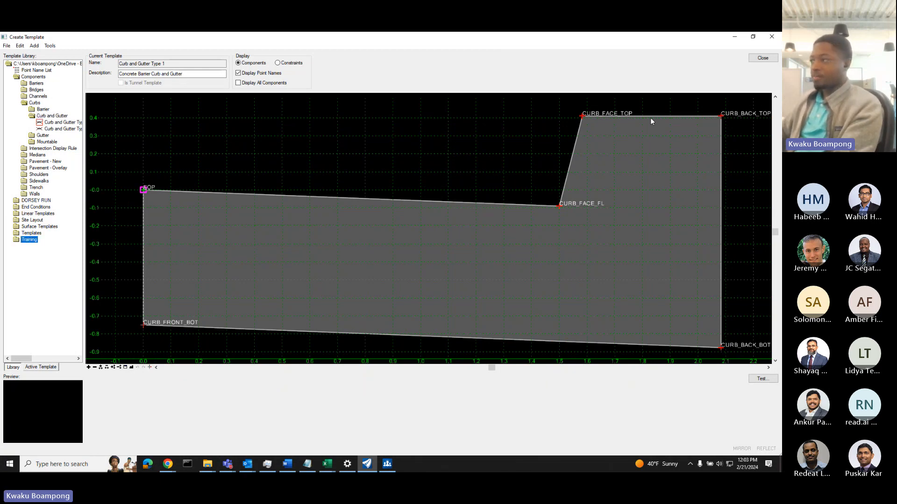
{"action": "scroll", "coordinate": [450, 210], "scroll_direction": "down", "scroll_amount": 2}
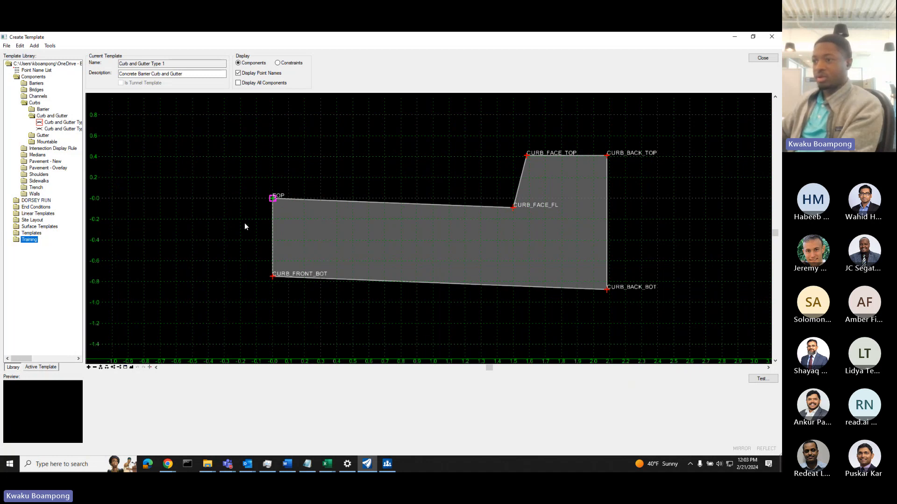
{"action": "scroll", "coordinate": [245, 222], "scroll_direction": "down", "scroll_amount": 1}
{"action": "scroll", "coordinate": [247, 223], "scroll_direction": "down", "scroll_amount": 1}
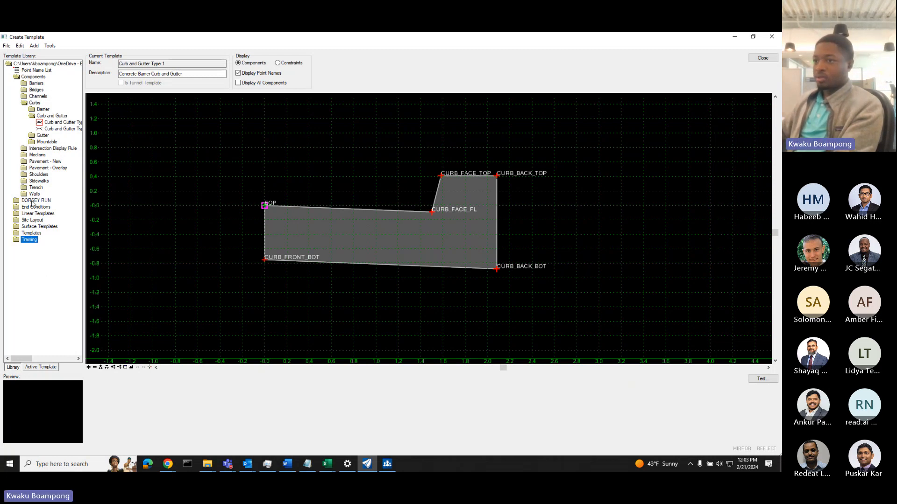
Collapse the Curb and Gutter and Curbs folders, and check the templates inside the Barriers folder.
{"action": "left_click", "coordinate": [51, 116]}
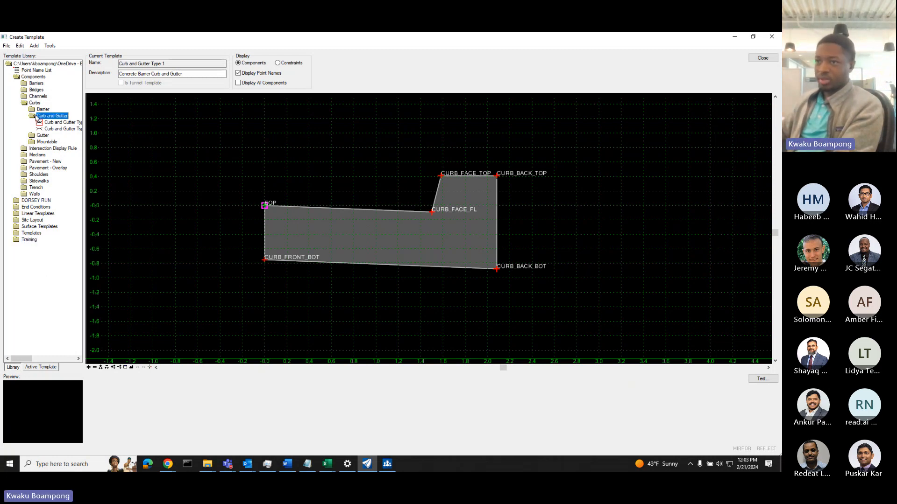
{"action": "double_click", "coordinate": [36, 117]}
{"action": "double_click", "coordinate": [32, 104]}
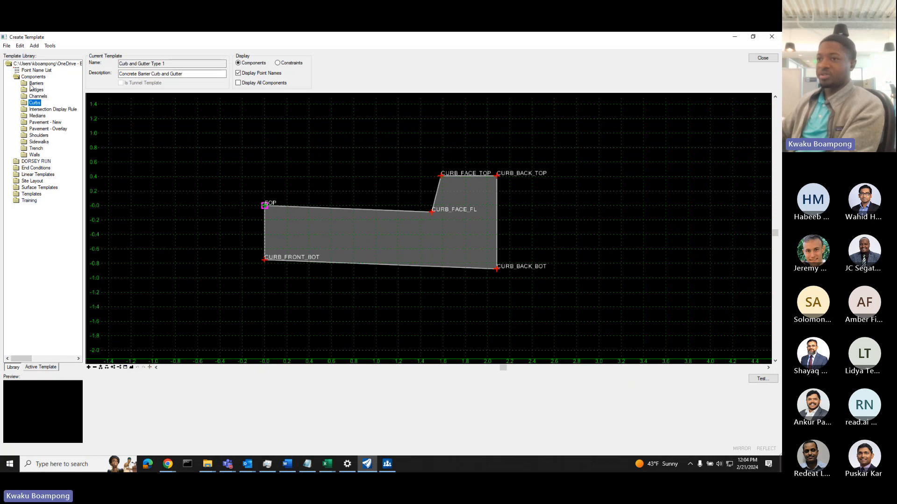
{"action": "double_click", "coordinate": [32, 85]}
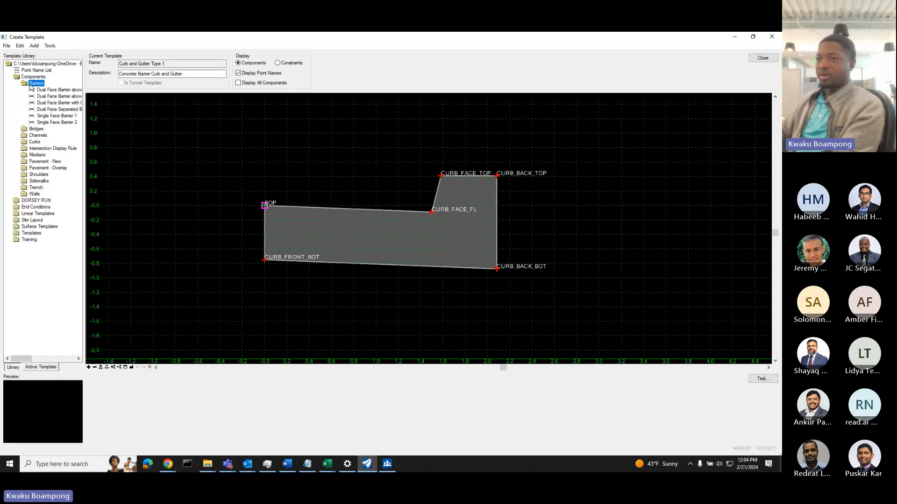
{"action": "double_click", "coordinate": [22, 86]}
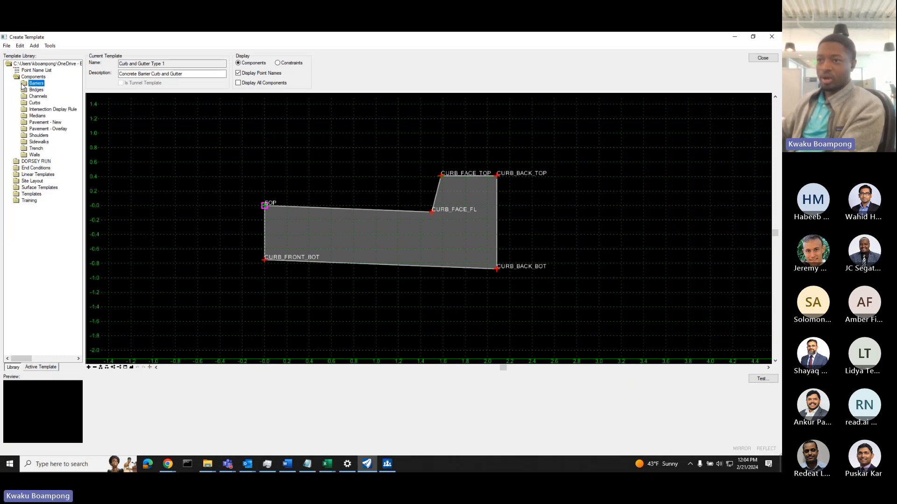
Examine the Sidewalks, Pavement - Overlay, Pavement - New and Medians component folders, with the library tree widened to show longer names.
{"action": "left_click", "coordinate": [37, 136]}
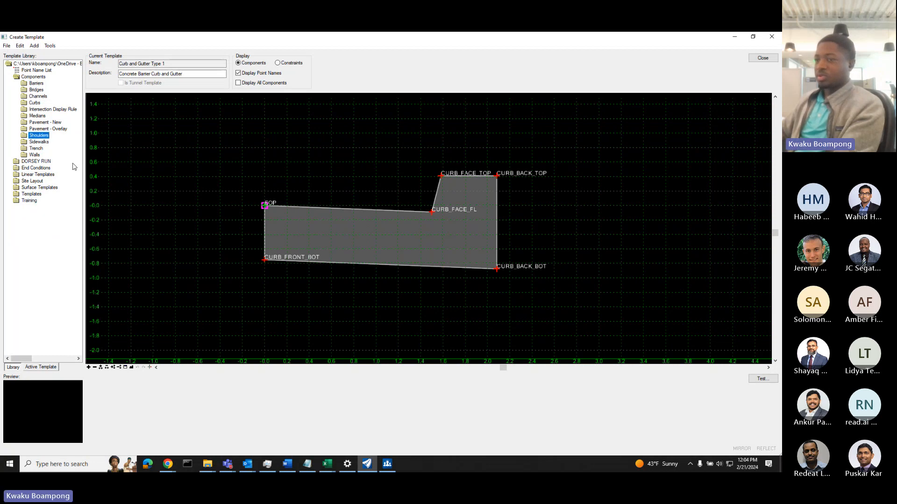
{"action": "double_click", "coordinate": [29, 77]}
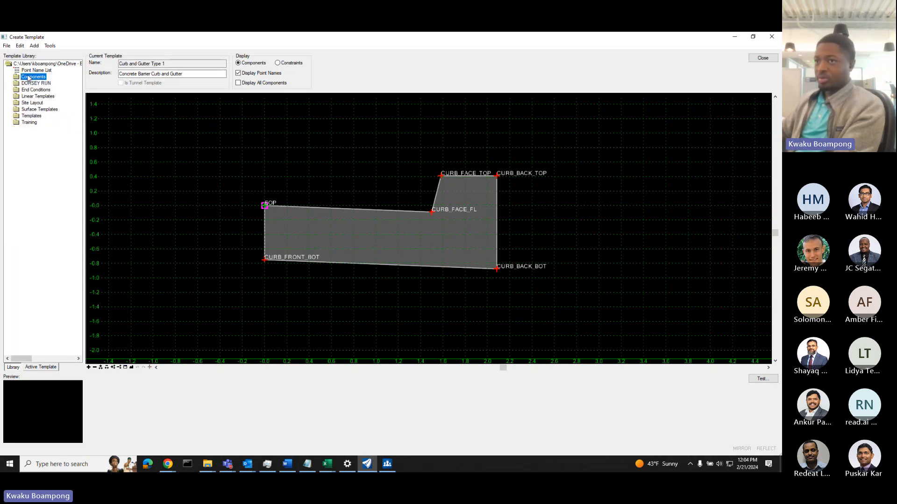
{"action": "double_click", "coordinate": [28, 78]}
{"action": "left_click", "coordinate": [37, 136]}
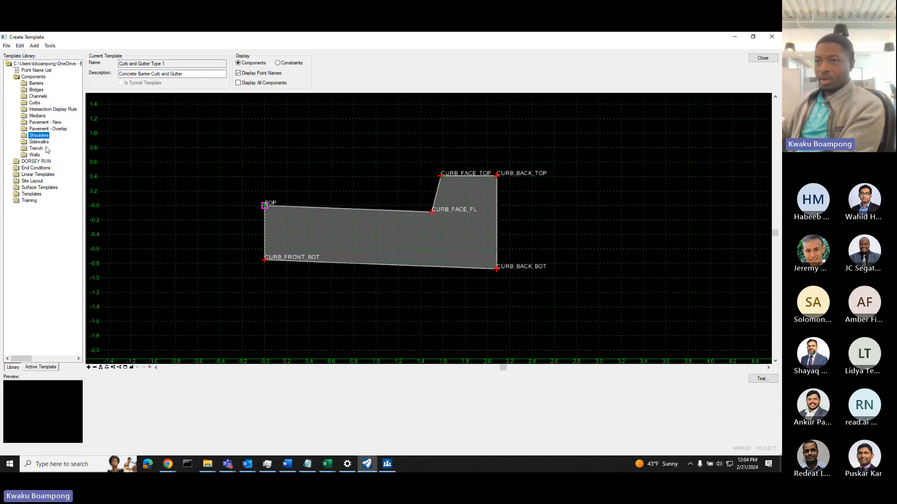
{"action": "double_click", "coordinate": [40, 142]}
{"action": "double_click", "coordinate": [42, 129]}
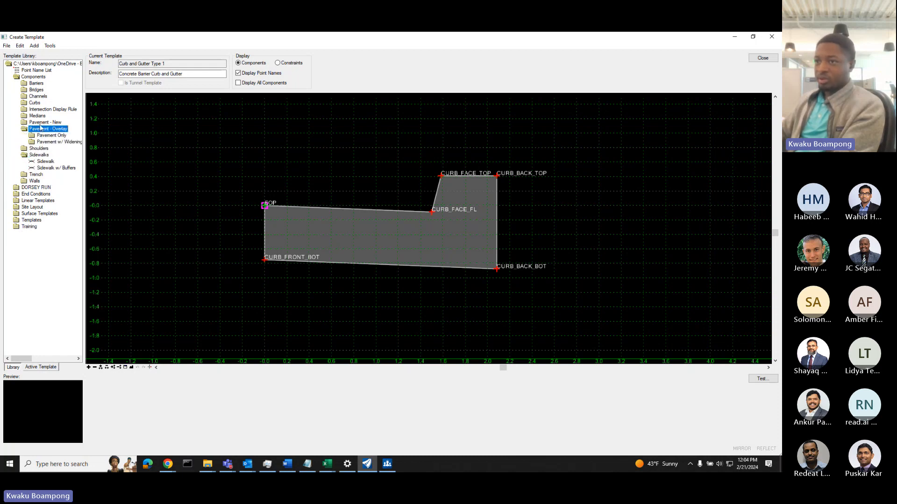
{"action": "double_click", "coordinate": [41, 123]}
{"action": "double_click", "coordinate": [37, 116]}
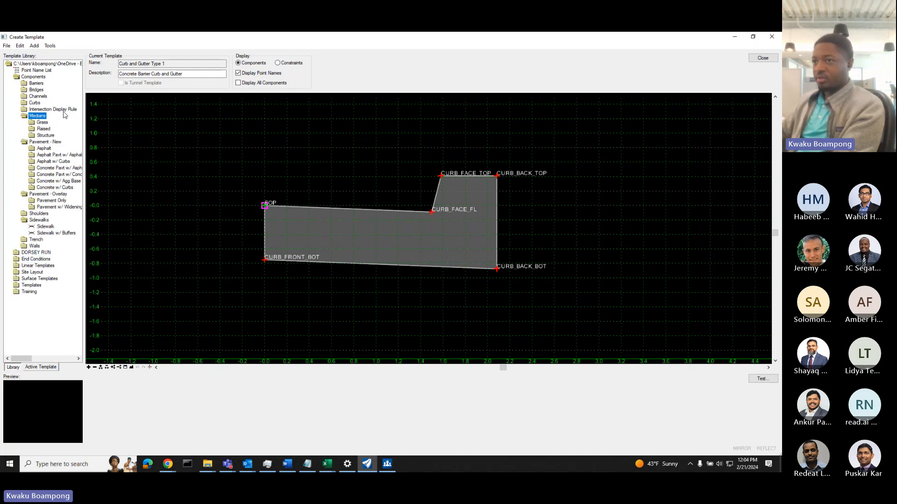
{"action": "left_click", "coordinate": [62, 110]}
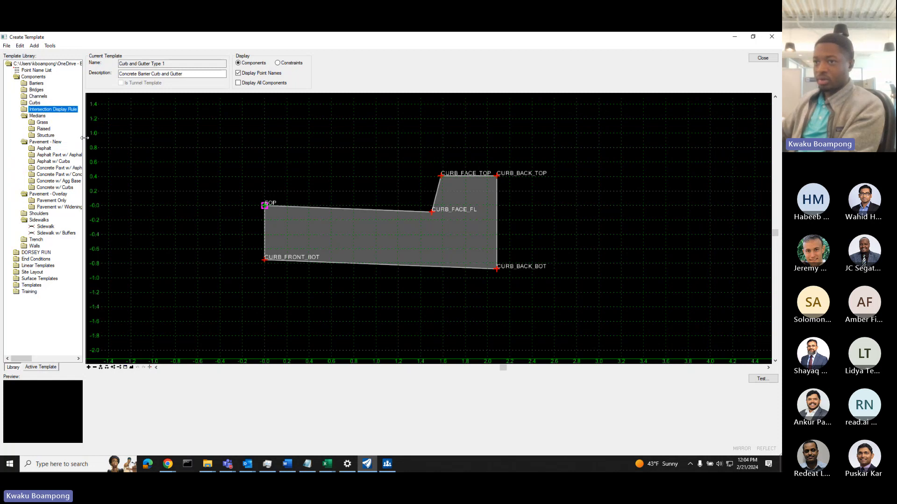
{"action": "left_click_drag", "start_coordinate": [85, 137], "coordinate": [104, 138]}
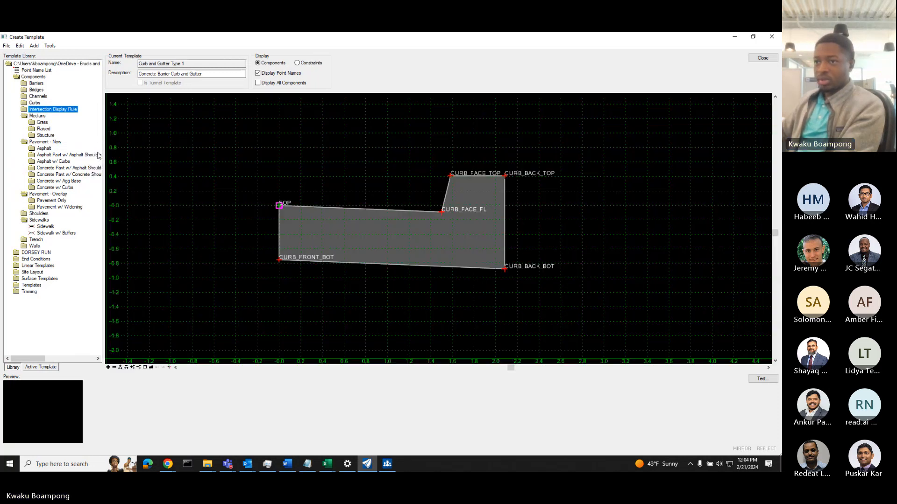
Create a new template named Training inside the library's Training folder.
{"action": "right_click", "coordinate": [28, 293]}
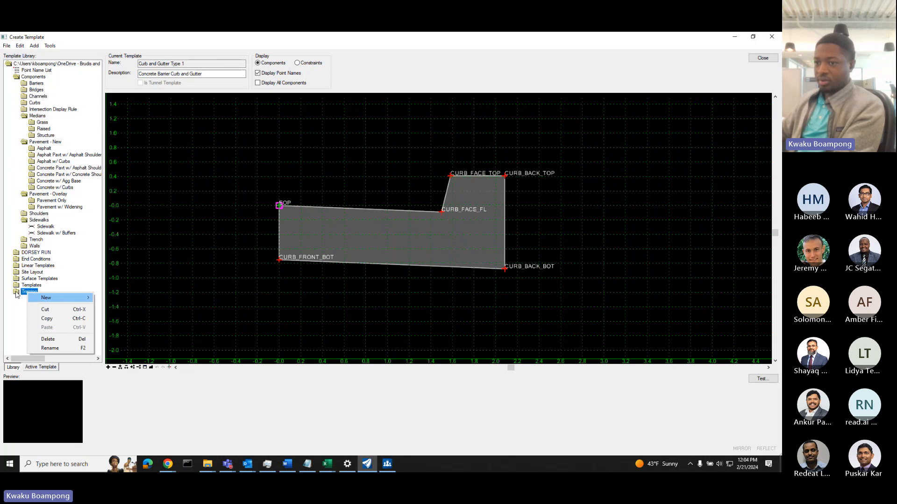
{"action": "left_click", "coordinate": [17, 293]}
{"action": "right_click", "coordinate": [20, 293]}
{"action": "mouse_move", "coordinate": [40, 297]}
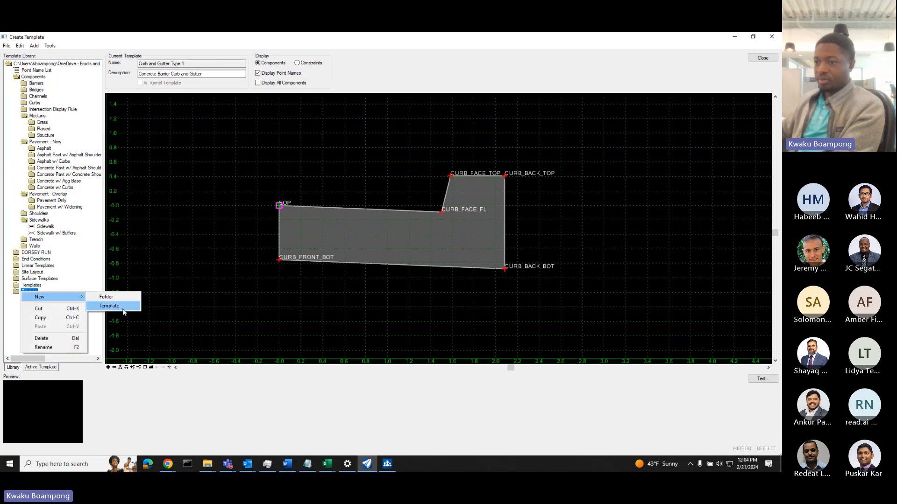
{"action": "left_click", "coordinate": [109, 306]}
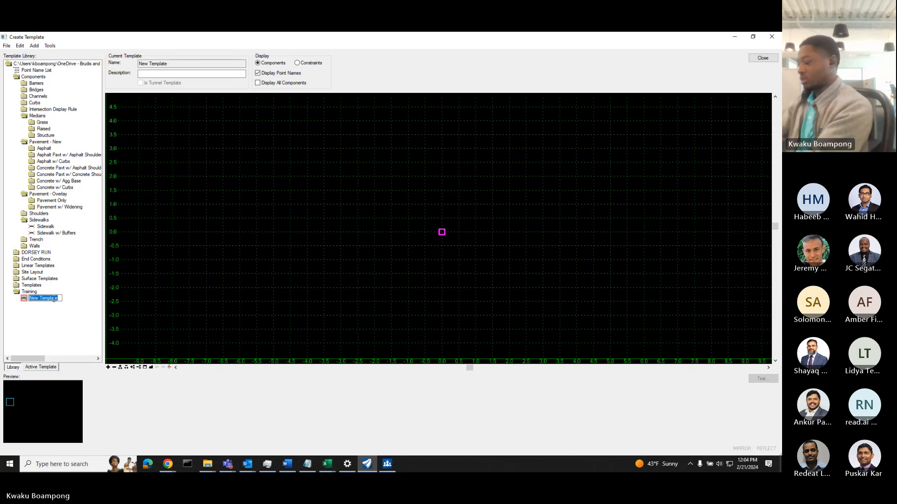
{"action": "type", "text": "Training"}
{"action": "key", "text": "Return"}
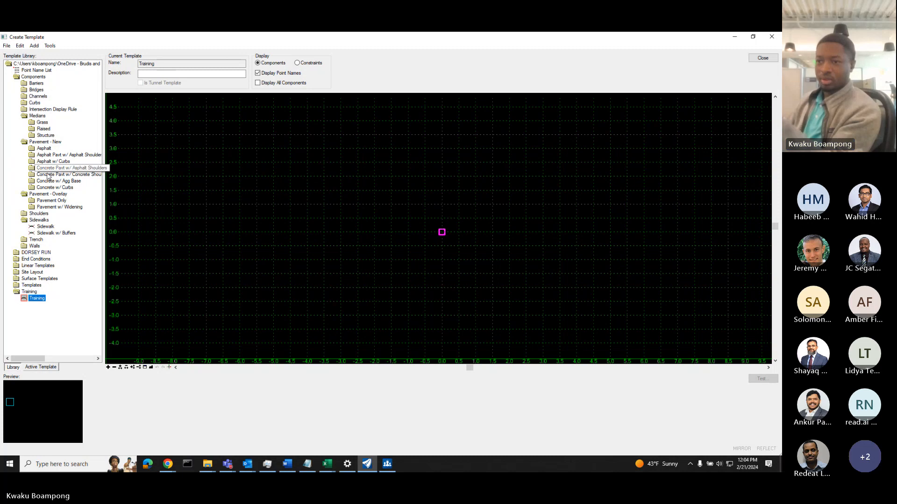
Place the Cross Slope Correction Milling and Asphalt Surface component from Pavement - Overlay's Pavement Only folder just below the Training template's origin.
{"action": "double_click", "coordinate": [41, 201]}
{"action": "left_click", "coordinate": [57, 207]}
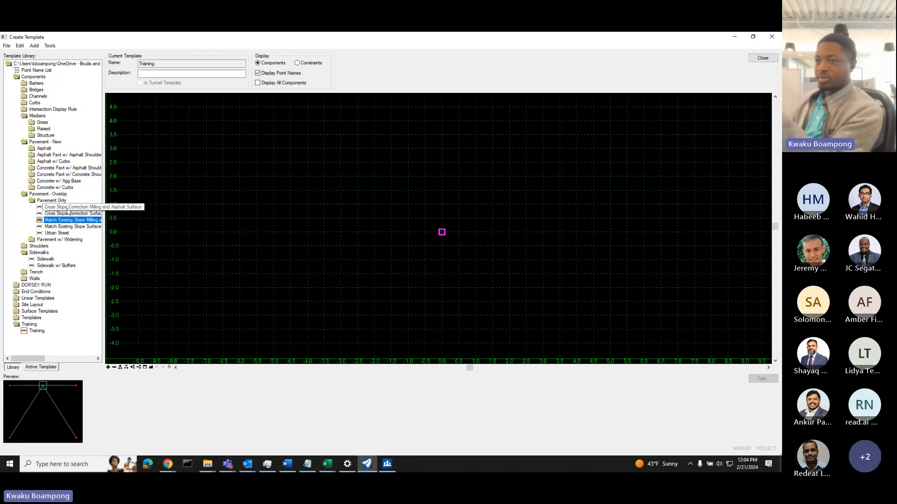
{"action": "double_click", "coordinate": [67, 208]}
{"action": "double_click", "coordinate": [37, 330]}
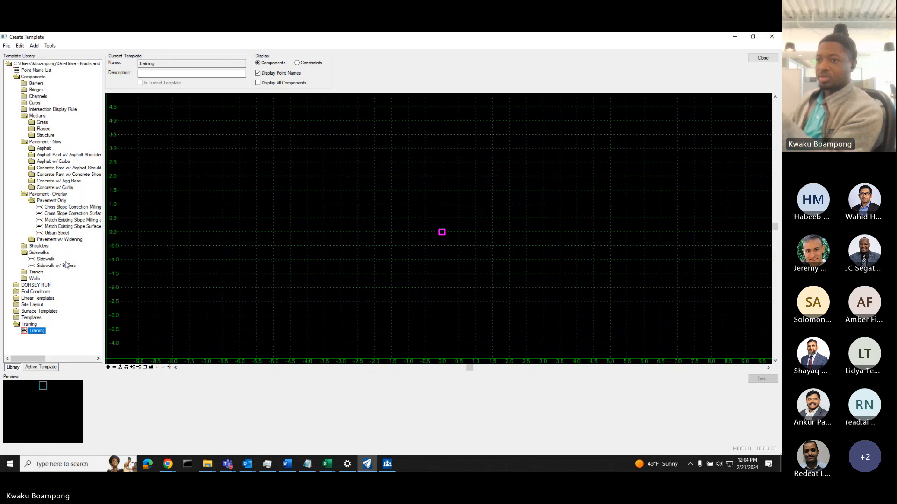
{"action": "left_click_drag", "start_coordinate": [103, 236], "coordinate": [121, 239]}
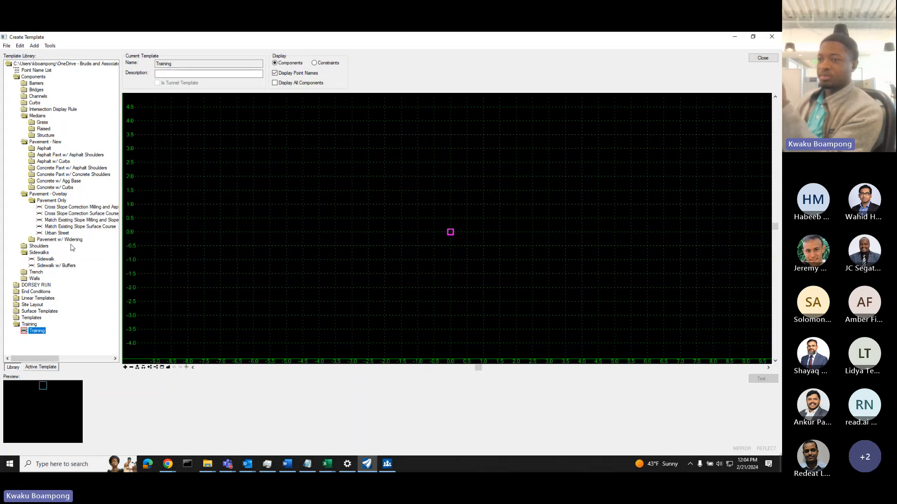
{"action": "left_click", "coordinate": [73, 208]}
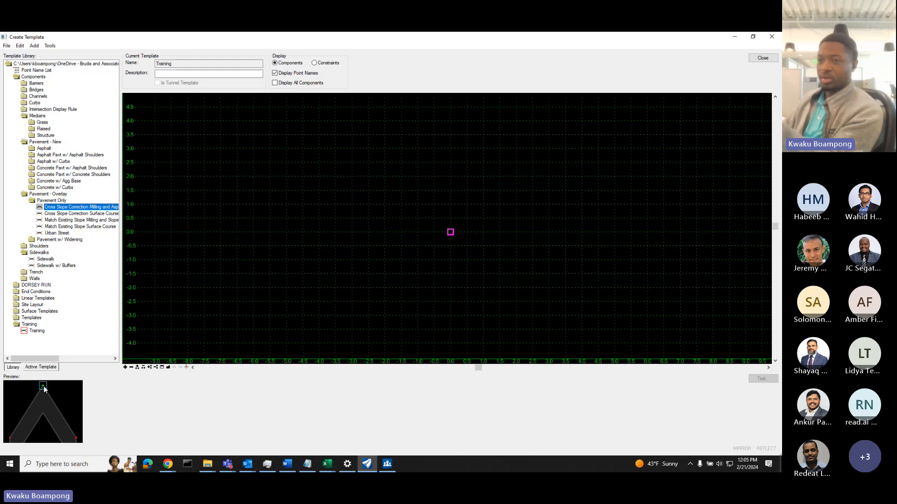
{"action": "left_click_drag", "start_coordinate": [44, 389], "coordinate": [452, 246]}
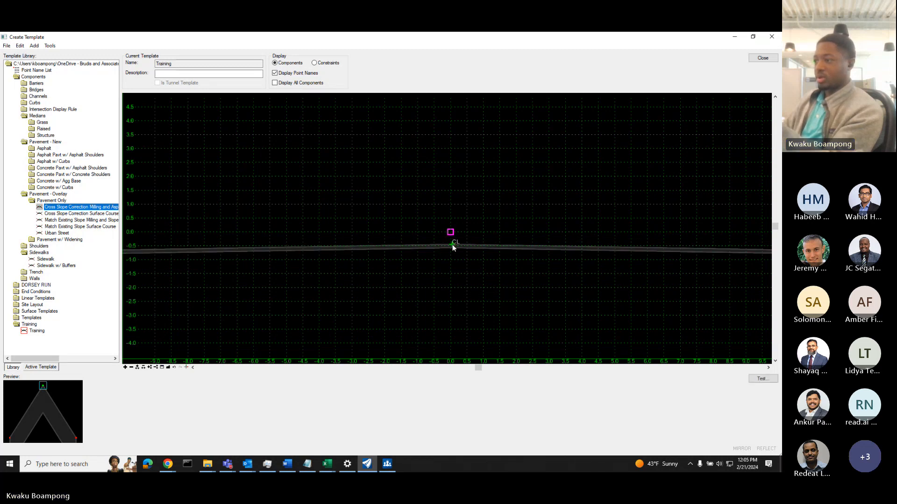
Change the template origin to the pavement's CL point.
{"action": "right_click", "coordinate": [453, 247]}
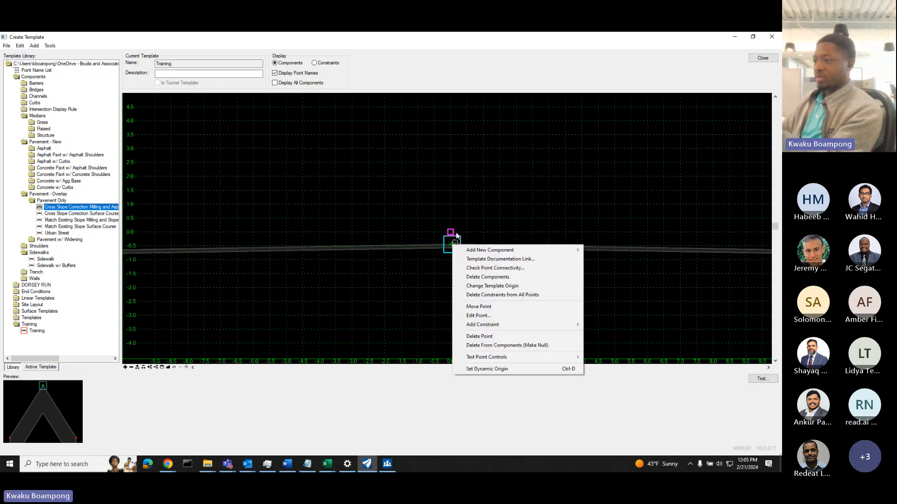
{"action": "key", "text": "Escape"}
{"action": "scroll", "coordinate": [451, 234], "scroll_direction": "up", "scroll_amount": 4}
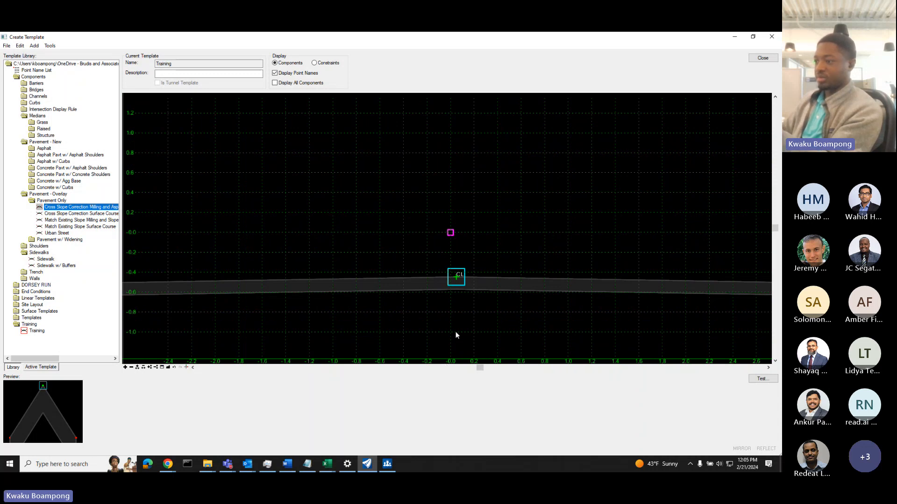
{"action": "right_click", "coordinate": [458, 277]}
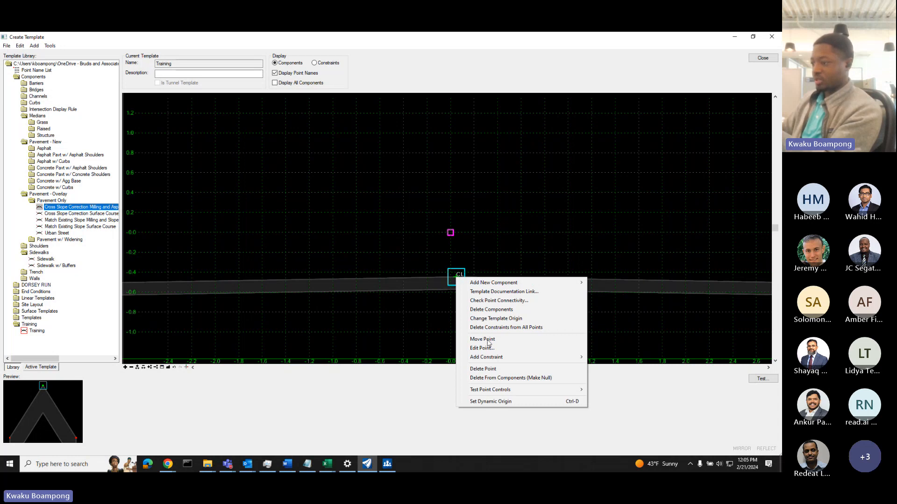
{"action": "left_click", "coordinate": [506, 317]}
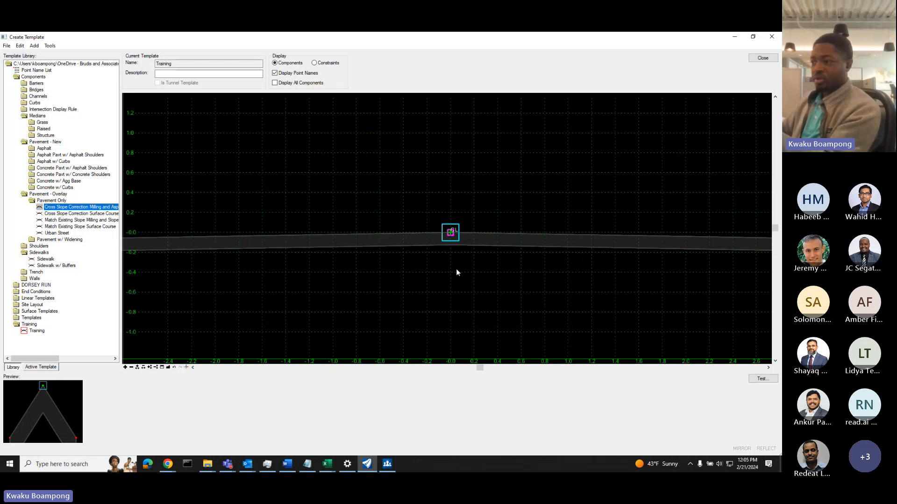
Examine the pavement cross-section from its left edge of milling across to its right edge.
{"action": "scroll", "coordinate": [435, 271], "scroll_direction": "down", "scroll_amount": 11}
{"action": "scroll", "coordinate": [251, 269], "scroll_direction": "up", "scroll_amount": 4}
{"action": "scroll", "coordinate": [250, 270], "scroll_direction": "up", "scroll_amount": 5}
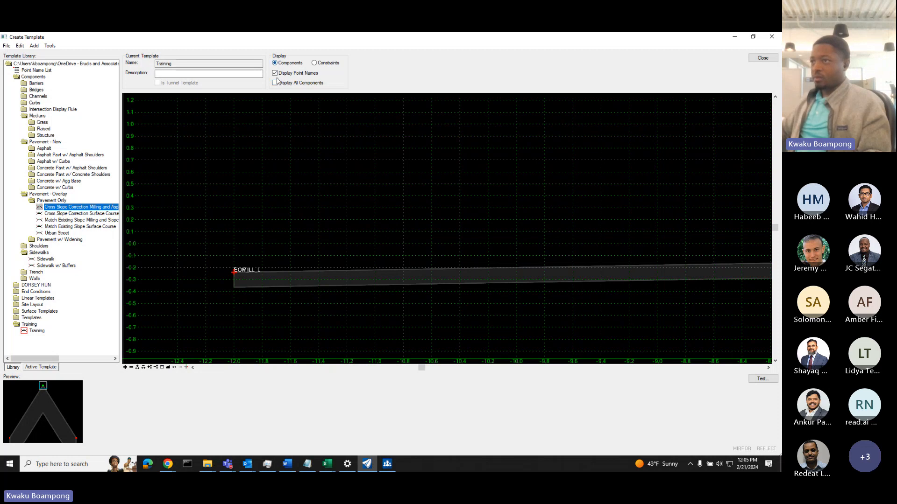
{"action": "scroll", "coordinate": [276, 243], "scroll_direction": "down", "scroll_amount": 3}
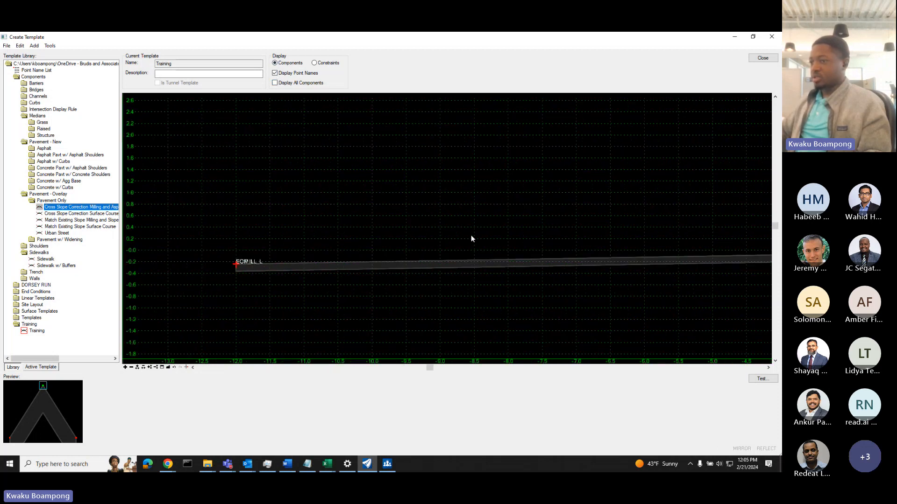
{"action": "middle_click_drag", "start_coordinate": [611, 231], "coordinate": [387, 228]}
{"action": "scroll", "coordinate": [387, 228], "scroll_direction": "down", "scroll_amount": 2}
{"action": "middle_click_drag", "start_coordinate": [749, 237], "coordinate": [460, 227]}
{"action": "mouse_move", "coordinate": [659, 232]}
{"action": "middle_mouse_down"}
{"action": "mouse_move", "coordinate": [333, 216]}
{"action": "mouse_move", "coordinate": [535, 232]}
{"action": "middle_mouse_up"}
{"action": "scroll", "coordinate": [535, 232], "scroll_direction": "up", "scroll_amount": 4}
Check the properties of point EOMILL_R and its horizontal and slope constraints to the centerline.
{"action": "left_click", "coordinate": [483, 218]}
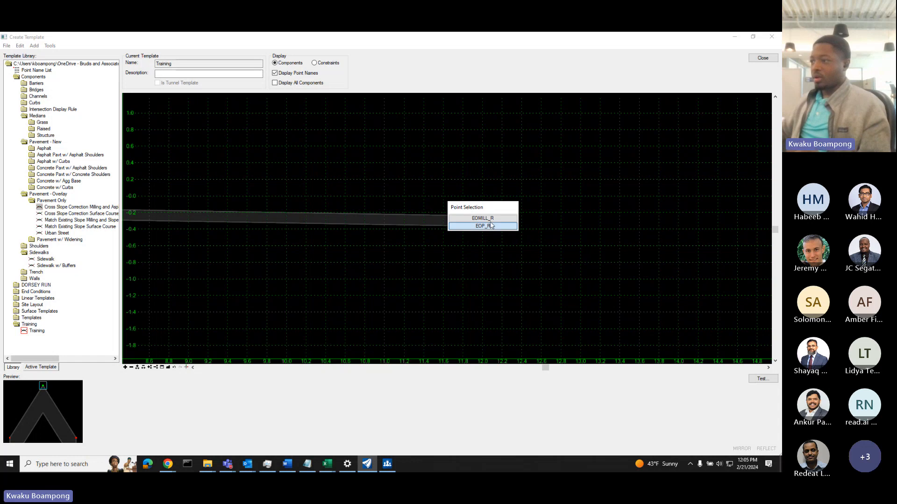
{"action": "left_click", "coordinate": [490, 219]}
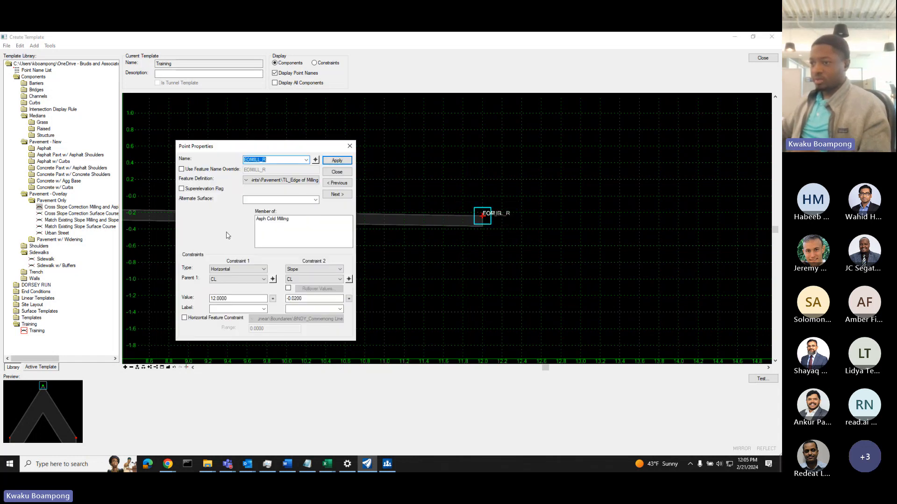
{"action": "left_click", "coordinate": [238, 299]}
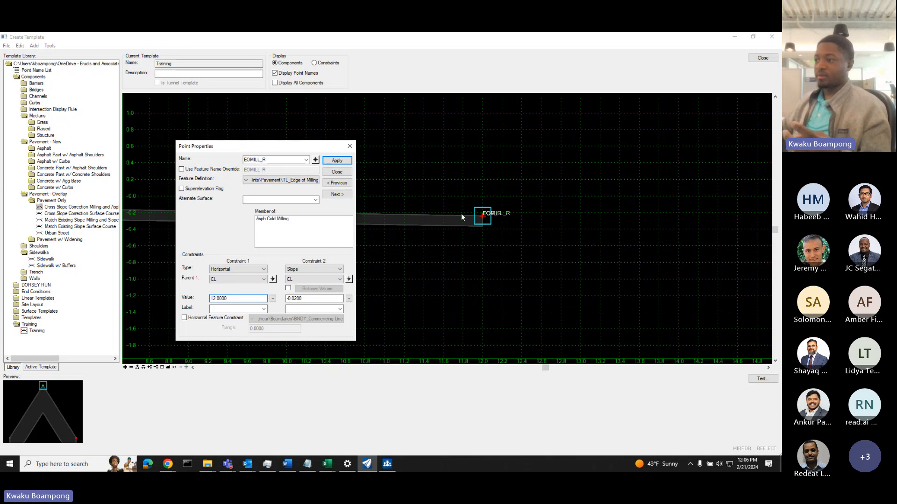
{"action": "scroll", "coordinate": [512, 219], "scroll_direction": "down", "scroll_amount": 1}
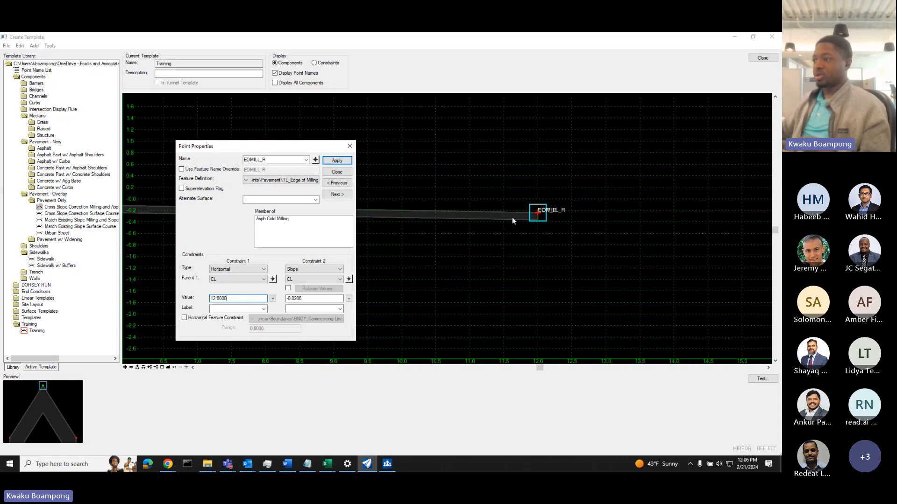
{"action": "scroll", "coordinate": [512, 219], "scroll_direction": "down", "scroll_amount": 3}
{"action": "scroll", "coordinate": [489, 227], "scroll_direction": "up", "scroll_amount": 5}
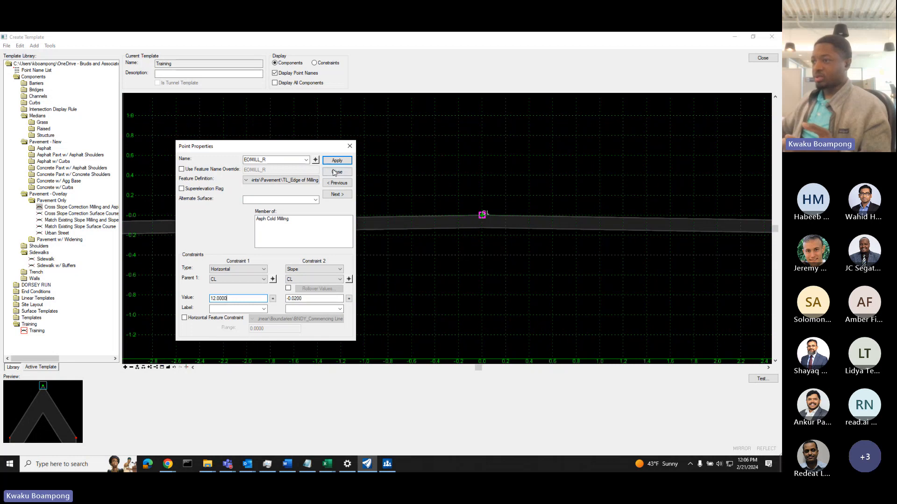
{"action": "left_click", "coordinate": [336, 172]}
Review the point properties of the CL point, including its feature definition, component membership and constraints.
{"action": "double_click", "coordinate": [482, 218]}
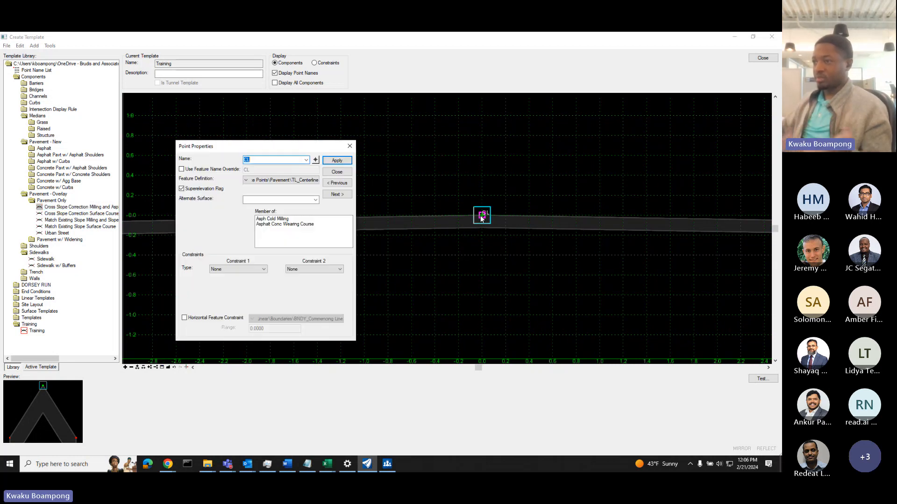
{"action": "scroll", "coordinate": [488, 220], "scroll_direction": "down", "scroll_amount": 2}
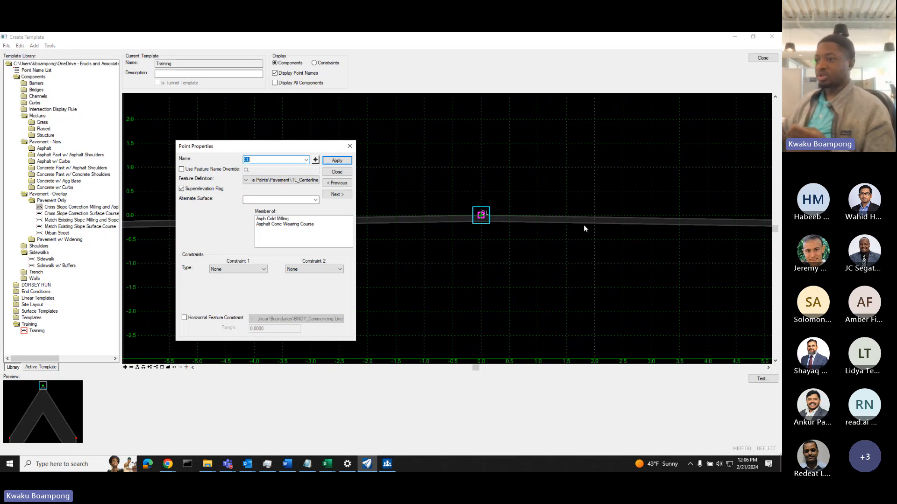
{"action": "scroll", "coordinate": [584, 225], "scroll_direction": "down", "scroll_amount": 8}
{"action": "scroll", "coordinate": [375, 226], "scroll_direction": "up", "scroll_amount": 2}
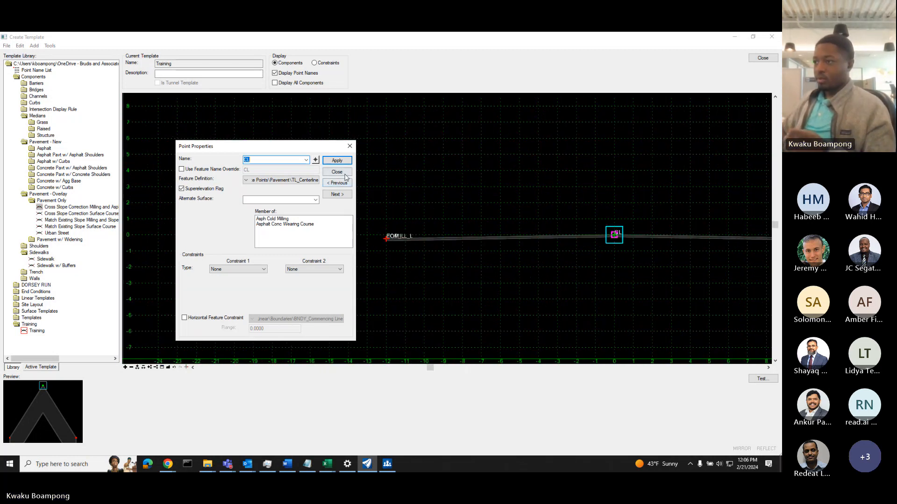
{"action": "key", "text": "Escape"}
Label the slope constraint of point EOMILL_L as Slope-Constraint-LT.
{"action": "scroll", "coordinate": [395, 236], "scroll_direction": "up", "scroll_amount": 3}
{"action": "double_click", "coordinate": [393, 235]}
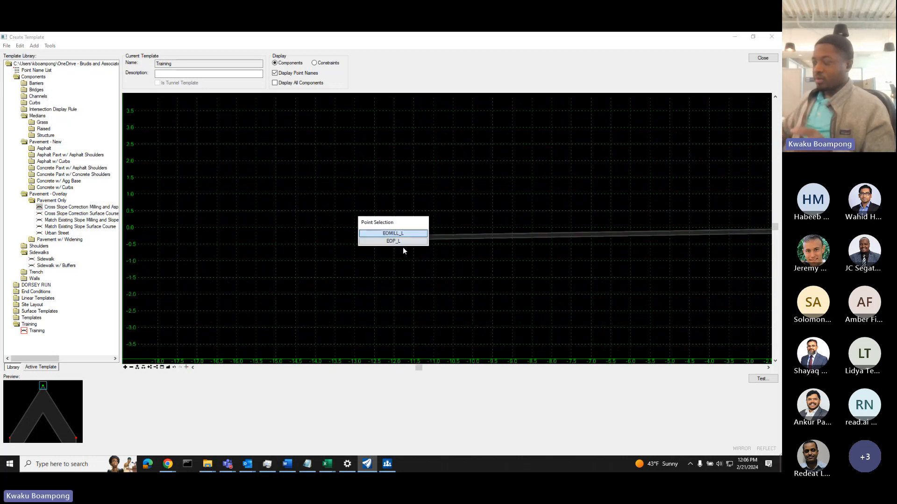
{"action": "left_click", "coordinate": [397, 235]}
{"action": "left_click", "coordinate": [253, 309]}
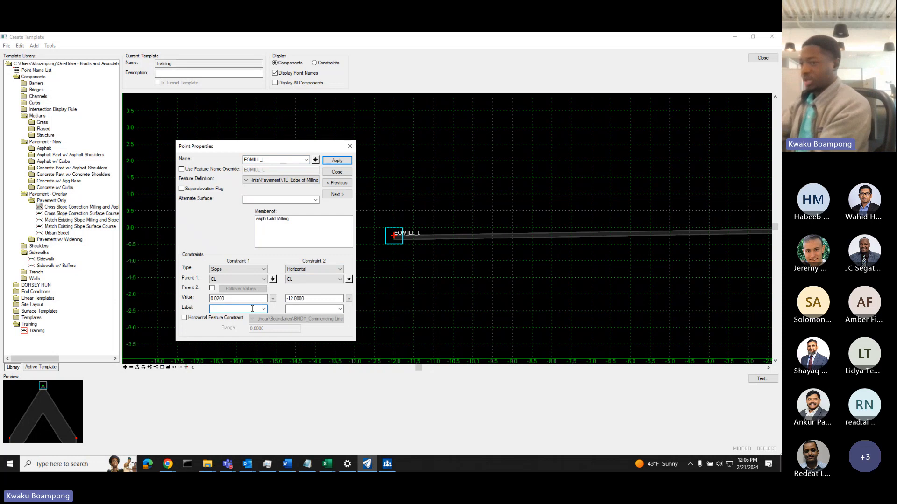
{"action": "key", "text": "BackSpace"}
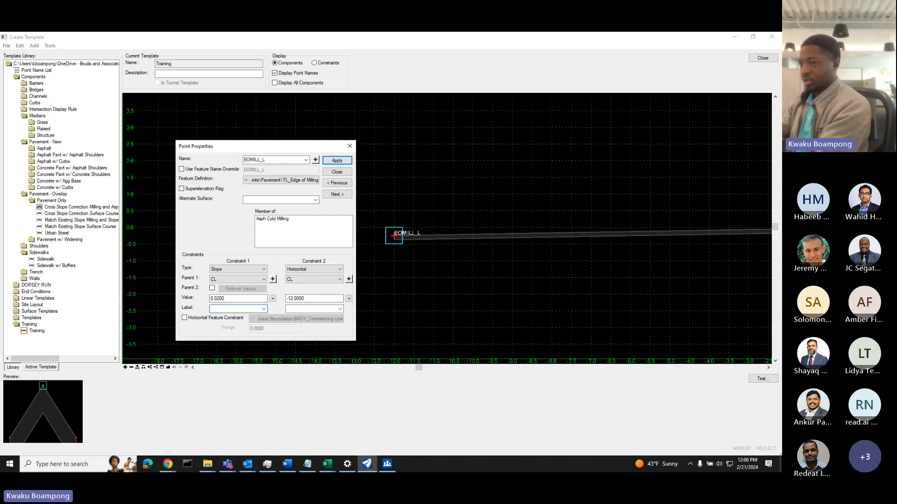
{"action": "type", "text": "Slope-Constraint-LT"}
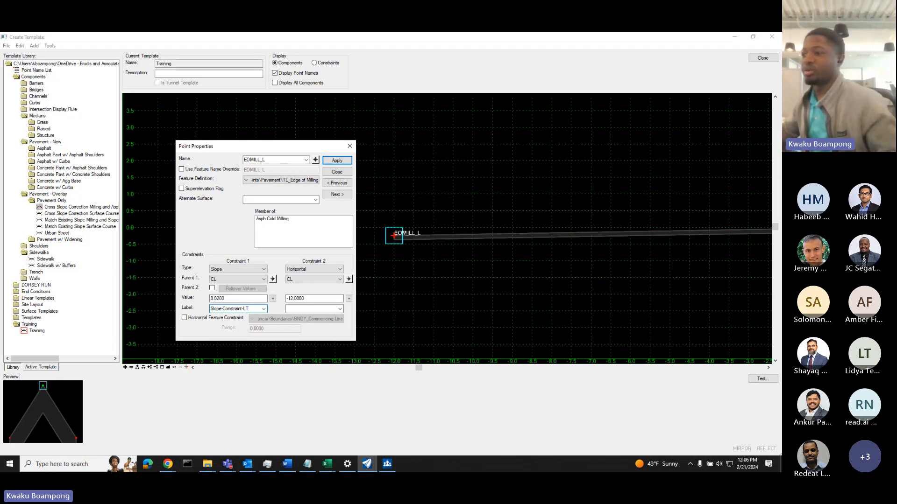
{"action": "double_click", "coordinate": [246, 309]}
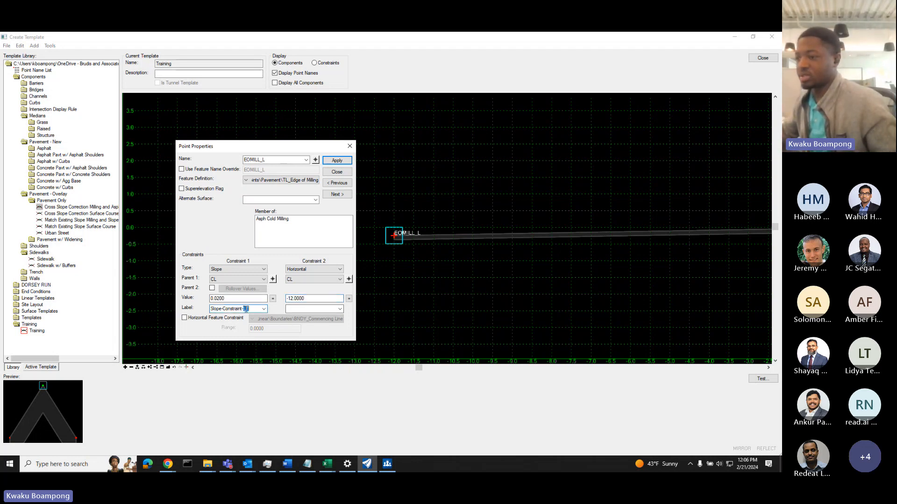
{"action": "left_click", "coordinate": [240, 299]}
{"action": "left_click_drag", "start_coordinate": [239, 300], "coordinate": [216, 300]}
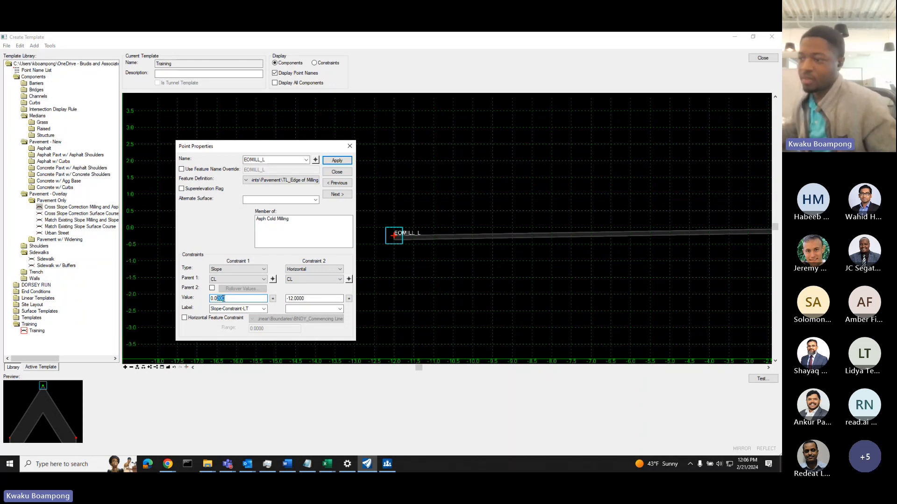
{"action": "key", "text": "Tab"}
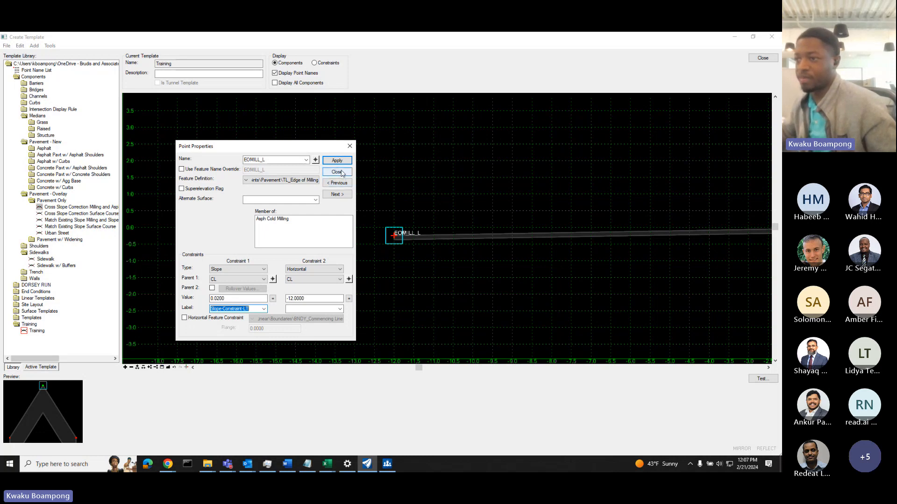
Try the superelevation flag on point EOMILL_L and turn it back off.
{"action": "left_click", "coordinate": [216, 191]}
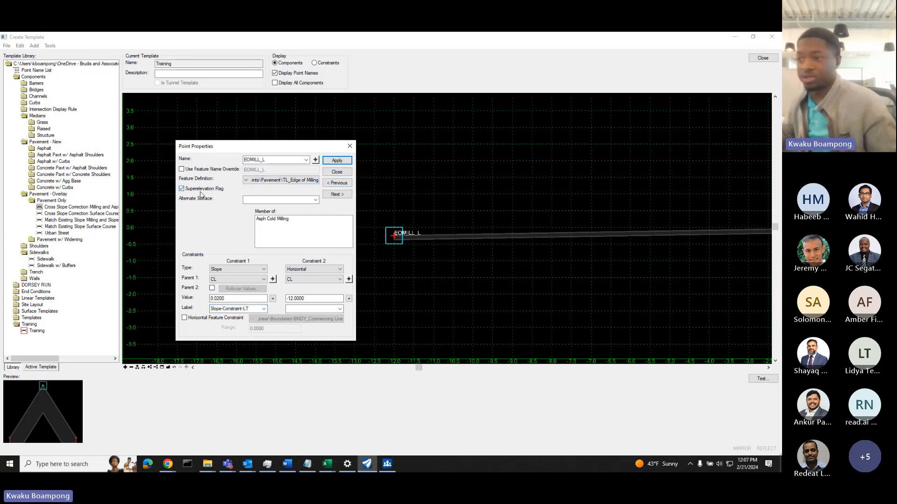
{"action": "left_click", "coordinate": [182, 190]}
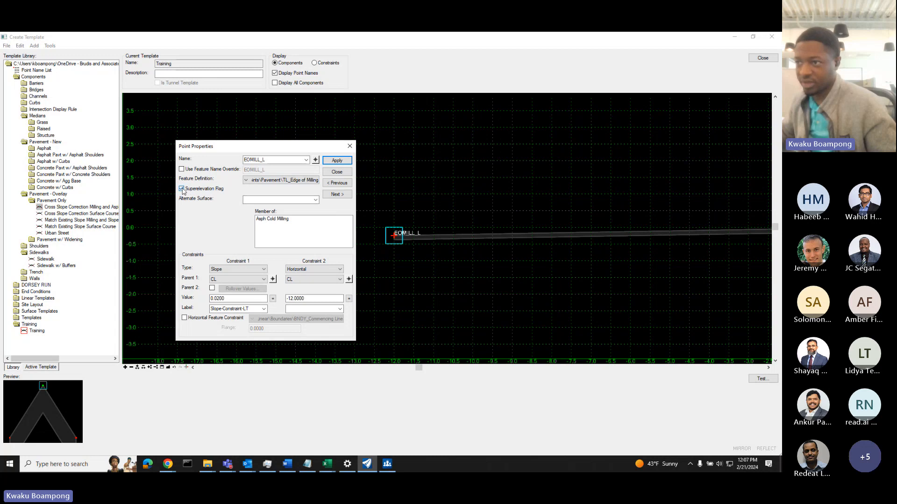
{"action": "left_click", "coordinate": [182, 190]}
{"action": "scroll", "coordinate": [392, 189], "scroll_direction": "down", "scroll_amount": 10}
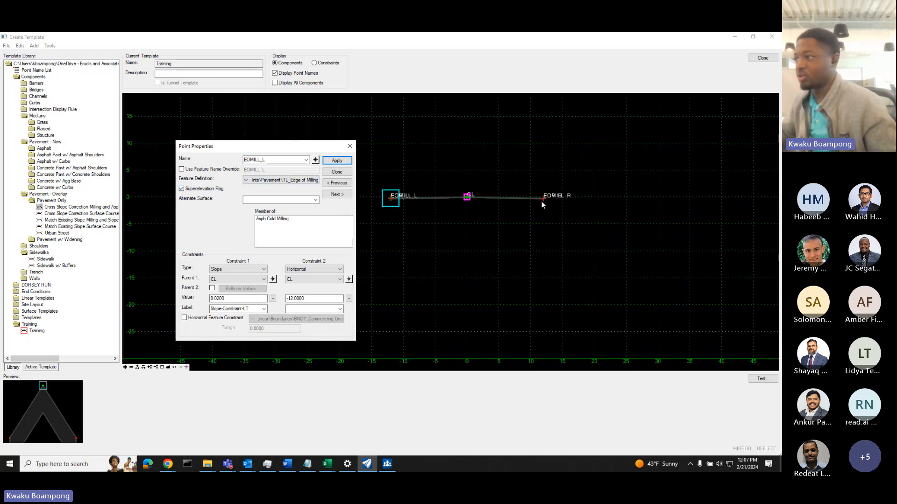
{"action": "scroll", "coordinate": [542, 199], "scroll_direction": "up", "scroll_amount": 7}
{"action": "scroll", "coordinate": [544, 199], "scroll_direction": "up", "scroll_amount": 2}
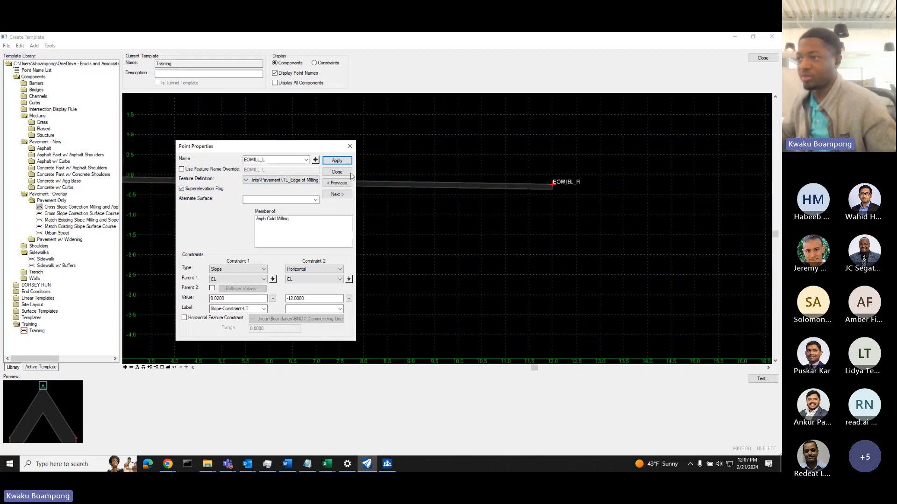
{"action": "scroll", "coordinate": [696, 223], "scroll_direction": "down", "scroll_amount": 2}
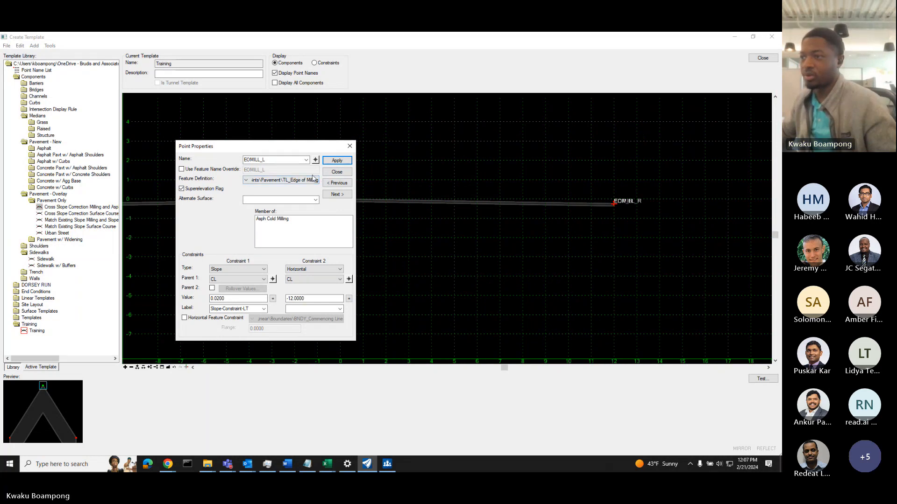
{"action": "left_click", "coordinate": [215, 192]}
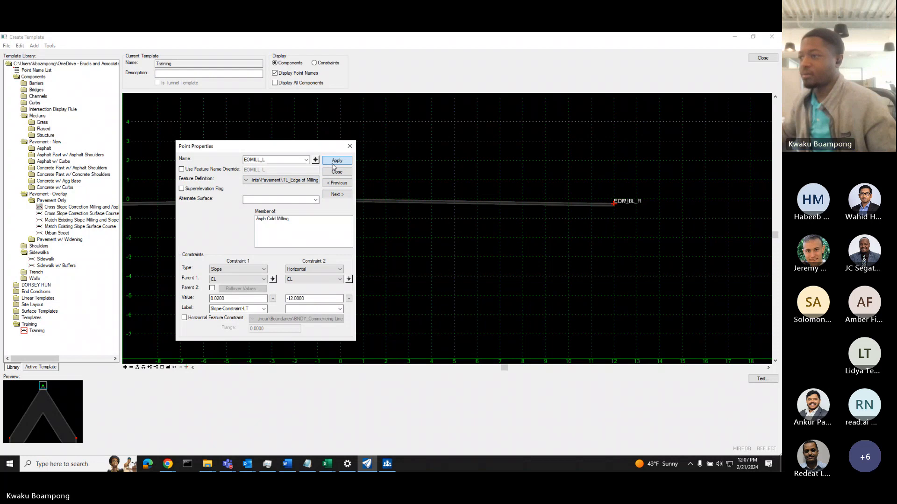
Apply the edited point properties of EOMILL_L and close them.
{"action": "left_click", "coordinate": [332, 163]}
{"action": "left_click", "coordinate": [335, 172]}
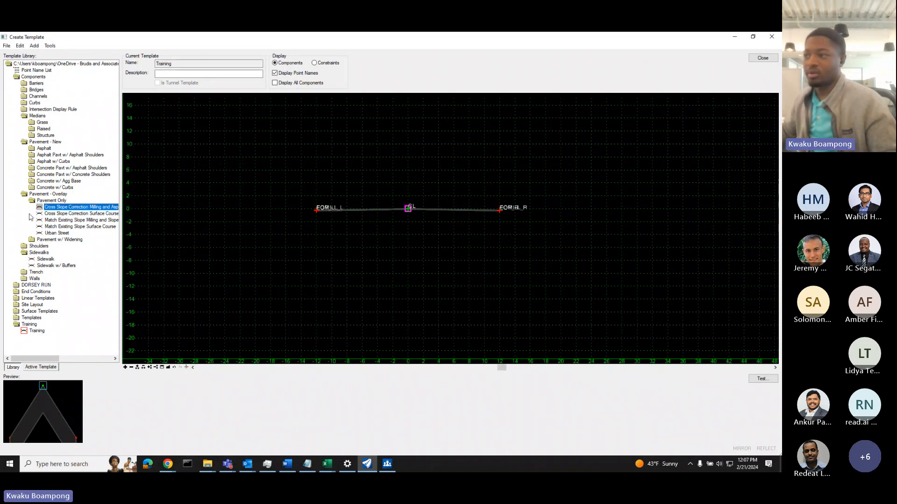
Place the Curb and Gutter Type 1 component at the pavement's right edge, merging its EOP point with EOMILL_R.
{"action": "double_click", "coordinate": [34, 103]}
{"action": "double_click", "coordinate": [52, 116]}
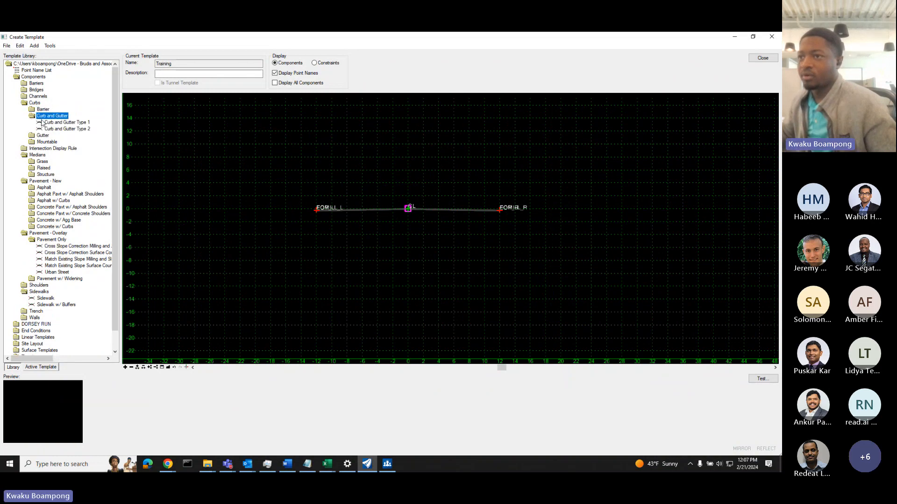
{"action": "left_click", "coordinate": [56, 129]}
{"action": "key", "text": "Up"}
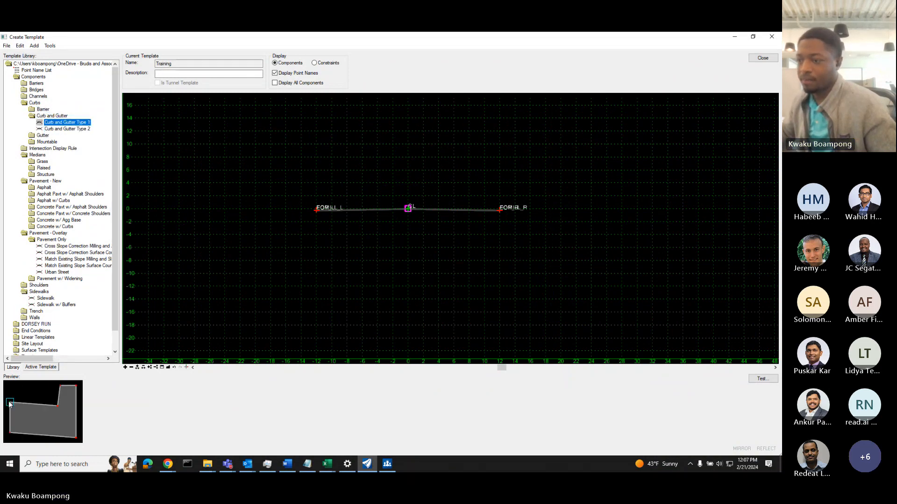
{"action": "left_click_drag", "start_coordinate": [9, 403], "coordinate": [502, 199]}
{"action": "scroll", "coordinate": [496, 213], "scroll_direction": "up", "scroll_amount": 9}
{"action": "scroll", "coordinate": [597, 216], "scroll_direction": "down", "scroll_amount": 5}
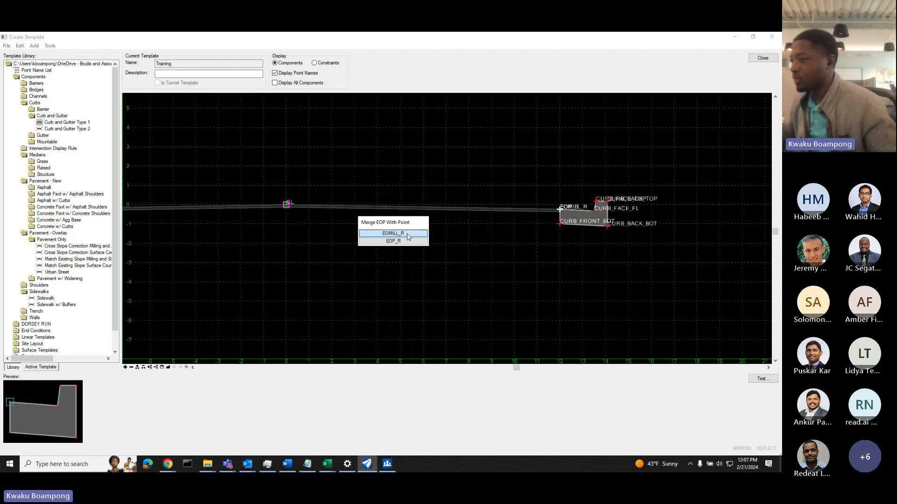
{"action": "left_click", "coordinate": [409, 234]}
{"action": "scroll", "coordinate": [527, 240], "scroll_direction": "down", "scroll_amount": 2}
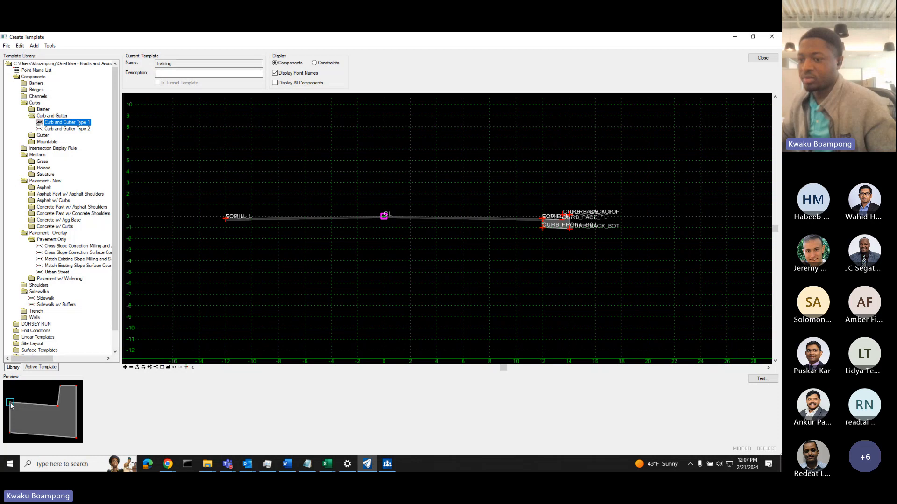
Place a reflected Curb and Gutter Type 1 component at the pavement's left edge, merging its EOP point with EOMILL_L.
{"action": "left_click_drag", "start_coordinate": [10, 405], "coordinate": [30, 408]}
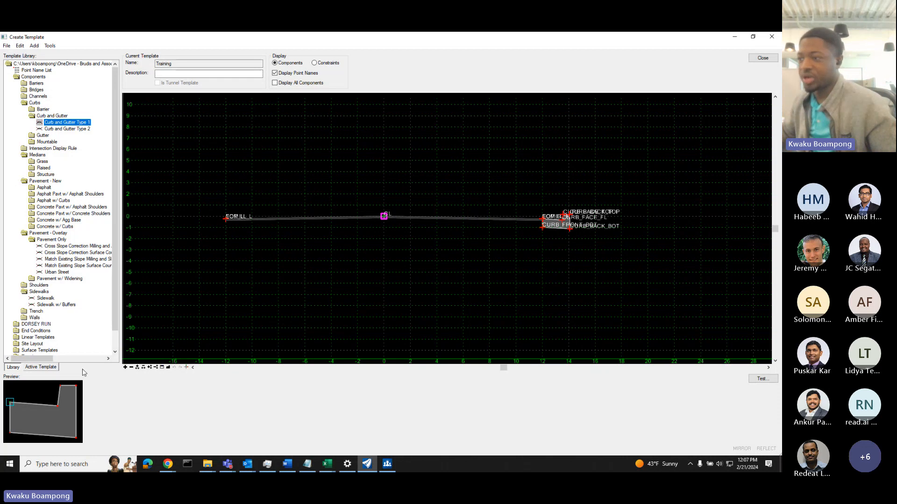
{"action": "left_click_drag", "start_coordinate": [268, 270], "coordinate": [251, 248]}
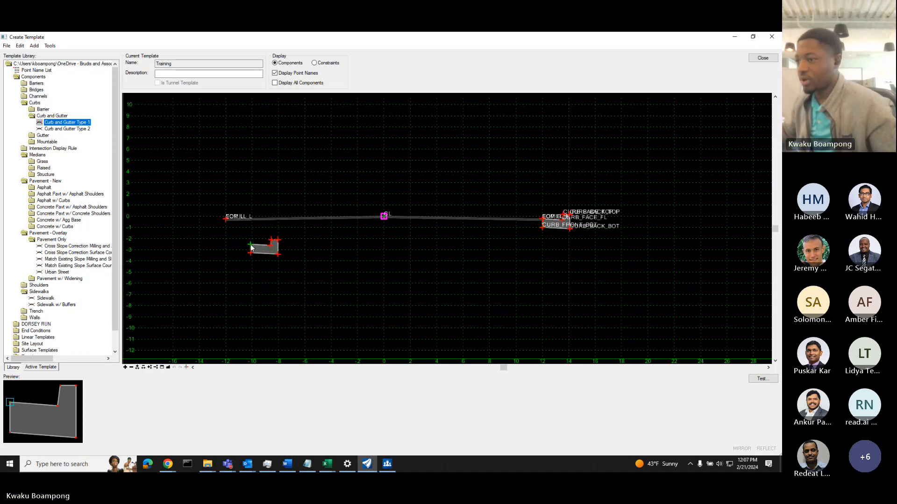
{"action": "right_click", "coordinate": [251, 247]}
{"action": "left_click", "coordinate": [270, 262]}
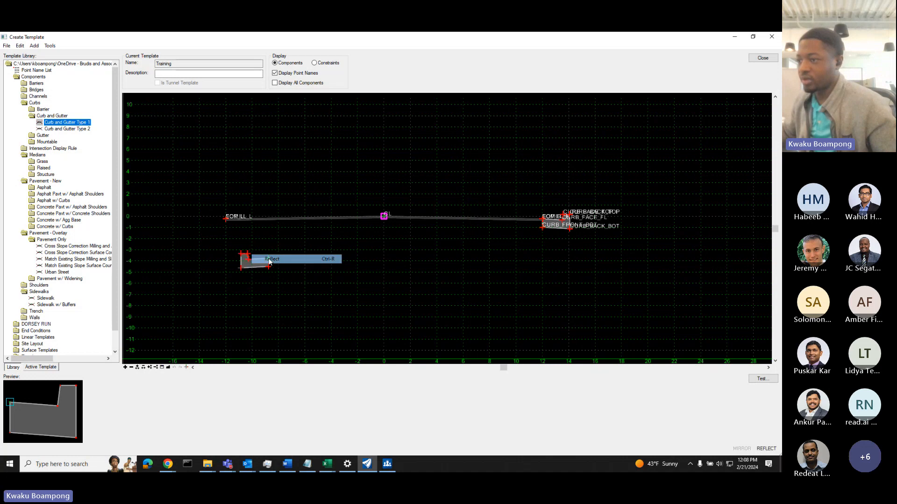
{"action": "scroll", "coordinate": [219, 219], "scroll_direction": "up", "scroll_amount": 7}
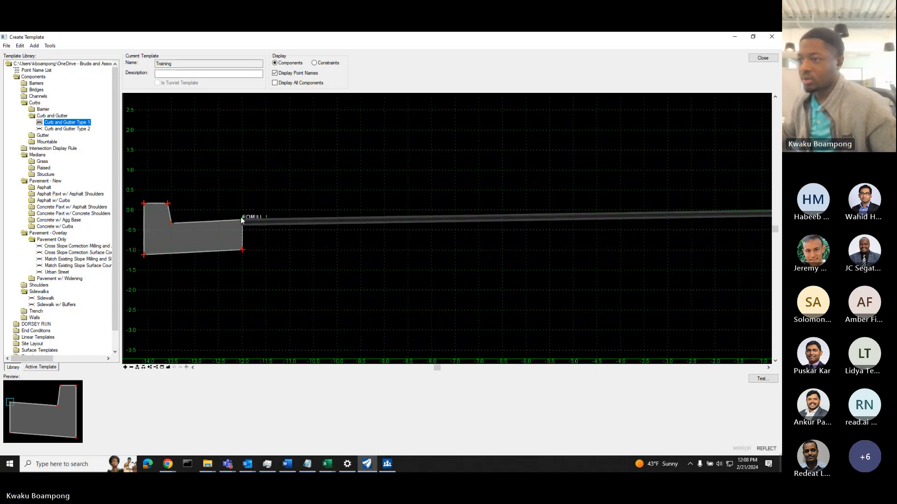
{"action": "left_click", "coordinate": [243, 221]}
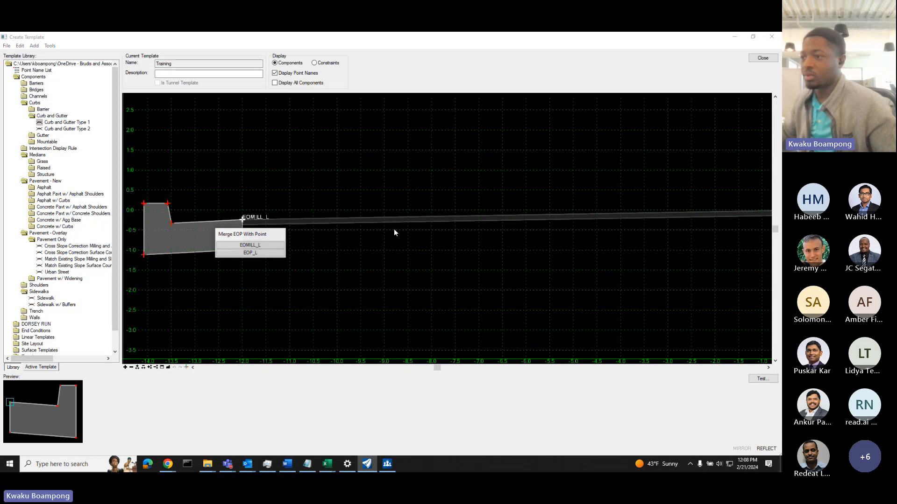
{"action": "scroll", "coordinate": [394, 229], "scroll_direction": "down", "scroll_amount": 2}
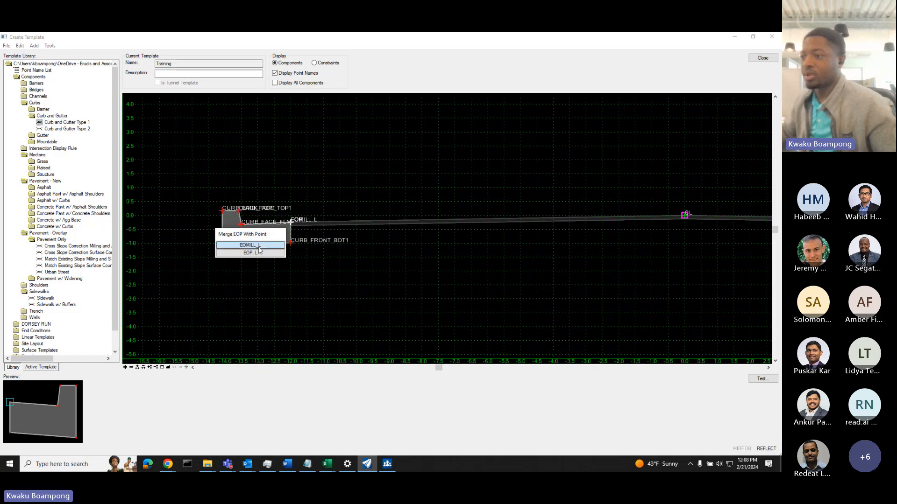
{"action": "left_click", "coordinate": [259, 247]}
{"action": "scroll", "coordinate": [306, 201], "scroll_direction": "up", "scroll_amount": 3}
{"action": "right_click", "coordinate": [305, 201]}
{"action": "left_click", "coordinate": [263, 219]}
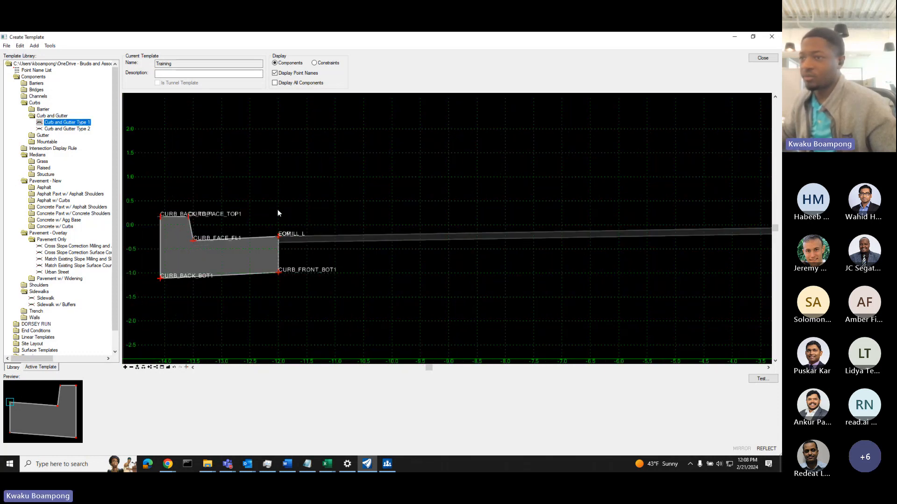
Attach a reflected Sidewalk component to the top back of the left curb.
{"action": "scroll", "coordinate": [324, 203], "scroll_direction": "down", "scroll_amount": 2}
{"action": "scroll", "coordinate": [49, 281], "scroll_direction": "down", "scroll_amount": 1}
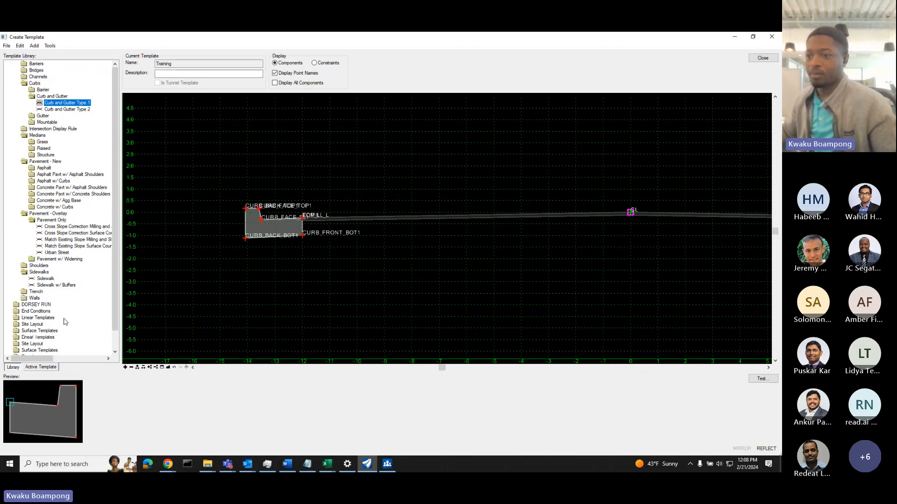
{"action": "left_click", "coordinate": [47, 279]}
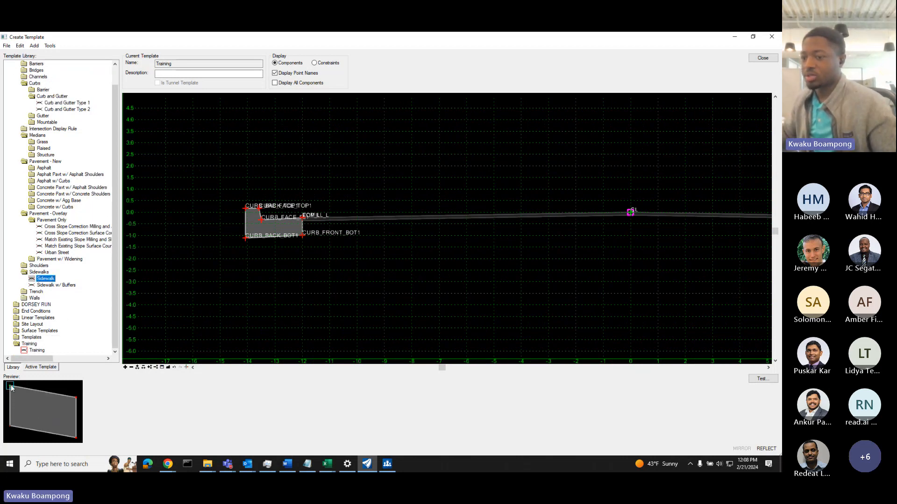
{"action": "left_click_drag", "start_coordinate": [11, 388], "coordinate": [241, 241]}
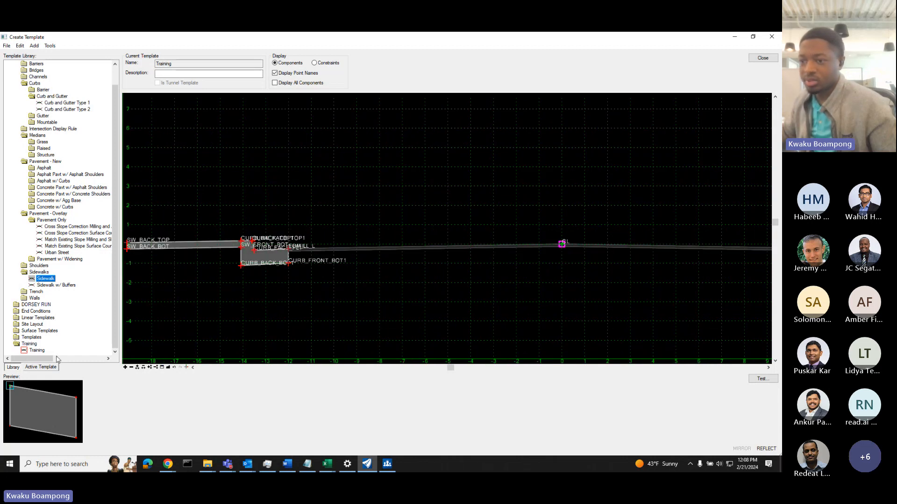
Attach an unreflected Sidewalk component to the top back of the right curb.
{"action": "left_click_drag", "start_coordinate": [11, 388], "coordinate": [273, 306]}
{"action": "right_click", "coordinate": [272, 306]}
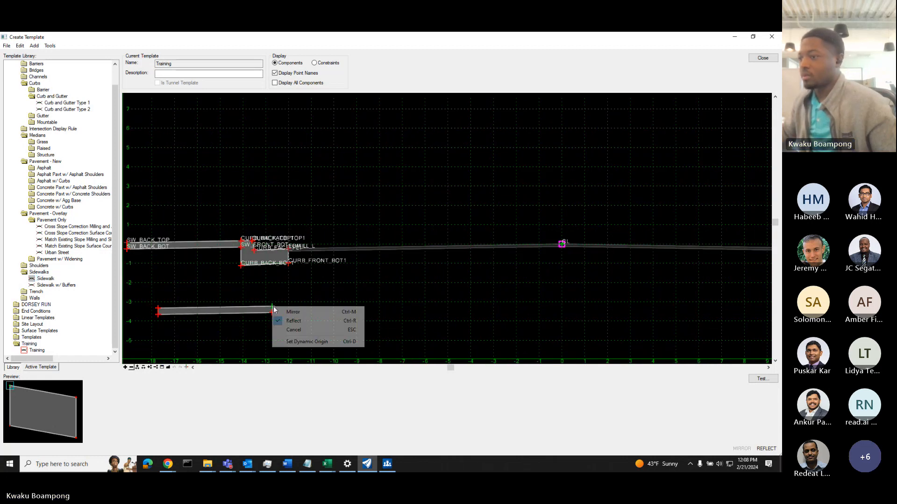
{"action": "left_click", "coordinate": [282, 321]}
{"action": "scroll", "coordinate": [430, 272], "scroll_direction": "up", "scroll_amount": 5}
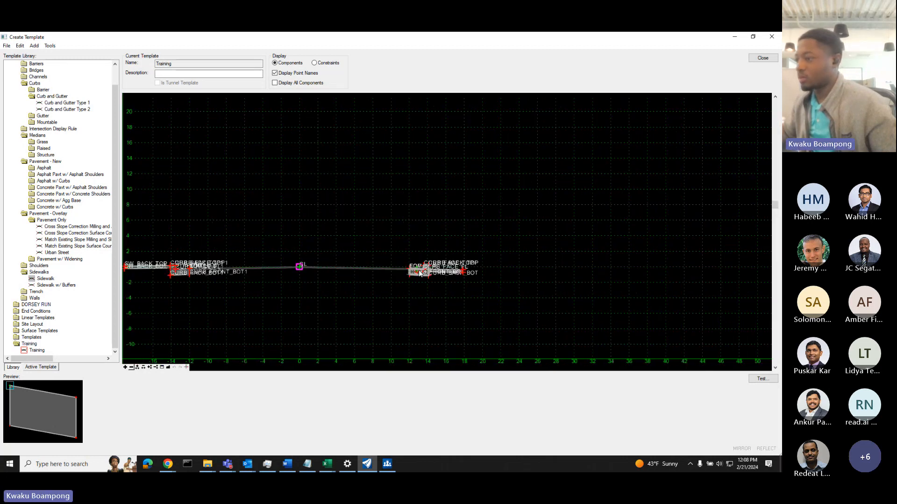
{"action": "left_click", "coordinate": [429, 258]}
{"action": "scroll", "coordinate": [428, 258], "scroll_direction": "down", "scroll_amount": 4}
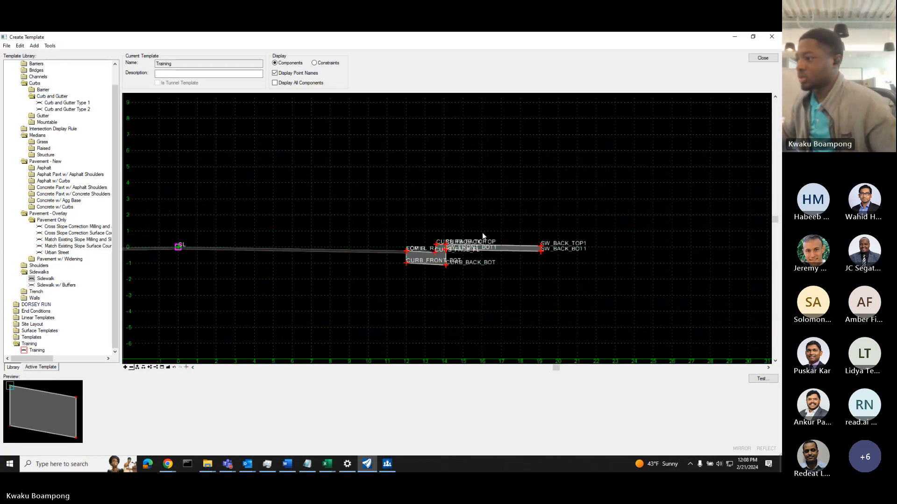
{"action": "scroll", "coordinate": [531, 234], "scroll_direction": "up", "scroll_amount": 2}
{"action": "scroll", "coordinate": [532, 233], "scroll_direction": "down", "scroll_amount": 5}
{"action": "scroll", "coordinate": [348, 253], "scroll_direction": "up", "scroll_amount": 3}
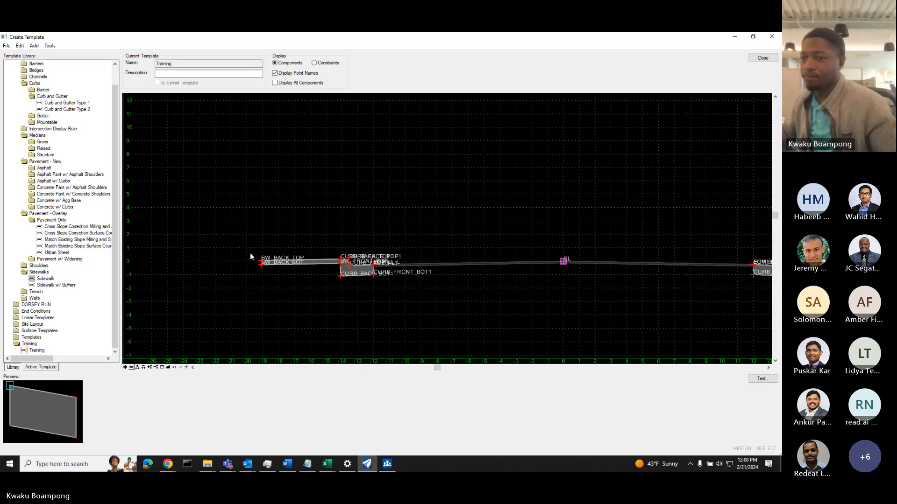
Look through the Grass median components, inspecting Grass Median Ditch Type 2 and Type 3, and reopen the Training template.
{"action": "scroll", "coordinate": [41, 223], "scroll_direction": "up", "scroll_amount": 1}
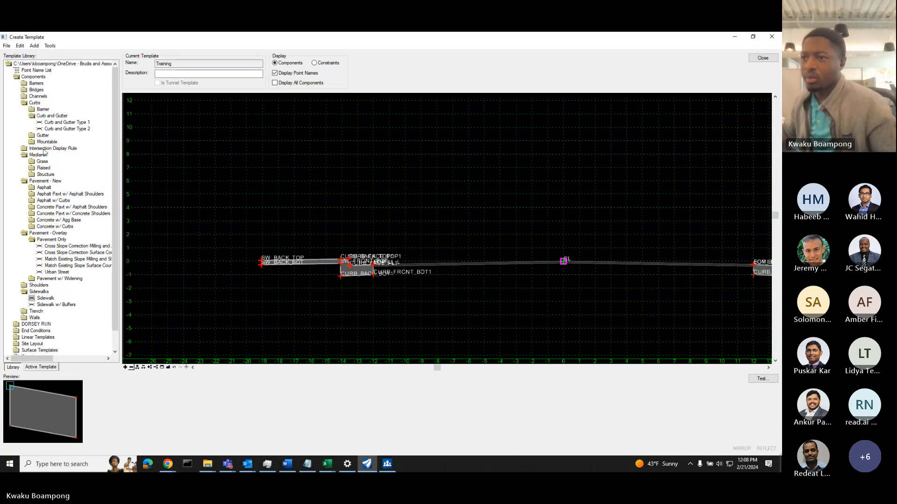
{"action": "scroll", "coordinate": [40, 186], "scroll_direction": "down", "scroll_amount": 1}
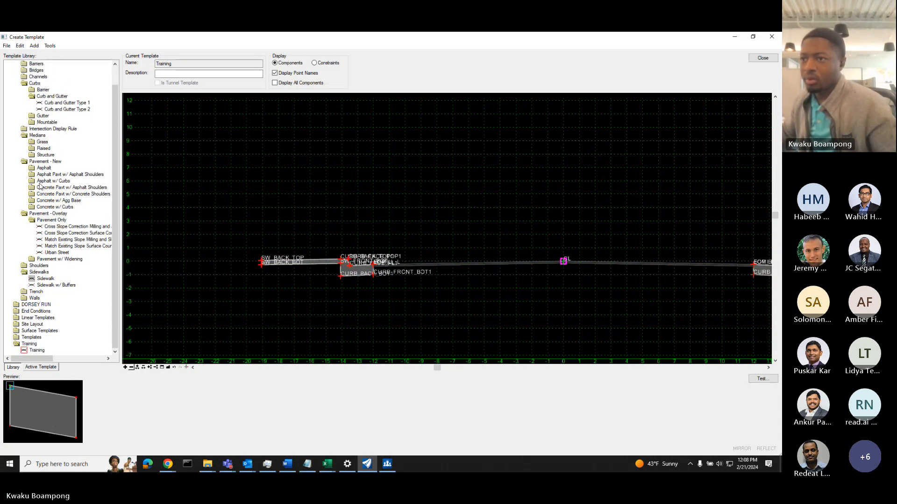
{"action": "double_click", "coordinate": [41, 142]}
{"action": "left_click", "coordinate": [52, 154]}
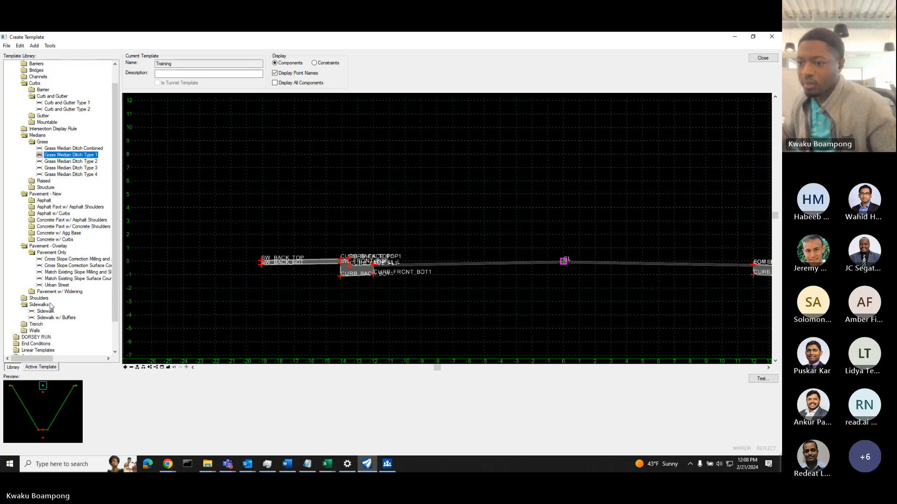
{"action": "double_click", "coordinate": [70, 162]}
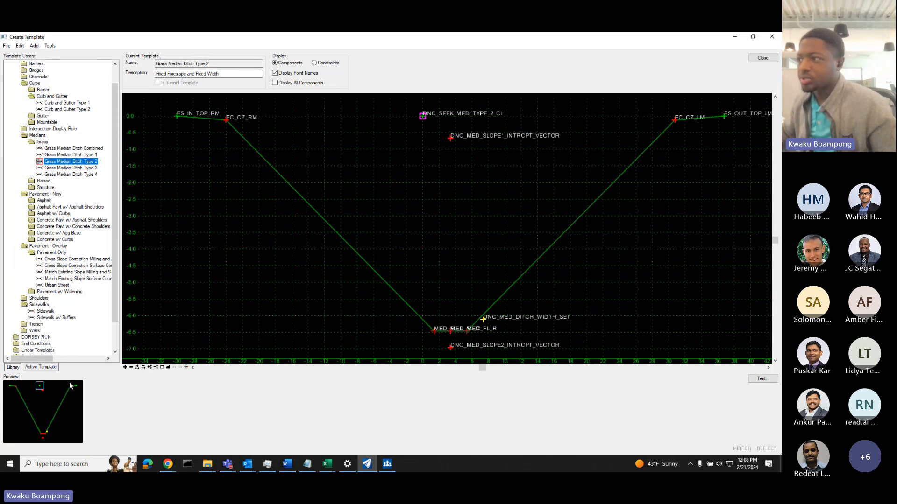
{"action": "scroll", "coordinate": [495, 209], "scroll_direction": "down", "scroll_amount": 3}
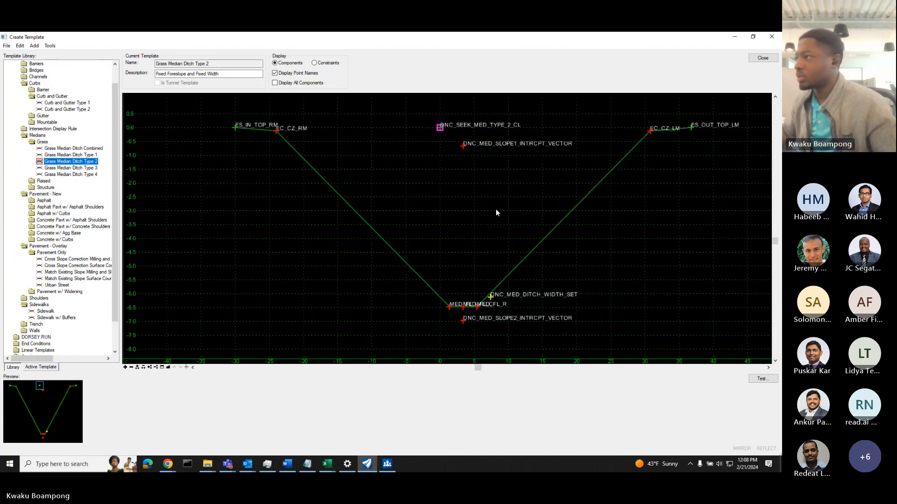
{"action": "left_click", "coordinate": [53, 155]}
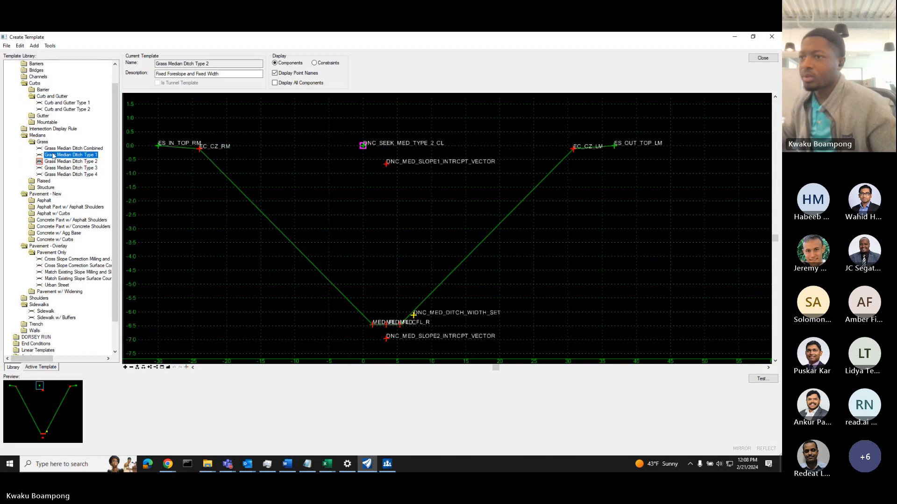
{"action": "left_click", "coordinate": [82, 168]}
{"action": "scroll", "coordinate": [34, 323], "scroll_direction": "down", "scroll_amount": 2}
{"action": "left_click", "coordinate": [36, 351]}
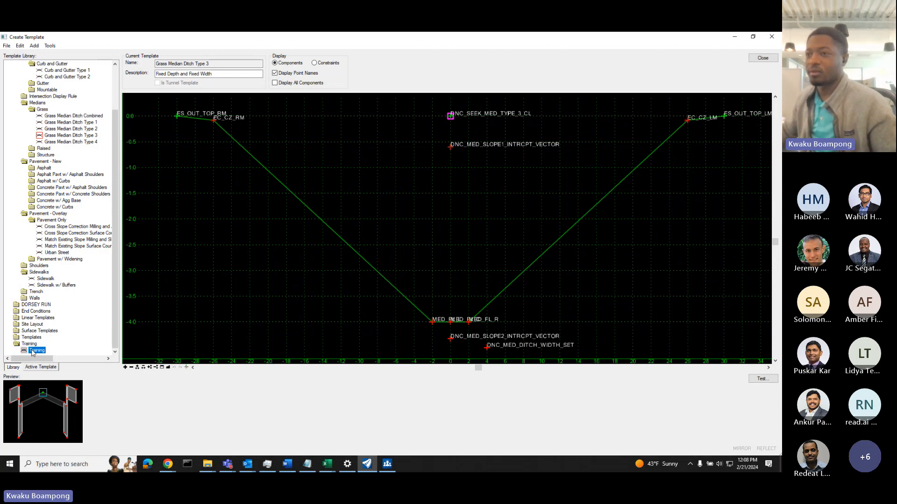
Attach an unreflected Grass Median Ditch Type 1 by its right end point to the top back of the left sidewalk.
{"action": "left_click", "coordinate": [66, 122]}
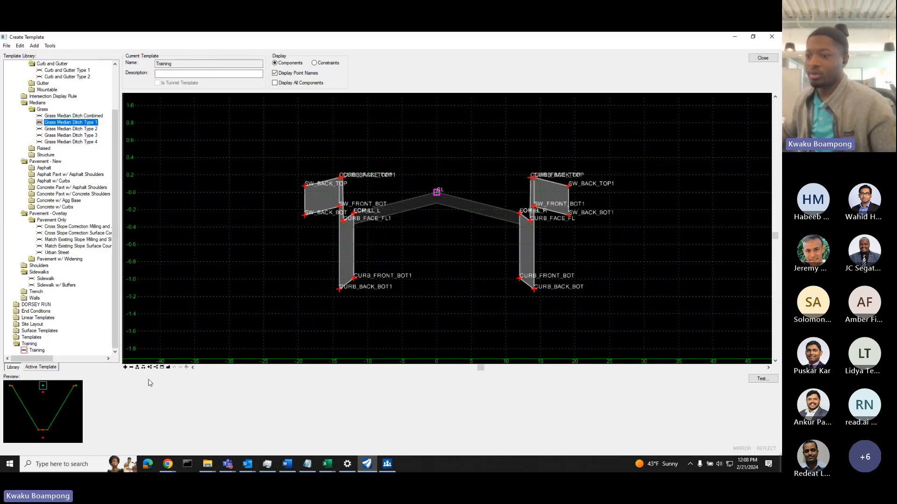
{"action": "left_click", "coordinate": [76, 387]}
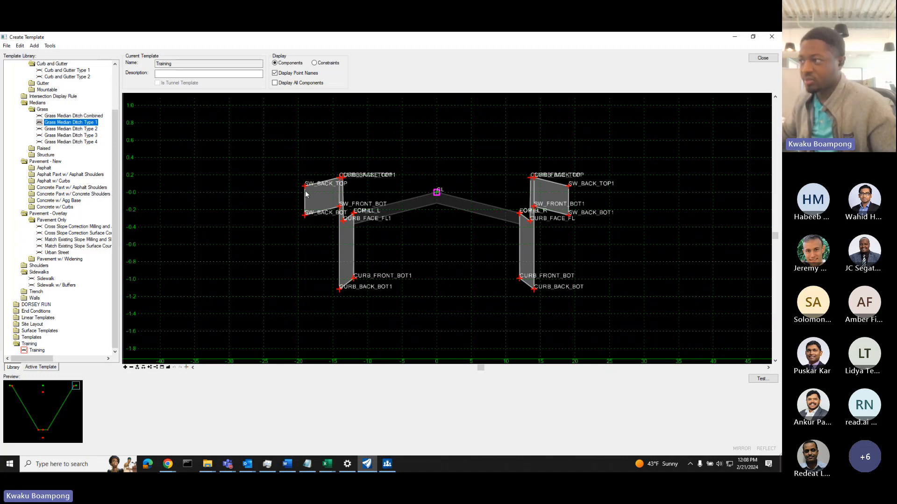
{"action": "left_click", "coordinate": [265, 213]}
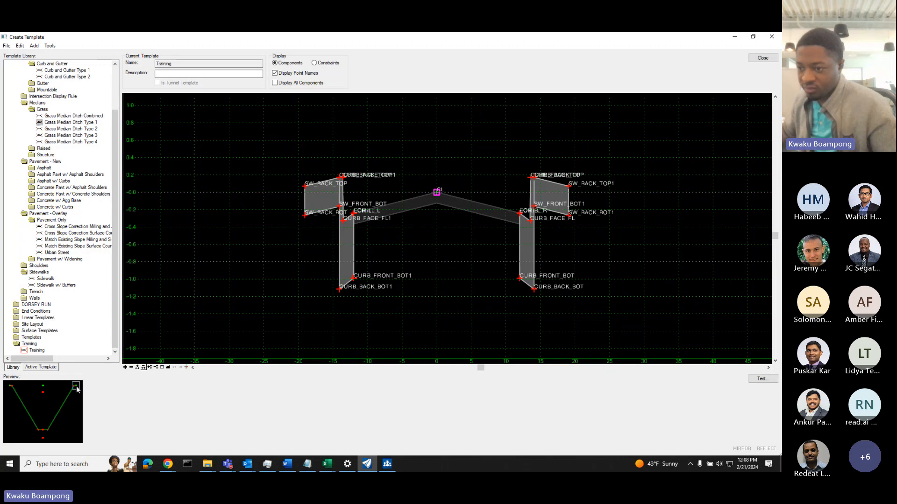
{"action": "left_click_drag", "start_coordinate": [77, 389], "coordinate": [303, 187]}
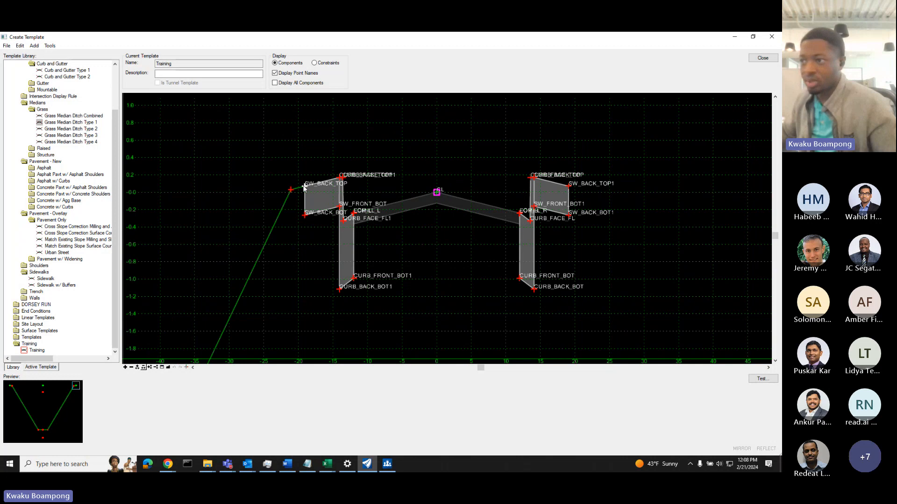
{"action": "left_click_drag", "start_coordinate": [304, 187], "coordinate": [305, 186]}
{"action": "scroll", "coordinate": [296, 231], "scroll_direction": "down", "scroll_amount": 7}
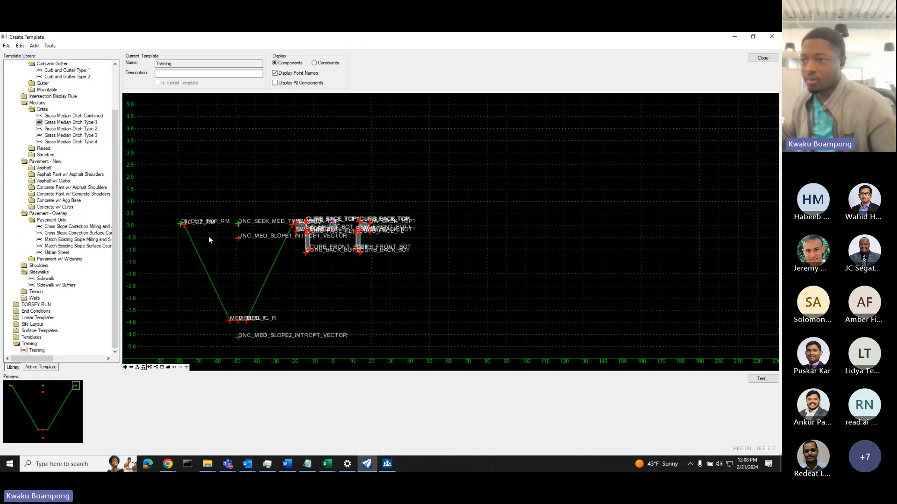
{"action": "scroll", "coordinate": [206, 235], "scroll_direction": "up", "scroll_amount": 4}
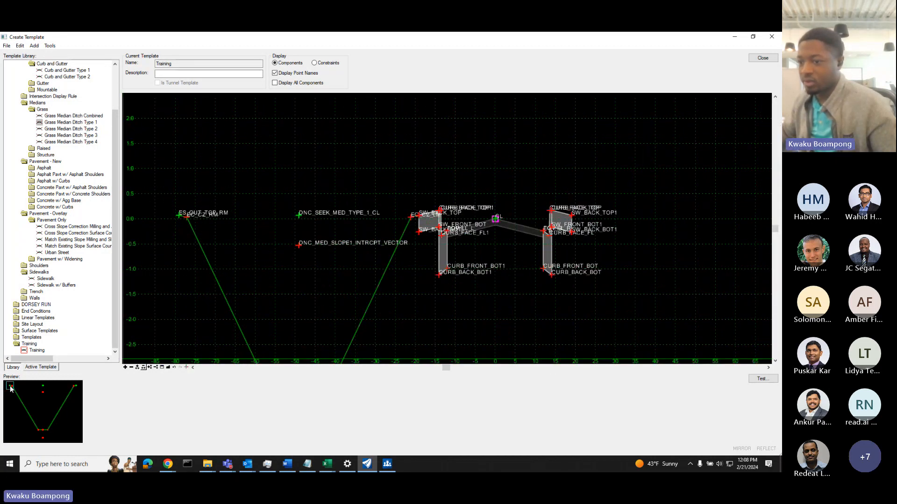
Attach a reflected Grass Median Ditch Type 1 to the top back of the right sidewalk, using the same end point as insertion origin.
{"action": "left_click_drag", "start_coordinate": [10, 386], "coordinate": [58, 407]}
{"action": "scroll", "coordinate": [335, 275], "scroll_direction": "down", "scroll_amount": 3}
{"action": "scroll", "coordinate": [458, 229], "scroll_direction": "up", "scroll_amount": 3}
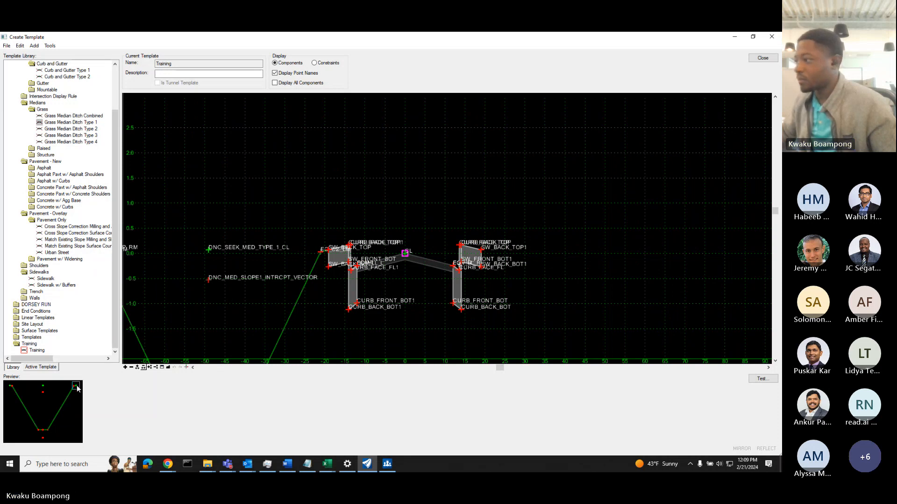
{"action": "left_click_drag", "start_coordinate": [77, 388], "coordinate": [601, 257]}
{"action": "right_click", "coordinate": [600, 256]}
{"action": "left_click", "coordinate": [616, 270]}
{"action": "scroll", "coordinate": [494, 255], "scroll_direction": "up", "scroll_amount": 3}
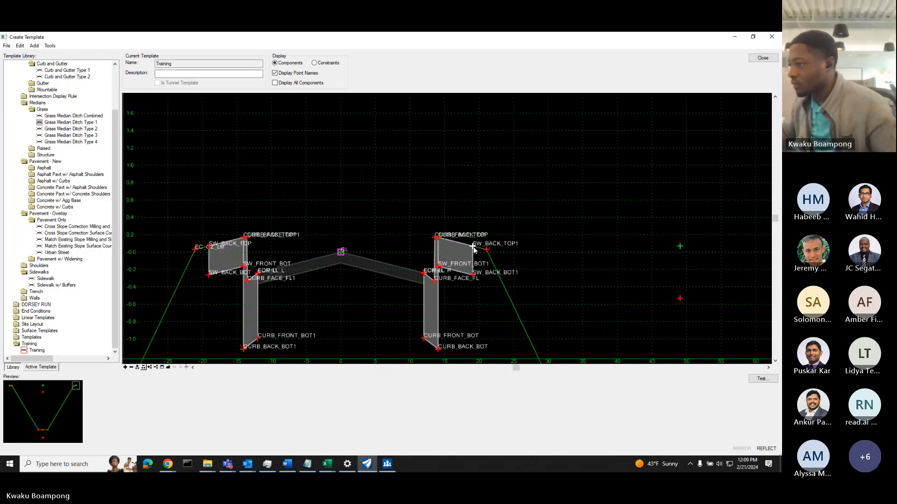
{"action": "left_click", "coordinate": [473, 247]}
{"action": "scroll", "coordinate": [504, 244], "scroll_direction": "down", "scroll_amount": 8}
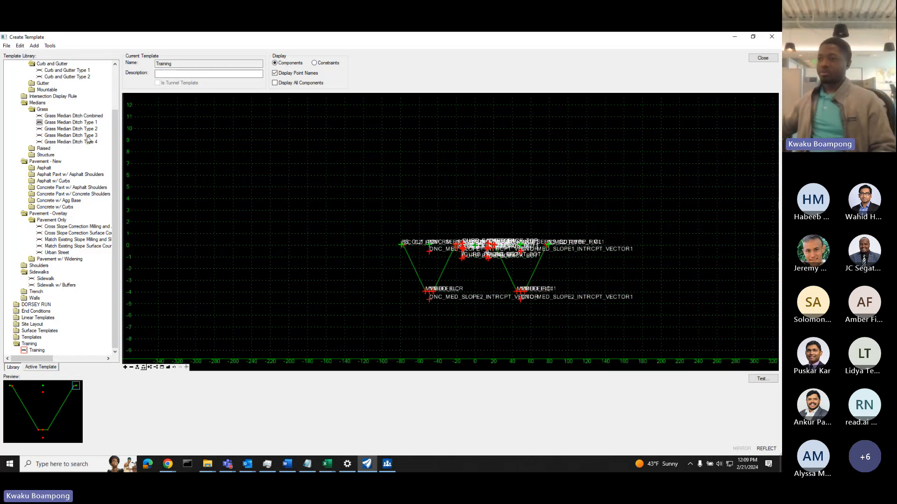
Collapse the Medians, Curbs, Pavement - New and Pavement - Overlay folders in the template library.
{"action": "left_click_drag", "start_coordinate": [114, 161], "coordinate": [115, 127]}
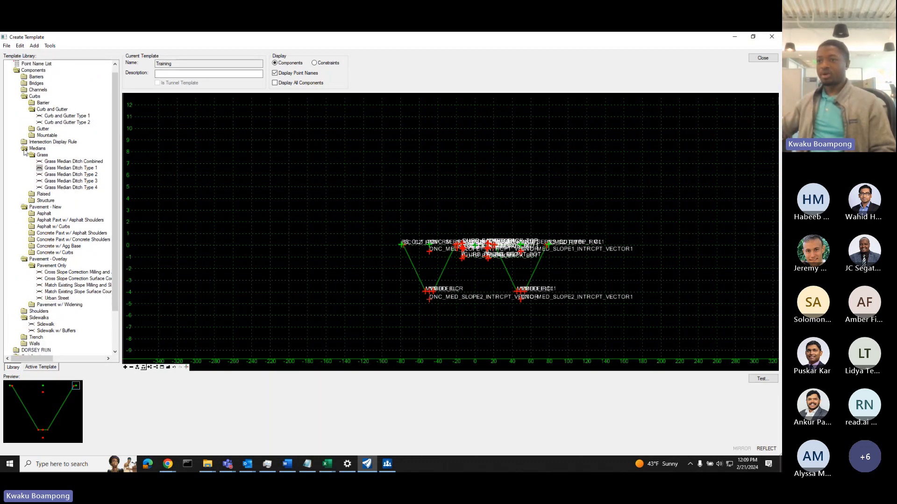
{"action": "double_click", "coordinate": [23, 150]}
{"action": "double_click", "coordinate": [37, 104]}
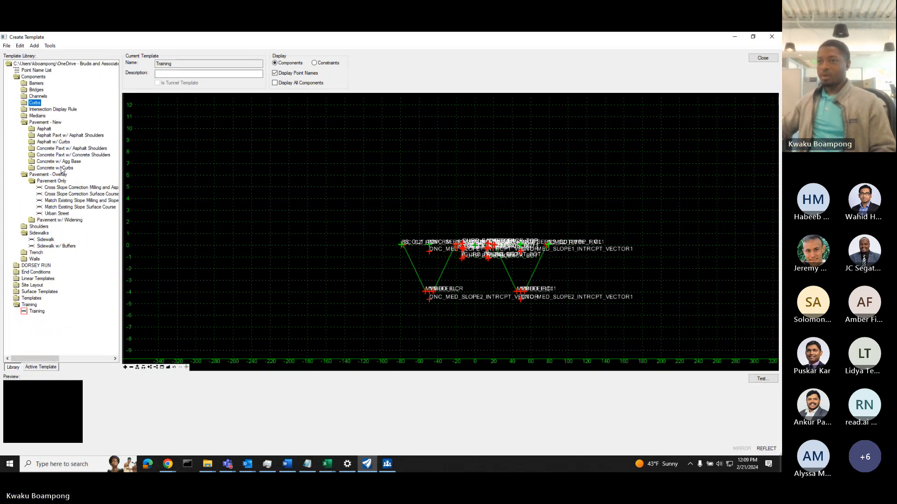
{"action": "double_click", "coordinate": [33, 123]}
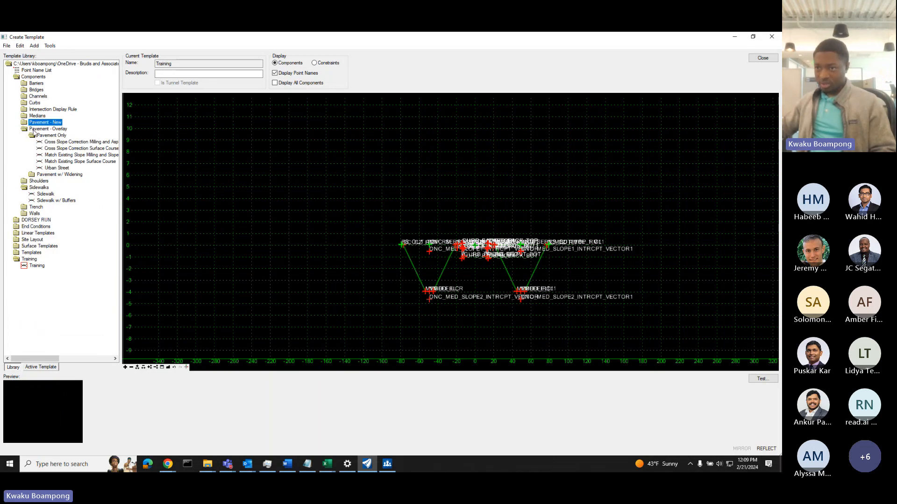
{"action": "left_click", "coordinate": [36, 130]}
{"action": "left_click", "coordinate": [35, 131]}
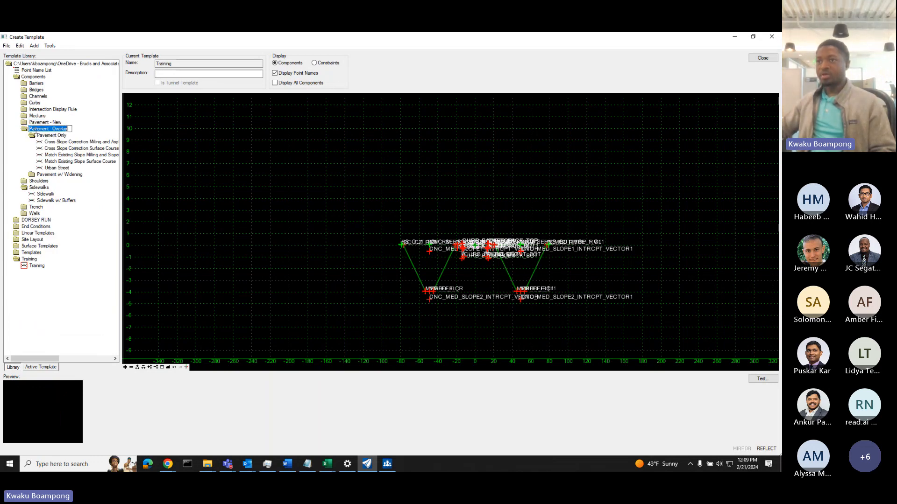
{"action": "left_click", "coordinate": [48, 122]}
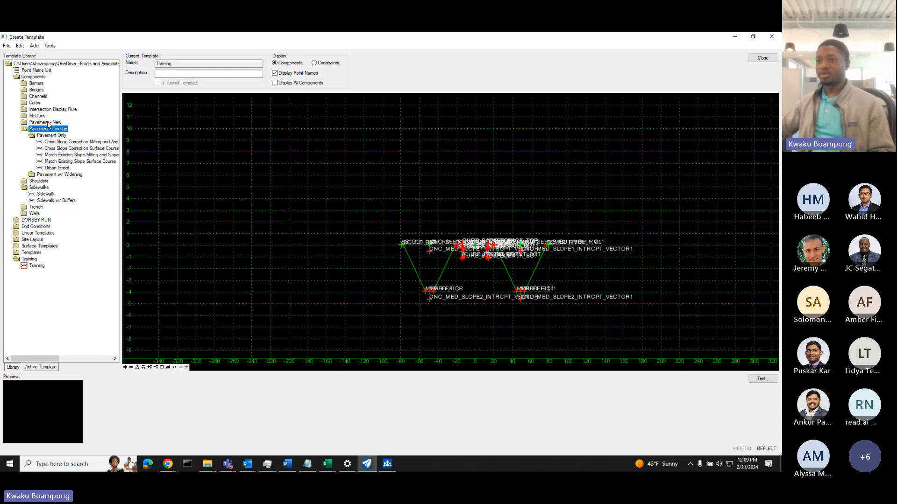
{"action": "left_click", "coordinate": [41, 130]}
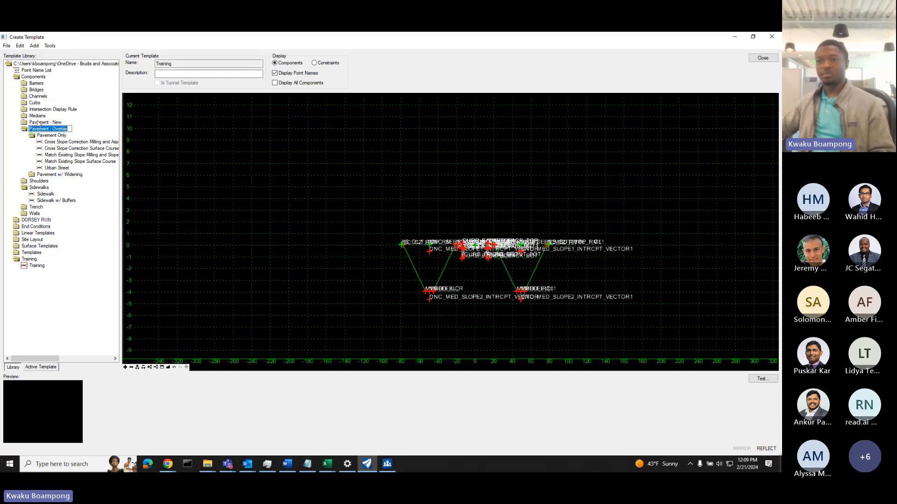
{"action": "left_click", "coordinate": [17, 130]}
{"action": "double_click", "coordinate": [23, 129]}
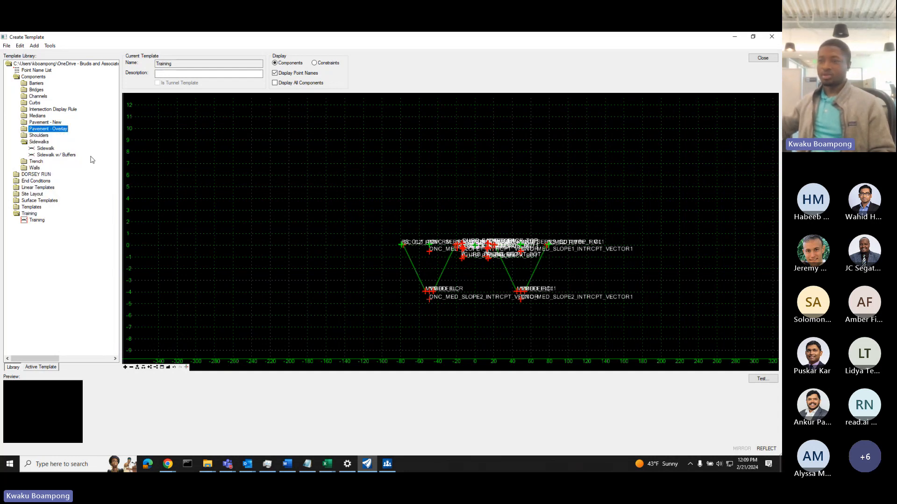
{"action": "scroll", "coordinate": [491, 251], "scroll_direction": "up", "scroll_amount": 3}
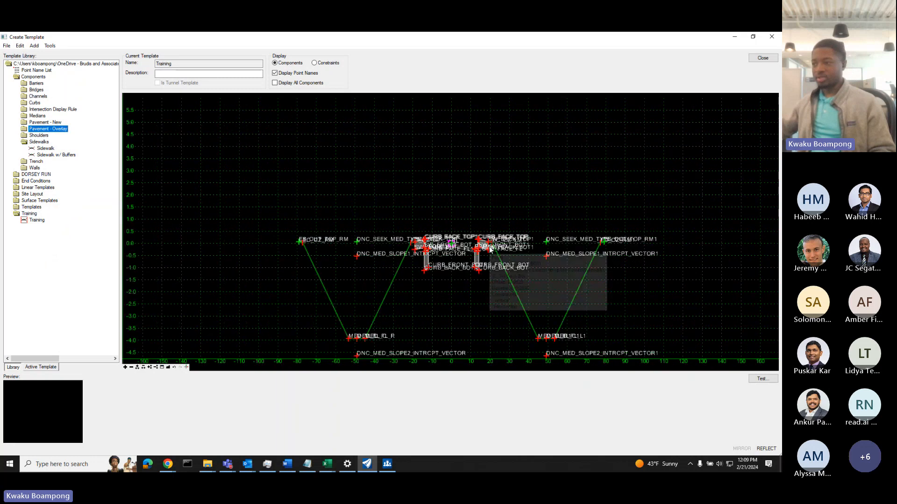
{"action": "scroll", "coordinate": [444, 286], "scroll_direction": "up", "scroll_amount": 1}
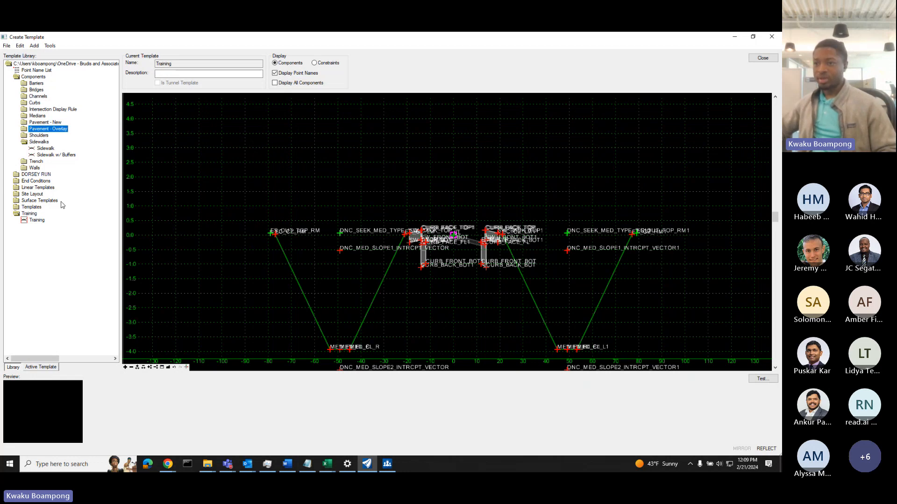
Browse the Cut and Fill end condition folders and select Cut and Fill Slope Table 1 from the Combined end conditions.
{"action": "double_click", "coordinate": [31, 182]}
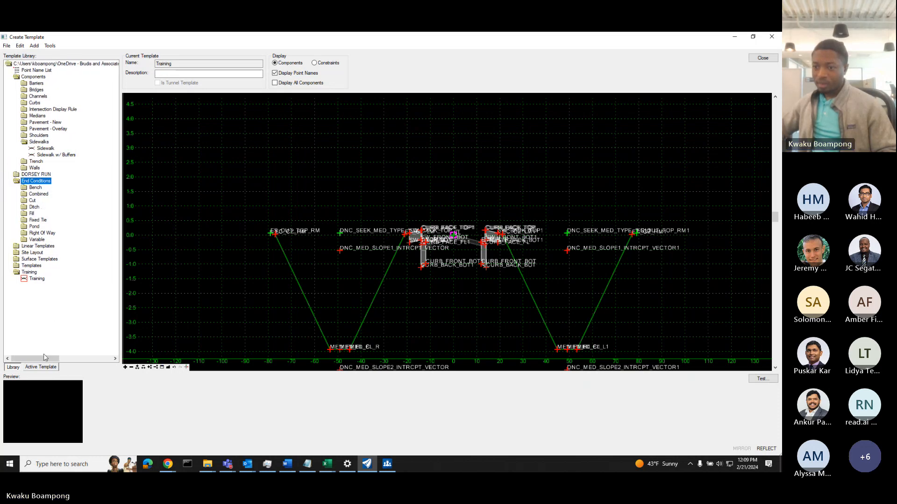
{"action": "left_click", "coordinate": [33, 214]}
{"action": "double_click", "coordinate": [33, 214]}
{"action": "double_click", "coordinate": [31, 201]}
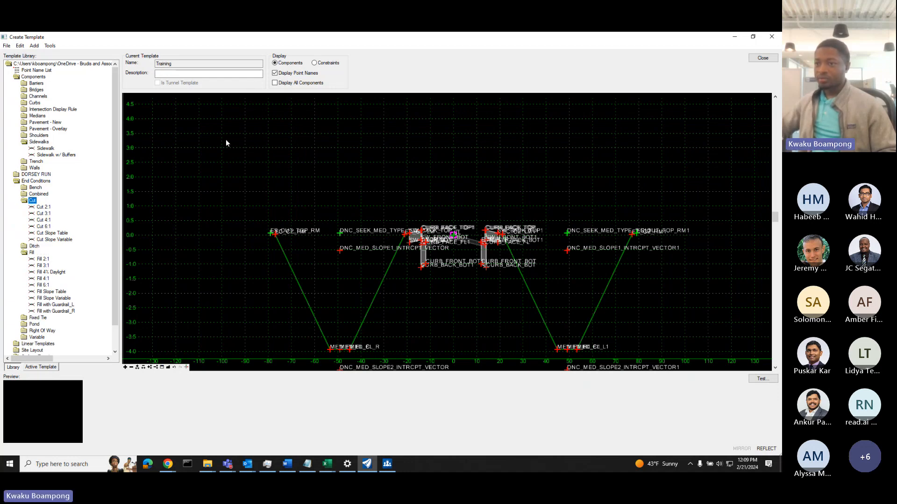
{"action": "left_click", "coordinate": [31, 195]}
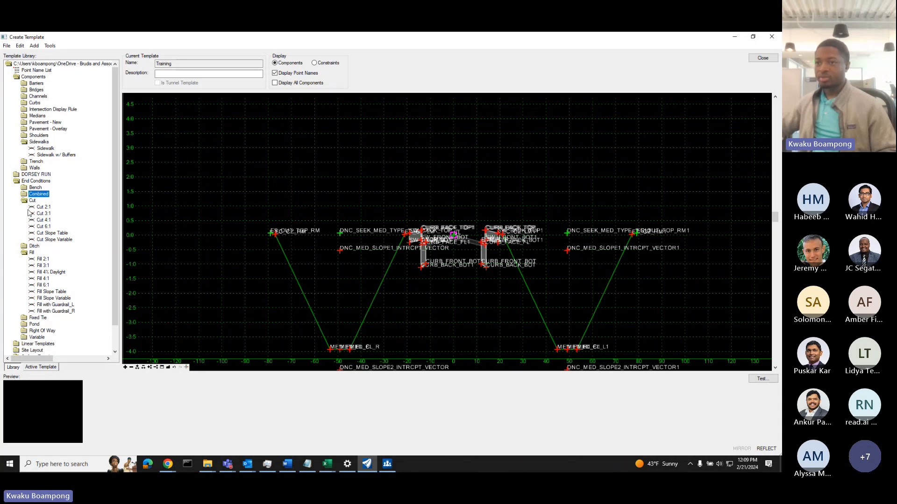
{"action": "double_click", "coordinate": [26, 202]}
{"action": "double_click", "coordinate": [29, 214]}
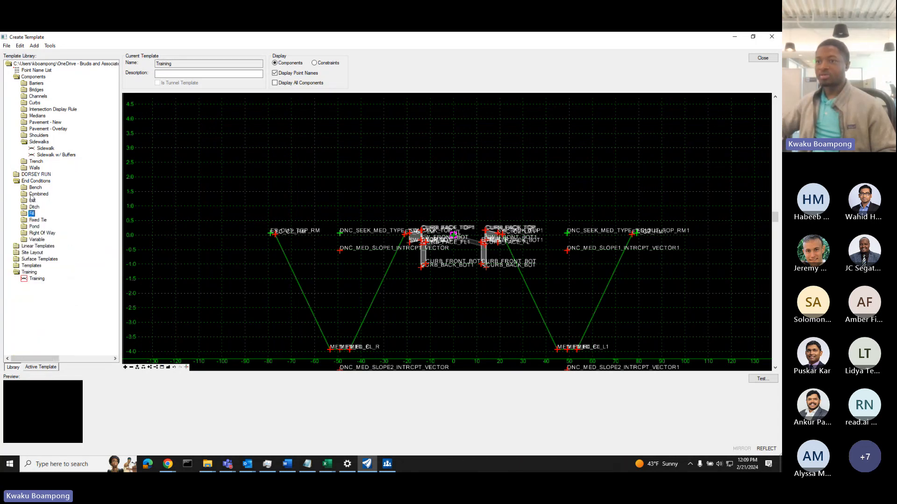
{"action": "double_click", "coordinate": [32, 195]}
{"action": "left_click", "coordinate": [66, 207]}
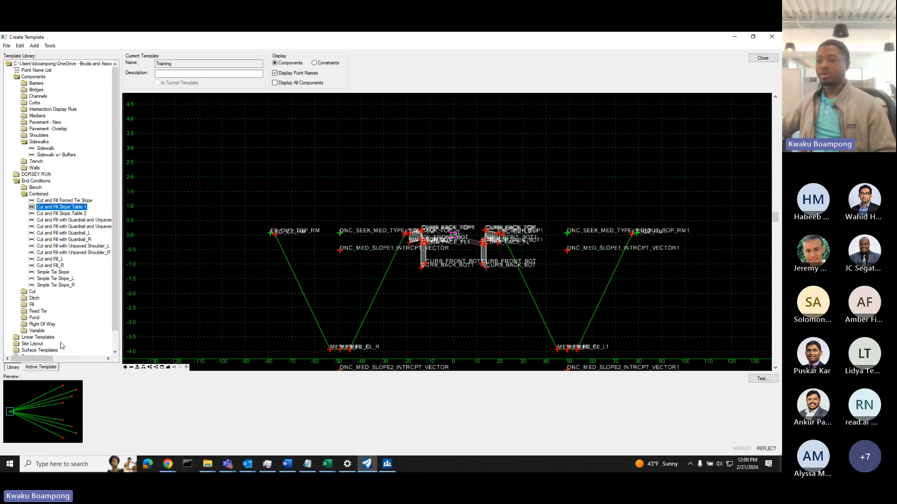
Switch off reflection while placing the Cut and Fill Slope Table 1 end condition.
{"action": "left_click_drag", "start_coordinate": [87, 399], "coordinate": [237, 221]}
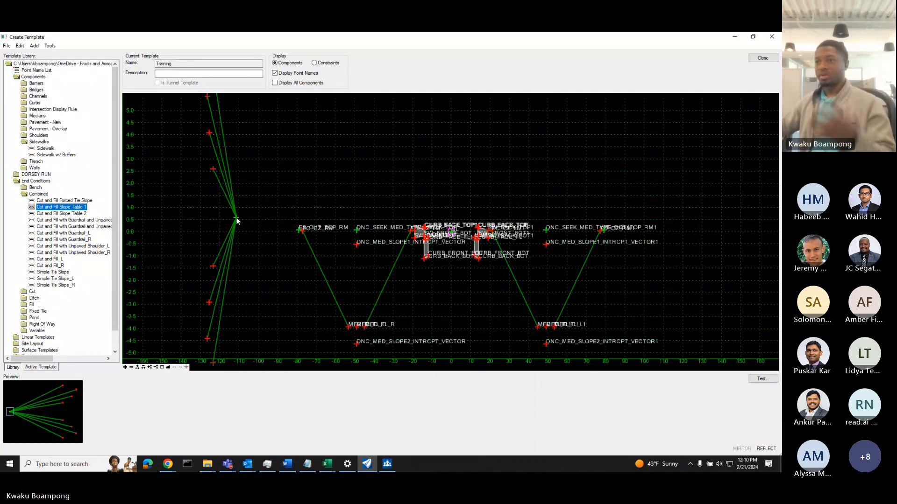
{"action": "left_click_drag", "start_coordinate": [236, 220], "coordinate": [248, 218]}
{"action": "right_click", "coordinate": [249, 219]}
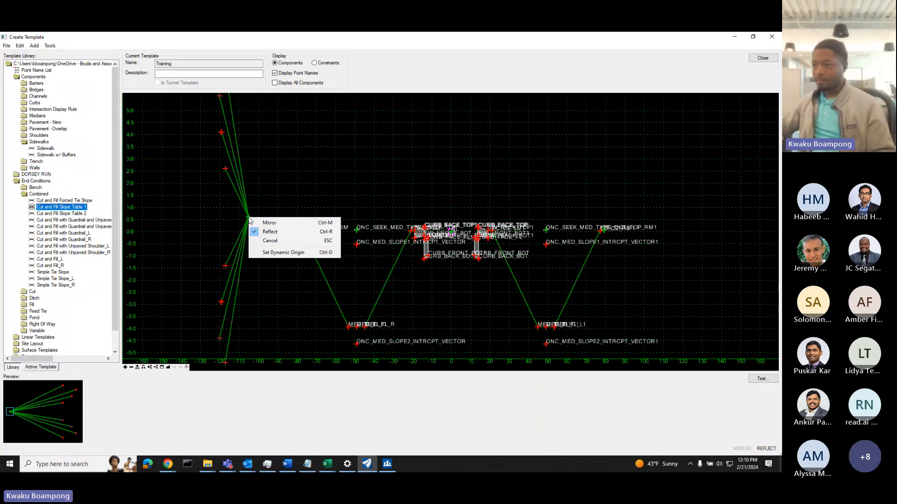
{"action": "left_click", "coordinate": [270, 231]}
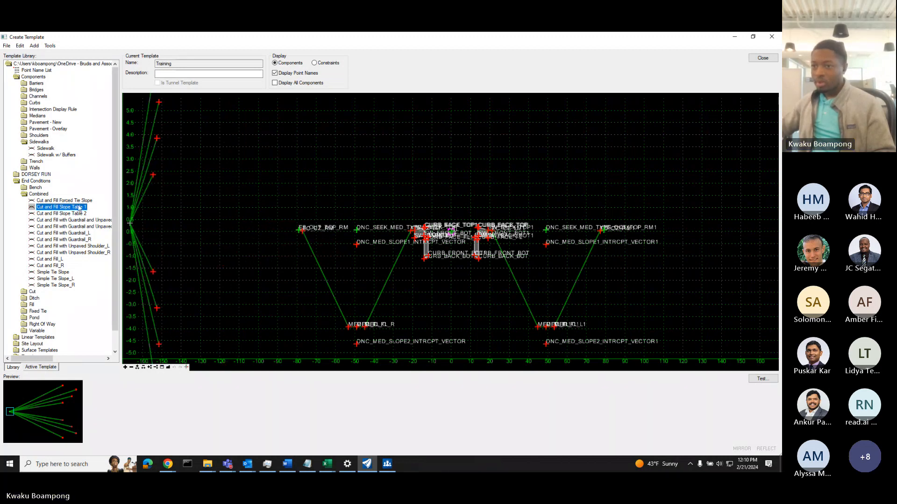
{"action": "left_click_drag", "start_coordinate": [79, 208], "coordinate": [402, 234]}
{"action": "right_click", "coordinate": [401, 234]}
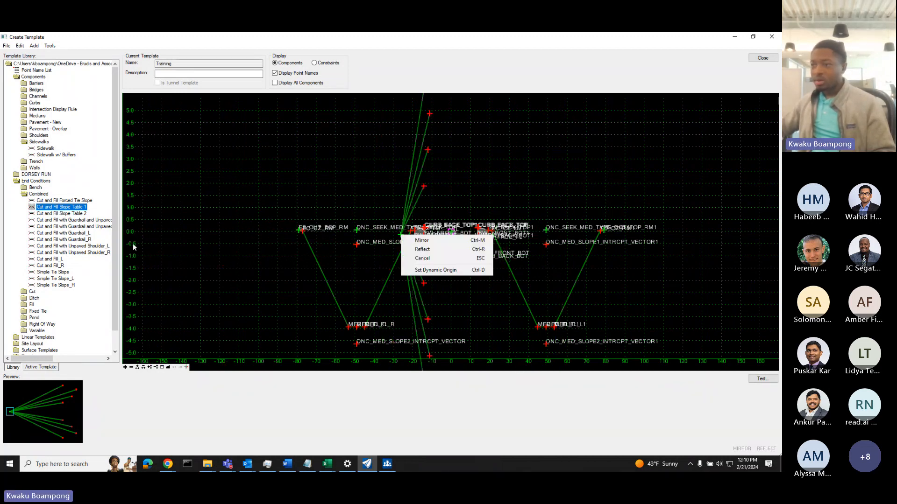
{"action": "left_click", "coordinate": [459, 261]}
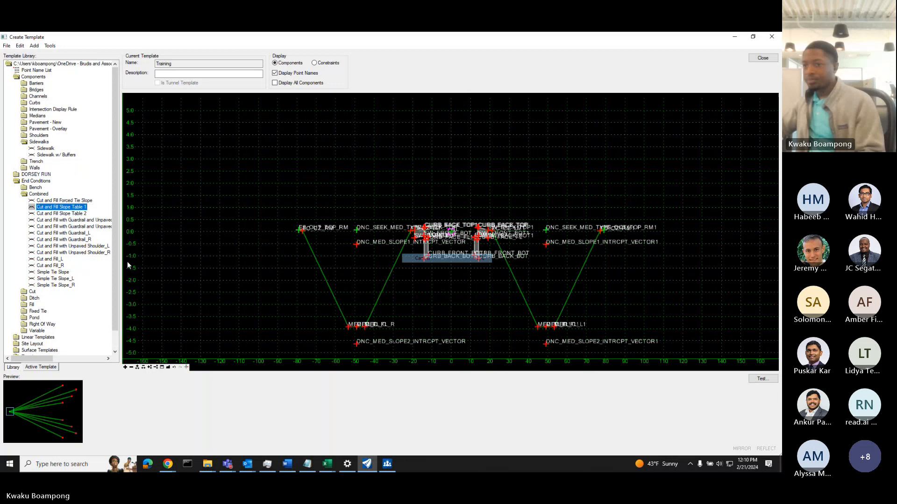
{"action": "left_click", "coordinate": [45, 261]}
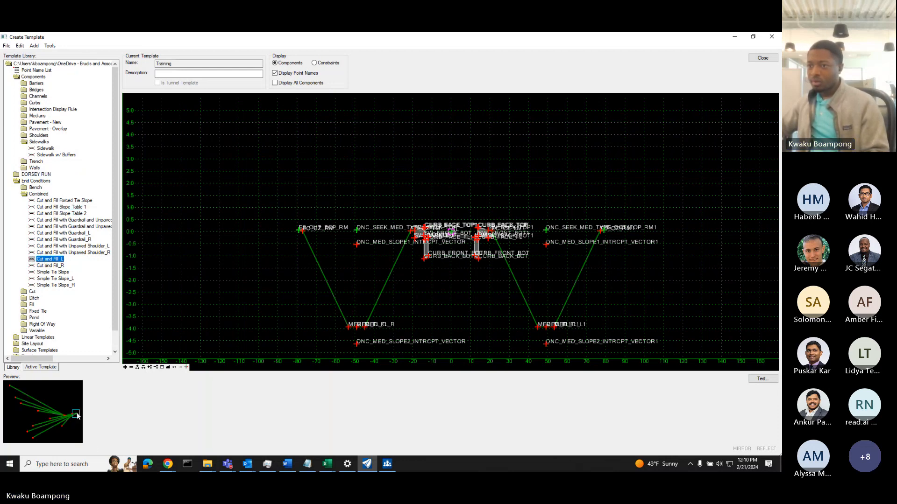
Attach an unreflected Cut and Fill Slope Table 1 end condition to the outer top point of the right ditch.
{"action": "left_click", "coordinate": [70, 207]}
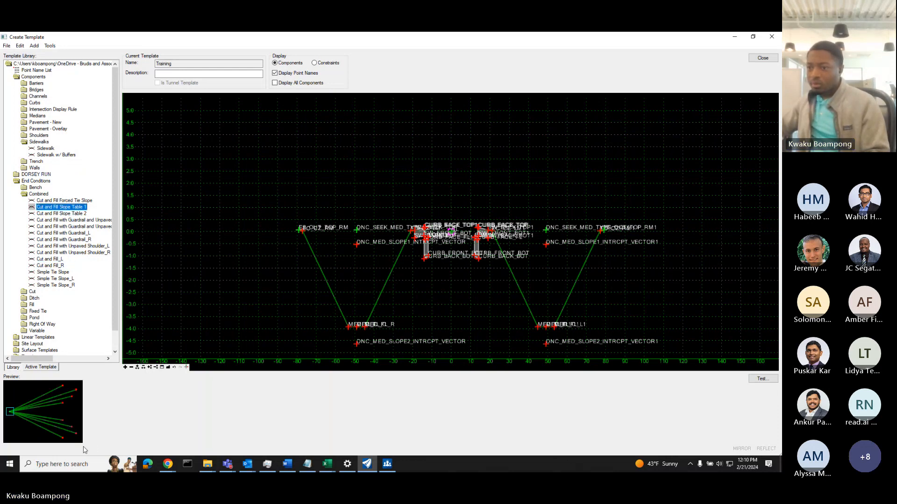
{"action": "left_click_drag", "start_coordinate": [9, 414], "coordinate": [595, 236]}
{"action": "scroll", "coordinate": [609, 229], "scroll_direction": "up", "scroll_amount": 2}
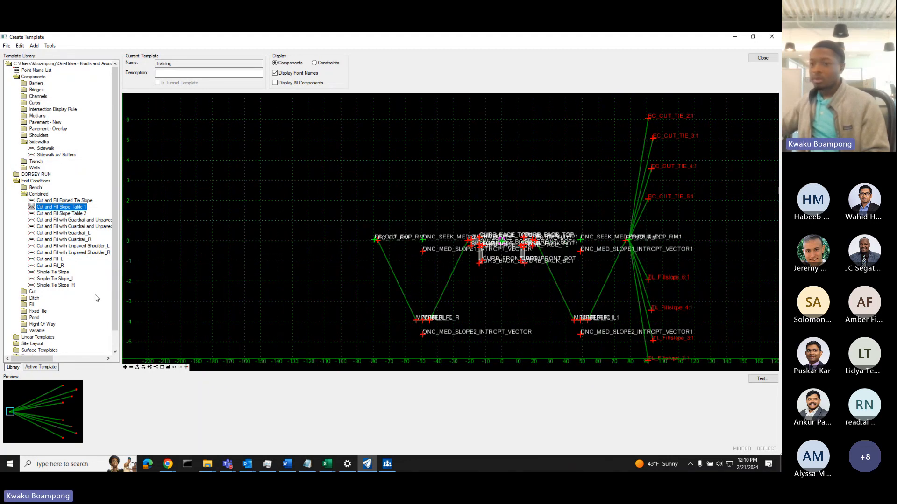
Attach a reflected Cut and Fill Slope Table 1 end condition to the left ditch's outer point ES_OUT_TOP_RM.
{"action": "right_click", "coordinate": [216, 278]}
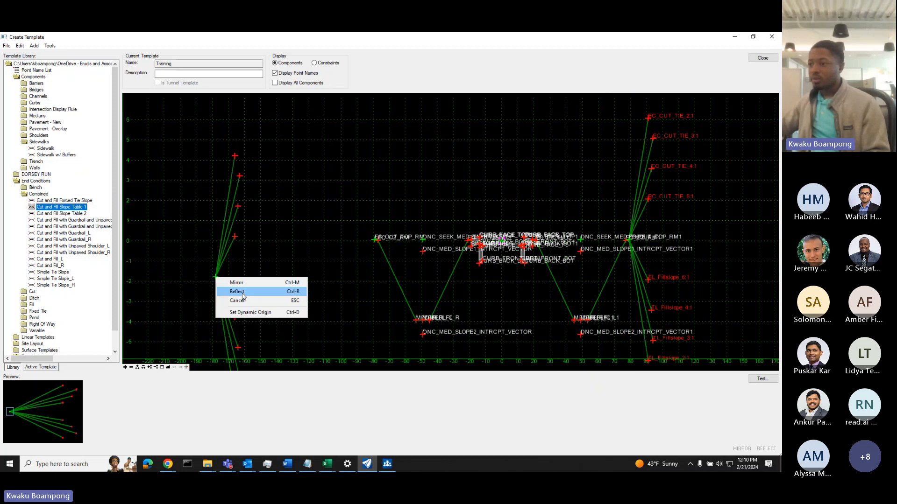
{"action": "left_click", "coordinate": [237, 292]}
{"action": "scroll", "coordinate": [343, 242], "scroll_direction": "up", "scroll_amount": 6}
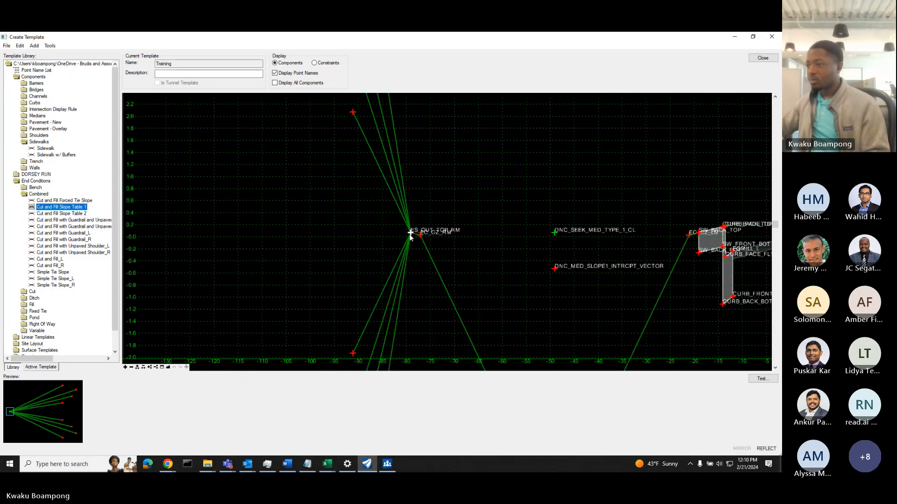
{"action": "scroll", "coordinate": [367, 240], "scroll_direction": "up", "scroll_amount": 5}
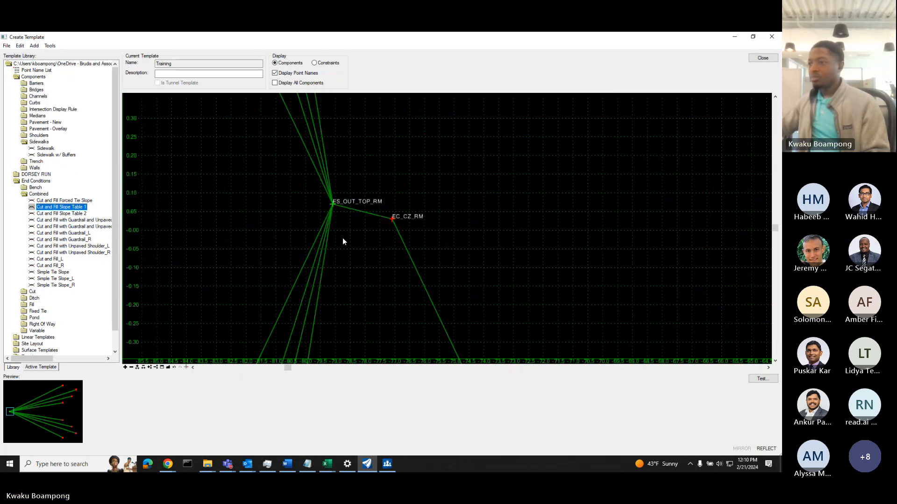
{"action": "scroll", "coordinate": [321, 239], "scroll_direction": "down", "scroll_amount": 6}
{"action": "middle_click_drag", "start_coordinate": [648, 248], "coordinate": [346, 228]}
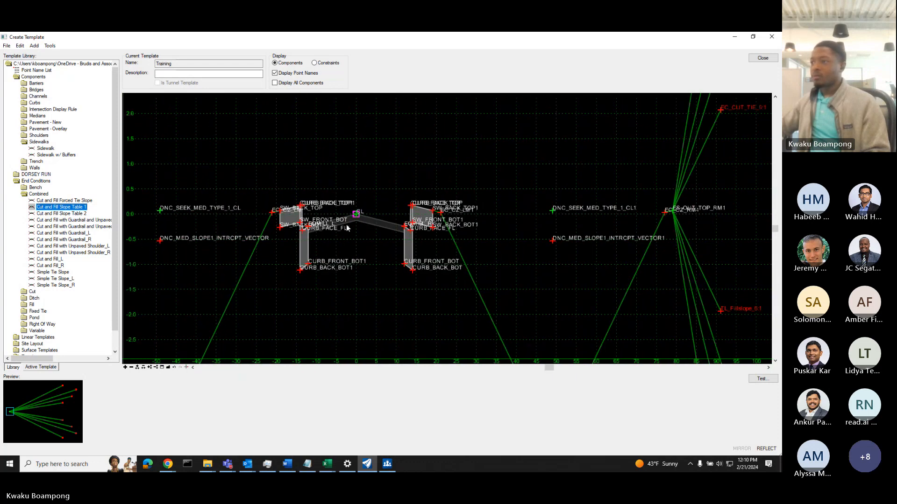
Open the component properties of the right side's 2:1 cut slope and examine its end condition priority.
{"action": "scroll", "coordinate": [347, 227], "scroll_direction": "down", "scroll_amount": 3}
{"action": "scroll", "coordinate": [577, 170], "scroll_direction": "up", "scroll_amount": 3}
{"action": "double_click", "coordinate": [564, 196]}
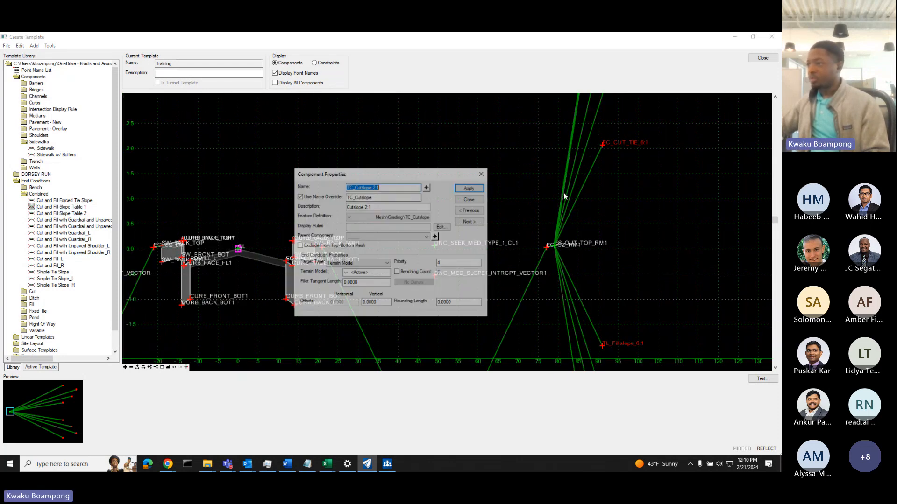
{"action": "left_click", "coordinate": [474, 200]}
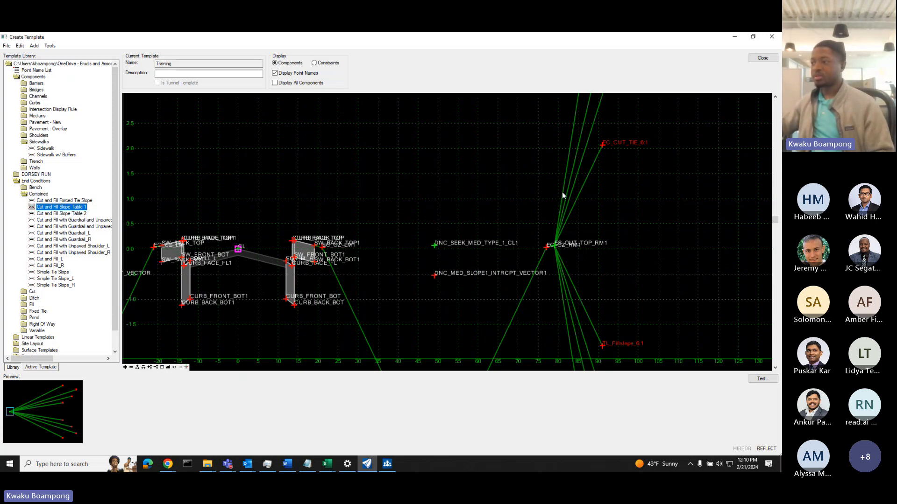
{"action": "scroll", "coordinate": [562, 191], "scroll_direction": "up", "scroll_amount": 2}
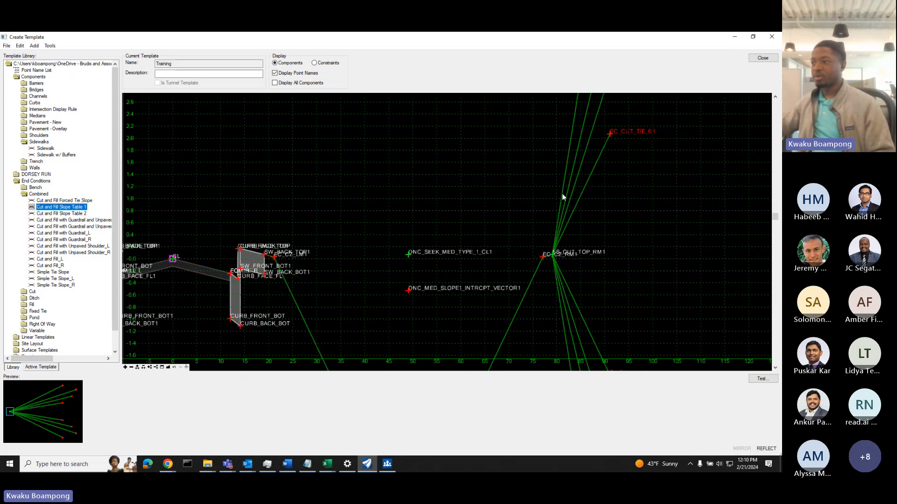
{"action": "double_click", "coordinate": [562, 194]}
{"action": "left_click_drag", "start_coordinate": [451, 263], "coordinate": [435, 263]}
{"action": "left_click_drag", "start_coordinate": [411, 173], "coordinate": [402, 162]}
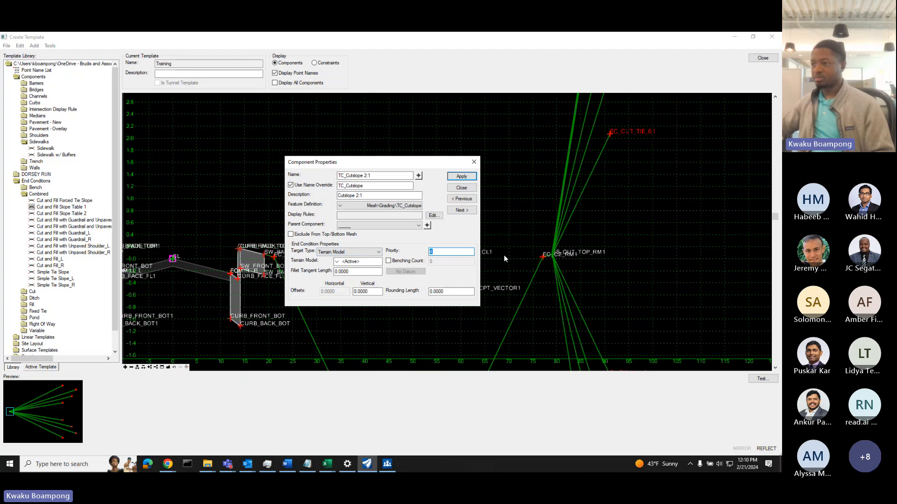
{"action": "left_click", "coordinate": [429, 252]}
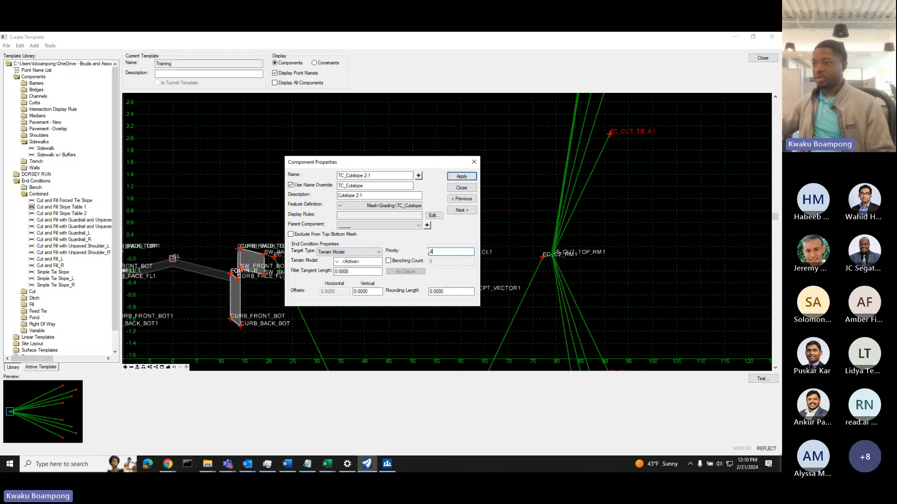
Step through the right side's cut slope and fill slope components to compare their priorities, ending on TC_Cutslope 6:1.
{"action": "left_click", "coordinate": [458, 211]}
{"action": "left_click", "coordinate": [458, 212]}
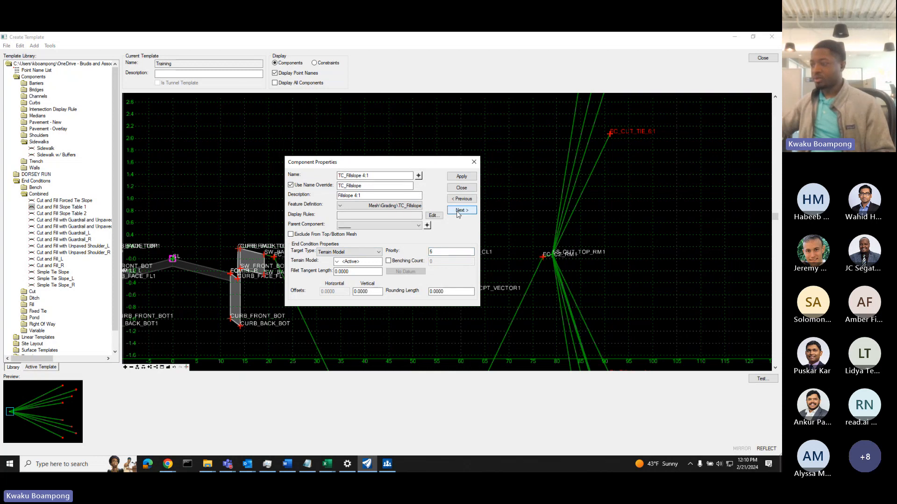
{"action": "left_click", "coordinate": [458, 212]}
{"action": "left_click", "coordinate": [457, 212]}
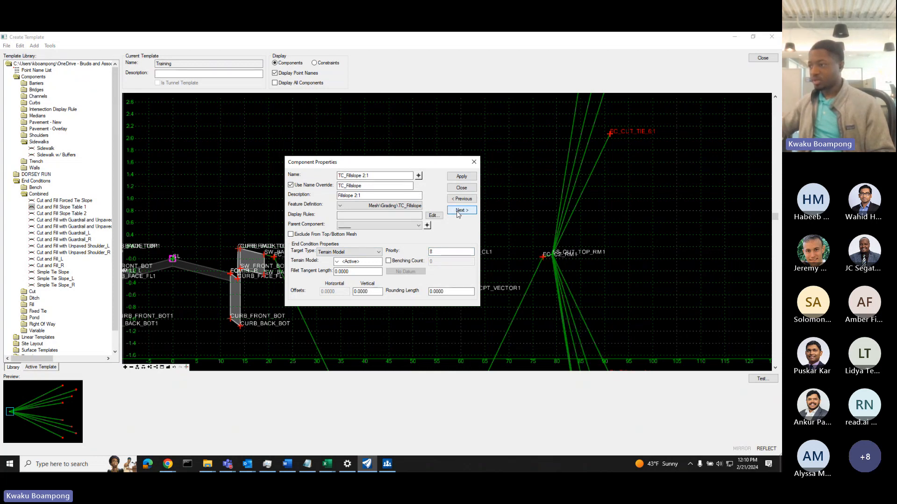
{"action": "left_click", "coordinate": [460, 201]}
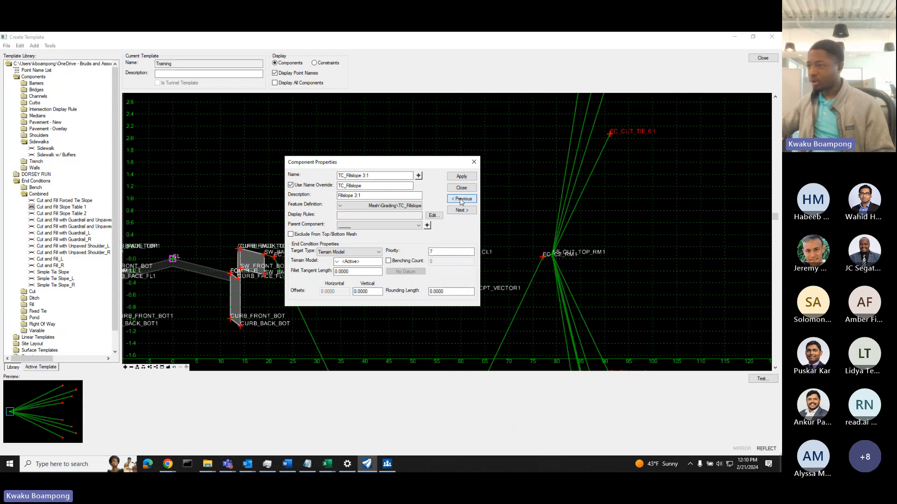
{"action": "left_click", "coordinate": [461, 201]}
{"action": "left_click", "coordinate": [460, 201]}
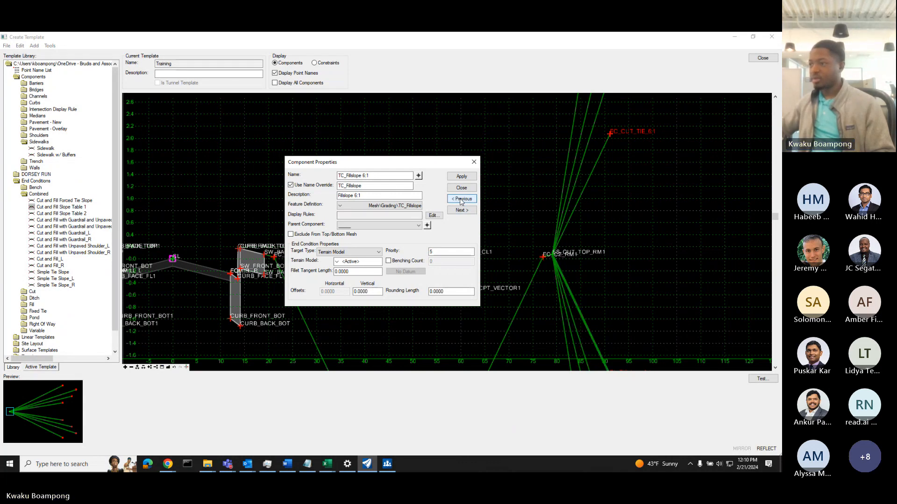
{"action": "left_click", "coordinate": [461, 201]}
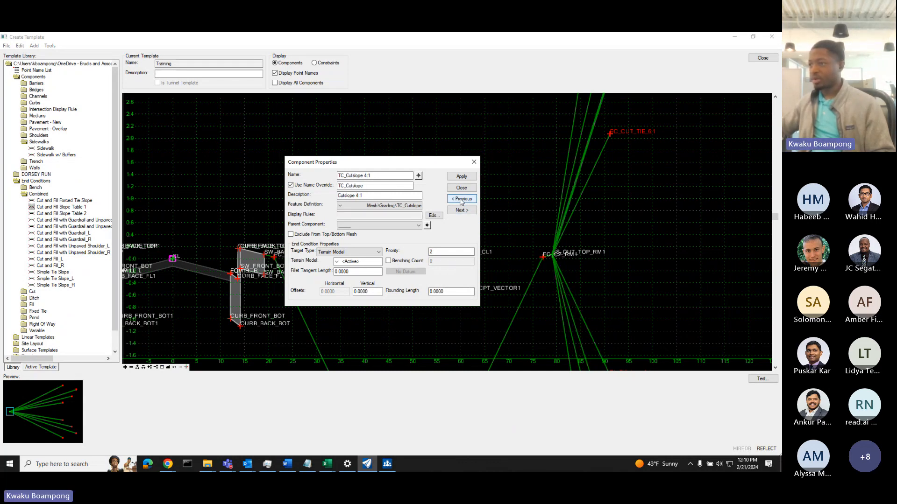
{"action": "left_click", "coordinate": [460, 201]}
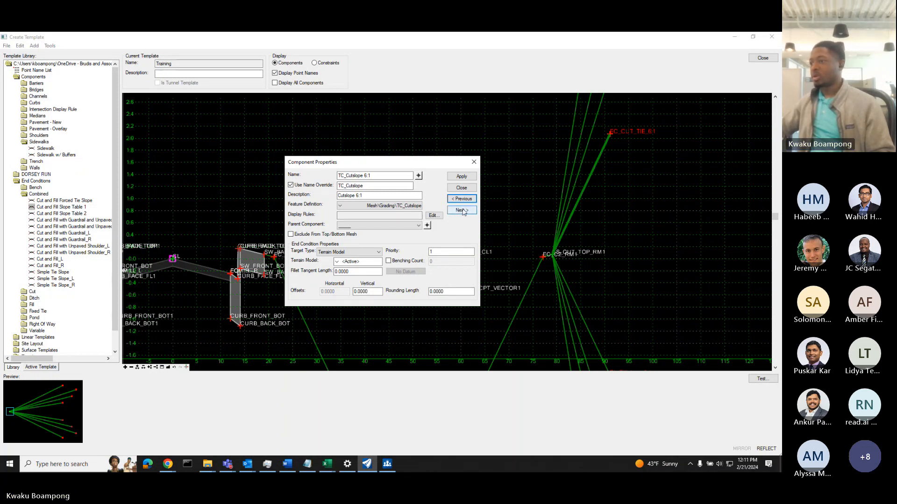
Examine the TC_Cutslope 6:1 priority against the cut tie lines in the template and close the component properties.
{"action": "left_click", "coordinate": [448, 254]}
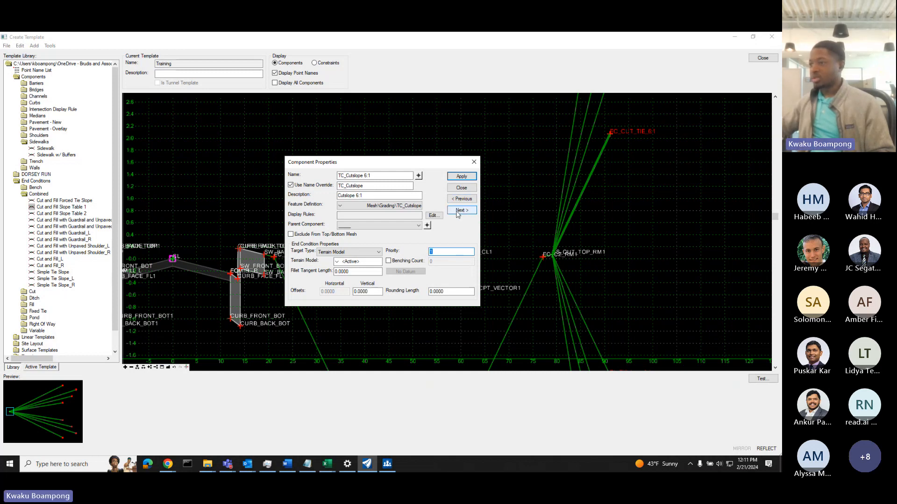
{"action": "scroll", "coordinate": [615, 139], "scroll_direction": "up", "scroll_amount": 3}
{"action": "scroll", "coordinate": [601, 137], "scroll_direction": "down", "scroll_amount": 2}
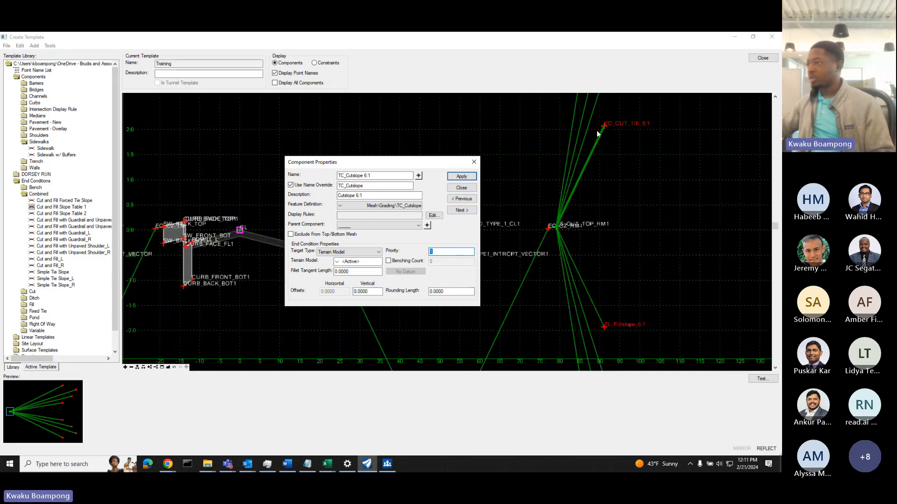
{"action": "scroll", "coordinate": [603, 125], "scroll_direction": "up", "scroll_amount": 2}
{"action": "scroll", "coordinate": [602, 128], "scroll_direction": "down", "scroll_amount": 2}
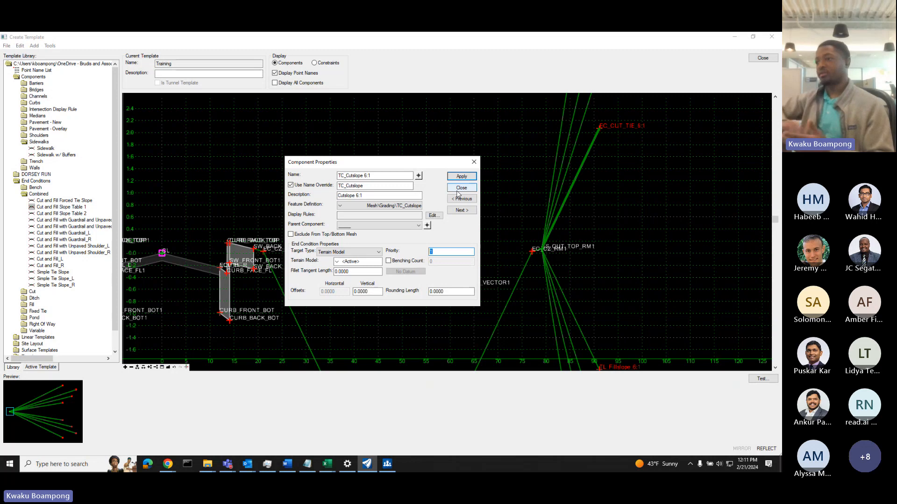
{"action": "scroll", "coordinate": [587, 206], "scroll_direction": "down", "scroll_amount": 2}
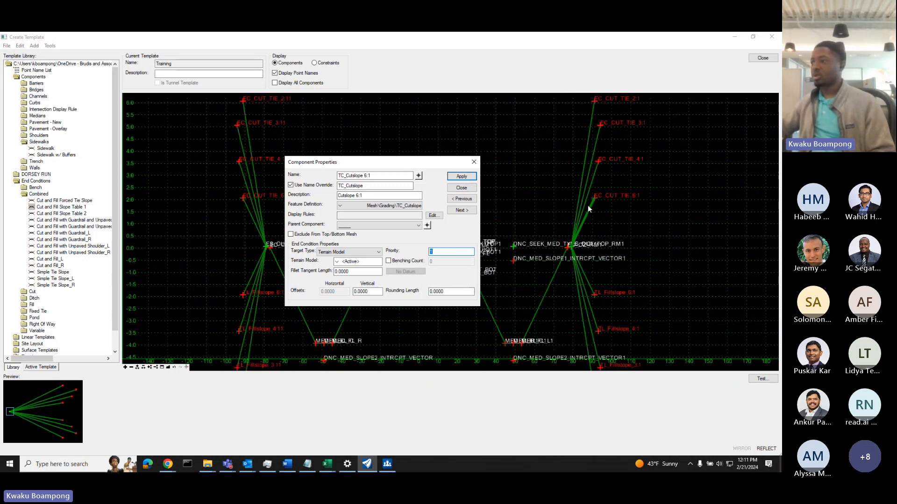
{"action": "scroll", "coordinate": [604, 198], "scroll_direction": "down", "scroll_amount": 2}
{"action": "scroll", "coordinate": [604, 144], "scroll_direction": "up", "scroll_amount": 1}
{"action": "scroll", "coordinate": [606, 275], "scroll_direction": "up", "scroll_amount": 2}
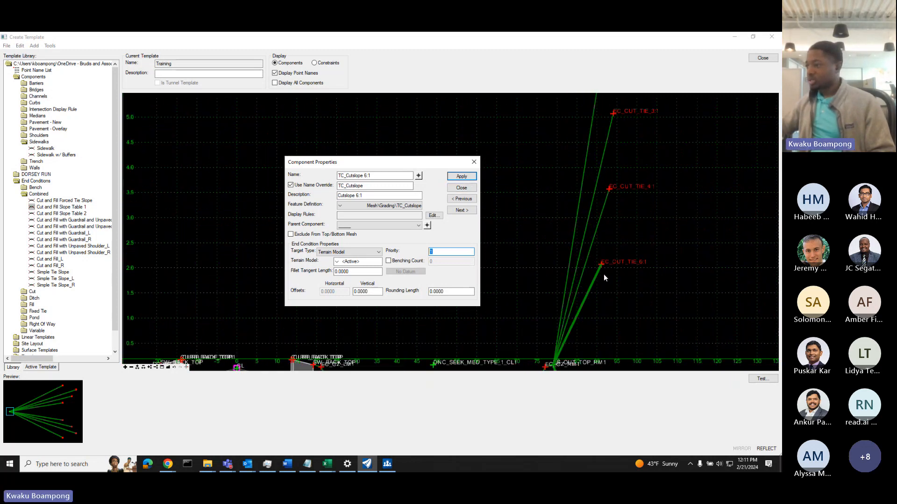
{"action": "left_click", "coordinate": [448, 253]}
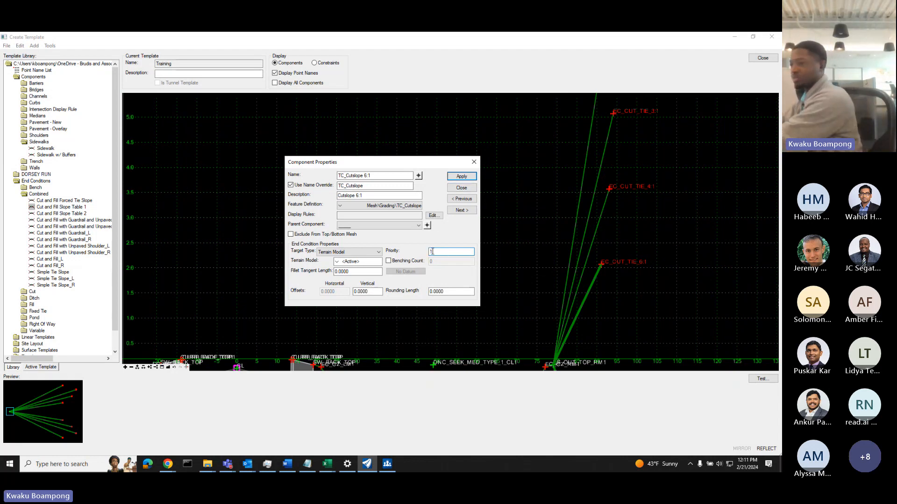
{"action": "left_click_drag", "start_coordinate": [433, 252], "coordinate": [422, 251]}
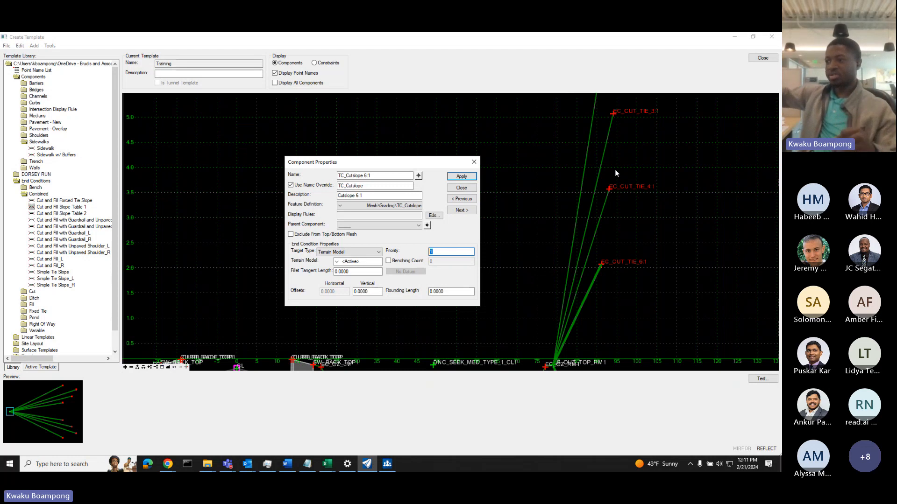
{"action": "scroll", "coordinate": [607, 161], "scroll_direction": "down", "scroll_amount": 2}
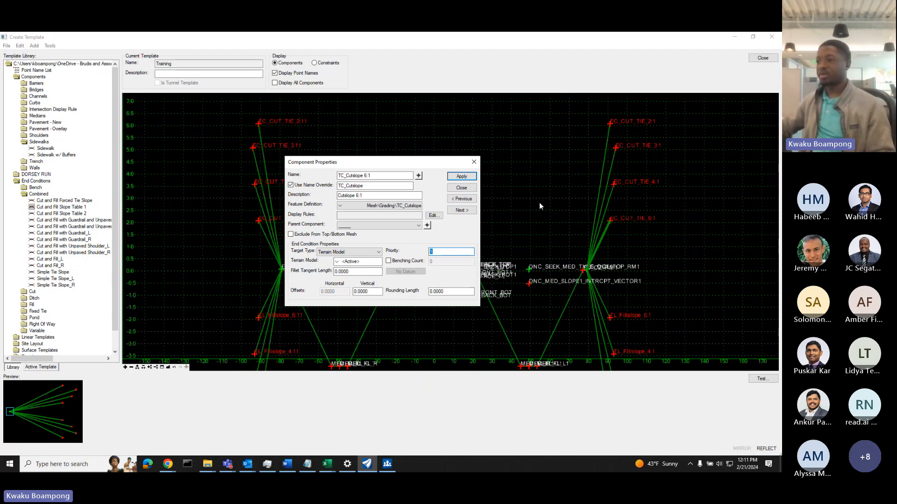
{"action": "left_click", "coordinate": [467, 192]}
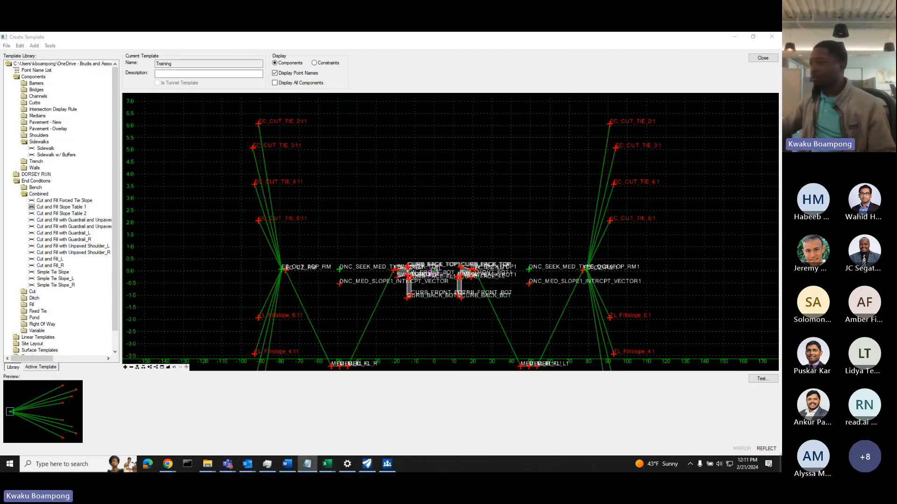
Look over the assembled template from the curbs and sidewalks out to both ditches and their cut and fill slopes.
{"action": "scroll", "coordinate": [402, 240], "scroll_direction": "up", "scroll_amount": 1}
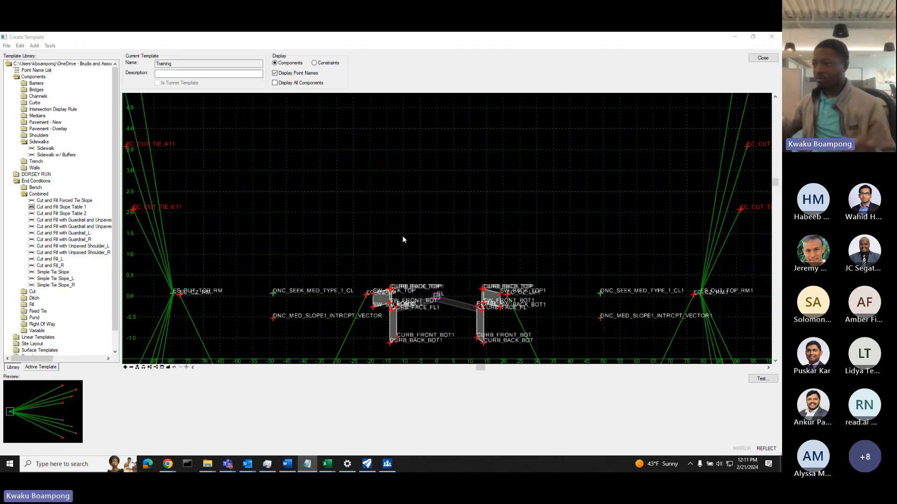
{"action": "scroll", "coordinate": [496, 284], "scroll_direction": "up", "scroll_amount": 1}
{"action": "scroll", "coordinate": [488, 267], "scroll_direction": "up", "scroll_amount": 4}
{"action": "scroll", "coordinate": [477, 263], "scroll_direction": "down", "scroll_amount": 5}
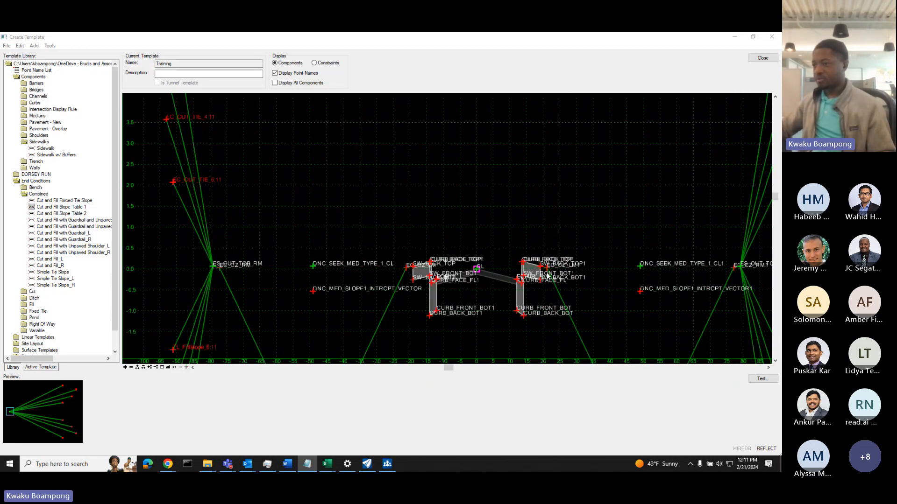
{"action": "scroll", "coordinate": [441, 268], "scroll_direction": "up", "scroll_amount": 2}
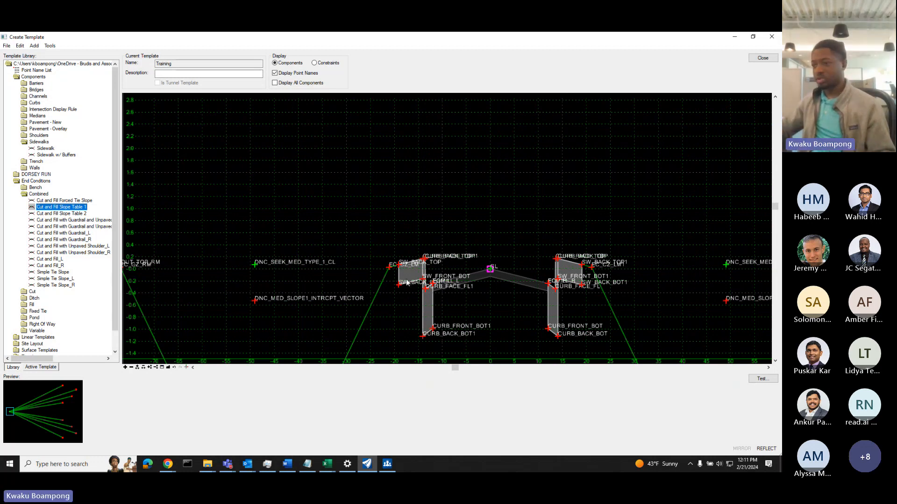
{"action": "scroll", "coordinate": [645, 181], "scroll_direction": "down", "scroll_amount": 5}
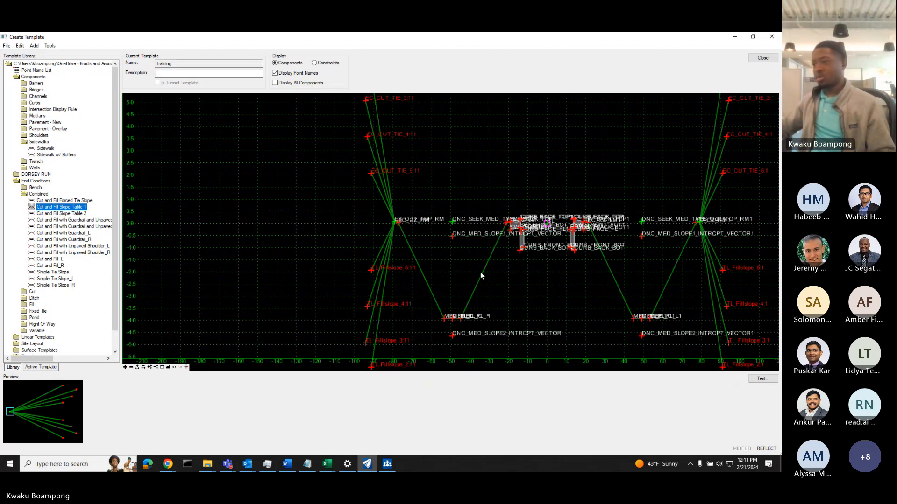
{"action": "scroll", "coordinate": [729, 238], "scroll_direction": "up", "scroll_amount": 1}
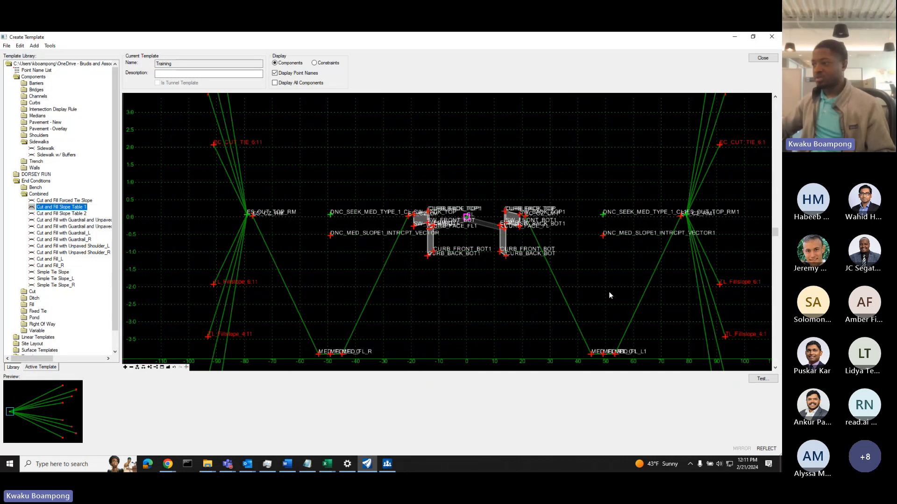
{"action": "scroll", "coordinate": [584, 261], "scroll_direction": "up", "scroll_amount": 2}
{"action": "scroll", "coordinate": [594, 200], "scroll_direction": "down", "scroll_amount": 2}
{"action": "scroll", "coordinate": [614, 198], "scroll_direction": "up", "scroll_amount": 1}
{"action": "scroll", "coordinate": [647, 162], "scroll_direction": "up", "scroll_amount": 1}
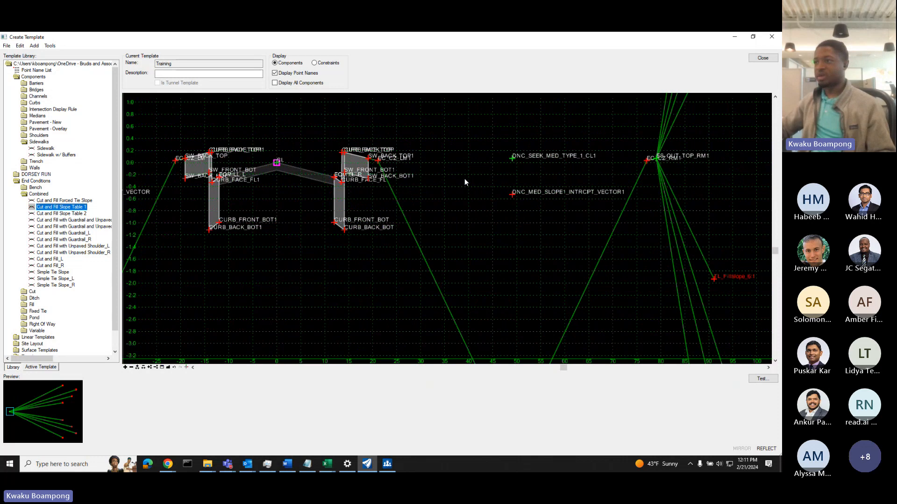
{"action": "scroll", "coordinate": [528, 215], "scroll_direction": "down", "scroll_amount": 1}
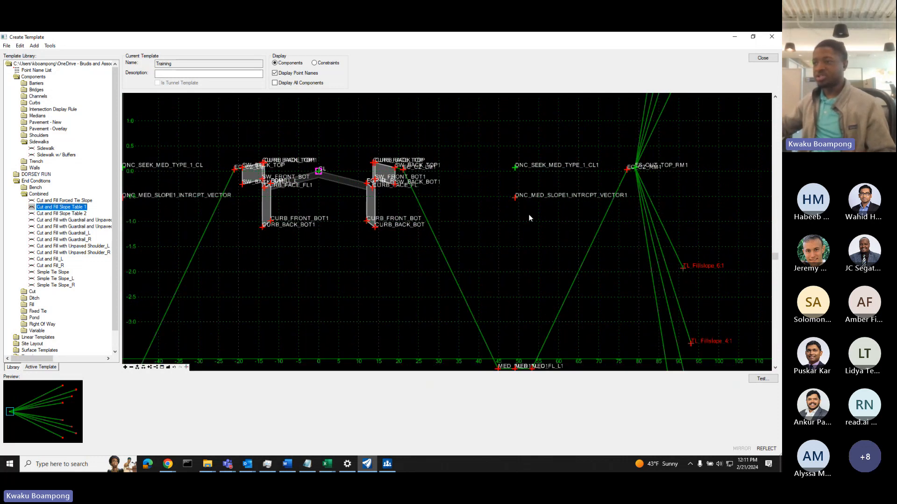
{"action": "scroll", "coordinate": [496, 214], "scroll_direction": "down", "scroll_amount": 1}
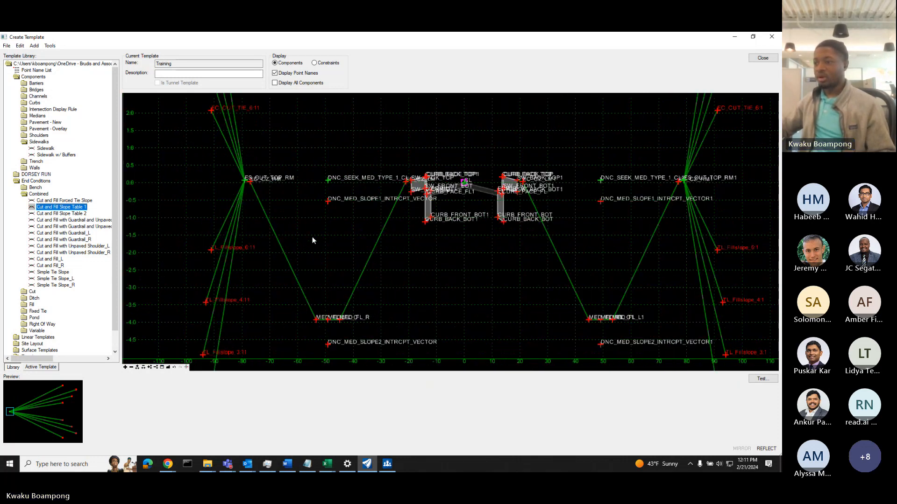
{"action": "scroll", "coordinate": [326, 325], "scroll_direction": "up", "scroll_amount": 1}
{"action": "mouse_move", "coordinate": [321, 324]}
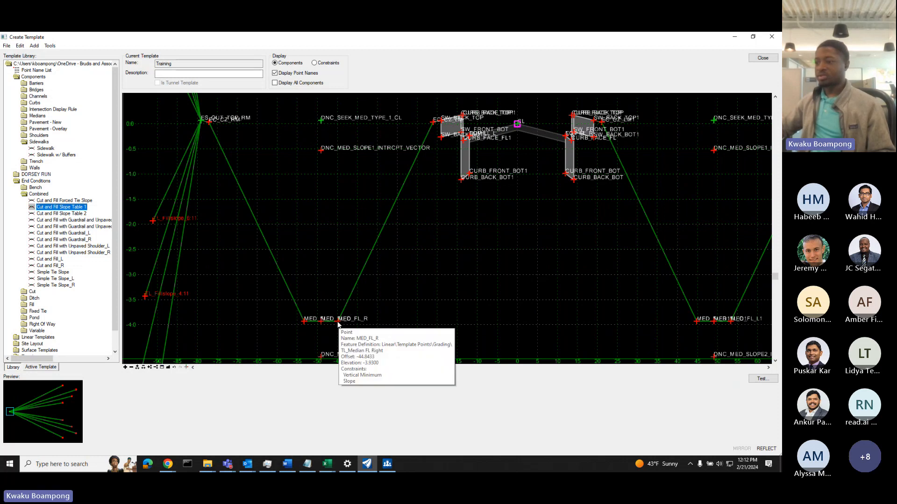
{"action": "double_click", "coordinate": [322, 323]}
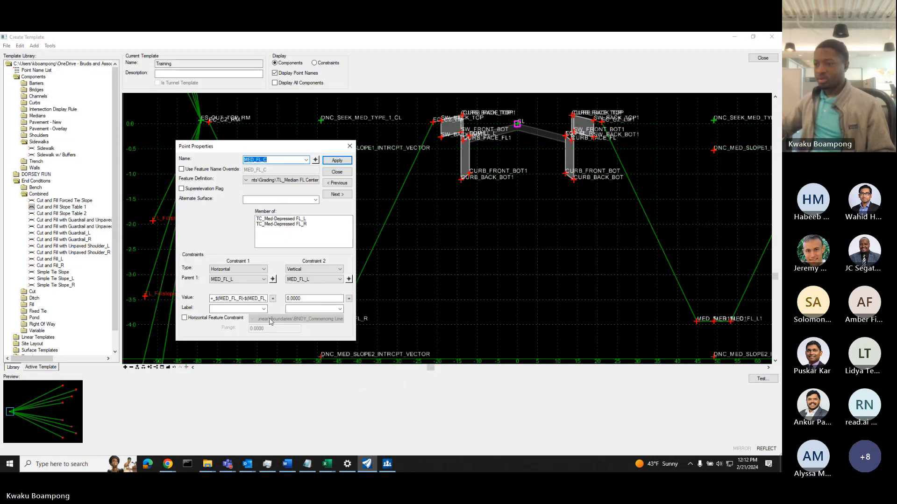
{"action": "left_click", "coordinate": [244, 308]}
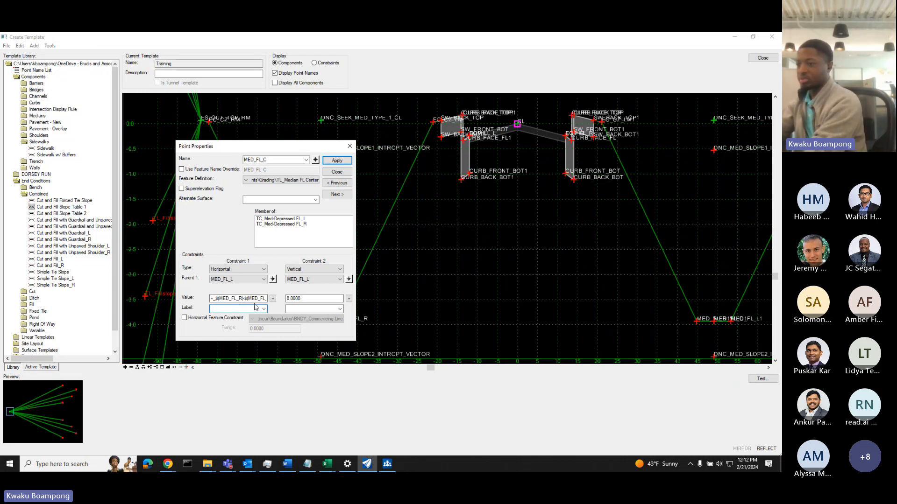
{"action": "left_click", "coordinate": [324, 308]}
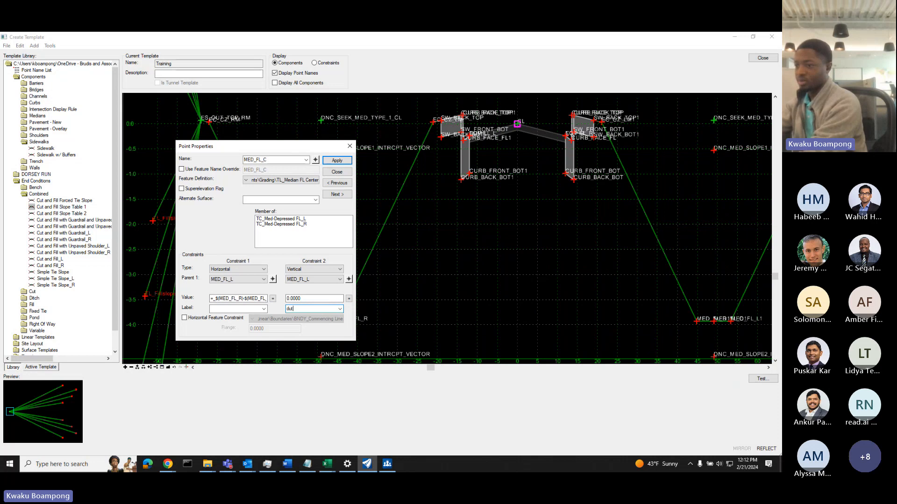
{"action": "key", "text": "BackSpace"}
{"action": "key", "text": "BackSpace"}
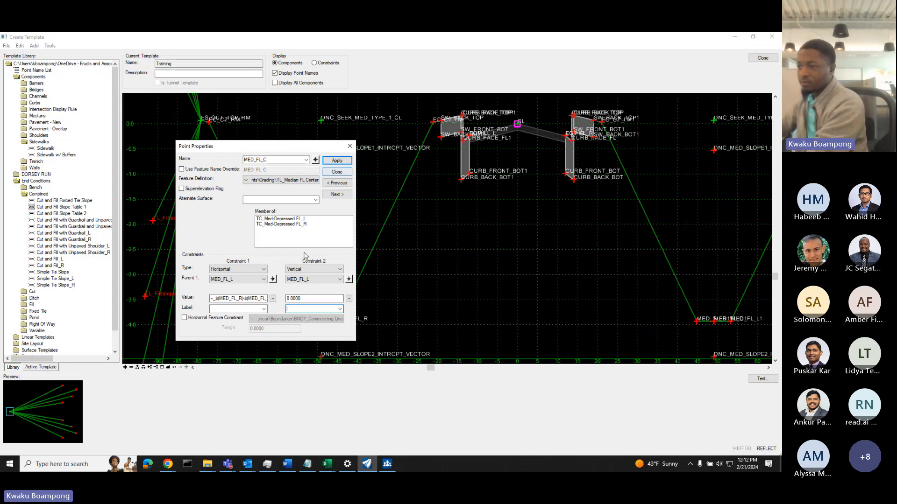
{"action": "left_click", "coordinate": [307, 300]}
{"action": "left_click", "coordinate": [335, 172]}
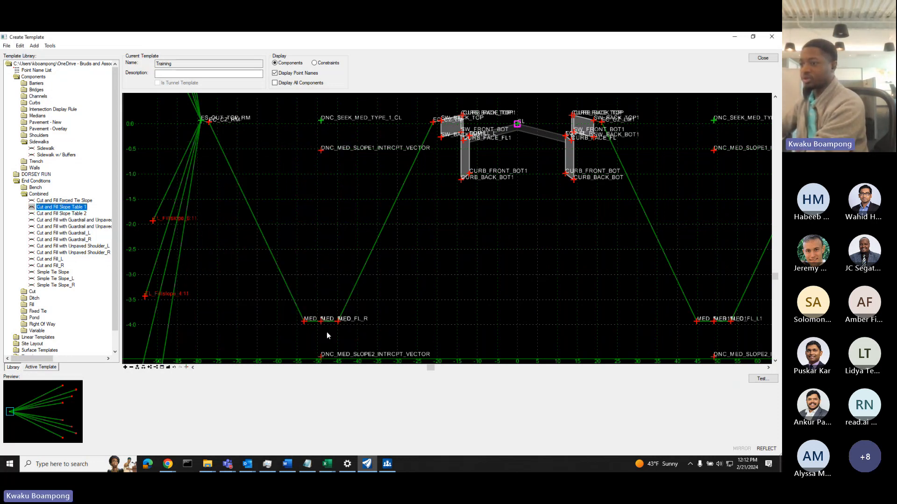
Open the point properties of ditch point MED_FL_R, examine its vertical minimum constraint's ditch depth label and value, and close them.
{"action": "double_click", "coordinate": [338, 321]}
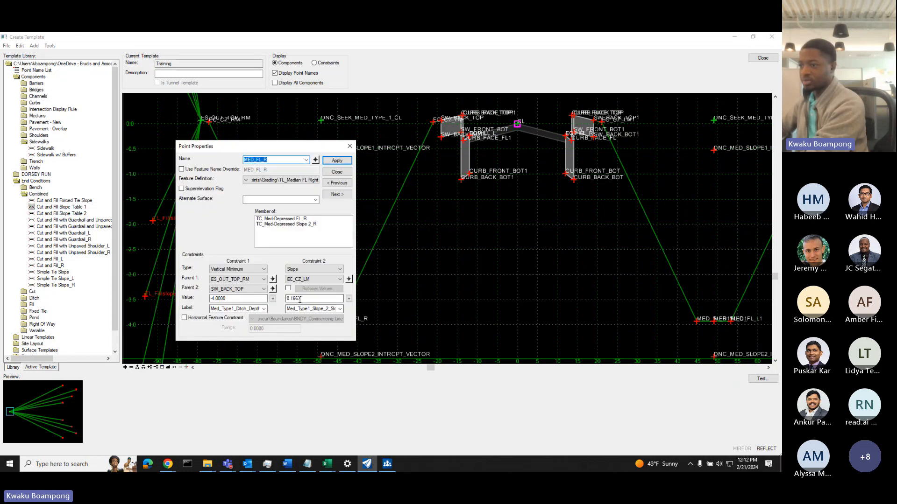
{"action": "left_click", "coordinate": [237, 307]}
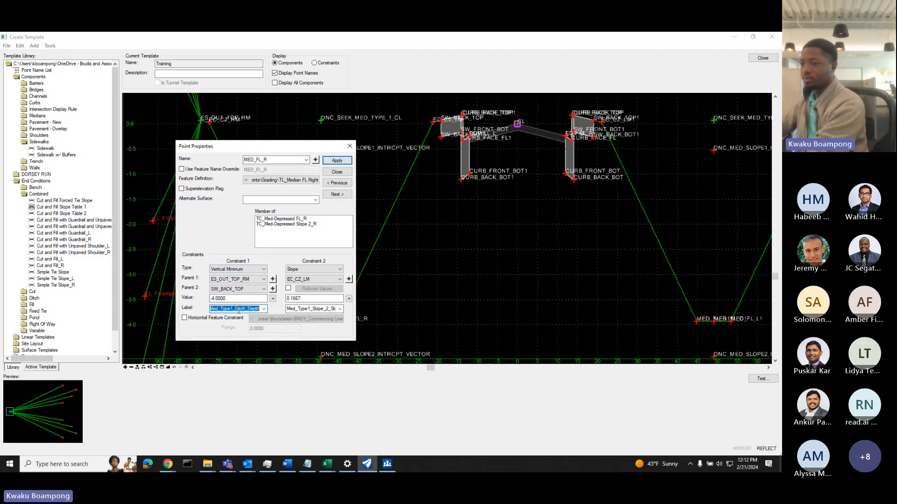
{"action": "left_click", "coordinate": [242, 307]}
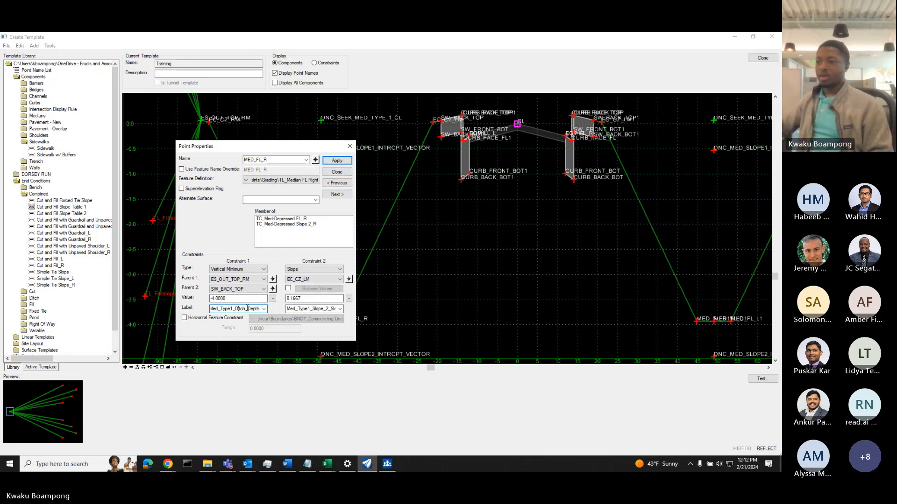
{"action": "left_click_drag", "start_coordinate": [248, 309], "coordinate": [198, 311]}
{"action": "left_click", "coordinate": [213, 299]}
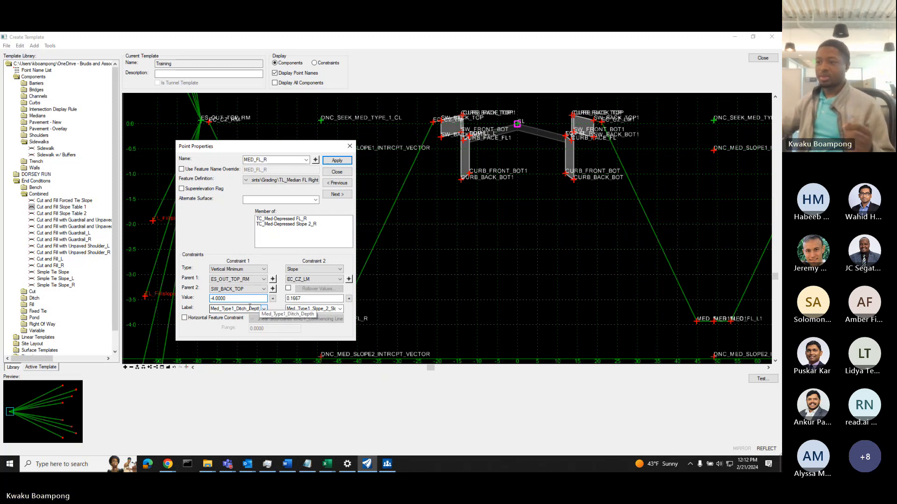
{"action": "left_click_drag", "start_coordinate": [228, 299], "coordinate": [199, 298]}
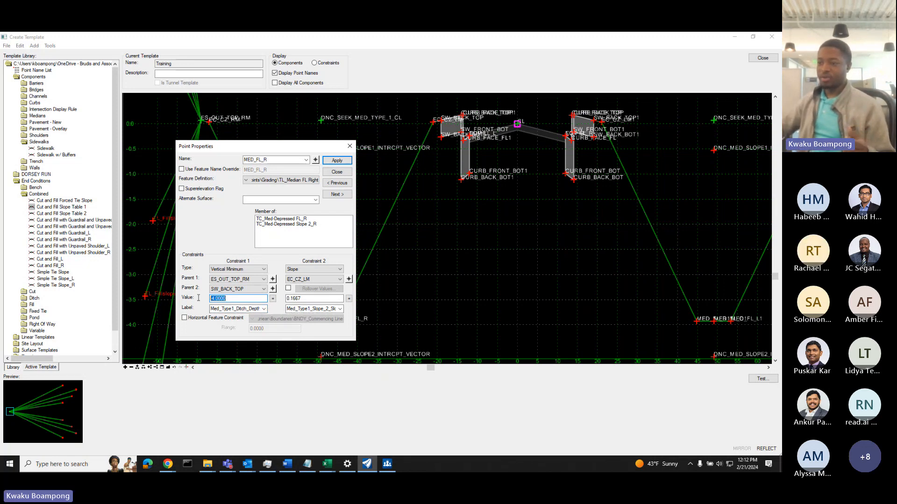
{"action": "left_click", "coordinate": [226, 299]}
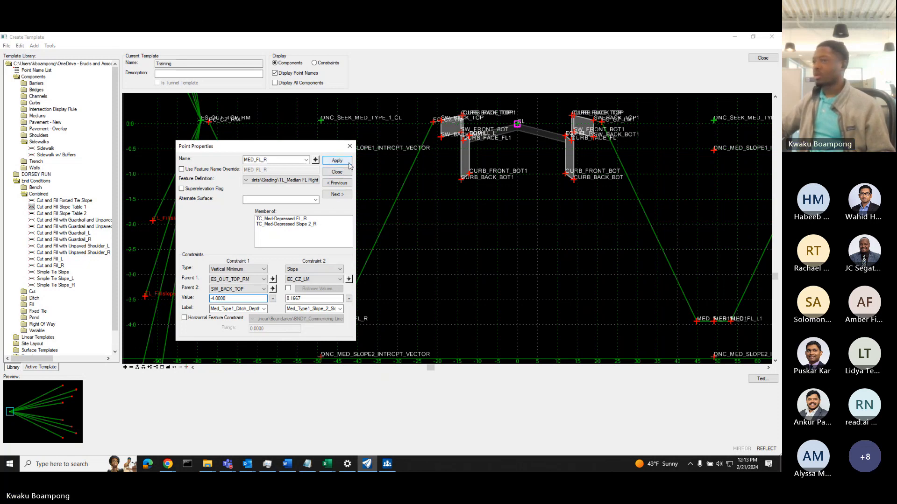
{"action": "left_click", "coordinate": [337, 172]}
Find the Training folder in the template library and select it.
{"action": "scroll", "coordinate": [464, 238], "scroll_direction": "down", "scroll_amount": 5}
{"action": "scroll", "coordinate": [40, 334], "scroll_direction": "down", "scroll_amount": 1}
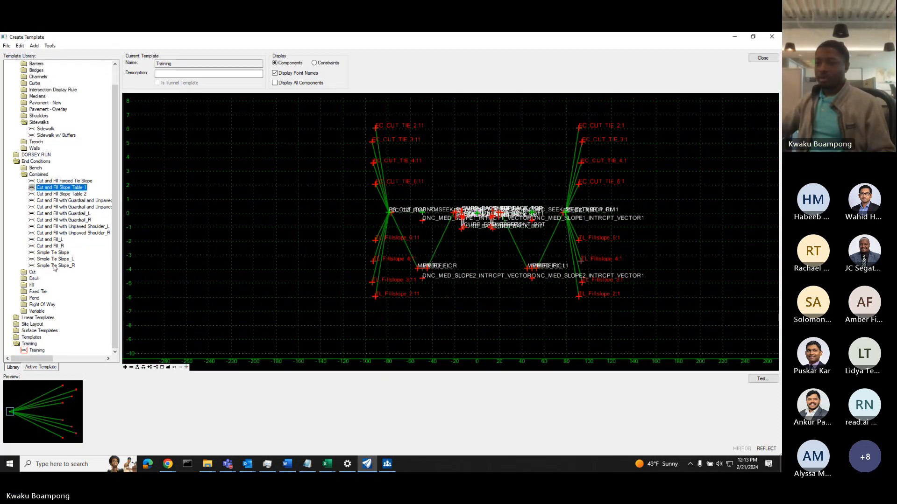
{"action": "left_click", "coordinate": [29, 345]}
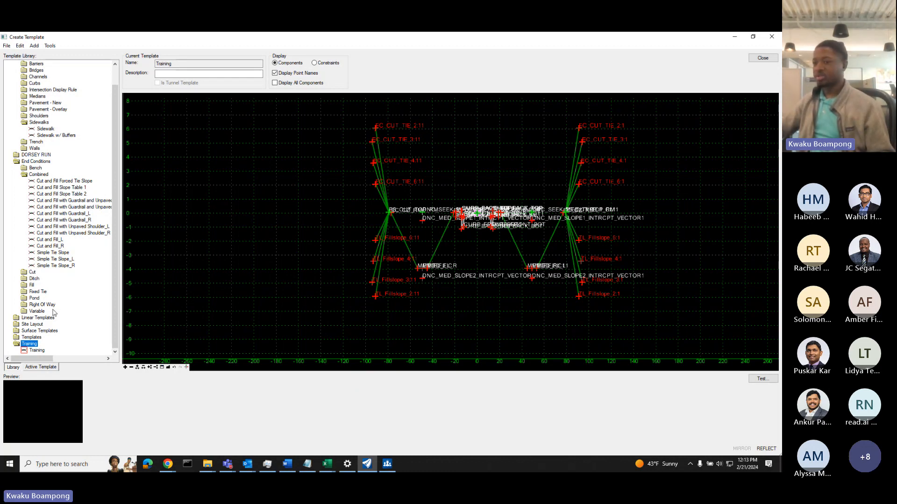
{"action": "scroll", "coordinate": [513, 206], "scroll_direction": "up", "scroll_amount": 8}
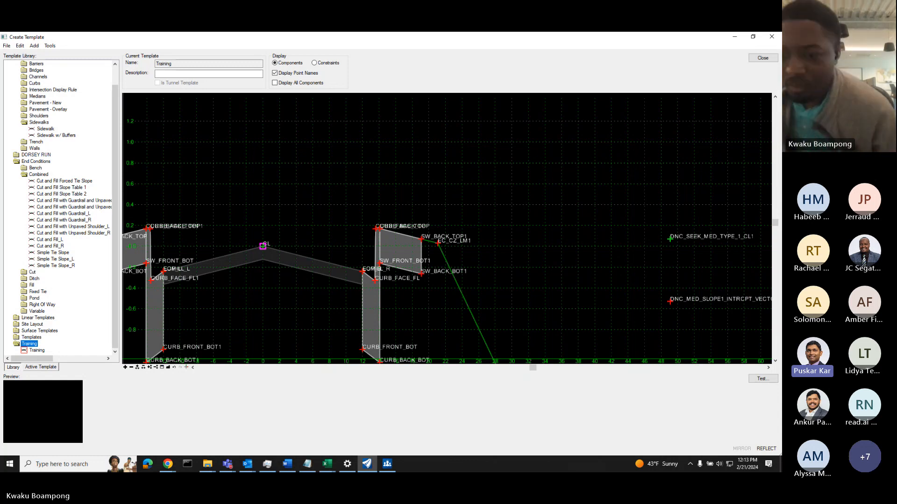
{"action": "scroll", "coordinate": [336, 202], "scroll_direction": "down", "scroll_amount": 2}
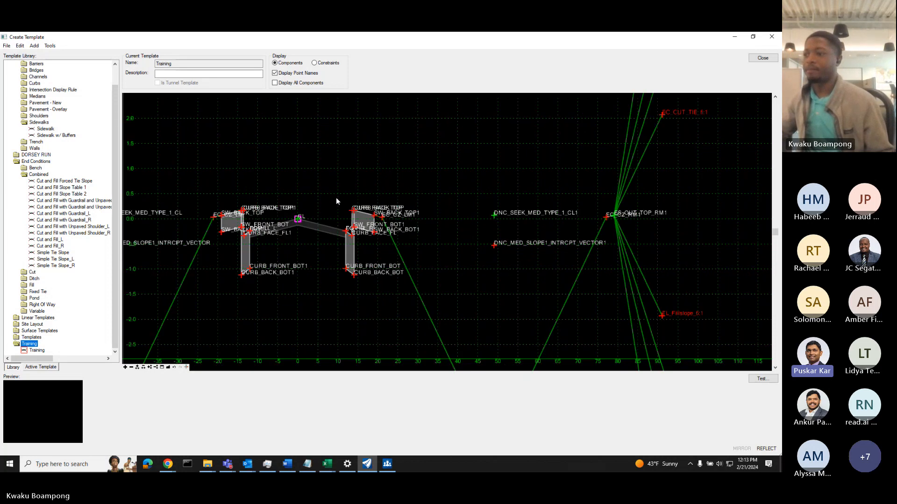
{"action": "scroll", "coordinate": [287, 179], "scroll_direction": "down", "scroll_amount": 1}
{"action": "middle_click_drag", "start_coordinate": [360, 181], "coordinate": [441, 166]}
{"action": "scroll", "coordinate": [501, 172], "scroll_direction": "down", "scroll_amount": 1}
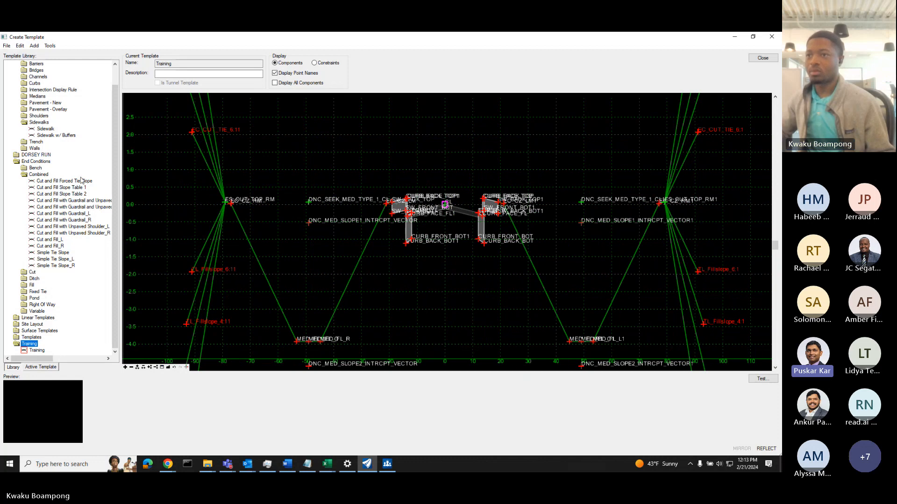
{"action": "scroll", "coordinate": [81, 180], "scroll_direction": "up", "scroll_amount": 1}
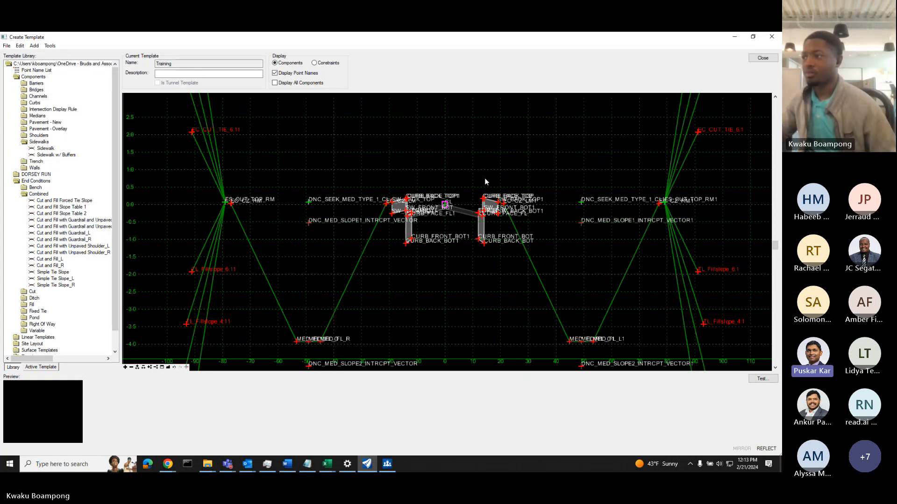
{"action": "scroll", "coordinate": [485, 181], "scroll_direction": "down", "scroll_amount": 2}
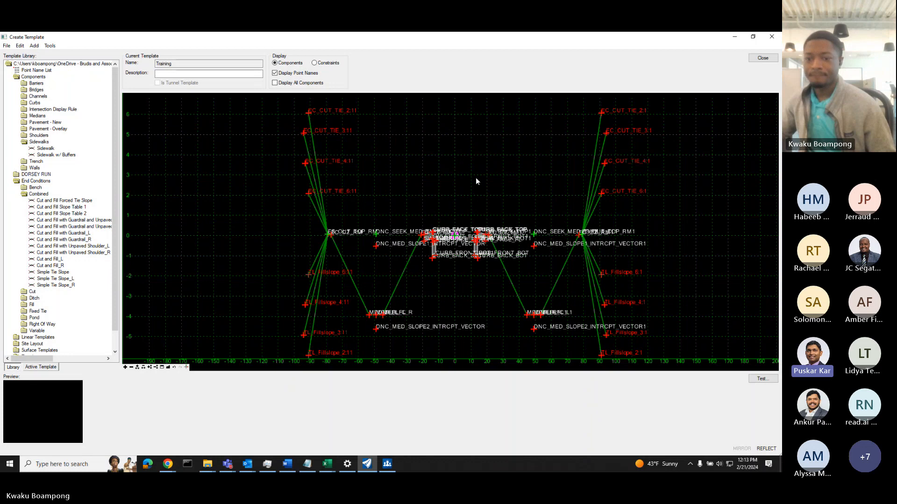
Open the component properties of the right side's 6:1 cut slope, check its end condition priority, and close them.
{"action": "mouse_move", "coordinate": [590, 180]}
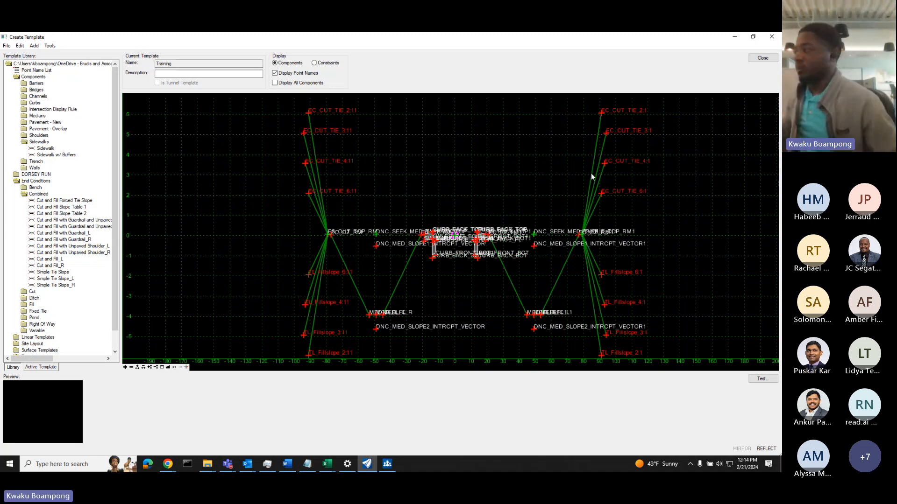
{"action": "scroll", "coordinate": [610, 223], "scroll_direction": "up", "scroll_amount": 2}
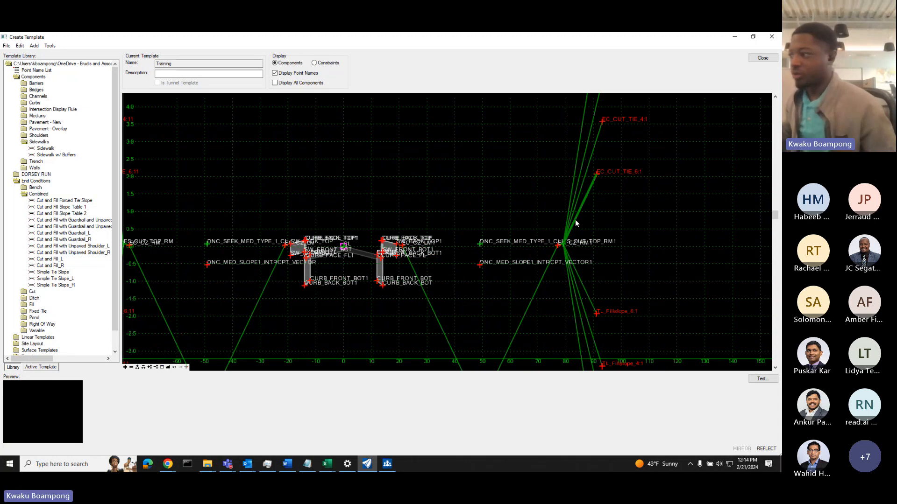
{"action": "double_click", "coordinate": [576, 223]}
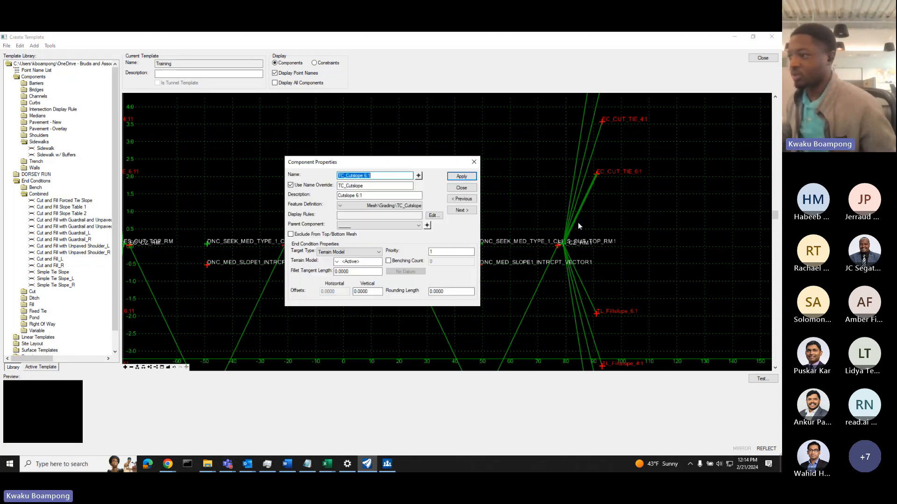
{"action": "left_click", "coordinate": [461, 187]}
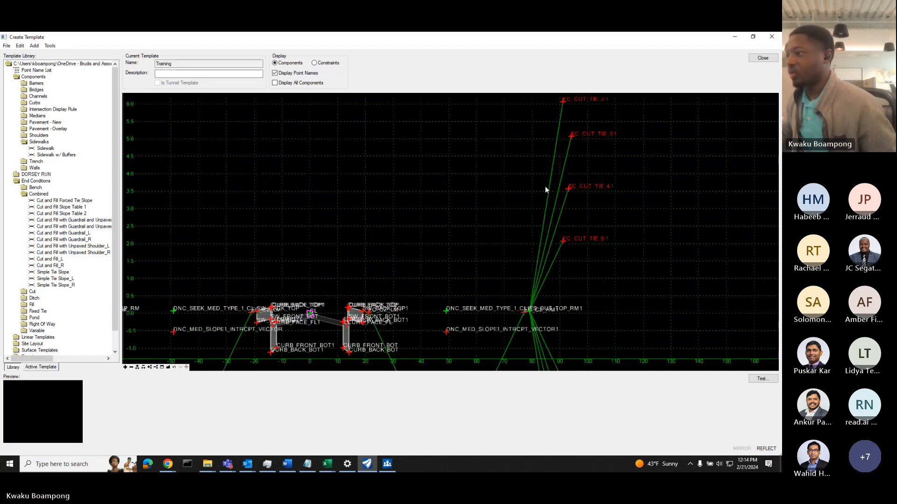
Examine the right side's 2:1 cut slope priority against the cut and fill tie lines, and close its component properties.
{"action": "mouse_move", "coordinate": [547, 199]}
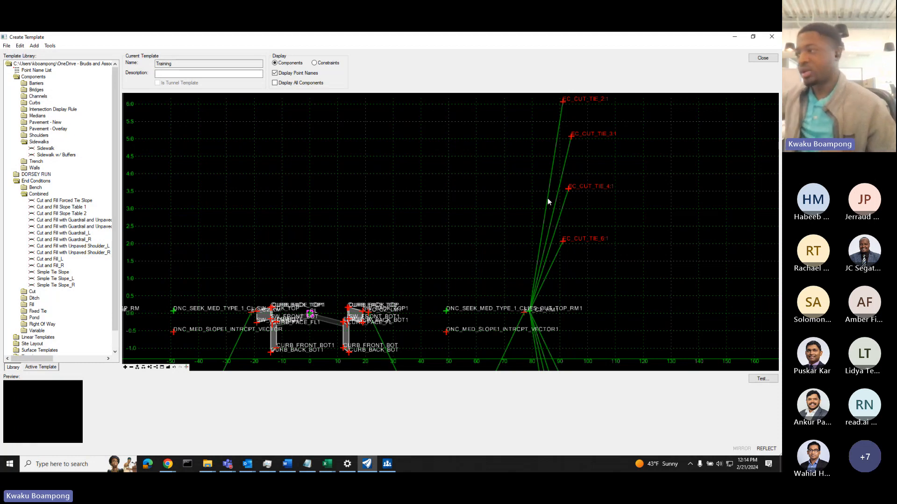
{"action": "double_click", "coordinate": [548, 199]}
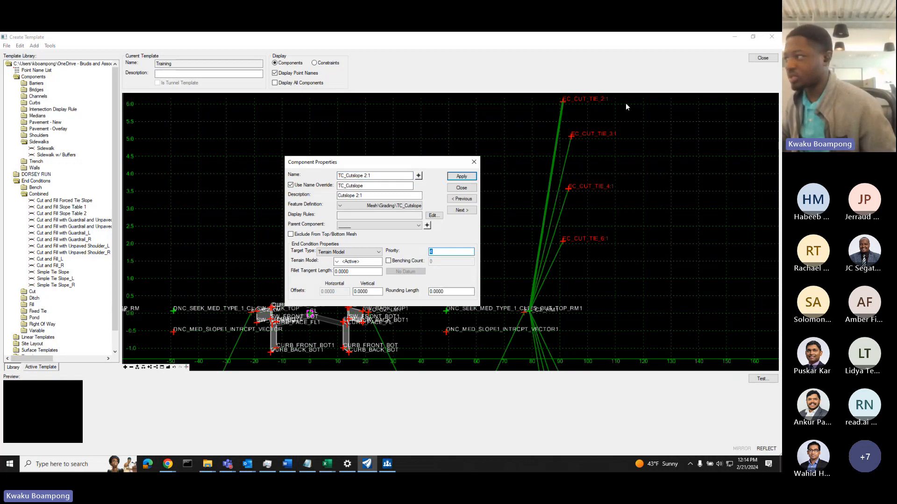
{"action": "scroll", "coordinate": [563, 123], "scroll_direction": "down", "scroll_amount": 2}
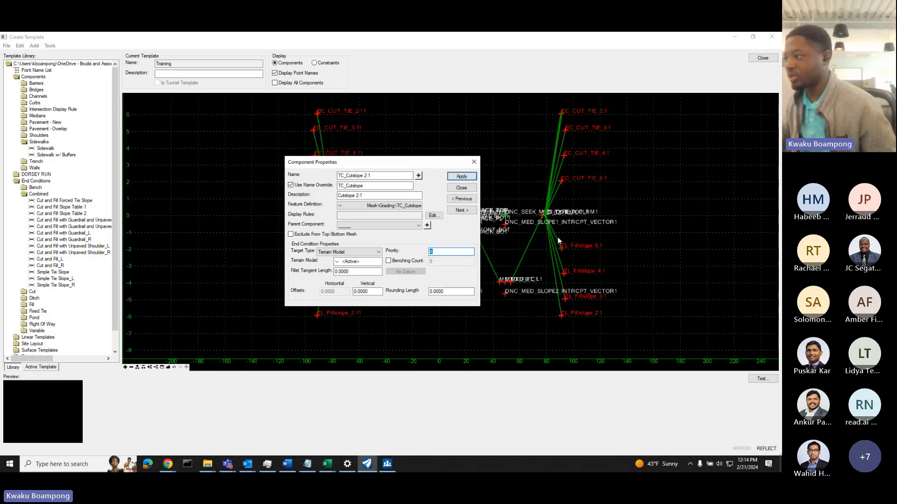
{"action": "scroll", "coordinate": [556, 238], "scroll_direction": "up", "scroll_amount": 1}
{"action": "scroll", "coordinate": [574, 352], "scroll_direction": "up", "scroll_amount": 1}
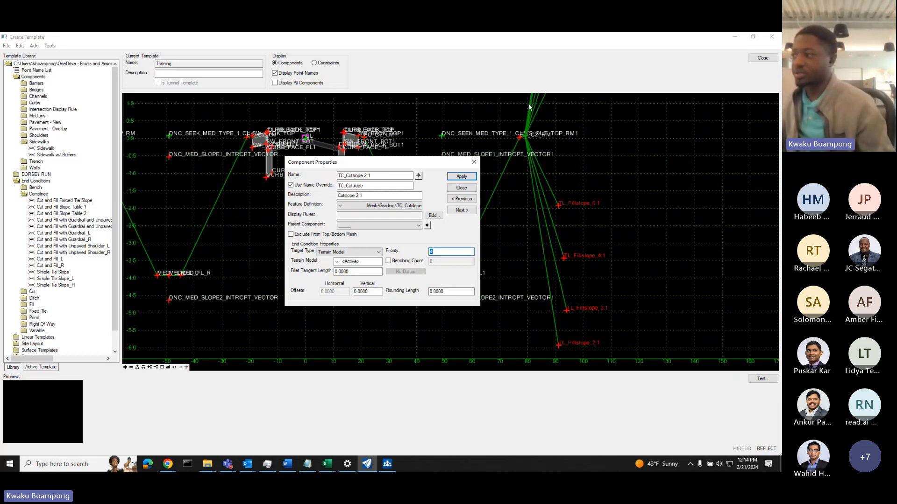
{"action": "scroll", "coordinate": [553, 186], "scroll_direction": "down", "scroll_amount": 2}
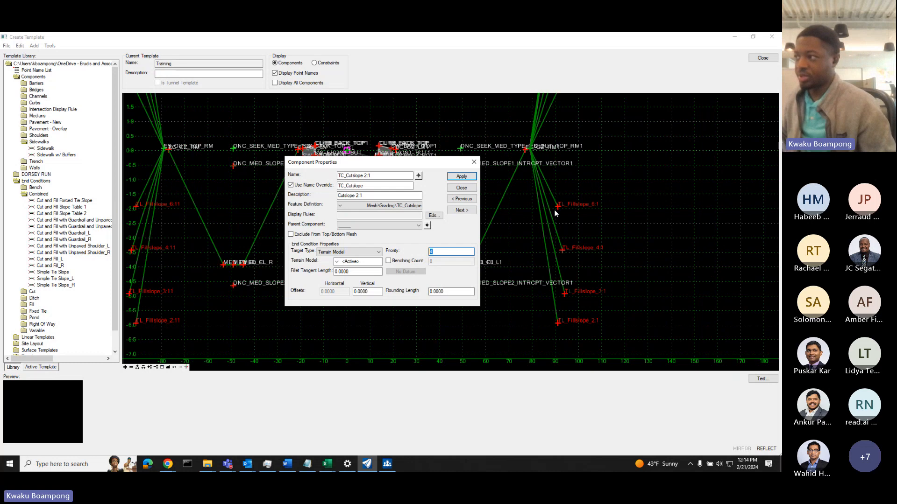
{"action": "scroll", "coordinate": [547, 111], "scroll_direction": "up", "scroll_amount": 2}
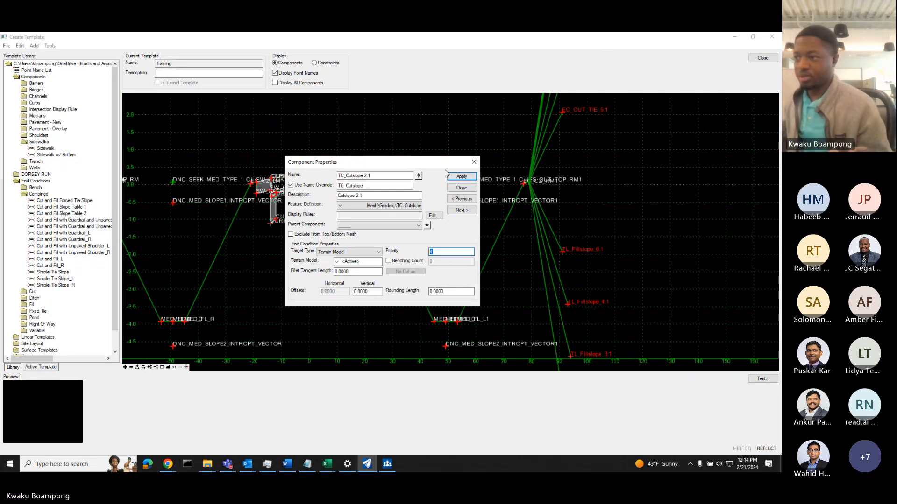
{"action": "left_click", "coordinate": [461, 187]}
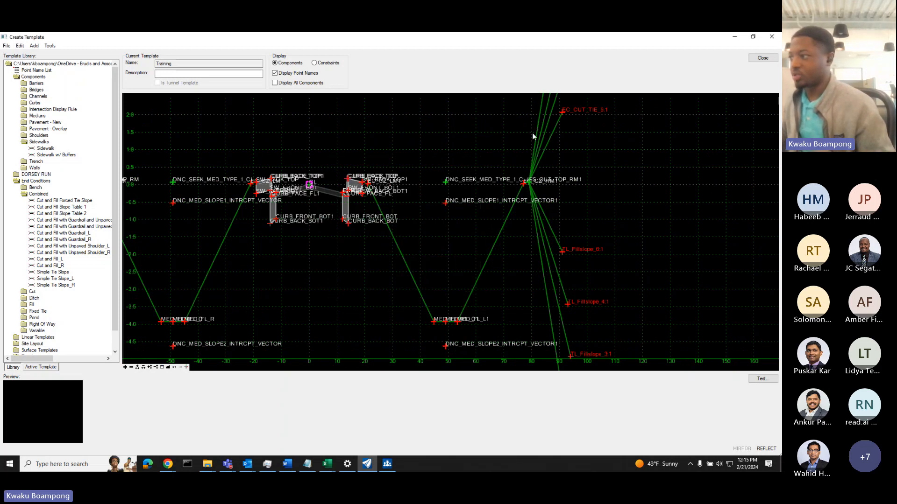
Open the end condition test for the Training template and enlarge its window to fill the screen.
{"action": "scroll", "coordinate": [532, 133], "scroll_direction": "up", "scroll_amount": 2}
{"action": "scroll", "coordinate": [556, 191], "scroll_direction": "down", "scroll_amount": 3}
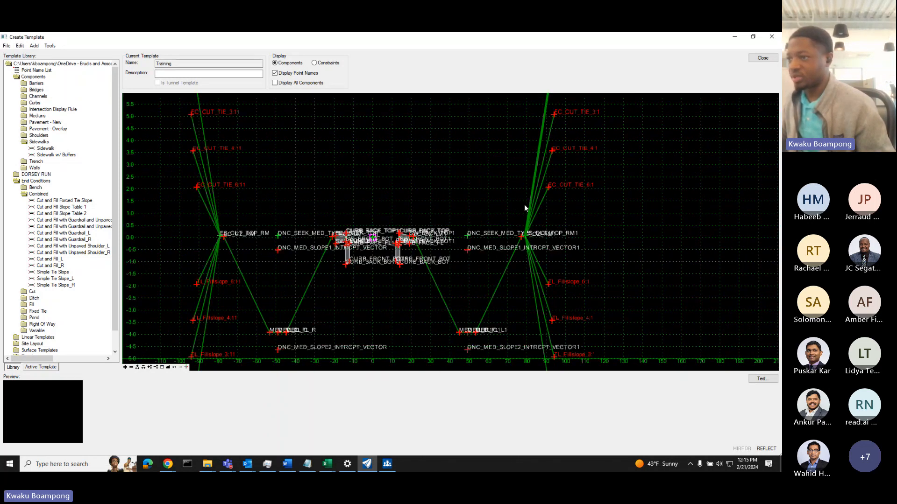
{"action": "scroll", "coordinate": [537, 226], "scroll_direction": "up", "scroll_amount": 3}
{"action": "scroll", "coordinate": [537, 226], "scroll_direction": "down", "scroll_amount": 2}
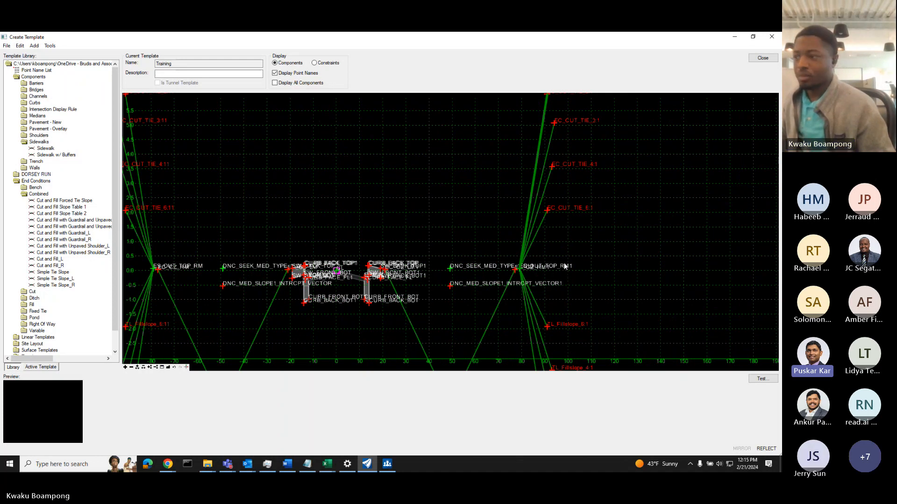
{"action": "scroll", "coordinate": [564, 267], "scroll_direction": "down", "scroll_amount": 2}
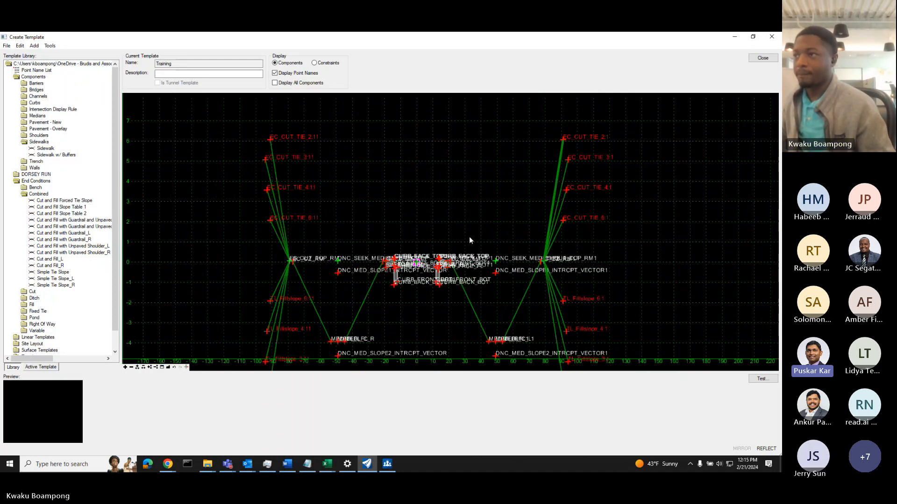
{"action": "left_click", "coordinate": [761, 379]}
{"action": "left_click_drag", "start_coordinate": [453, 143], "coordinate": [463, 133]}
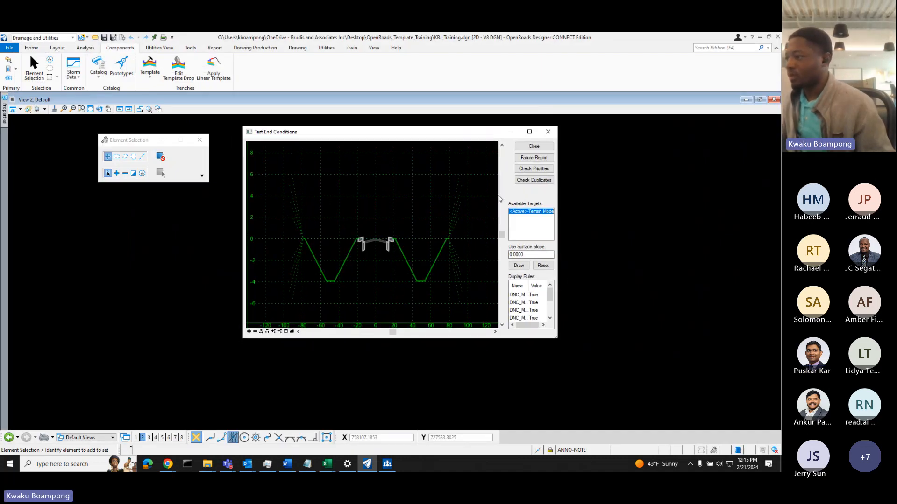
{"action": "left_click_drag", "start_coordinate": [556, 338], "coordinate": [718, 376]}
{"action": "left_click_drag", "start_coordinate": [481, 135], "coordinate": [440, 119]}
{"action": "double_click", "coordinate": [440, 119]}
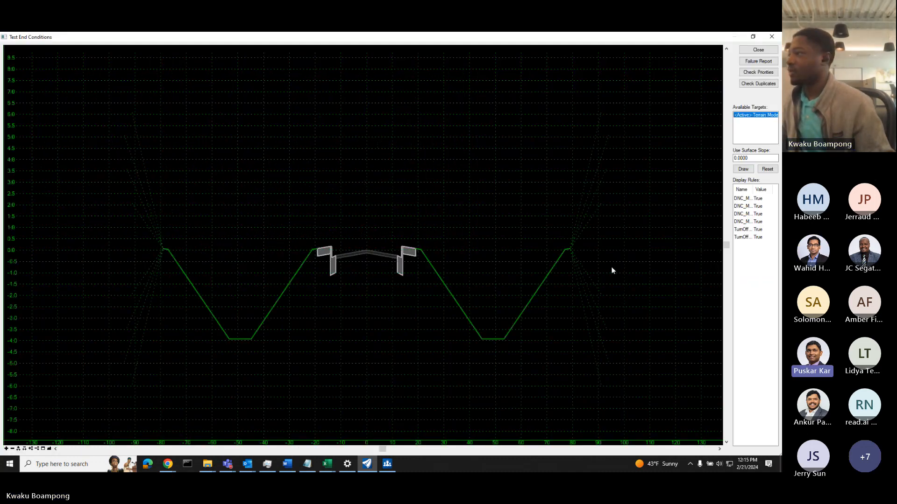
Draw a test surface for the active terrain model at 0.0000 slope, placed at an elevation of about -0.55.
{"action": "left_click", "coordinate": [746, 172]}
{"action": "scroll", "coordinate": [474, 256], "scroll_direction": "down", "scroll_amount": 4}
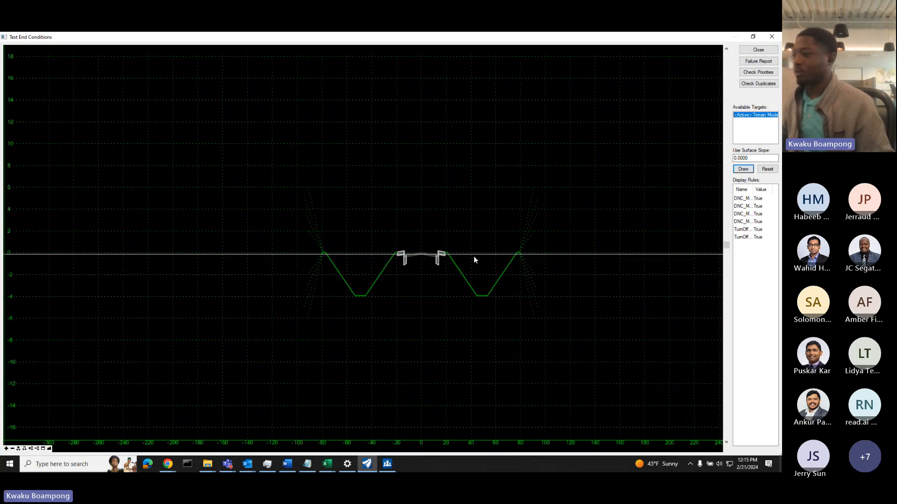
{"action": "scroll", "coordinate": [500, 255], "scroll_direction": "up", "scroll_amount": 2}
{"action": "scroll", "coordinate": [501, 256], "scroll_direction": "up", "scroll_amount": 5}
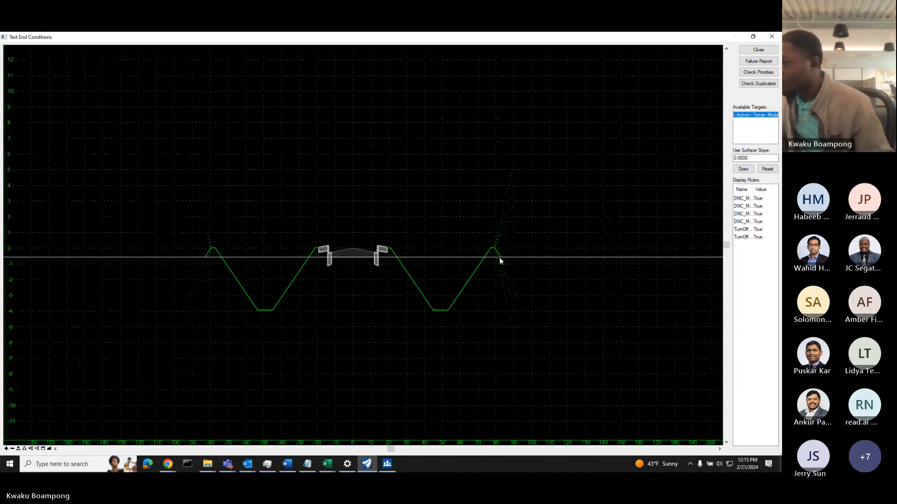
Examine where the end conditions beyond both ditches tie into the drawn test surface.
{"action": "scroll", "coordinate": [513, 267], "scroll_direction": "down", "scroll_amount": 3}
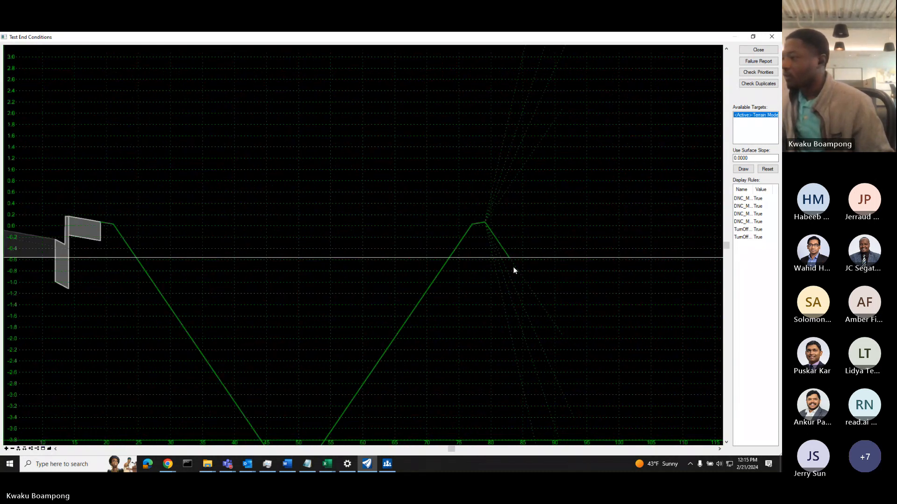
{"action": "scroll", "coordinate": [481, 243], "scroll_direction": "down", "scroll_amount": 4}
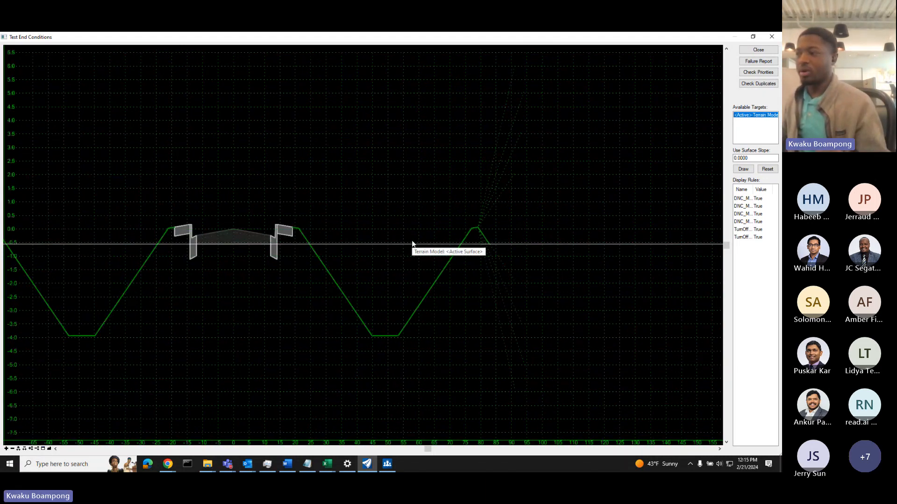
{"action": "scroll", "coordinate": [506, 261], "scroll_direction": "up", "scroll_amount": 3}
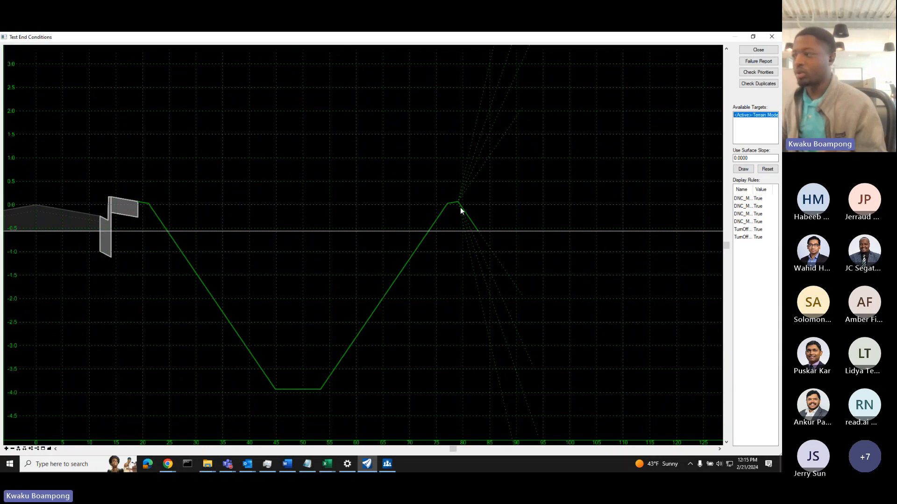
{"action": "scroll", "coordinate": [514, 243], "scroll_direction": "down", "scroll_amount": 5}
{"action": "scroll", "coordinate": [500, 234], "scroll_direction": "up", "scroll_amount": 6}
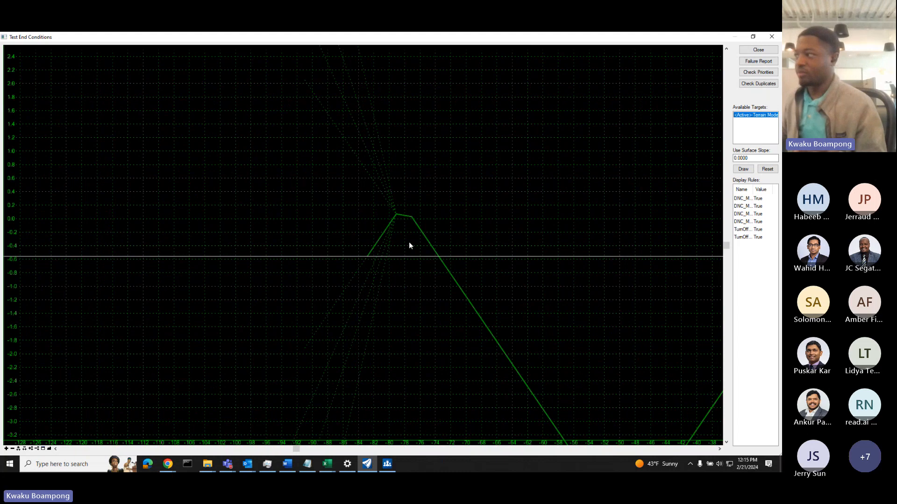
Redraw the test surface for the active terrain model at 0.0000 slope, and close the end condition test.
{"action": "left_click", "coordinate": [743, 169]}
{"action": "mouse_move", "coordinate": [359, 256]}
{"action": "left_mouse_down"}
{"action": "mouse_move", "coordinate": [379, 200]}
{"action": "mouse_move", "coordinate": [349, 148]}
{"action": "mouse_move", "coordinate": [330, 134]}
{"action": "mouse_move", "coordinate": [330, 144]}
{"action": "mouse_move", "coordinate": [342, 123]}
{"action": "mouse_move", "coordinate": [370, 262]}
{"action": "mouse_move", "coordinate": [322, 380]}
{"action": "mouse_move", "coordinate": [316, 346]}
{"action": "mouse_move", "coordinate": [329, 360]}
{"action": "mouse_move", "coordinate": [339, 296]}
{"action": "mouse_move", "coordinate": [321, 303]}
{"action": "mouse_move", "coordinate": [323, 208]}
{"action": "mouse_move", "coordinate": [343, 191]}
{"action": "mouse_move", "coordinate": [350, 201]}
{"action": "mouse_move", "coordinate": [358, 144]}
{"action": "mouse_move", "coordinate": [338, 129]}
{"action": "mouse_move", "coordinate": [332, 103]}
{"action": "mouse_move", "coordinate": [661, 146]}
{"action": "left_mouse_up"}
{"action": "left_click", "coordinate": [759, 50]}
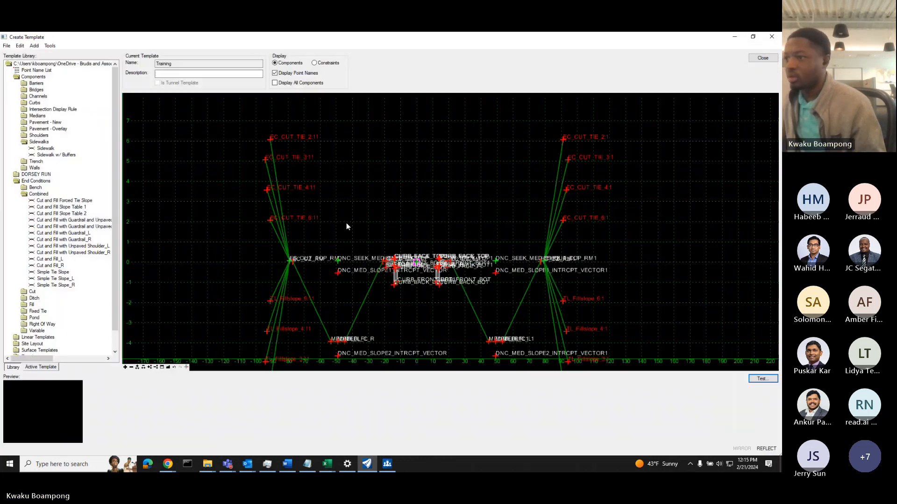
Set the left side's 2:1 cut slope priority to 1, and close the component properties.
{"action": "left_click", "coordinate": [271, 150]}
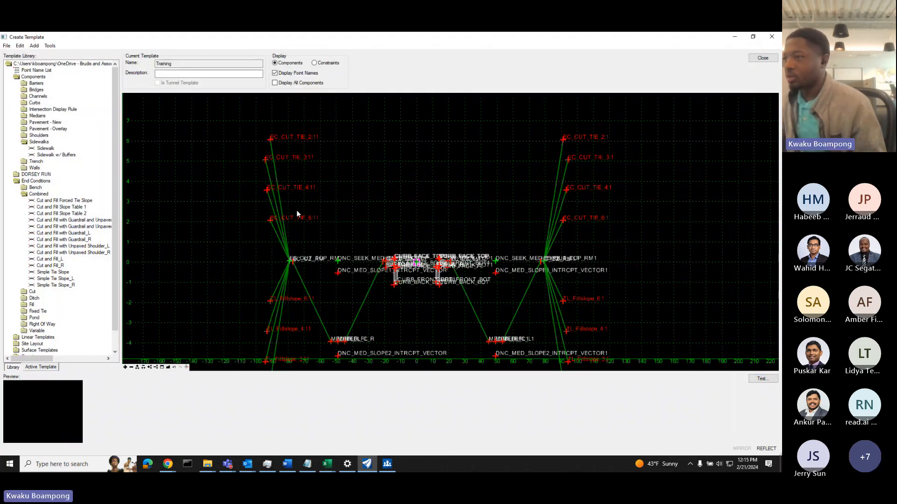
{"action": "scroll", "coordinate": [282, 201], "scroll_direction": "up", "scroll_amount": 3}
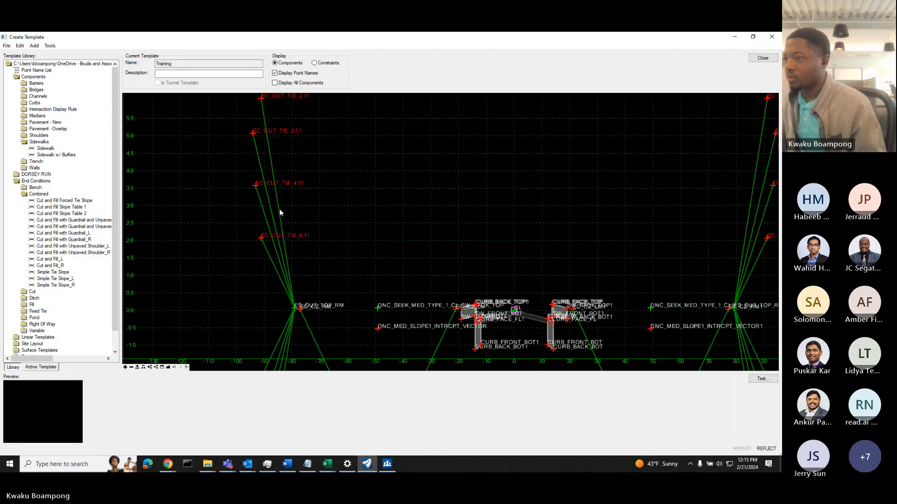
{"action": "double_click", "coordinate": [279, 211]}
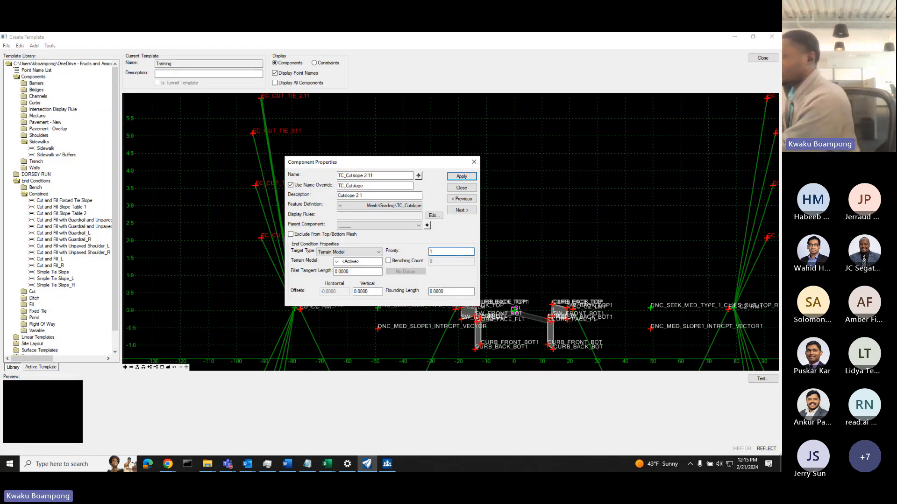
{"action": "left_click", "coordinate": [462, 200]}
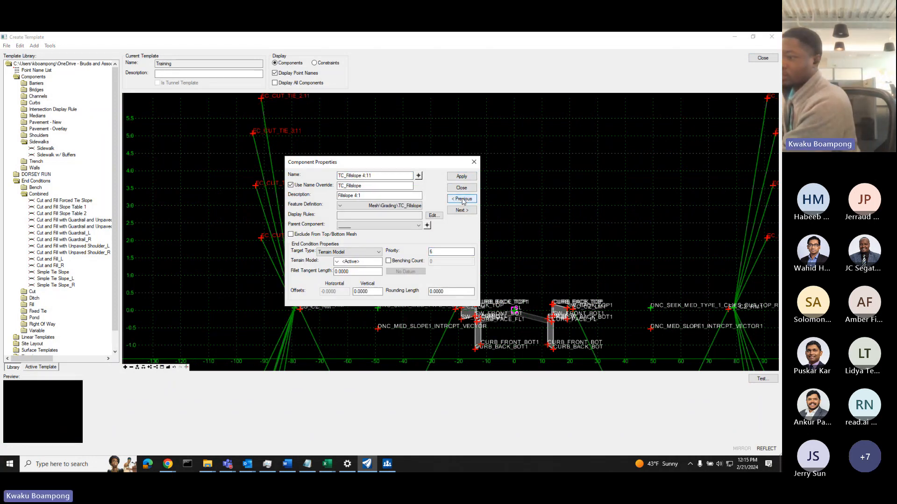
{"action": "left_click_drag", "start_coordinate": [394, 166], "coordinate": [505, 140]}
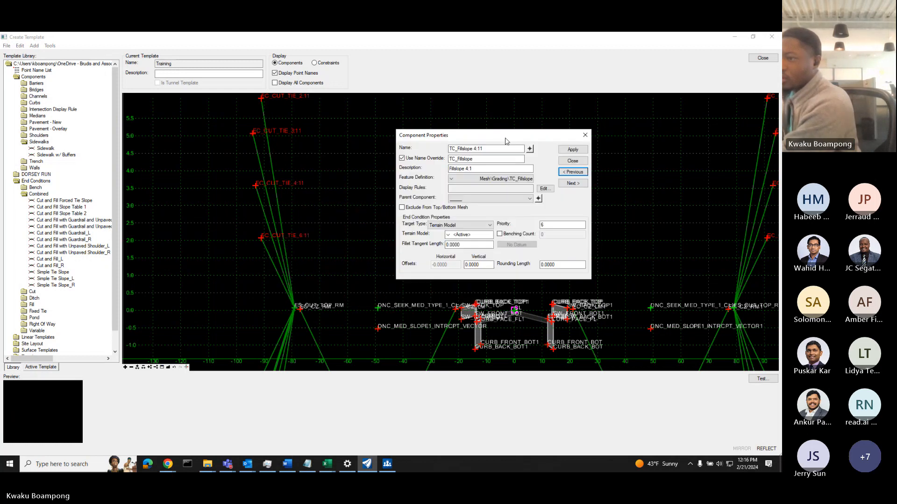
{"action": "key", "text": "Escape"}
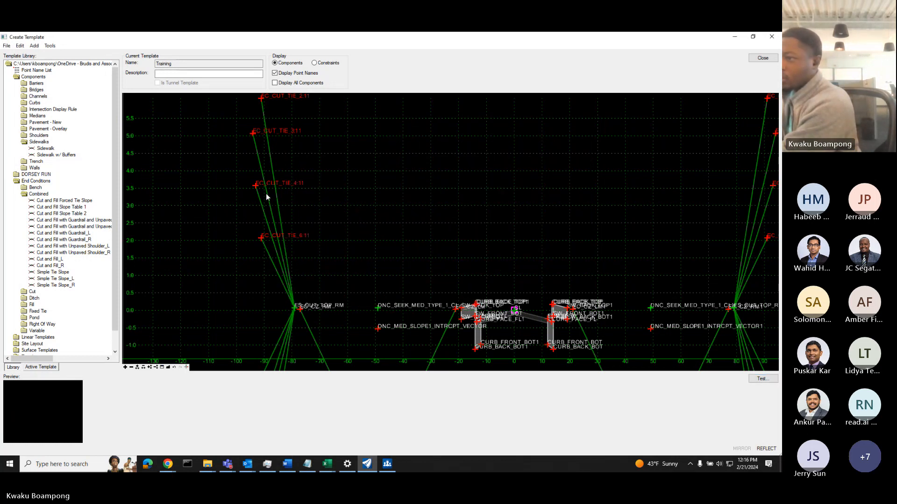
{"action": "double_click", "coordinate": [273, 222]}
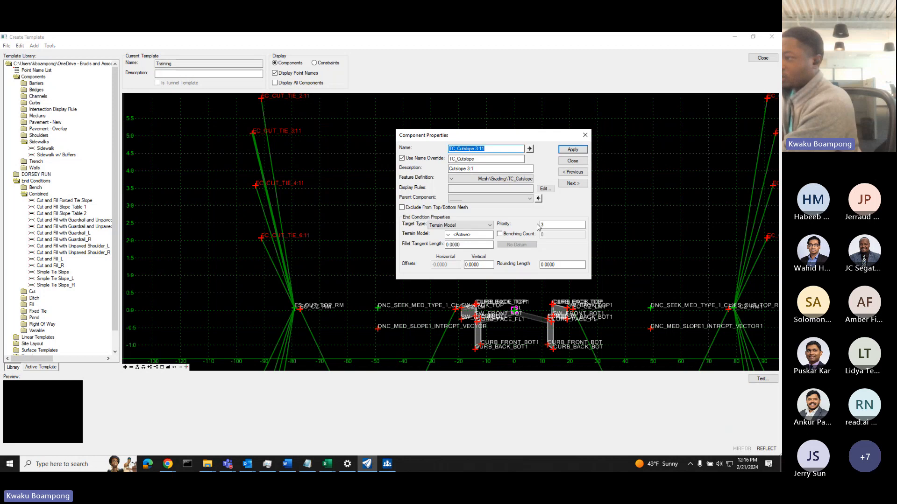
{"action": "left_click", "coordinate": [558, 226]}
{"action": "double_click", "coordinate": [558, 227]}
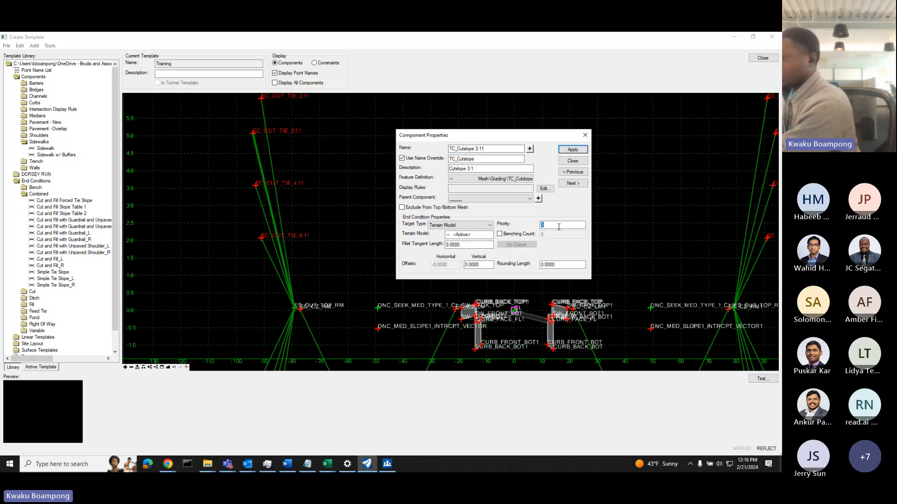
{"action": "left_click", "coordinate": [566, 161]}
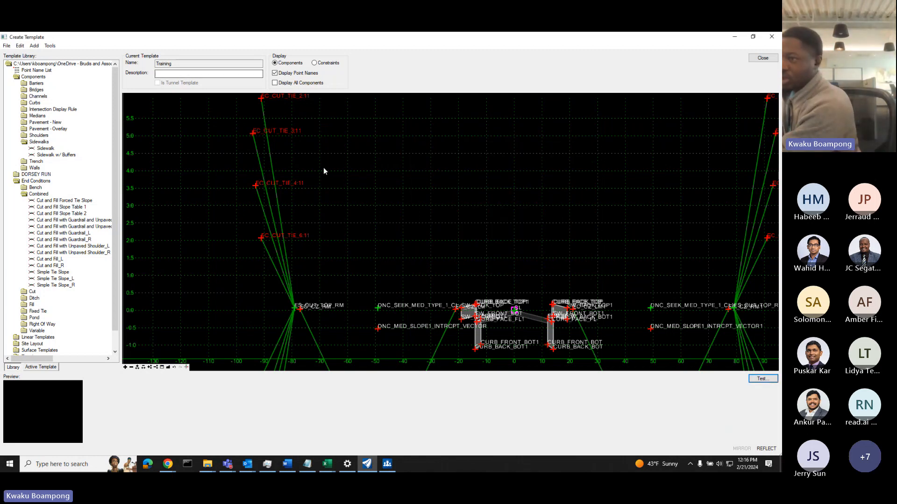
Set the left side's 2:1 fill slope priority to 2, and apply it.
{"action": "scroll", "coordinate": [323, 167], "scroll_direction": "down", "scroll_amount": 1}
{"action": "scroll", "coordinate": [306, 242], "scroll_direction": "up", "scroll_amount": 1}
{"action": "double_click", "coordinate": [307, 245]}
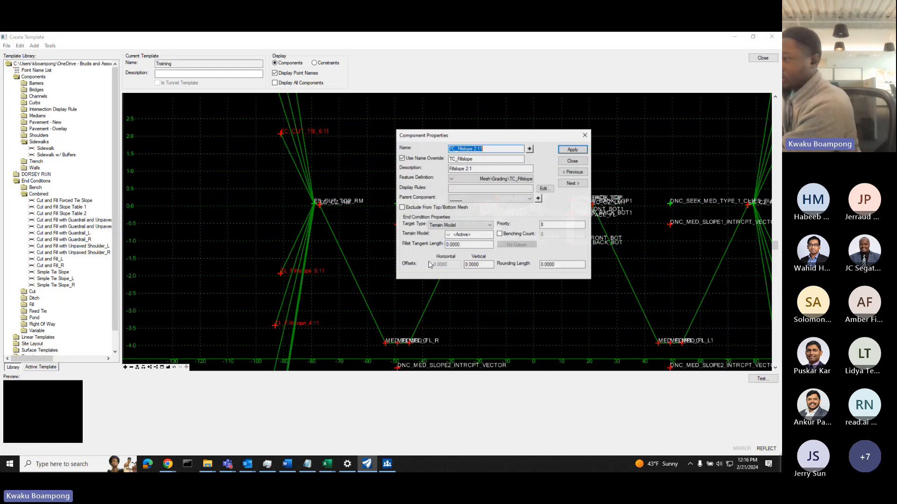
{"action": "double_click", "coordinate": [570, 225]}
{"action": "type", "text": "2"}
{"action": "left_click", "coordinate": [565, 152]}
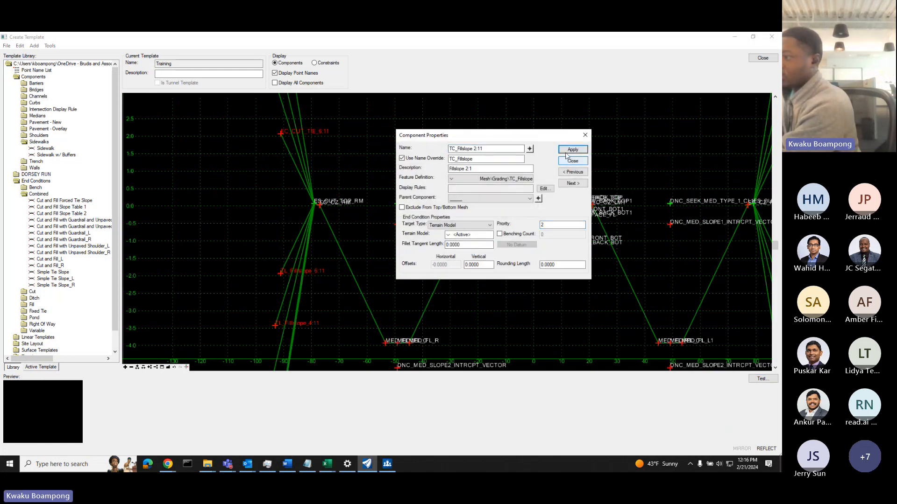
{"action": "left_click", "coordinate": [568, 159]}
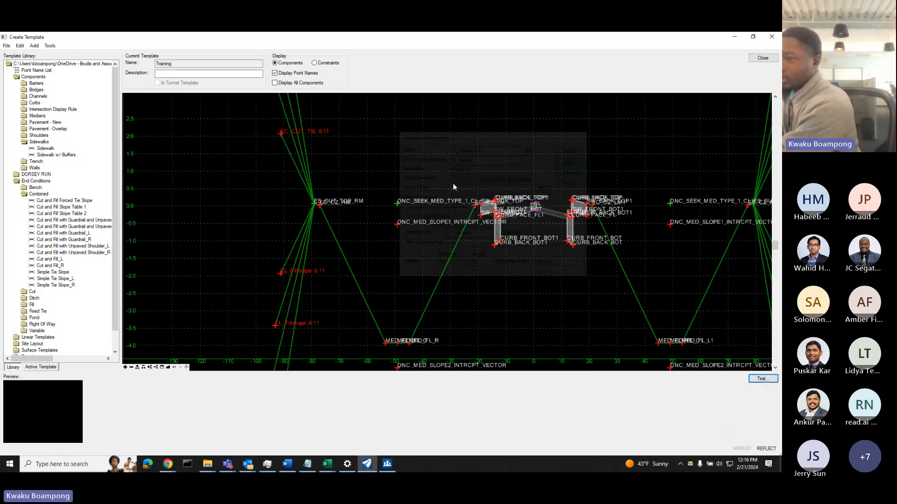
Set the left side's 3:1 fill slope priority to 3, and apply it.
{"action": "double_click", "coordinate": [295, 288]}
{"action": "double_click", "coordinate": [547, 226]}
{"action": "type", "text": "3"}
{"action": "left_click", "coordinate": [572, 152]}
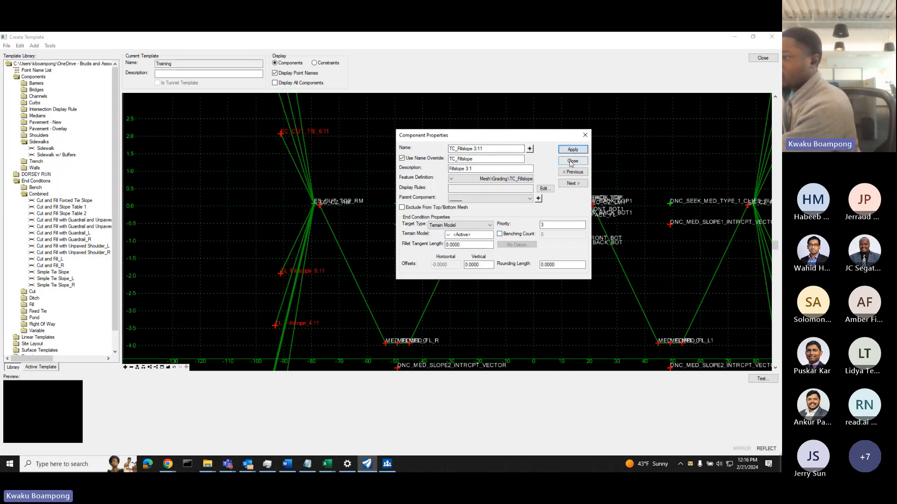
{"action": "left_click", "coordinate": [571, 161]}
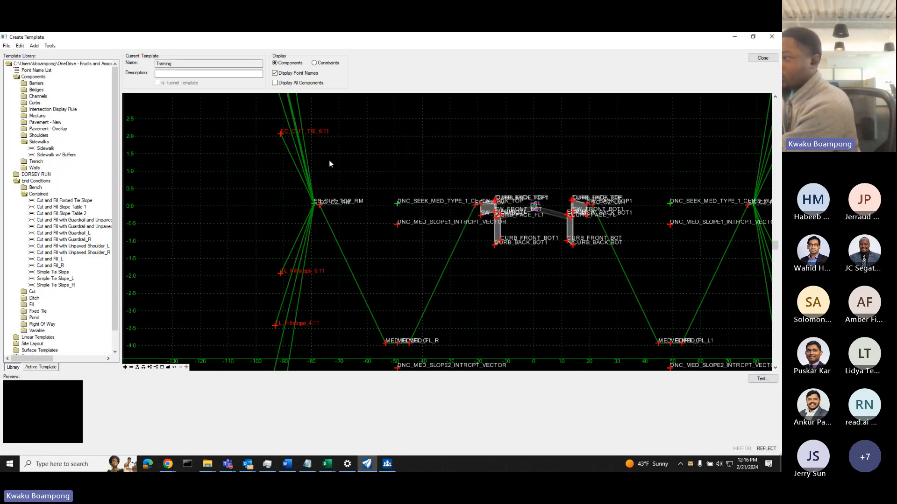
Set the left side's 3:1 cut slope priority to 4, and apply it.
{"action": "double_click", "coordinate": [303, 159]}
{"action": "double_click", "coordinate": [557, 226]}
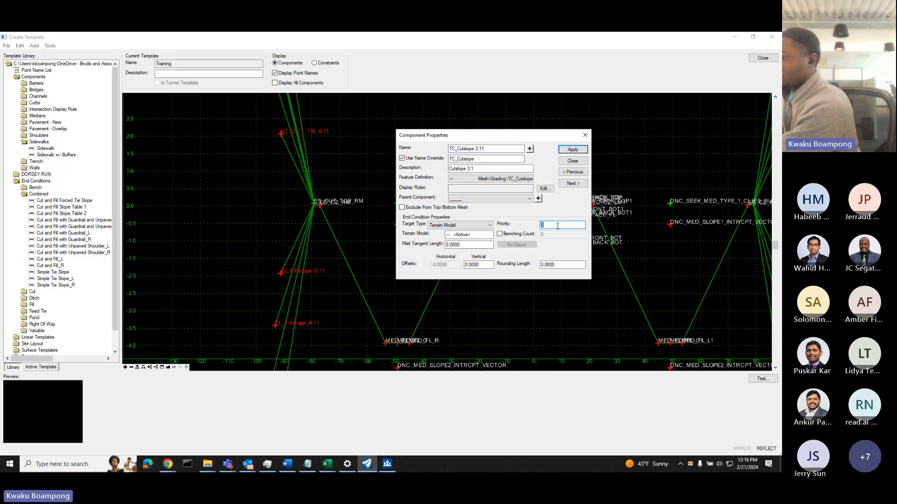
{"action": "left_click", "coordinate": [567, 150]}
{"action": "left_click", "coordinate": [563, 162]}
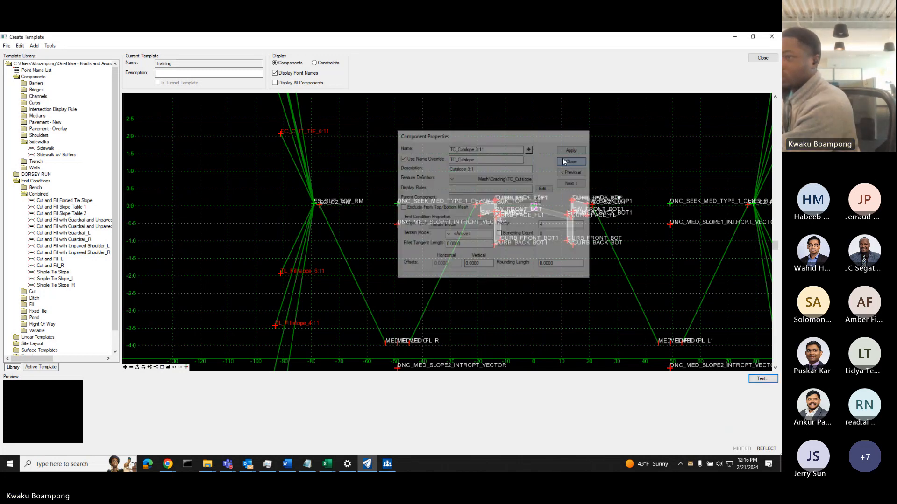
Set the left side's 4:1 cut slope priority to 5, and apply it.
{"action": "double_click", "coordinate": [296, 152]}
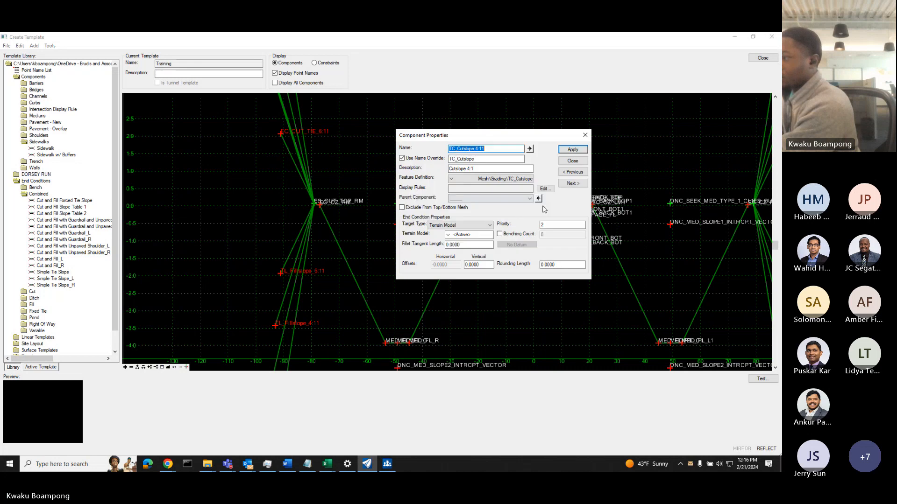
{"action": "double_click", "coordinate": [550, 225]}
{"action": "type", "text": "5"}
{"action": "left_click", "coordinate": [565, 151]}
{"action": "left_click", "coordinate": [566, 162]}
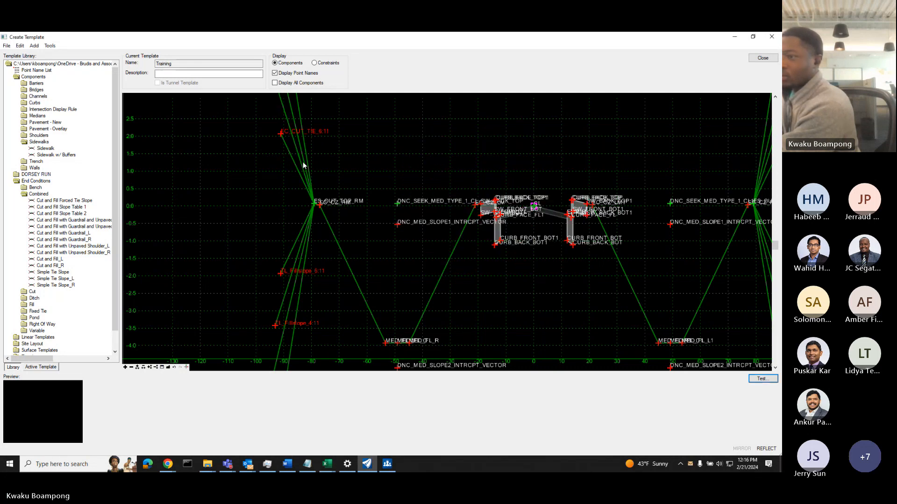
Set the left side's 6:1 cut slope priority to 6, and apply it.
{"action": "double_click", "coordinate": [290, 158]}
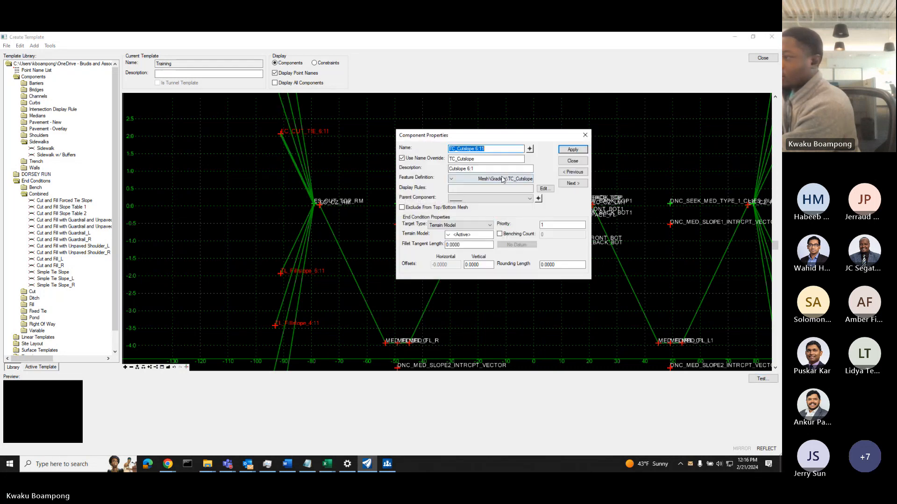
{"action": "left_click", "coordinate": [552, 226]}
{"action": "type", "text": "6"}
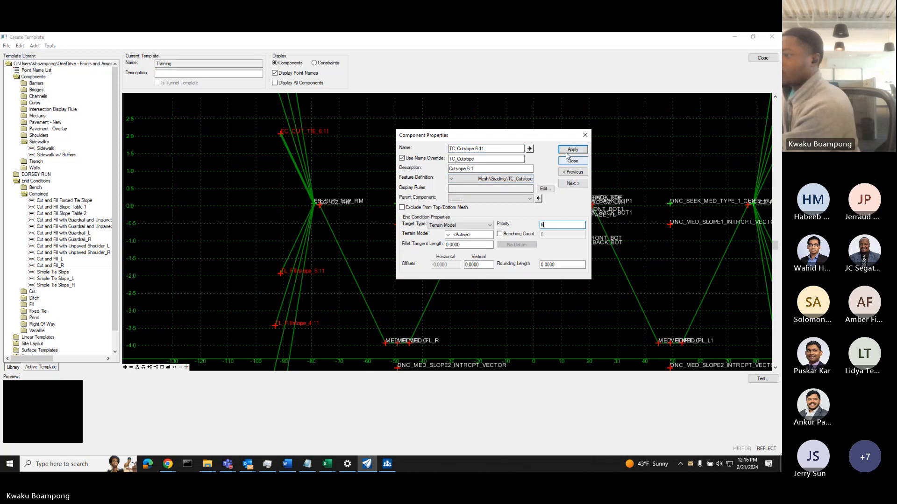
{"action": "left_click", "coordinate": [566, 159]}
Set the left side's 4:1 fill slope priority to 7, and apply it.
{"action": "double_click", "coordinate": [296, 258]}
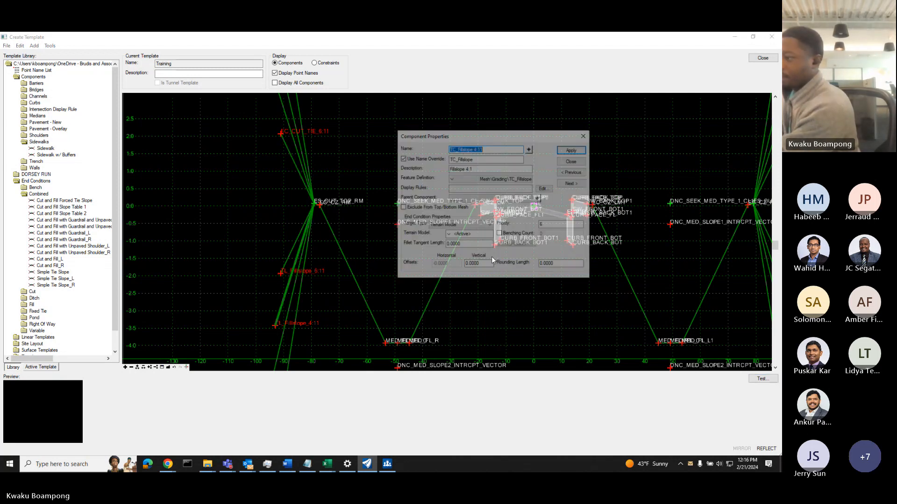
{"action": "left_click", "coordinate": [563, 225]}
{"action": "type", "text": "7"}
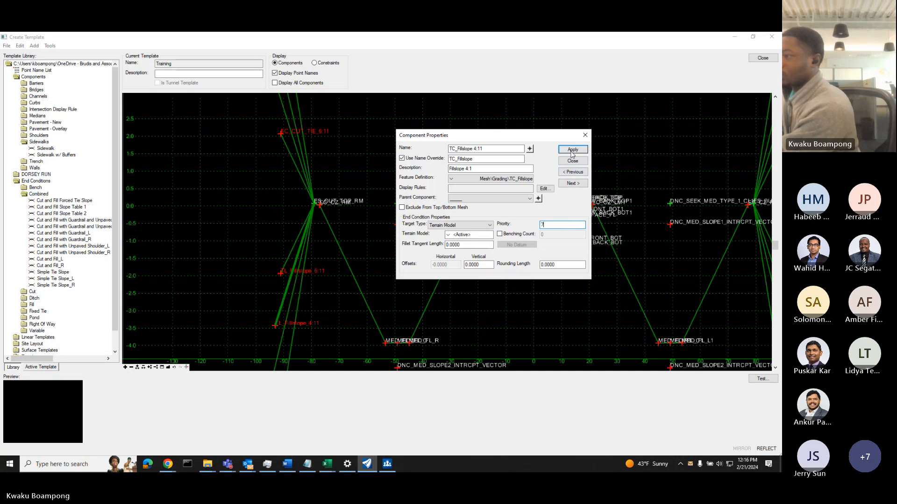
{"action": "left_click", "coordinate": [567, 162]}
Set the left side's 6:1 fill slope priority to 8, and apply it.
{"action": "double_click", "coordinate": [293, 246]}
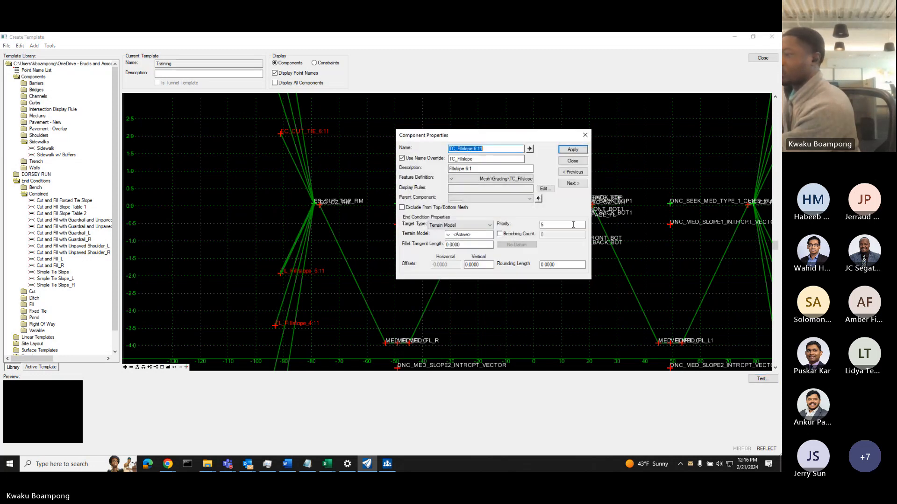
{"action": "left_click", "coordinate": [563, 225]}
{"action": "type", "text": "8"}
{"action": "left_click", "coordinate": [571, 151]}
{"action": "left_click", "coordinate": [571, 161]}
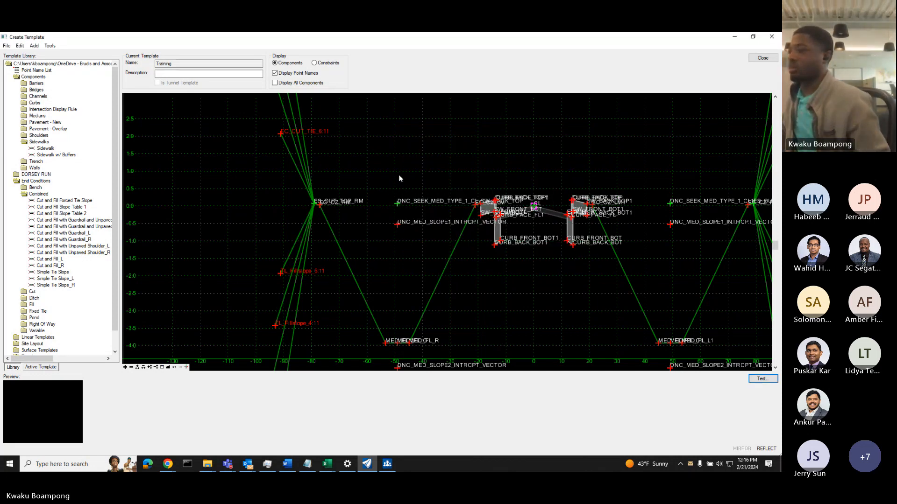
Set the right side's 2:1 cut slope priority to 4, and apply it.
{"action": "scroll", "coordinate": [314, 198], "scroll_direction": "down", "scroll_amount": 5}
{"action": "scroll", "coordinate": [540, 167], "scroll_direction": "up", "scroll_amount": 3}
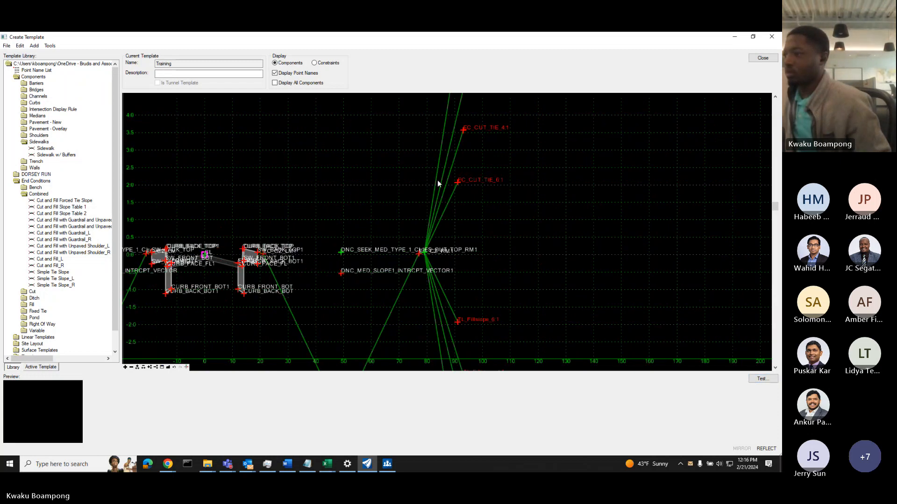
{"action": "double_click", "coordinate": [437, 180]}
{"action": "double_click", "coordinate": [556, 225]}
{"action": "type", "text": "4"}
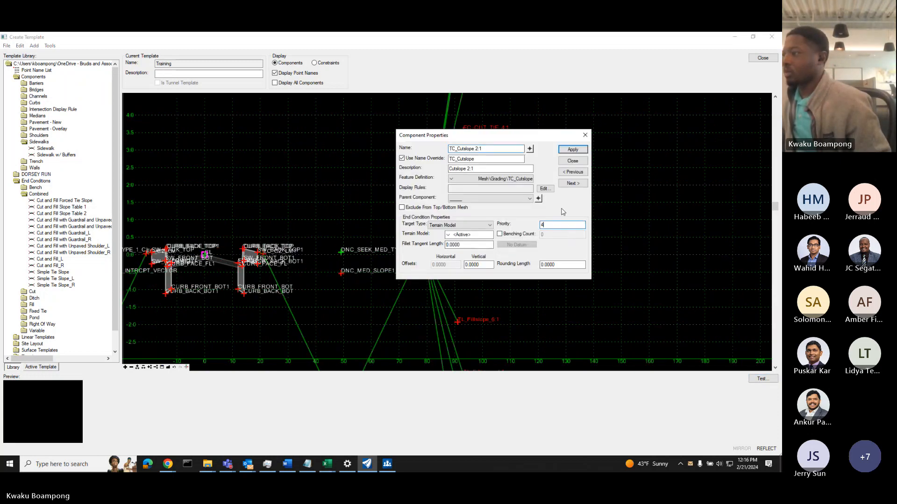
{"action": "left_click", "coordinate": [573, 150]}
{"action": "left_click", "coordinate": [573, 163]}
Turn off End Condition is Infinite for the right side's EC_CUT_TIE_2:1 point, and close its properties without applying.
{"action": "scroll", "coordinate": [507, 258], "scroll_direction": "down", "scroll_amount": 4}
{"action": "scroll", "coordinate": [494, 158], "scroll_direction": "up", "scroll_amount": 3}
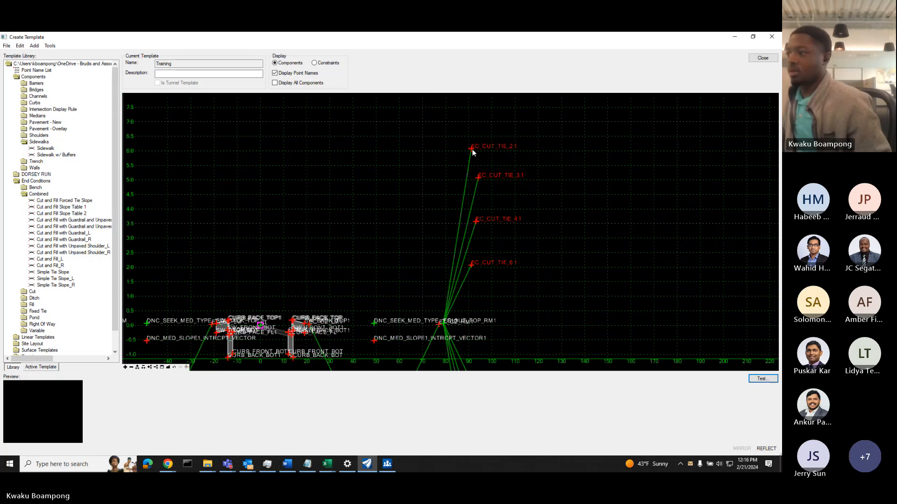
{"action": "left_click", "coordinate": [472, 149]}
{"action": "double_click", "coordinate": [472, 150]}
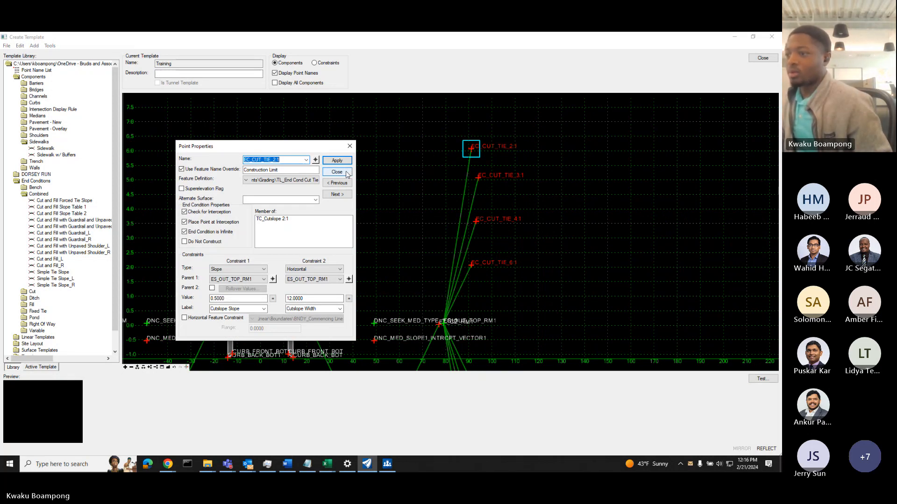
{"action": "left_click", "coordinate": [185, 232]}
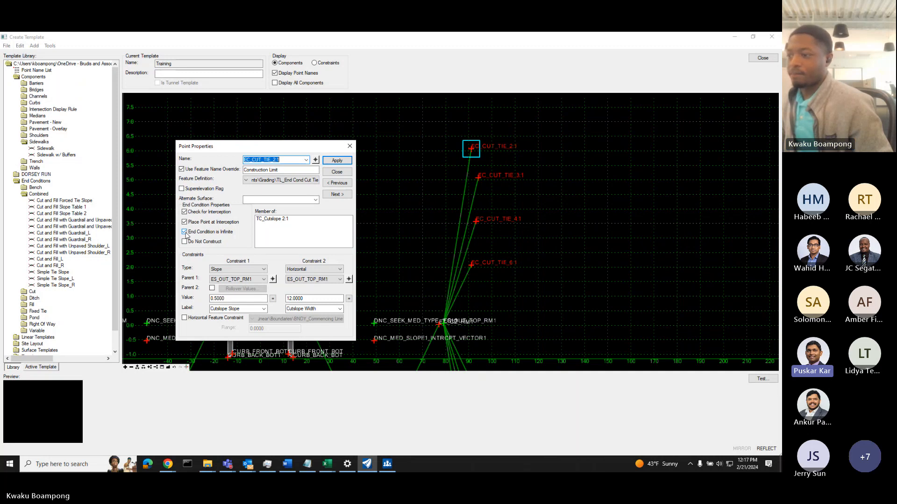
{"action": "left_click", "coordinate": [305, 298]}
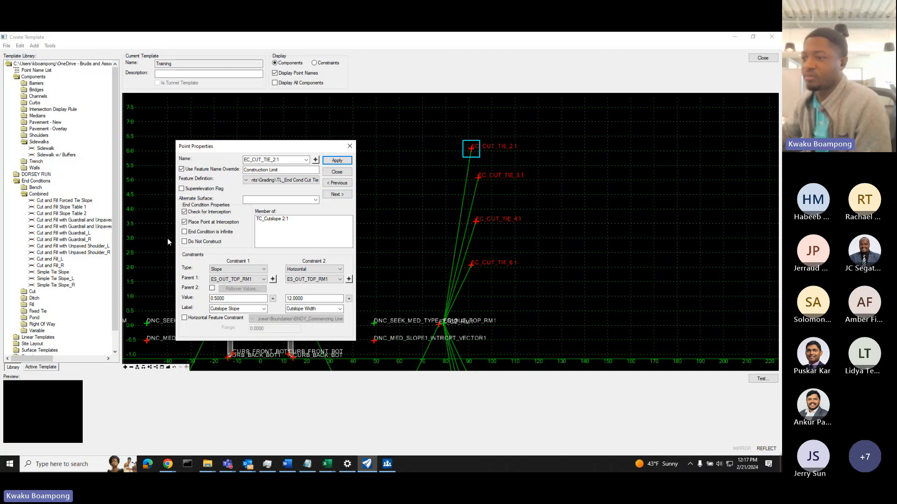
{"action": "left_click", "coordinate": [337, 172]}
Examine the End Condition is Infinite setting of the cut and fill tie points, from EC_CUT_TIE_3:1 through EC_CUT_TIE_2:11.
{"action": "double_click", "coordinate": [479, 178]}
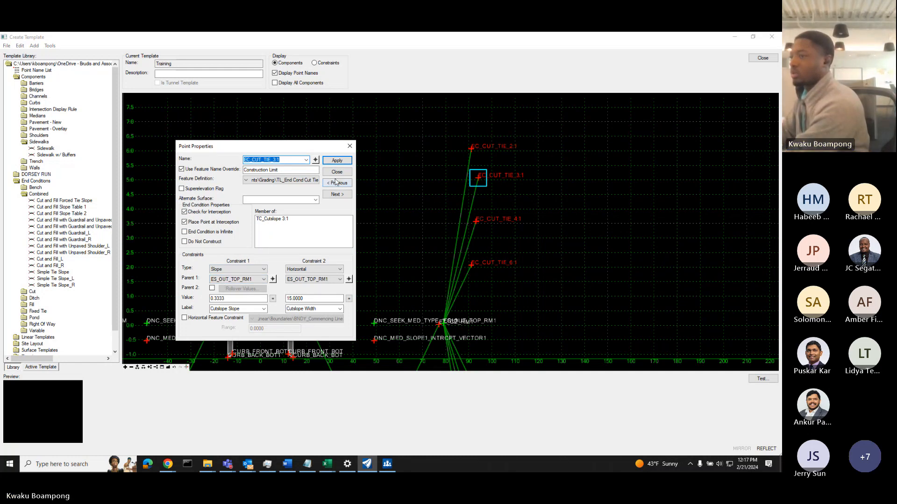
{"action": "left_click", "coordinate": [337, 194]}
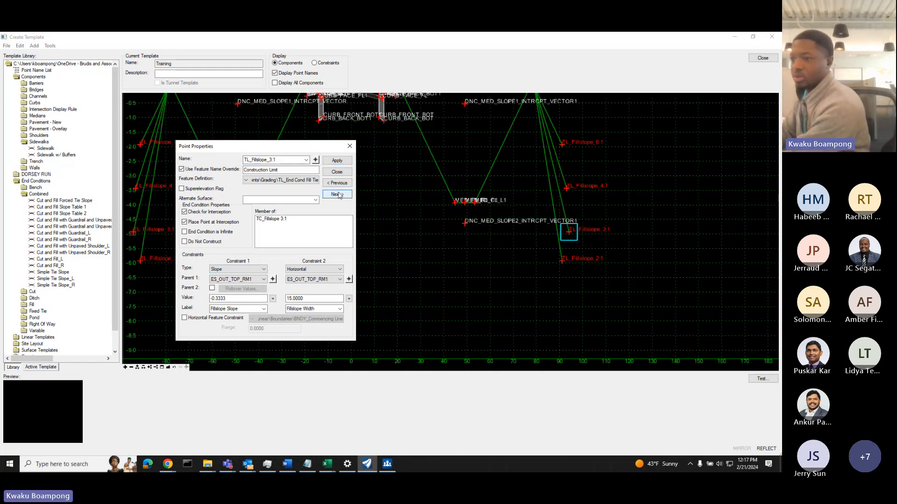
{"action": "left_click", "coordinate": [332, 196]}
{"action": "left_click", "coordinate": [330, 197]}
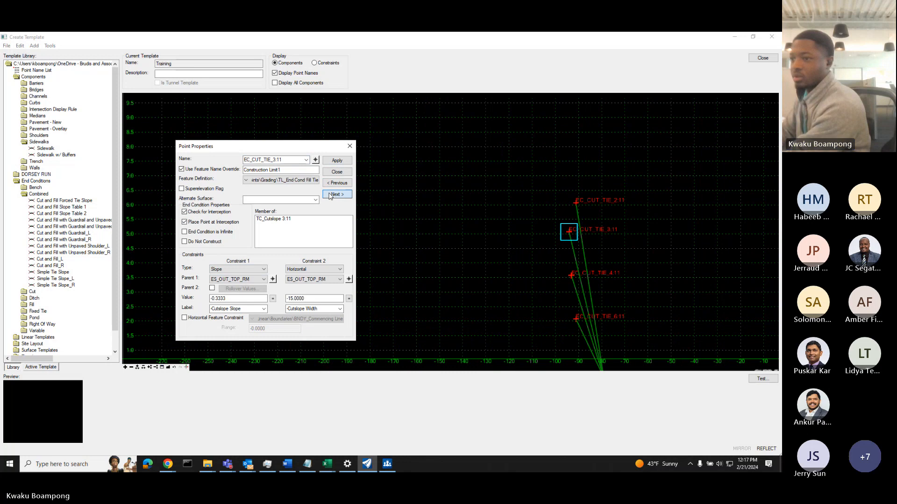
{"action": "left_click", "coordinate": [331, 196]}
{"action": "left_click", "coordinate": [331, 196]}
{"action": "left_click", "coordinate": [330, 195]}
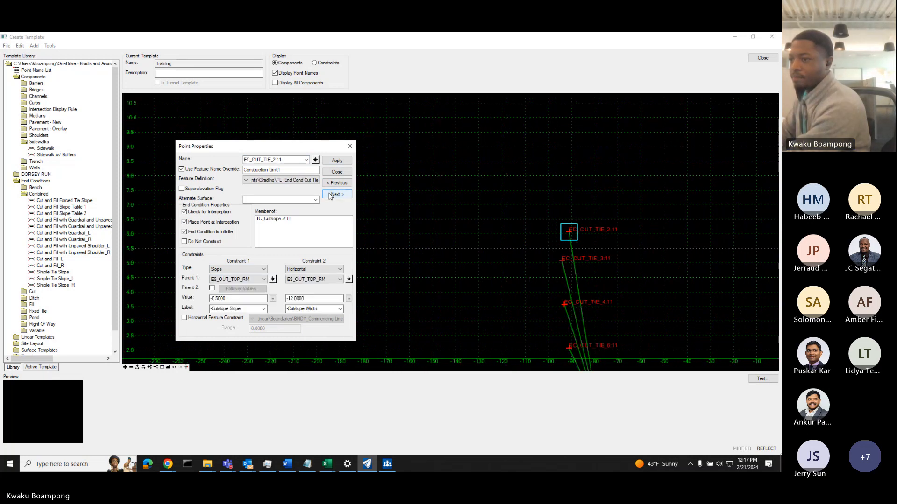
Turn off End Condition is Infinite for the left side's EC_CUT_TIE_2:11 point, and close its properties.
{"action": "left_click", "coordinate": [330, 196]}
{"action": "left_click", "coordinate": [332, 185]}
{"action": "left_click", "coordinate": [189, 235]}
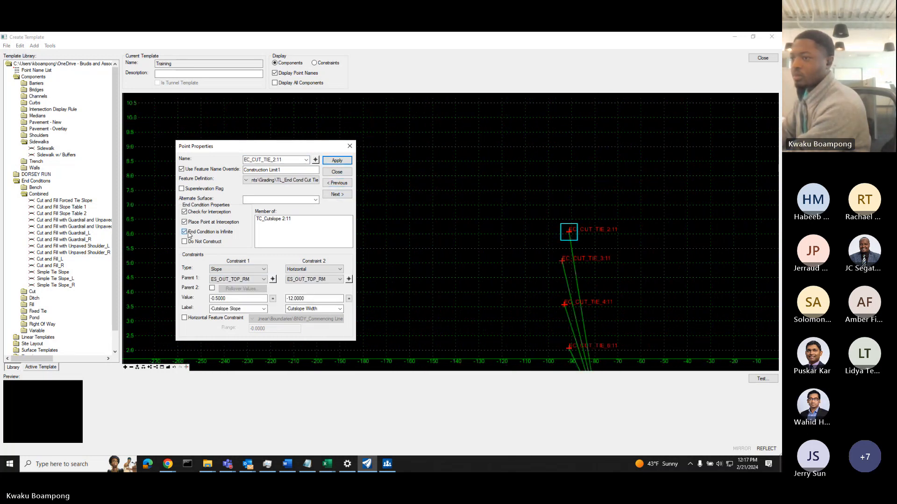
{"action": "left_click", "coordinate": [334, 173]}
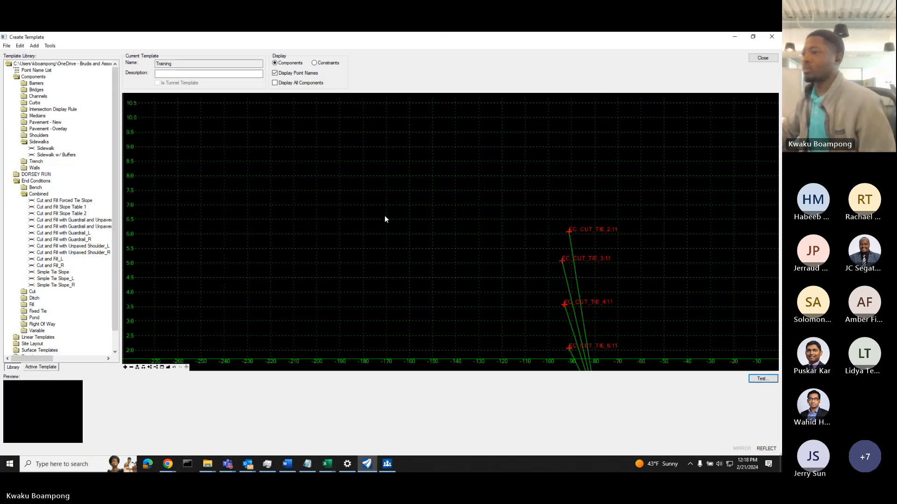
Save the template library with both sides of the Training template in view.
{"action": "scroll", "coordinate": [514, 261], "scroll_direction": "up", "scroll_amount": 6}
{"action": "scroll", "coordinate": [423, 210], "scroll_direction": "down", "scroll_amount": 3}
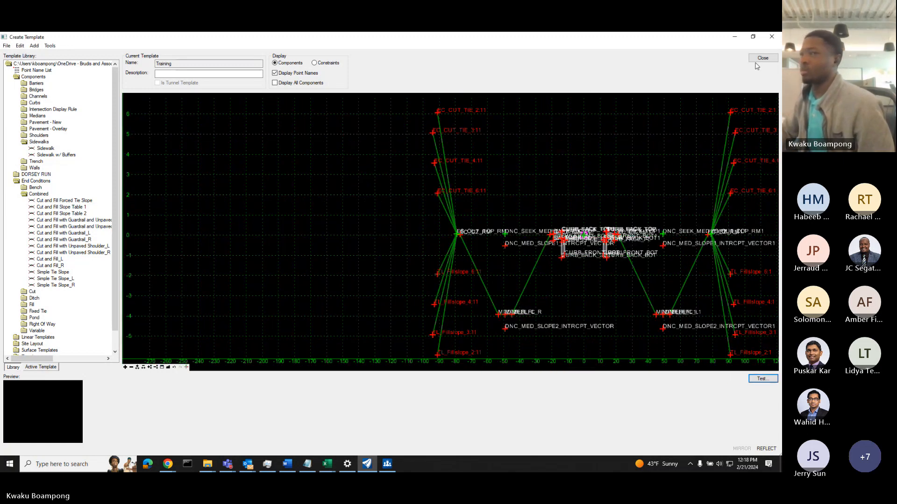
{"action": "left_click", "coordinate": [6, 45]}
{"action": "left_click", "coordinate": [18, 66]}
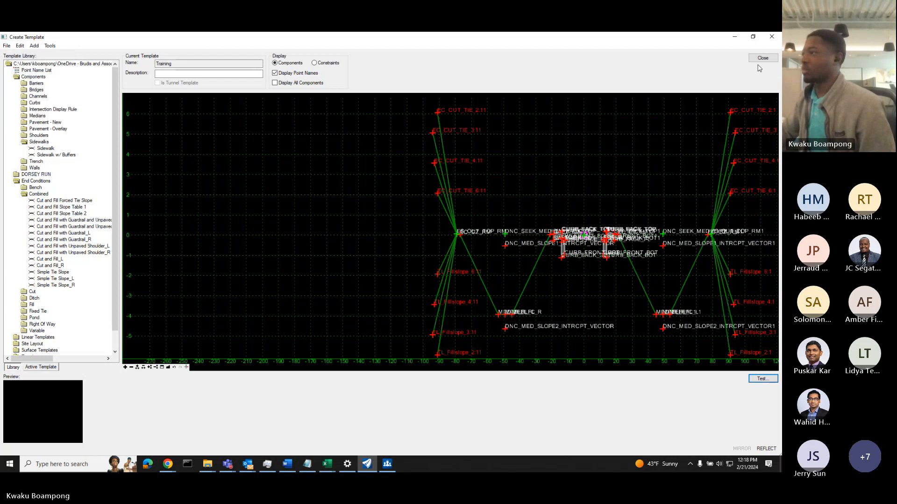
Test the end conditions by drawing the active terrain model target at elevations above and below both outer tie slopes.
{"action": "left_click", "coordinate": [764, 379]}
{"action": "left_click", "coordinate": [746, 170]}
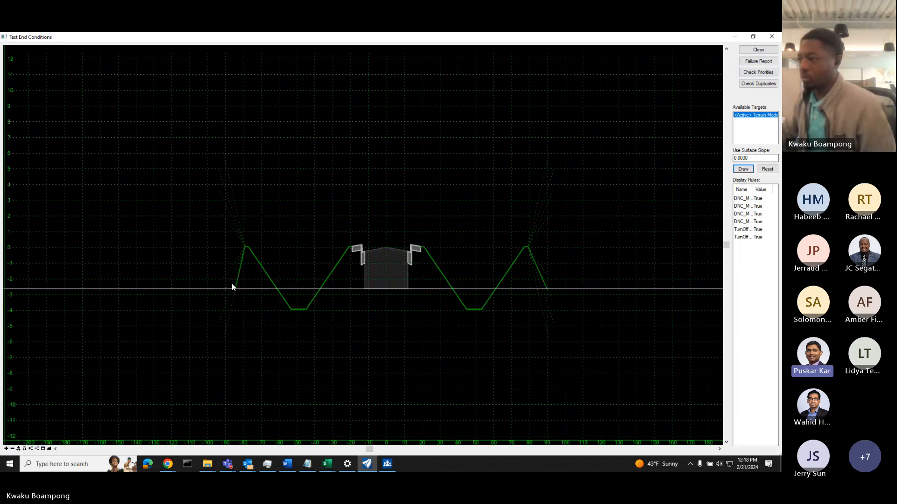
{"action": "scroll", "coordinate": [249, 230], "scroll_direction": "up", "scroll_amount": 2}
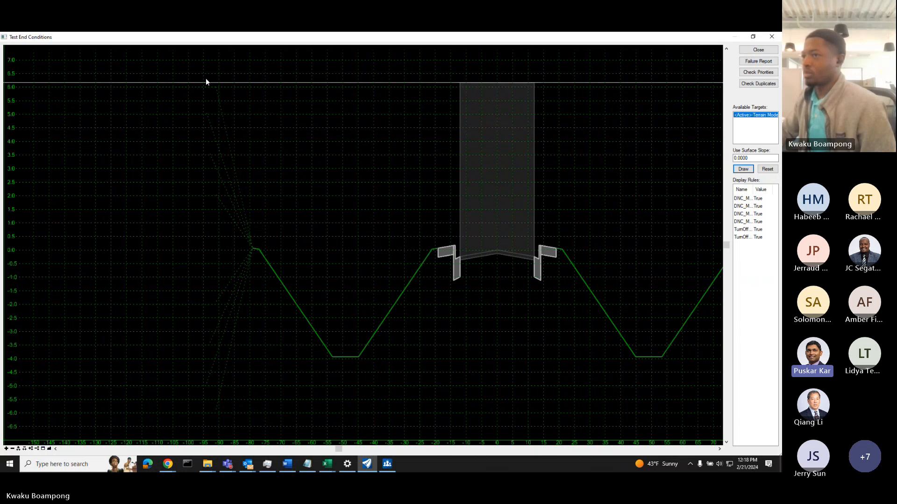
{"action": "scroll", "coordinate": [219, 233], "scroll_direction": "down", "scroll_amount": 1}
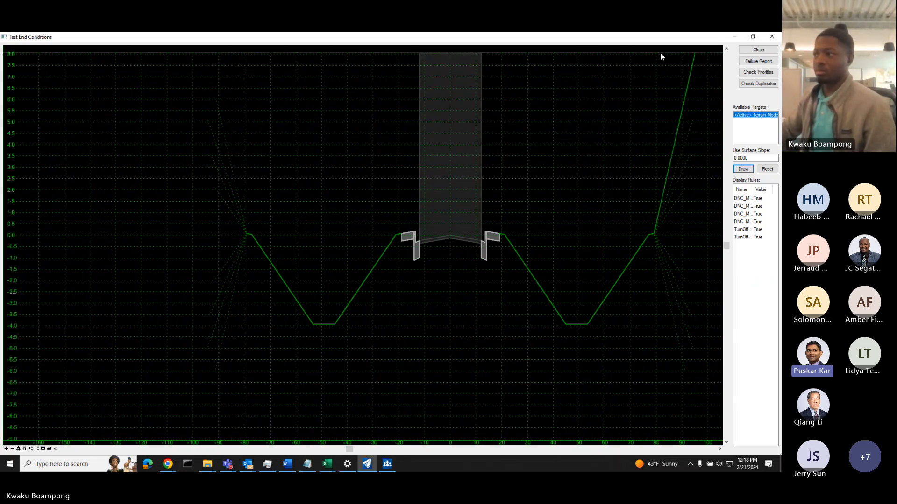
{"action": "scroll", "coordinate": [658, 122], "scroll_direction": "up", "scroll_amount": 3}
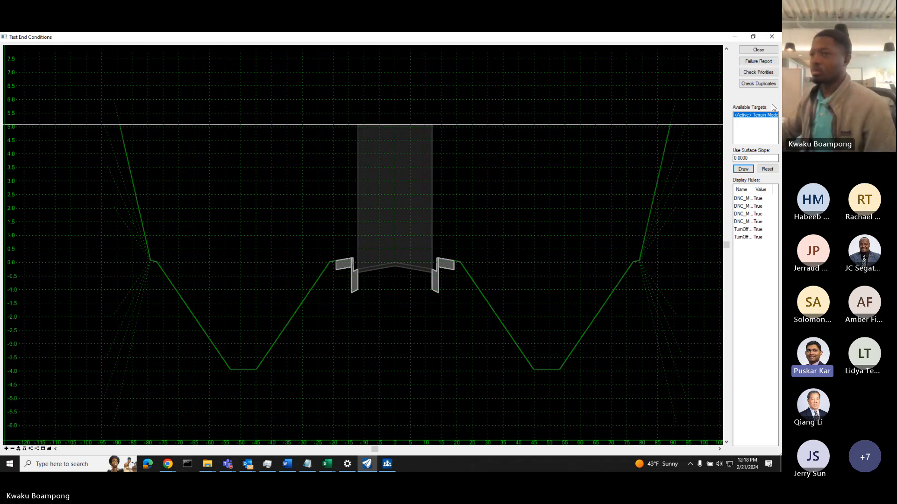
Check the end condition priorities for conflicts, decline editing them, and close the end condition test.
{"action": "left_click", "coordinate": [769, 73]}
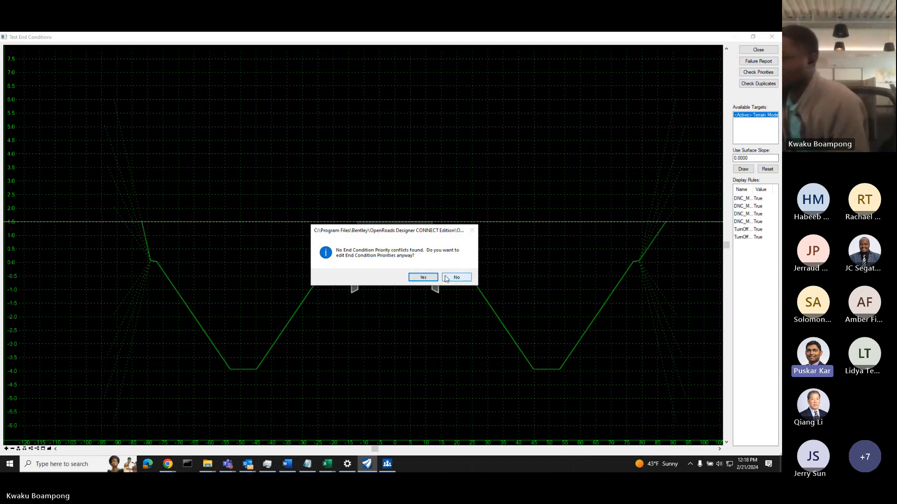
{"action": "left_click", "coordinate": [456, 278]}
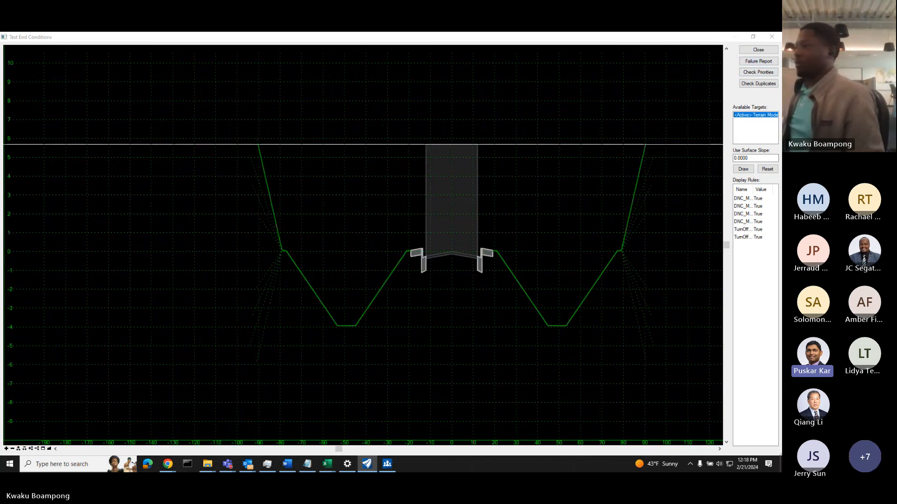
{"action": "left_click", "coordinate": [764, 52]}
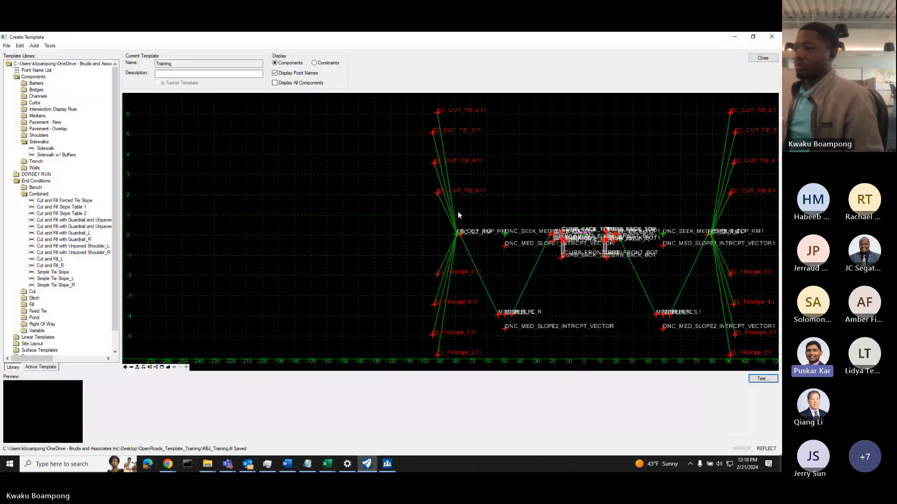
Review the priorities of the right side's cut and fill slope components, including TC_Cutslope 3:1 and TC_Fillslope 2:1, without changing them.
{"action": "left_click", "coordinate": [620, 187]}
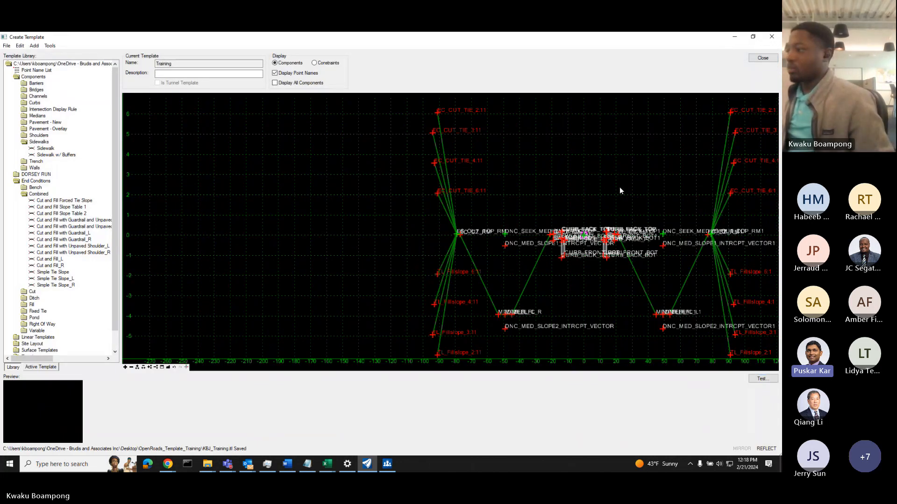
{"action": "scroll", "coordinate": [595, 187], "scroll_direction": "down", "scroll_amount": 2}
{"action": "middle_click_drag", "start_coordinate": [619, 186], "coordinate": [489, 190]}
{"action": "scroll", "coordinate": [555, 194], "scroll_direction": "up", "scroll_amount": 1}
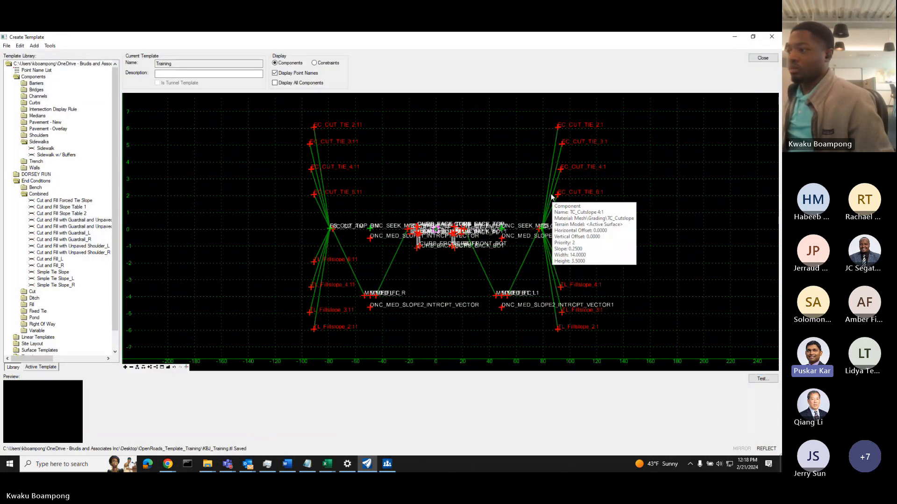
{"action": "double_click", "coordinate": [556, 197]}
{"action": "left_click", "coordinate": [573, 183]}
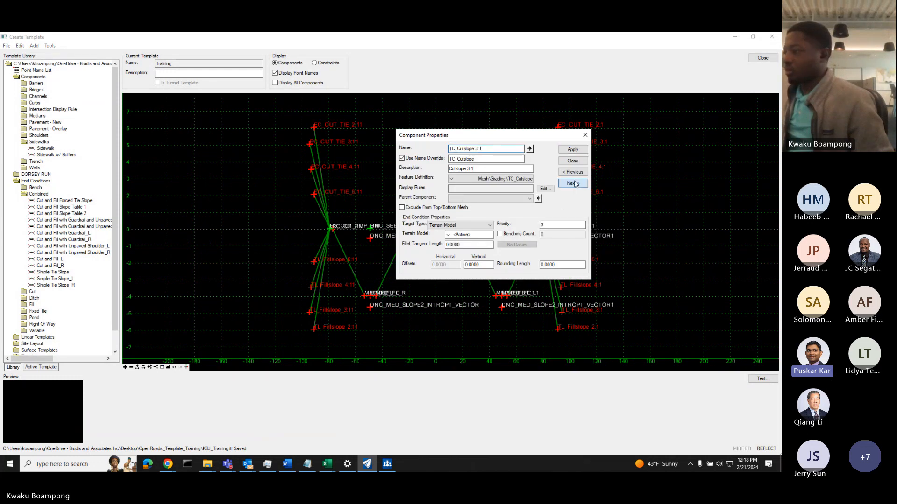
{"action": "left_click", "coordinate": [576, 184]}
{"action": "left_click", "coordinate": [576, 185]}
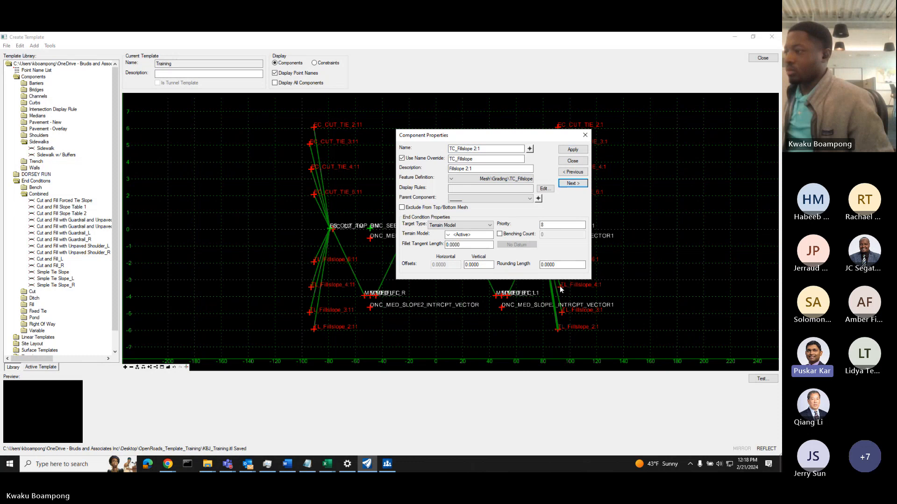
{"action": "left_click", "coordinate": [572, 161]}
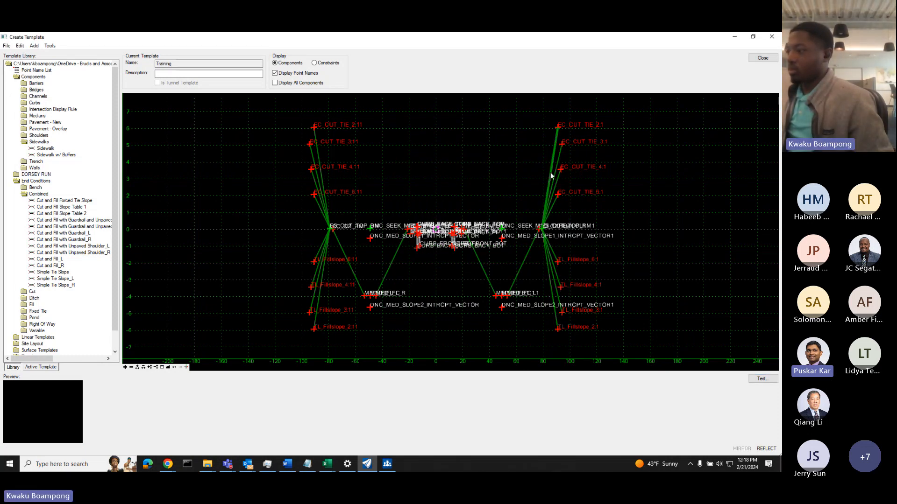
{"action": "double_click", "coordinate": [551, 175]}
{"action": "left_click", "coordinate": [586, 161]}
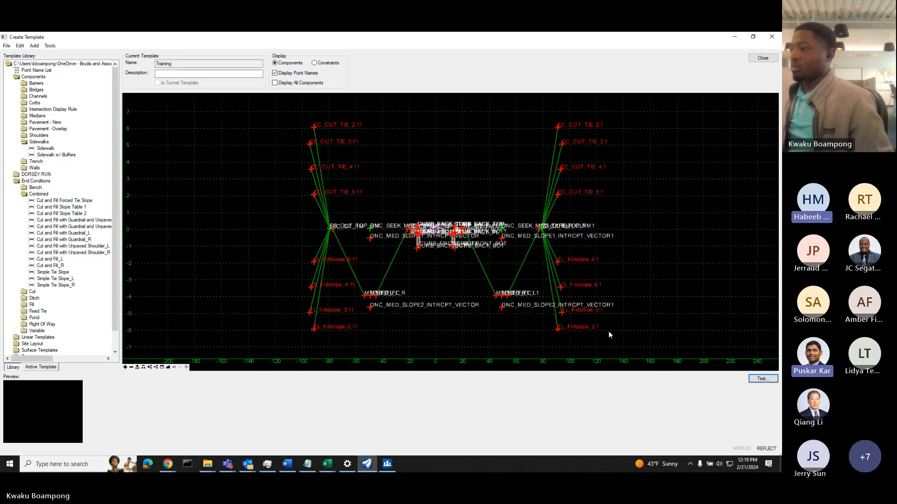
Retest the end conditions against the active terrain model in cut and fill, comparing both sides' slopes, and close the test.
{"action": "left_click", "coordinate": [750, 379]}
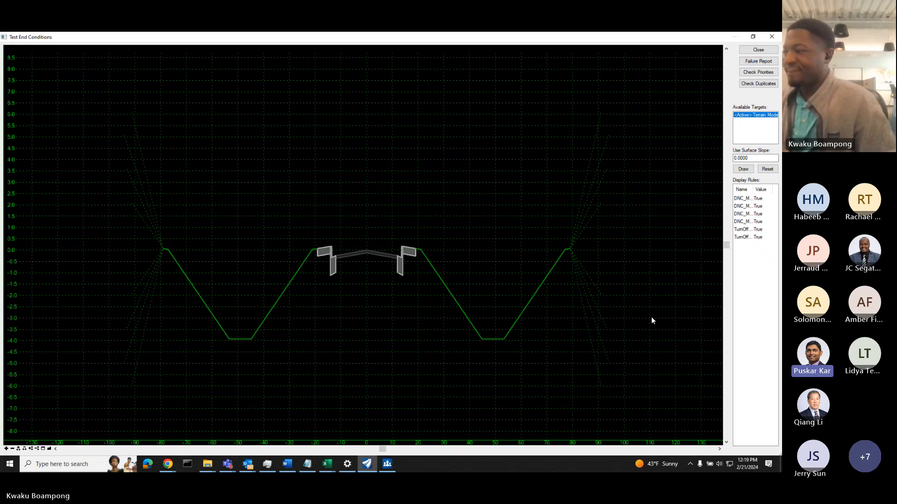
{"action": "left_click", "coordinate": [735, 171]}
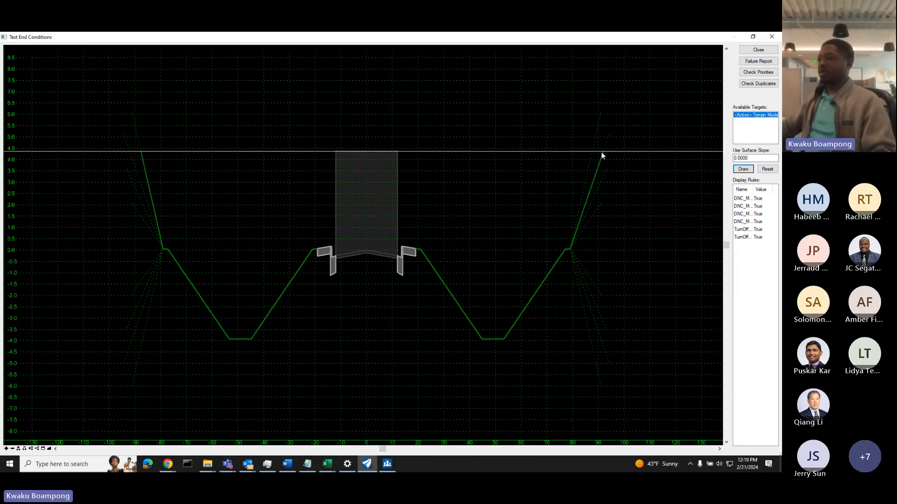
{"action": "scroll", "coordinate": [567, 265], "scroll_direction": "down", "scroll_amount": 2}
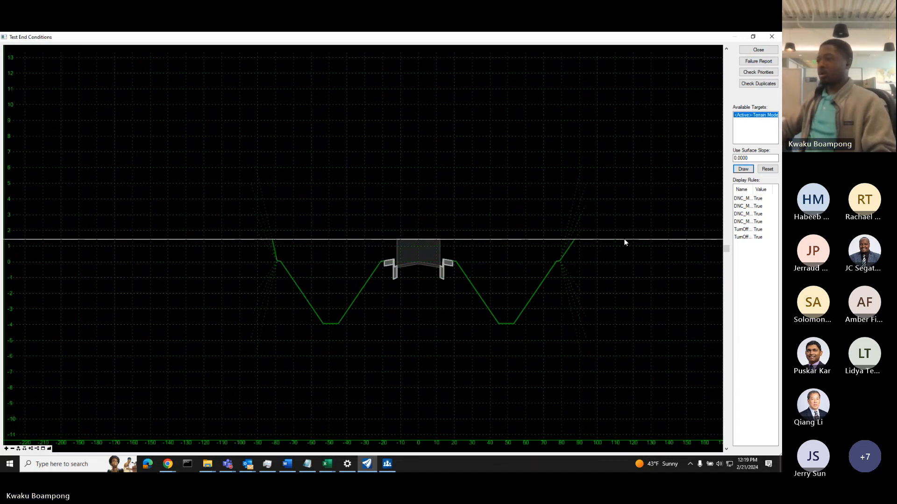
{"action": "scroll", "coordinate": [625, 242], "scroll_direction": "up", "scroll_amount": 2}
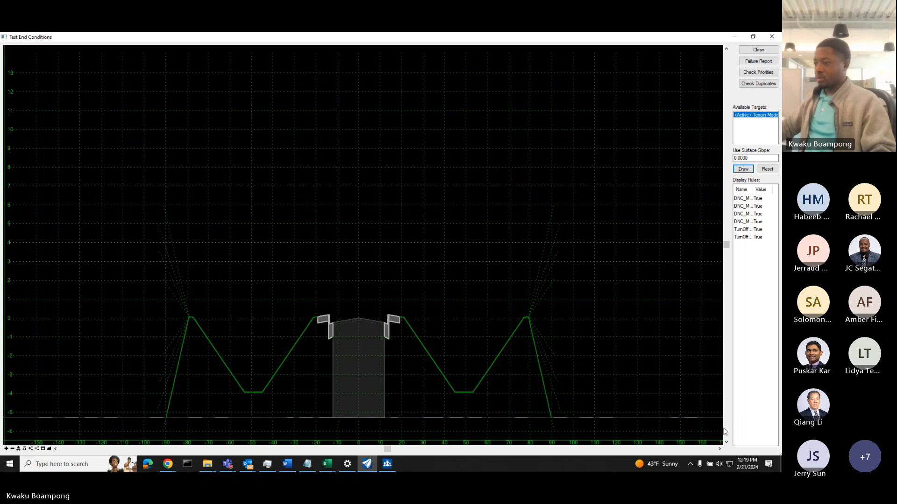
{"action": "left_click", "coordinate": [757, 50]}
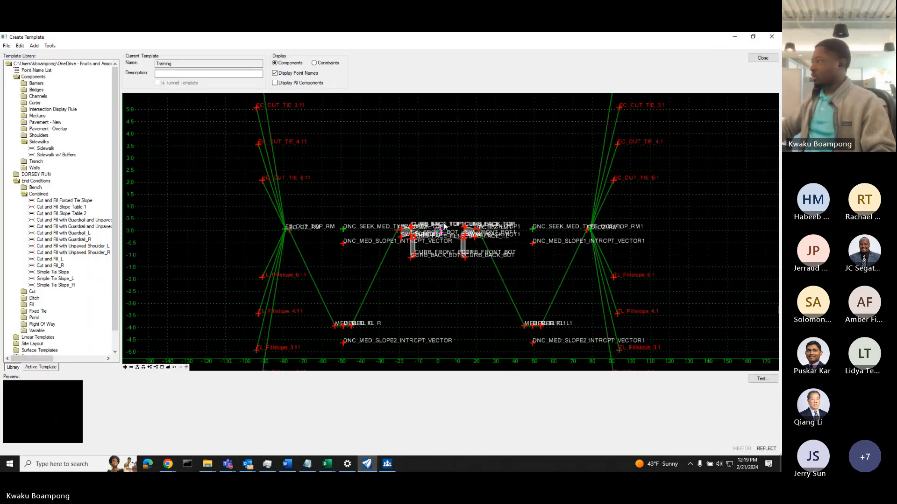
Open the Template Library Organizer and enlarge its window to show more of both library lists.
{"action": "scroll", "coordinate": [322, 228], "scroll_direction": "up", "scroll_amount": 2}
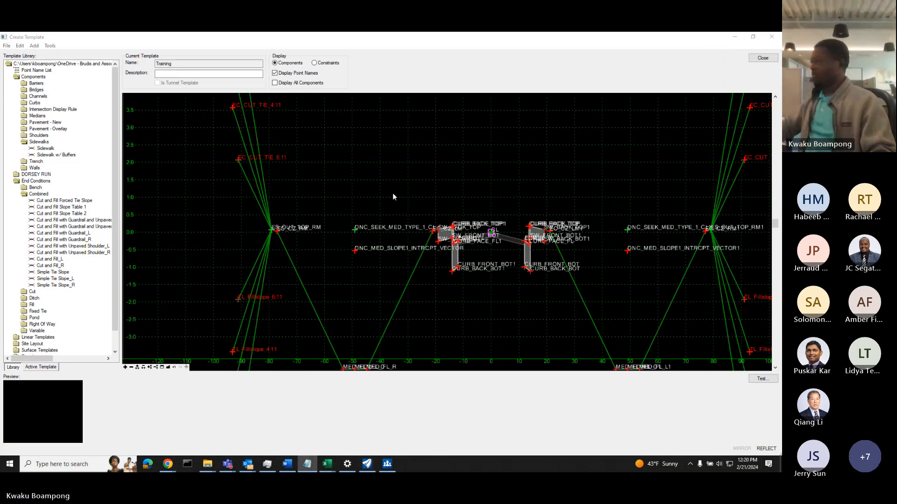
{"action": "left_click", "coordinate": [50, 45]}
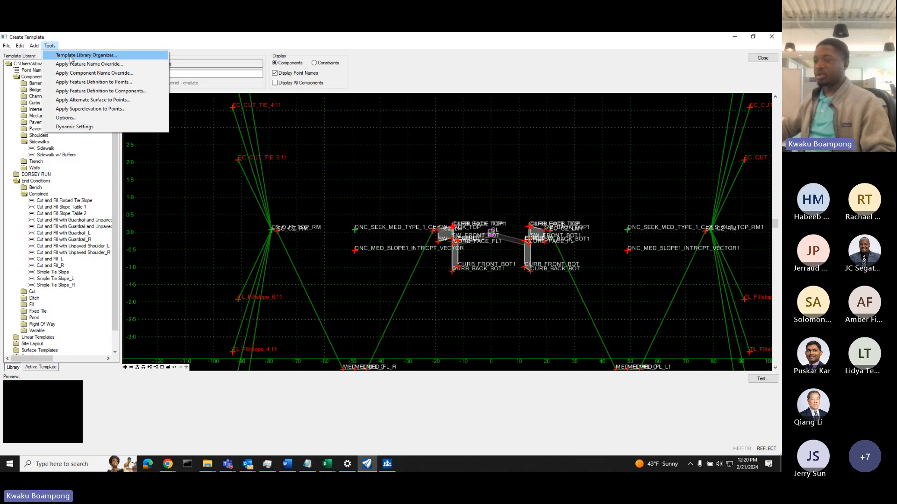
{"action": "left_click", "coordinate": [87, 55]}
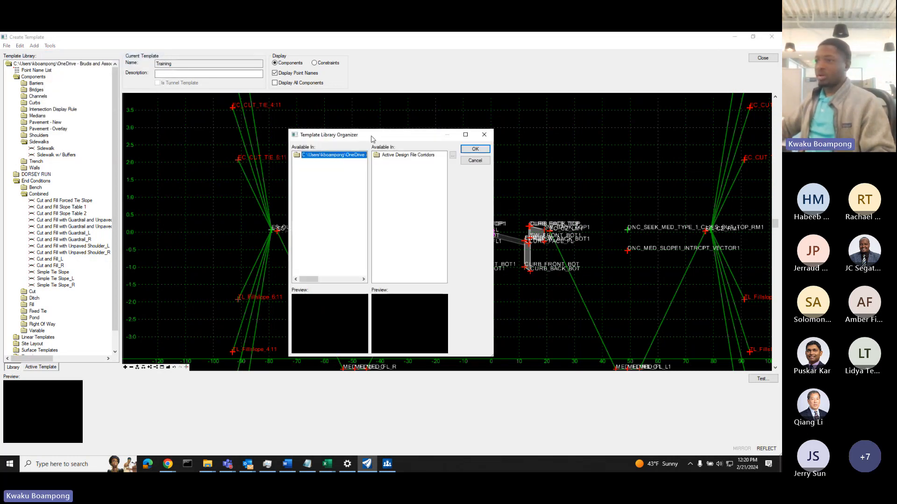
{"action": "left_click_drag", "start_coordinate": [371, 137], "coordinate": [368, 94]}
{"action": "left_click_drag", "start_coordinate": [489, 313], "coordinate": [659, 332]}
{"action": "left_click", "coordinate": [537, 183]}
{"action": "left_click", "coordinate": [371, 113]}
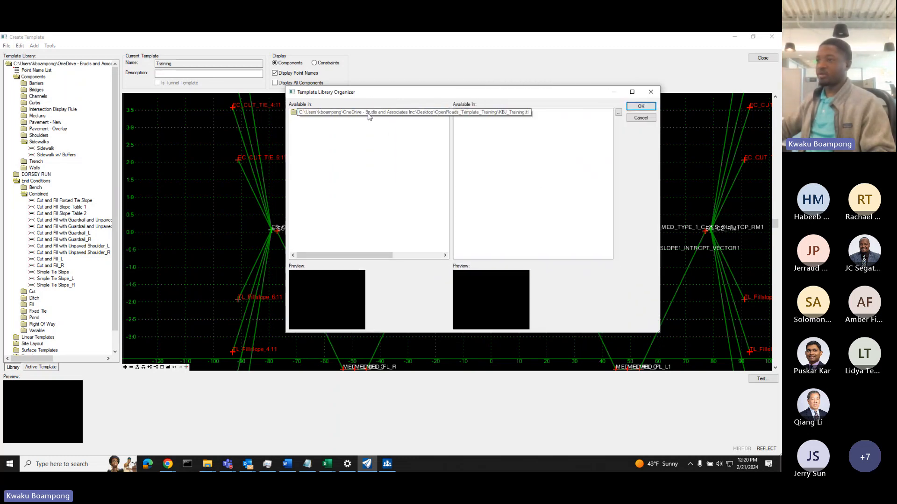
Browse the folders of the KBJ_Training.itl library and the Active Design File Corridors, and cancel the organizer.
{"action": "double_click", "coordinate": [324, 112]}
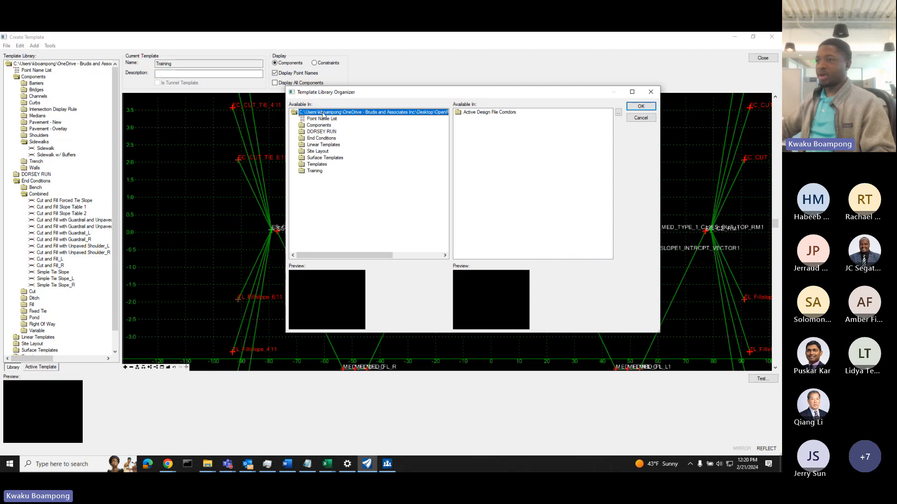
{"action": "left_click", "coordinate": [318, 126]}
{"action": "left_click", "coordinate": [315, 134]}
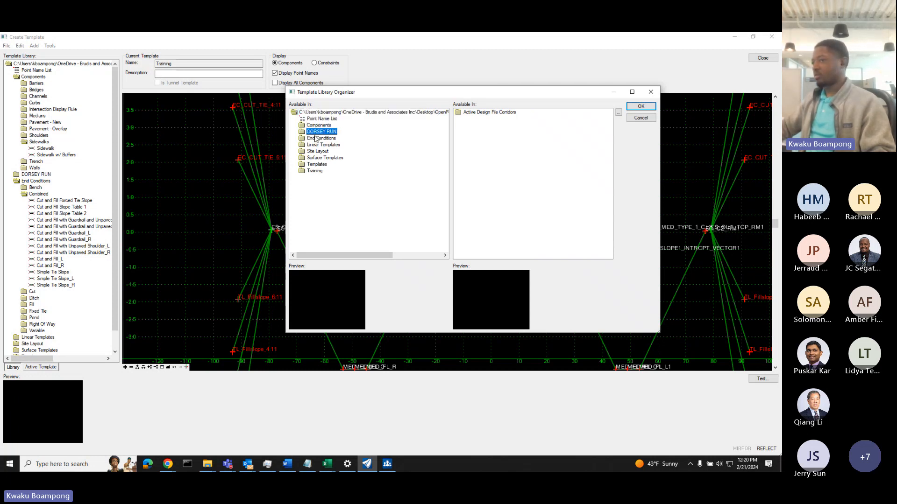
{"action": "left_click", "coordinate": [317, 146]}
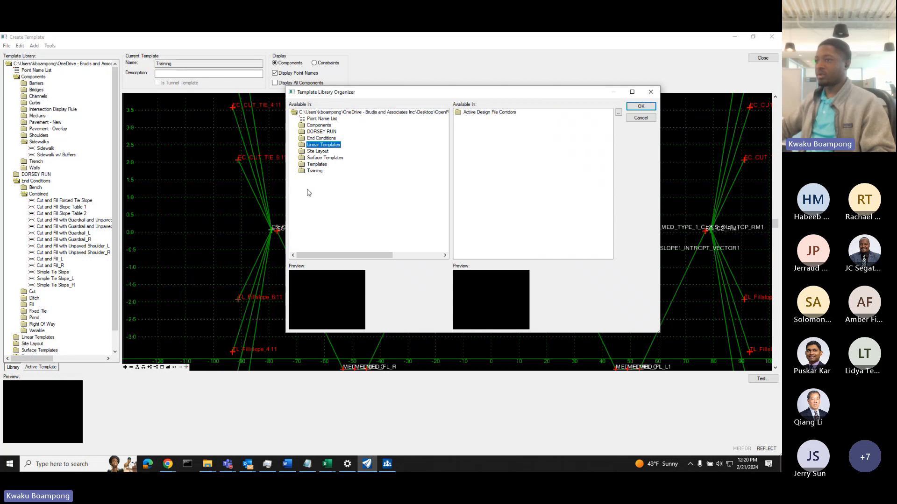
{"action": "left_click", "coordinate": [470, 136]}
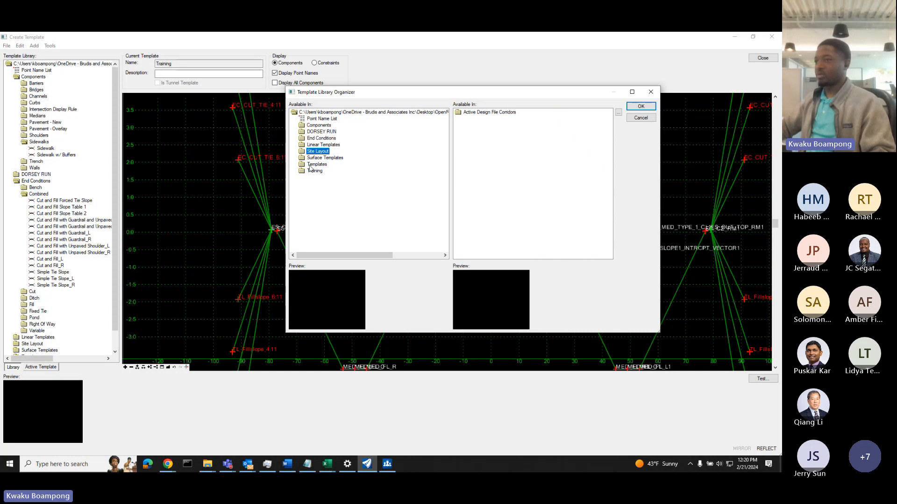
{"action": "left_click", "coordinate": [321, 146]}
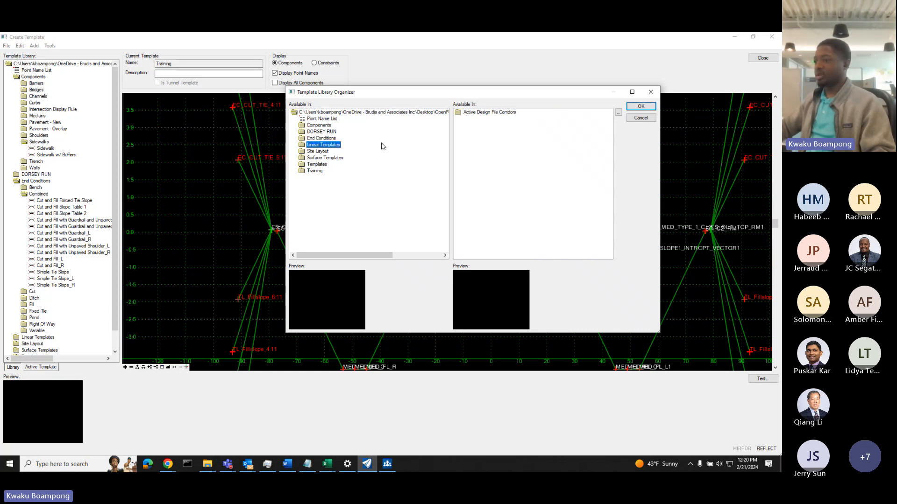
{"action": "left_click", "coordinate": [483, 129]}
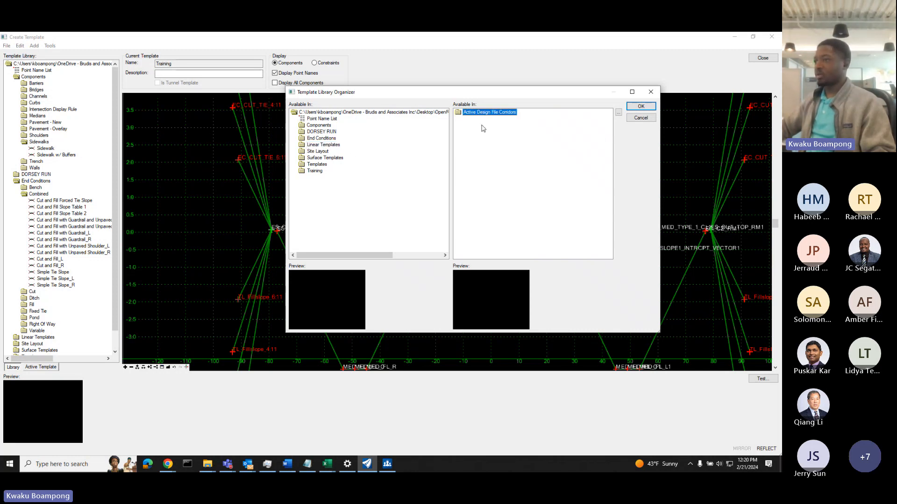
{"action": "double_click", "coordinate": [506, 114]}
{"action": "left_click", "coordinate": [640, 121]}
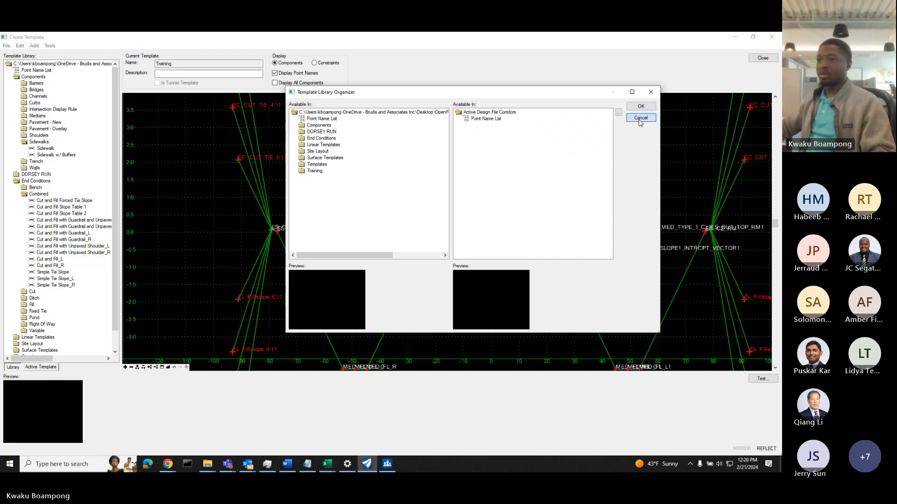
Inspect the Training template's pavement, curbs and sidewalks up close, and the ditches and fill slopes beside them.
{"action": "scroll", "coordinate": [504, 170], "scroll_direction": "down", "scroll_amount": 1}
{"action": "scroll", "coordinate": [472, 196], "scroll_direction": "up", "scroll_amount": 3}
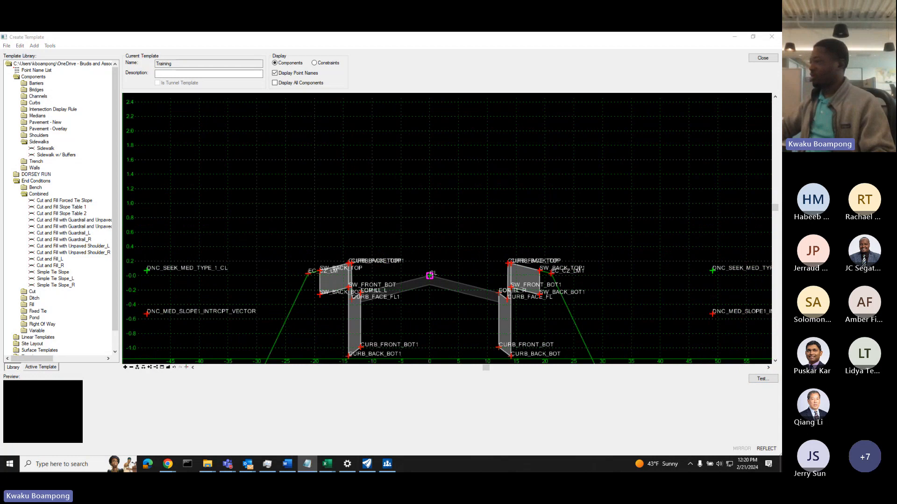
{"action": "scroll", "coordinate": [435, 214], "scroll_direction": "down", "scroll_amount": 1}
{"action": "scroll", "coordinate": [422, 260], "scroll_direction": "up", "scroll_amount": 3}
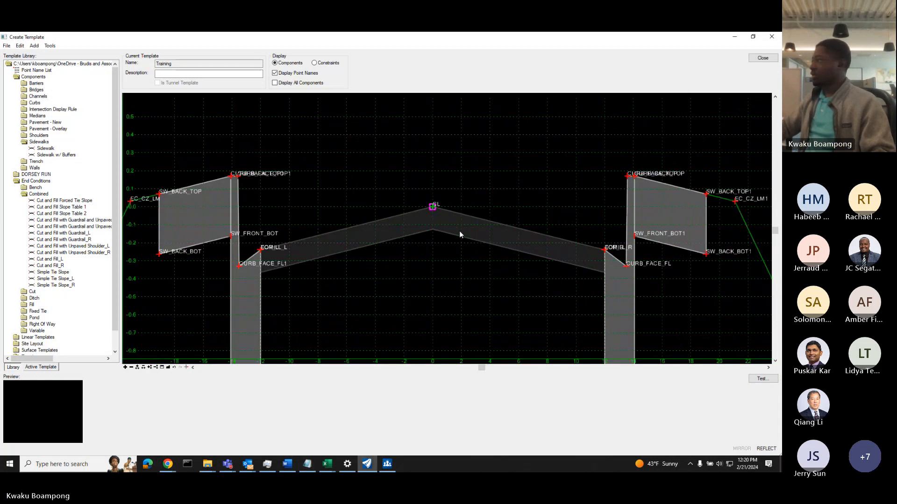
{"action": "scroll", "coordinate": [601, 206], "scroll_direction": "down", "scroll_amount": 1}
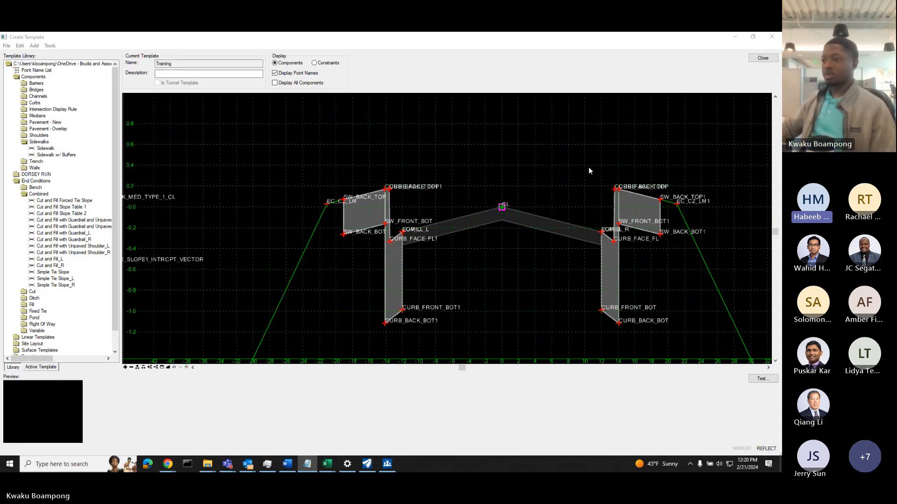
{"action": "scroll", "coordinate": [589, 167], "scroll_direction": "down", "scroll_amount": 1}
{"action": "scroll", "coordinate": [406, 170], "scroll_direction": "down", "scroll_amount": 1}
{"action": "scroll", "coordinate": [396, 289], "scroll_direction": "up", "scroll_amount": 1}
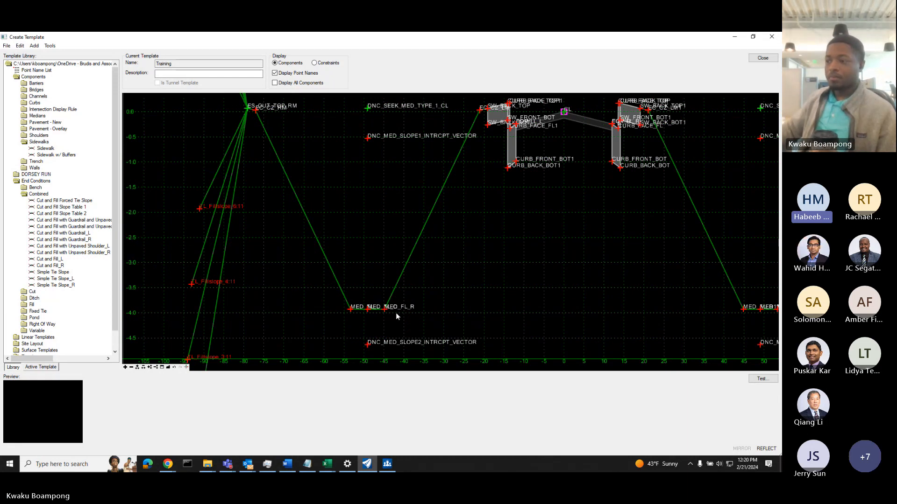
{"action": "scroll", "coordinate": [396, 313], "scroll_direction": "down", "scroll_amount": 2}
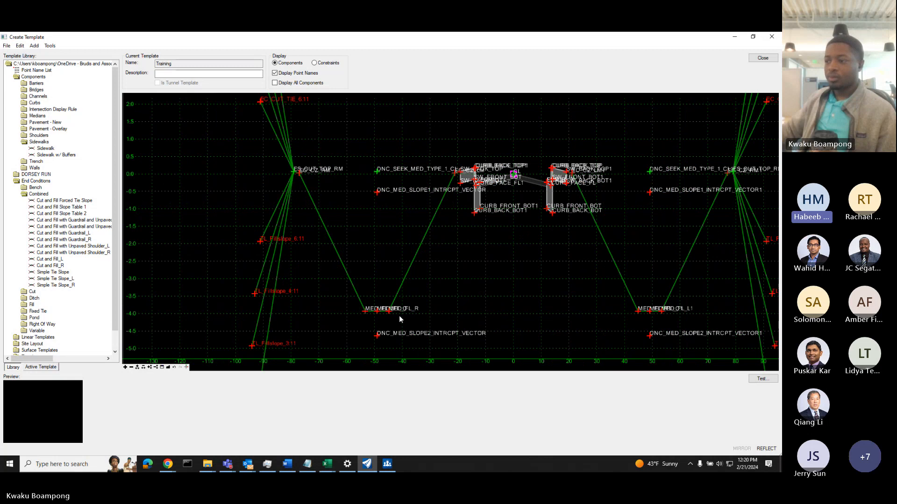
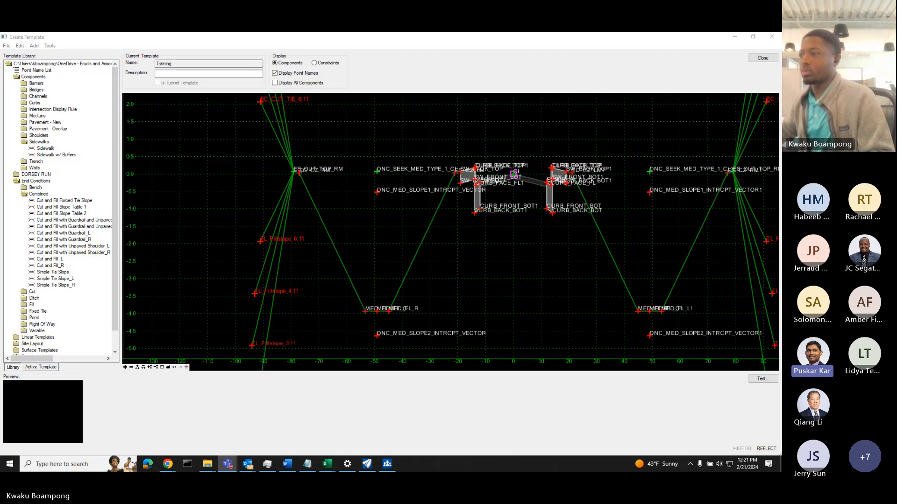
Collapse the Sidewalks, Components and End Conditions folders in the template library.
{"action": "scroll", "coordinate": [309, 195], "scroll_direction": "down", "scroll_amount": 2}
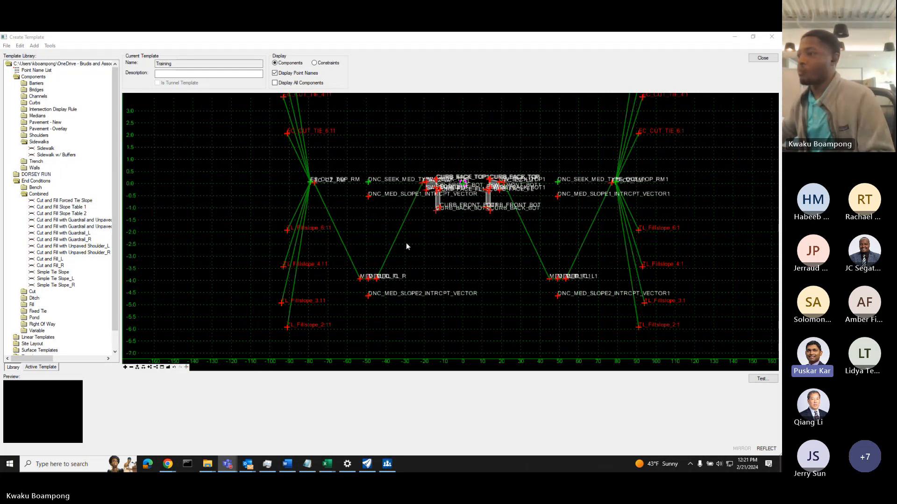
{"action": "middle_click_drag", "start_coordinate": [494, 241], "coordinate": [485, 269]}
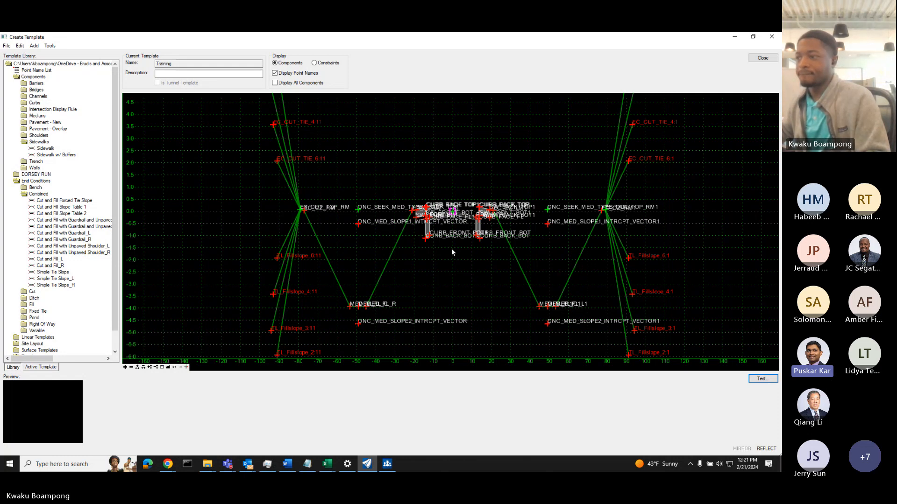
{"action": "middle_click_drag", "start_coordinate": [451, 252], "coordinate": [459, 273]}
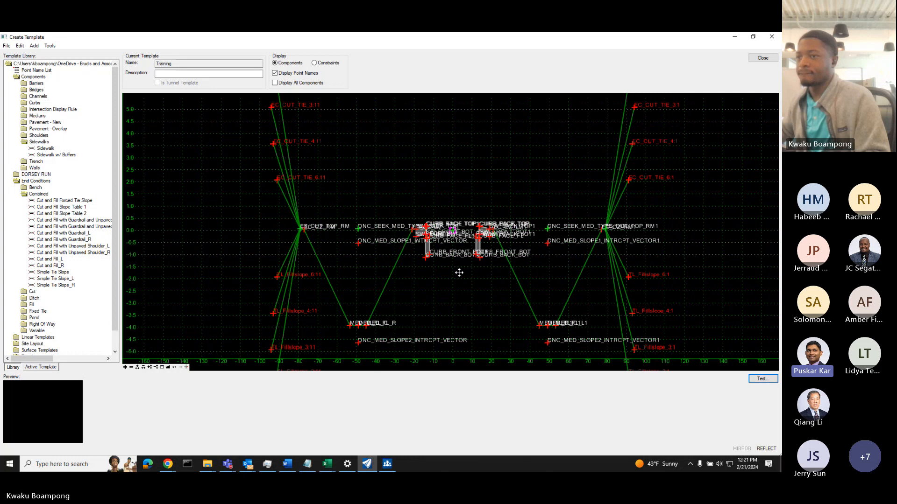
{"action": "double_click", "coordinate": [46, 142]}
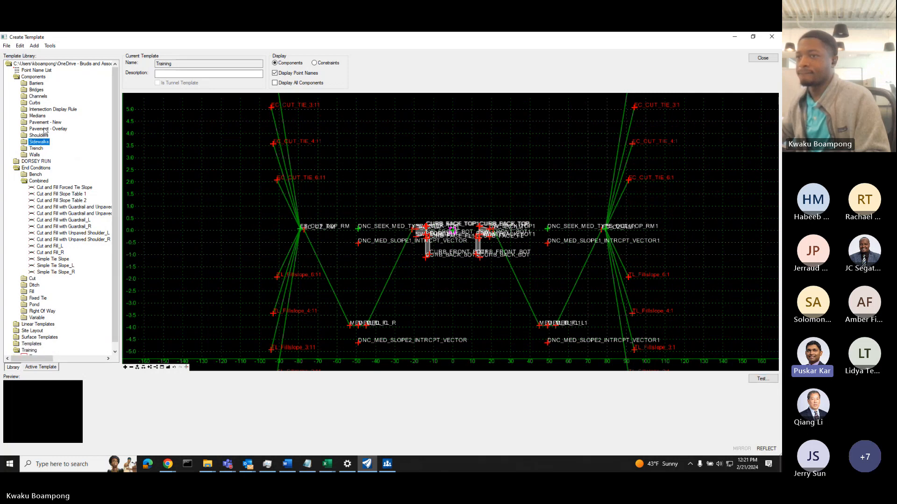
{"action": "double_click", "coordinate": [36, 77]}
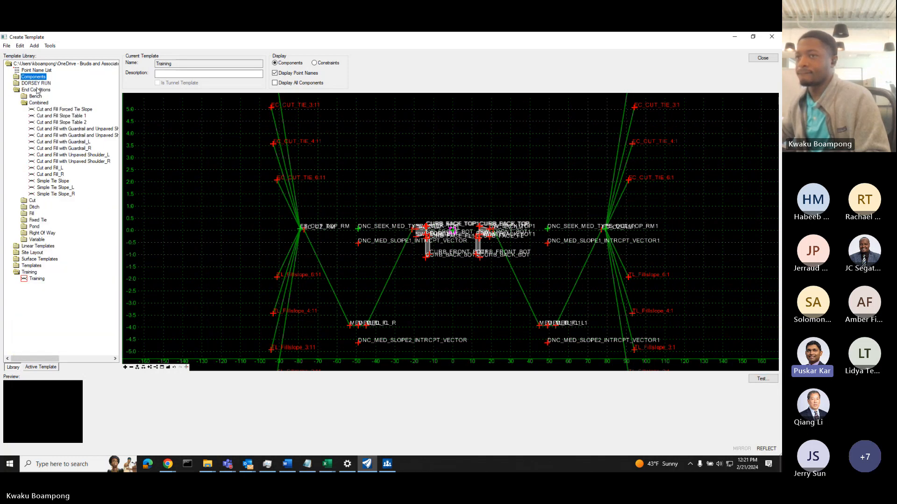
{"action": "double_click", "coordinate": [37, 90]}
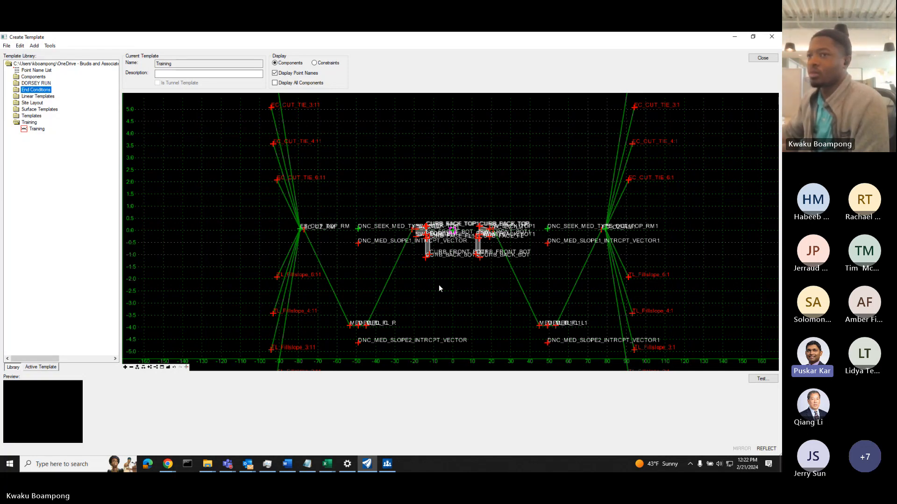
{"action": "scroll", "coordinate": [439, 288], "scroll_direction": "up", "scroll_amount": 1}
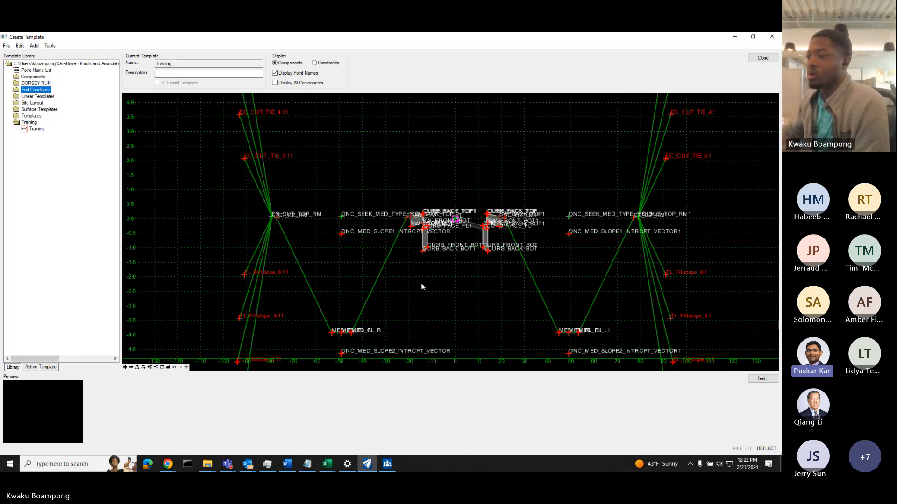
{"action": "scroll", "coordinate": [405, 280], "scroll_direction": "down", "scroll_amount": 2}
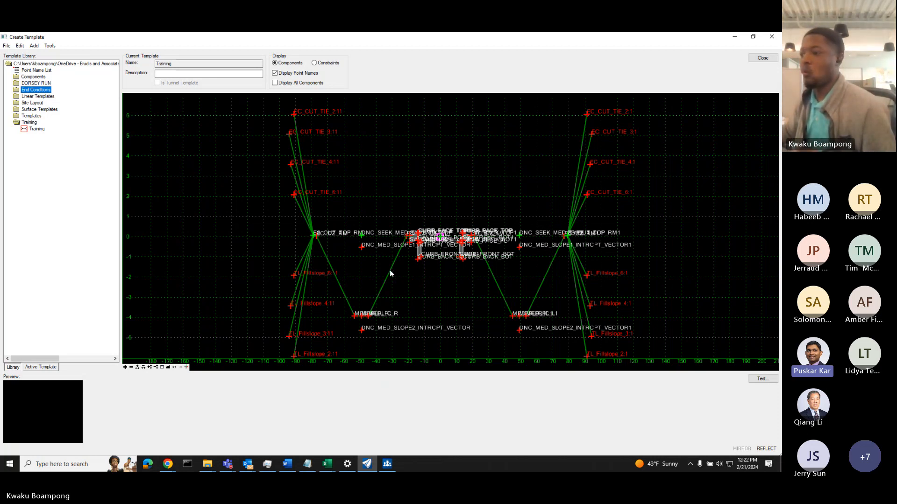
{"action": "mouse_move", "coordinate": [390, 271]}
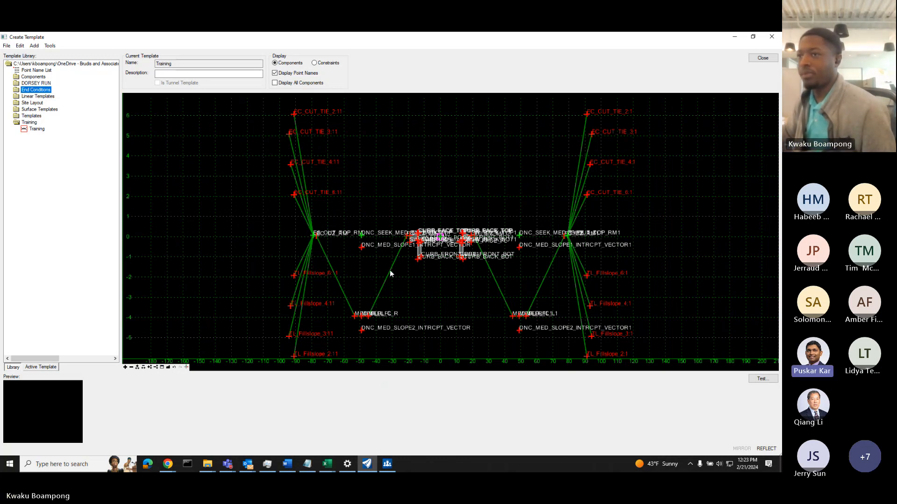
{"action": "scroll", "coordinate": [326, 237], "scroll_direction": "up", "scroll_amount": 5}
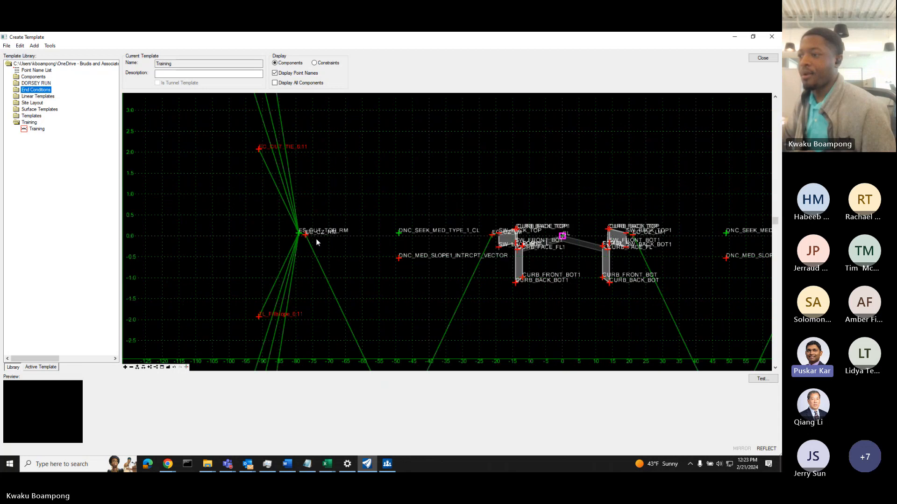
{"action": "right_click", "coordinate": [288, 229]}
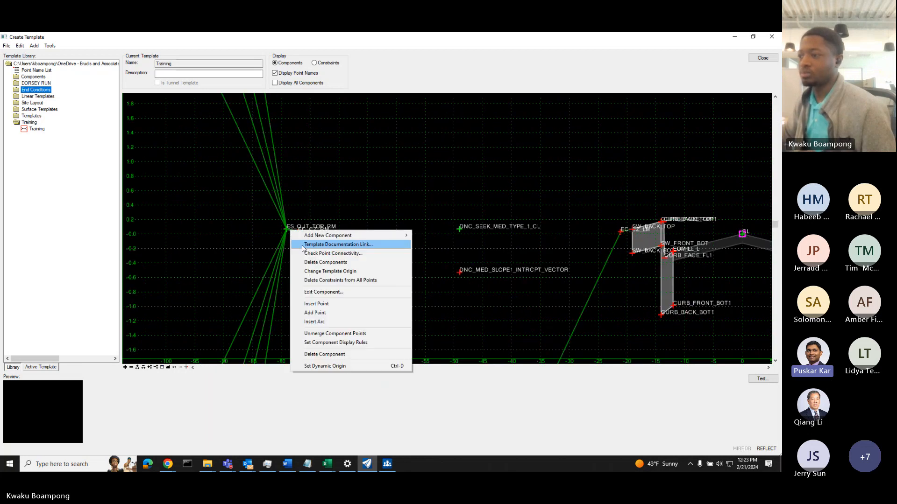
{"action": "left_click", "coordinate": [276, 221]}
{"action": "scroll", "coordinate": [303, 216], "scroll_direction": "down", "scroll_amount": 3}
{"action": "right_click", "coordinate": [294, 210]}
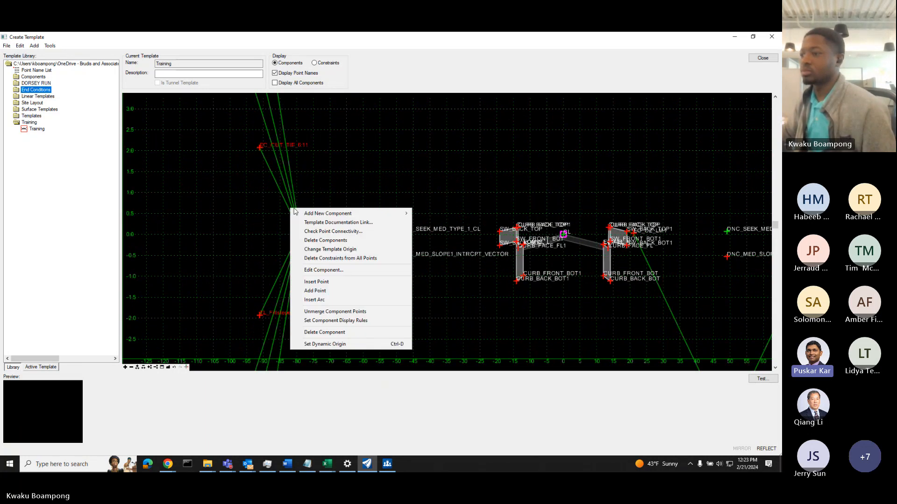
{"action": "left_click", "coordinate": [319, 197]}
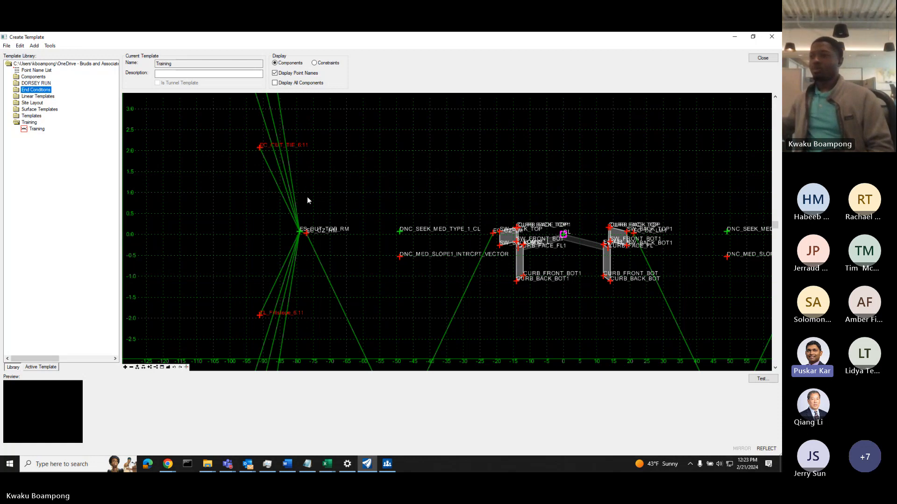
{"action": "scroll", "coordinate": [319, 217], "scroll_direction": "down", "scroll_amount": 2}
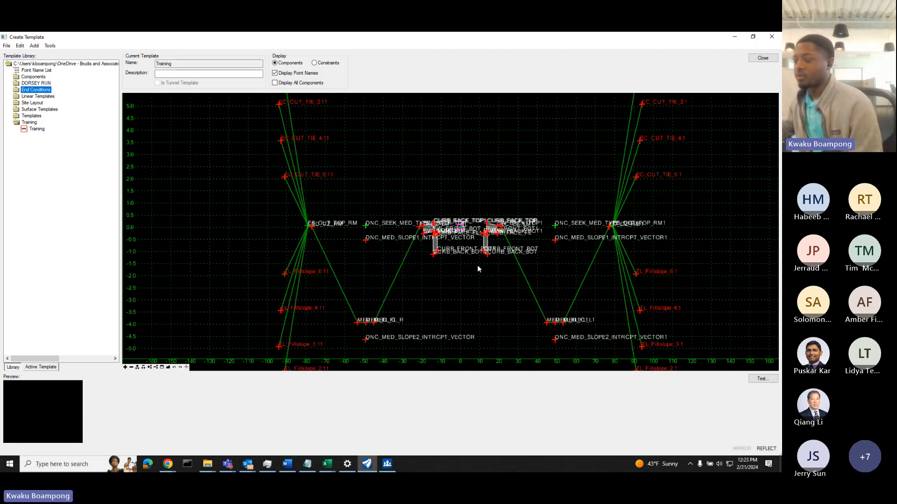
{"action": "scroll", "coordinate": [485, 233], "scroll_direction": "up", "scroll_amount": 2}
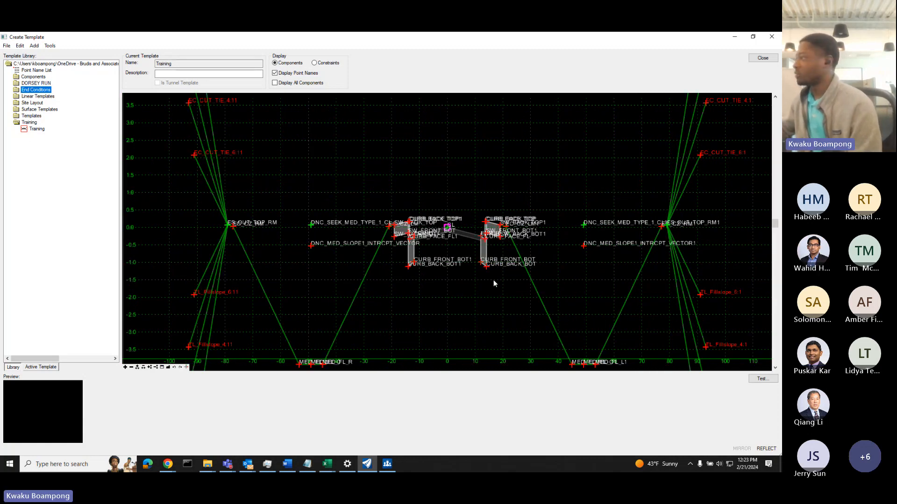
{"action": "scroll", "coordinate": [448, 237], "scroll_direction": "down", "scroll_amount": 2}
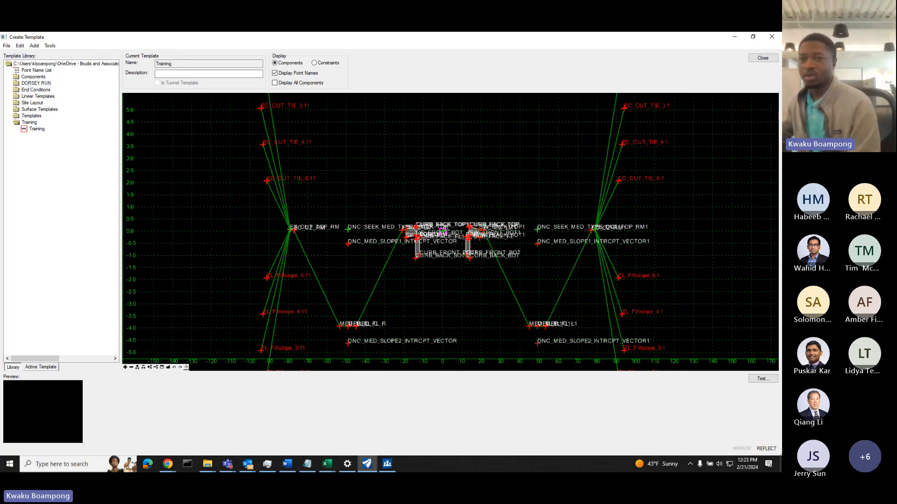
{"action": "scroll", "coordinate": [471, 203], "scroll_direction": "up", "scroll_amount": 2}
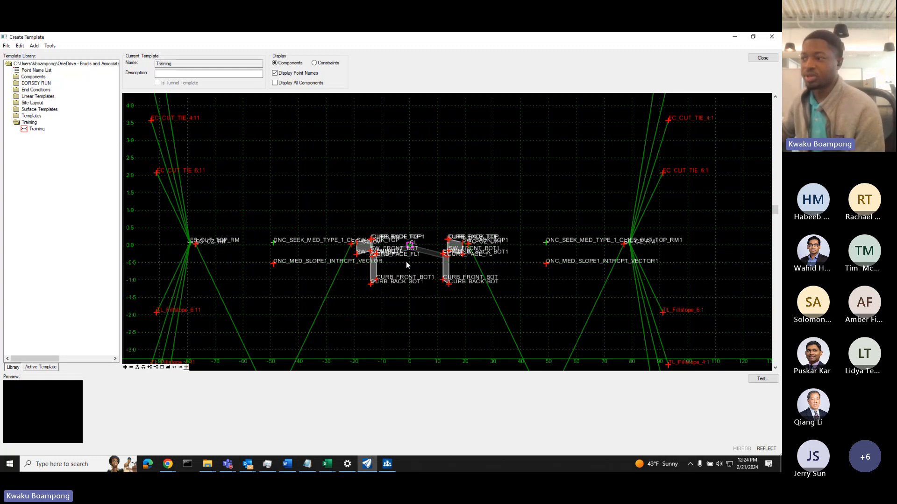
{"action": "scroll", "coordinate": [370, 251], "scroll_direction": "up", "scroll_amount": 3}
{"action": "scroll", "coordinate": [338, 248], "scroll_direction": "down", "scroll_amount": 4}
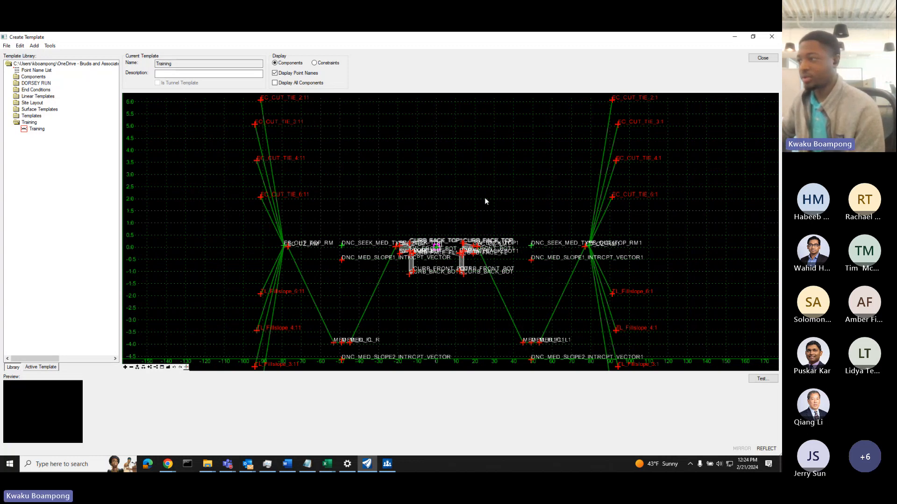
{"action": "scroll", "coordinate": [484, 198], "scroll_direction": "up", "scroll_amount": 2}
{"action": "scroll", "coordinate": [416, 226], "scroll_direction": "up", "scroll_amount": 2}
{"action": "scroll", "coordinate": [395, 243], "scroll_direction": "up", "scroll_amount": 1}
{"action": "right_click", "coordinate": [396, 235]}
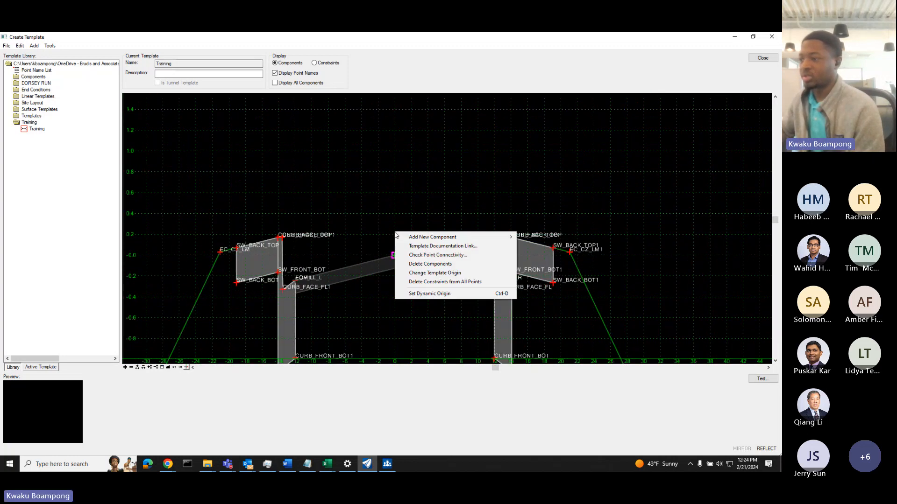
{"action": "mouse_move", "coordinate": [462, 237]}
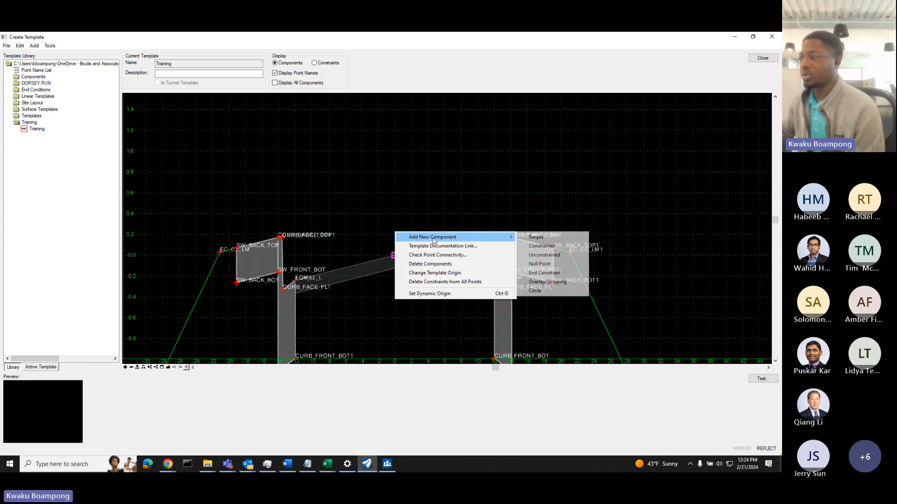
{"action": "left_click", "coordinate": [540, 264]}
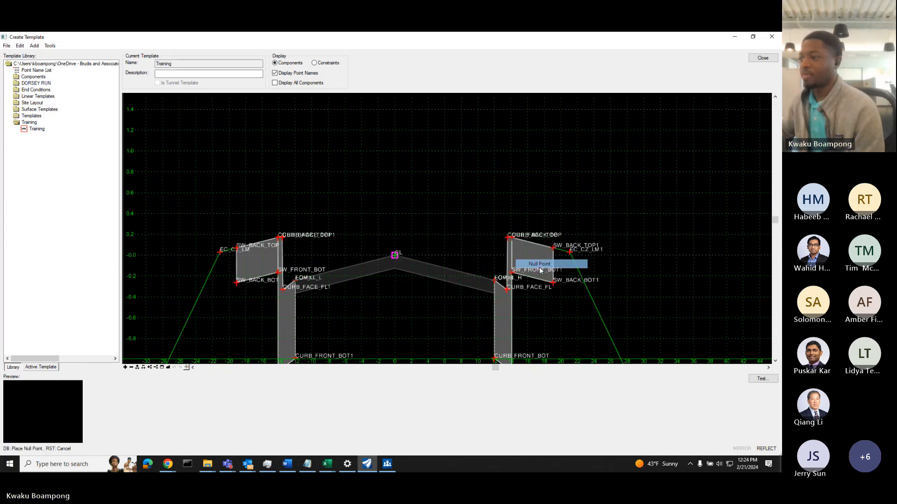
{"action": "scroll", "coordinate": [432, 221], "scroll_direction": "down", "scroll_amount": 1}
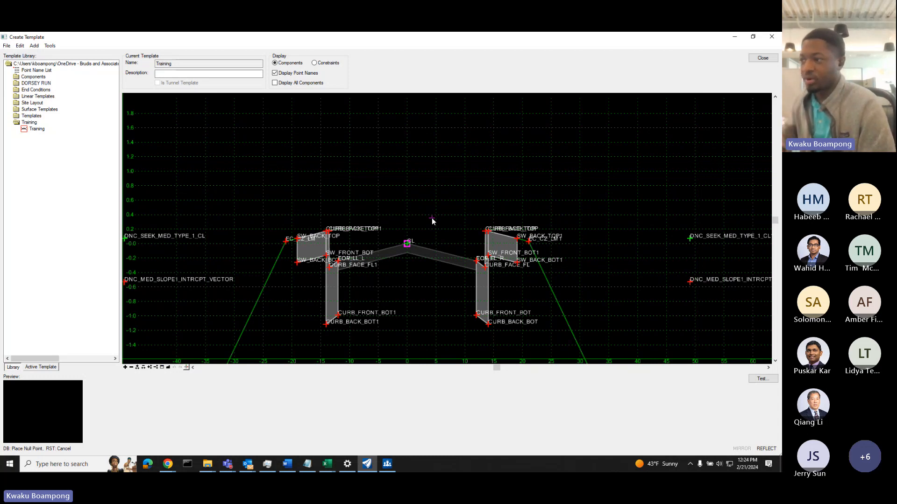
{"action": "left_click", "coordinate": [409, 228]}
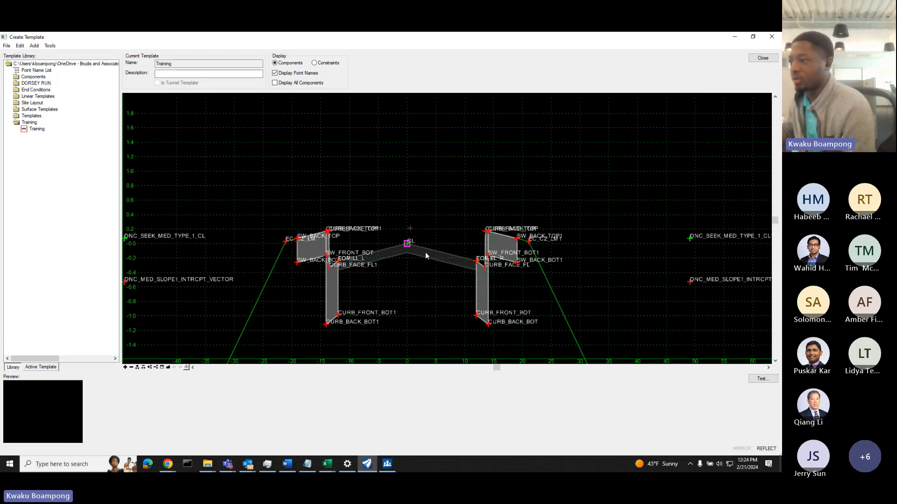
{"action": "right_click", "coordinate": [406, 225]}
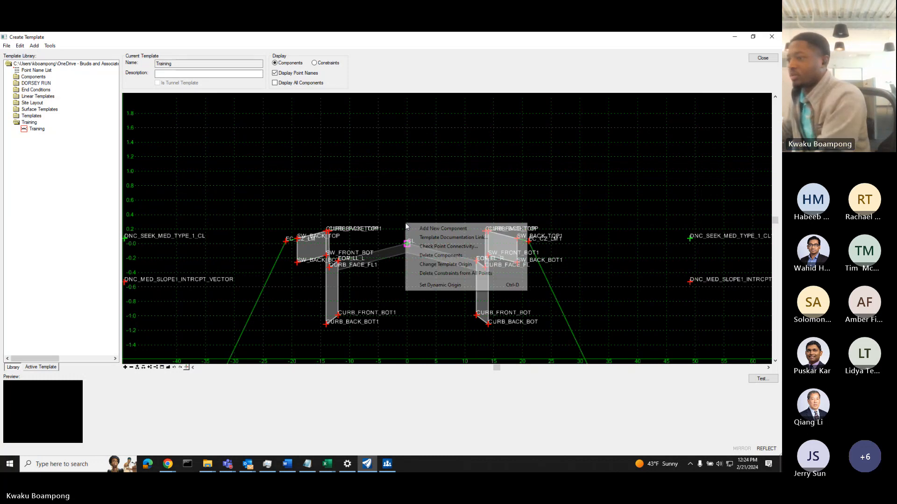
{"action": "left_click", "coordinate": [427, 212]}
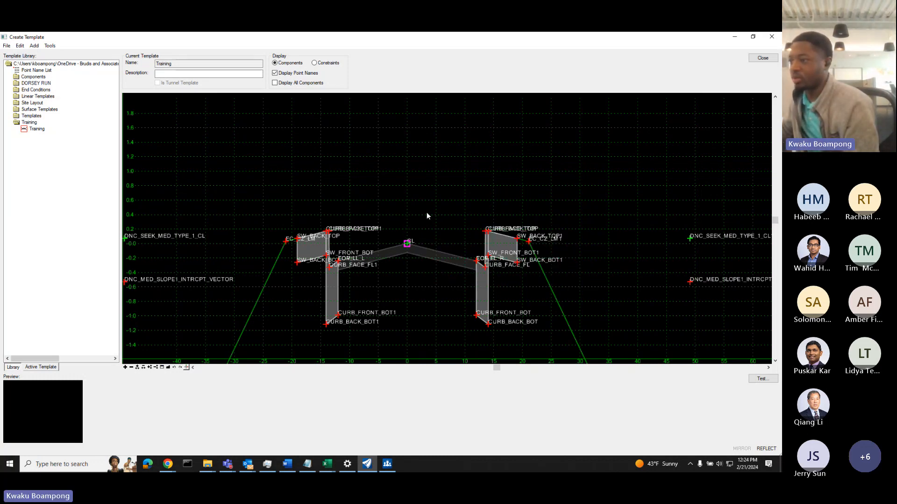
Add a null point directly above the CL point, at offset 0 and elevation about 0.3.
{"action": "right_click", "coordinate": [409, 215]}
{"action": "mouse_move", "coordinate": [434, 218]}
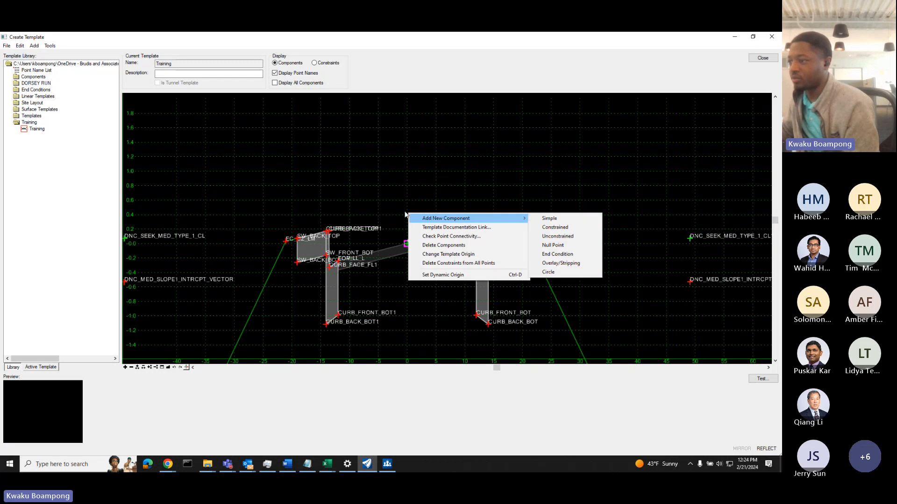
{"action": "left_click", "coordinate": [555, 246]}
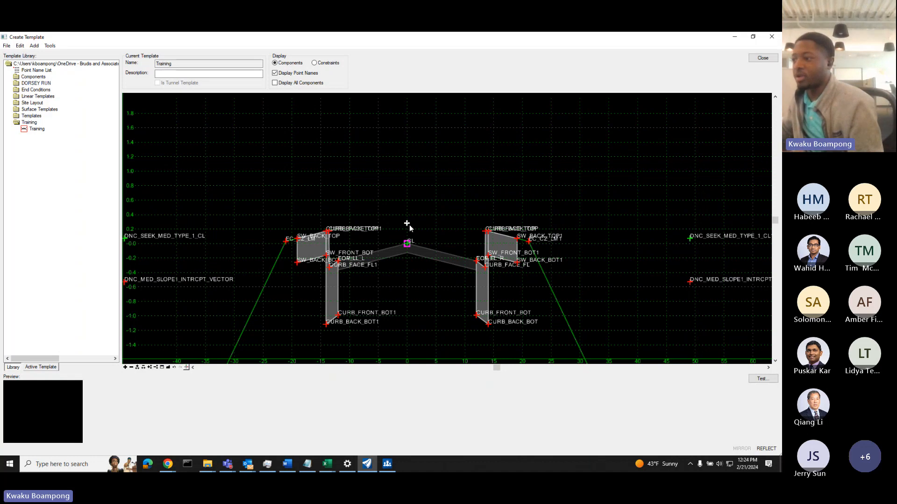
Name the null point above CL NO_DITCH_RT_ON=1 in its point properties and copy that name.
{"action": "scroll", "coordinate": [409, 251], "scroll_direction": "up", "scroll_amount": 1}
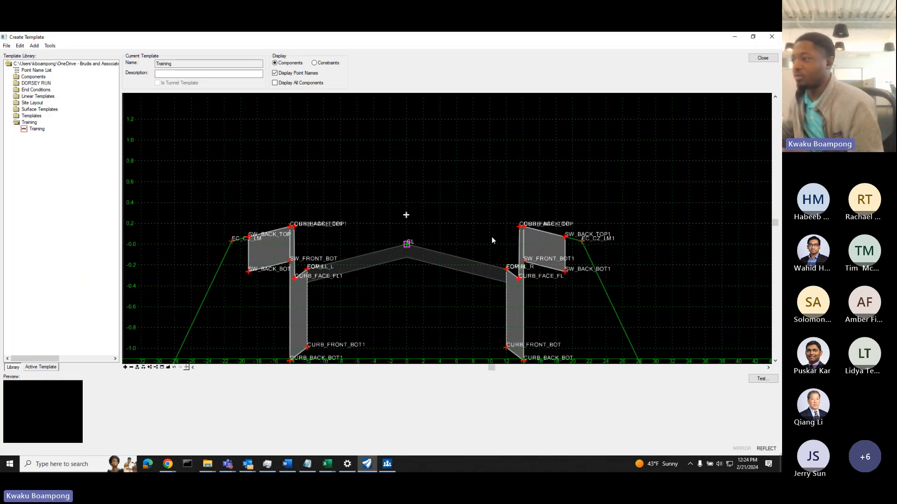
{"action": "scroll", "coordinate": [491, 237], "scroll_direction": "down", "scroll_amount": 1}
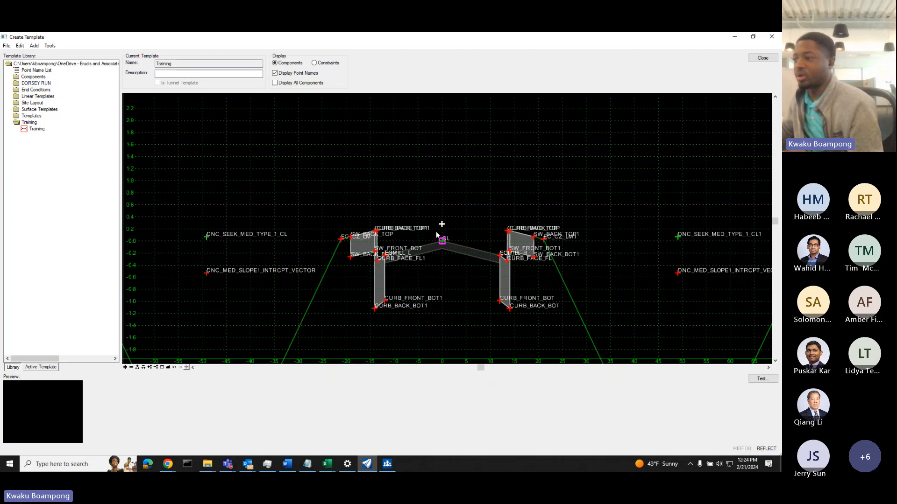
{"action": "scroll", "coordinate": [436, 233], "scroll_direction": "up", "scroll_amount": 1}
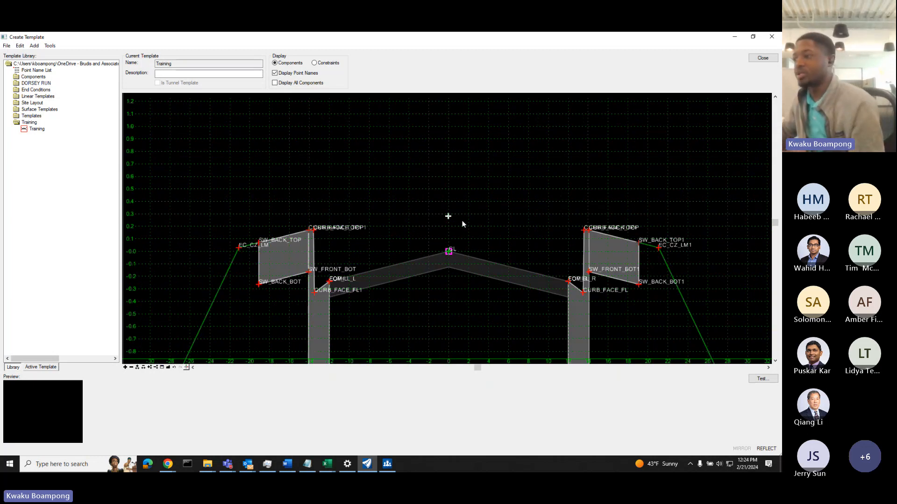
{"action": "double_click", "coordinate": [449, 217]}
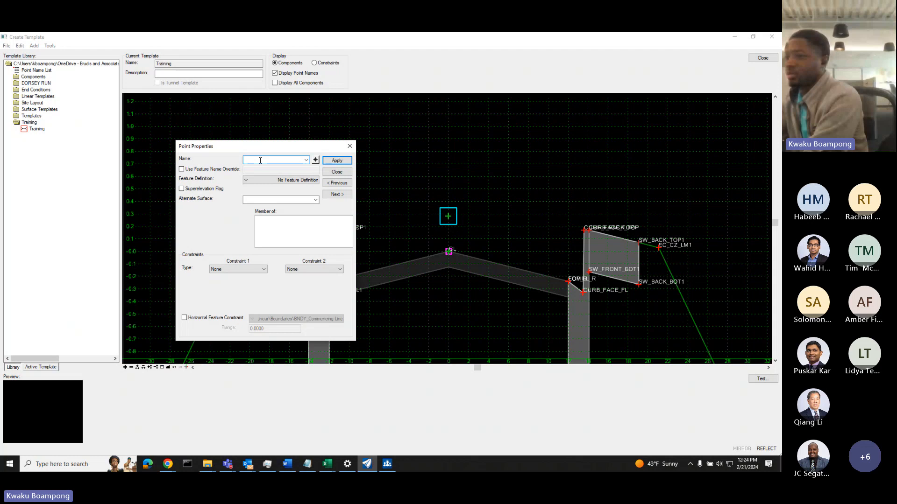
{"action": "type", "text": "NO"}
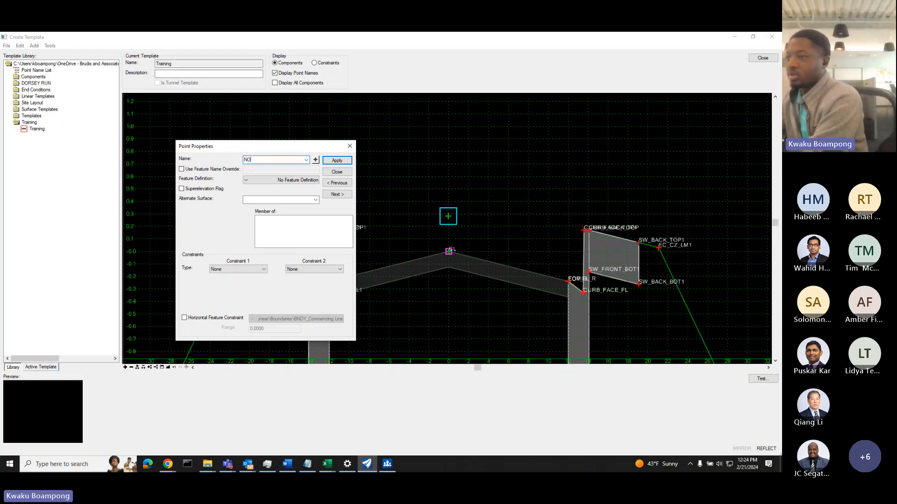
{"action": "type", "text": "_DITCH-"}
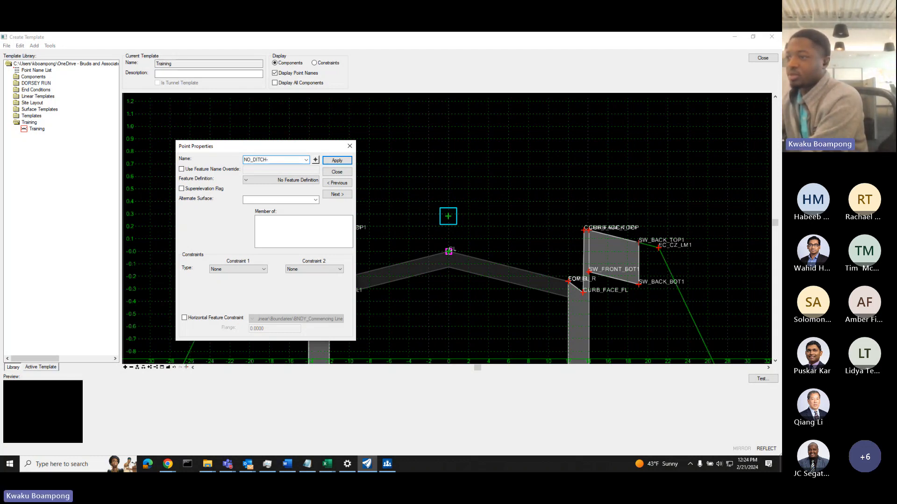
{"action": "key", "text": "BackSpace"}
{"action": "type", "text": "_RT_O"}
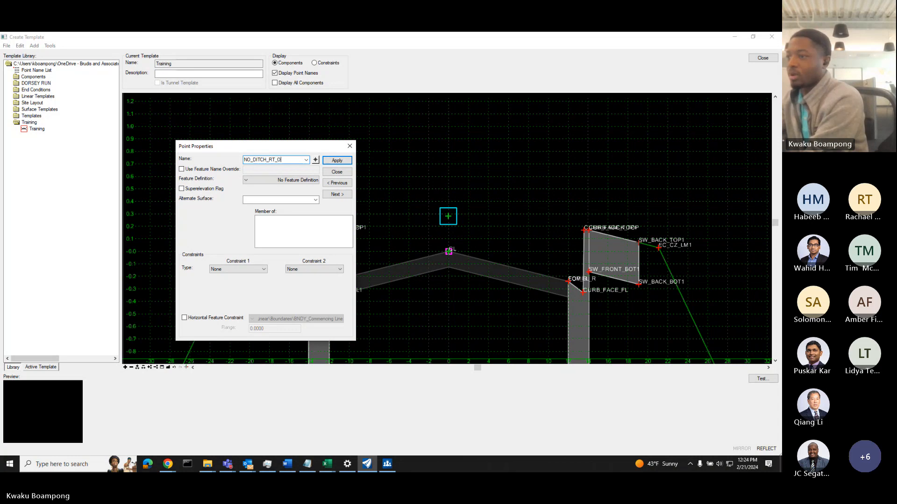
{"action": "type", "text": "N=1"}
{"action": "key", "text": "Return"}
{"action": "key", "text": "ctrl+c"}
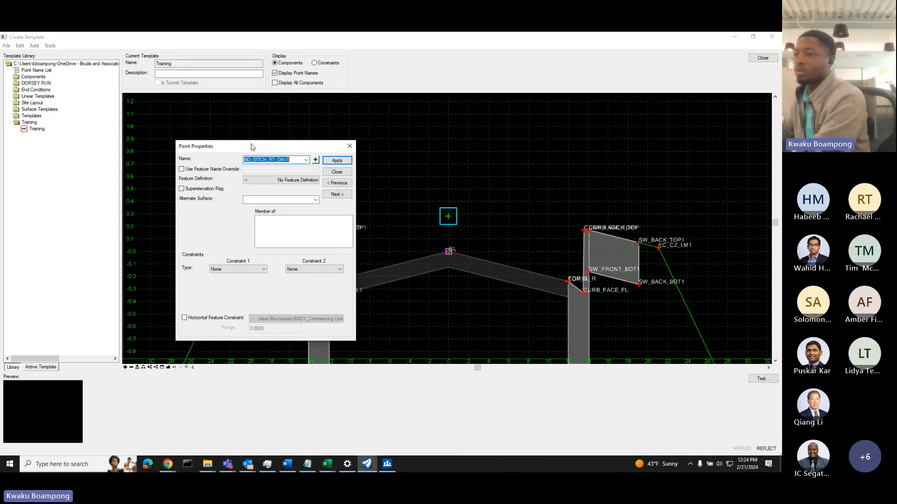
Constrain the NO_DITCH_RT_ON=1 point horizontally and vertically, with CL as the parent of both constraints.
{"action": "left_click", "coordinate": [264, 269]}
{"action": "left_click", "coordinate": [219, 283]}
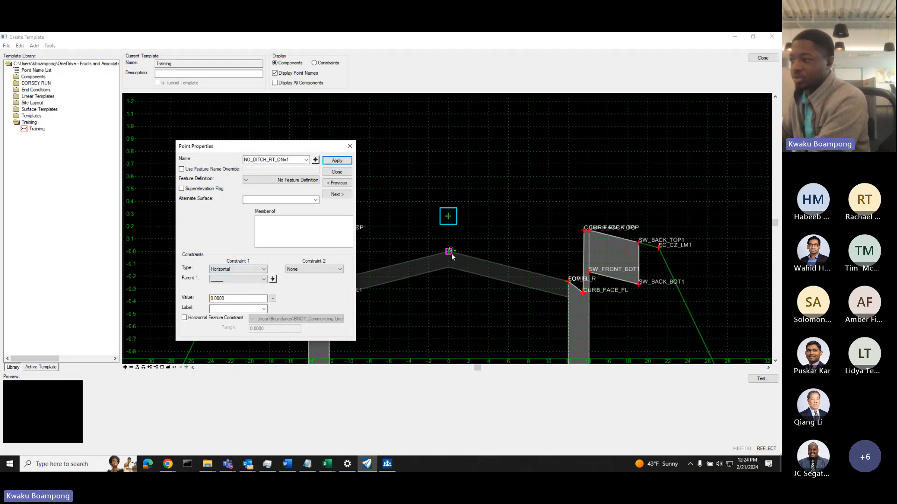
{"action": "left_click", "coordinate": [238, 279]}
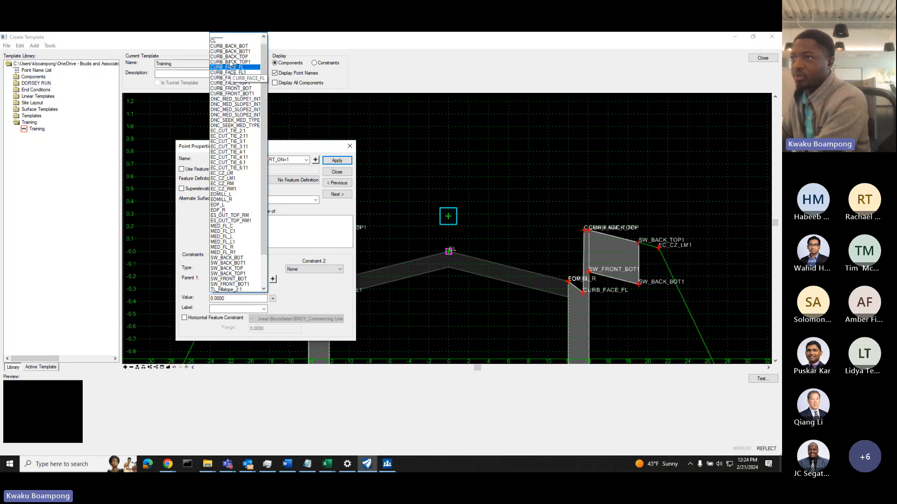
{"action": "left_click", "coordinate": [229, 41]}
{"action": "left_click", "coordinate": [304, 270]}
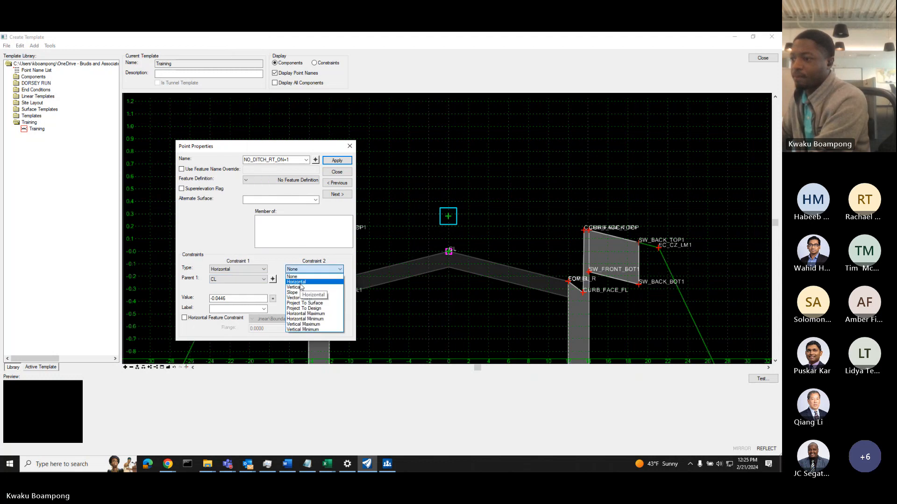
{"action": "left_click", "coordinate": [299, 288]}
{"action": "left_click", "coordinate": [314, 279]}
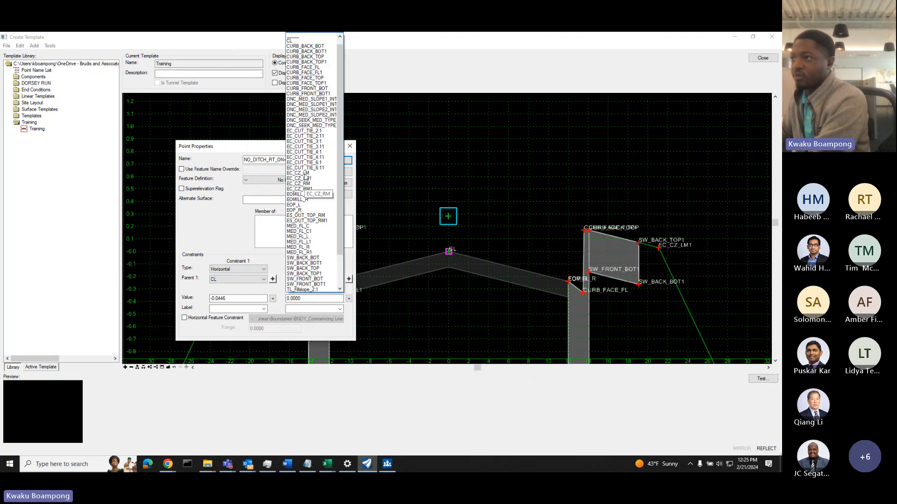
{"action": "left_click", "coordinate": [308, 36]}
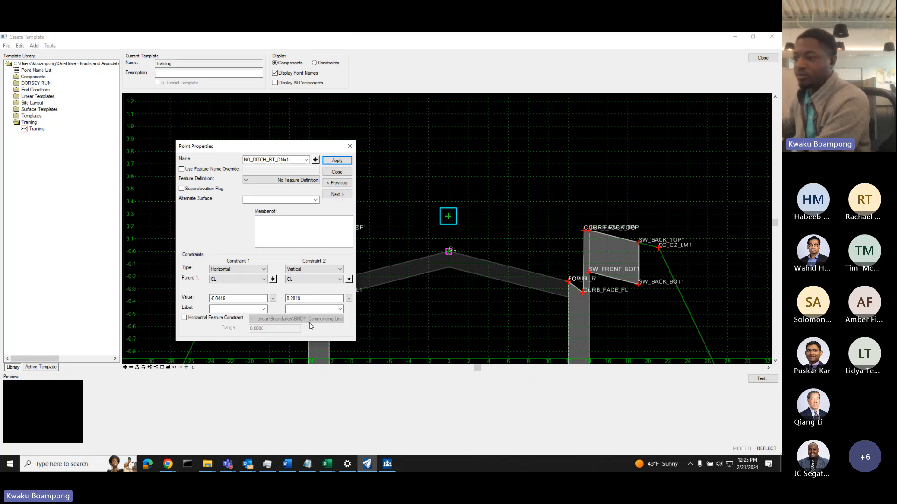
Set the point's horizontal constraint value to 0 and label that constraint NO_DITCH_RT_ON=1.
{"action": "left_click", "coordinate": [230, 298]}
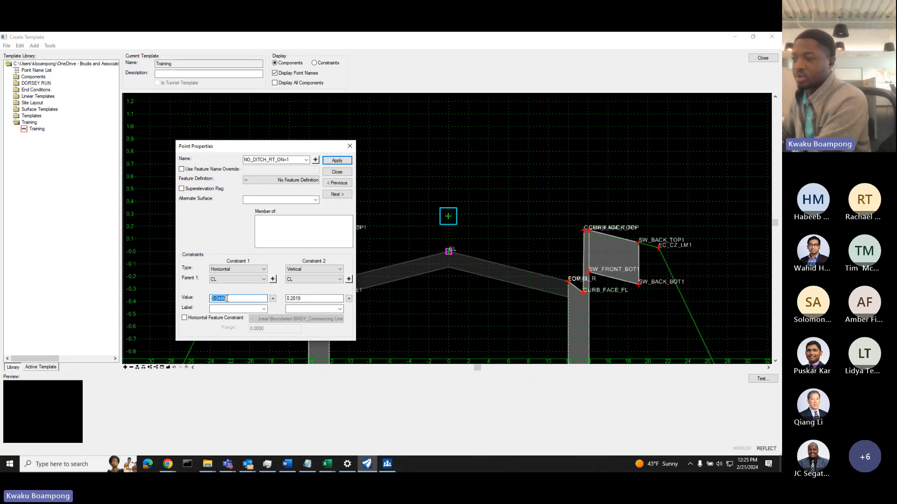
{"action": "left_click_drag", "start_coordinate": [229, 300], "coordinate": [208, 299]}
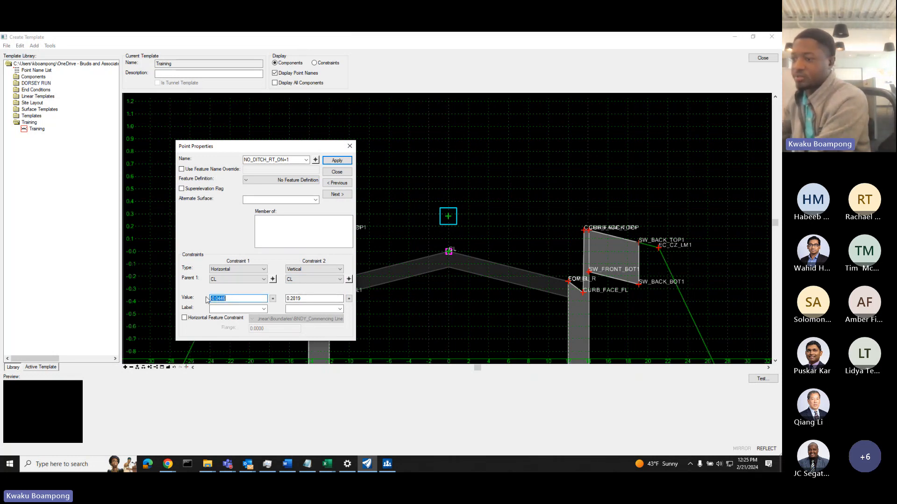
{"action": "type", "text": "0"}
{"action": "left_click", "coordinate": [223, 309]}
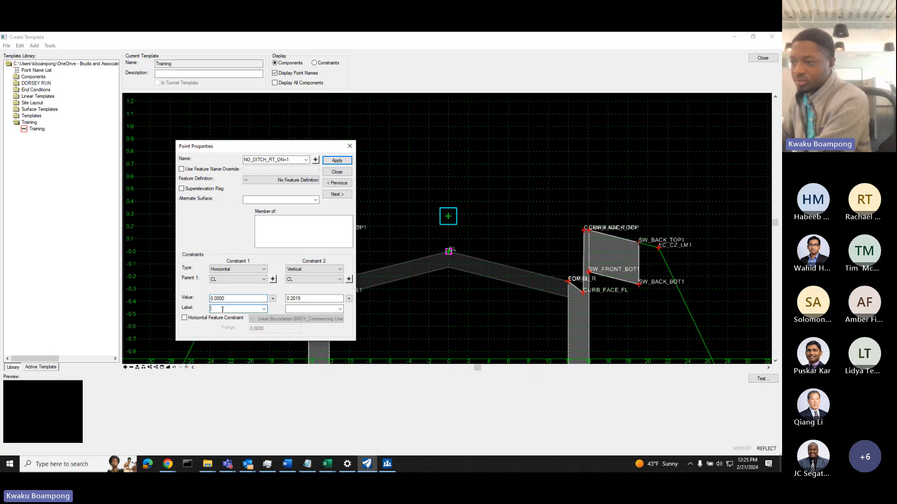
{"action": "key", "text": "ctrl+v"}
Set the point's vertical constraint value to 0.5 and apply the point properties.
{"action": "double_click", "coordinate": [311, 301]}
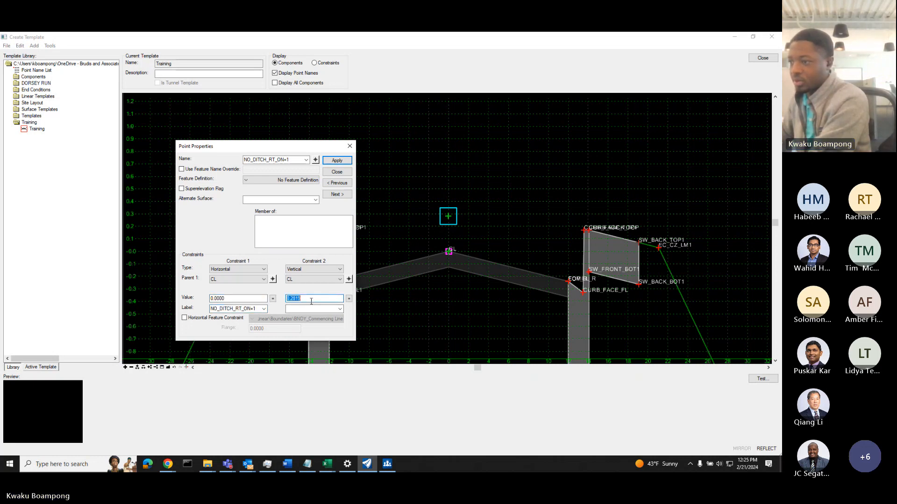
{"action": "left_click", "coordinate": [312, 301]}
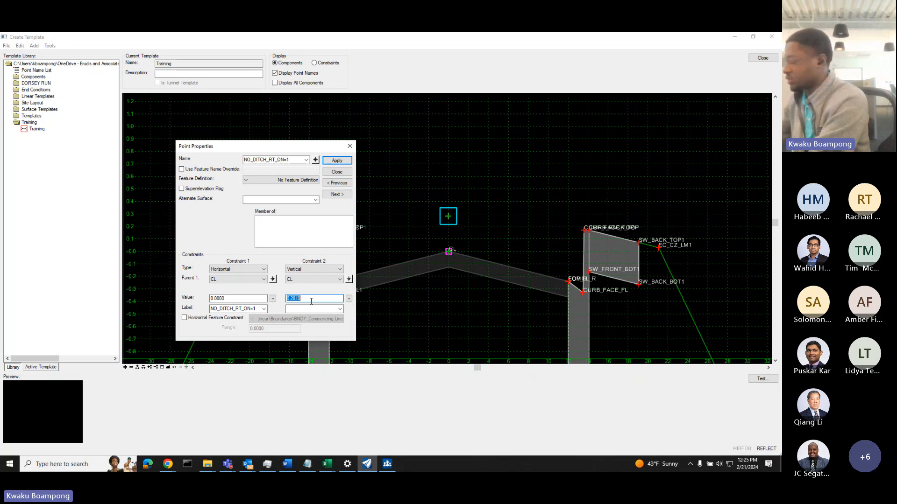
{"action": "left_click", "coordinate": [337, 160]}
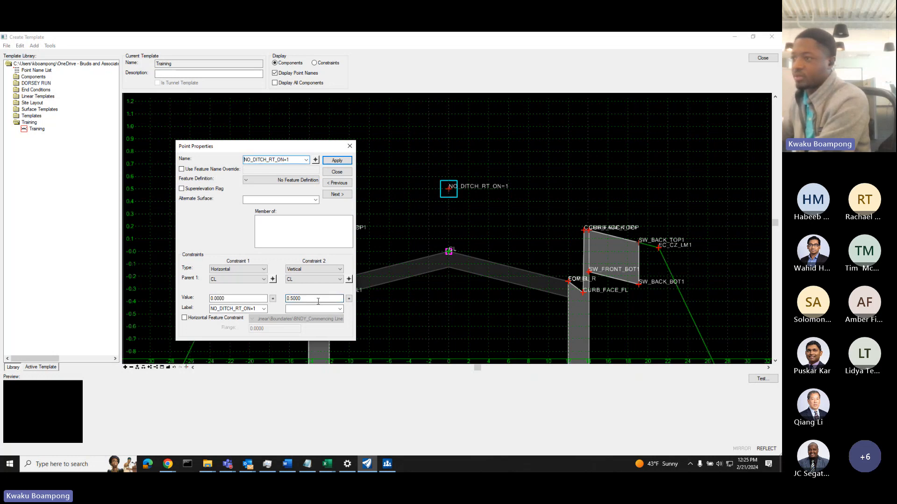
{"action": "left_click", "coordinate": [335, 172]}
{"action": "scroll", "coordinate": [571, 251], "scroll_direction": "down", "scroll_amount": 2}
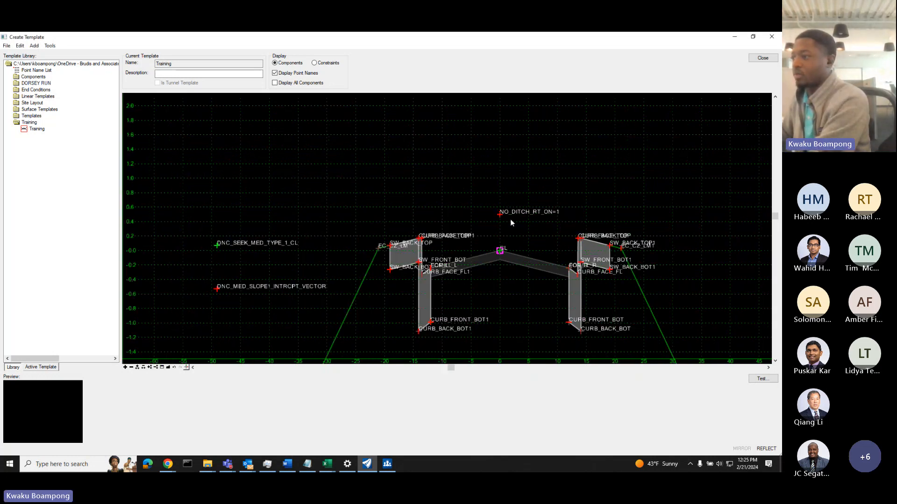
{"action": "scroll", "coordinate": [503, 223], "scroll_direction": "down", "scroll_amount": 2}
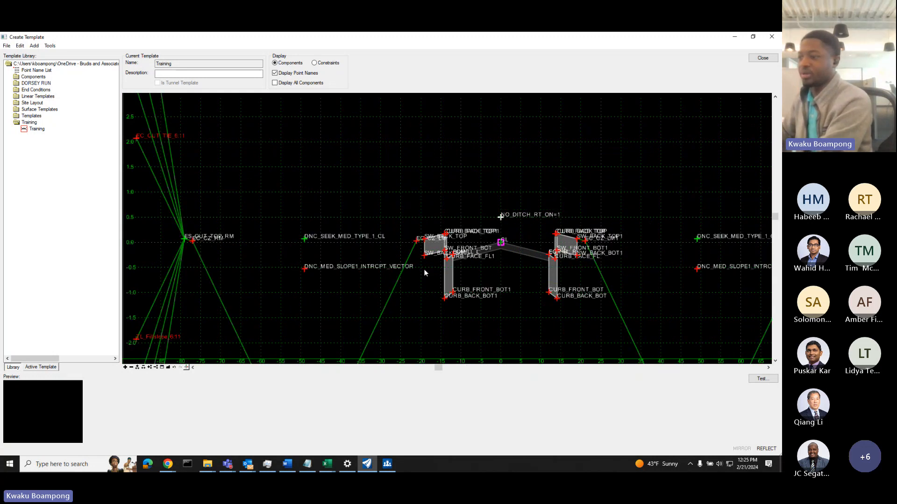
{"action": "scroll", "coordinate": [424, 269], "scroll_direction": "down", "scroll_amount": 2}
{"action": "double_click", "coordinate": [396, 304]}
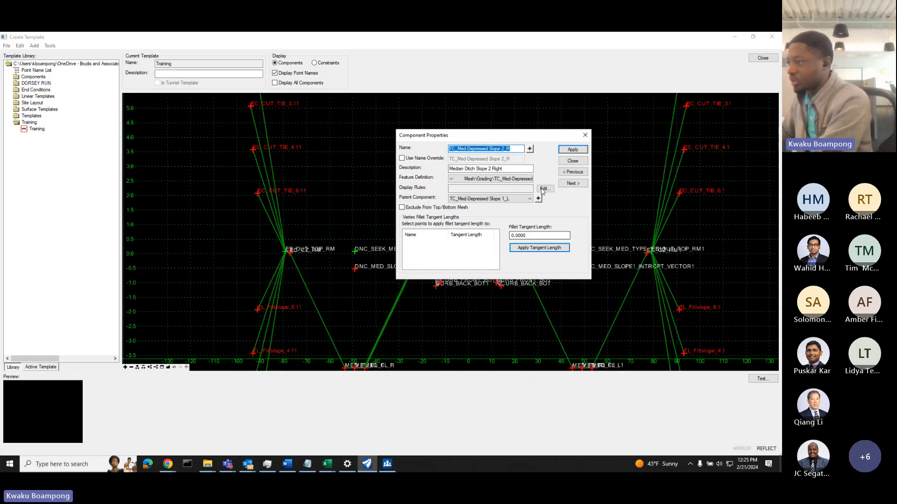
{"action": "left_click_drag", "start_coordinate": [520, 137], "coordinate": [384, 130]}
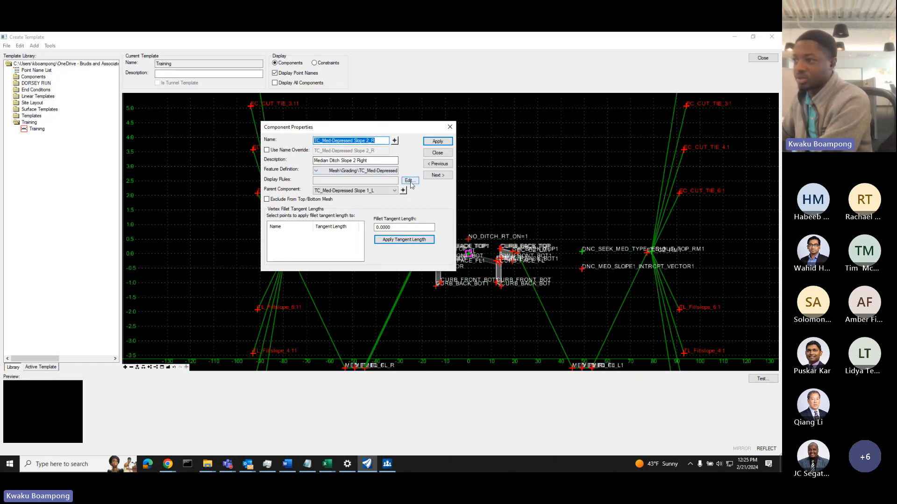
{"action": "left_click", "coordinate": [435, 152]}
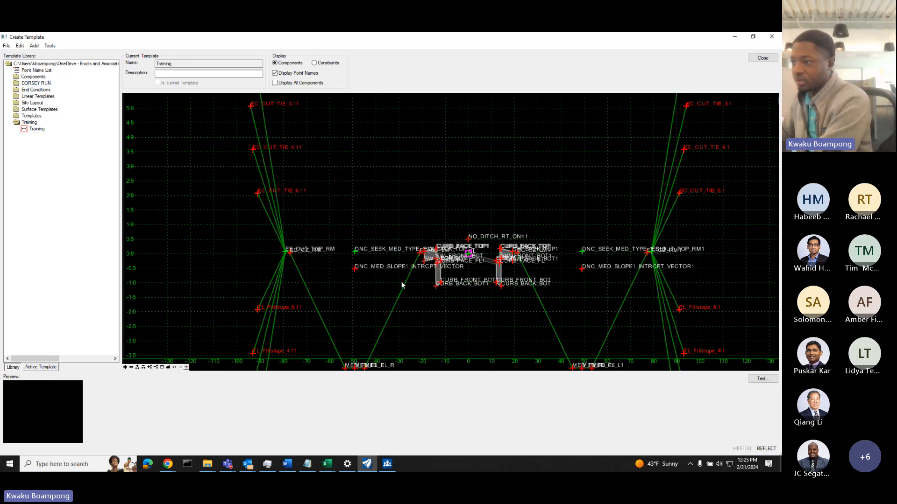
Open the display rule conditional expression for the TC_Med-Depressed Slope 2_R component and enlarge its window to show the full rules.
{"action": "double_click", "coordinate": [402, 282]}
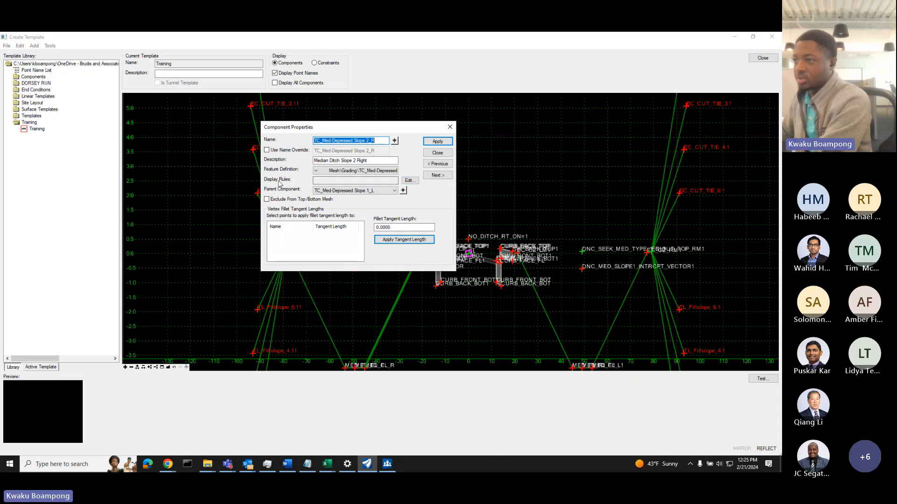
{"action": "left_click", "coordinate": [409, 181]}
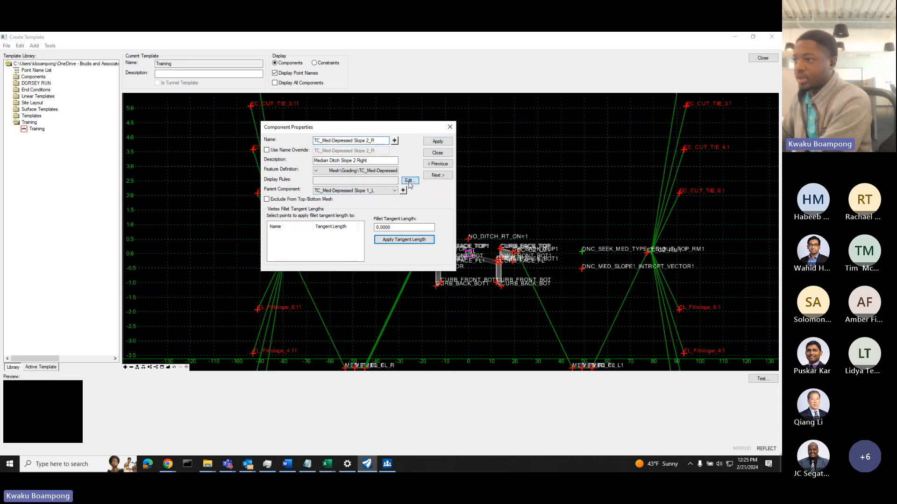
{"action": "left_click_drag", "start_coordinate": [348, 156], "coordinate": [308, 95]}
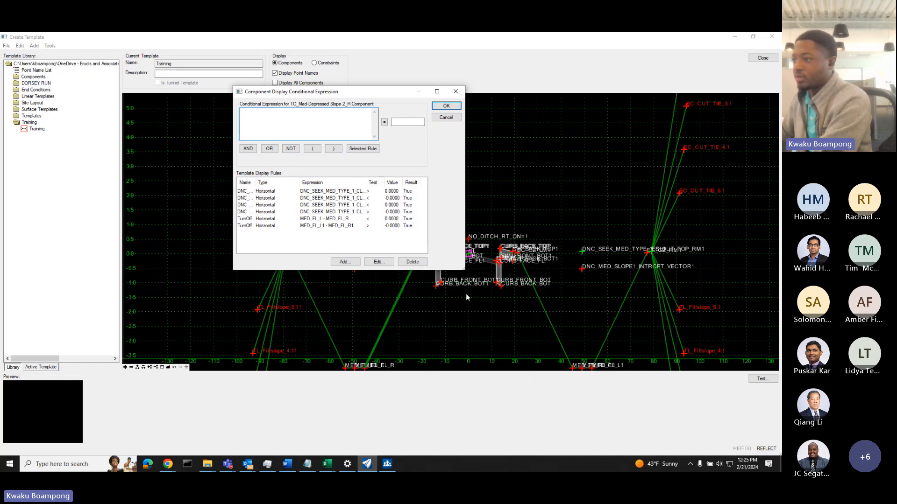
{"action": "left_click_drag", "start_coordinate": [464, 272], "coordinate": [633, 296]}
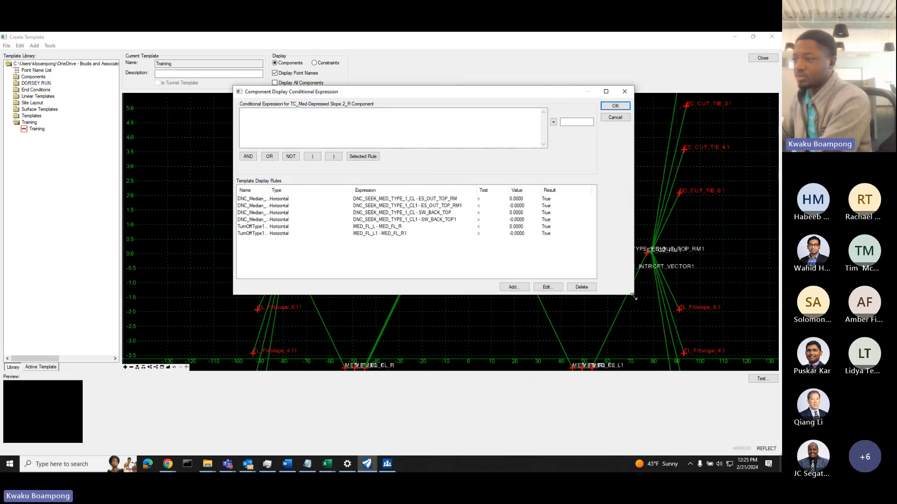
Add a display rule named NO_DITCH_RT_ON=1 with the type Horizontal.
{"action": "left_click", "coordinate": [519, 290]}
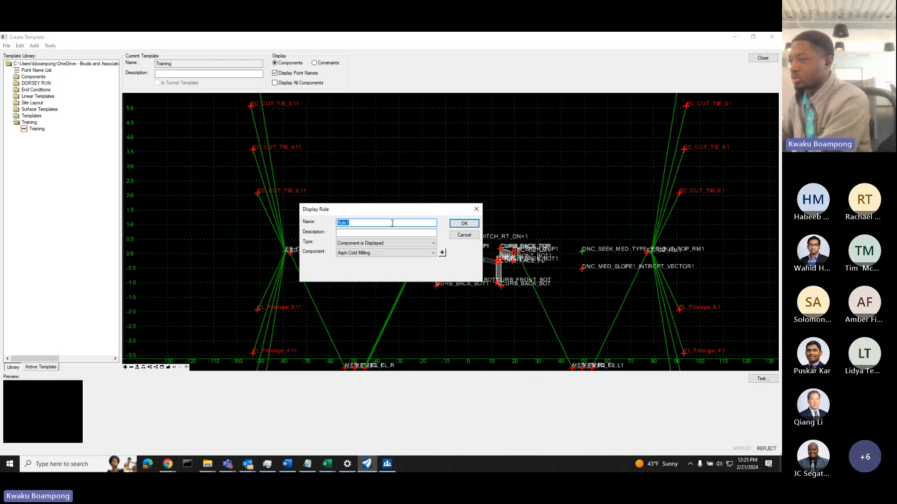
{"action": "left_click_drag", "start_coordinate": [401, 214], "coordinate": [320, 201]}
{"action": "scroll", "coordinate": [467, 228], "scroll_direction": "up", "scroll_amount": 4}
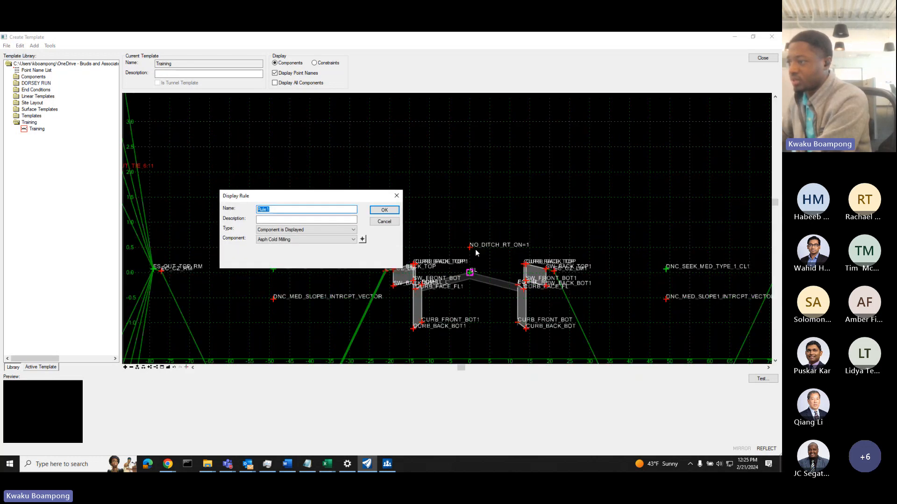
{"action": "key", "text": "ctrl+v"}
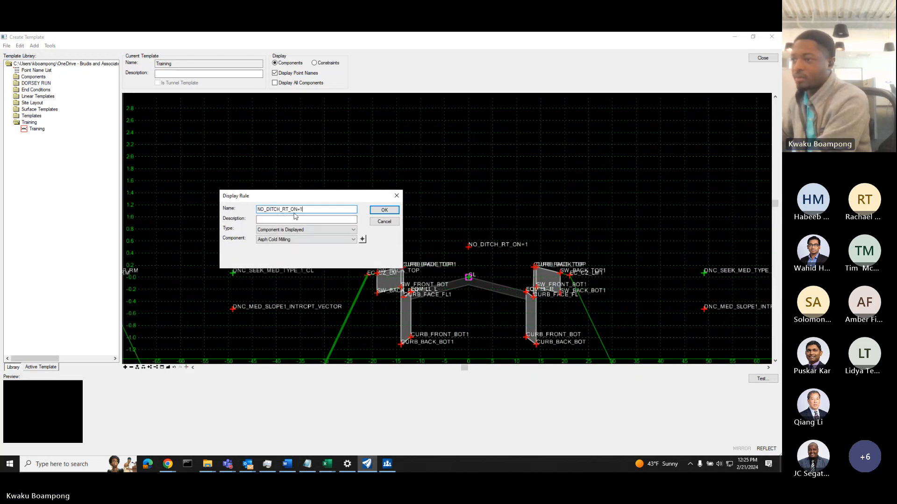
{"action": "left_click", "coordinate": [318, 230]}
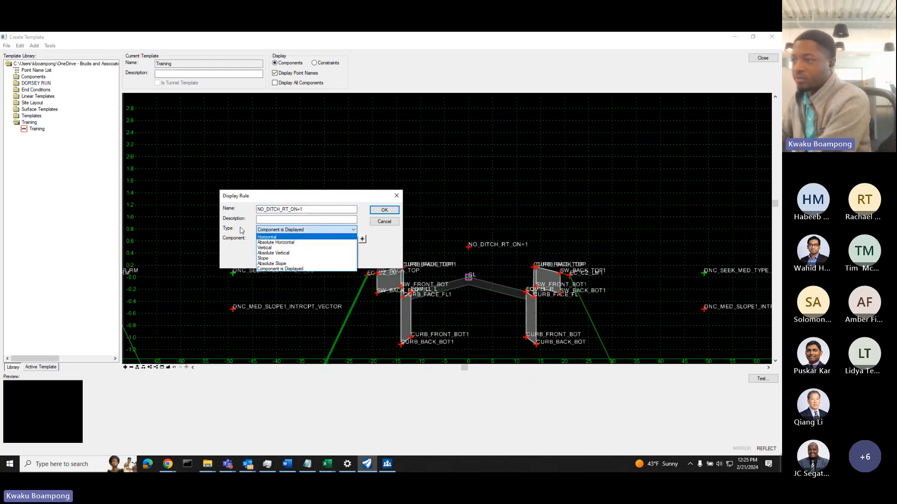
{"action": "left_click", "coordinate": [269, 237]}
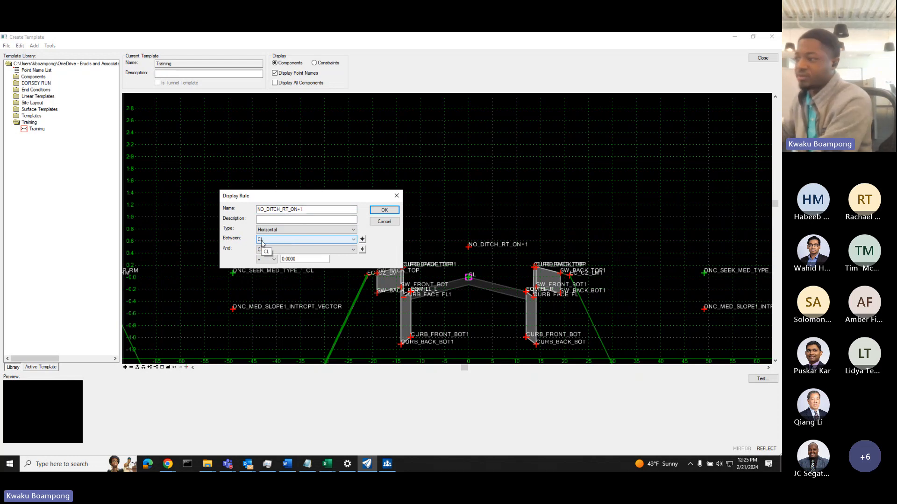
Define the NO_DITCH_RT_ON=1 display rule between point NO_DITCH_RT_ON=1 and CL with the test equal to 1 and confirm it.
{"action": "scroll", "coordinate": [477, 273], "scroll_direction": "up", "scroll_amount": 2}
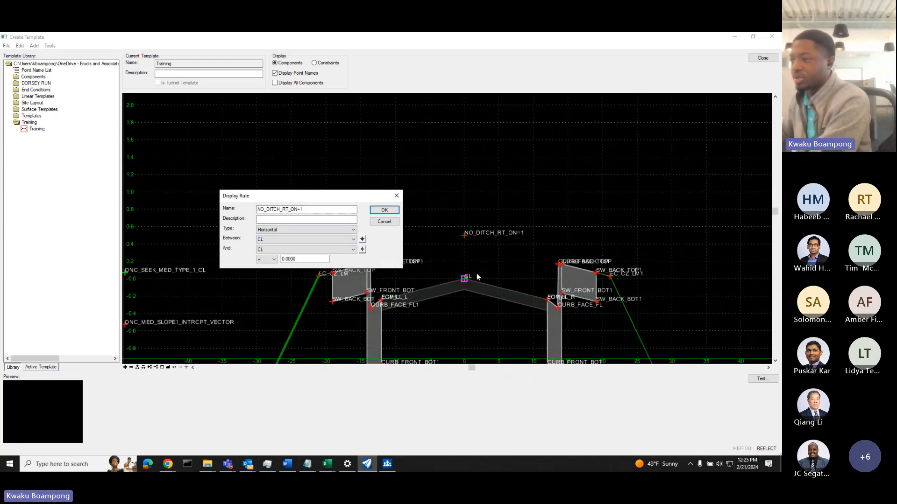
{"action": "left_click", "coordinate": [280, 240]}
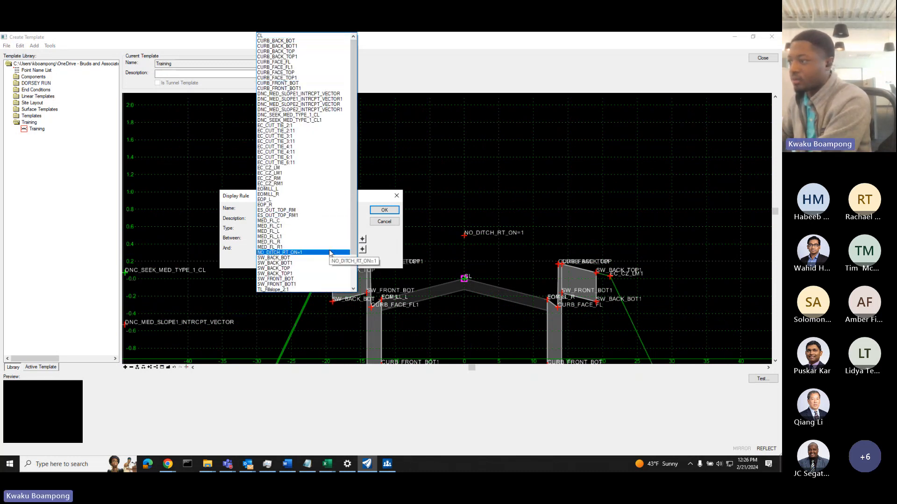
{"action": "left_click", "coordinate": [297, 253]}
{"action": "left_click", "coordinate": [297, 252]}
{"action": "left_click", "coordinate": [296, 252]}
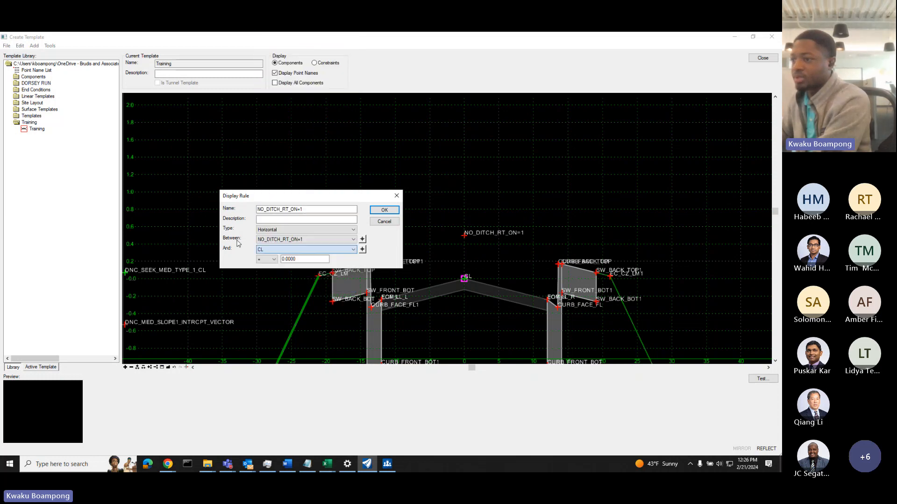
{"action": "left_click", "coordinate": [302, 259]}
{"action": "double_click", "coordinate": [301, 259]}
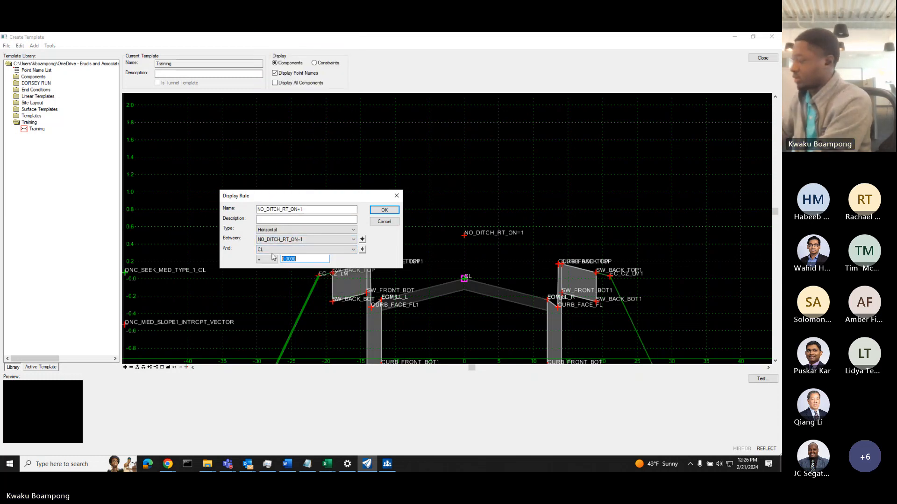
{"action": "type", "text": "1"}
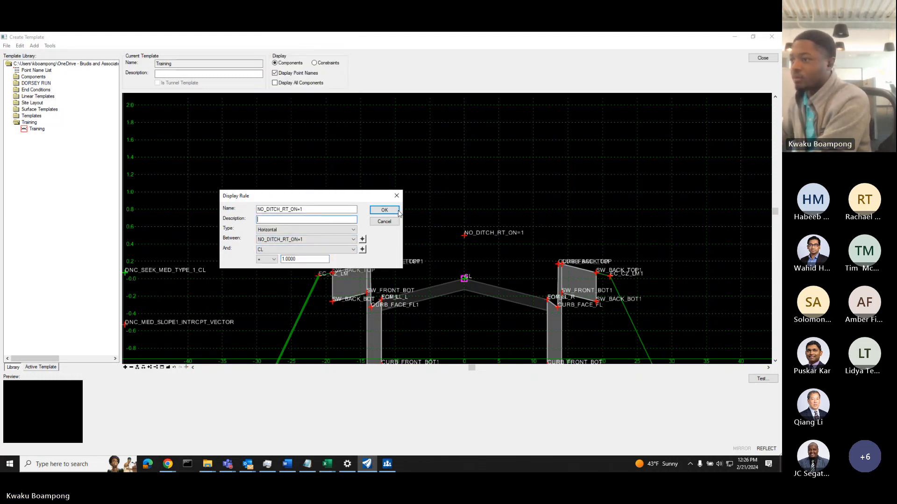
{"action": "left_click", "coordinate": [396, 211]}
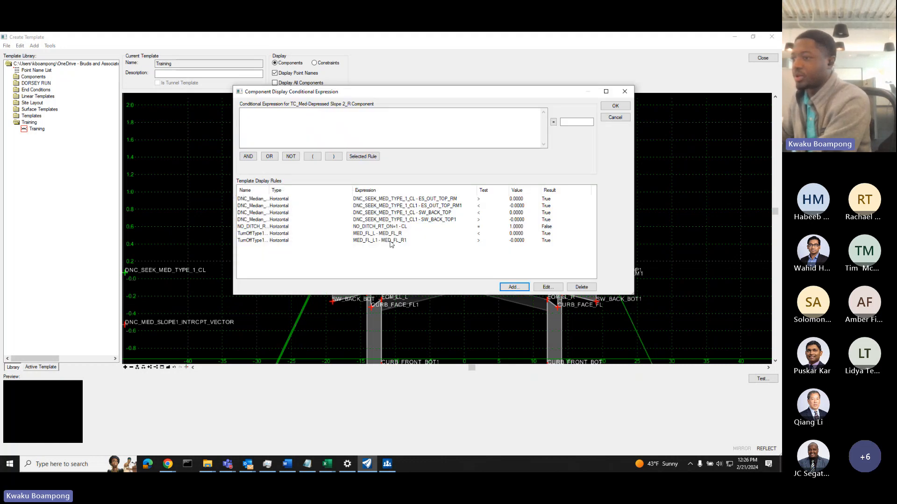
Try to use the NO_DITCH_RT_ON=1 rule as the display condition of the TC_Med-Depressed Slope 2_R component.
{"action": "left_click_drag", "start_coordinate": [269, 190], "coordinate": [294, 190]}
{"action": "left_click", "coordinate": [269, 227]}
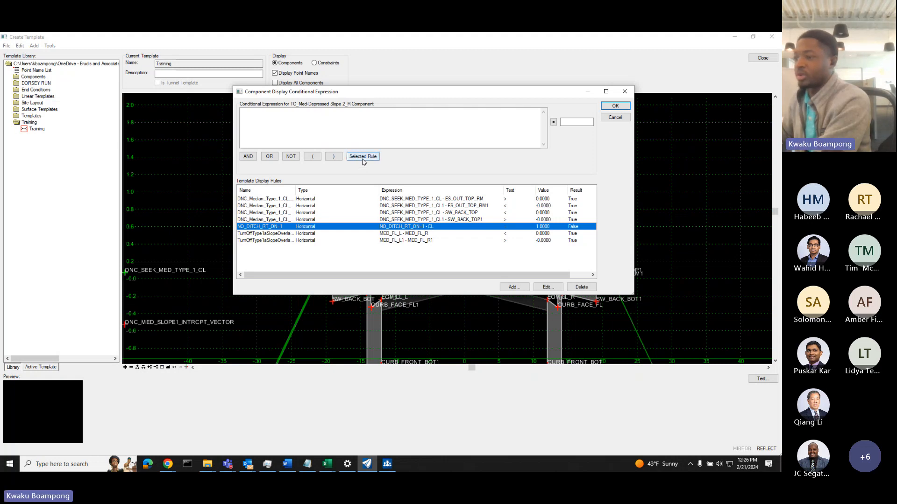
{"action": "left_click_drag", "start_coordinate": [390, 97], "coordinate": [258, 120]}
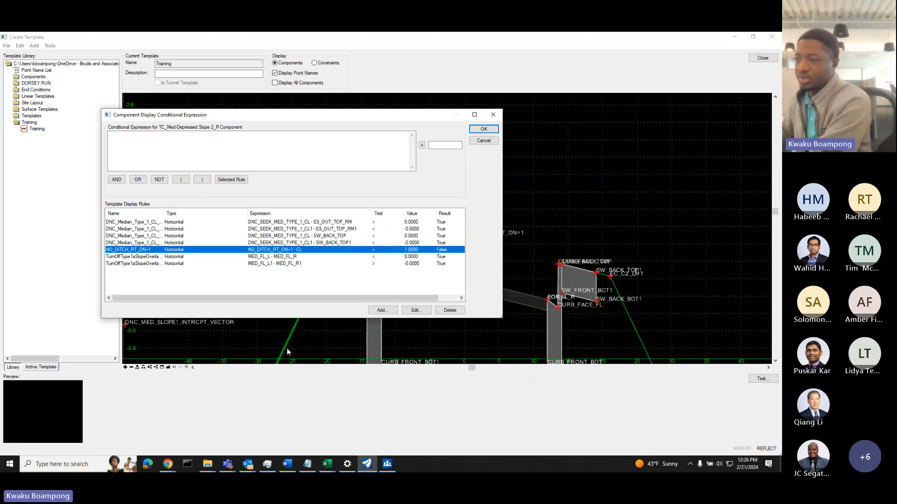
{"action": "left_click", "coordinate": [231, 180]}
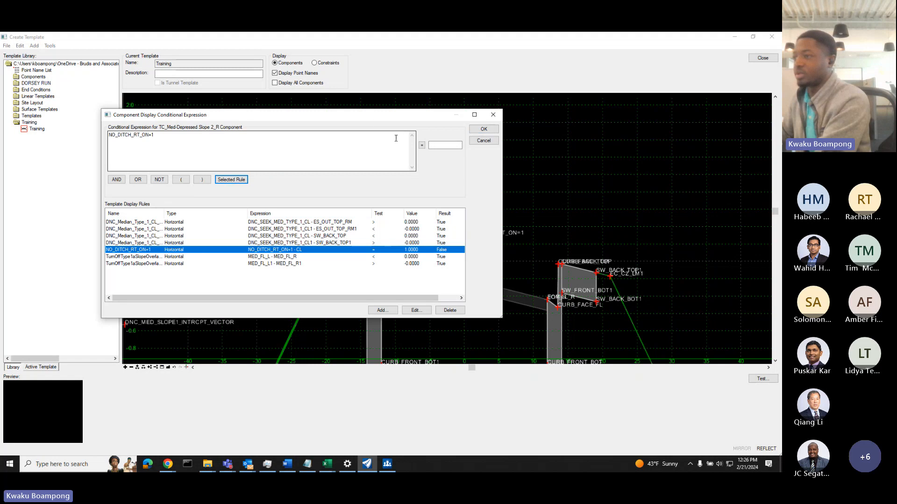
{"action": "left_click", "coordinate": [483, 129]}
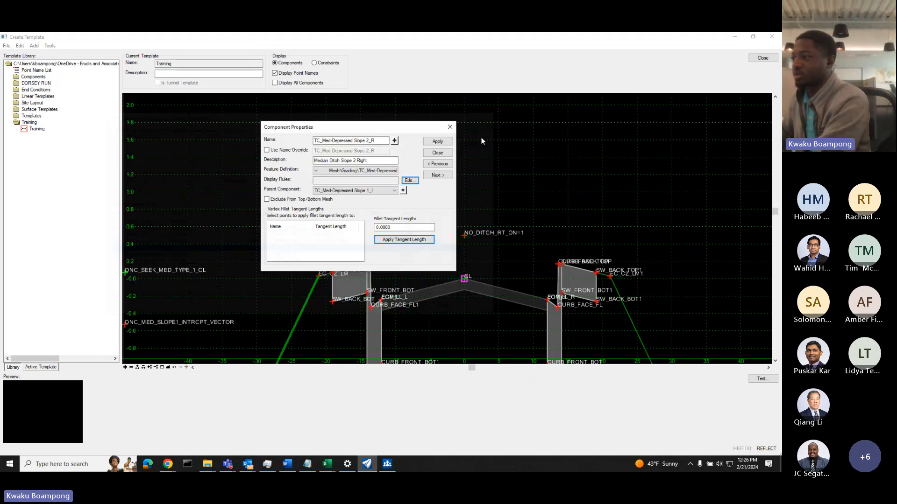
{"action": "left_click", "coordinate": [438, 153]}
Assign the NO_DITCH_RT_ON=1 rule as the conditional expression of the TC_Med-Depressed Slope 2_R1 component on the template's right side.
{"action": "double_click", "coordinate": [623, 320]}
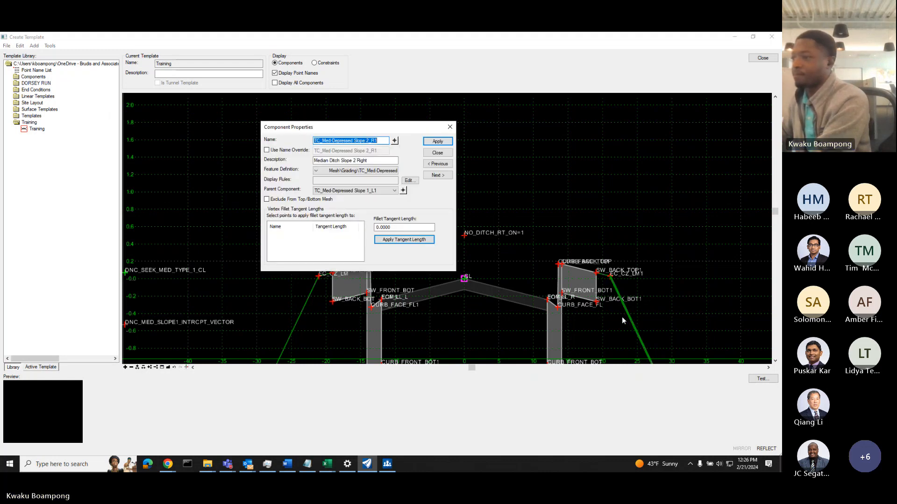
{"action": "left_click", "coordinate": [410, 181]}
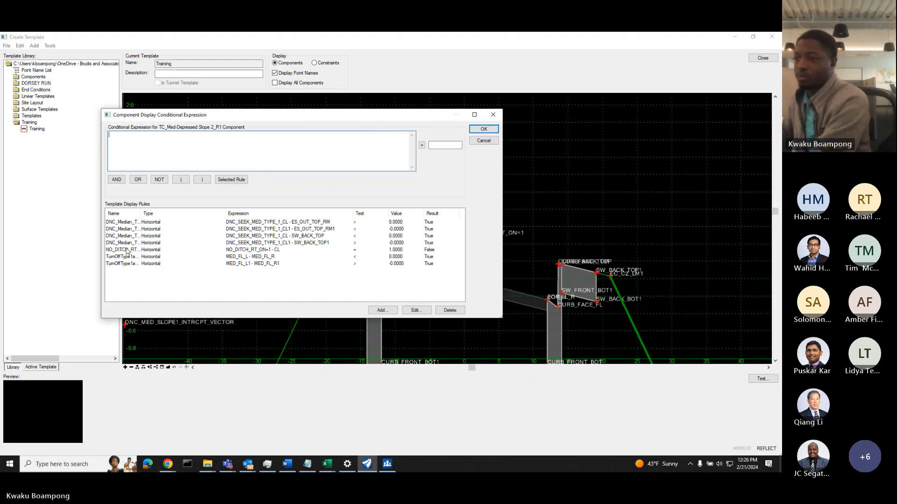
{"action": "left_click", "coordinate": [129, 250]}
{"action": "left_click", "coordinate": [231, 180]}
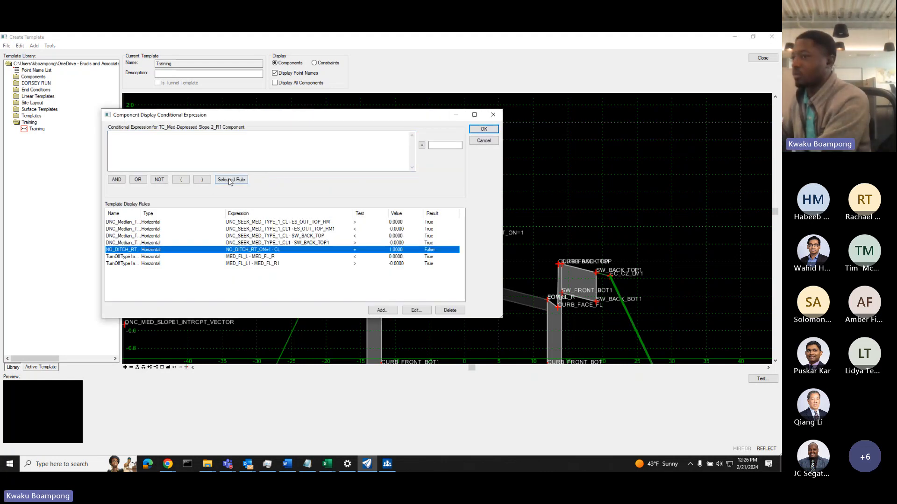
{"action": "left_click", "coordinate": [484, 130]}
{"action": "left_click", "coordinate": [438, 152]}
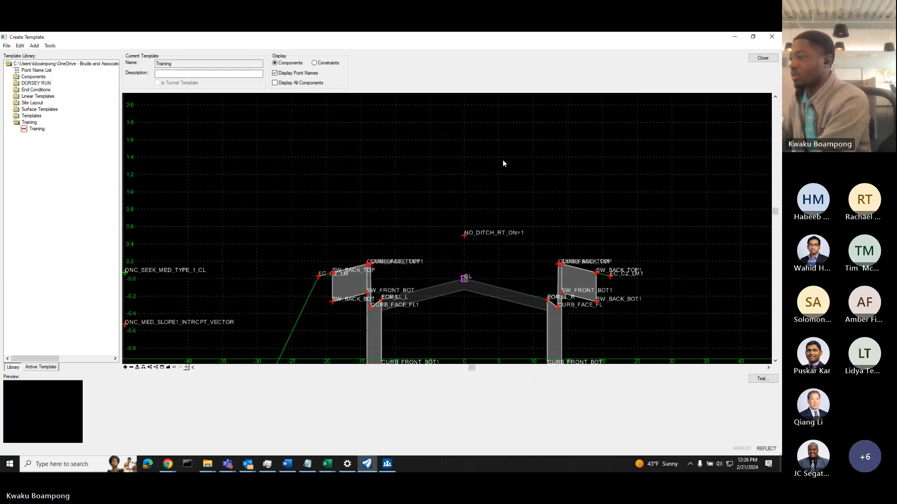
Turn on the display of all components and examine the right-side ditch slope that the rule controls.
{"action": "scroll", "coordinate": [464, 193], "scroll_direction": "down", "scroll_amount": 5}
{"action": "scroll", "coordinate": [600, 212], "scroll_direction": "up", "scroll_amount": 6}
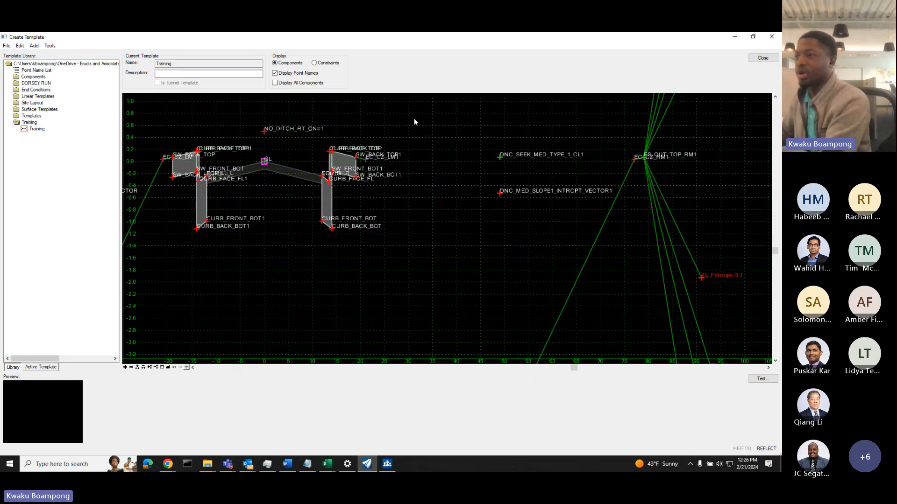
{"action": "left_click", "coordinate": [275, 83]}
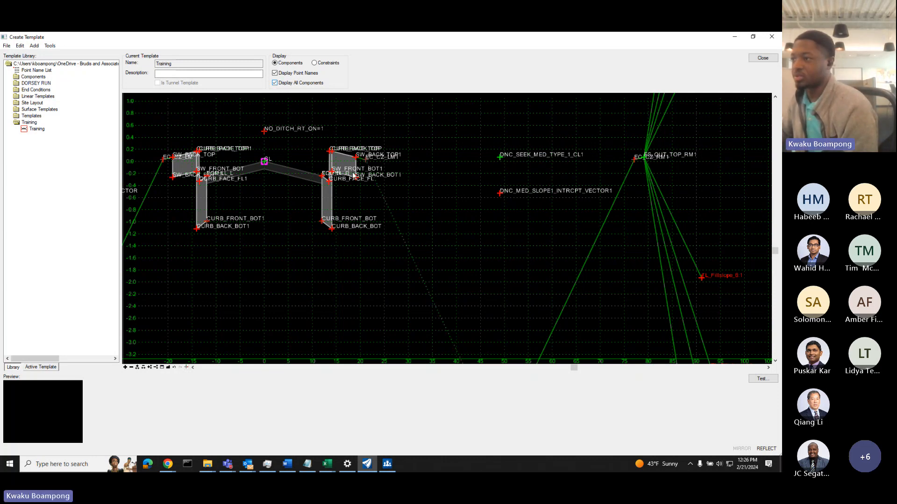
{"action": "scroll", "coordinate": [452, 223], "scroll_direction": "down", "scroll_amount": 3}
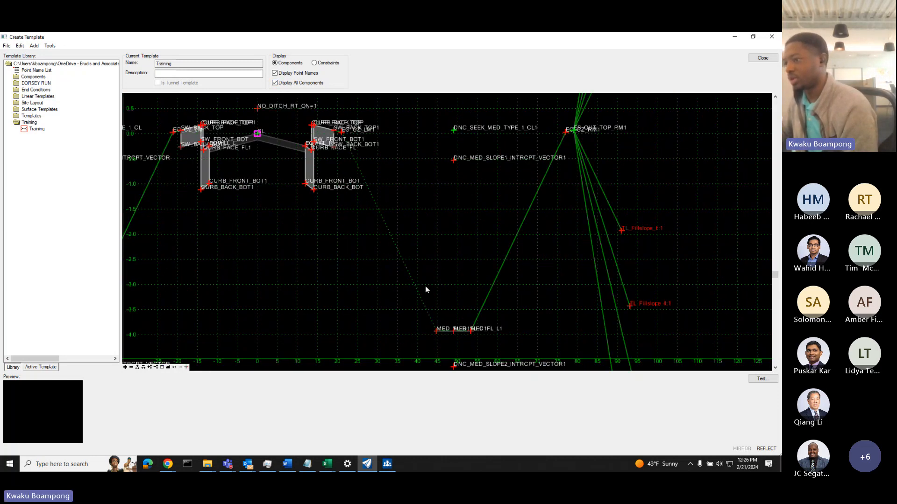
{"action": "scroll", "coordinate": [373, 227], "scroll_direction": "up", "scroll_amount": 3}
{"action": "scroll", "coordinate": [624, 308], "scroll_direction": "down", "scroll_amount": 3}
{"action": "scroll", "coordinate": [443, 216], "scroll_direction": "up", "scroll_amount": 4}
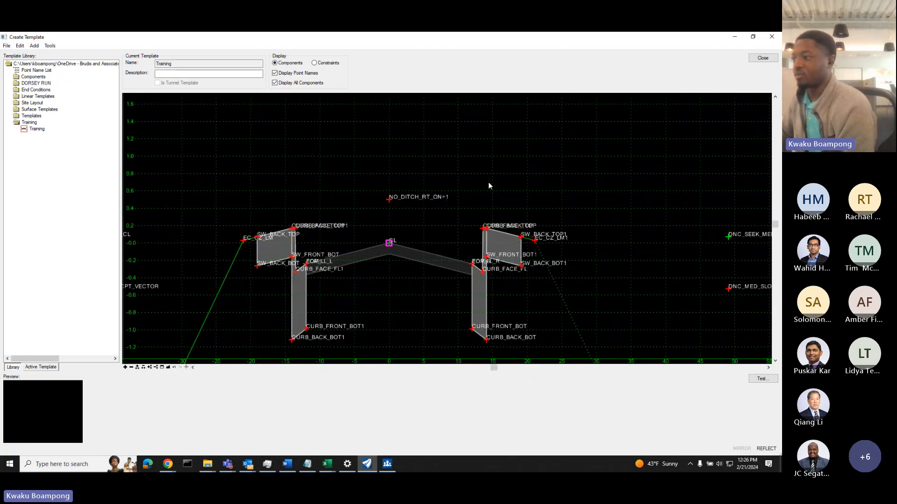
{"action": "scroll", "coordinate": [496, 186], "scroll_direction": "down", "scroll_amount": 3}
{"action": "scroll", "coordinate": [565, 234], "scroll_direction": "up", "scroll_amount": 2}
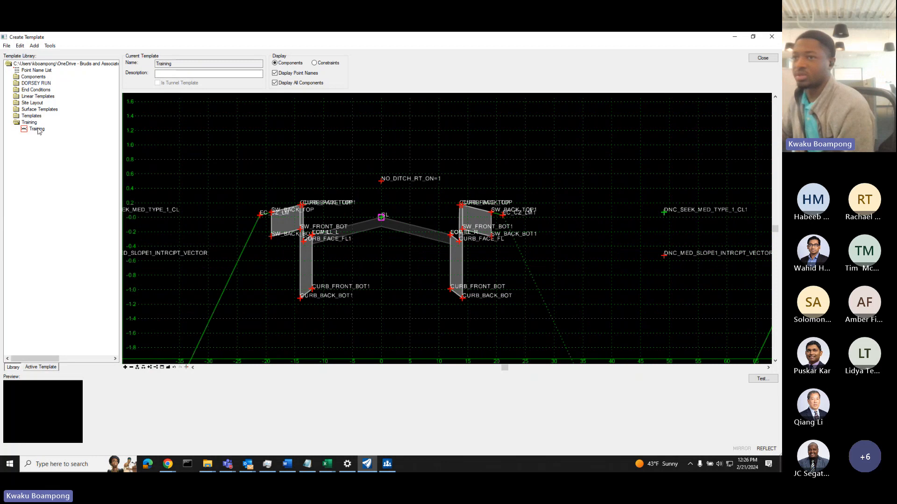
Place the Cut 2:1 and Fill 2:1 end conditions from the library on the right-side point EC_CZ_LM1 with Reflect turned off.
{"action": "double_click", "coordinate": [34, 90]}
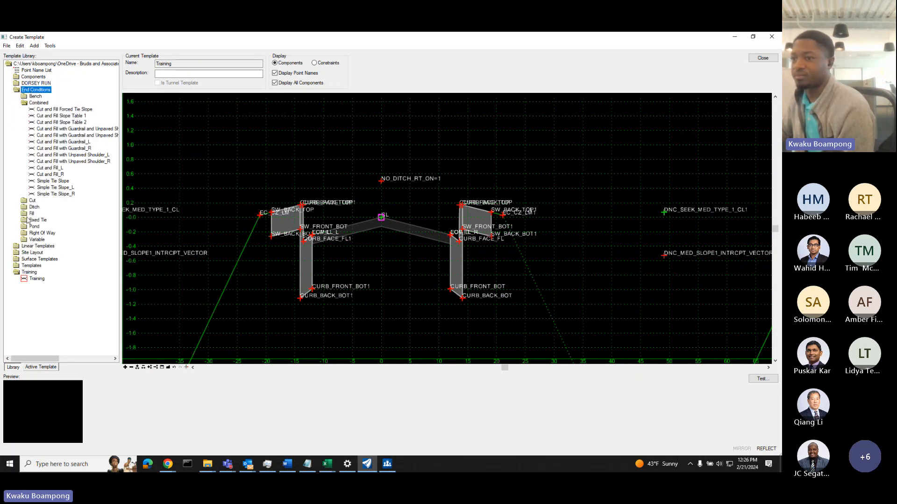
{"action": "left_click", "coordinate": [32, 201]}
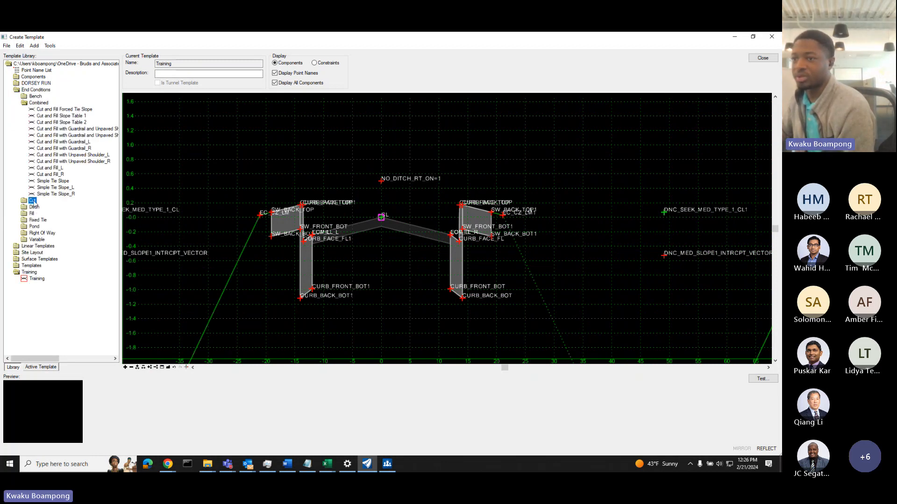
{"action": "double_click", "coordinate": [33, 201]}
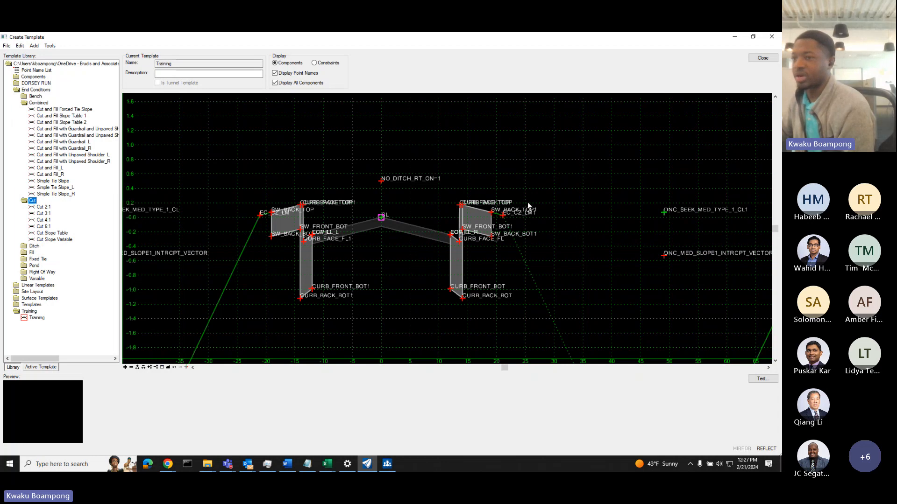
{"action": "scroll", "coordinate": [333, 149], "scroll_direction": "down", "scroll_amount": 2}
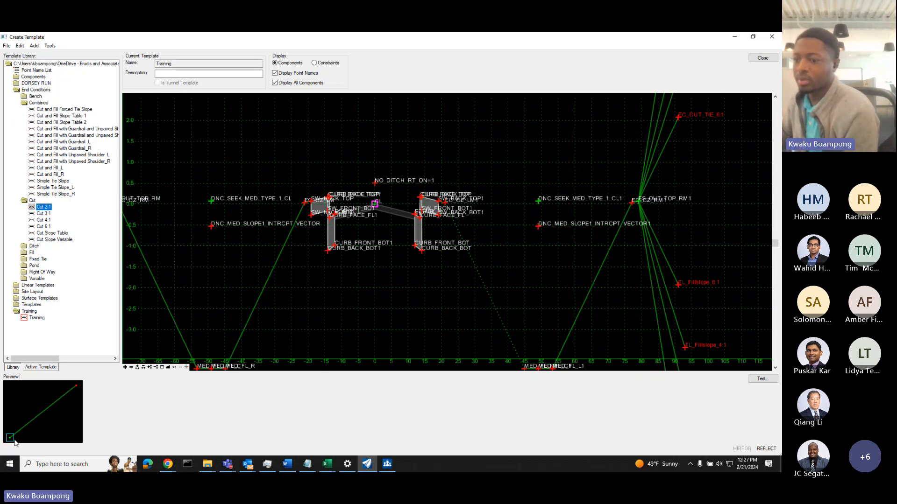
{"action": "left_click_drag", "start_coordinate": [10, 439], "coordinate": [496, 187]}
{"action": "right_click", "coordinate": [497, 188]}
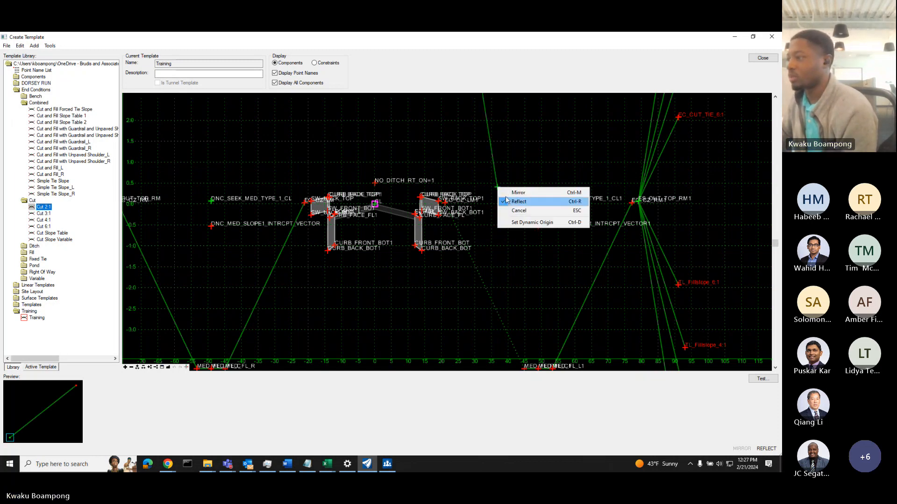
{"action": "left_click", "coordinate": [514, 203]}
{"action": "scroll", "coordinate": [463, 202], "scroll_direction": "up", "scroll_amount": 2}
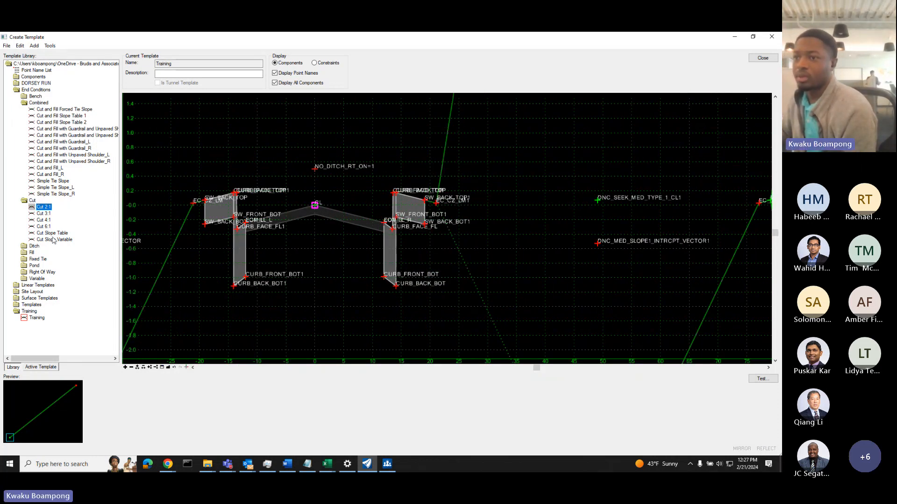
{"action": "double_click", "coordinate": [32, 252]}
{"action": "left_click", "coordinate": [42, 259]}
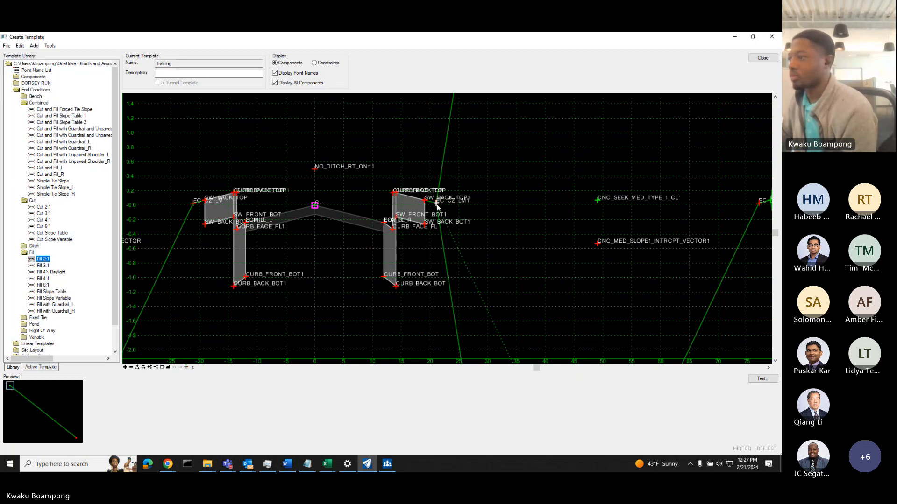
Set the conditional expression of the new TC_Fillslope 2:12 component to the NO_DITCH_RT_ON=1 rule and apply it.
{"action": "double_click", "coordinate": [446, 276]}
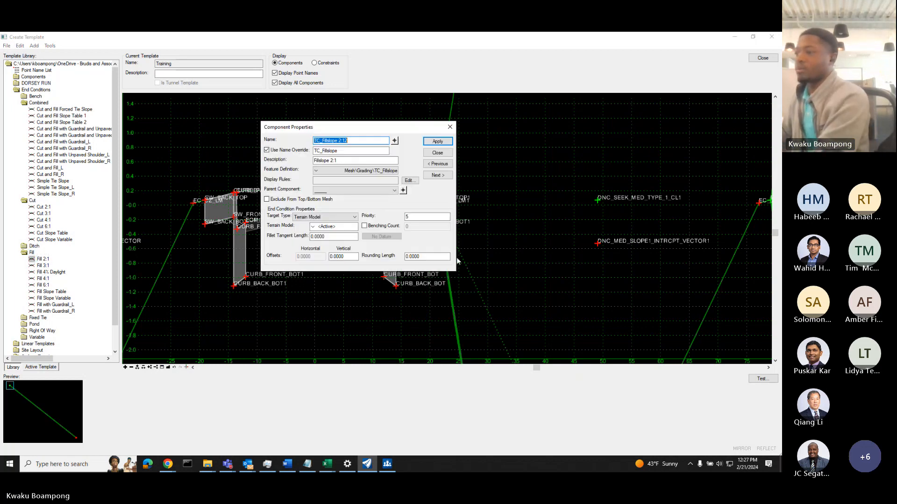
{"action": "left_click", "coordinate": [408, 181]}
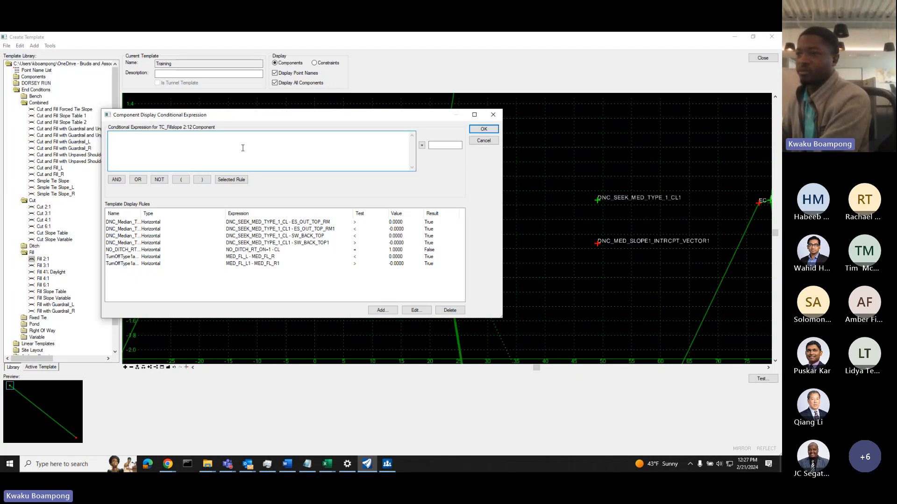
{"action": "left_click_drag", "start_coordinate": [281, 117], "coordinate": [371, 166]}
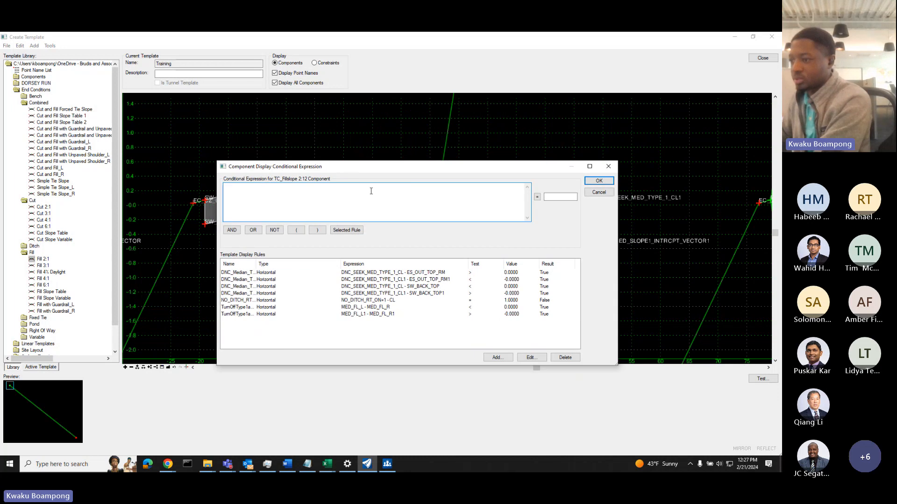
{"action": "left_click", "coordinate": [258, 301]}
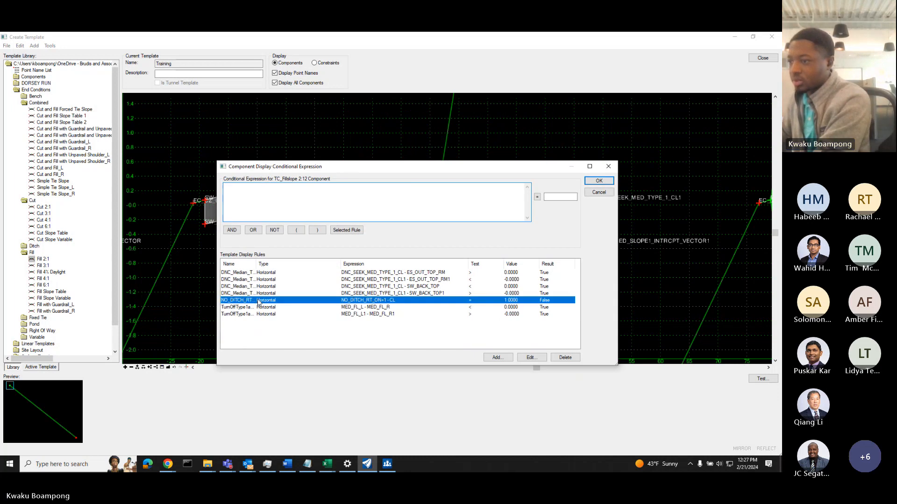
{"action": "left_click", "coordinate": [346, 230]}
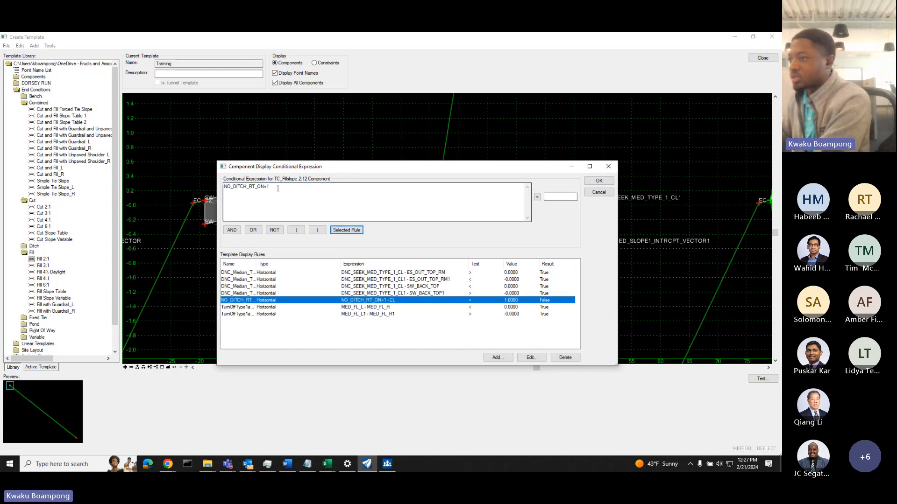
{"action": "left_click", "coordinate": [607, 182]}
{"action": "left_click", "coordinate": [438, 141]}
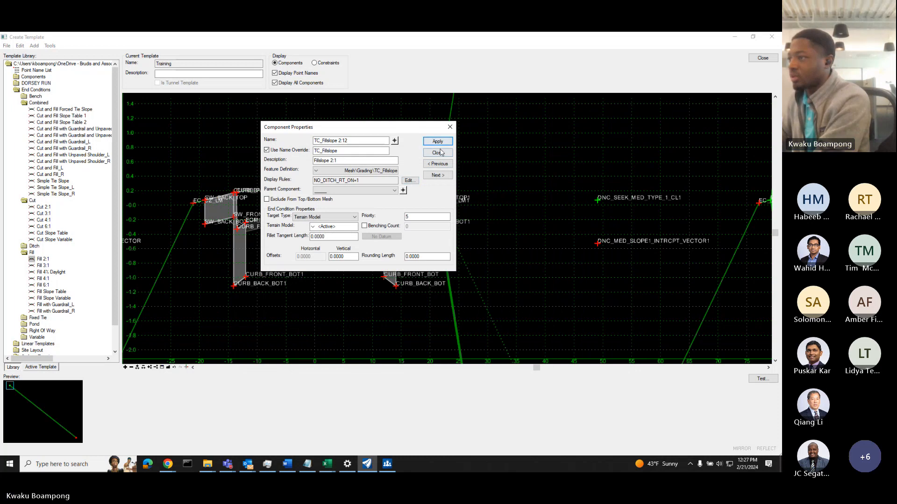
Clear the NO_DITCH_RT_ON=1 display rule from the TC_Med-Depressed Slope 2_R1 component and close its properties.
{"action": "double_click", "coordinate": [473, 282]}
{"action": "left_click", "coordinate": [411, 180]}
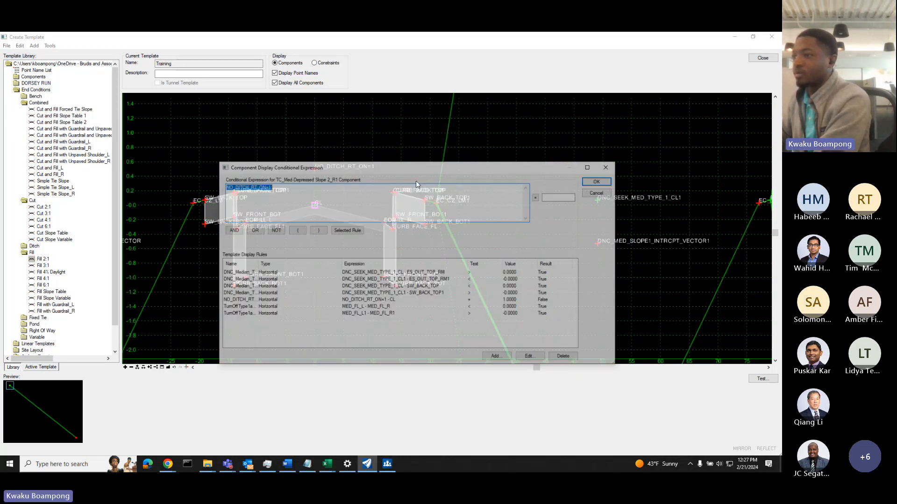
{"action": "left_click", "coordinate": [598, 191]}
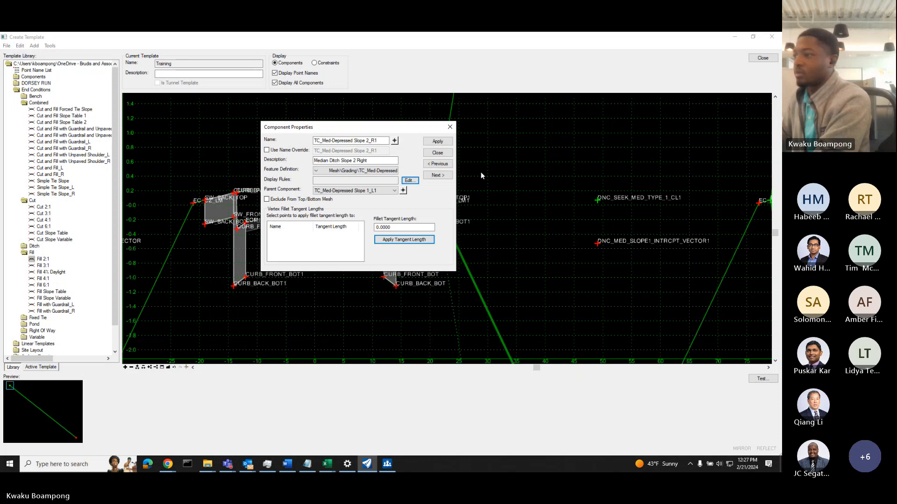
{"action": "left_click", "coordinate": [438, 153]}
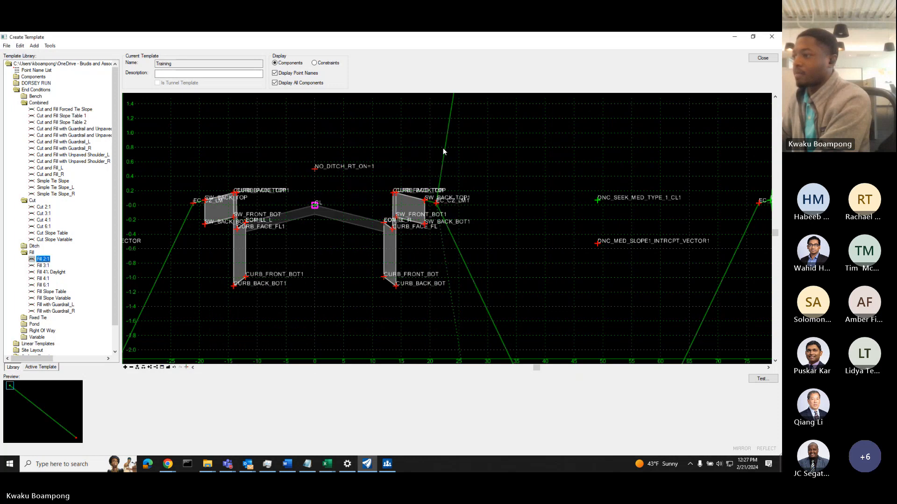
Set the conditional expression of the TC_Cutslope 2:12 component to NO_DITCH_RT_ON=1 and close its properties.
{"action": "double_click", "coordinate": [443, 174]}
{"action": "left_click", "coordinate": [413, 182]}
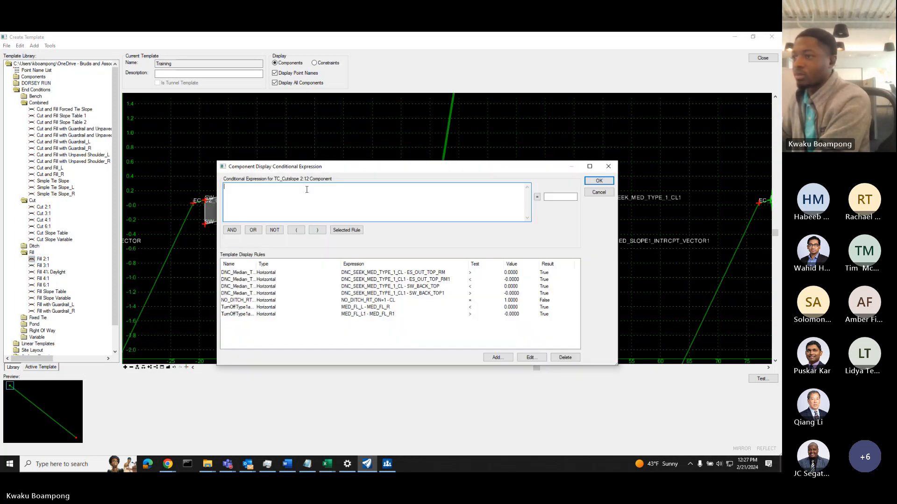
{"action": "left_click", "coordinate": [306, 190]}
{"action": "key", "text": "ctrl+v"}
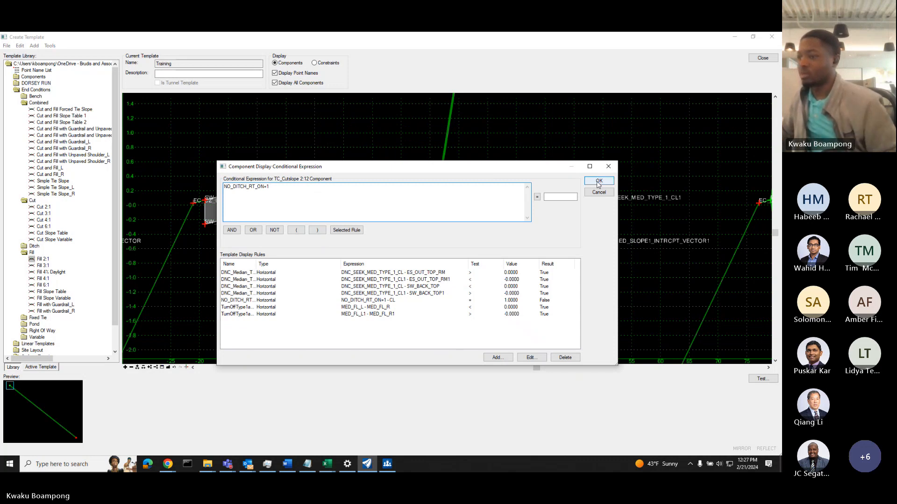
{"action": "left_click", "coordinate": [599, 182]}
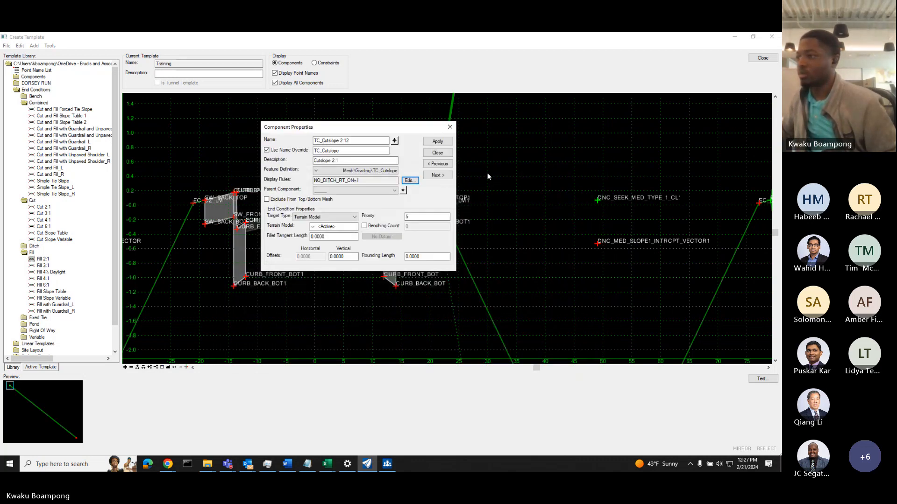
{"action": "left_click", "coordinate": [437, 152]}
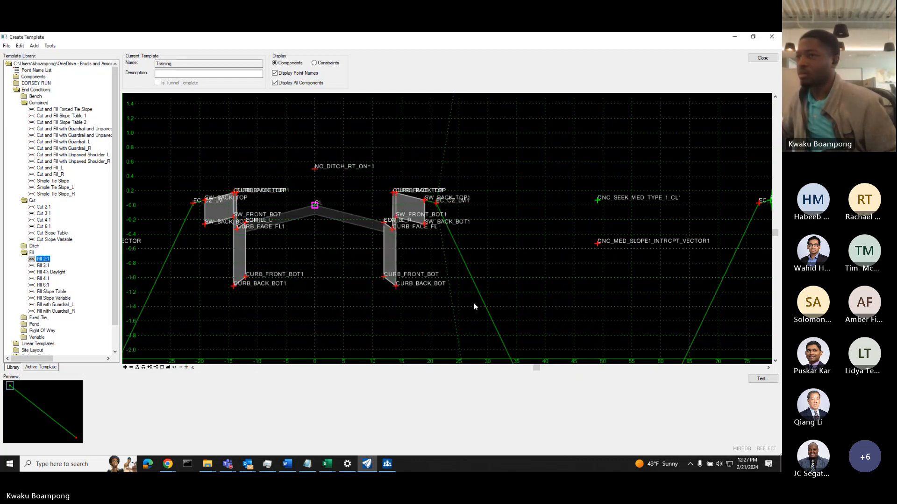
Turn off the display of all components and test the end conditions with the NO_DITCH_RT_ON=1 rule switched to True.
{"action": "left_click", "coordinate": [275, 83]}
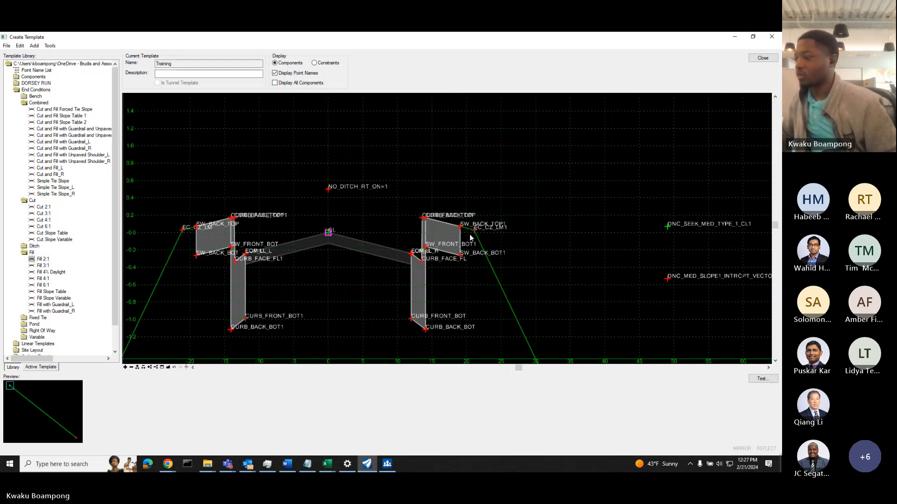
{"action": "left_click", "coordinate": [762, 379]}
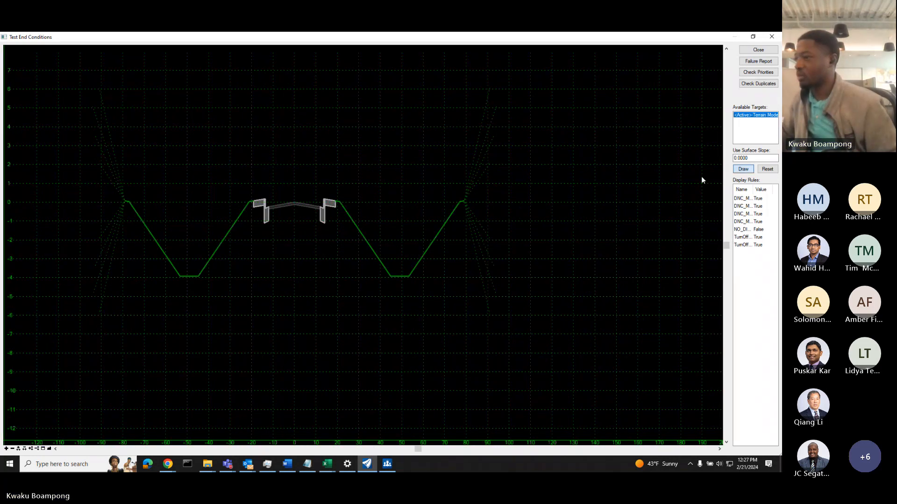
{"action": "left_click", "coordinate": [489, 97]}
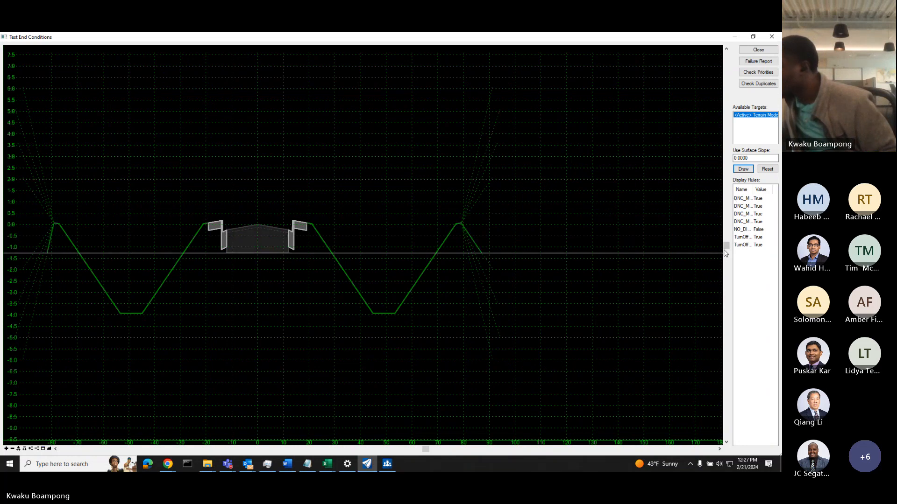
{"action": "left_click", "coordinate": [751, 229]}
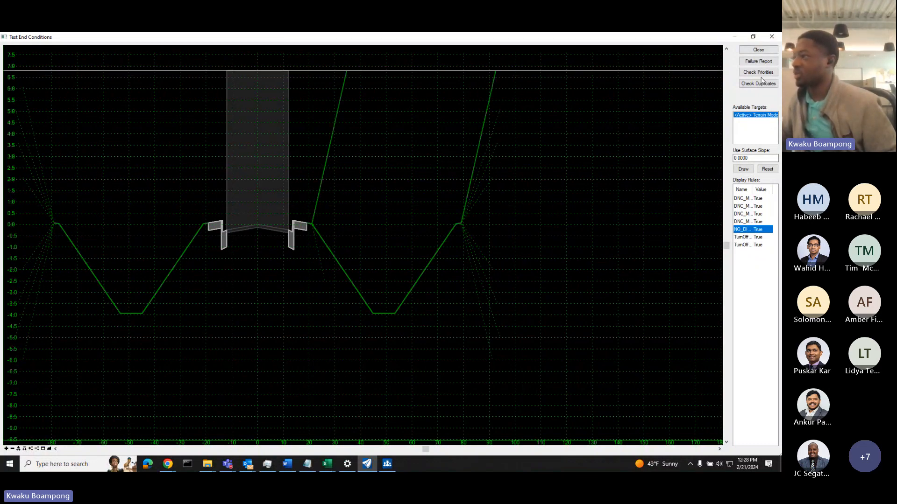
{"action": "left_click", "coordinate": [756, 51]}
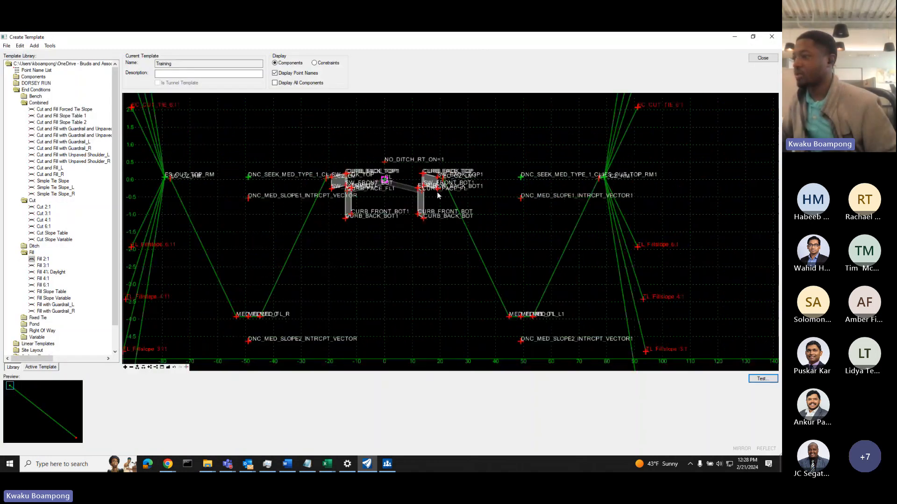
Set the conditional expression of the TC_Med-Depressed Slope 2_R1 component to NOT NO_DITCH_RT_ON=1 and apply it.
{"action": "double_click", "coordinate": [448, 204]}
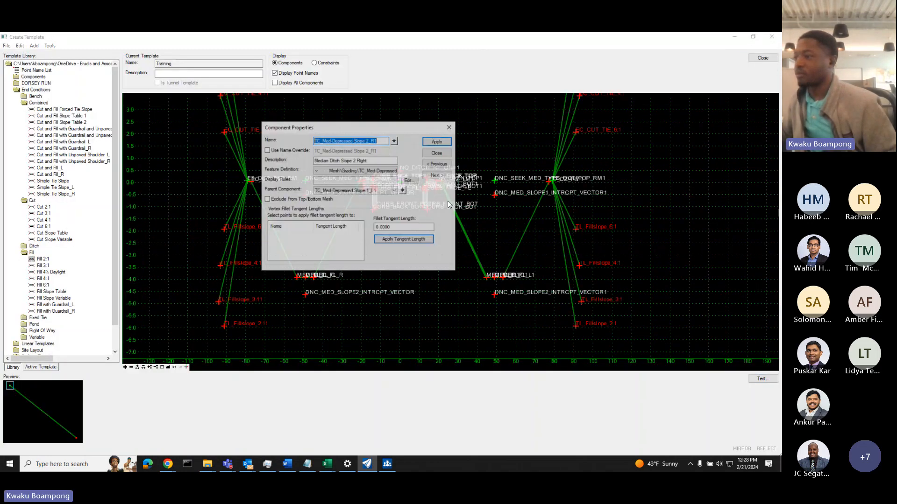
{"action": "left_click", "coordinate": [410, 181]}
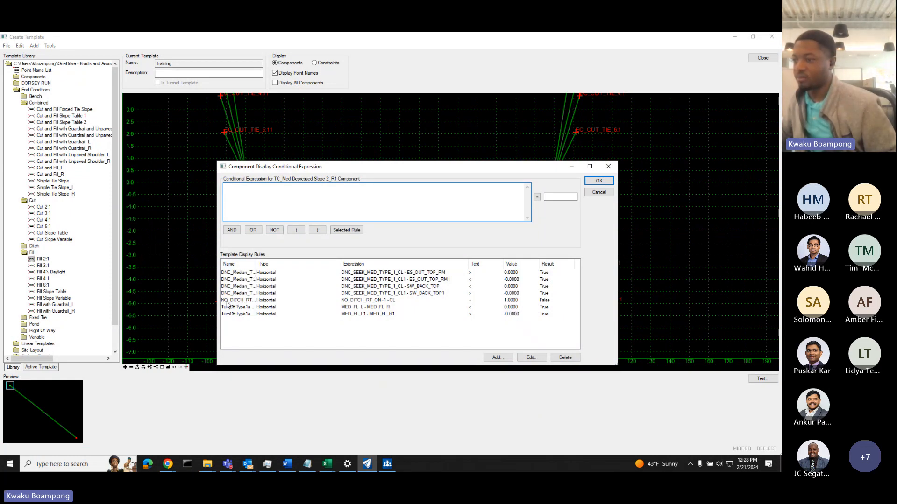
{"action": "left_click", "coordinate": [280, 230]}
{"action": "left_click", "coordinate": [236, 300]}
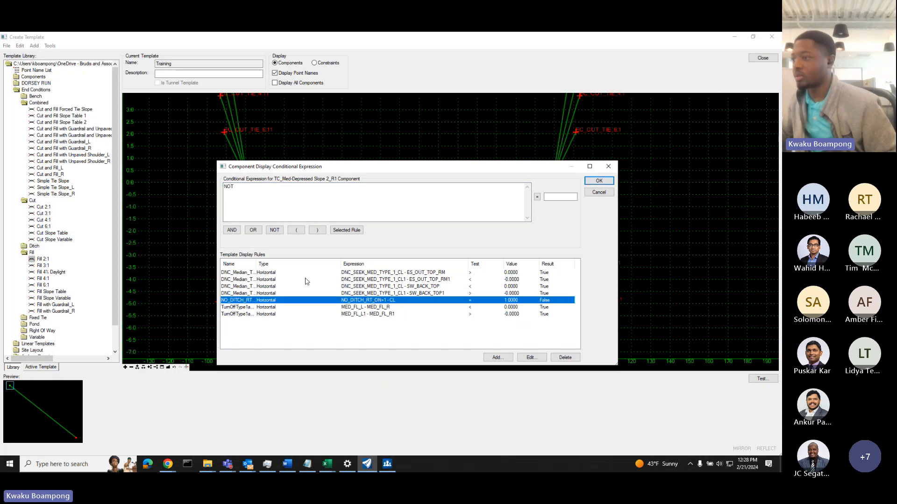
{"action": "left_click", "coordinate": [347, 230]}
{"action": "left_click_drag", "start_coordinate": [312, 189], "coordinate": [222, 191]}
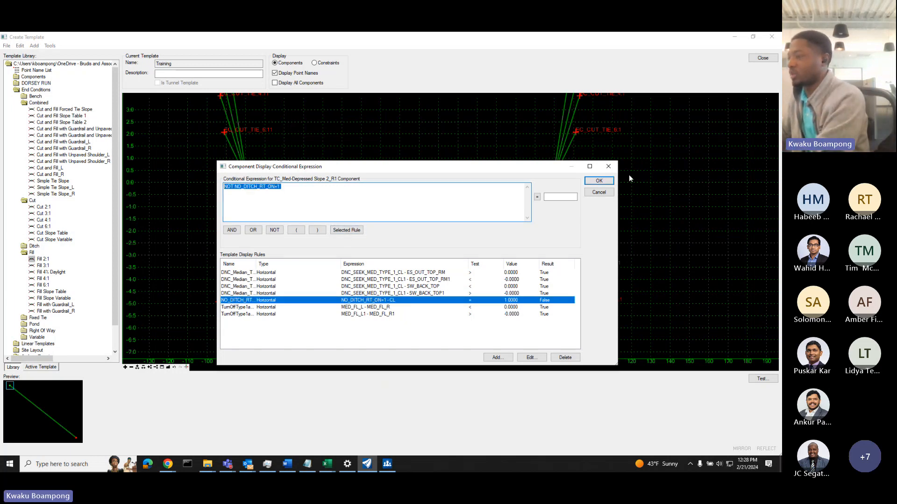
{"action": "left_click", "coordinate": [599, 181]}
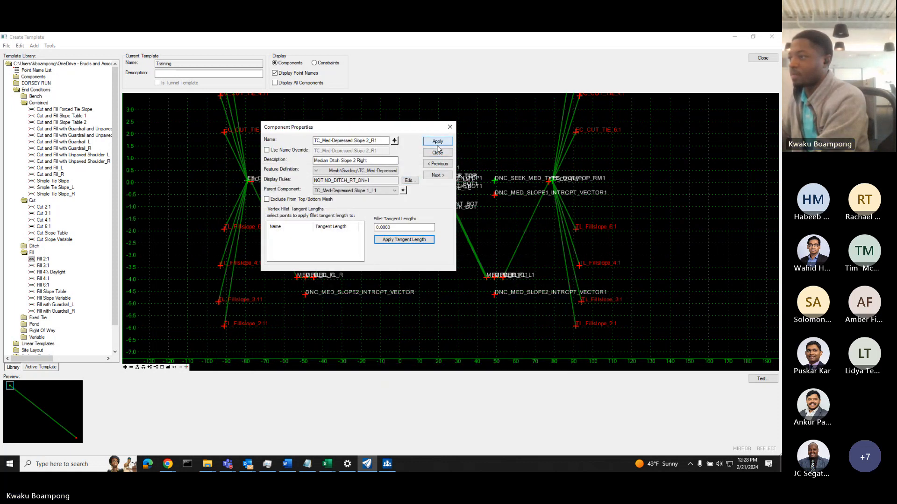
{"action": "left_click", "coordinate": [437, 127]}
Check the component properties of the right-side ditch flowline and its adjoining slope for their names and parent component.
{"action": "scroll", "coordinate": [511, 255], "scroll_direction": "up", "scroll_amount": 1}
{"action": "scroll", "coordinate": [477, 296], "scroll_direction": "up", "scroll_amount": 1}
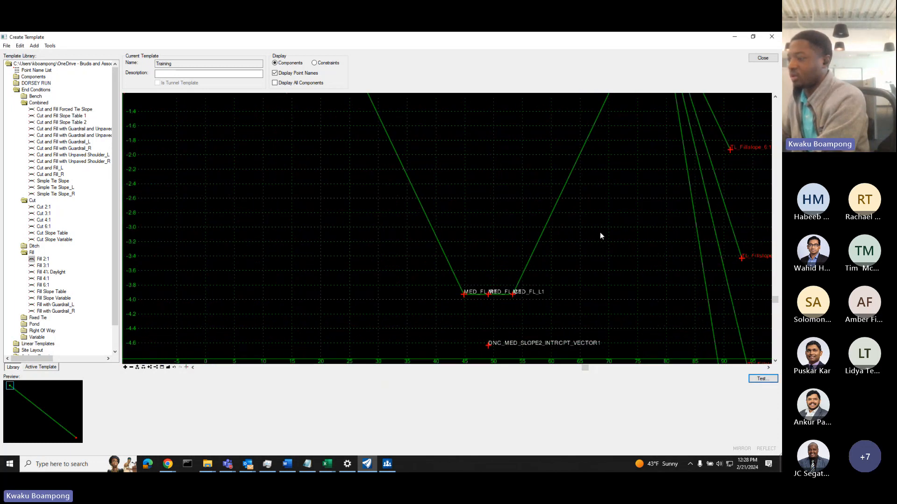
{"action": "scroll", "coordinate": [526, 286], "scroll_direction": "down", "scroll_amount": 1}
{"action": "scroll", "coordinate": [527, 286], "scroll_direction": "down", "scroll_amount": 3}
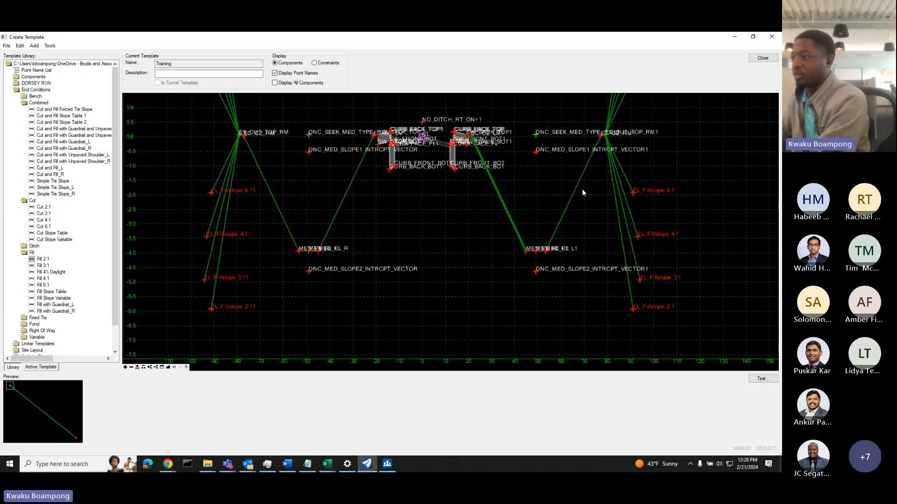
{"action": "scroll", "coordinate": [534, 252], "scroll_direction": "up", "scroll_amount": 2}
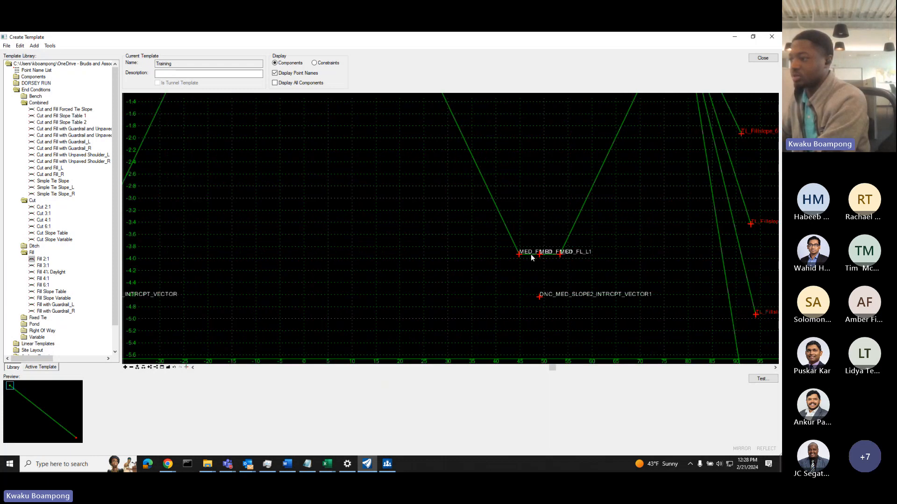
{"action": "double_click", "coordinate": [531, 255]}
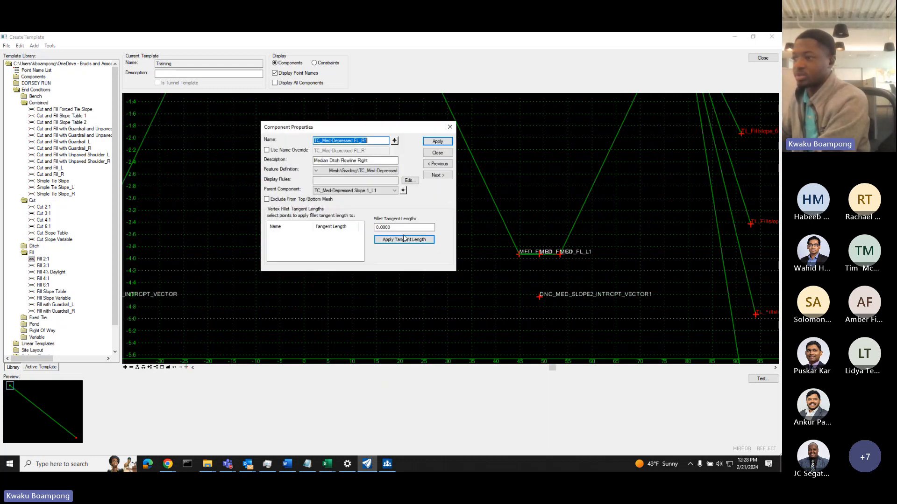
{"action": "left_click", "coordinate": [440, 152]}
{"action": "double_click", "coordinate": [420, 184]}
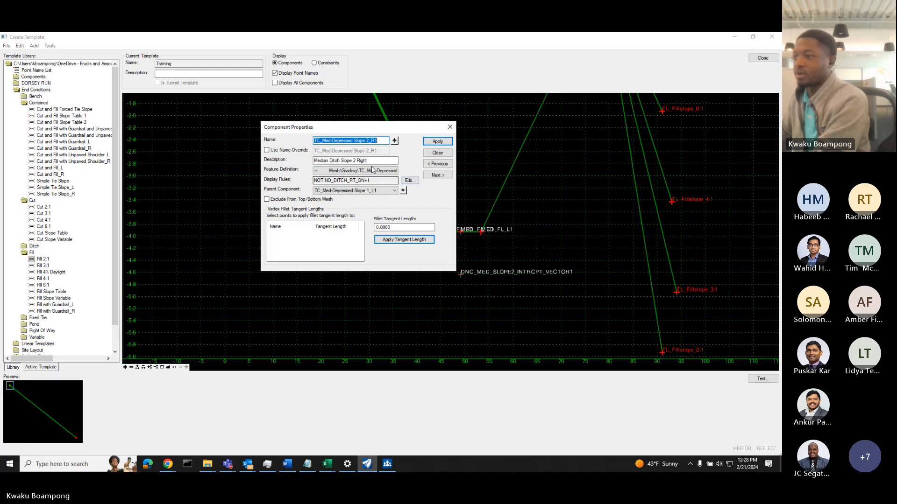
{"action": "left_click", "coordinate": [333, 142]}
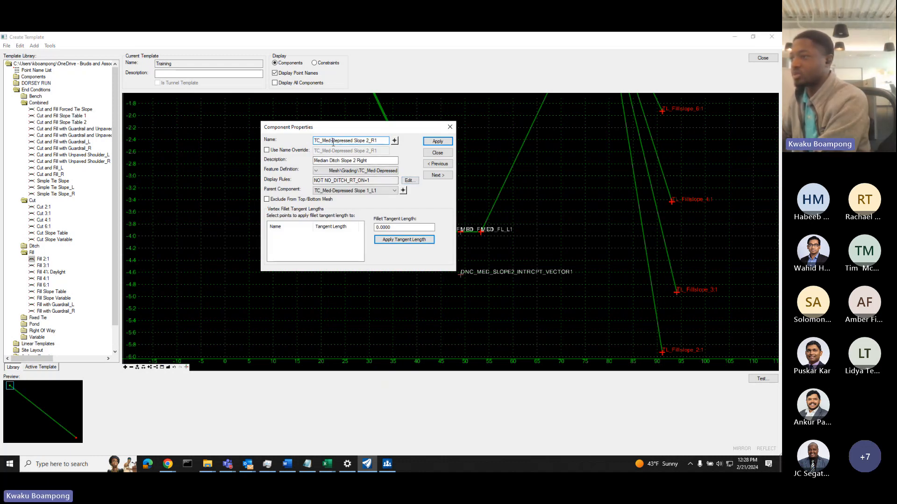
{"action": "left_click", "coordinate": [434, 155]}
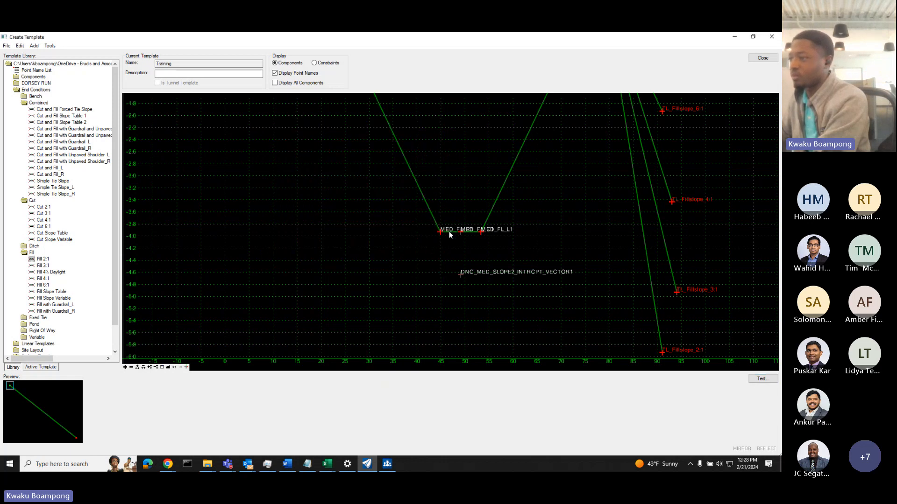
Try to assign TC_Med-Depressed Slope 2_R as the parent component of TC_Med-Depressed FL_R1.
{"action": "double_click", "coordinate": [450, 235]}
{"action": "left_click", "coordinate": [394, 190]}
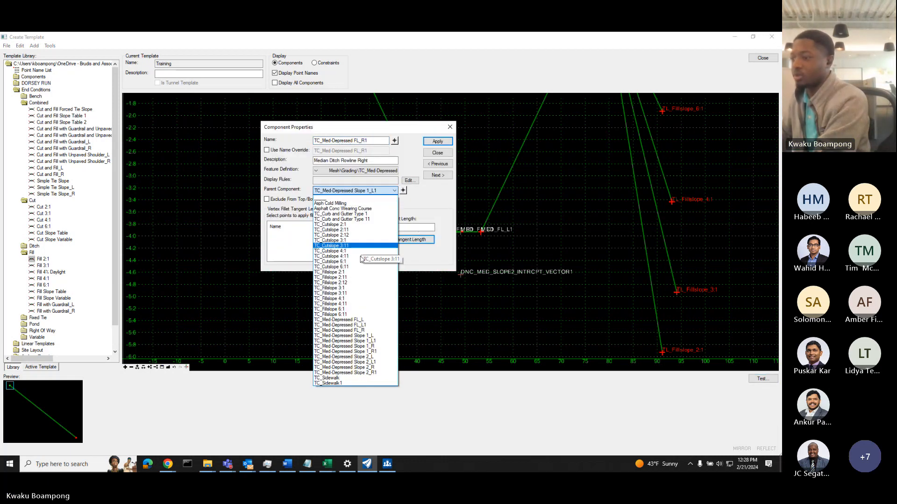
{"action": "left_click", "coordinate": [377, 367]}
{"action": "left_click", "coordinate": [437, 141]}
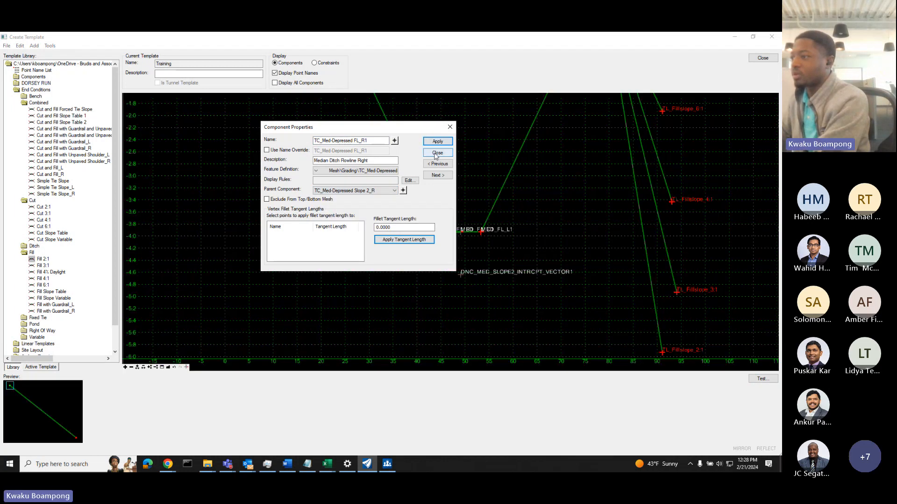
{"action": "left_click", "coordinate": [437, 153]}
Check the adjoining ditch slope's name and set the parent component of TC_Med-Depressed FL_R1 to TC_Med-Depressed Slope 2_R1.
{"action": "double_click", "coordinate": [416, 183]}
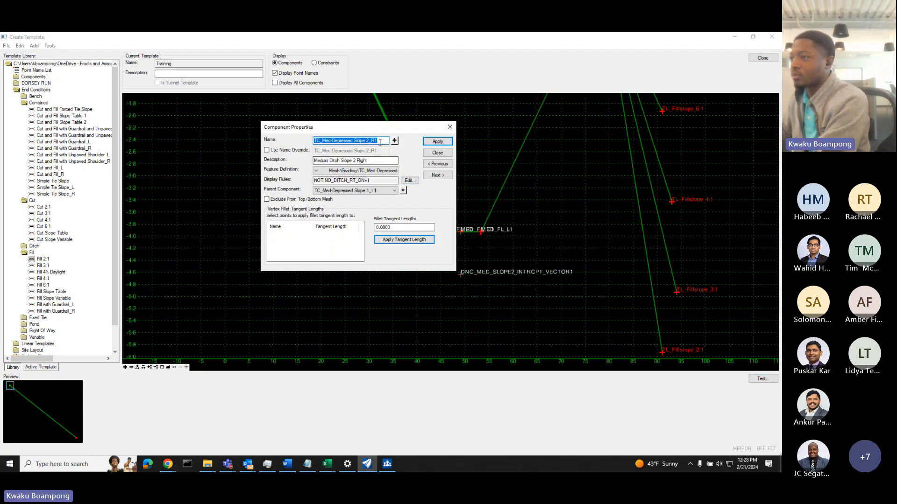
{"action": "left_click", "coordinate": [437, 153]}
{"action": "double_click", "coordinate": [446, 231]}
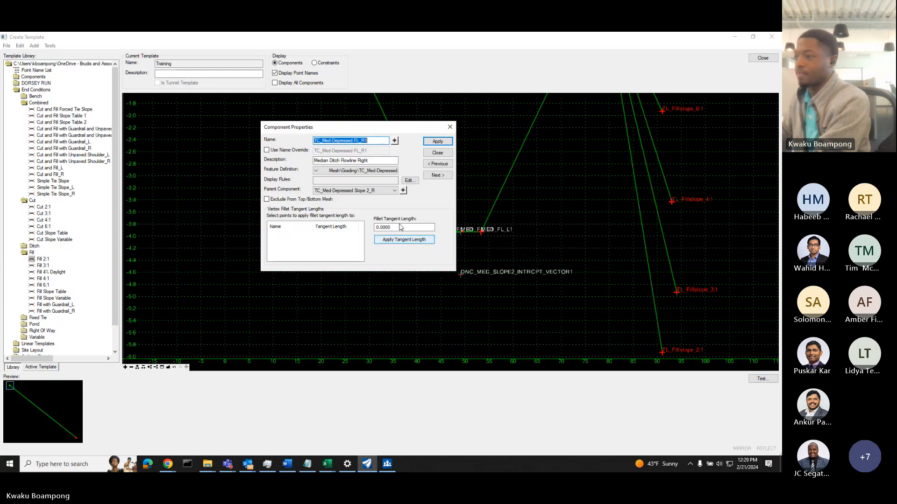
{"action": "left_click", "coordinate": [395, 191]}
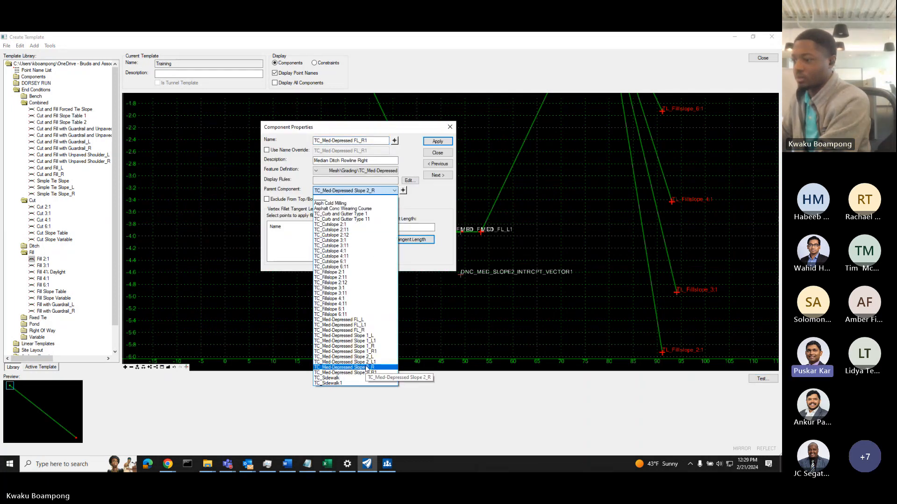
{"action": "left_click", "coordinate": [355, 379]}
{"action": "left_click", "coordinate": [437, 141]}
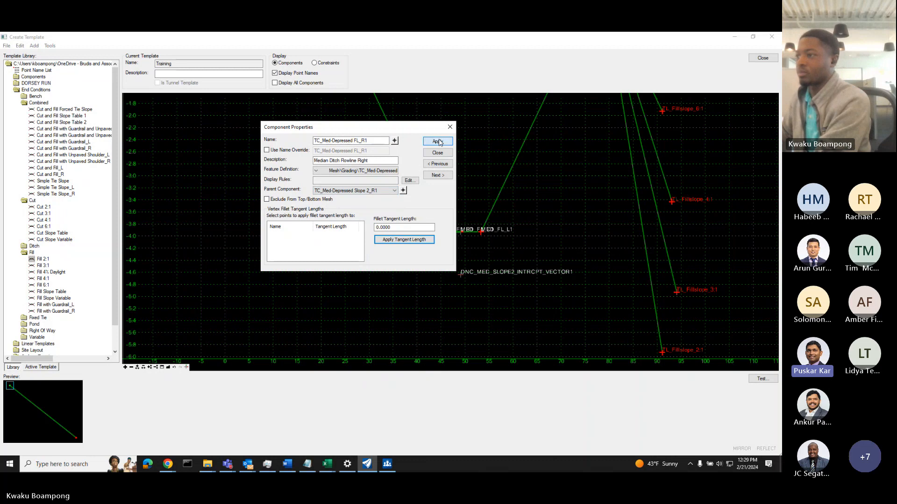
{"action": "left_click", "coordinate": [437, 153]}
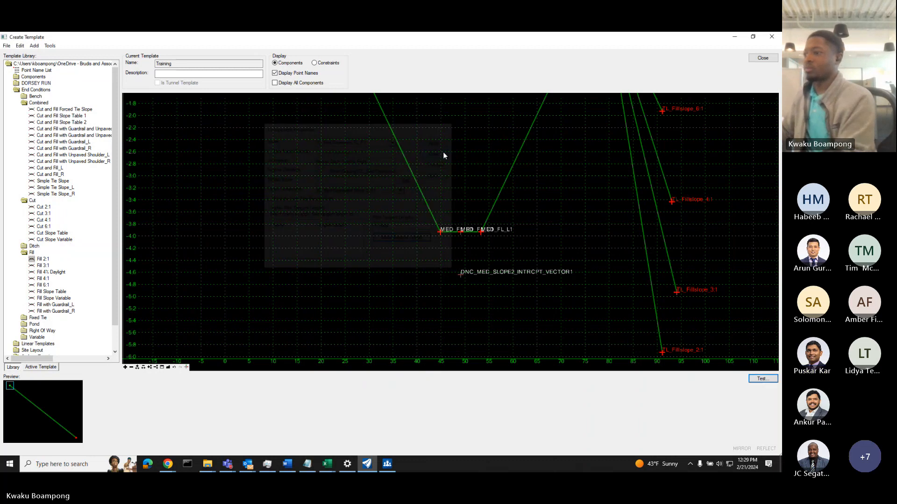
Check the properties of the TC_Med-Depressed FL_L1 flowline component and examine how it connects to the right-side ditch slopes.
{"action": "double_click", "coordinate": [464, 234]}
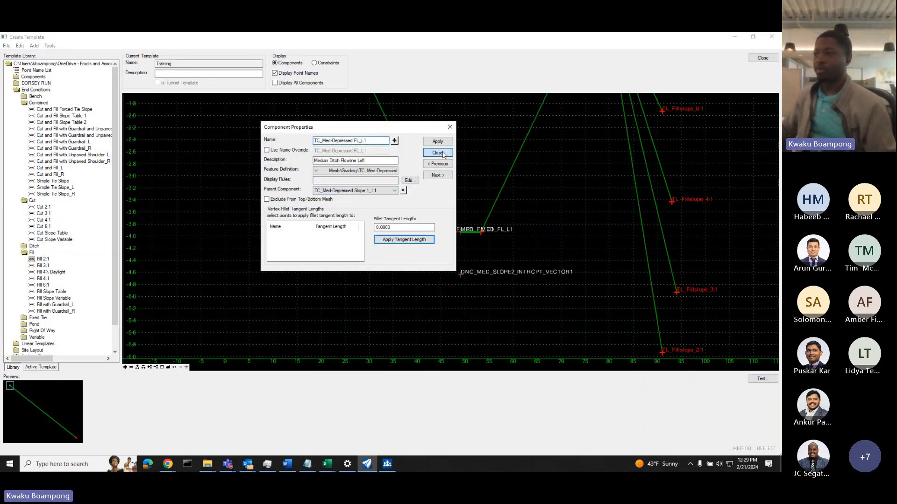
{"action": "left_click", "coordinate": [437, 153]}
{"action": "scroll", "coordinate": [459, 194], "scroll_direction": "down", "scroll_amount": 3}
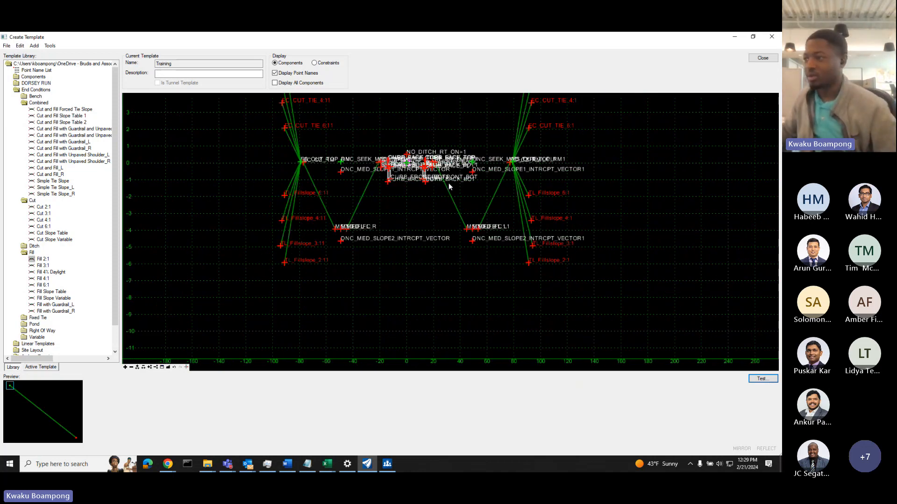
{"action": "scroll", "coordinate": [459, 194], "scroll_direction": "up", "scroll_amount": 3}
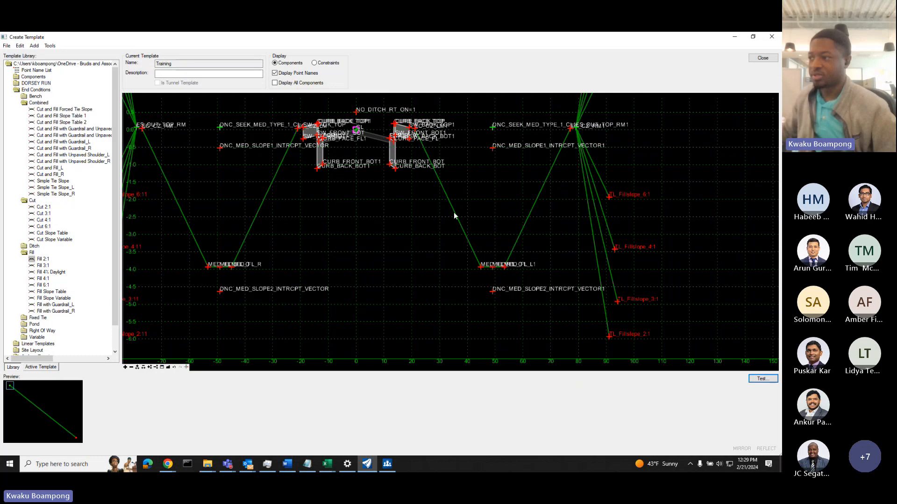
{"action": "left_click", "coordinate": [455, 212]}
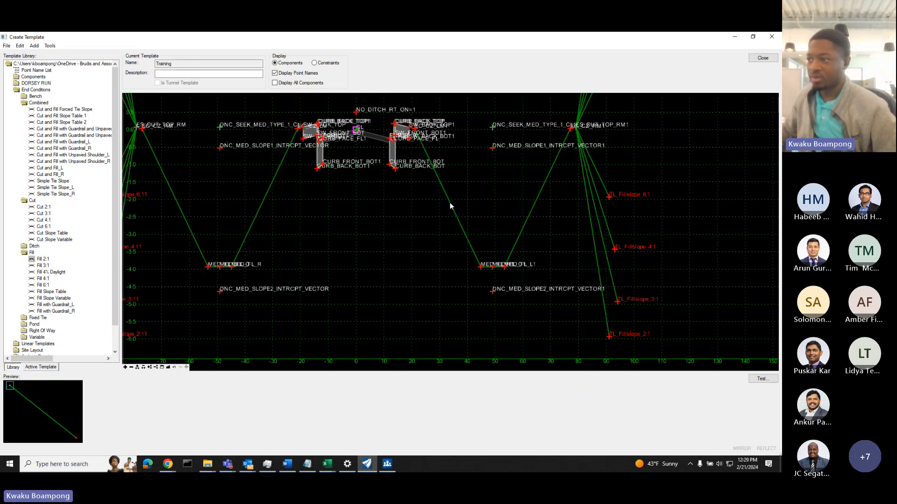
{"action": "left_click", "coordinate": [488, 270]}
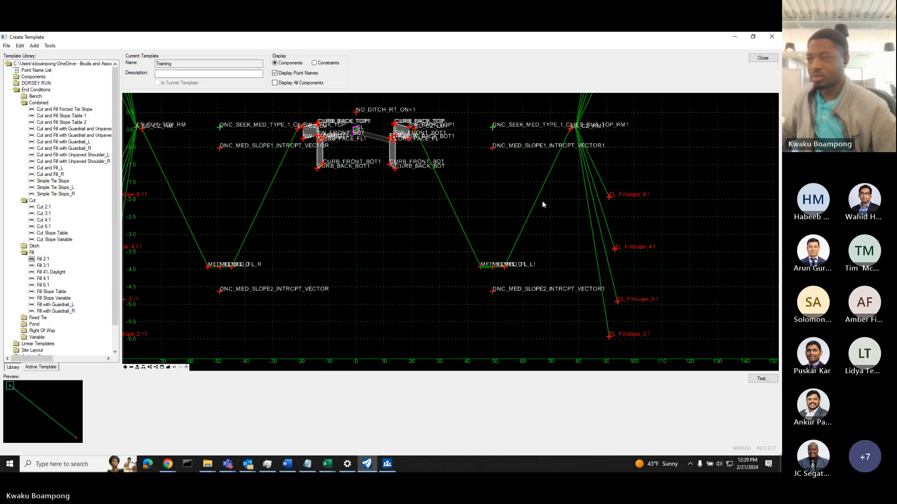
Set the parent component of the right-side ditch flowline TC_Med-Depressed FL_L1 to TC_Med-Depressed Slope 2_R1.
{"action": "scroll", "coordinate": [504, 257], "scroll_direction": "up", "scroll_amount": 2}
{"action": "right_click", "coordinate": [504, 256]}
{"action": "left_click", "coordinate": [490, 281]}
{"action": "double_click", "coordinate": [494, 274]}
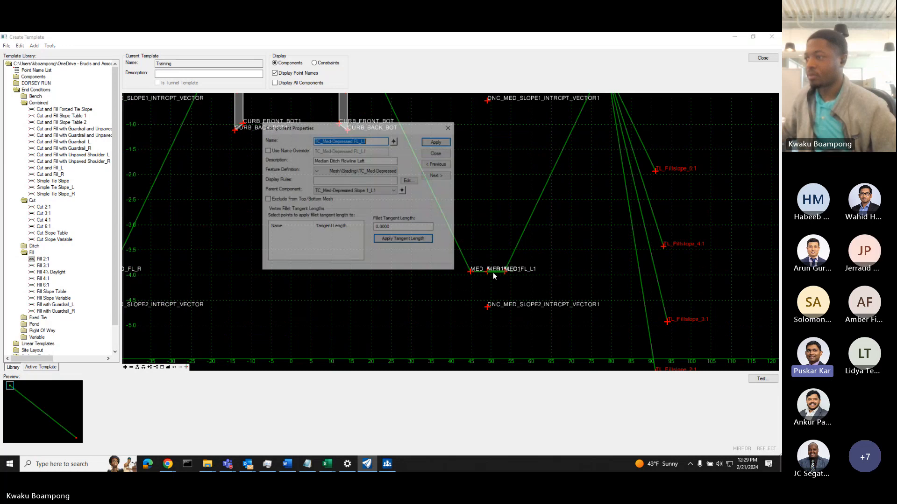
{"action": "left_click", "coordinate": [387, 191]}
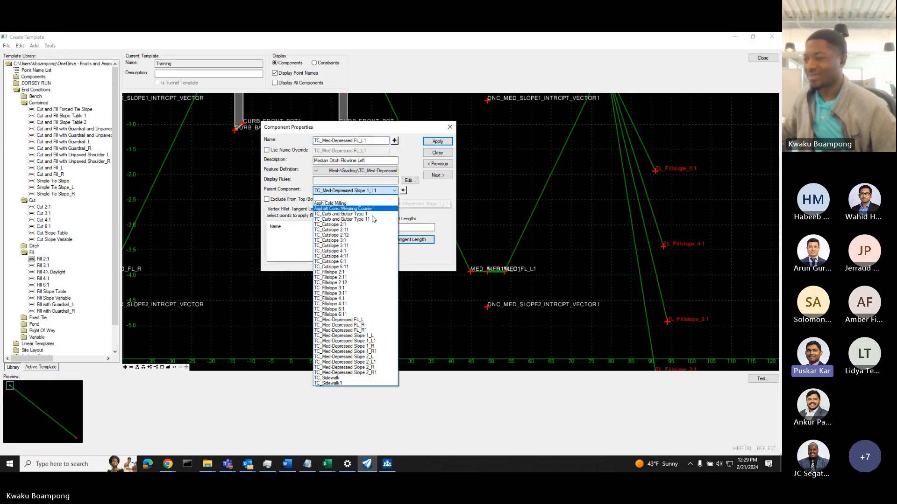
{"action": "left_click", "coordinate": [360, 372]}
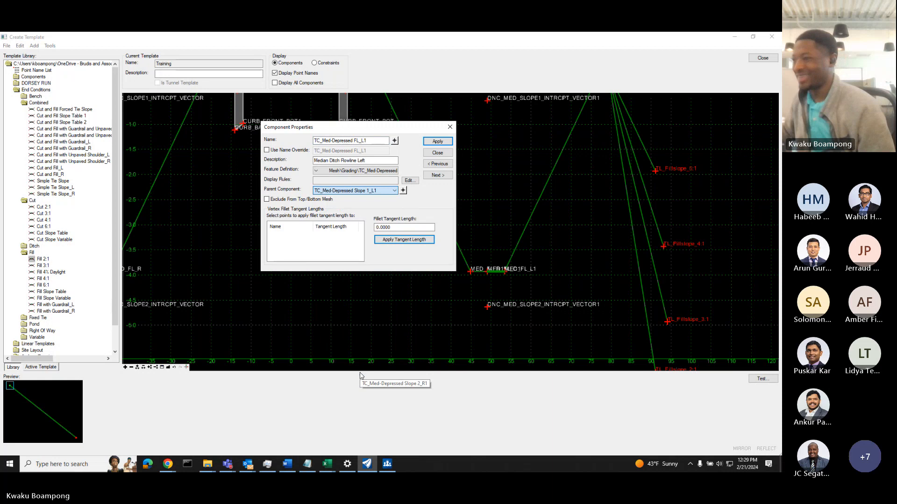
{"action": "left_click", "coordinate": [437, 152]}
Check the display rule on TC_Med-Depressed Slope 2_R1 and make it the parent component of TC_Med-Depressed Slope 2_L1.
{"action": "double_click", "coordinate": [388, 154]}
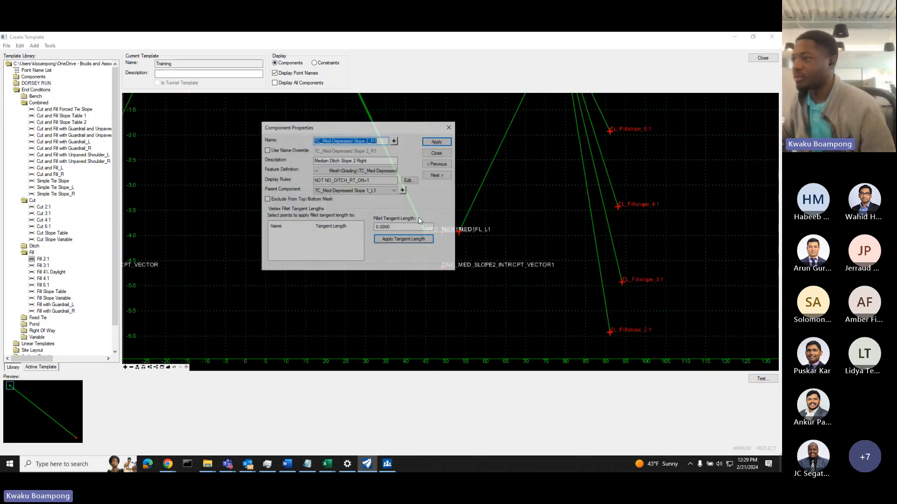
{"action": "left_click", "coordinate": [437, 152]}
{"action": "double_click", "coordinate": [490, 170]}
{"action": "left_click", "coordinate": [394, 190]}
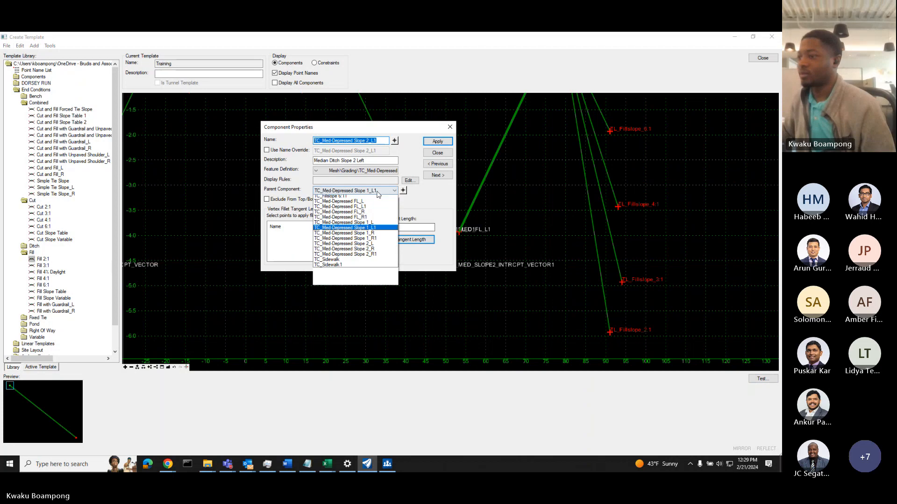
{"action": "left_click", "coordinate": [369, 374]}
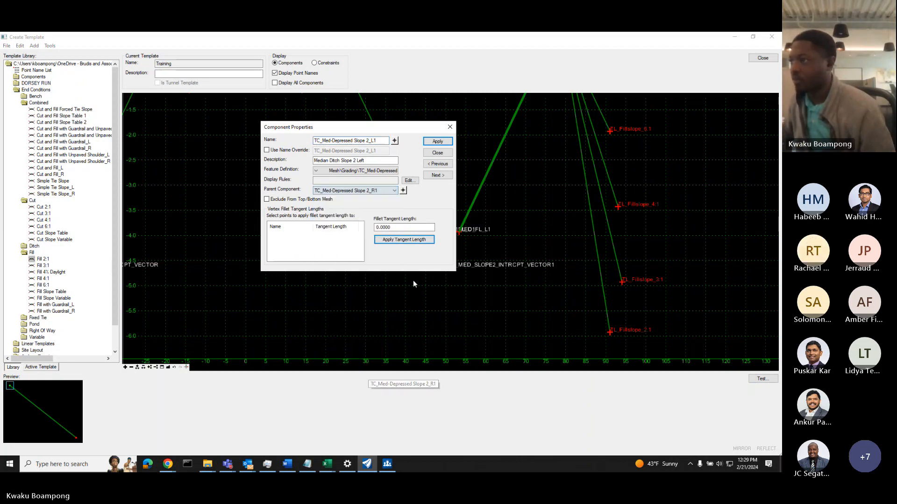
{"action": "left_click", "coordinate": [442, 174]}
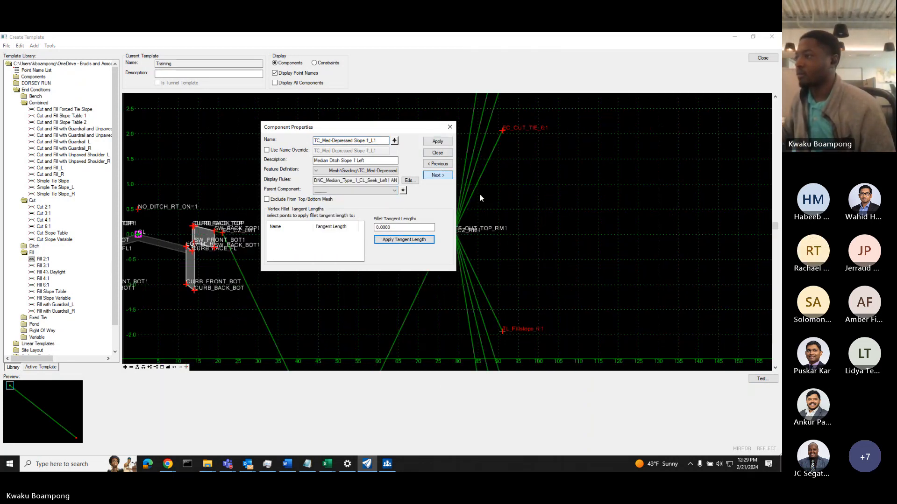
Check which parent components are available for TC_Med-Depressed Slope 1_L1 without assigning one.
{"action": "left_click", "coordinate": [379, 191]}
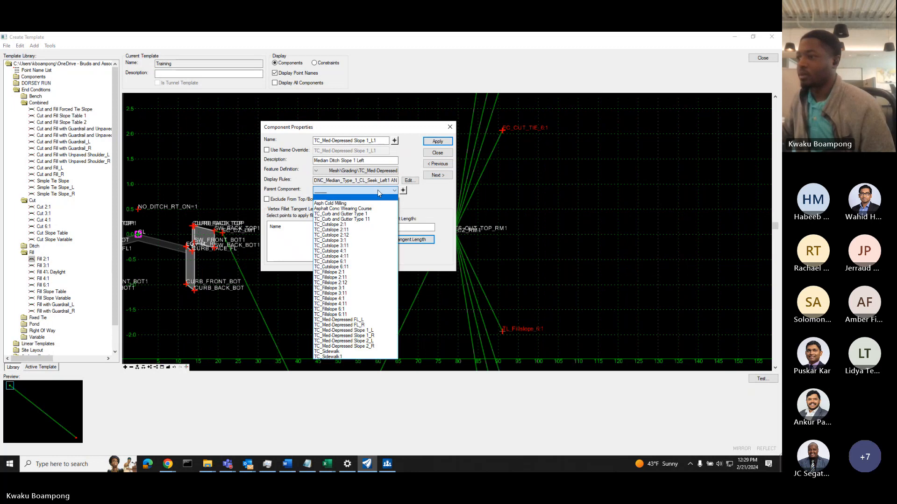
{"action": "left_click", "coordinate": [437, 153]}
{"action": "left_click", "coordinate": [438, 154]}
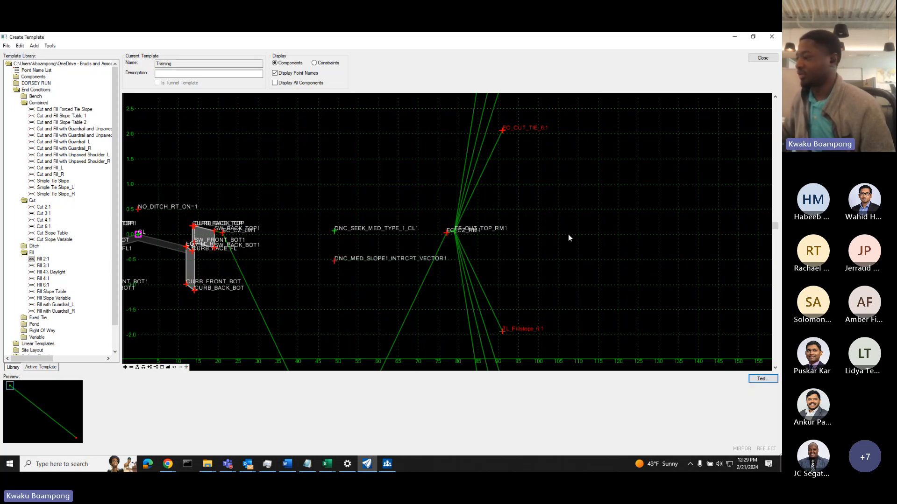
Save the template library with the updated ditch parent components.
{"action": "scroll", "coordinate": [484, 199], "scroll_direction": "down", "scroll_amount": 3}
{"action": "scroll", "coordinate": [354, 265], "scroll_direction": "up", "scroll_amount": 2}
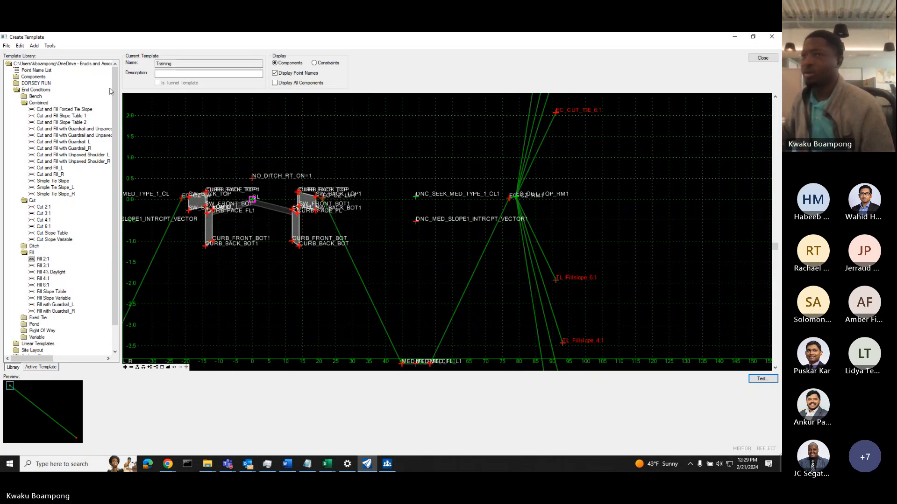
{"action": "left_click", "coordinate": [6, 46]}
{"action": "left_click", "coordinate": [19, 73]}
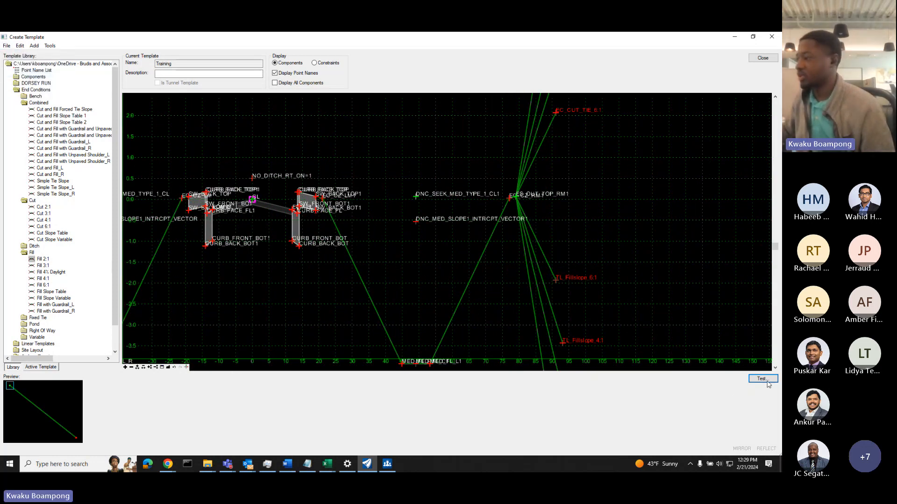
Test the template's end conditions with the NO_DITCH_RT_ON=1 display rule set to True and inspect the right side.
{"action": "left_click", "coordinate": [763, 379]}
{"action": "scroll", "coordinate": [536, 232], "scroll_direction": "down", "scroll_amount": 3}
{"action": "scroll", "coordinate": [663, 267], "scroll_direction": "up", "scroll_amount": 3}
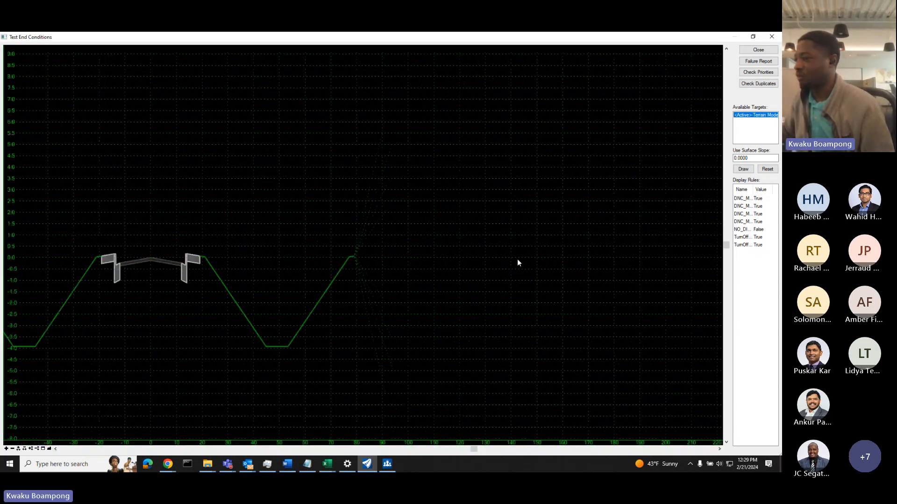
{"action": "double_click", "coordinate": [752, 230]}
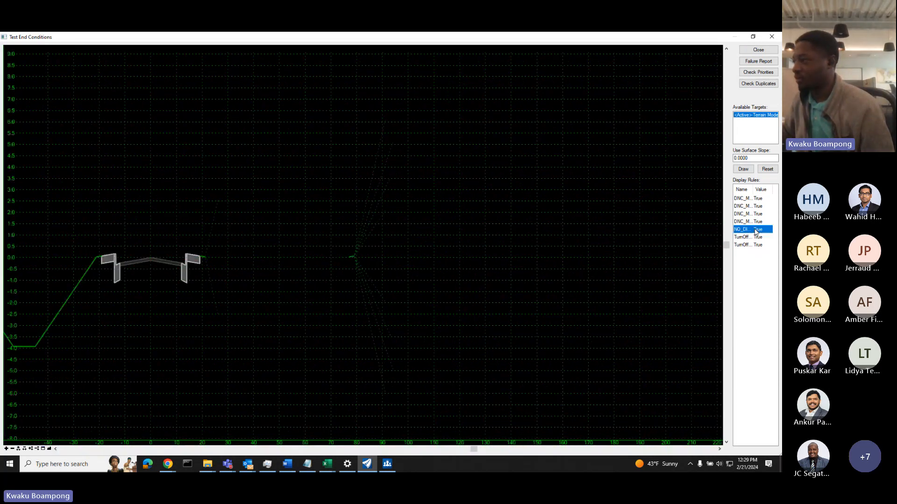
{"action": "scroll", "coordinate": [315, 283], "scroll_direction": "down", "scroll_amount": 2}
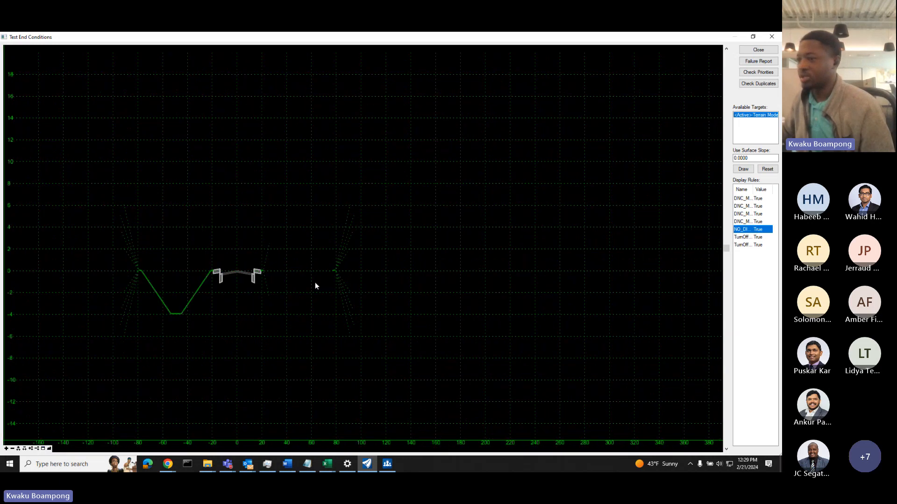
{"action": "scroll", "coordinate": [295, 273], "scroll_direction": "up", "scroll_amount": 3}
{"action": "scroll", "coordinate": [295, 273], "scroll_direction": "up", "scroll_amount": 1}
{"action": "scroll", "coordinate": [412, 262], "scroll_direction": "down", "scroll_amount": 1}
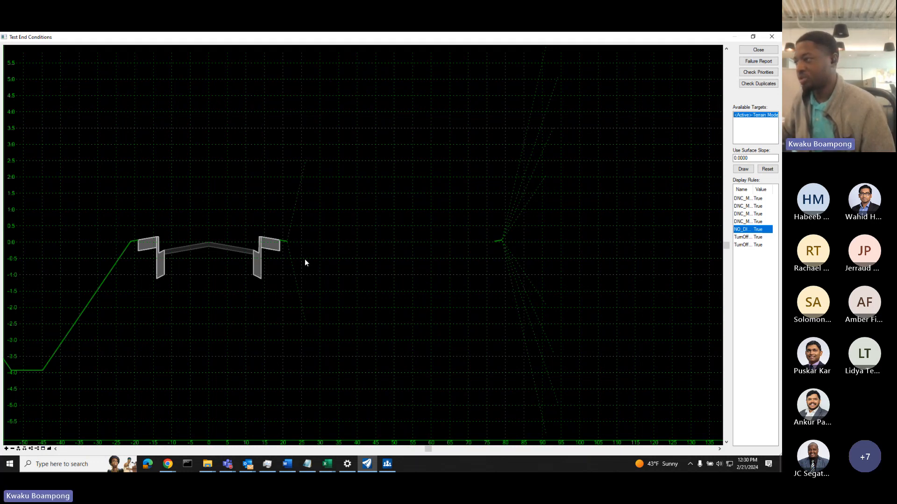
Draw the active terrain surface at several heights in the test to check the right-side cut and fill slopes.
{"action": "left_click", "coordinate": [748, 171]}
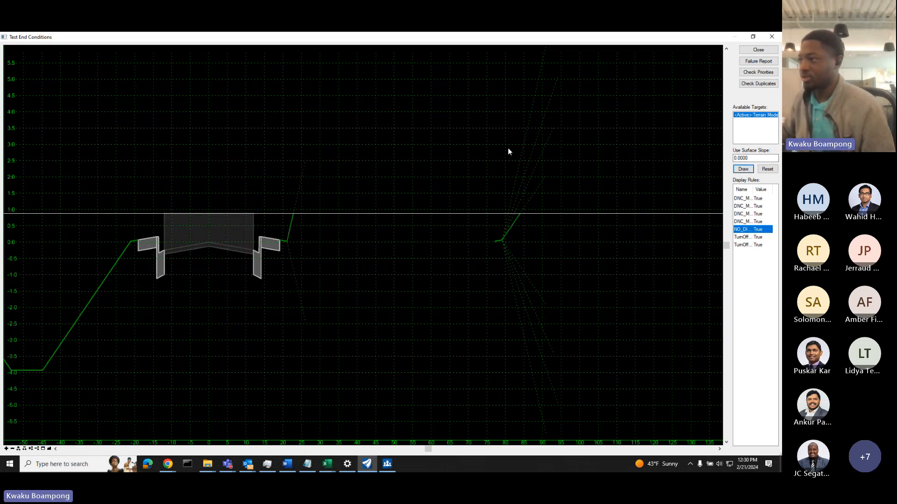
{"action": "scroll", "coordinate": [275, 236], "scroll_direction": "up", "scroll_amount": 2}
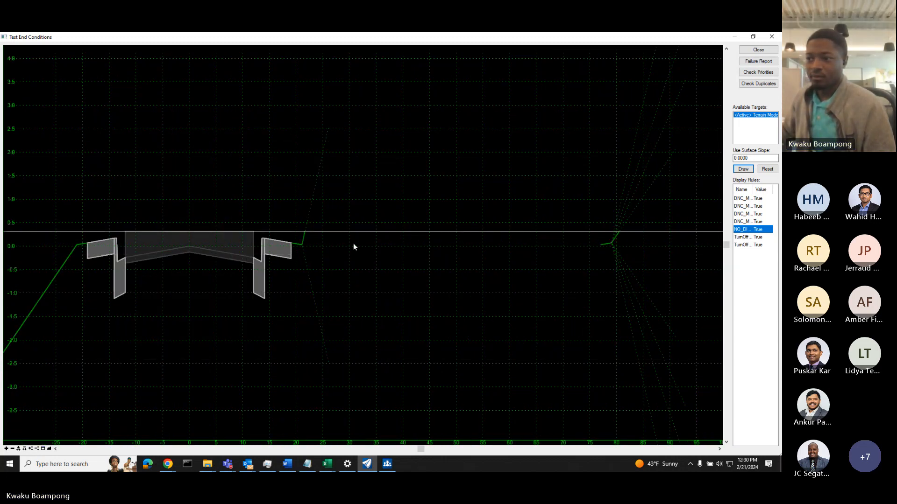
{"action": "scroll", "coordinate": [353, 243], "scroll_direction": "down", "scroll_amount": 2}
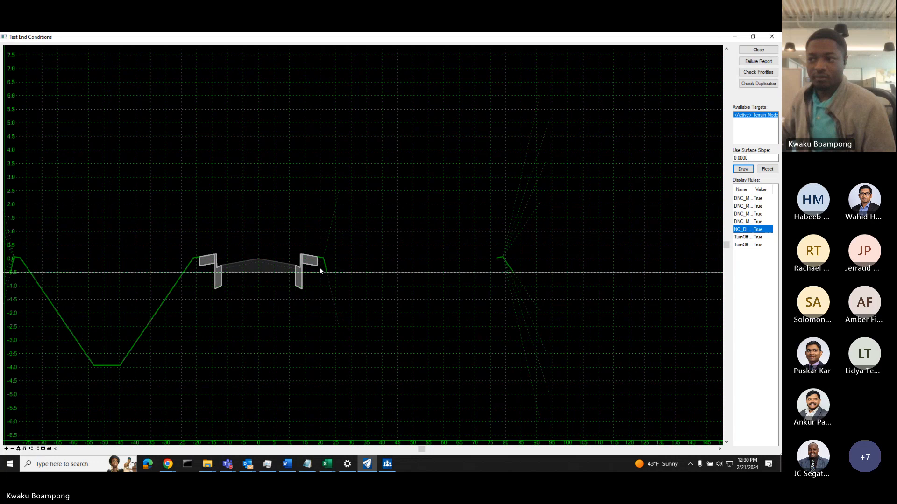
{"action": "left_click", "coordinate": [744, 51]}
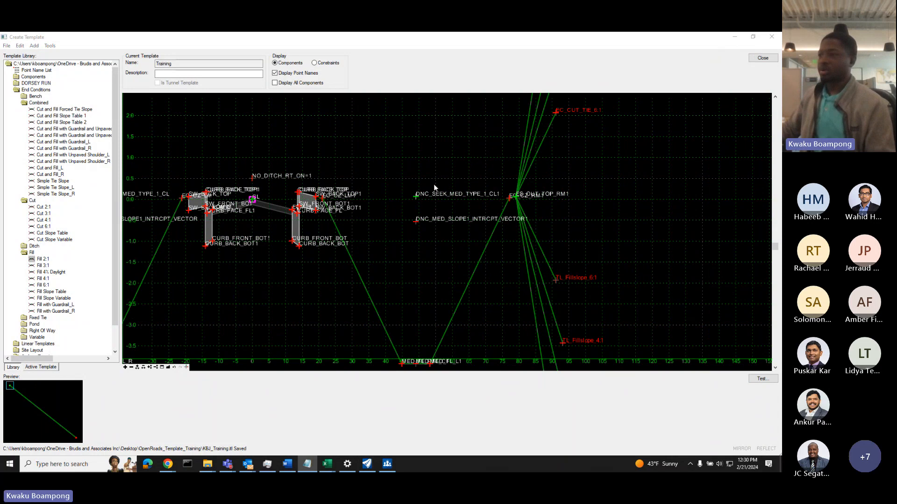
Review the step, point name and feature definition options in the Dynamic Settings, keeping BNDY_Commencing Line.
{"action": "scroll", "coordinate": [434, 184], "scroll_direction": "down", "scroll_amount": 4}
{"action": "left_click", "coordinate": [51, 46]}
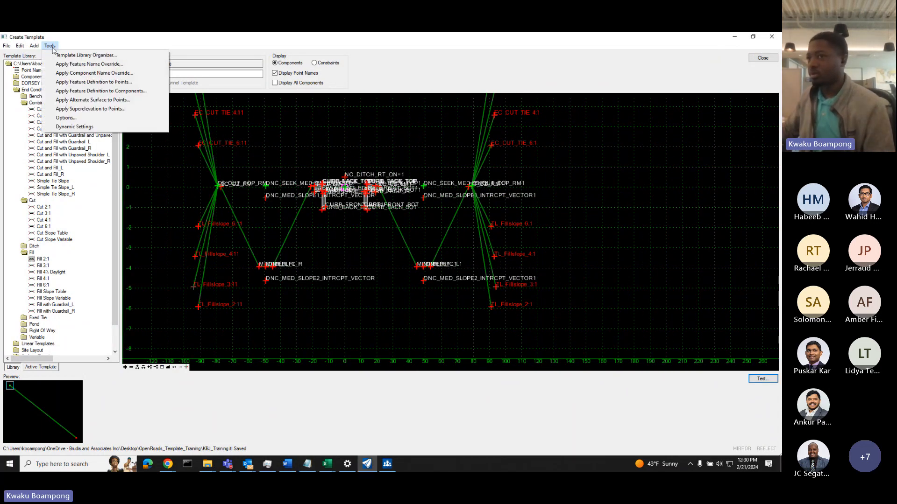
{"action": "left_click", "coordinate": [74, 127]}
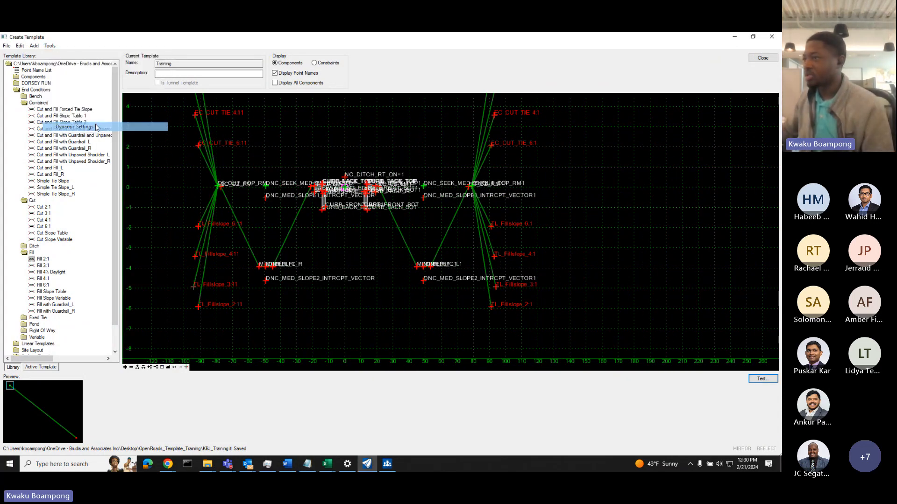
{"action": "left_click_drag", "start_coordinate": [219, 257], "coordinate": [206, 130]}
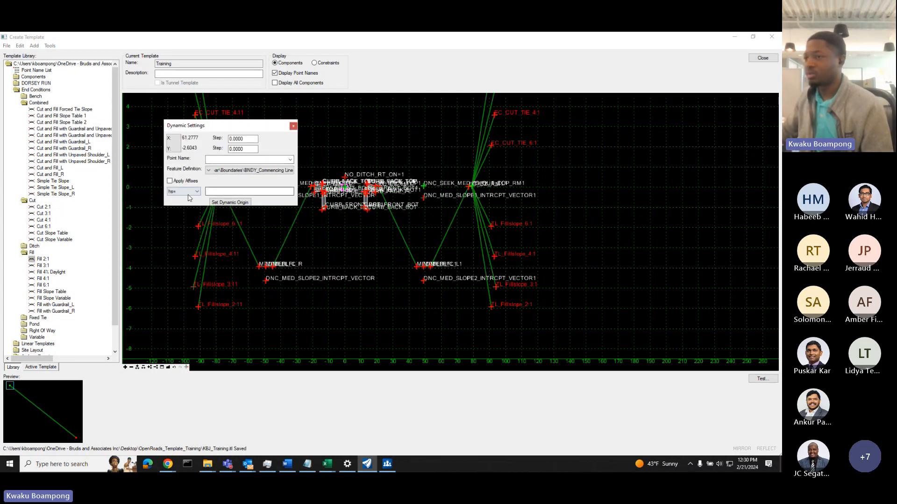
{"action": "left_click", "coordinate": [243, 149]}
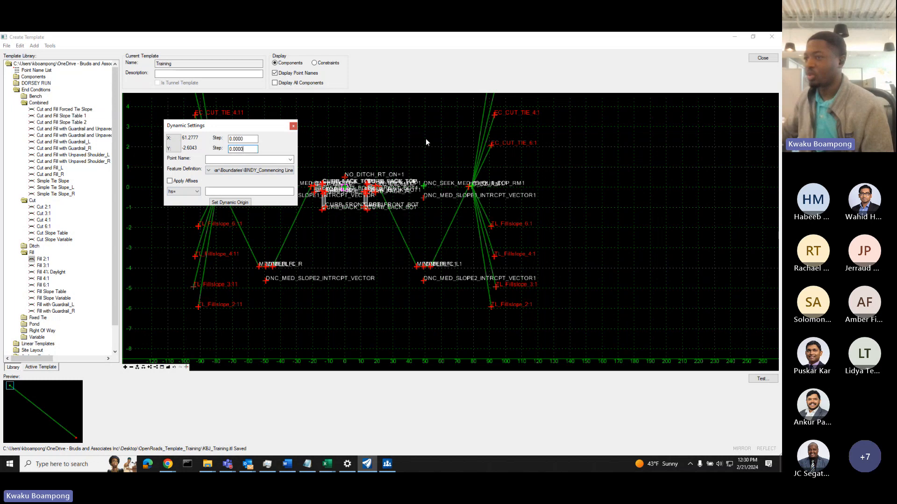
{"action": "left_click", "coordinate": [248, 170]}
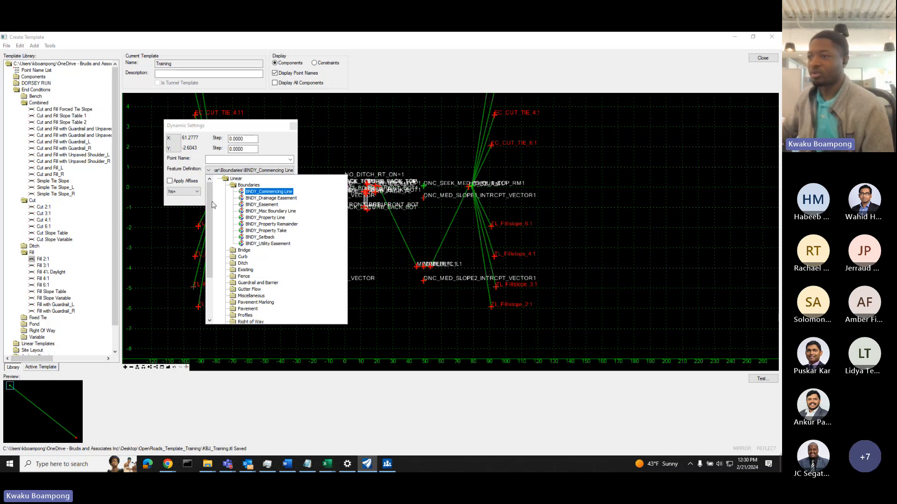
{"action": "left_click", "coordinate": [274, 192]}
{"action": "left_click", "coordinate": [293, 125]}
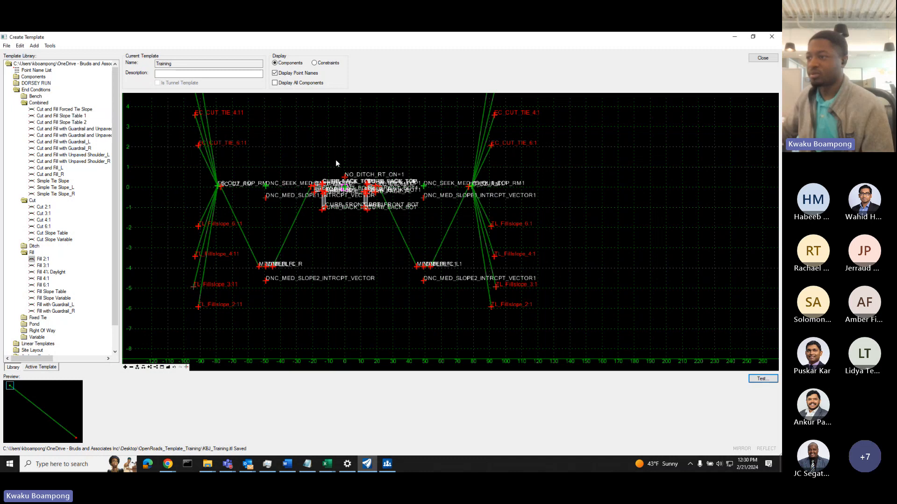
{"action": "right_click", "coordinate": [341, 165]}
{"action": "mouse_move", "coordinate": [342, 165]}
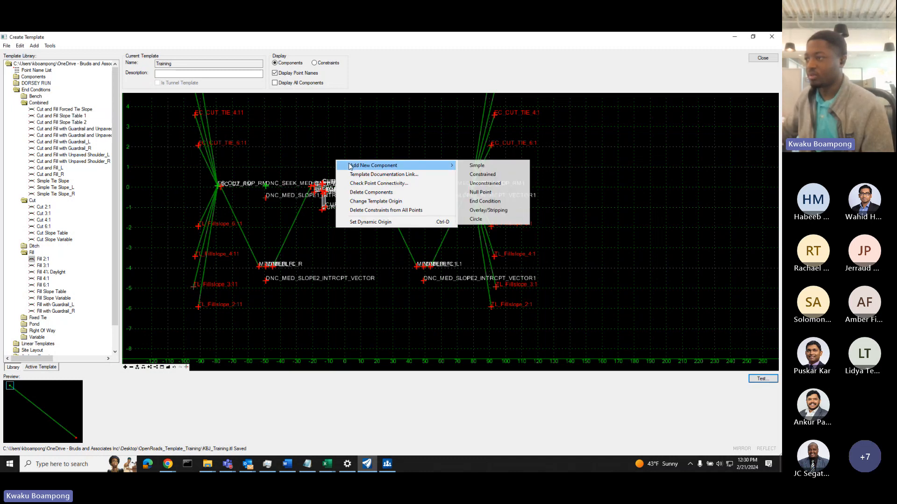
{"action": "left_click", "coordinate": [485, 175]}
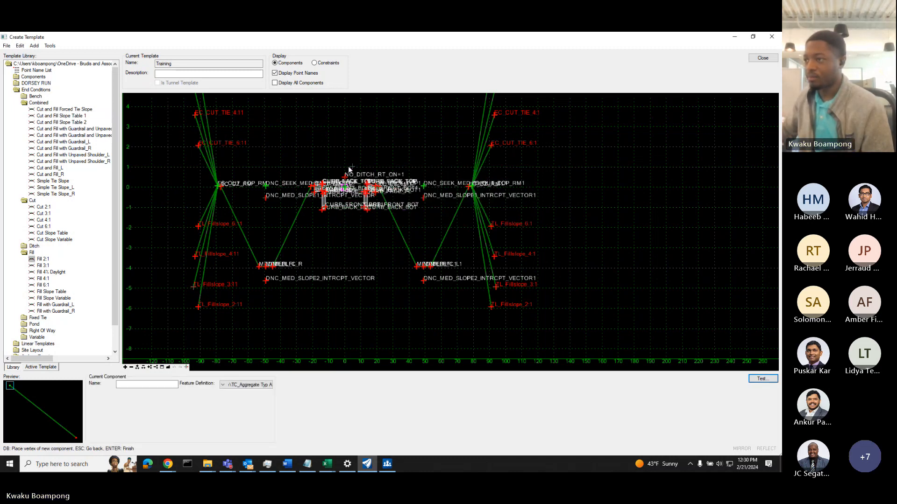
{"action": "scroll", "coordinate": [351, 196], "scroll_direction": "up", "scroll_amount": 3}
{"action": "scroll", "coordinate": [351, 196], "scroll_direction": "up", "scroll_amount": 1}
{"action": "right_click", "coordinate": [354, 189]}
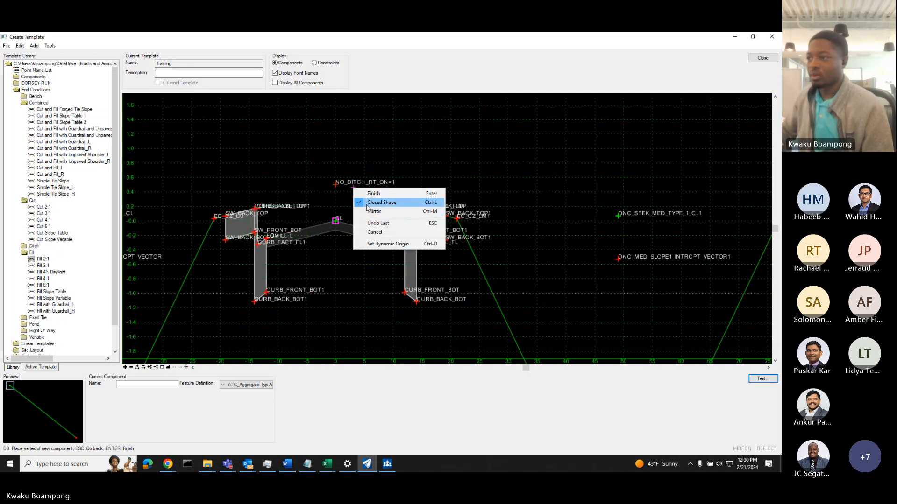
{"action": "right_click", "coordinate": [437, 172]}
{"action": "left_click", "coordinate": [408, 171]}
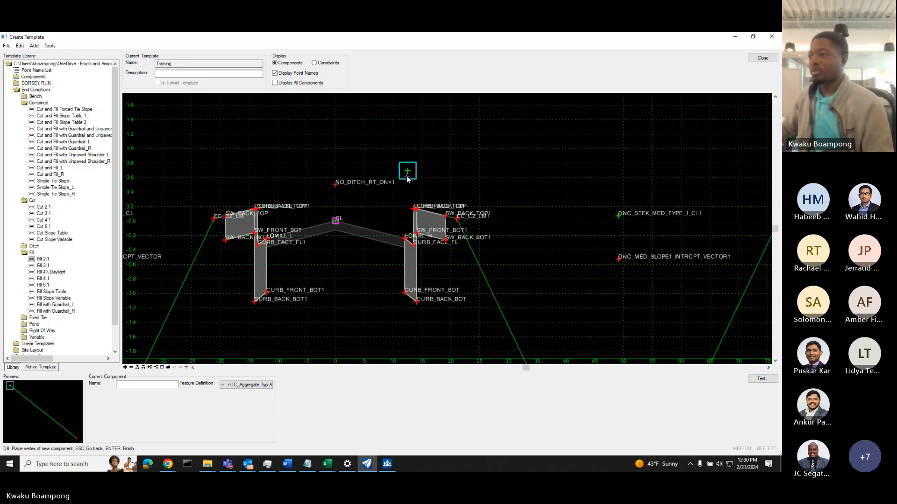
{"action": "right_click", "coordinate": [426, 174]}
{"action": "key", "text": "Escape"}
{"action": "key", "text": "Escape"}
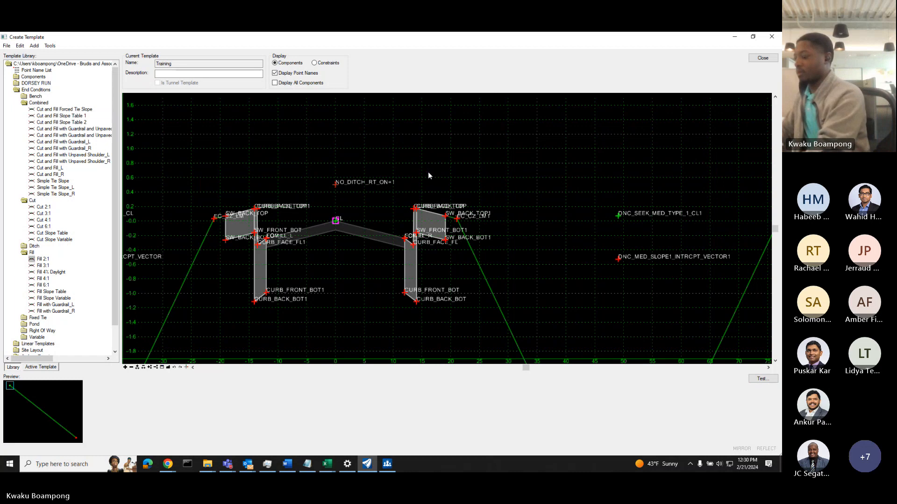
Examine the details of the NO_DITCH_RT_ON=1 point above the centerline and select the Combined end conditions folder.
{"action": "scroll", "coordinate": [433, 174], "scroll_direction": "down", "scroll_amount": 5}
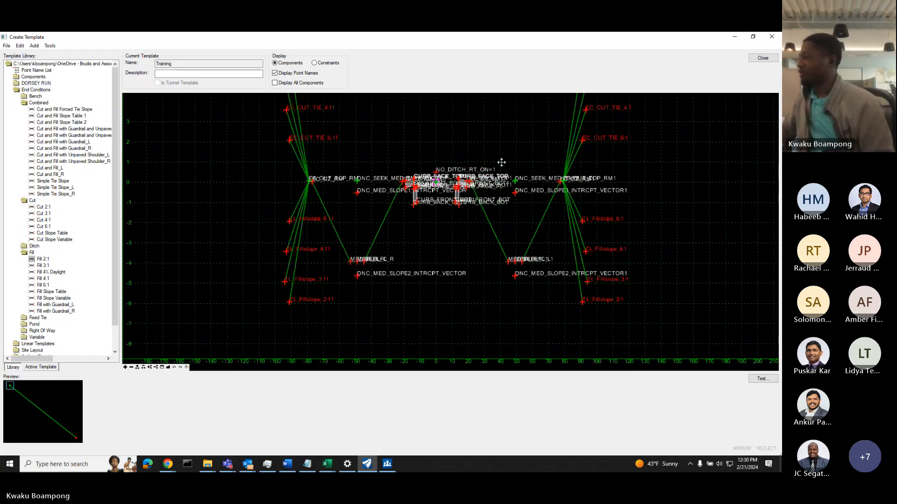
{"action": "scroll", "coordinate": [427, 174], "scroll_direction": "up", "scroll_amount": 5}
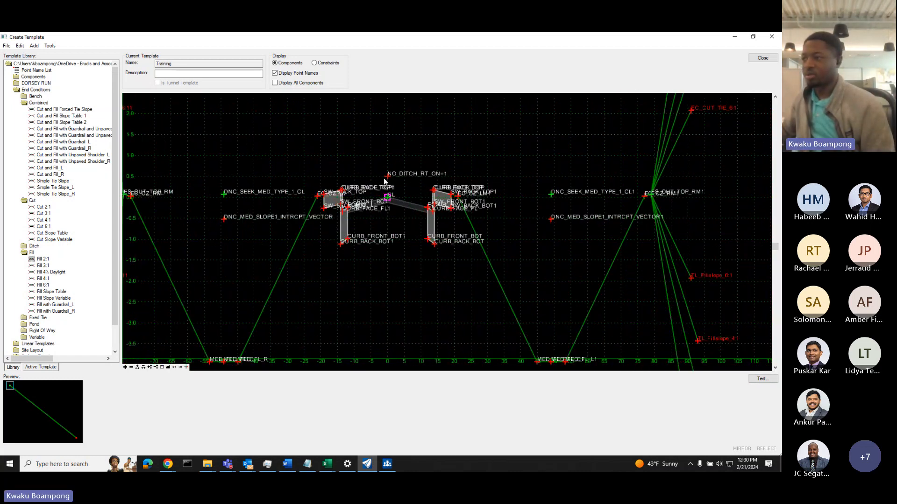
{"action": "mouse_move", "coordinate": [387, 180]}
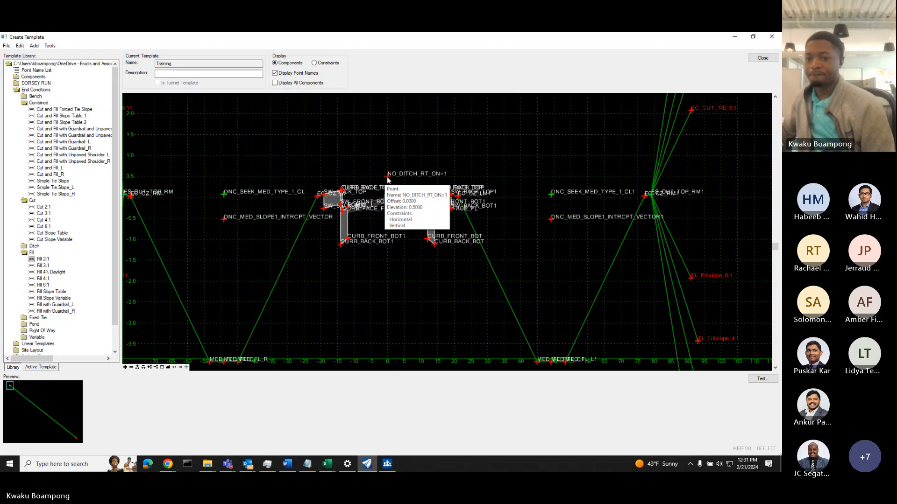
{"action": "scroll", "coordinate": [387, 179], "scroll_direction": "down", "scroll_amount": 3}
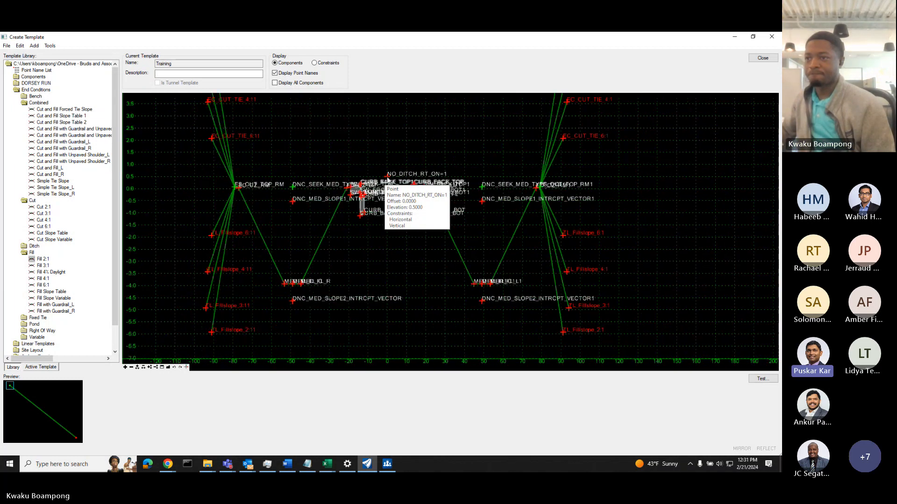
{"action": "double_click", "coordinate": [38, 102]}
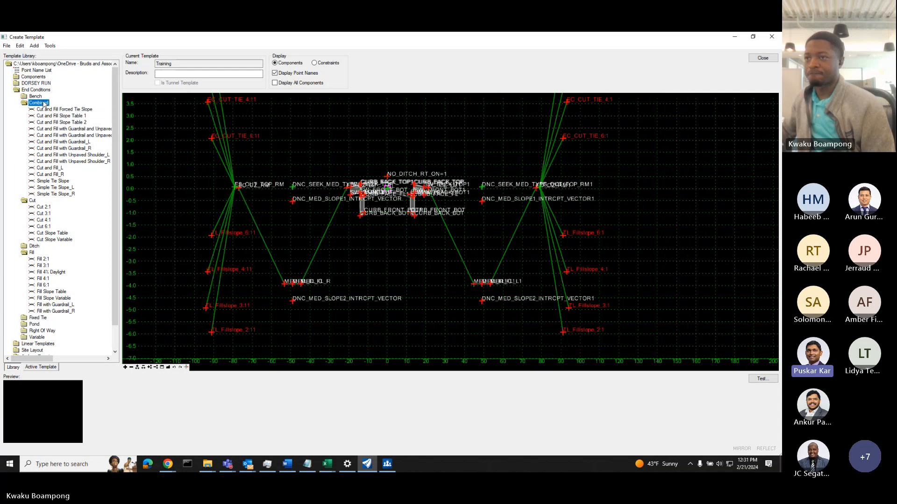
Collapse the Combined and Cut folders under End Conditions in the template library.
{"action": "double_click", "coordinate": [32, 109]}
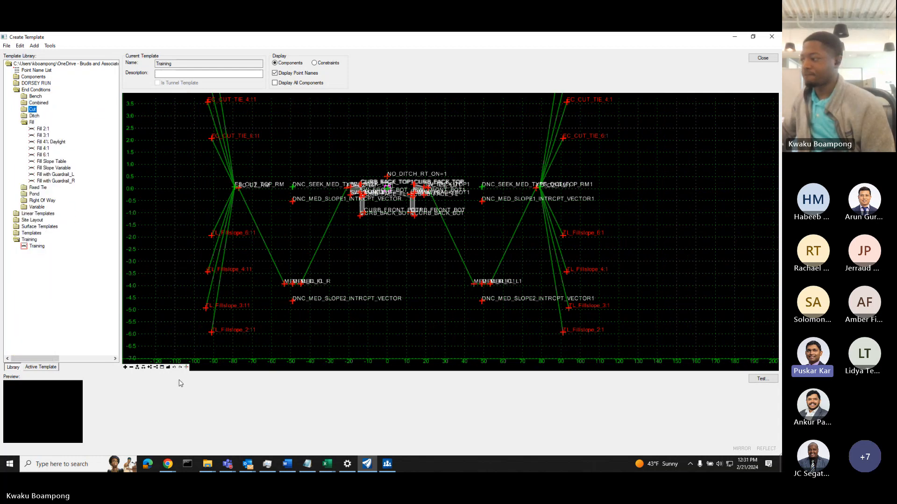
{"action": "scroll", "coordinate": [216, 344], "scroll_direction": "down", "scroll_amount": 1}
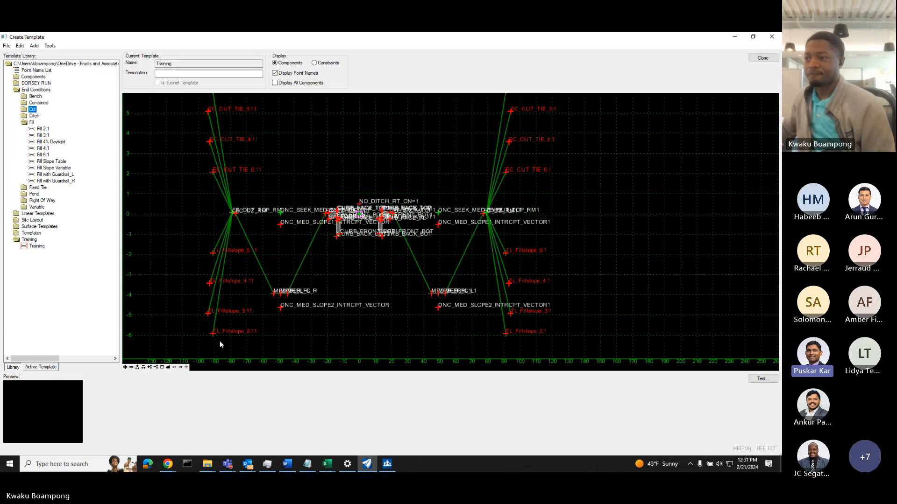
{"action": "middle_click_drag", "start_coordinate": [280, 326], "coordinate": [315, 328]}
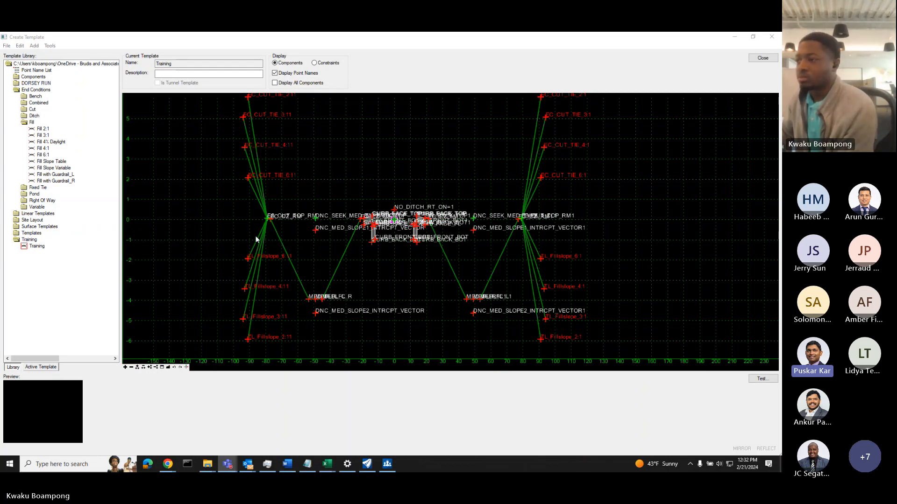
{"action": "scroll", "coordinate": [256, 240], "scroll_direction": "up", "scroll_amount": 1}
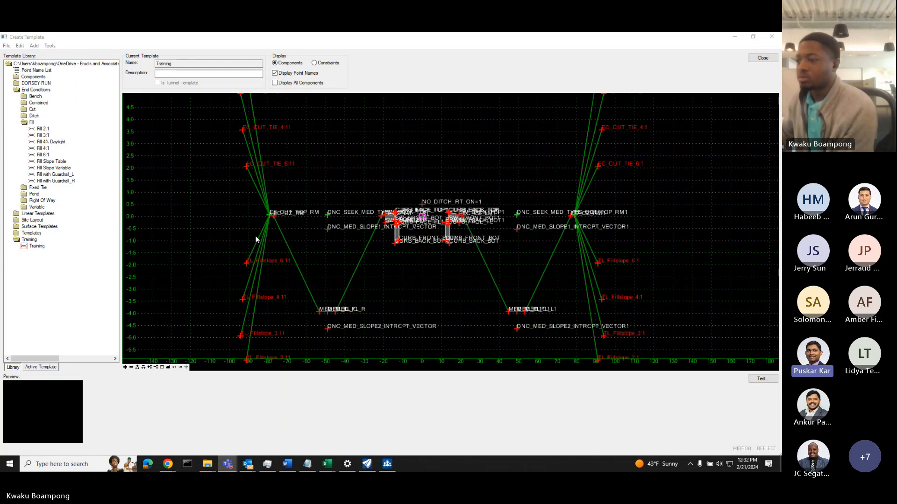
Examine the roadway section around the centerline, with its curbs, sidewalks and adjoining ditch slopes on both sides.
{"action": "left_click", "coordinate": [163, 367]}
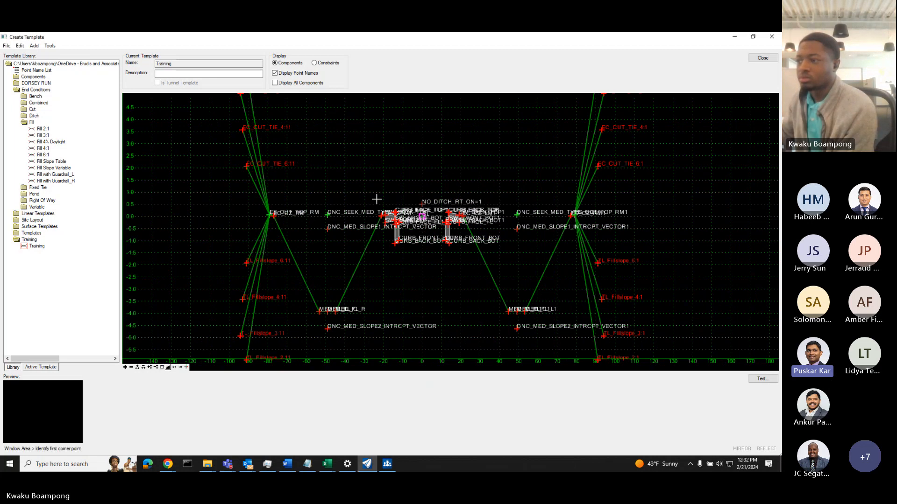
{"action": "left_click", "coordinate": [383, 186]}
{"action": "left_click", "coordinate": [479, 261]}
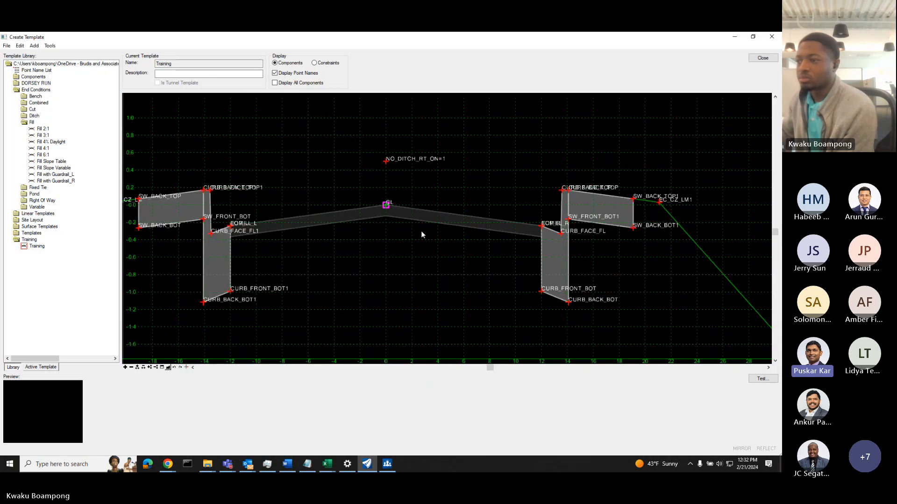
{"action": "middle_click_drag", "start_coordinate": [425, 251], "coordinate": [428, 252]}
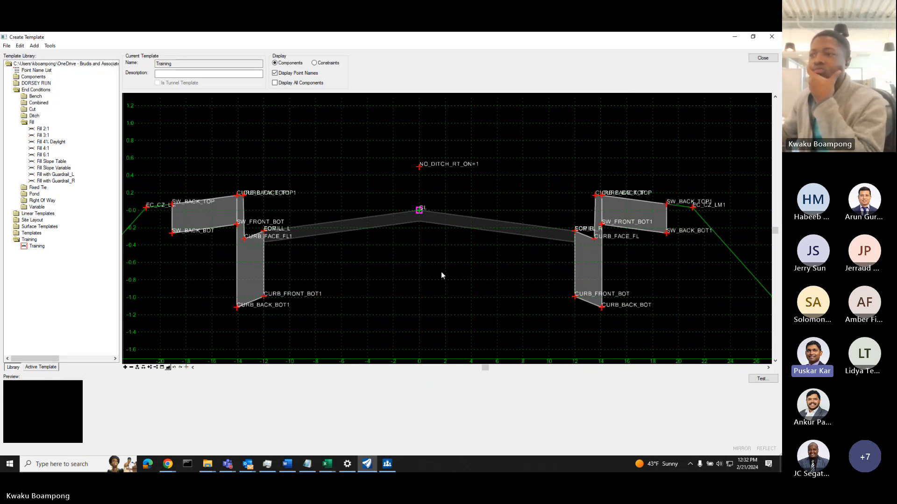
{"action": "scroll", "coordinate": [470, 270], "scroll_direction": "down", "scroll_amount": 3}
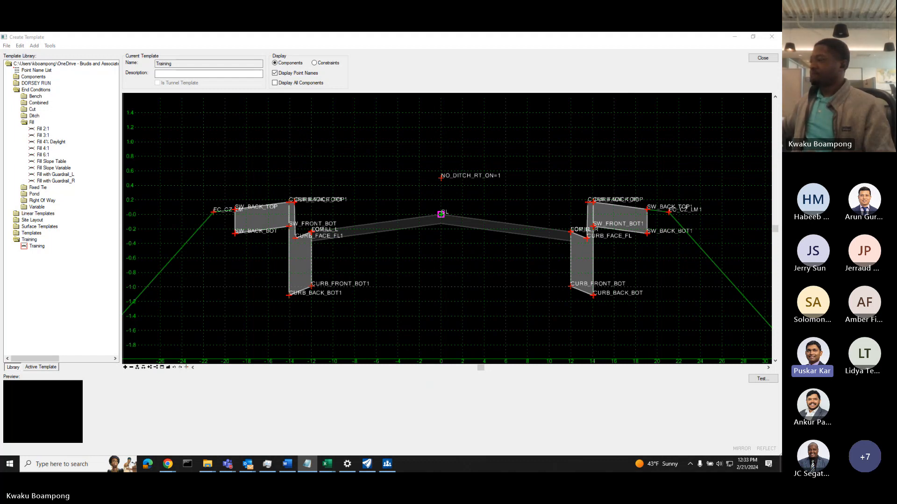
{"action": "left_click", "coordinate": [543, 210]}
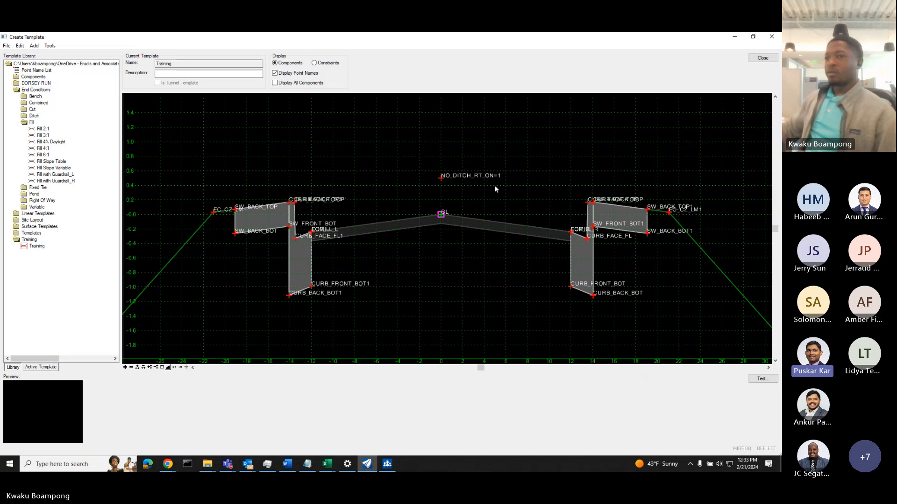
{"action": "scroll", "coordinate": [425, 188], "scroll_direction": "down", "scroll_amount": 3}
{"action": "scroll", "coordinate": [365, 216], "scroll_direction": "up", "scroll_amount": 2}
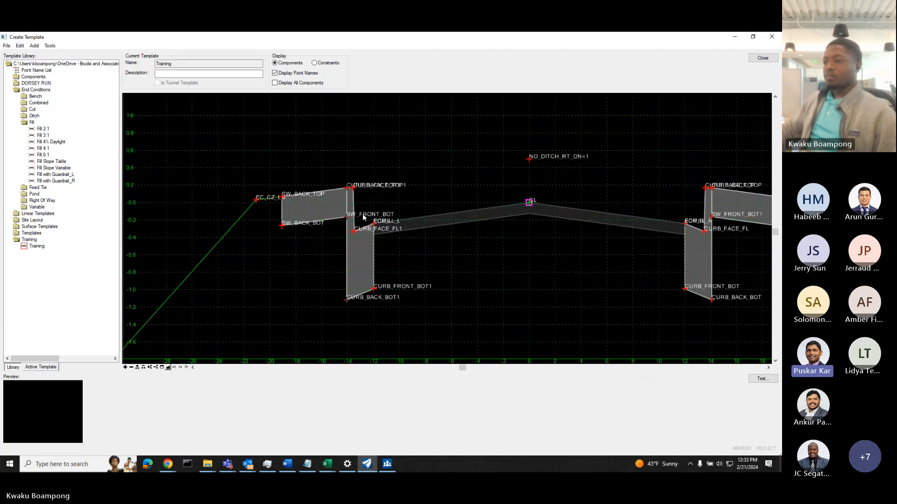
{"action": "mouse_move", "coordinate": [379, 228]}
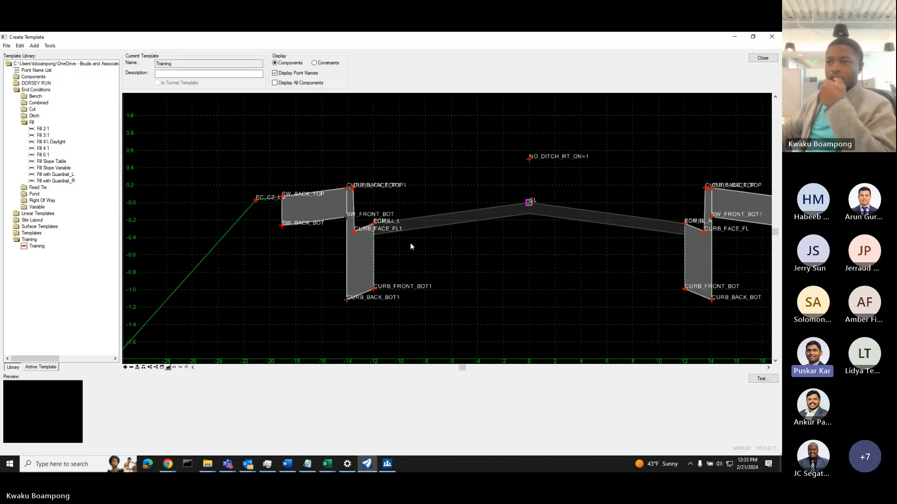
{"action": "scroll", "coordinate": [410, 243], "scroll_direction": "down", "scroll_amount": 2}
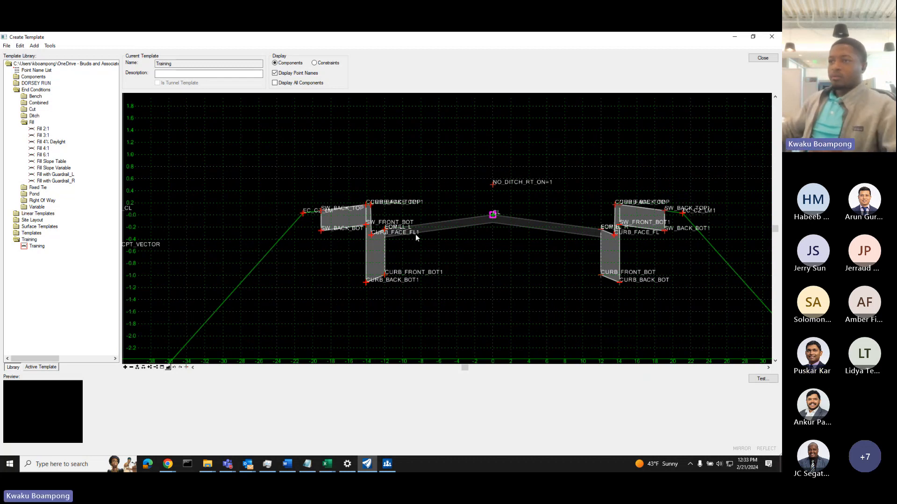
{"action": "scroll", "coordinate": [318, 217], "scroll_direction": "down", "scroll_amount": 2}
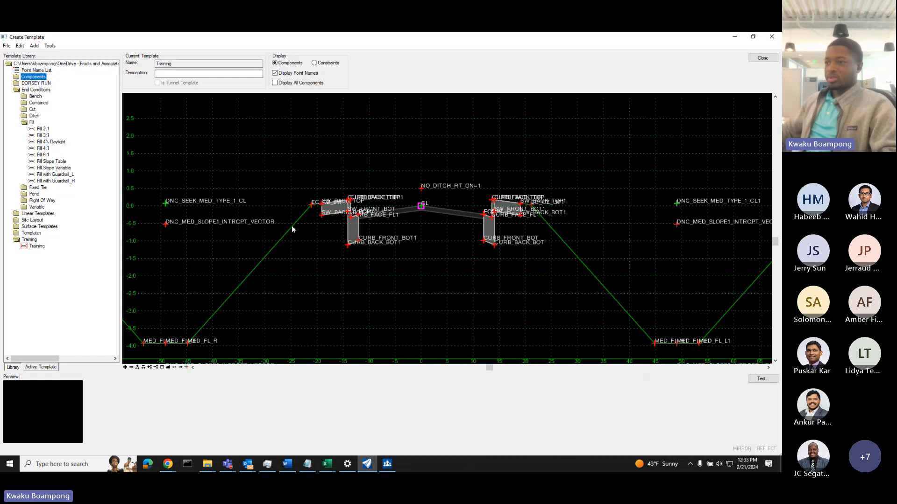
{"action": "scroll", "coordinate": [318, 211], "scroll_direction": "up", "scroll_amount": 3}
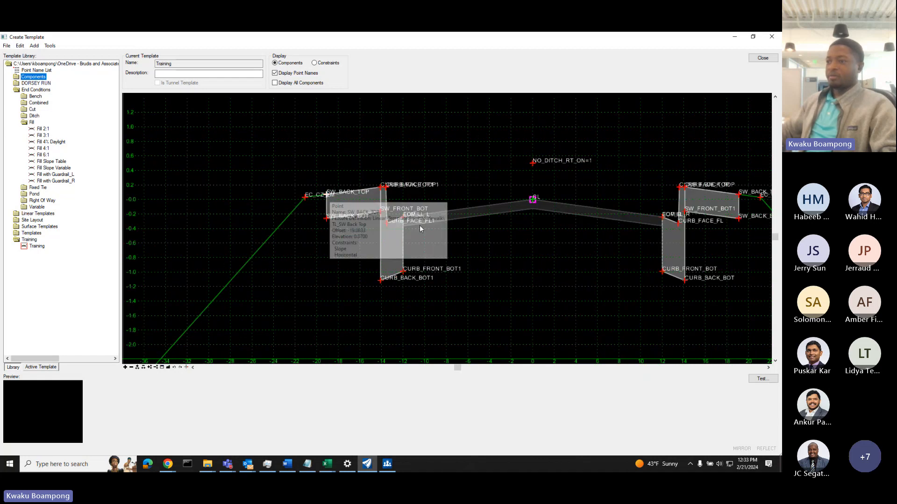
Set the feature definition of the SW_BACK_TOP sidewalk point to TL_SW Back Bot, apply it and close the point properties.
{"action": "double_click", "coordinate": [326, 195]}
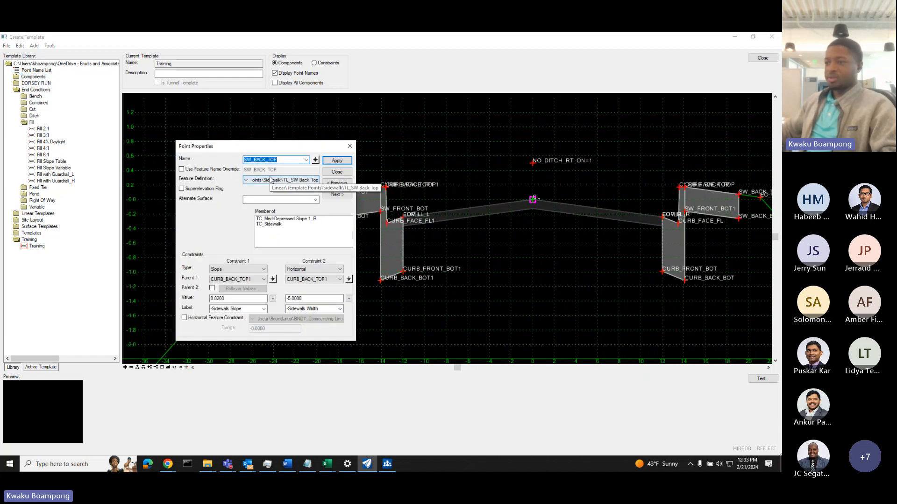
{"action": "left_click", "coordinate": [246, 181]}
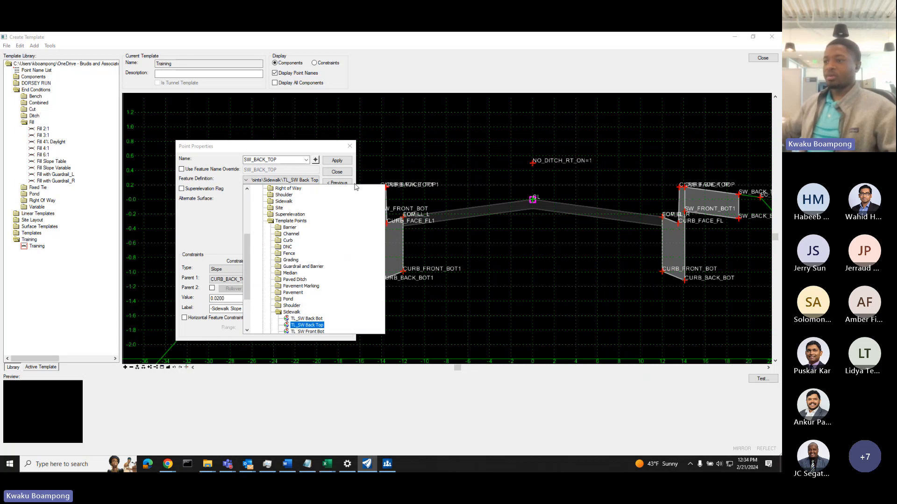
{"action": "left_click", "coordinate": [290, 260]}
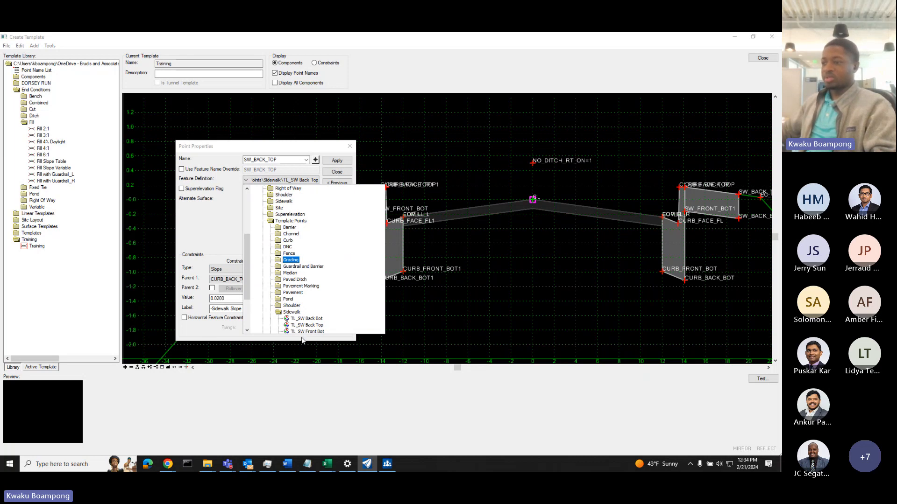
{"action": "left_click", "coordinate": [305, 321]}
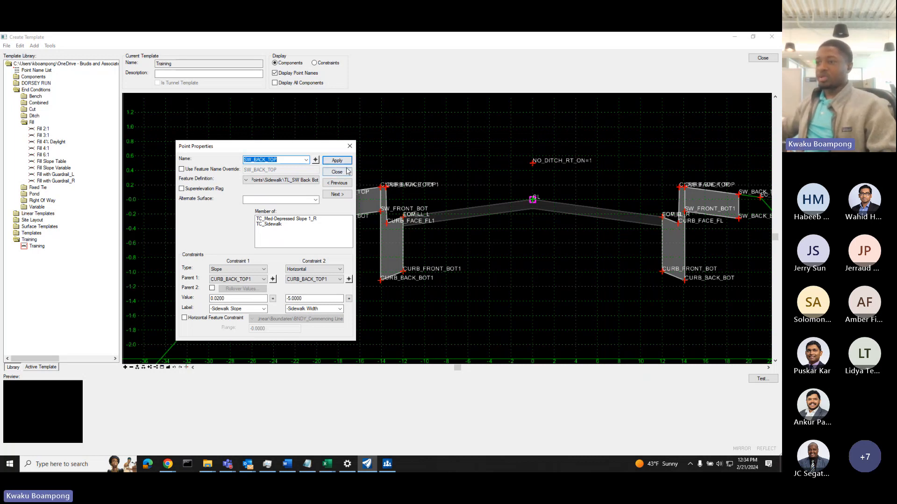
{"action": "left_click", "coordinate": [329, 162]}
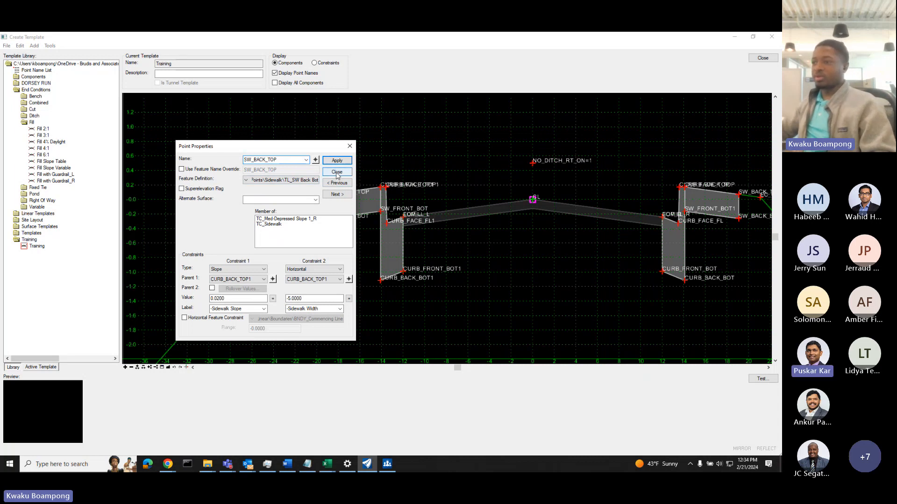
{"action": "left_click", "coordinate": [337, 174]}
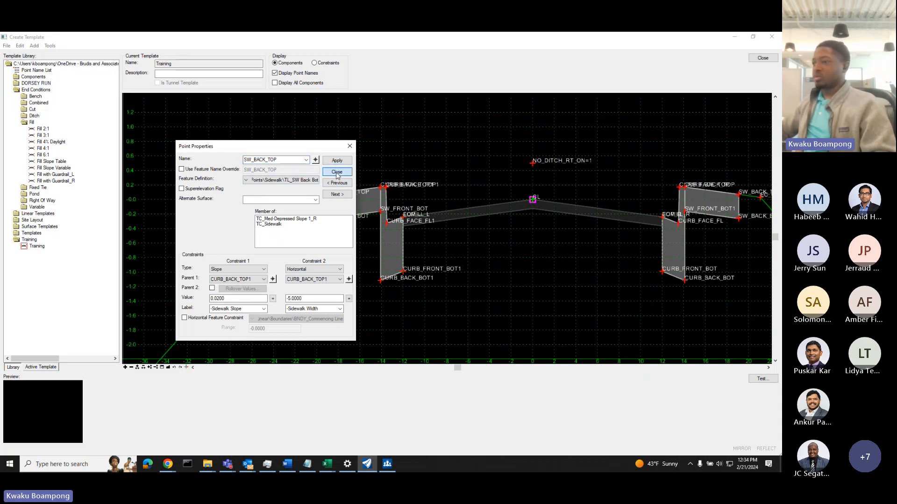
Check the feature definition options of the CURB_BACK_TOP point on the right-side curb, keeping TL_Curb Back Mid.
{"action": "middle_click_drag", "start_coordinate": [715, 199], "coordinate": [516, 202]}
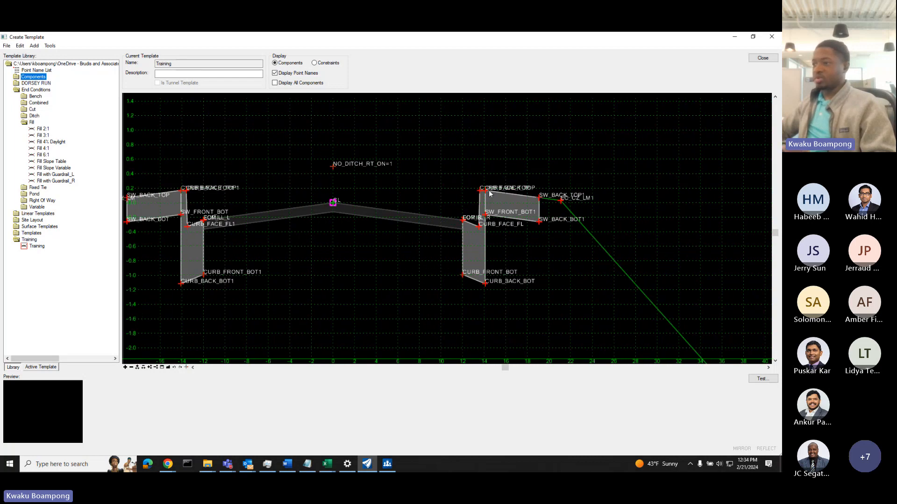
{"action": "scroll", "coordinate": [490, 194], "scroll_direction": "up", "scroll_amount": 1}
{"action": "mouse_move", "coordinate": [486, 194]}
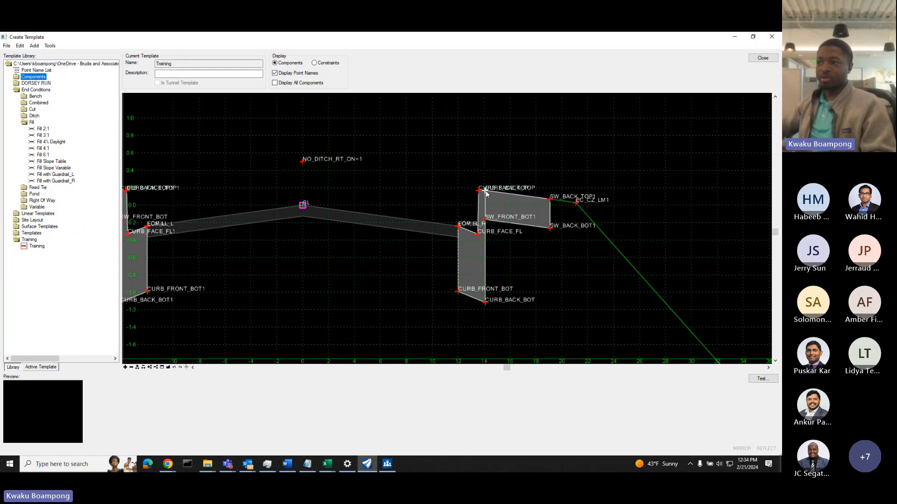
{"action": "scroll", "coordinate": [498, 189], "scroll_direction": "down", "scroll_amount": 4}
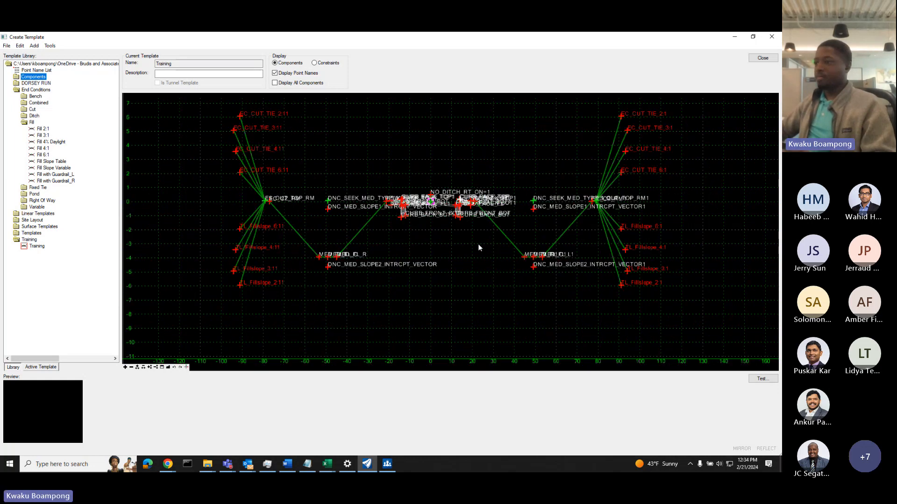
{"action": "scroll", "coordinate": [437, 243], "scroll_direction": "up", "scroll_amount": 3}
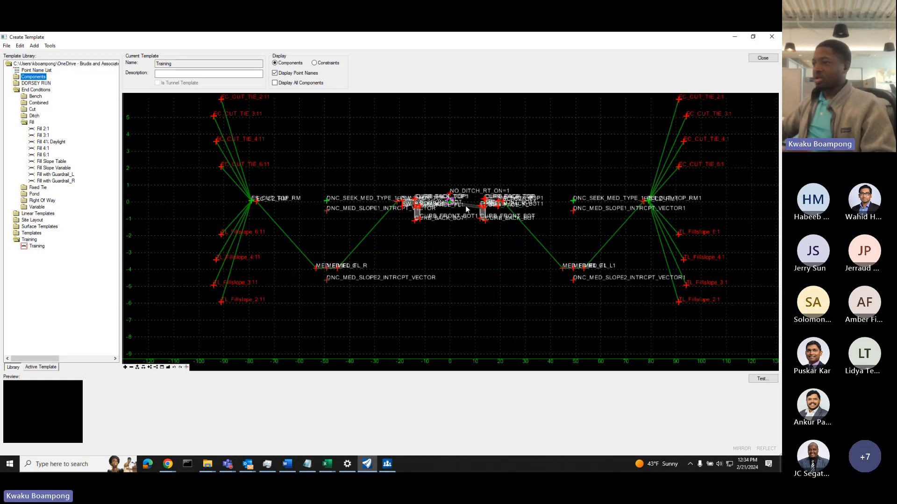
{"action": "scroll", "coordinate": [406, 204], "scroll_direction": "up", "scroll_amount": 2}
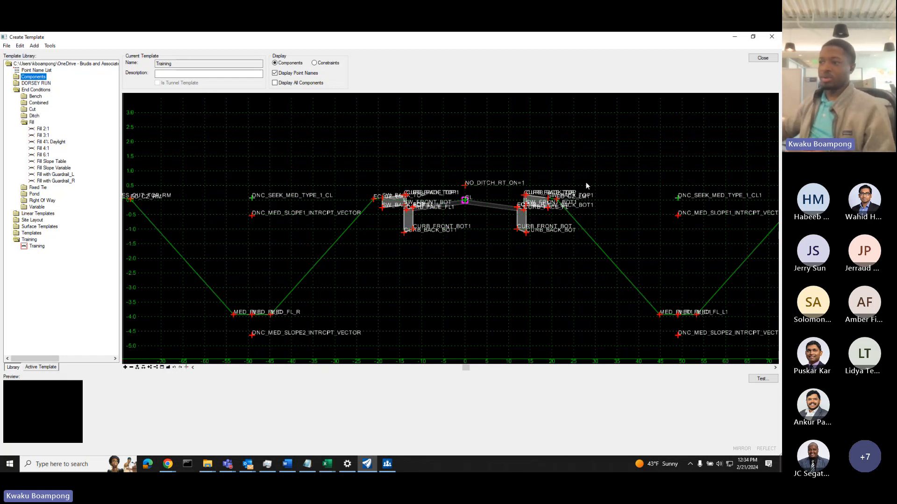
{"action": "scroll", "coordinate": [508, 258], "scroll_direction": "up", "scroll_amount": 4}
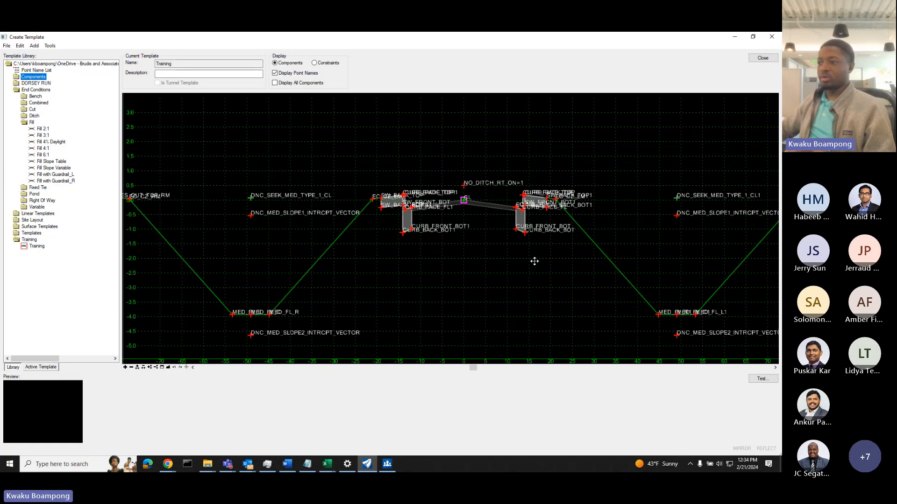
{"action": "scroll", "coordinate": [397, 194], "scroll_direction": "up", "scroll_amount": 2}
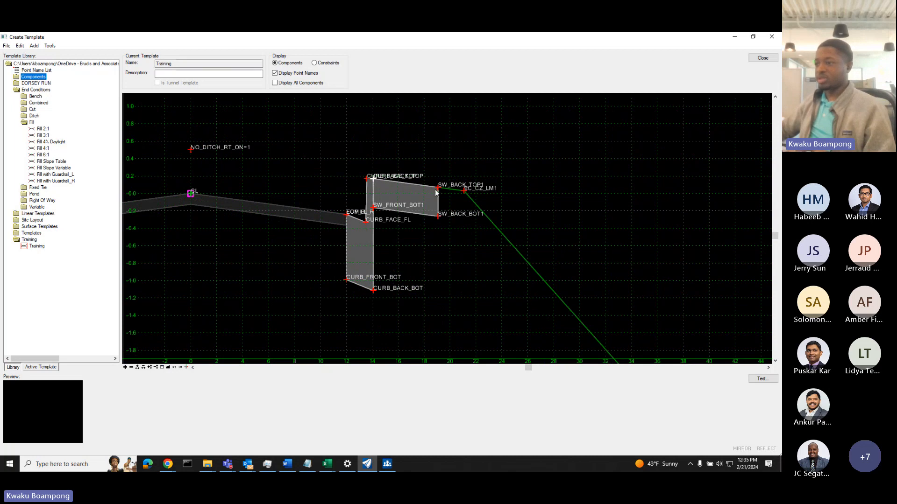
{"action": "double_click", "coordinate": [372, 178]}
{"action": "left_click", "coordinate": [246, 180]}
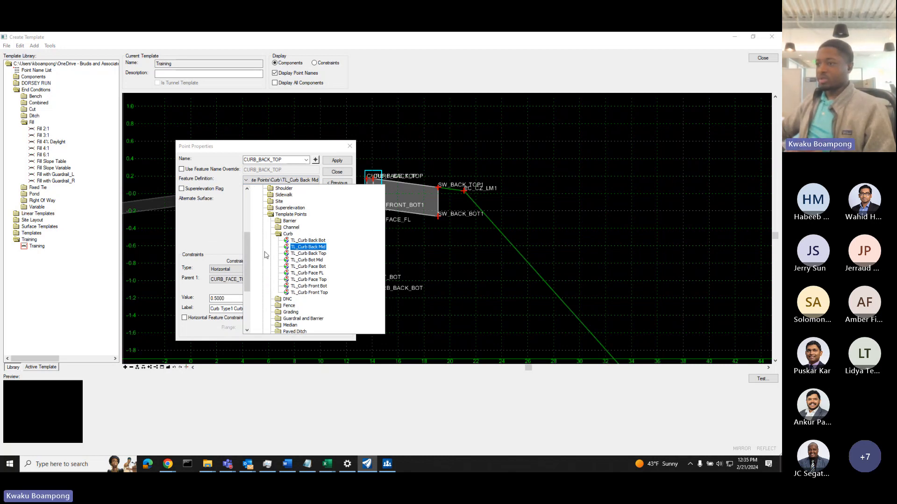
{"action": "left_click", "coordinate": [306, 247]}
Check the label and value of CURB_BACK_TOP's horizontal constraint in the point properties.
{"action": "double_click", "coordinate": [242, 309]}
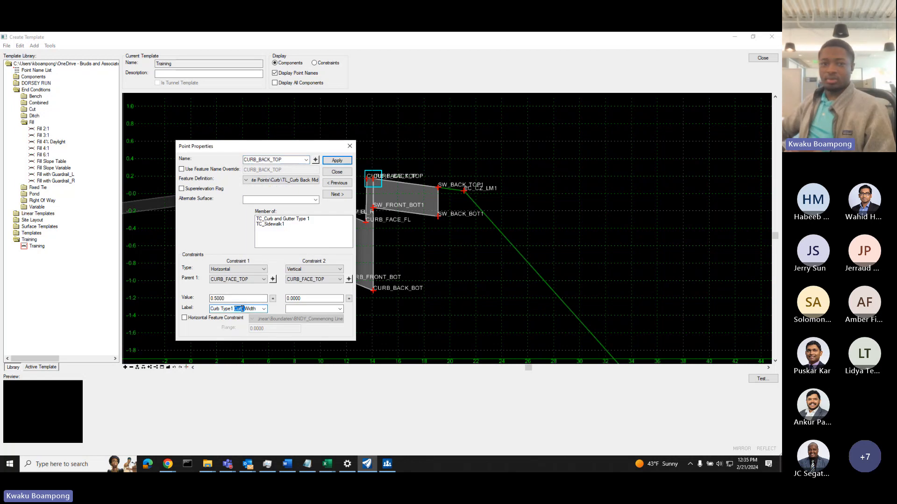
{"action": "left_click", "coordinate": [242, 308]}
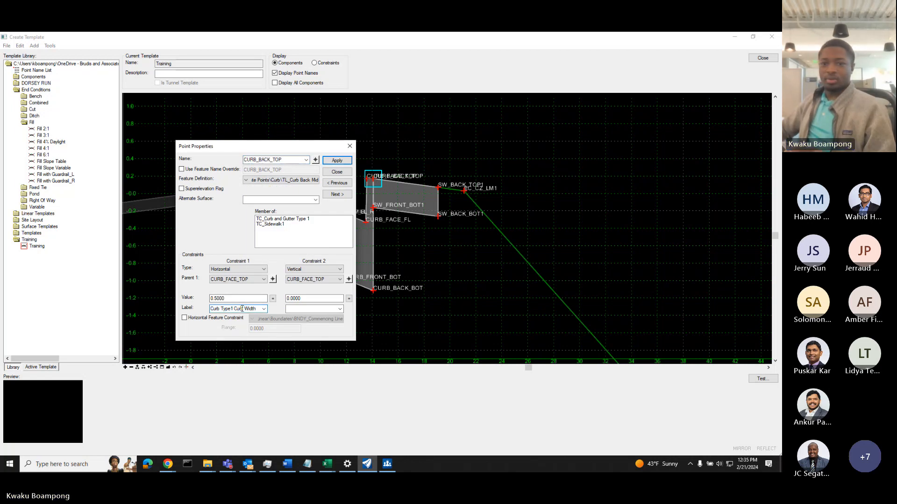
{"action": "left_click_drag", "start_coordinate": [242, 309], "coordinate": [206, 308]}
{"action": "left_click", "coordinate": [218, 309]}
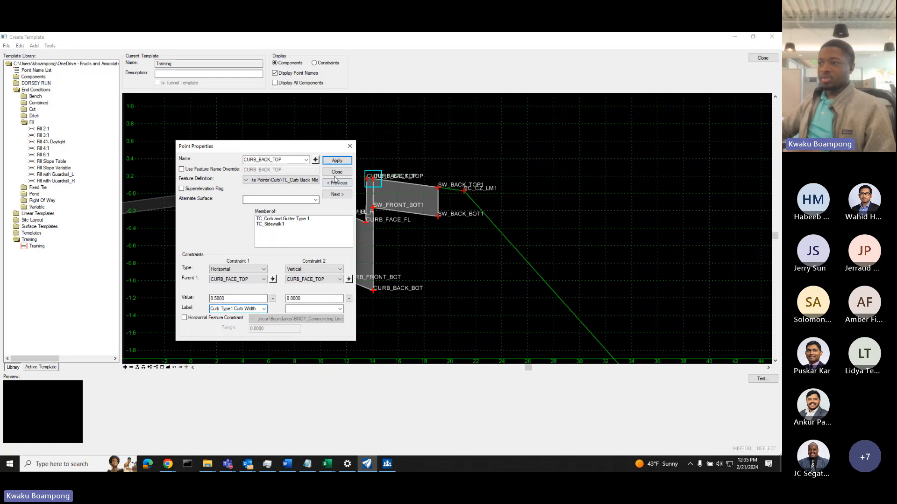
{"action": "left_click_drag", "start_coordinate": [255, 309], "coordinate": [207, 309]}
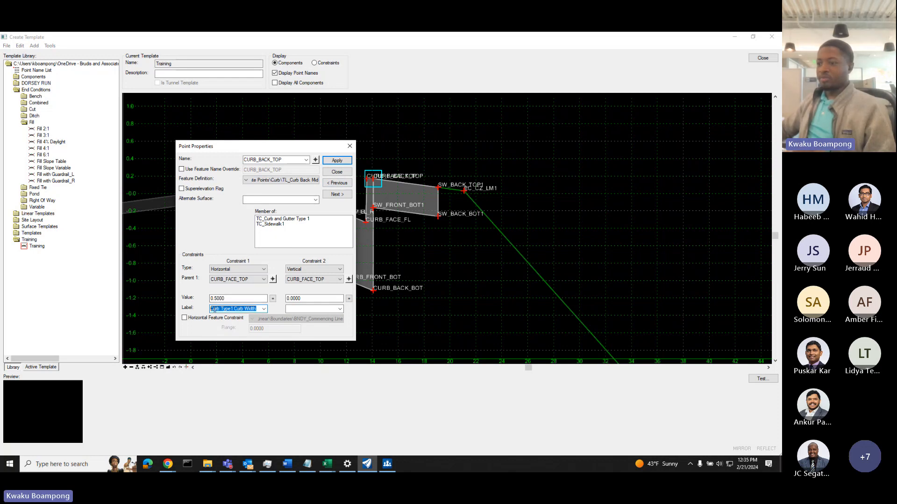
{"action": "left_click", "coordinate": [236, 299]}
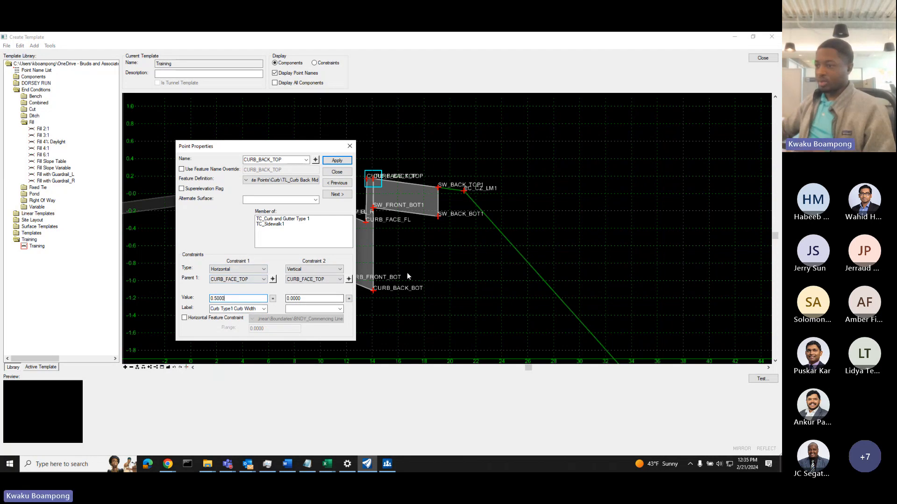
Review the constraint type, value and label of CURB_BACK_TOP against the right-side curb geometry, and close the point properties.
{"action": "left_click", "coordinate": [235, 270]}
{"action": "left_click", "coordinate": [229, 269]}
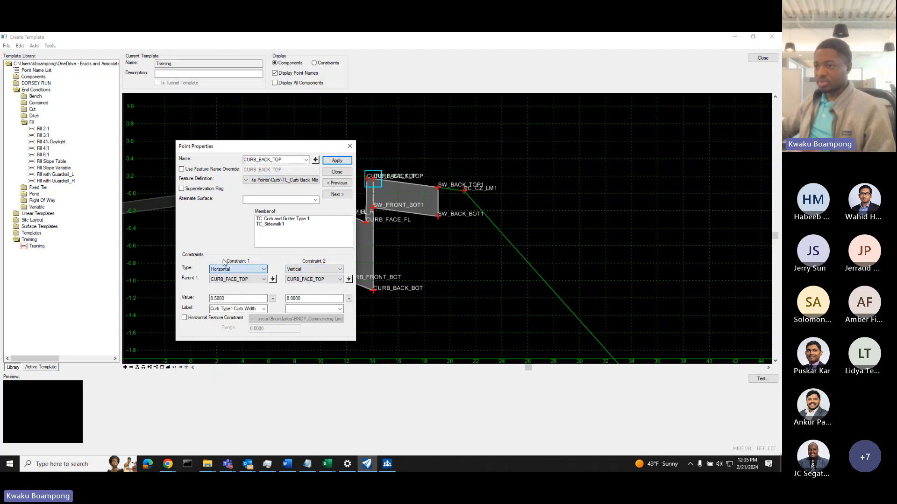
{"action": "scroll", "coordinate": [366, 191], "scroll_direction": "up", "scroll_amount": 4}
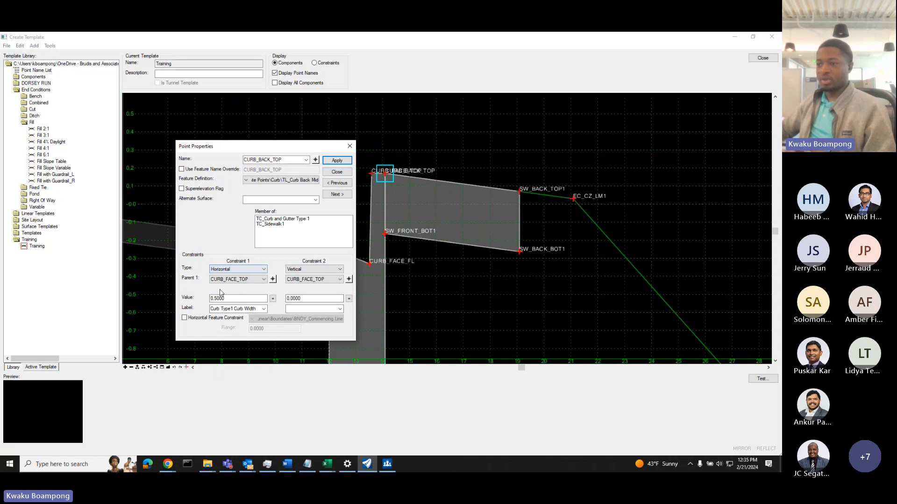
{"action": "double_click", "coordinate": [228, 309]}
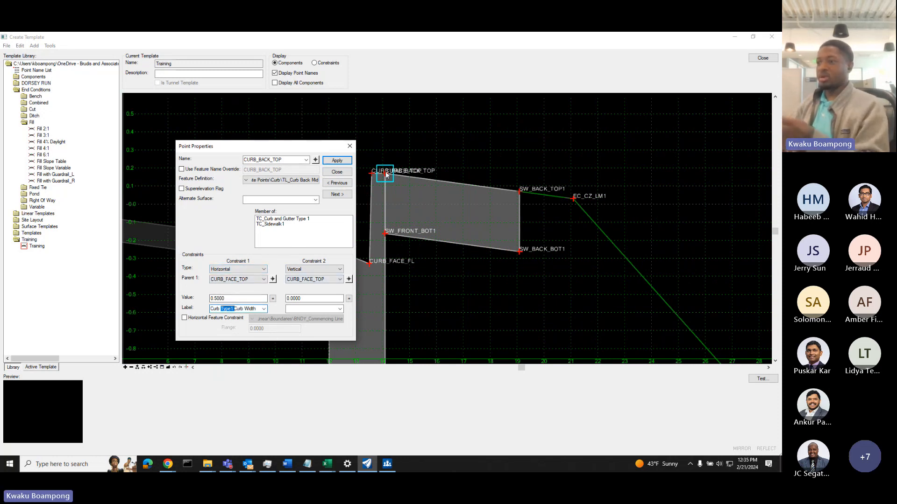
{"action": "scroll", "coordinate": [531, 196], "scroll_direction": "down", "scroll_amount": 3}
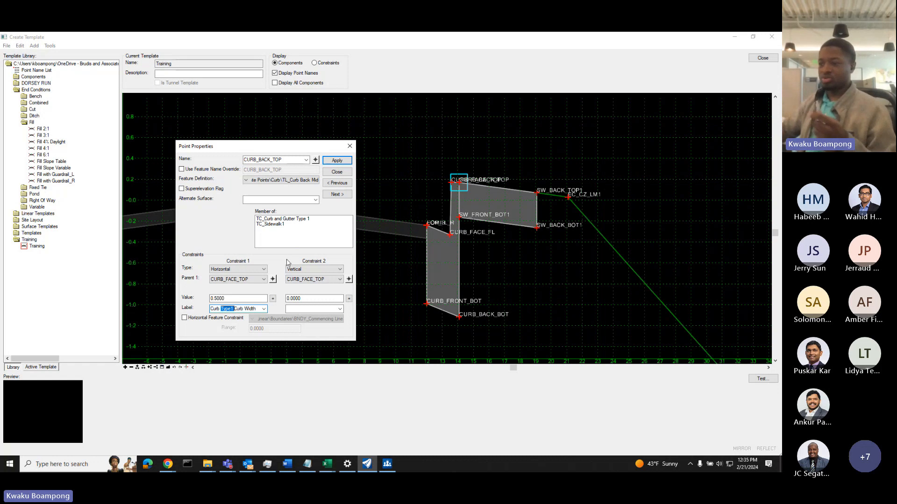
{"action": "left_click", "coordinate": [240, 299]}
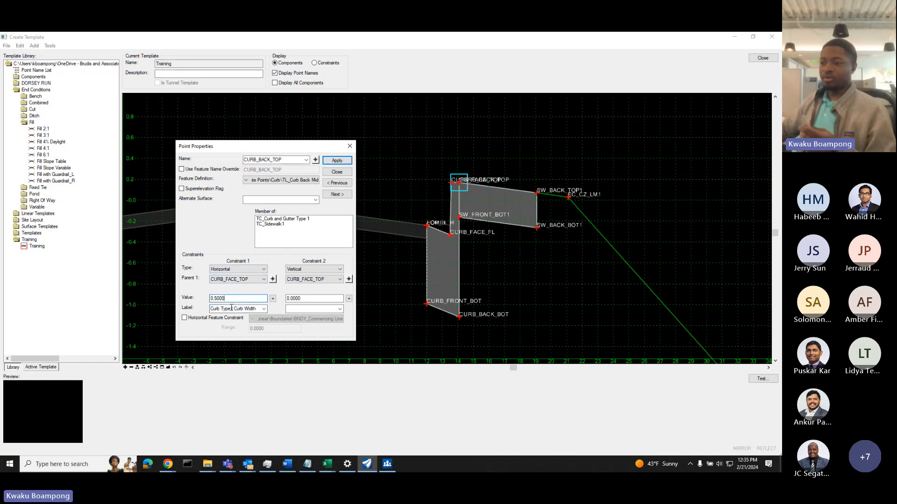
{"action": "left_click", "coordinate": [230, 308]}
{"action": "left_click", "coordinate": [337, 173]}
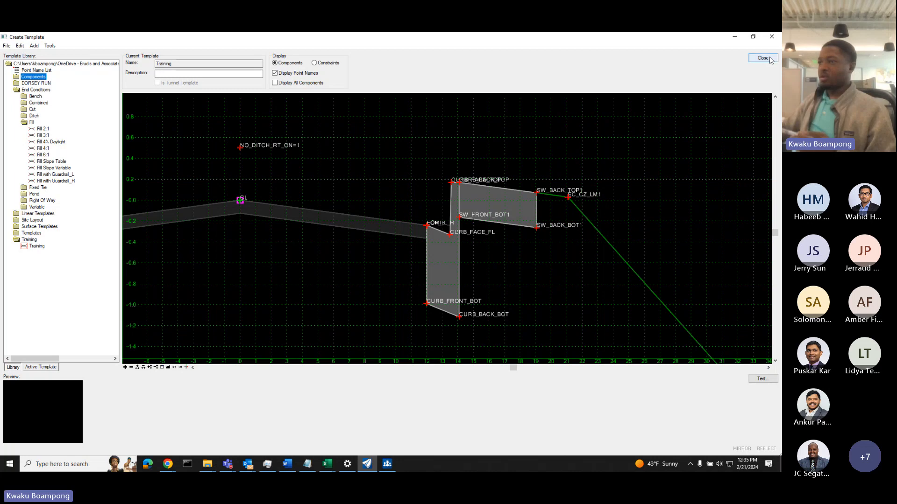
Save the template library and close the template editor.
{"action": "left_click", "coordinate": [6, 45]}
{"action": "left_click", "coordinate": [29, 74]}
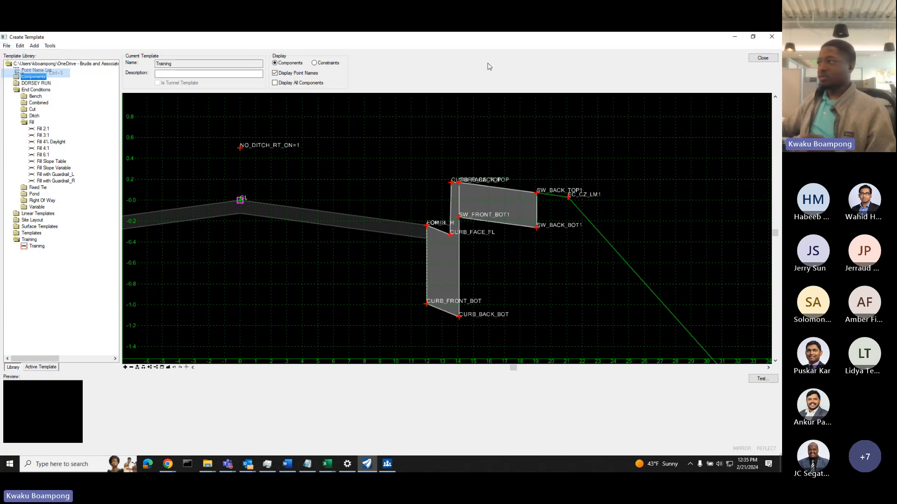
{"action": "left_click", "coordinate": [766, 58]}
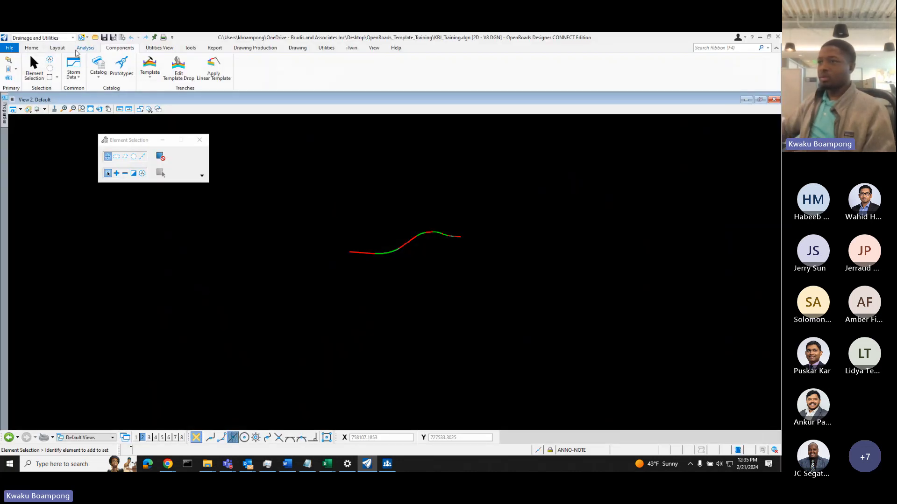
Search the commands for PARAMETRIC and start the Create Parametric Constraint tool.
{"action": "left_click", "coordinate": [717, 48]}
{"action": "type", "text": "PARAMETR"}
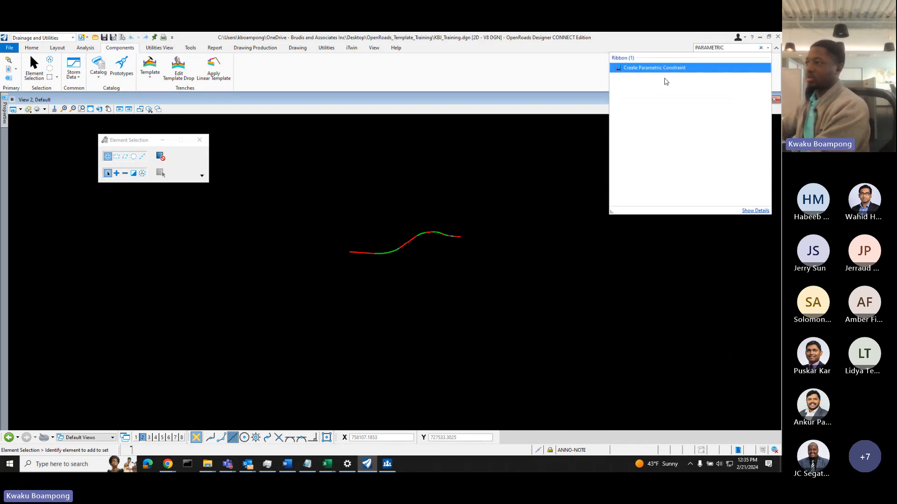
{"action": "type", "text": "IC"}
{"action": "left_click", "coordinate": [667, 68]}
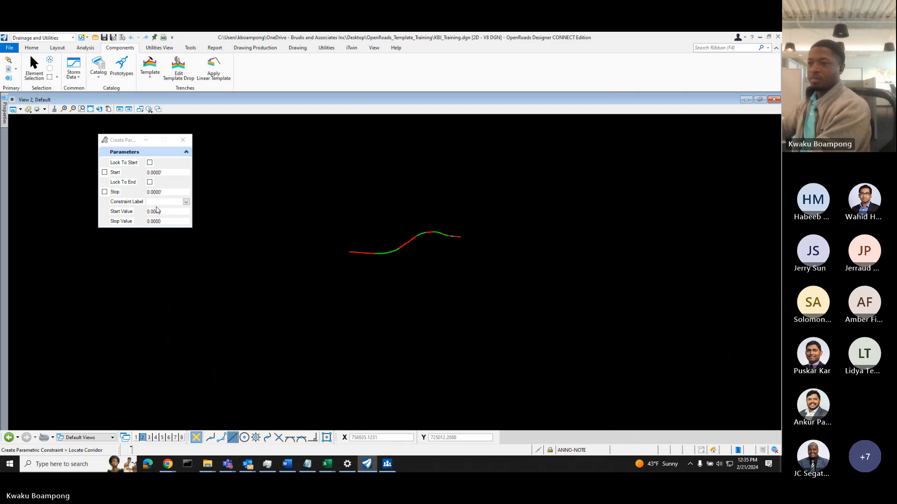
Check the Constraint Label list and the Start Value setting of the parametric constraint.
{"action": "left_click", "coordinate": [159, 202]}
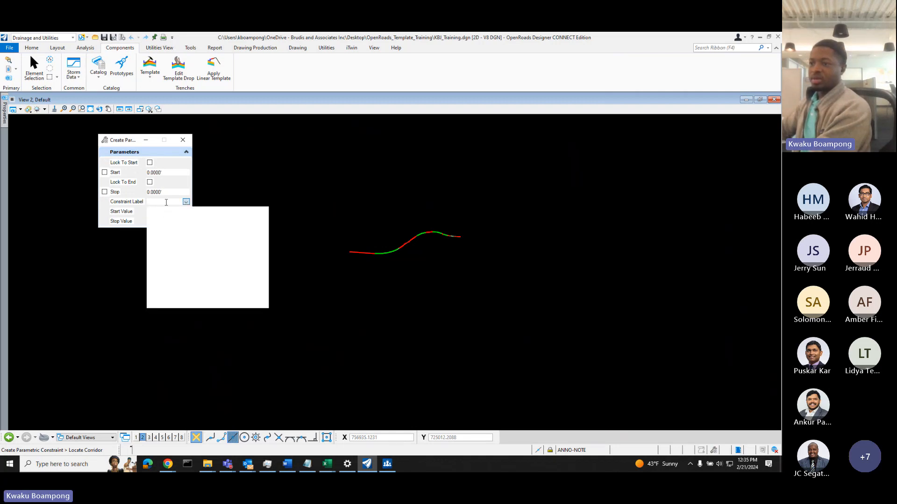
{"action": "left_click", "coordinate": [166, 203]}
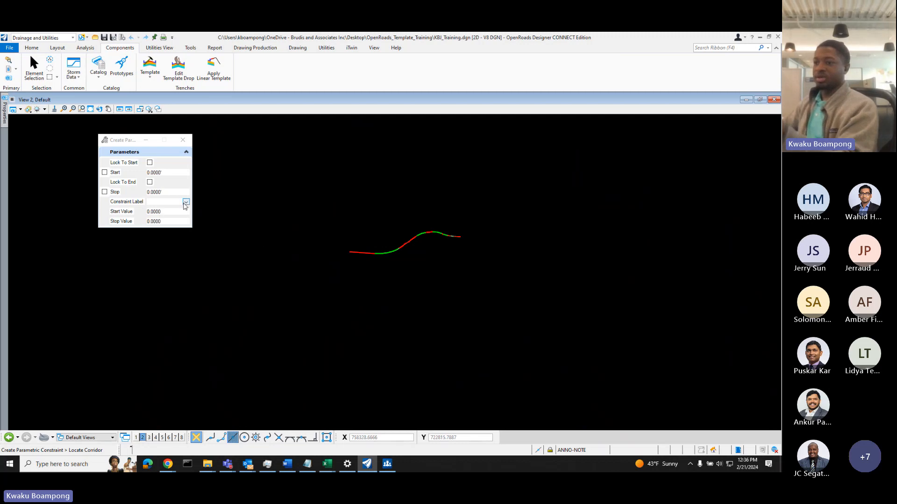
{"action": "left_click", "coordinate": [186, 203]}
{"action": "left_click", "coordinate": [161, 213]}
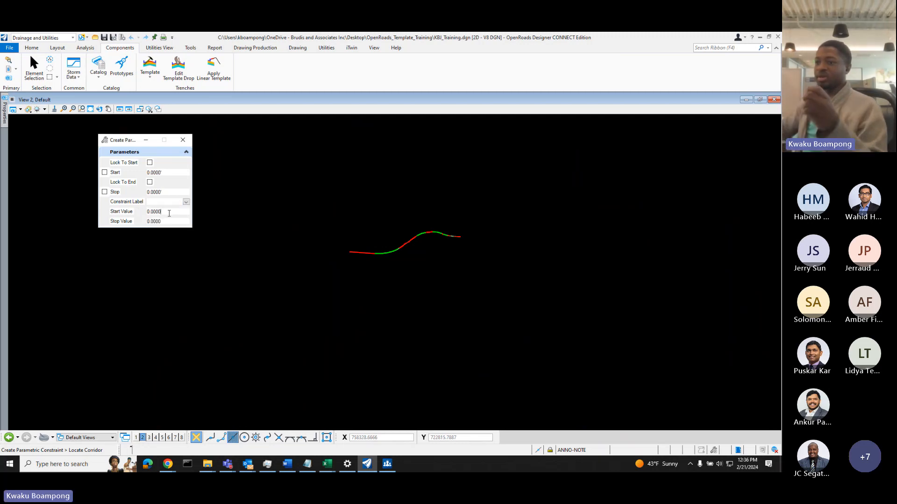
{"action": "left_click_drag", "start_coordinate": [157, 212], "coordinate": [150, 213]}
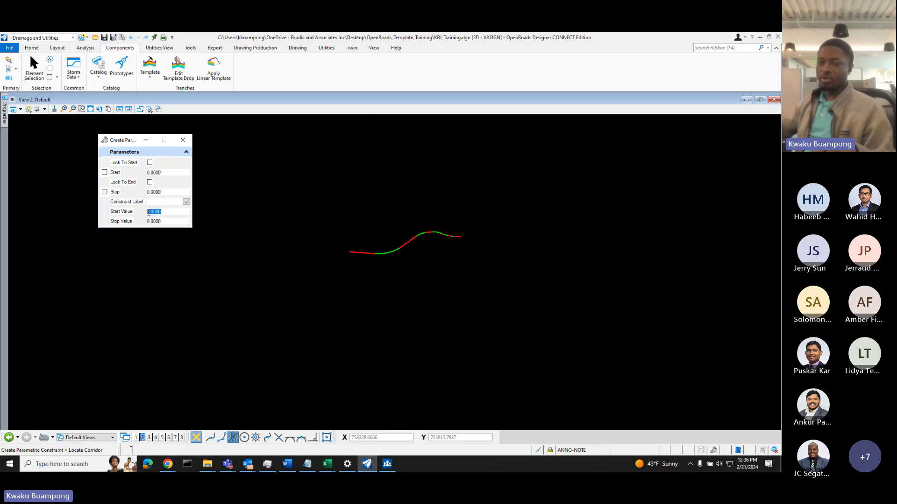
Reopen the Training template in the template editor.
{"action": "left_click", "coordinate": [150, 67]}
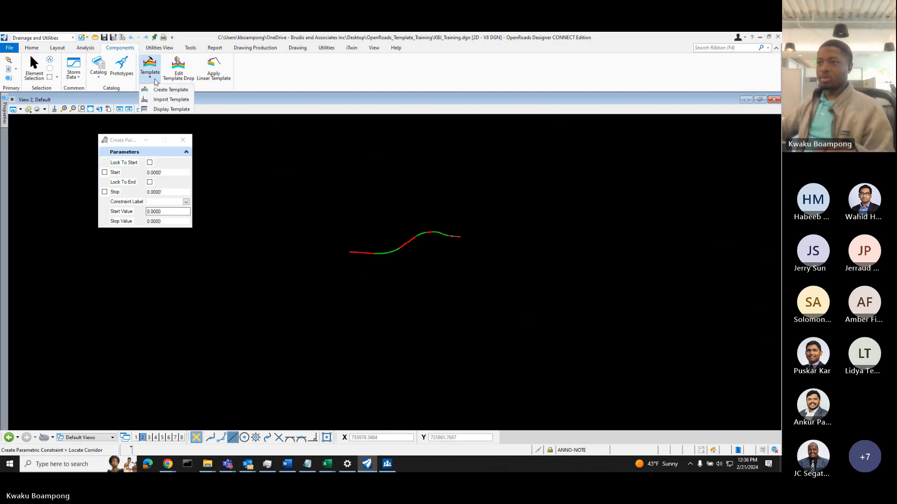
{"action": "left_click", "coordinate": [171, 89]}
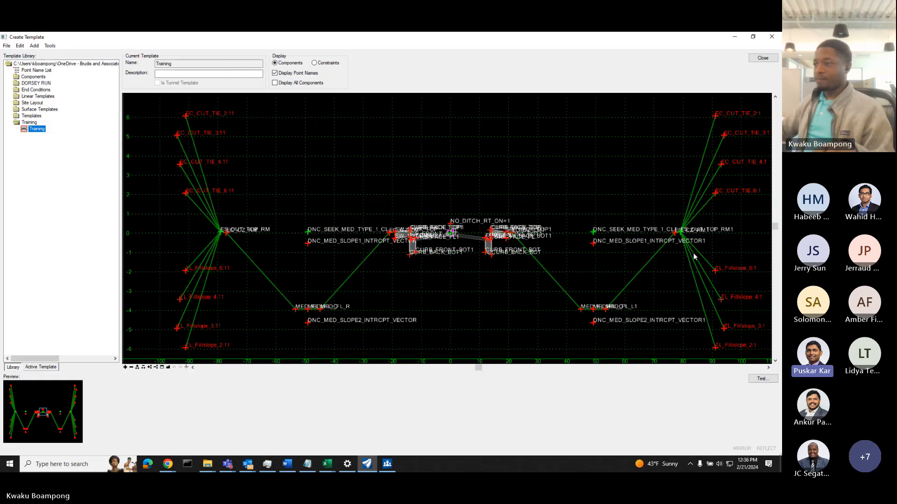
{"action": "scroll", "coordinate": [486, 236], "scroll_direction": "up", "scroll_amount": 1}
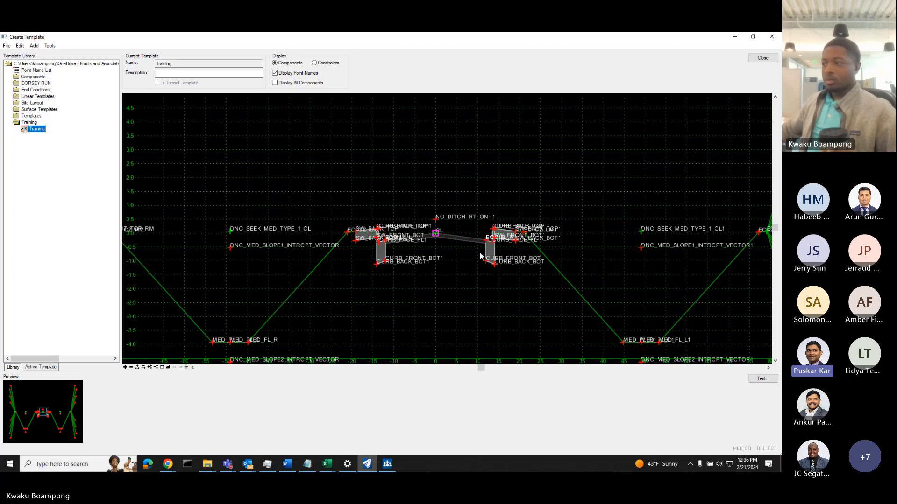
Check the vertical constraint value of the right-side CURB_FRONT_BOT point and close its properties.
{"action": "mouse_move", "coordinate": [487, 242]}
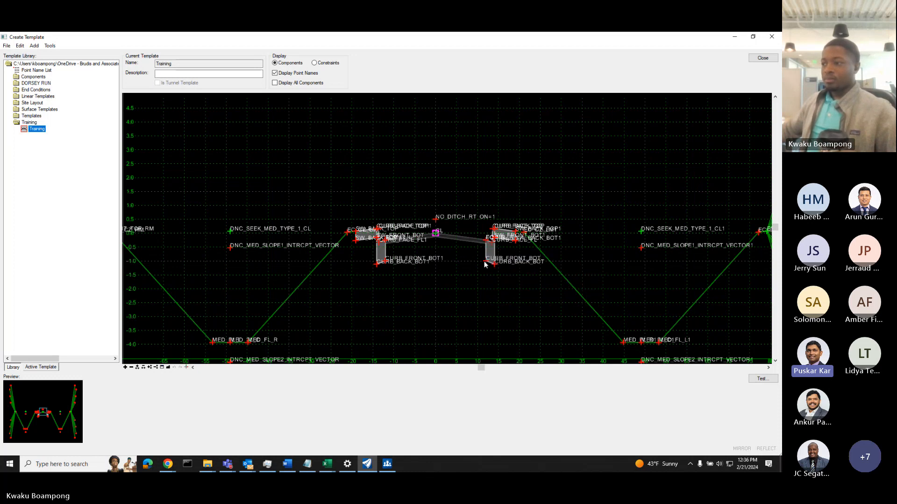
{"action": "double_click", "coordinate": [486, 262]}
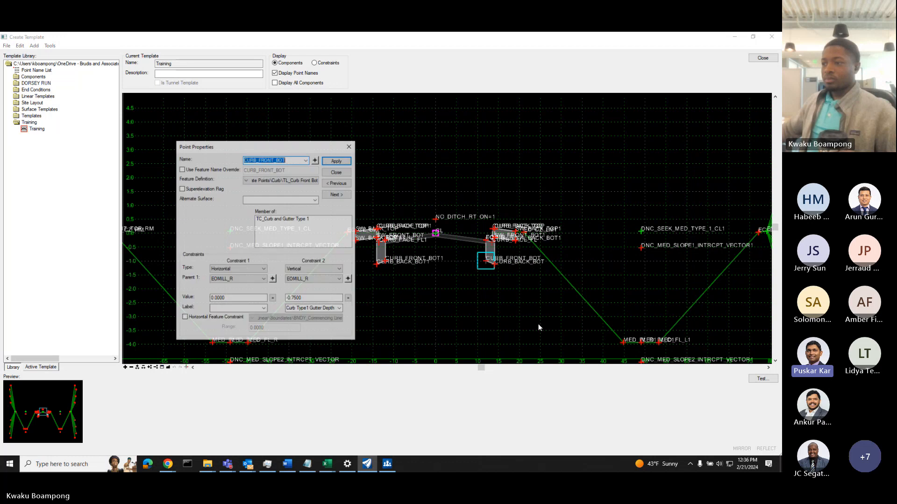
{"action": "double_click", "coordinate": [315, 299]}
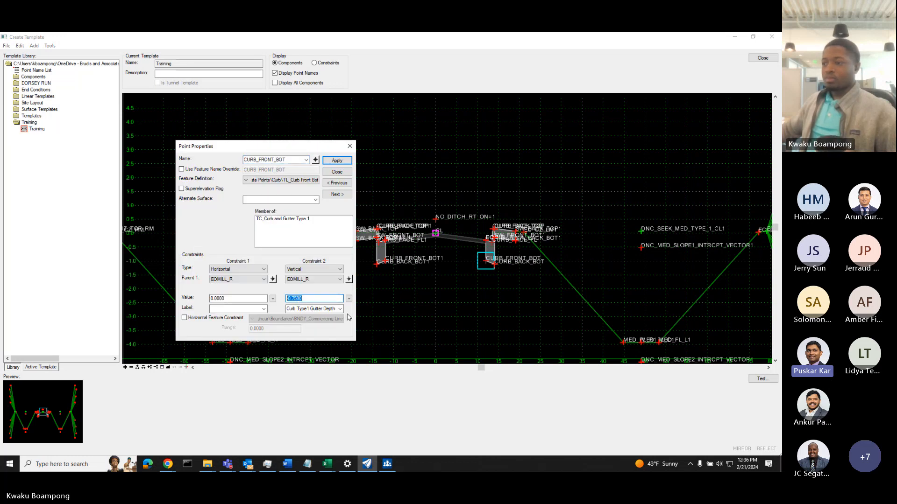
{"action": "left_click", "coordinate": [347, 172]}
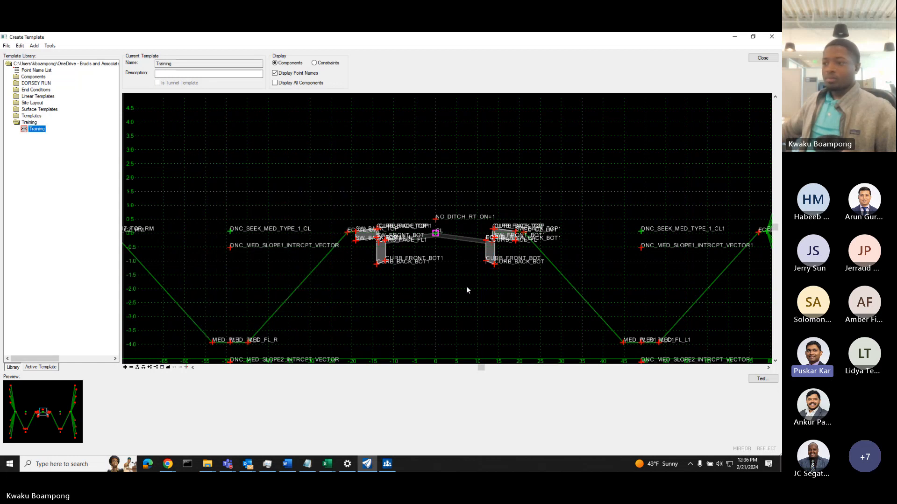
{"action": "scroll", "coordinate": [464, 281], "scroll_direction": "up", "scroll_amount": 2}
{"action": "scroll", "coordinate": [463, 278], "scroll_direction": "down", "scroll_amount": 1}
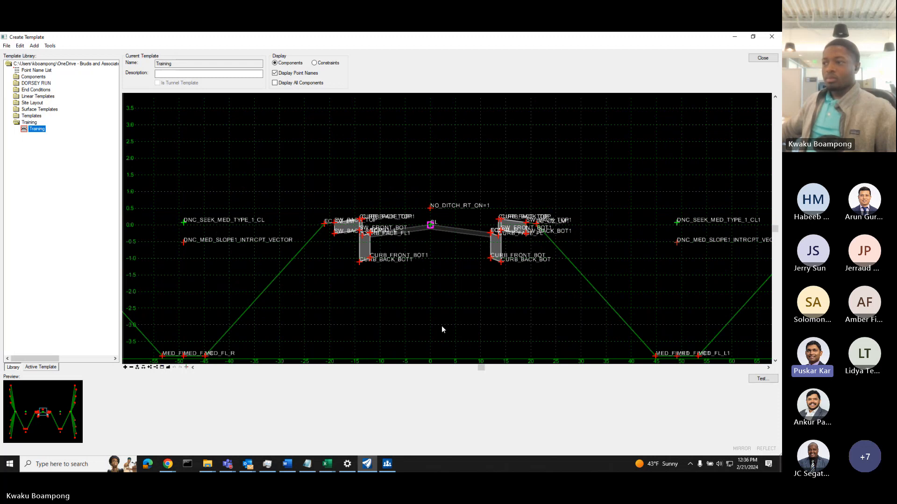
{"action": "middle_click_drag", "start_coordinate": [438, 326], "coordinate": [426, 311]}
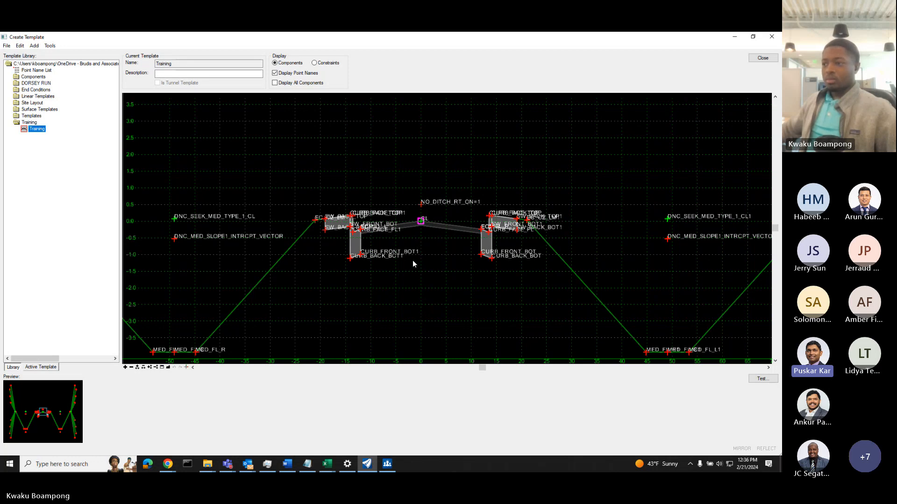
{"action": "middle_click_drag", "start_coordinate": [423, 254], "coordinate": [419, 252]}
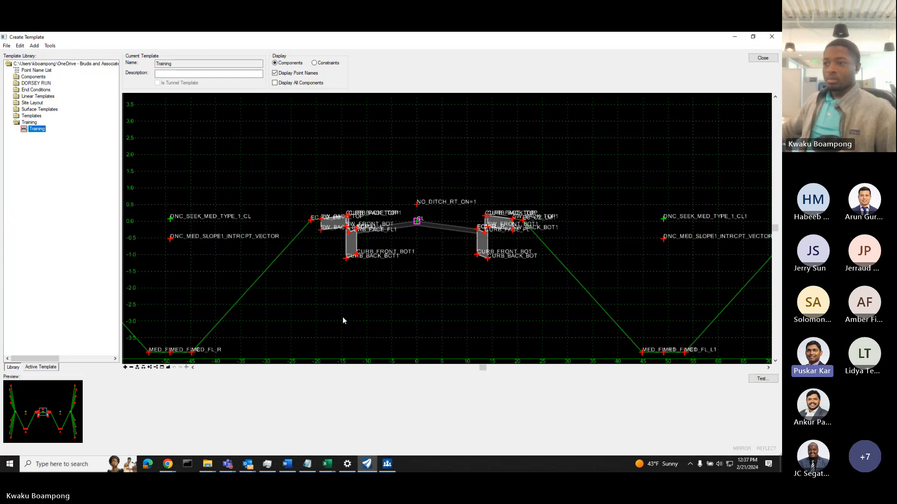
{"action": "middle_click_drag", "start_coordinate": [350, 312], "coordinate": [347, 293]}
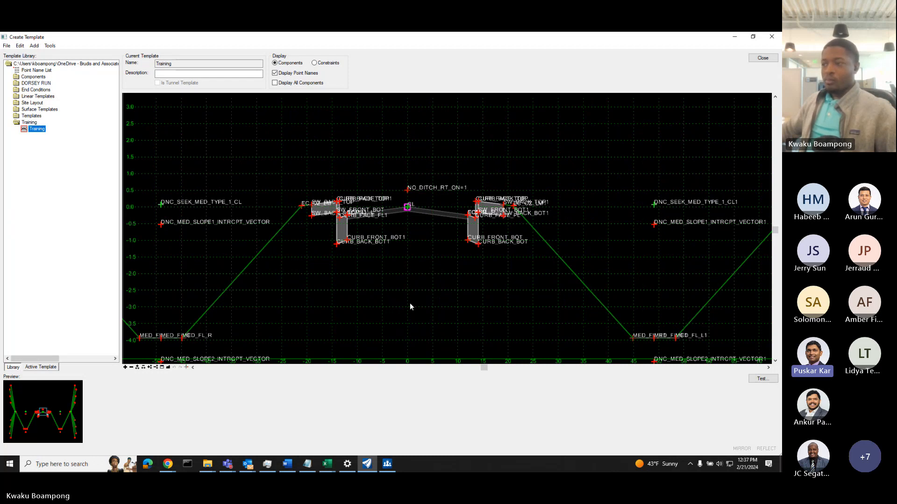
Set the horizontal constraint value of the EOMILL_R point at the right pavement edge to -20 and apply it.
{"action": "scroll", "coordinate": [434, 267], "scroll_direction": "up", "scroll_amount": 3}
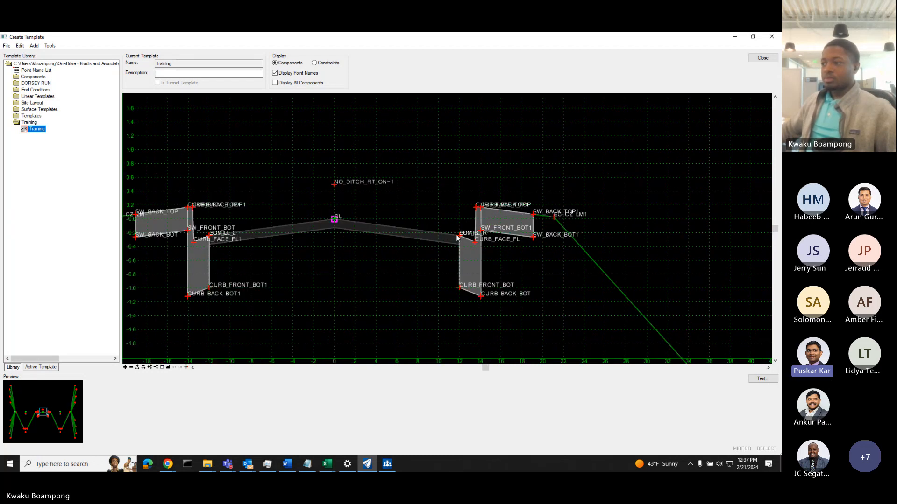
{"action": "left_click", "coordinate": [460, 224]}
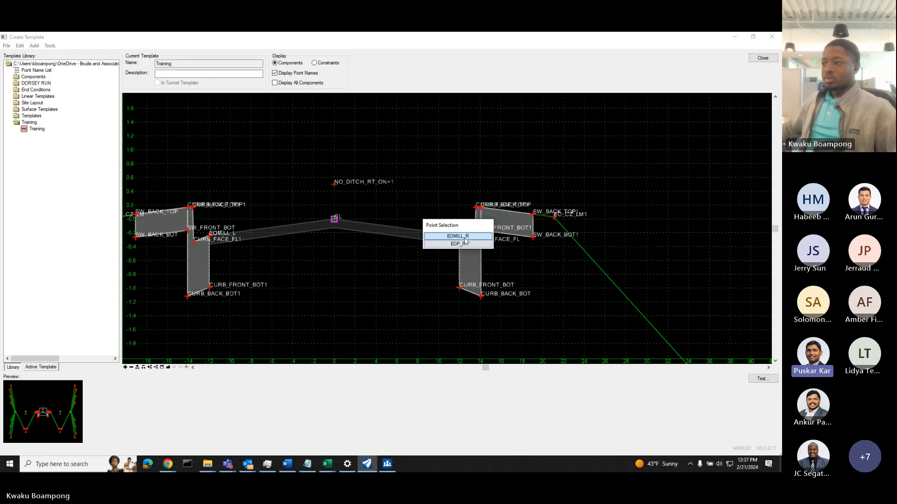
{"action": "left_click", "coordinate": [465, 236]}
{"action": "left_click", "coordinate": [266, 300]}
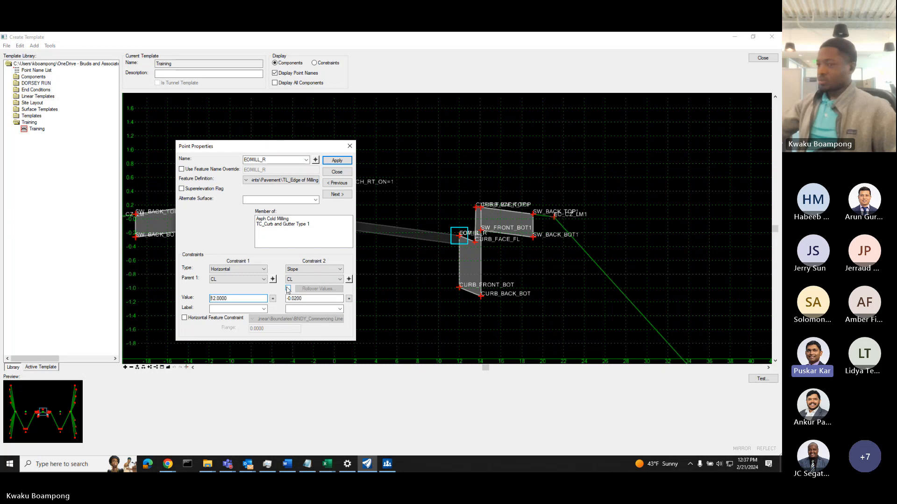
{"action": "type", "text": "-"}
{"action": "key", "text": "BackSpace"}
{"action": "key", "text": "BackSpace"}
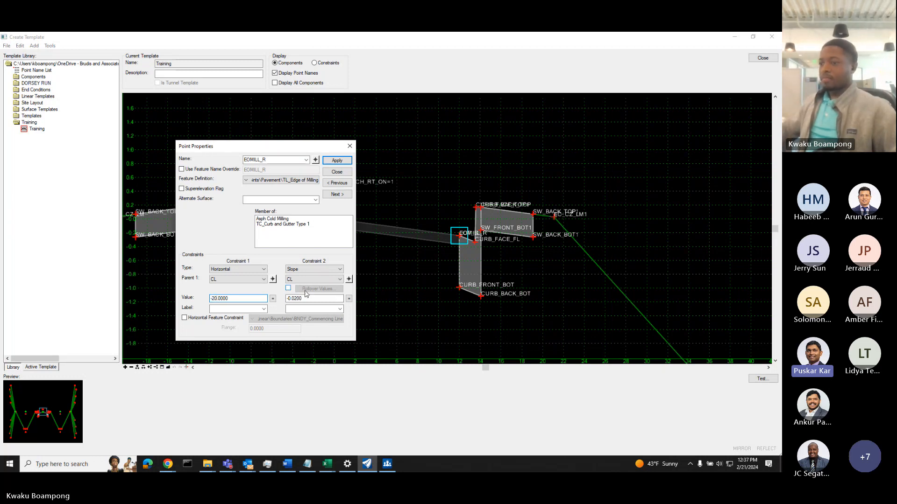
{"action": "type", "text": "0"}
{"action": "key", "text": "Tab"}
{"action": "left_click", "coordinate": [334, 172]}
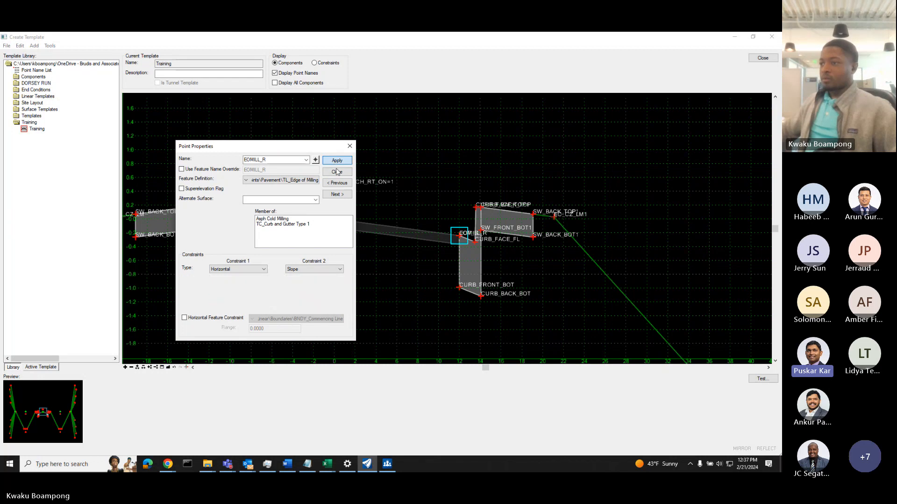
Examine the section around the relocated EOMILL_R point, check the point's constraint settings and close its properties.
{"action": "scroll", "coordinate": [457, 209], "scroll_direction": "up", "scroll_amount": 2}
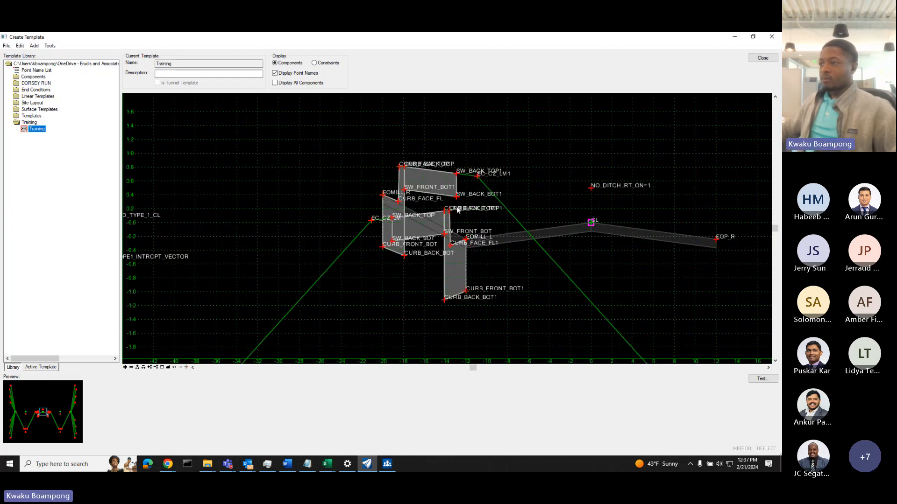
{"action": "scroll", "coordinate": [384, 202], "scroll_direction": "up", "scroll_amount": 1}
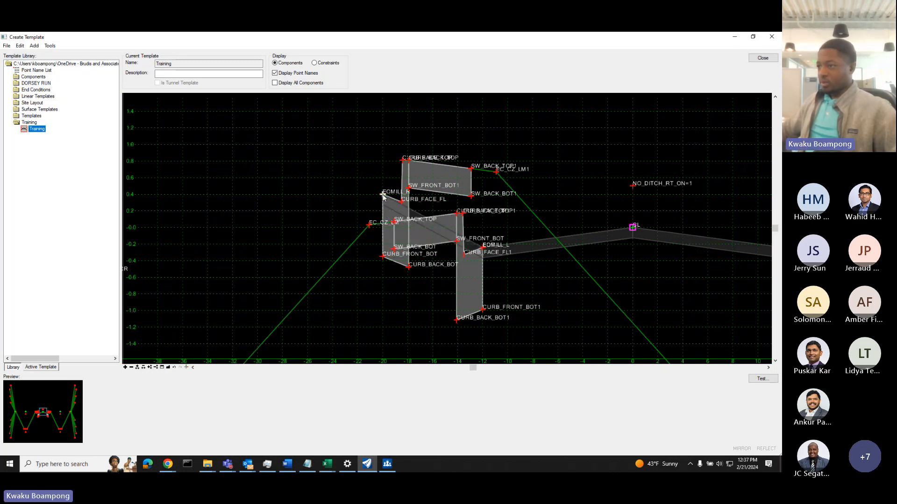
{"action": "scroll", "coordinate": [341, 214], "scroll_direction": "down", "scroll_amount": 4}
{"action": "scroll", "coordinate": [606, 228], "scroll_direction": "up", "scroll_amount": 2}
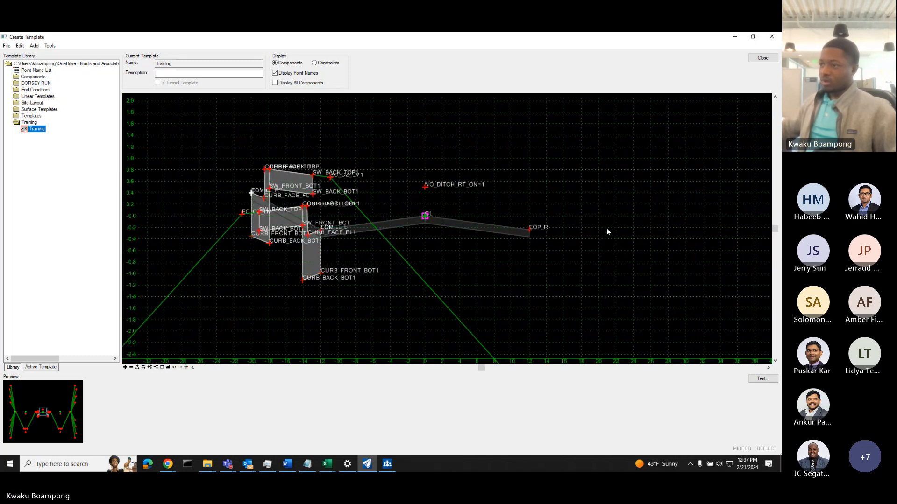
{"action": "scroll", "coordinate": [258, 175], "scroll_direction": "up", "scroll_amount": 2}
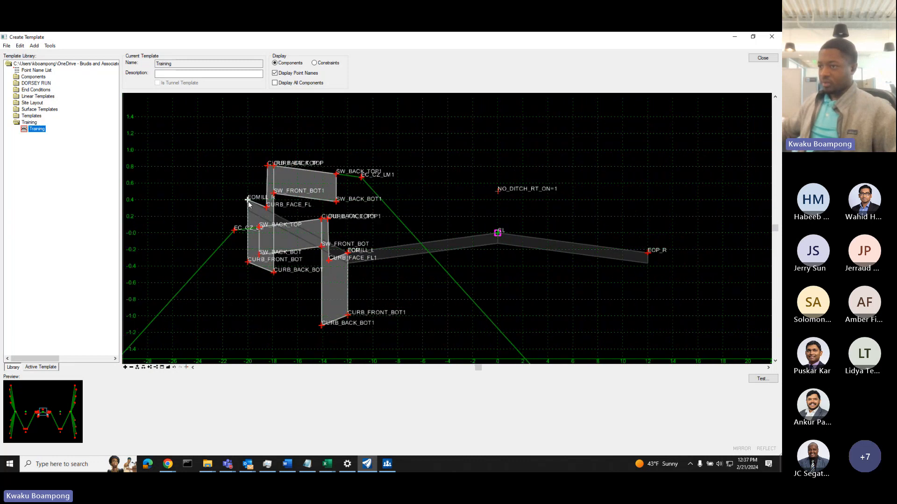
{"action": "double_click", "coordinate": [248, 200]}
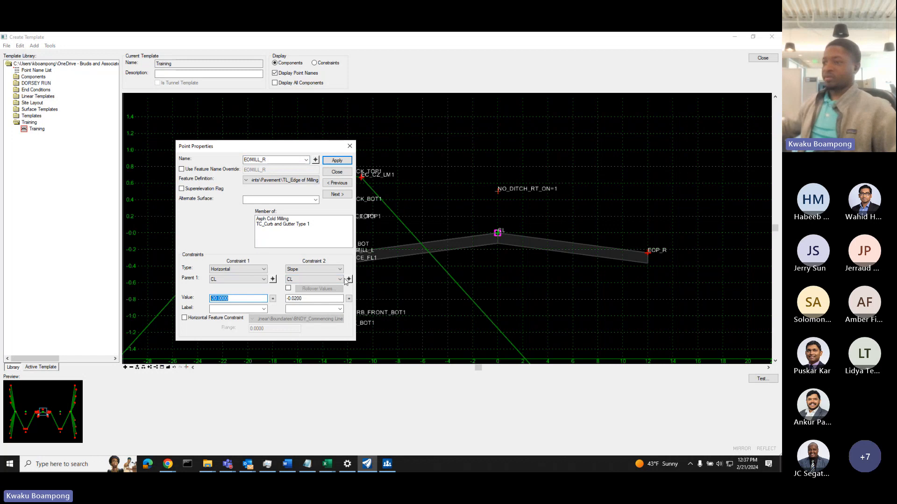
{"action": "left_click", "coordinate": [337, 172]}
{"action": "scroll", "coordinate": [261, 254], "scroll_direction": "down", "scroll_amount": 3}
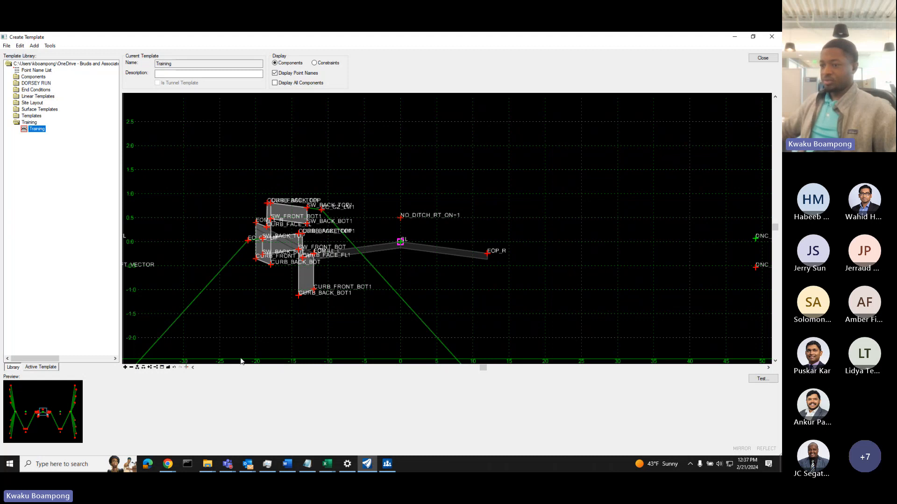
{"action": "scroll", "coordinate": [388, 300], "scroll_direction": "down", "scroll_amount": 3}
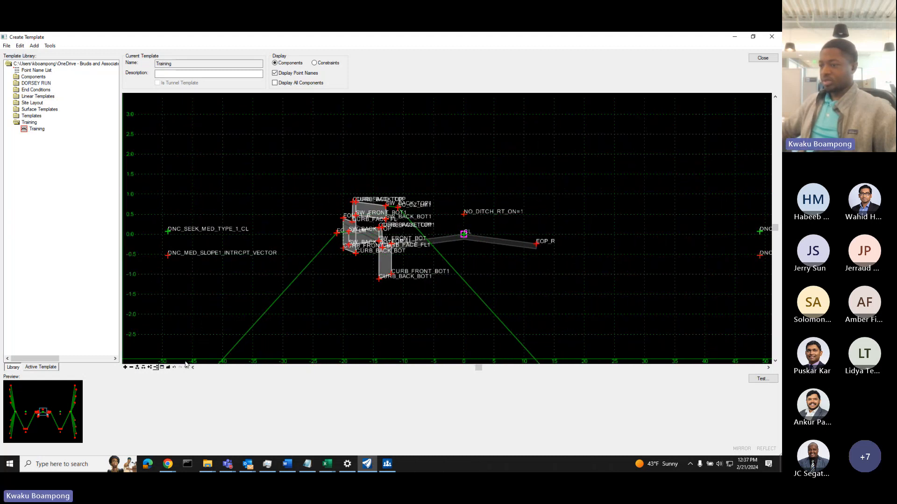
{"action": "scroll", "coordinate": [515, 290], "scroll_direction": "up", "scroll_amount": 1}
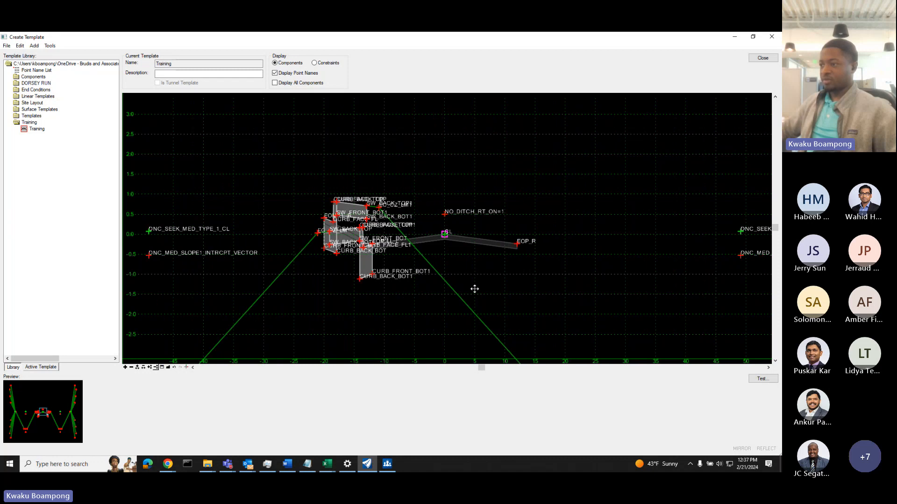
{"action": "scroll", "coordinate": [431, 240], "scroll_direction": "up", "scroll_amount": 1}
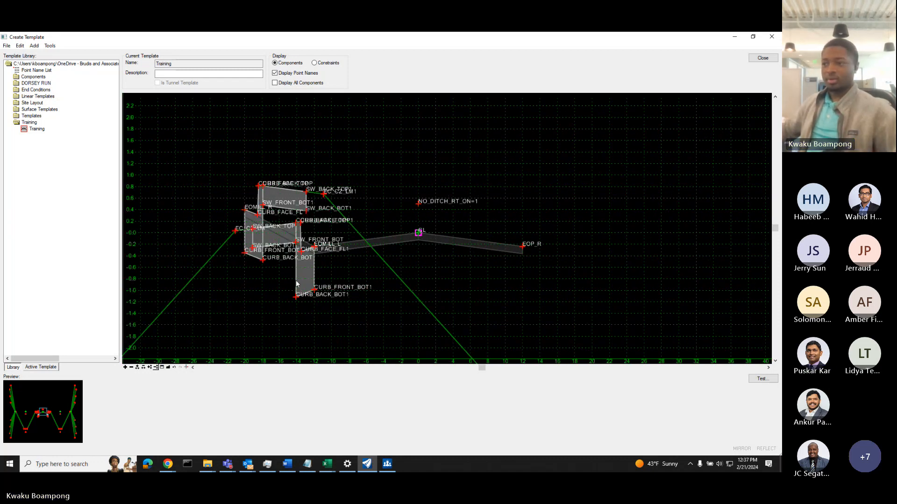
Set the horizontal constraint value of the EOMILL_R point to 12, apply it and close the point properties.
{"action": "scroll", "coordinate": [260, 230], "scroll_direction": "up", "scroll_amount": 1}
{"action": "right_click", "coordinate": [240, 209]}
{"action": "left_click", "coordinate": [240, 204]}
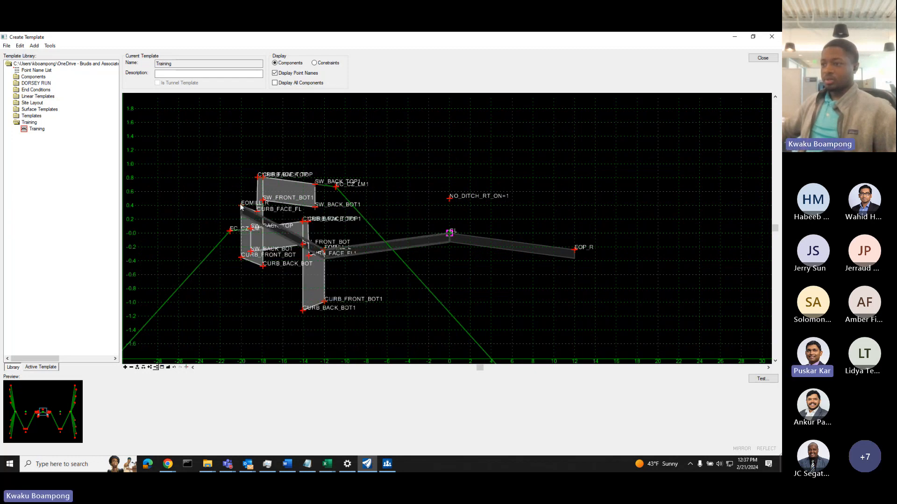
{"action": "double_click", "coordinate": [240, 208]}
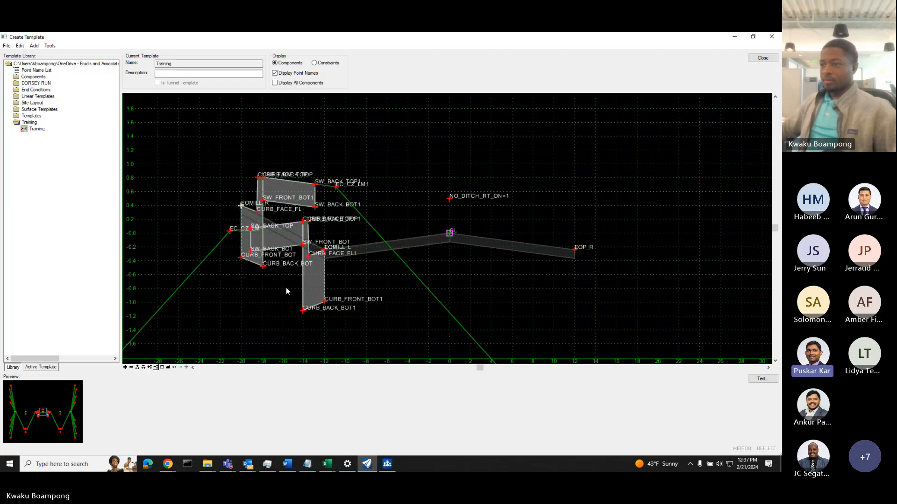
{"action": "left_click_drag", "start_coordinate": [214, 300], "coordinate": [201, 301]}
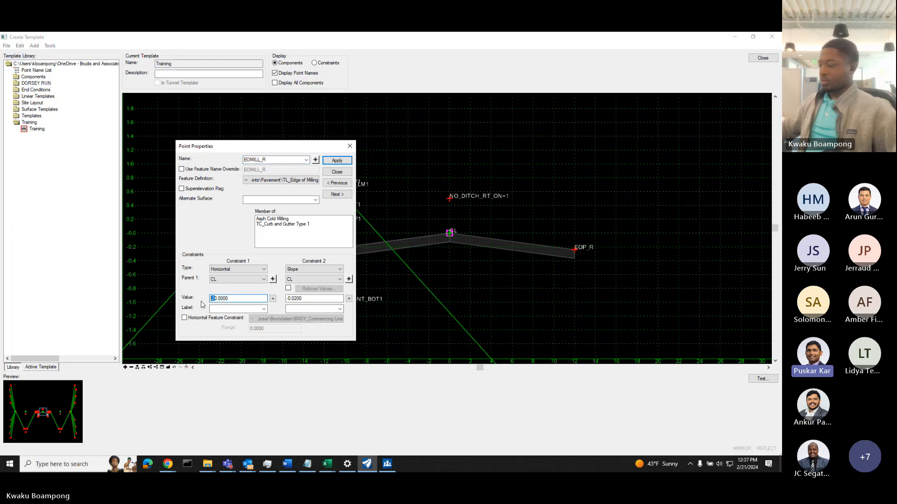
{"action": "type", "text": "1"}
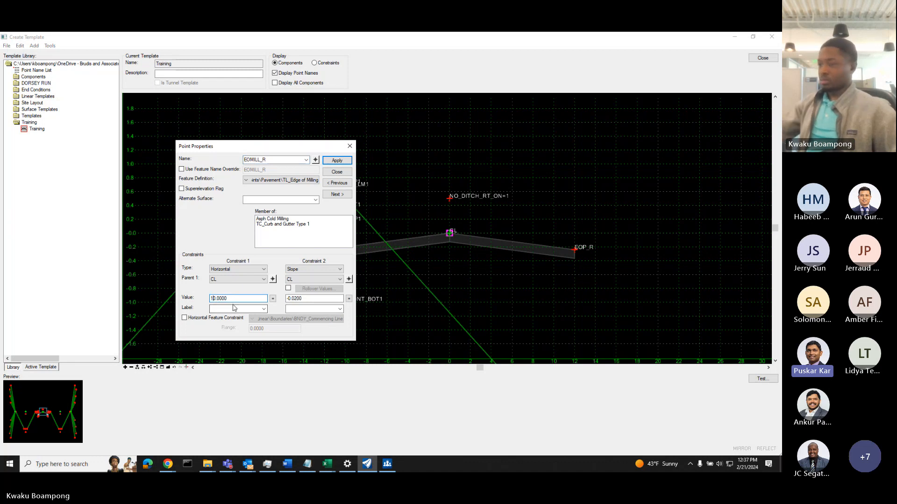
{"action": "type", "text": "2"}
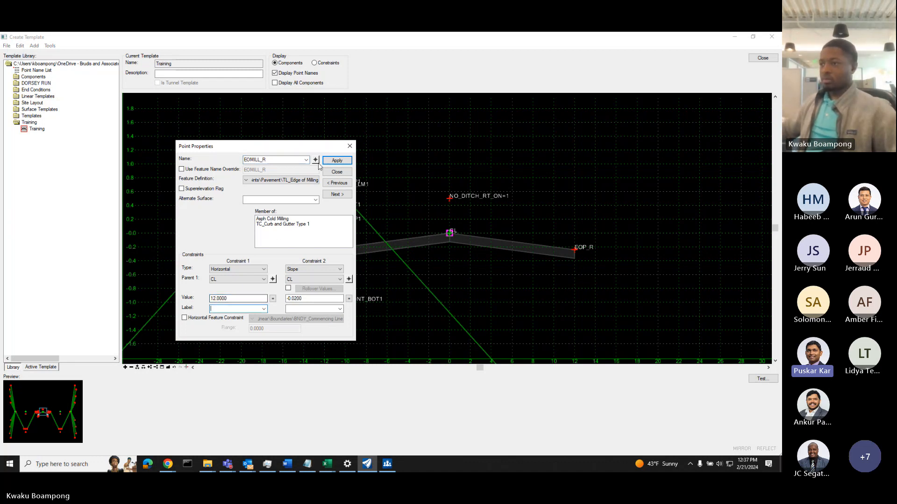
{"action": "left_click", "coordinate": [336, 161]}
{"action": "left_click", "coordinate": [334, 172]}
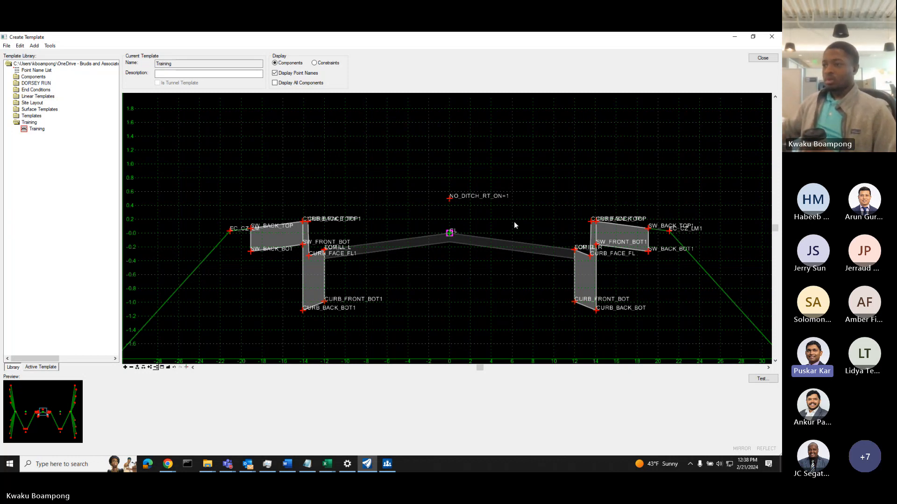
Enter WIDTH as a trial label for the horizontal constraint of EOMILL_R, then close its properties without applying.
{"action": "scroll", "coordinate": [514, 217], "scroll_direction": "down", "scroll_amount": 2}
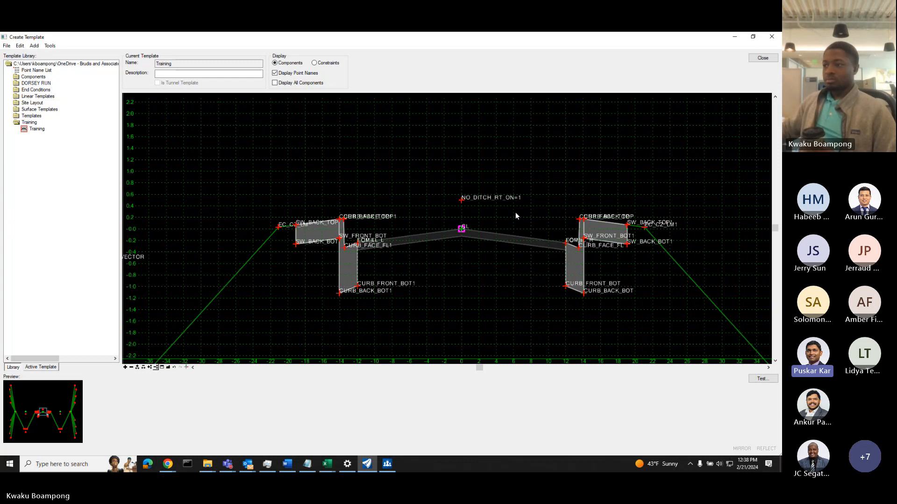
{"action": "scroll", "coordinate": [516, 214], "scroll_direction": "down", "scroll_amount": 1}
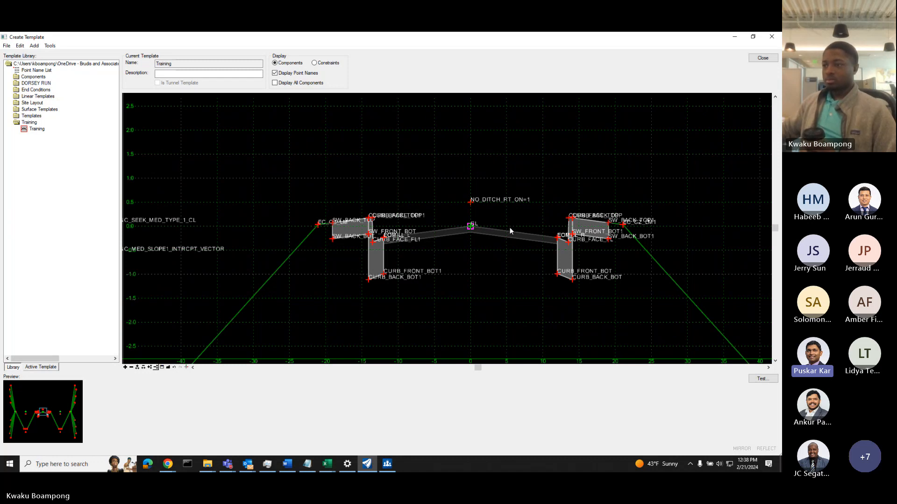
{"action": "scroll", "coordinate": [510, 231], "scroll_direction": "up", "scroll_amount": 1}
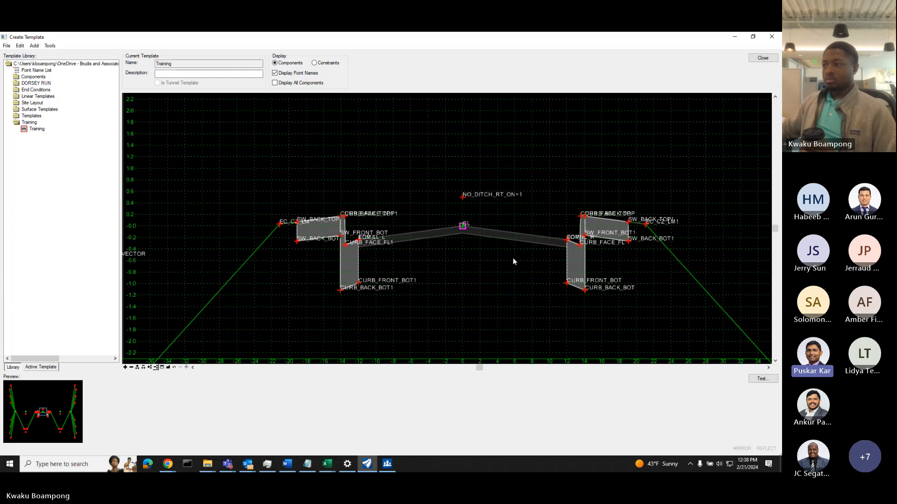
{"action": "middle_click_drag", "start_coordinate": [511, 259], "coordinate": [477, 260]}
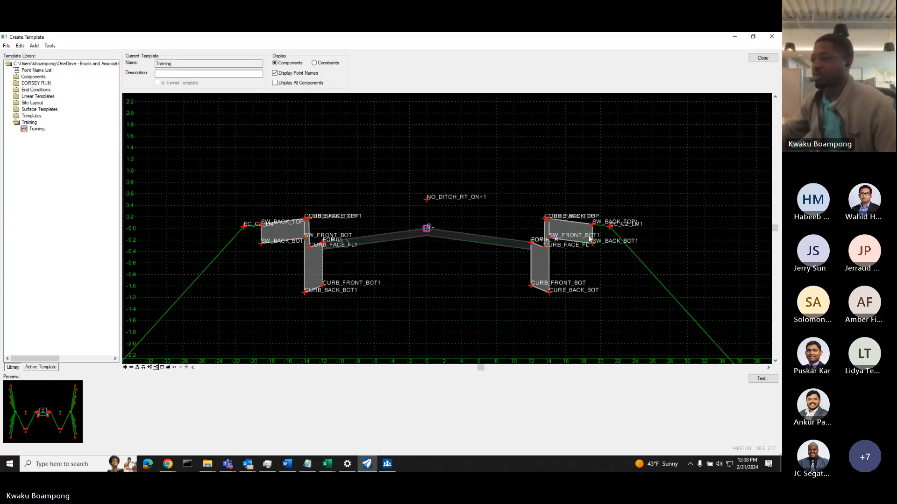
{"action": "scroll", "coordinate": [590, 239], "scroll_direction": "up", "scroll_amount": 3}
{"action": "left_click", "coordinate": [534, 242]}
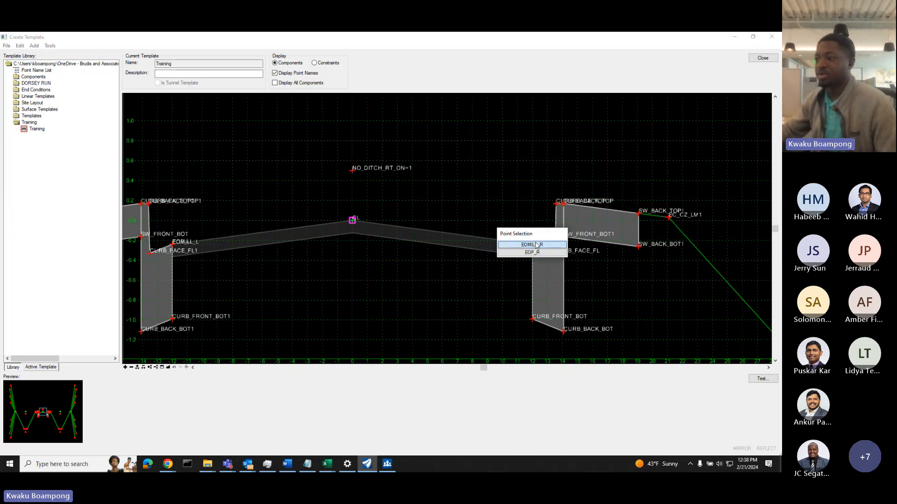
{"action": "left_click", "coordinate": [537, 245]}
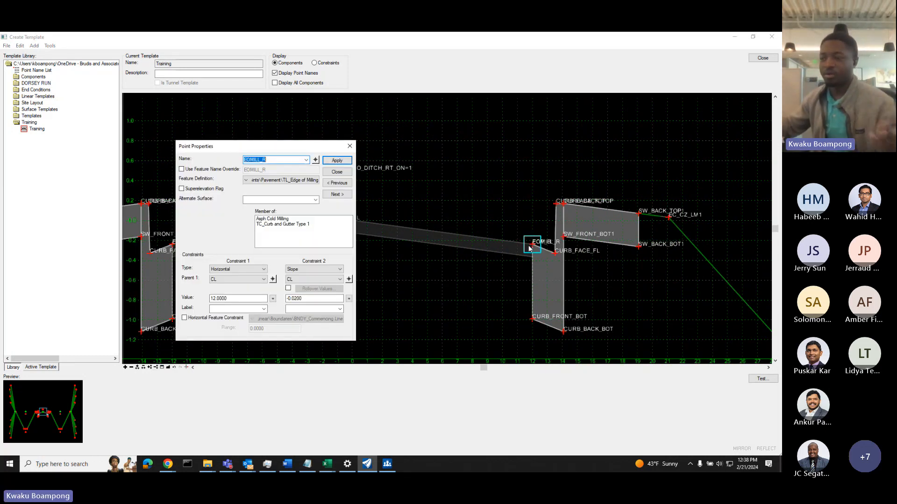
{"action": "scroll", "coordinate": [485, 271], "scroll_direction": "down", "scroll_amount": 2}
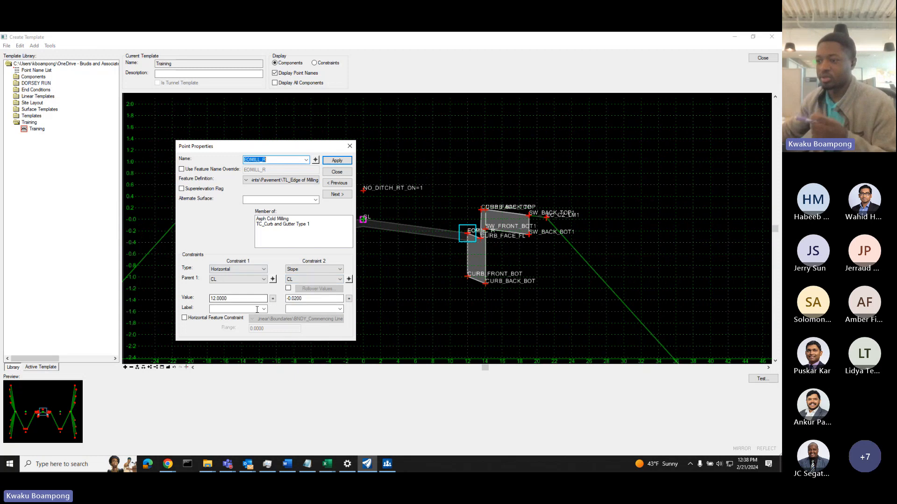
{"action": "left_click", "coordinate": [243, 309]}
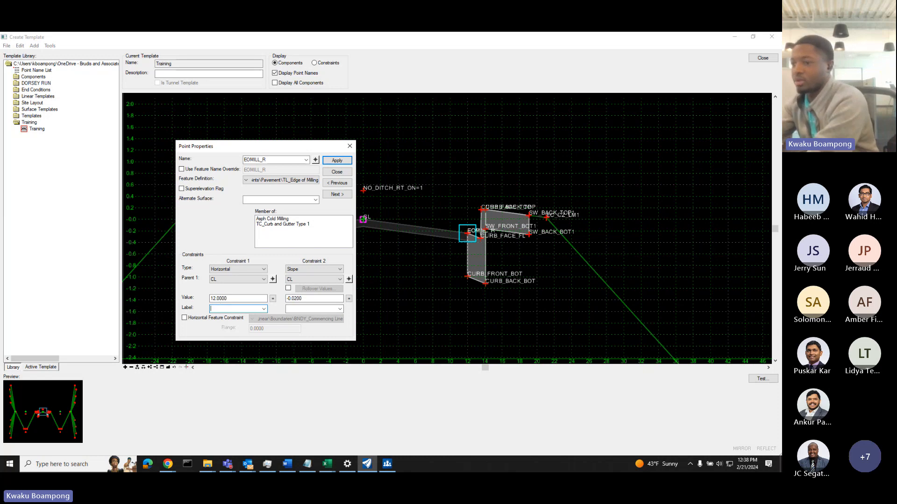
{"action": "type", "text": "WIDTH"}
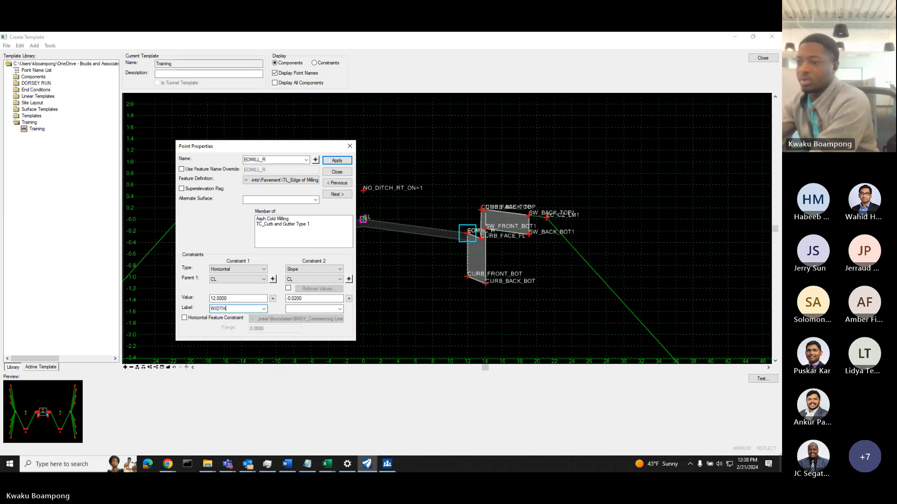
{"action": "left_click", "coordinate": [336, 172]}
Copy the Slope-Constraint-LT label from the slope constraint of the EOMILL_L point and leave its properties.
{"action": "scroll", "coordinate": [260, 236], "scroll_direction": "up", "scroll_amount": 2}
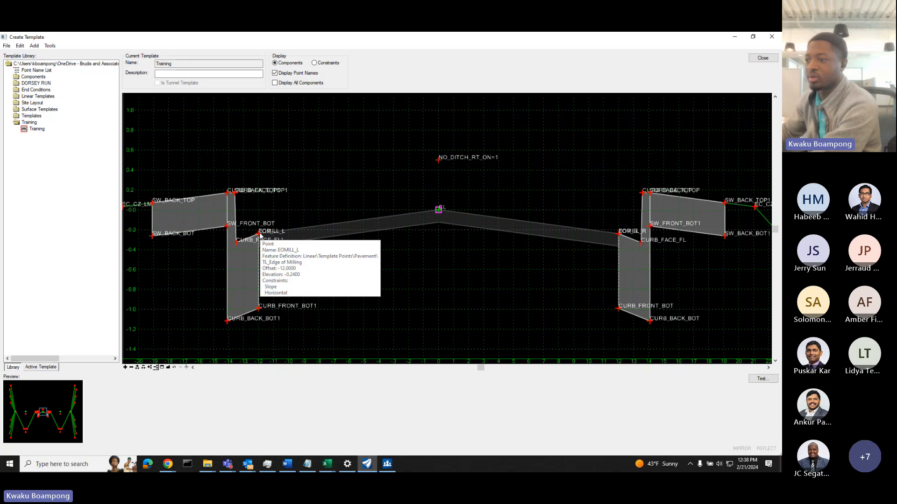
{"action": "double_click", "coordinate": [257, 235]}
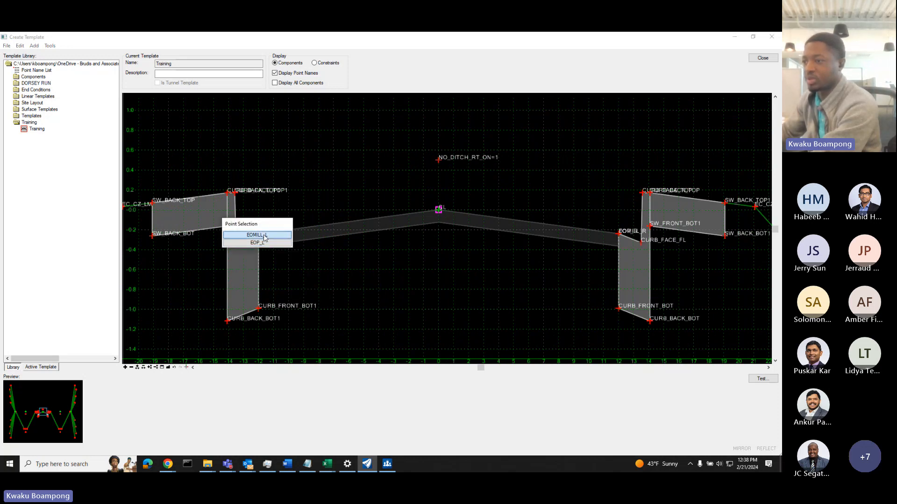
{"action": "left_click", "coordinate": [262, 235]}
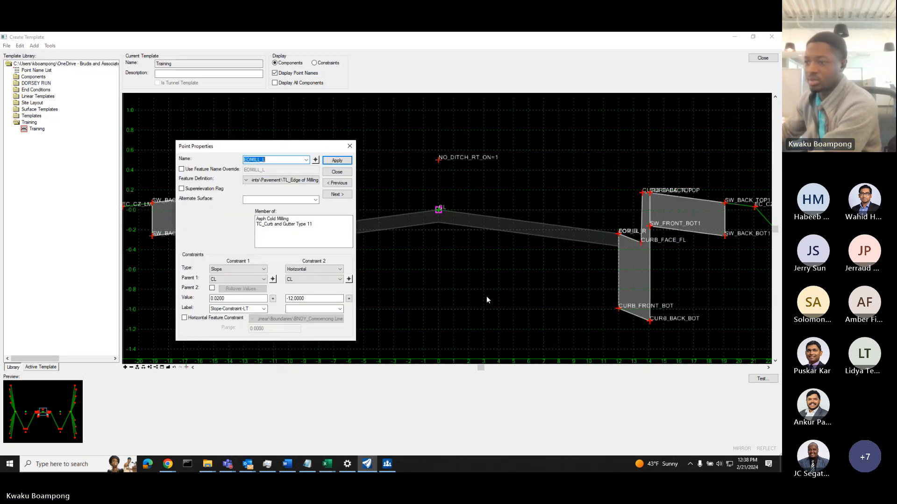
{"action": "left_click", "coordinate": [256, 310]}
{"action": "key", "text": "ctrl+c"}
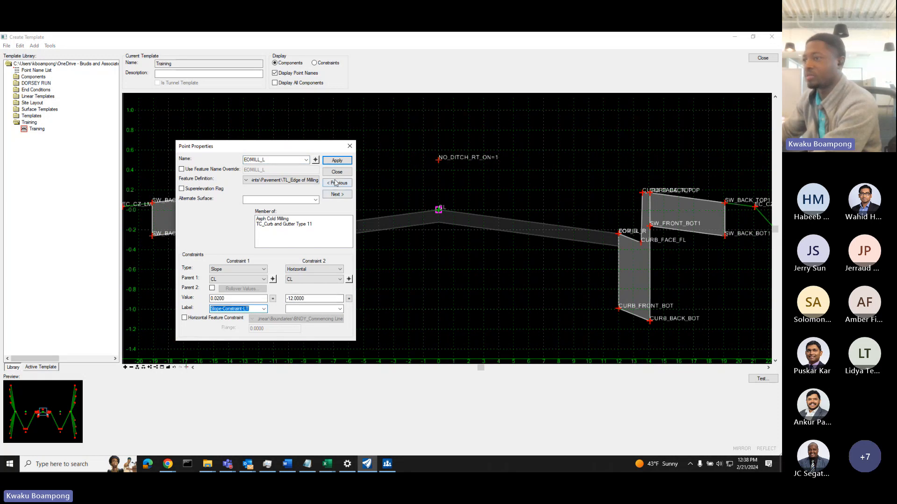
{"action": "left_click", "coordinate": [336, 161]}
Label the slope constraint of the EOMILL_R point with the copied Slope-Constraint-LT, apply it and close the properties.
{"action": "double_click", "coordinate": [619, 234]}
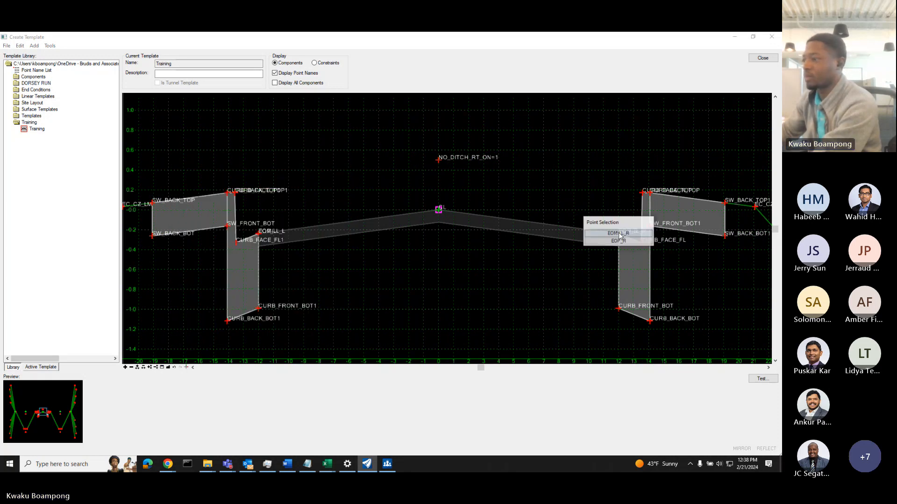
{"action": "left_click", "coordinate": [621, 241]}
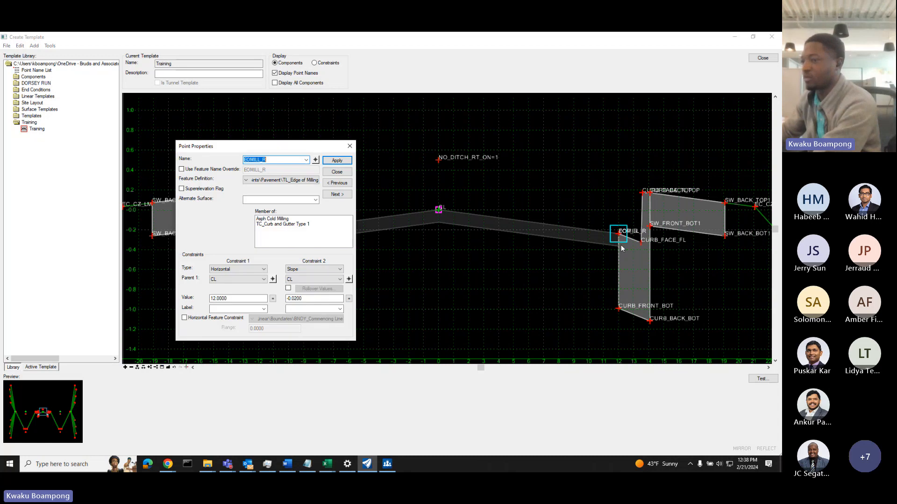
{"action": "left_click", "coordinate": [311, 308]}
{"action": "key", "text": "ctrl+v"}
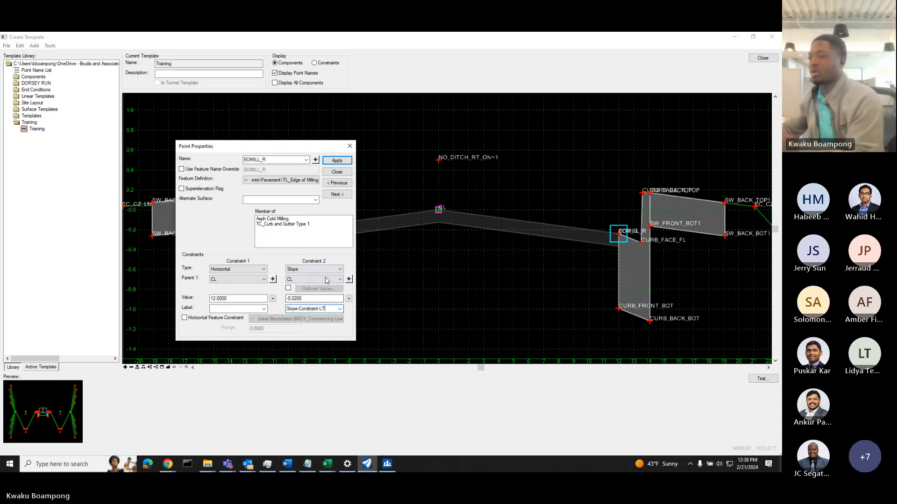
{"action": "left_click", "coordinate": [336, 161]}
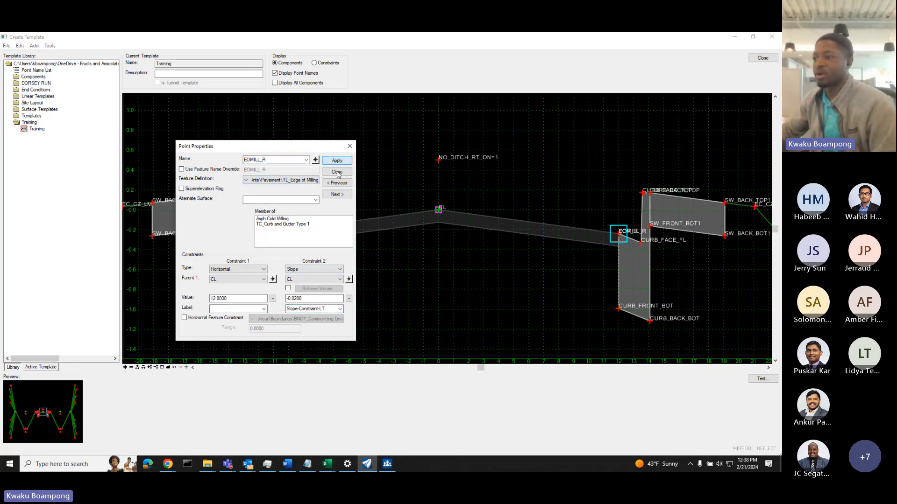
{"action": "left_click", "coordinate": [337, 172]}
{"action": "scroll", "coordinate": [663, 249], "scroll_direction": "down", "scroll_amount": 1}
{"action": "scroll", "coordinate": [642, 243], "scroll_direction": "down", "scroll_amount": 1}
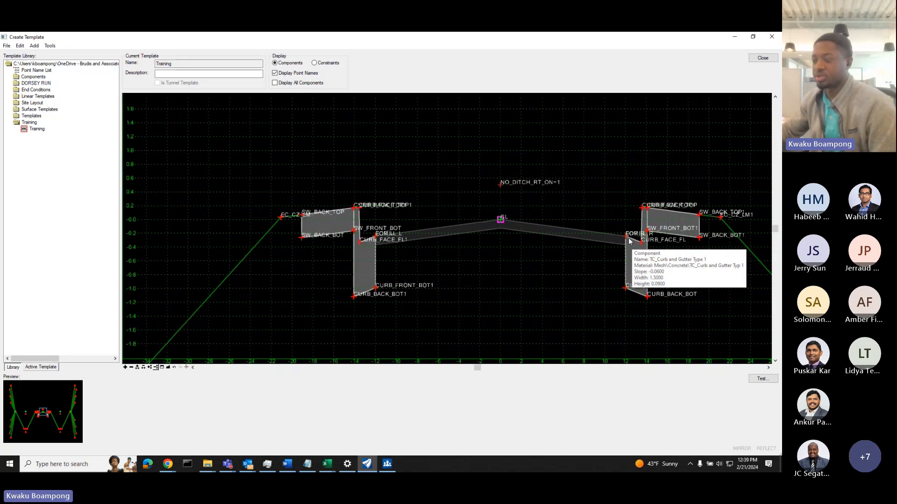
{"action": "scroll", "coordinate": [373, 238], "scroll_direction": "up", "scroll_amount": 2}
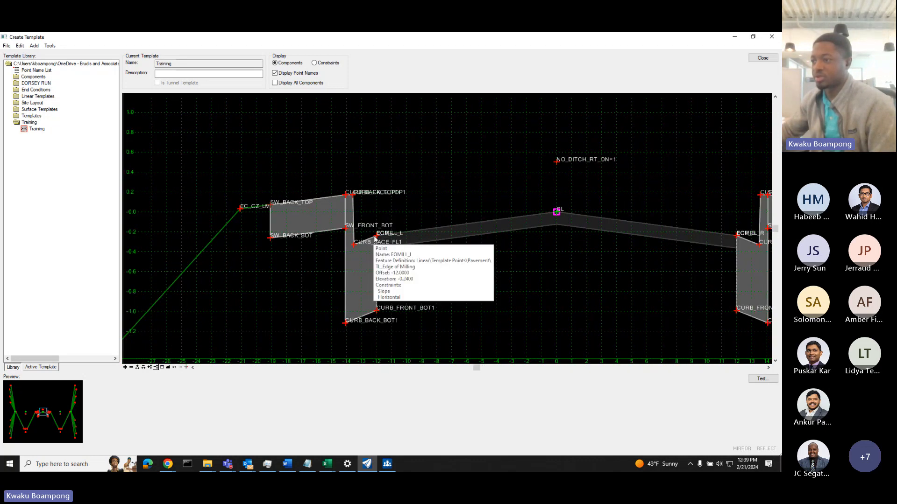
{"action": "scroll", "coordinate": [375, 238], "scroll_direction": "down", "scroll_amount": 1}
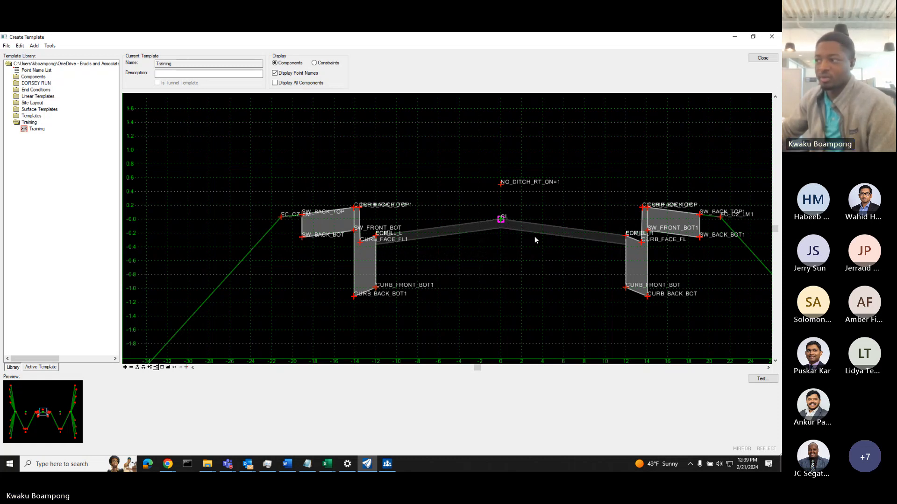
{"action": "middle_click_drag", "start_coordinate": [570, 223], "coordinate": [502, 224]}
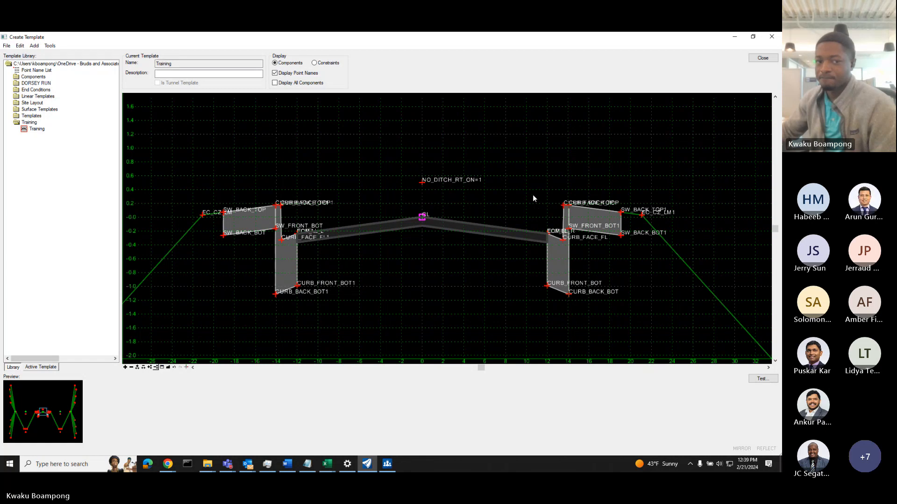
{"action": "middle_click_drag", "start_coordinate": [525, 195], "coordinate": [559, 197]}
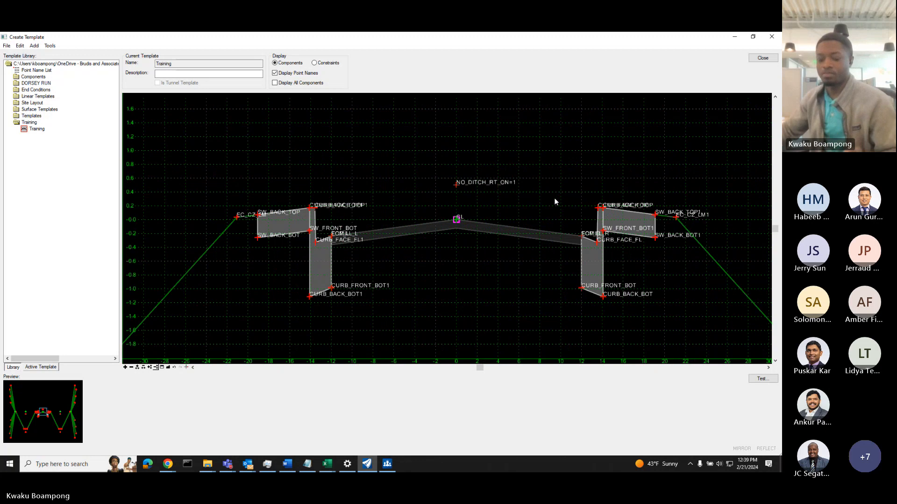
{"action": "right_click", "coordinate": [456, 223]}
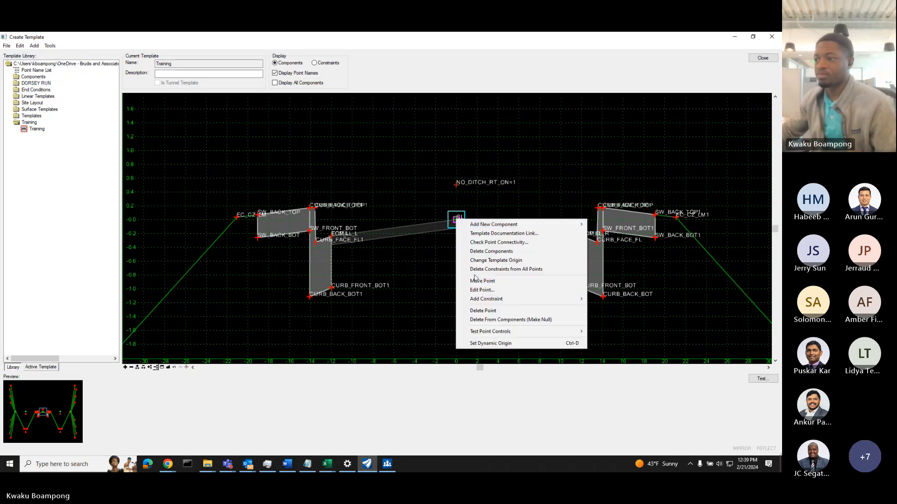
{"action": "left_click", "coordinate": [438, 255]}
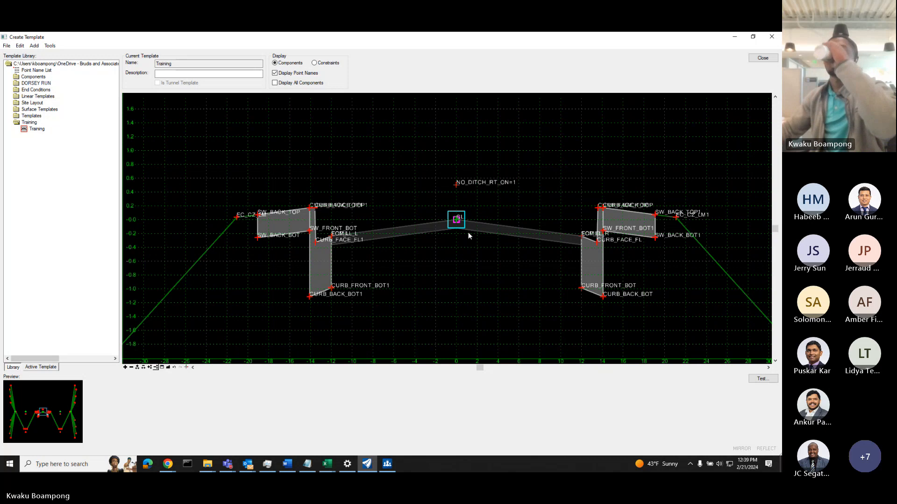
{"action": "mouse_move", "coordinate": [472, 230]}
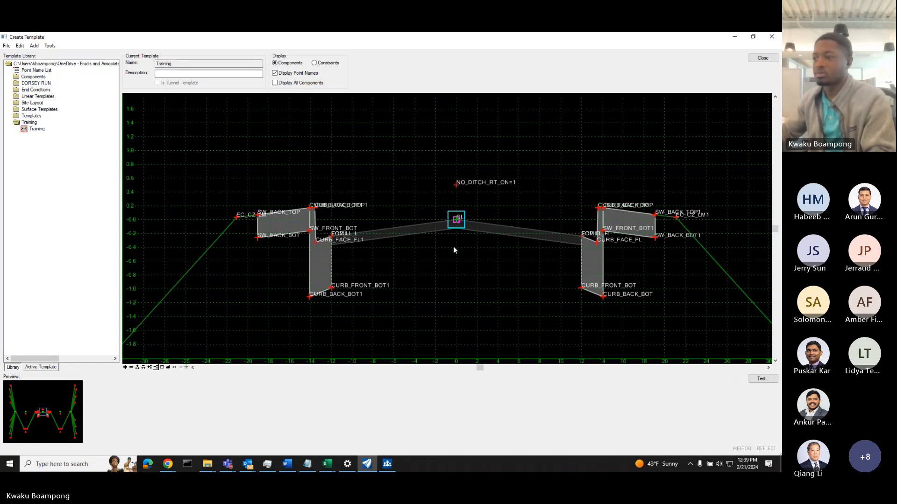
{"action": "scroll", "coordinate": [453, 250], "scroll_direction": "up", "scroll_amount": 2}
{"action": "scroll", "coordinate": [454, 244], "scroll_direction": "down", "scroll_amount": 1}
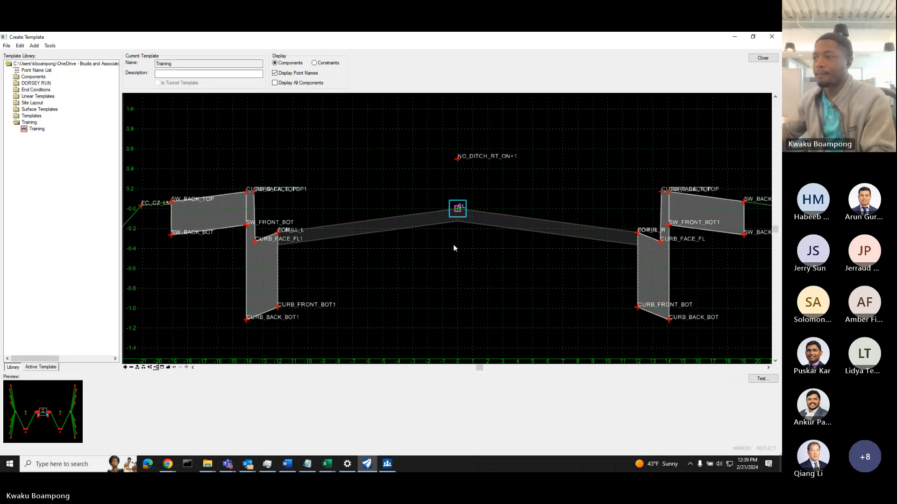
{"action": "scroll", "coordinate": [453, 247], "scroll_direction": "down", "scroll_amount": 2}
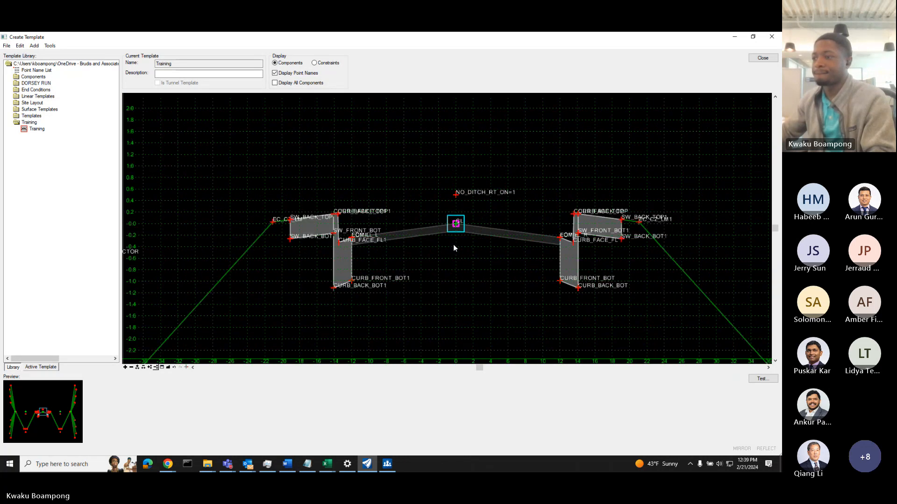
{"action": "scroll", "coordinate": [453, 248], "scroll_direction": "up", "scroll_amount": 1}
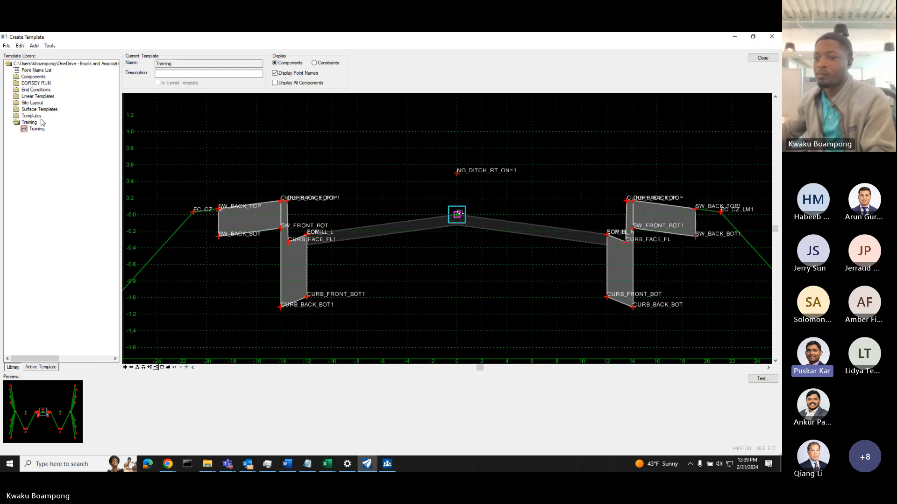
{"action": "mouse_move", "coordinate": [297, 240]}
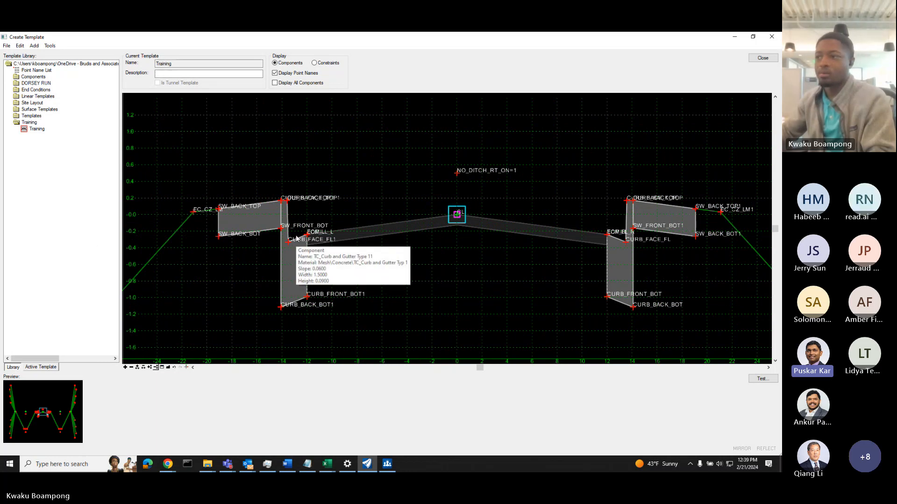
{"action": "scroll", "coordinate": [415, 239], "scroll_direction": "down", "scroll_amount": 1}
{"action": "right_click", "coordinate": [445, 229]}
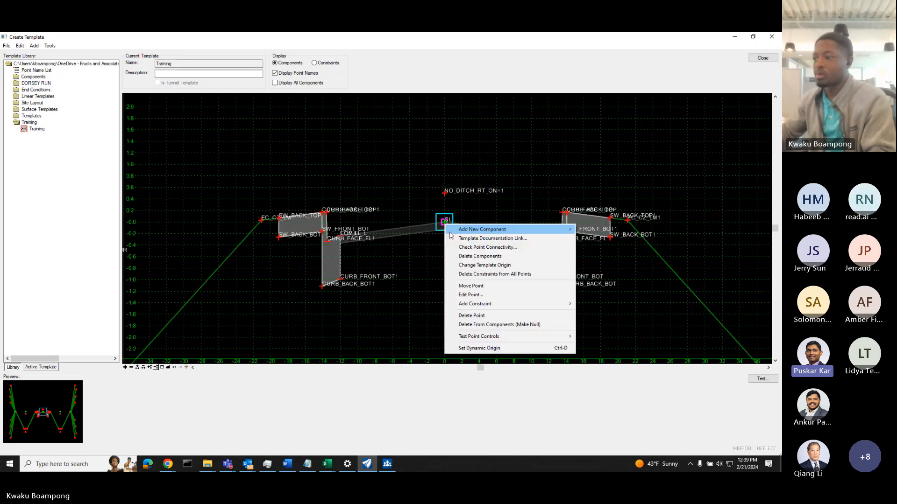
{"action": "key", "text": "Escape"}
Open the Dynamic Settings for the Training template, place the dialog clear of the cross section and open the X step value for editing.
{"action": "left_click", "coordinate": [50, 45]}
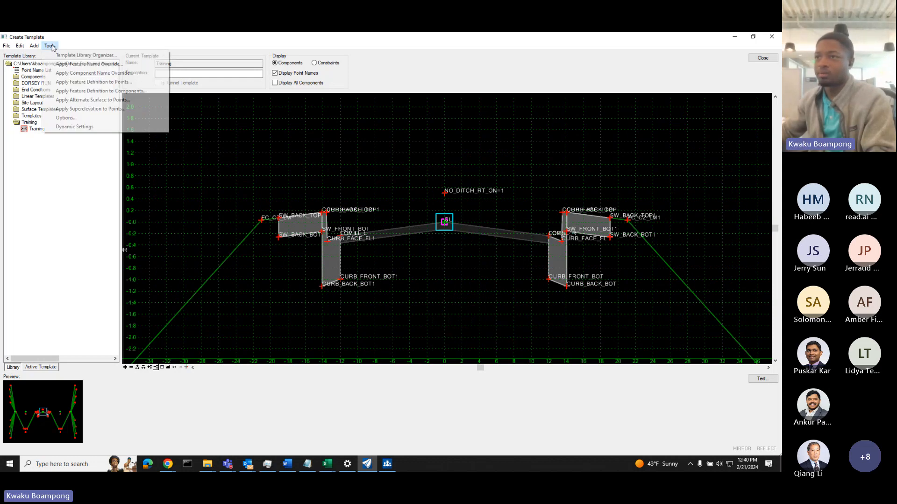
{"action": "left_click", "coordinate": [74, 127]}
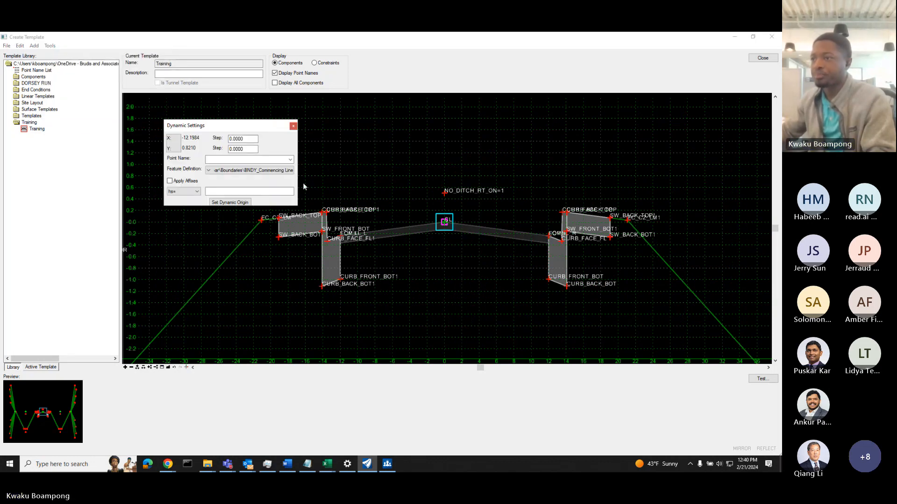
{"action": "left_click_drag", "start_coordinate": [233, 125], "coordinate": [228, 98]}
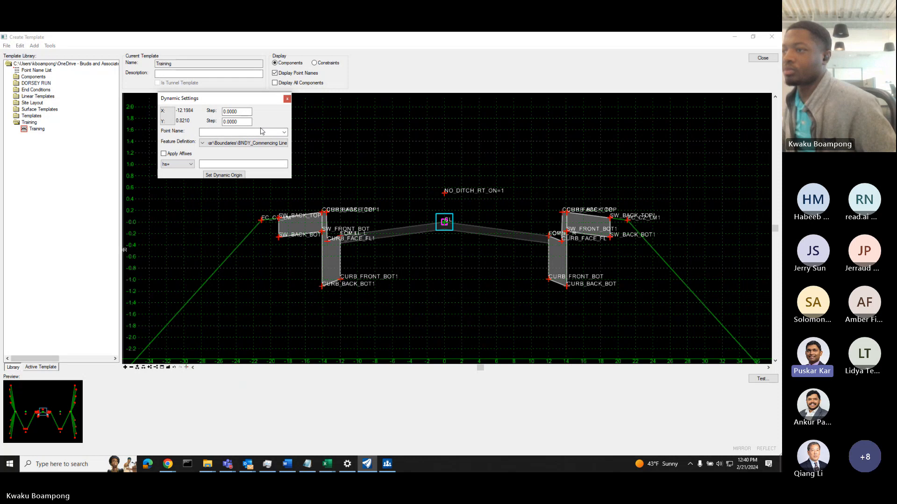
{"action": "left_click", "coordinate": [248, 113]}
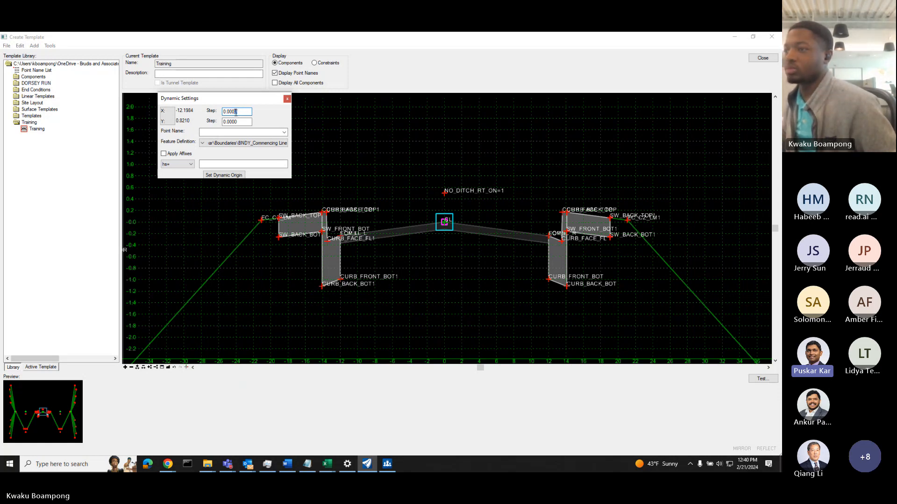
Set the dynamic step increments to 1.0000 for X and 0.5000 for Y.
{"action": "left_click_drag", "start_coordinate": [242, 112], "coordinate": [217, 111]}
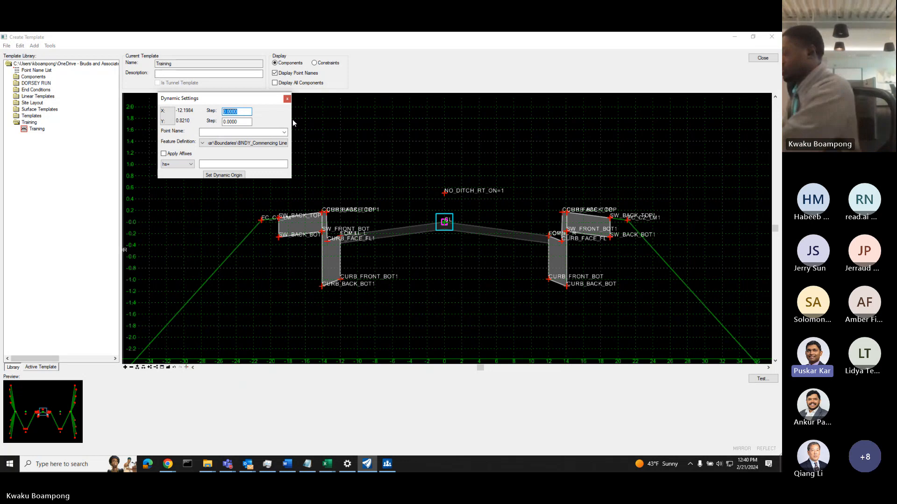
{"action": "type", "text": "1"}
{"action": "double_click", "coordinate": [237, 122]}
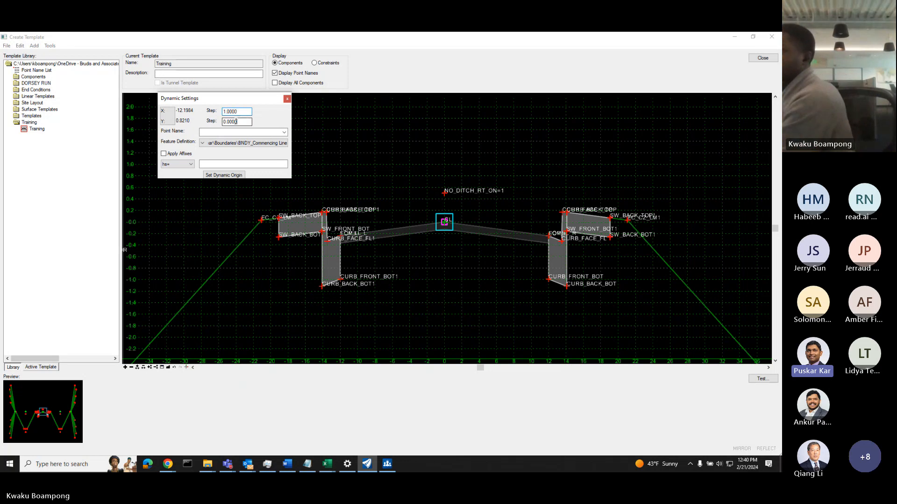
{"action": "type", "text": "0.5"}
{"action": "left_click", "coordinate": [238, 111]}
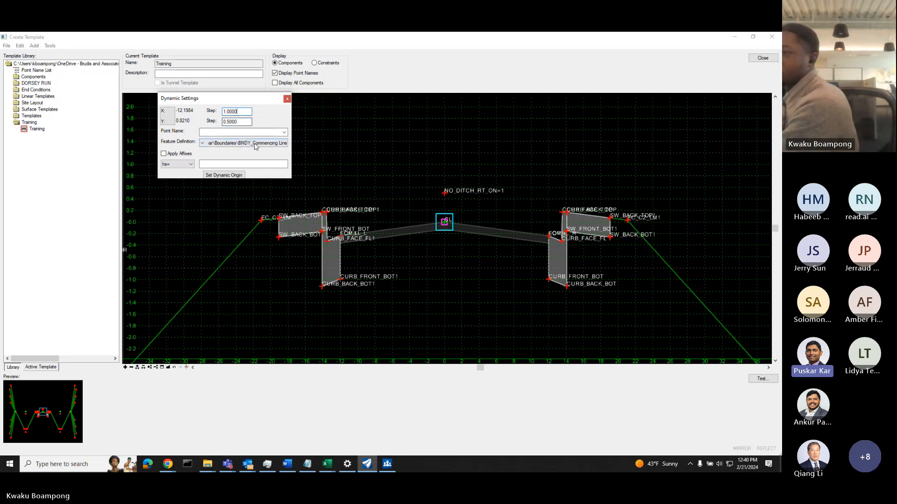
Choose EOMILL as the point name in the dynamic settings.
{"action": "left_click", "coordinate": [284, 133]}
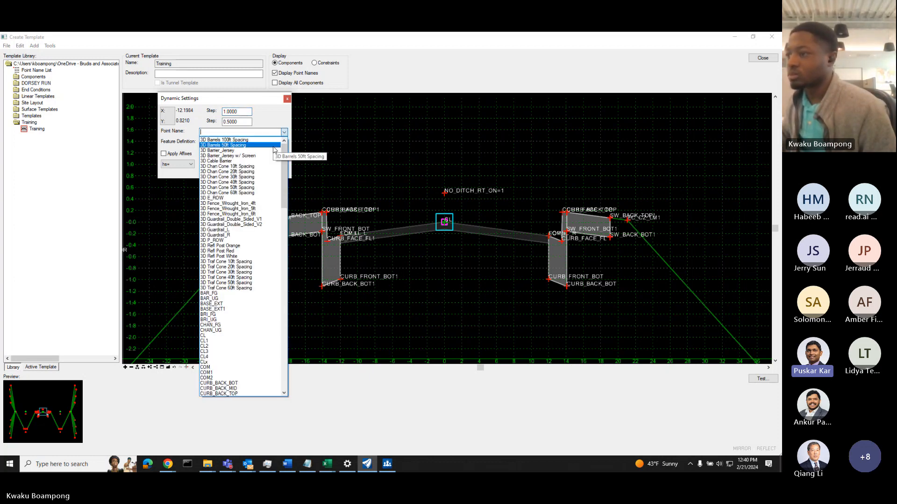
{"action": "scroll", "coordinate": [362, 215], "scroll_direction": "up", "scroll_amount": 5}
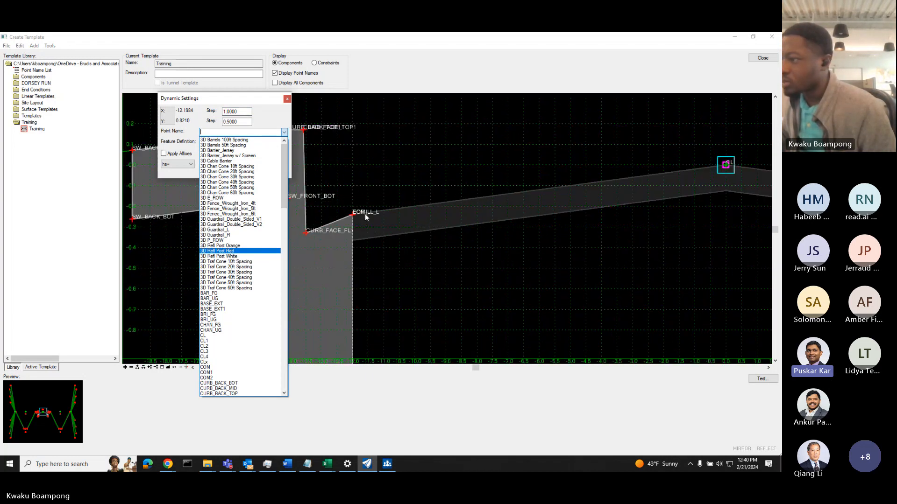
{"action": "scroll", "coordinate": [355, 217], "scroll_direction": "down", "scroll_amount": 6}
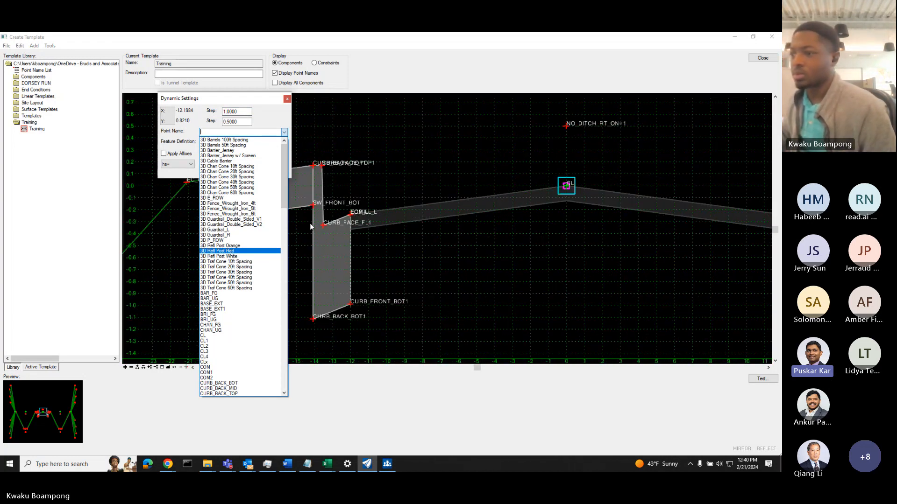
{"action": "scroll", "coordinate": [233, 379], "scroll_direction": "down", "scroll_amount": 1}
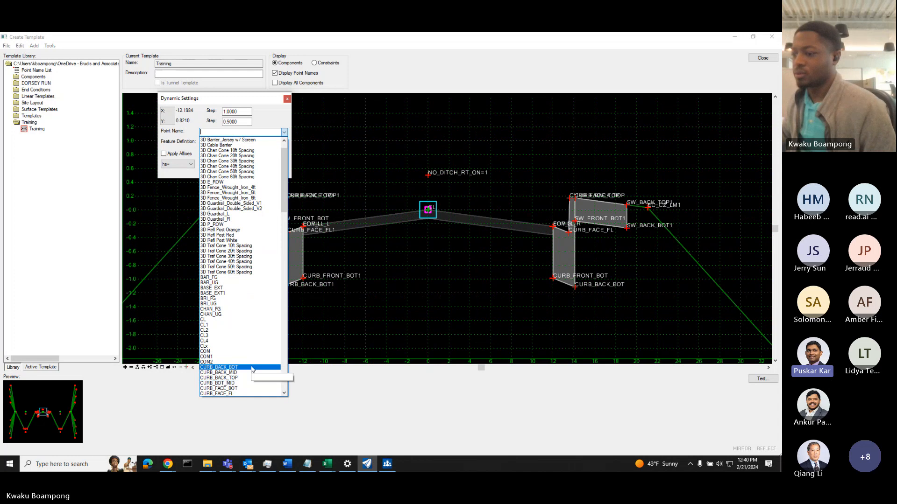
{"action": "scroll", "coordinate": [248, 367], "scroll_direction": "down", "scroll_amount": 2}
{"action": "left_click_drag", "start_coordinate": [284, 211], "coordinate": [298, 273]}
{"action": "scroll", "coordinate": [298, 275], "scroll_direction": "up", "scroll_amount": 3}
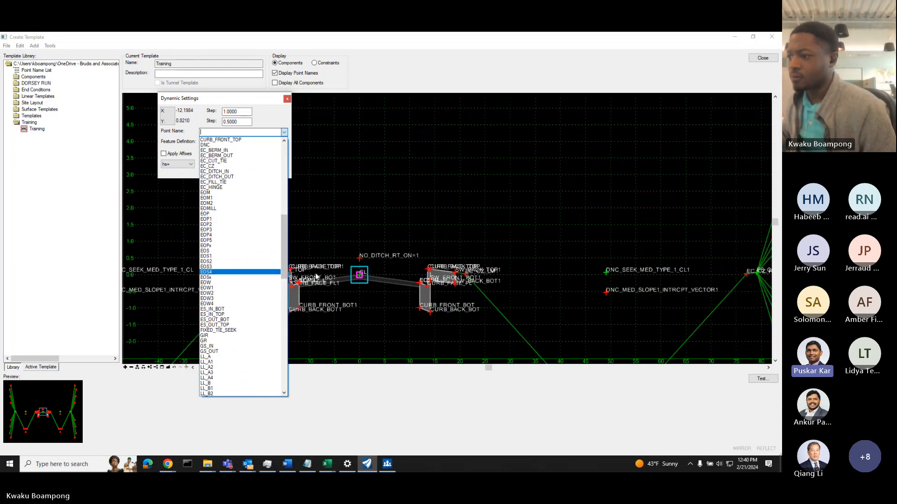
{"action": "scroll", "coordinate": [301, 290], "scroll_direction": "up", "scroll_amount": 1}
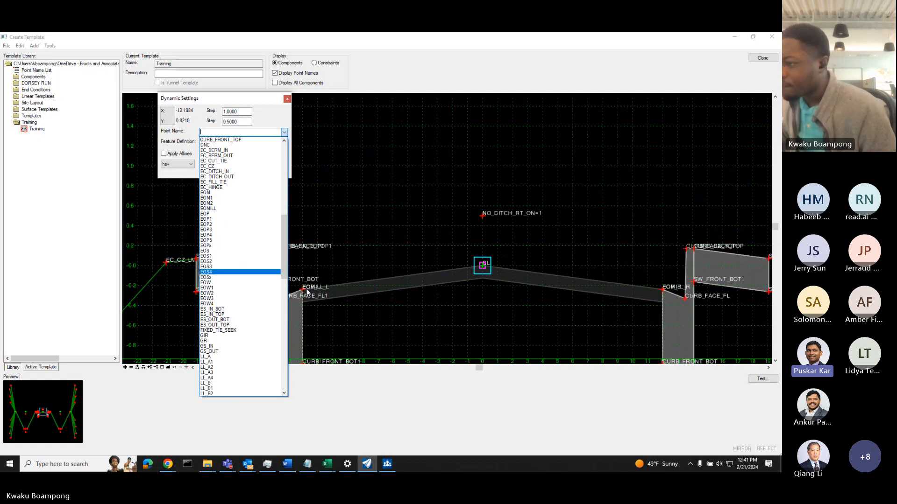
{"action": "scroll", "coordinate": [241, 341], "scroll_direction": "down", "scroll_amount": 1}
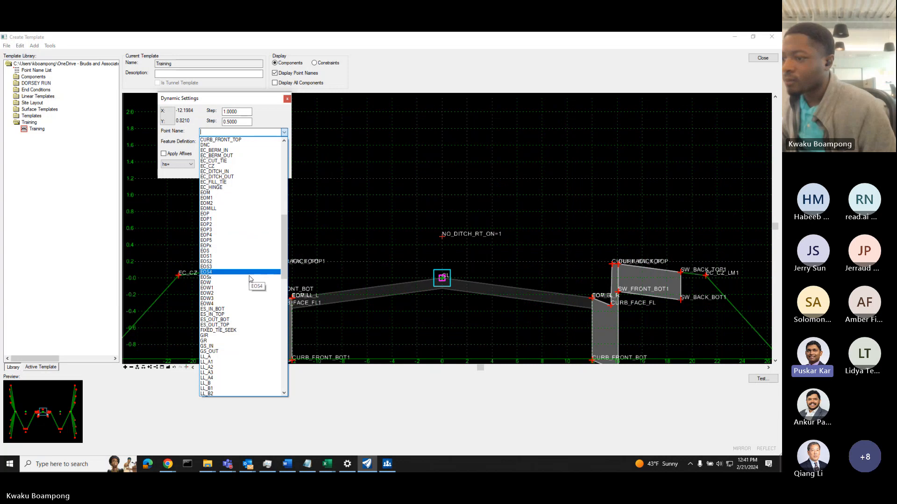
{"action": "left_click", "coordinate": [234, 209]}
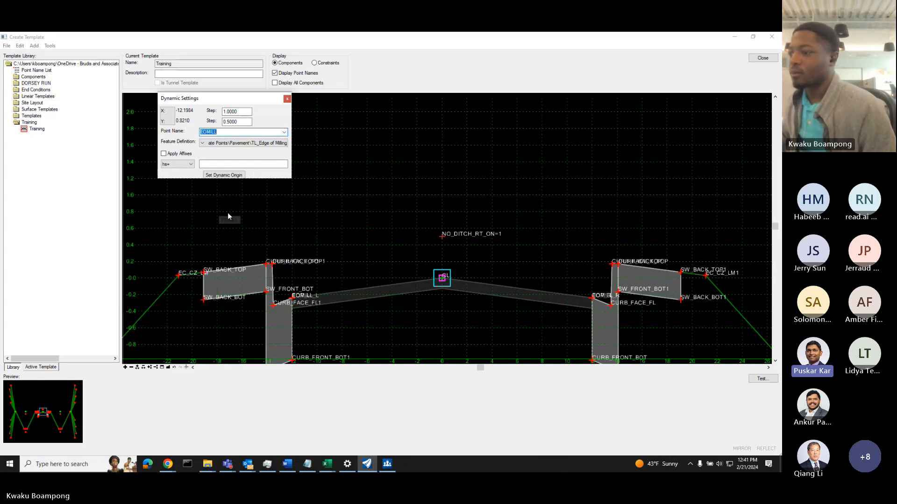
Change the point name in the dynamic settings to EOM1.
{"action": "left_click", "coordinate": [284, 132]}
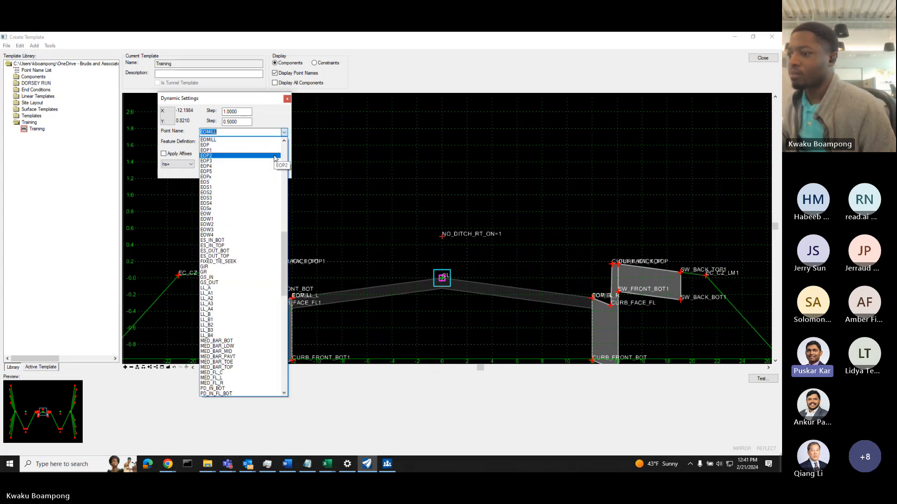
{"action": "left_click_drag", "start_coordinate": [282, 250], "coordinate": [282, 231]}
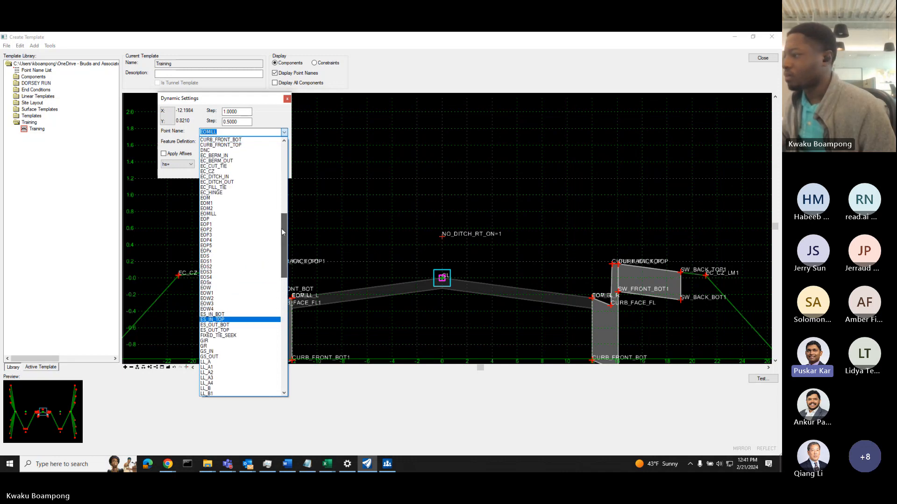
{"action": "left_click", "coordinate": [228, 204]}
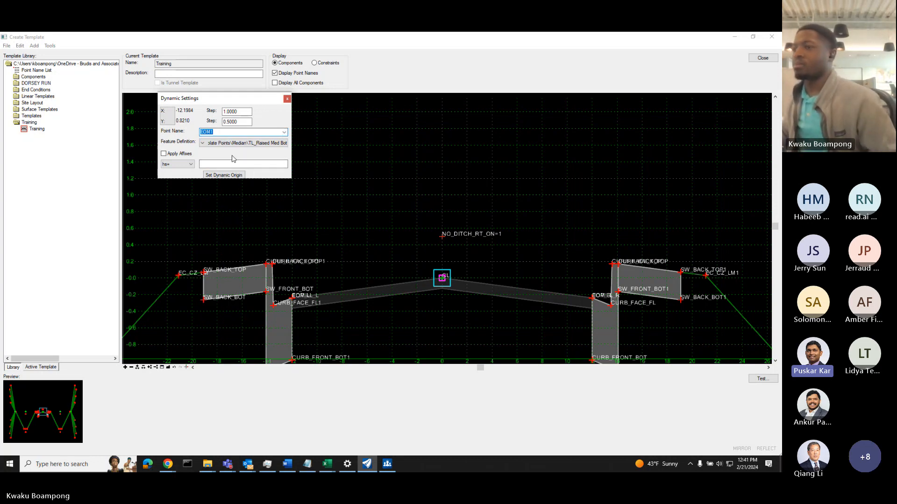
Set the dynamic origin at the centerline point CL and close the dynamic settings.
{"action": "left_click", "coordinate": [190, 163]}
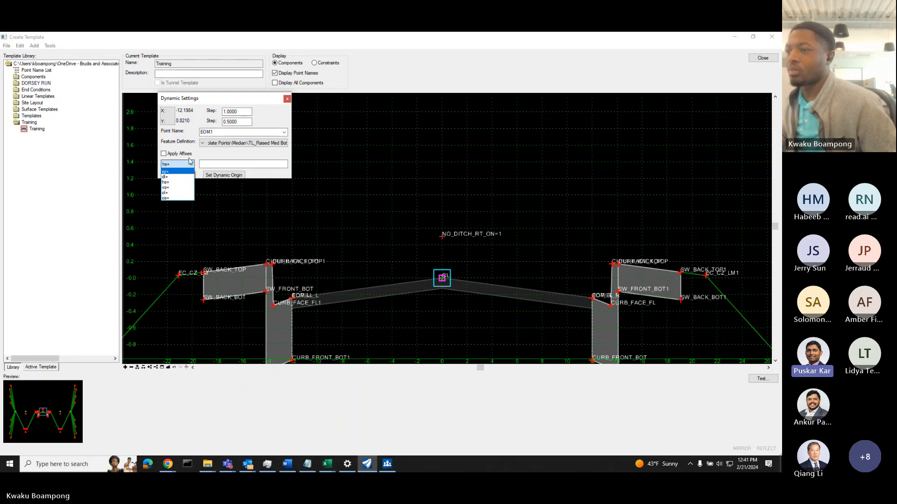
{"action": "left_click", "coordinate": [191, 162]}
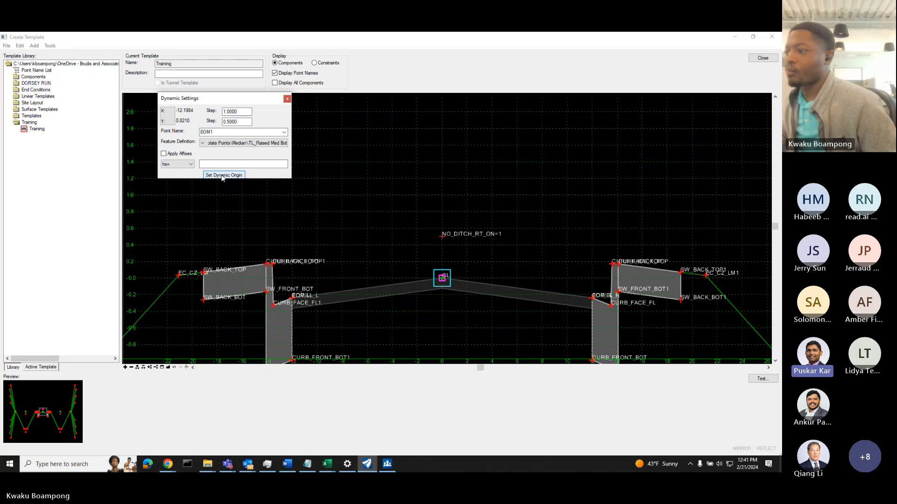
{"action": "left_click", "coordinate": [222, 176]}
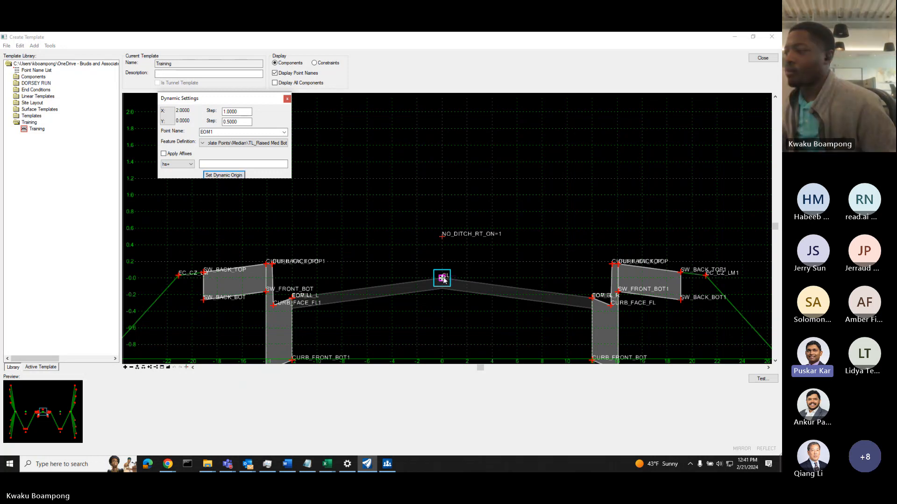
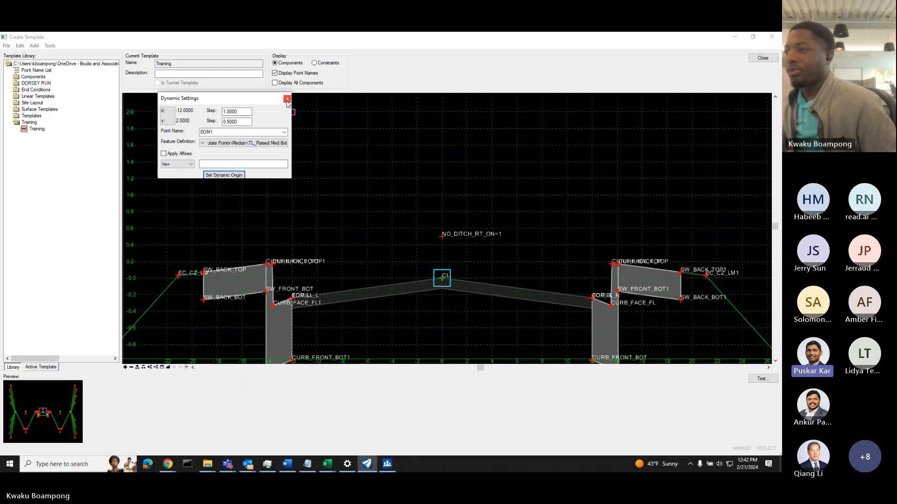
{"action": "left_click", "coordinate": [287, 99]}
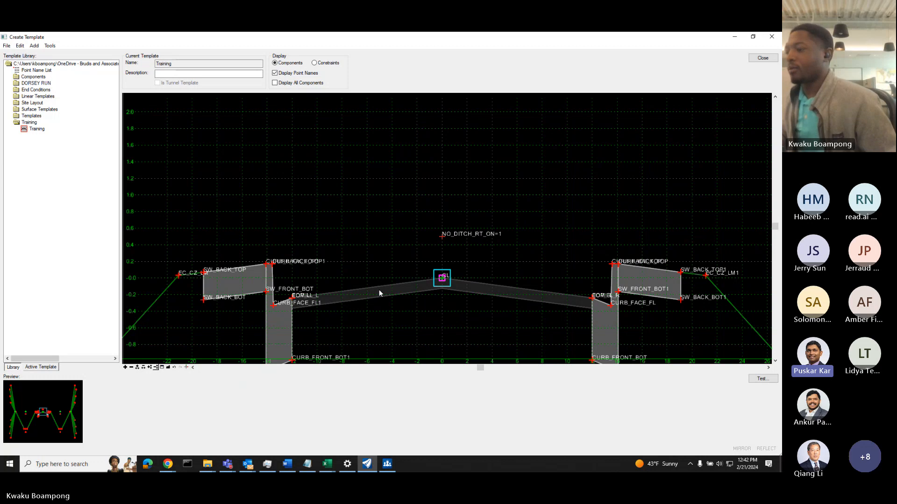
{"action": "right_click", "coordinate": [374, 288]}
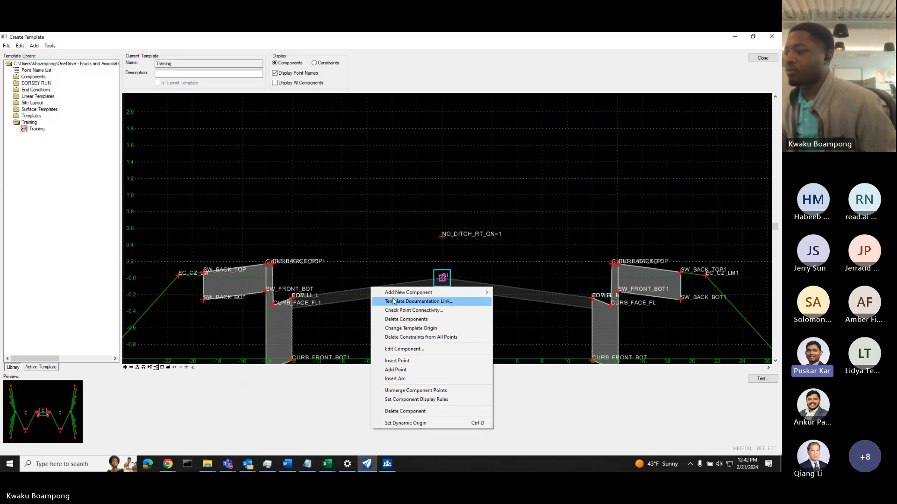
{"action": "mouse_move", "coordinate": [398, 293]}
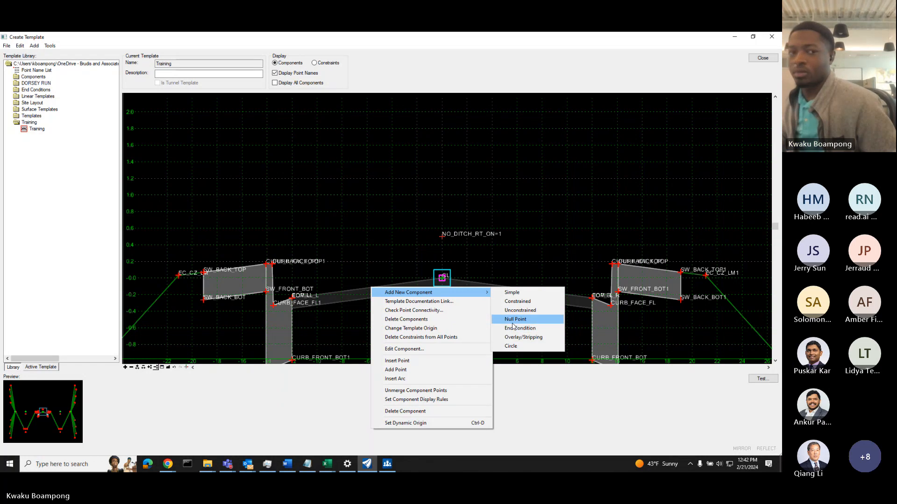
{"action": "left_click", "coordinate": [528, 154]}
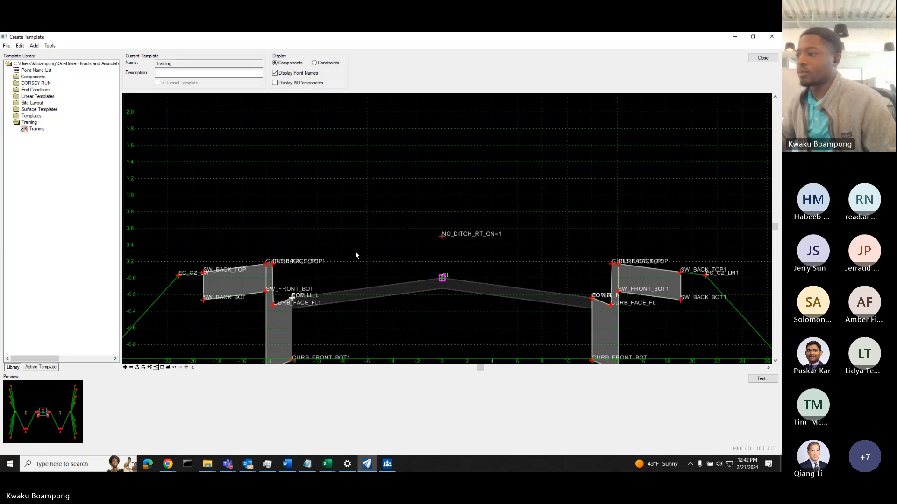
Move the template's origin marker to the EOMILL_L point at the left pavement edge.
{"action": "right_click", "coordinate": [388, 263]}
{"action": "left_click", "coordinate": [423, 322]}
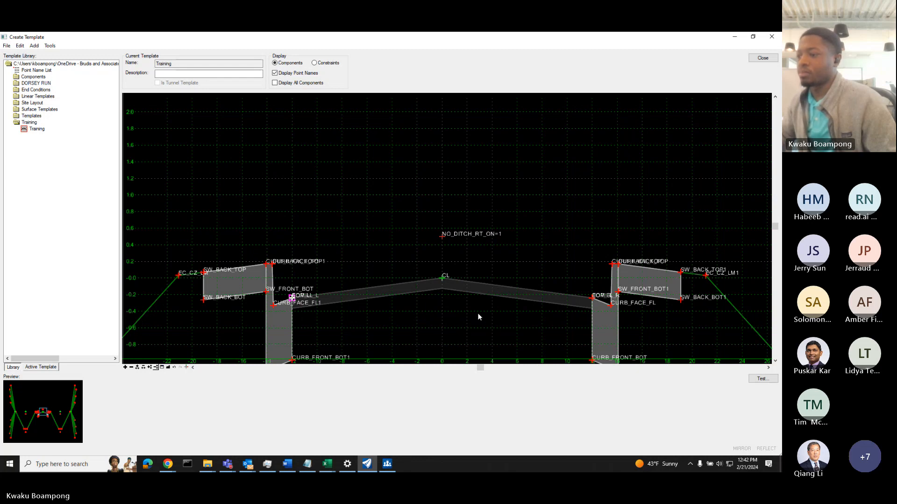
Test the template's end conditions by drawing a flat terrain surface at about elevation -7.2 below the section.
{"action": "scroll", "coordinate": [473, 313], "scroll_direction": "down", "scroll_amount": 2}
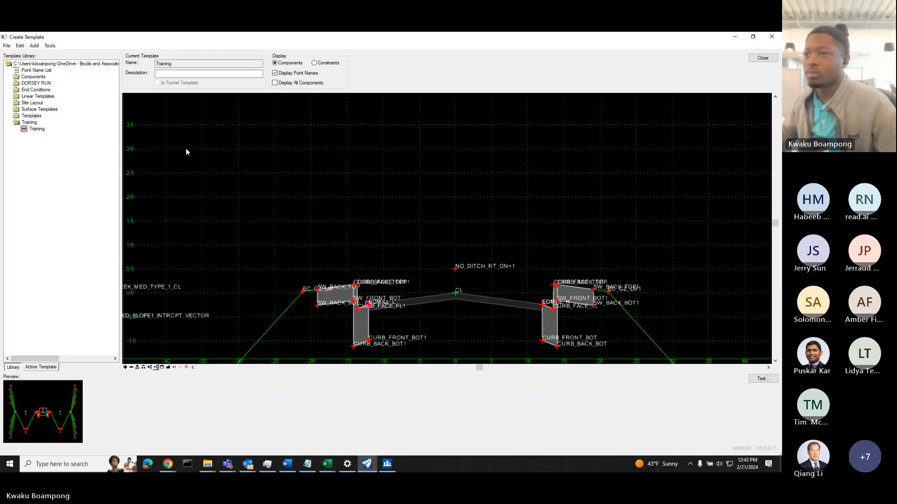
{"action": "left_click", "coordinate": [763, 379]}
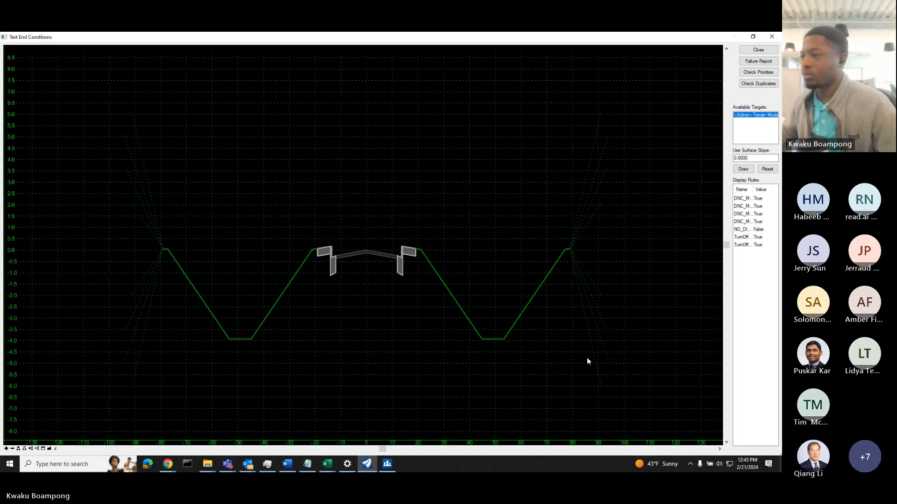
{"action": "left_click", "coordinate": [743, 170]}
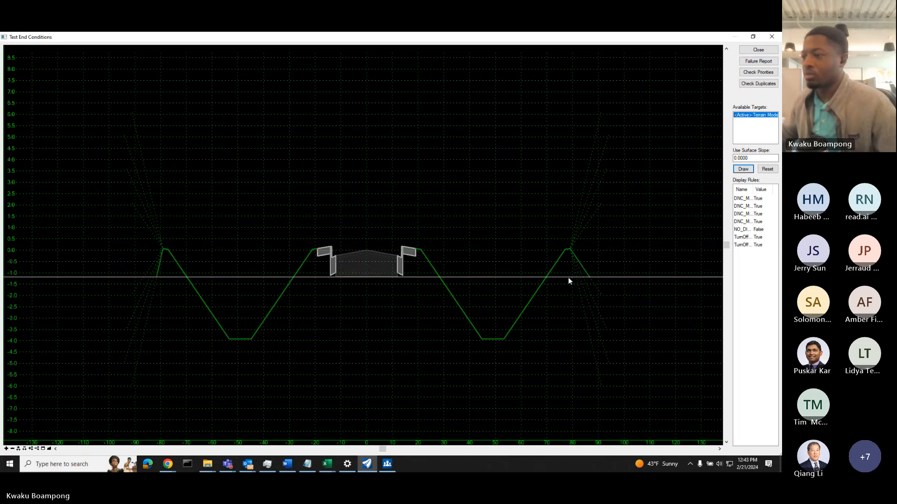
{"action": "scroll", "coordinate": [555, 322], "scroll_direction": "down", "scroll_amount": 1}
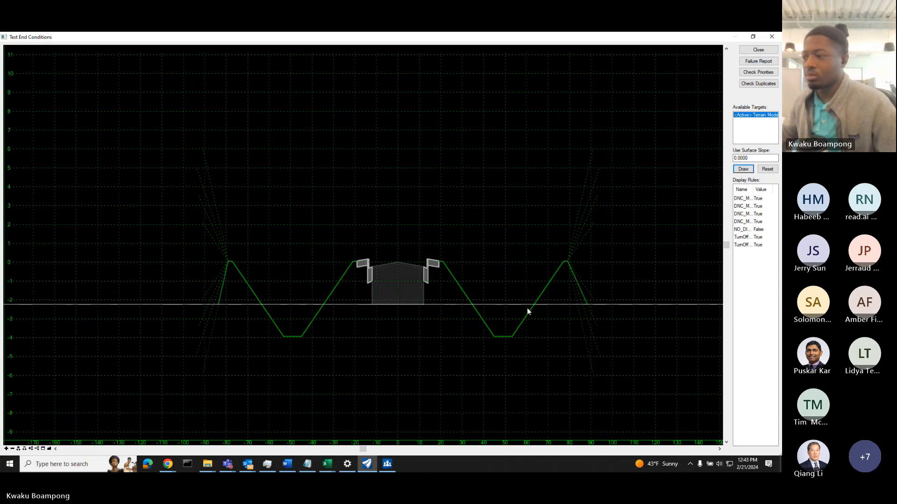
{"action": "left_click", "coordinate": [533, 398]}
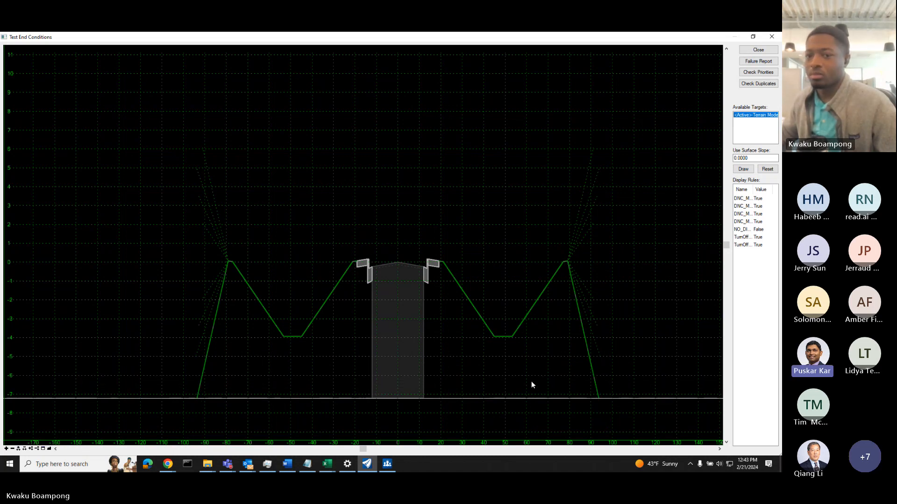
Set the end condition test's surface slope to 0.0200 and start drawing the sloped terrain surface.
{"action": "scroll", "coordinate": [481, 292], "scroll_direction": "up", "scroll_amount": 2}
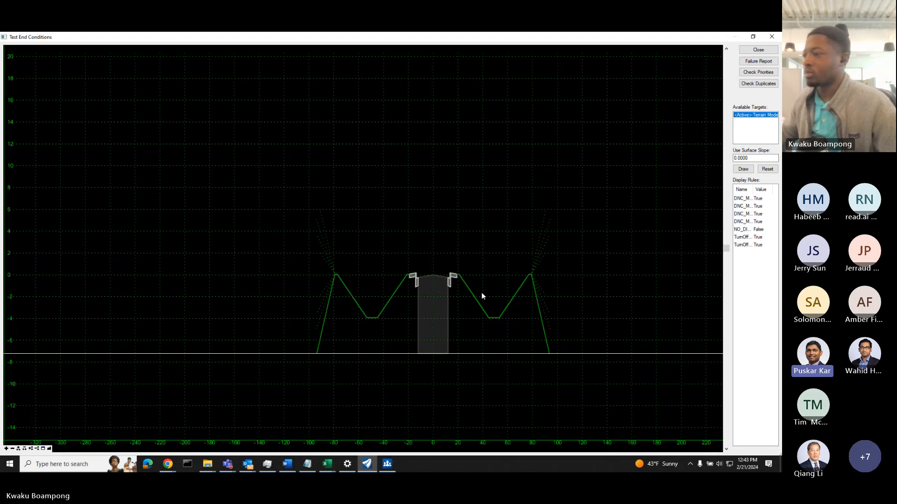
{"action": "left_click", "coordinate": [737, 159]}
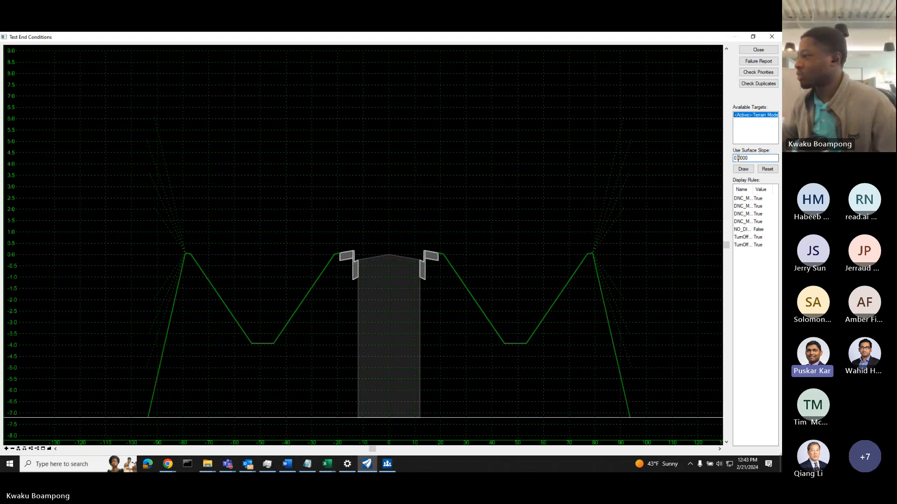
{"action": "key", "text": "BackSpace"}
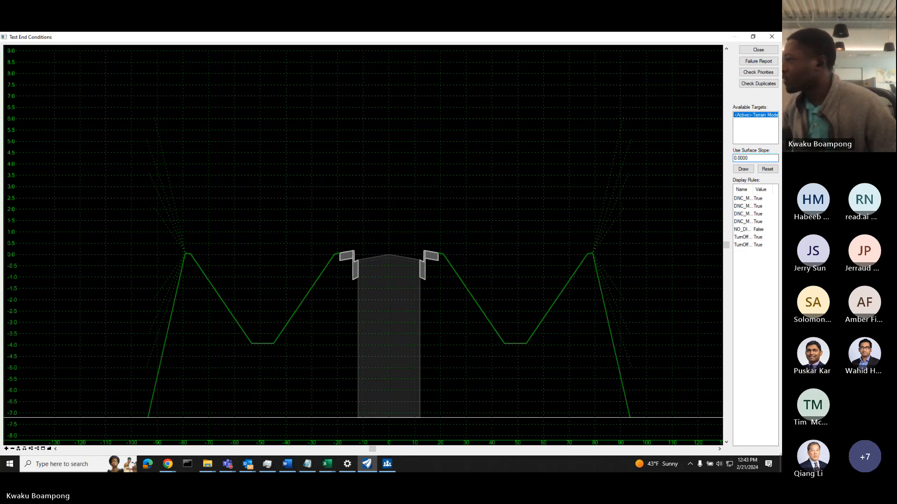
{"action": "key", "text": "Right"}
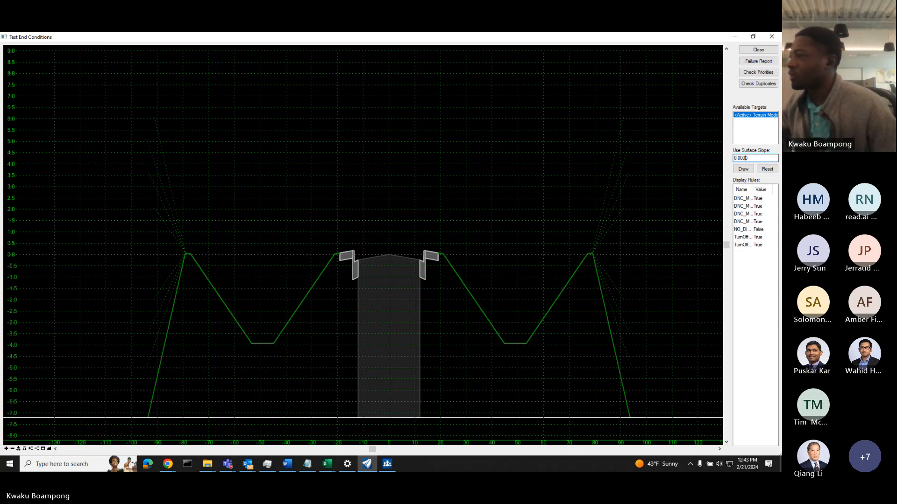
{"action": "key", "text": "Delete"}
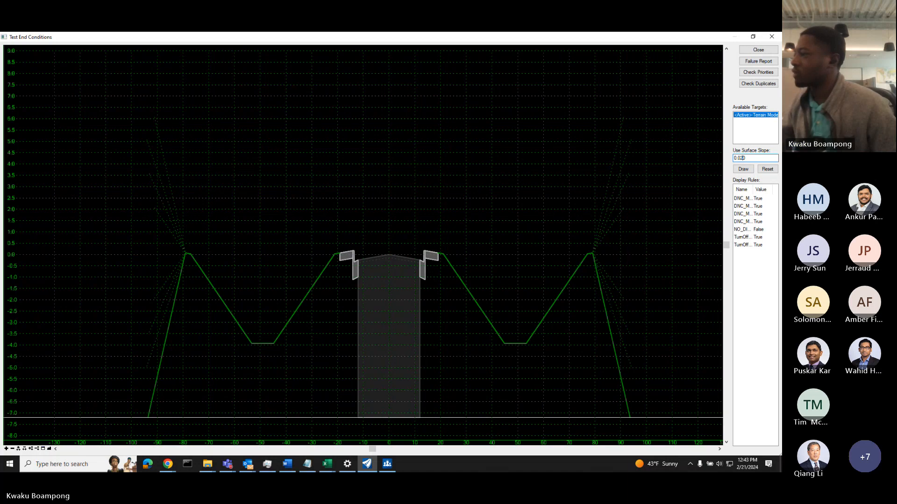
{"action": "left_click", "coordinate": [743, 169]}
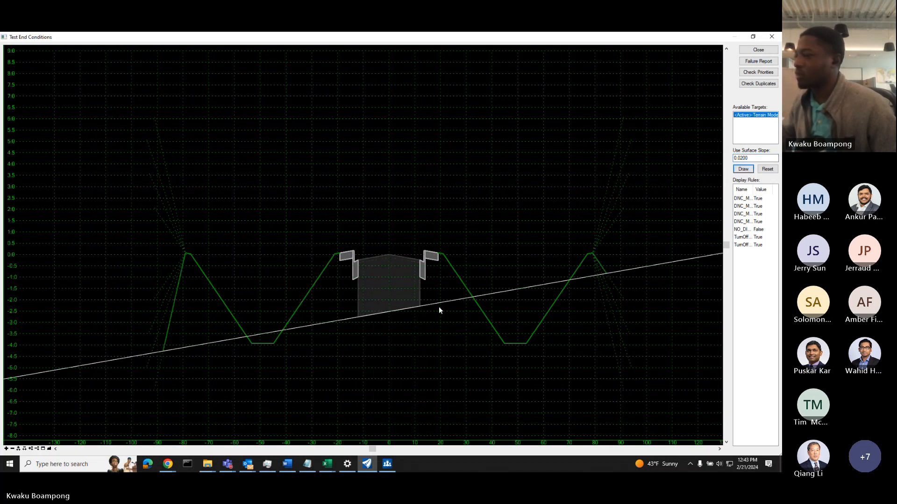
Test the end conditions by moving the 0.0200 sloped terrain surface to different elevations below, through and above the pavement.
{"action": "scroll", "coordinate": [447, 341], "scroll_direction": "down", "scroll_amount": 1}
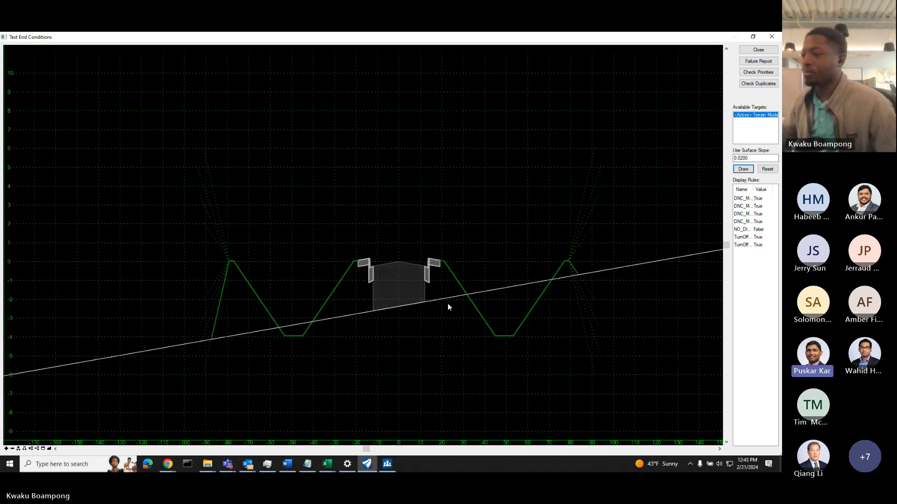
{"action": "scroll", "coordinate": [464, 329], "scroll_direction": "down", "scroll_amount": 1}
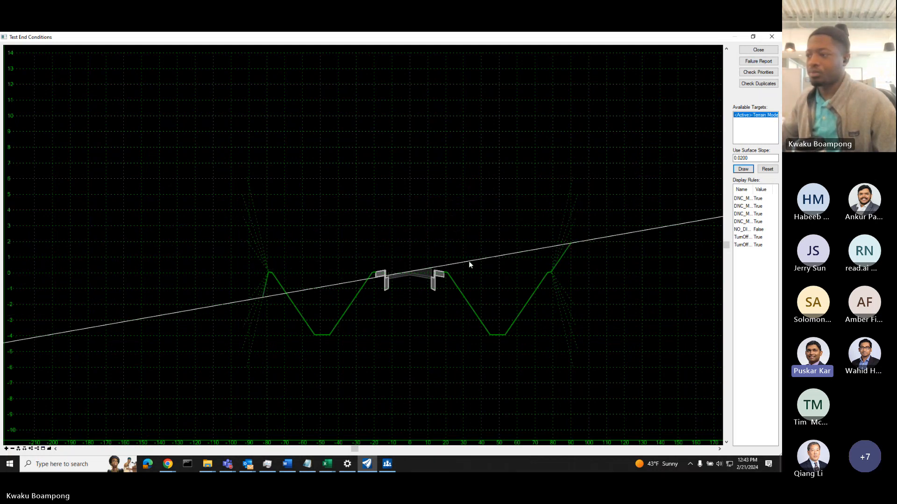
{"action": "scroll", "coordinate": [455, 267], "scroll_direction": "up", "scroll_amount": 3}
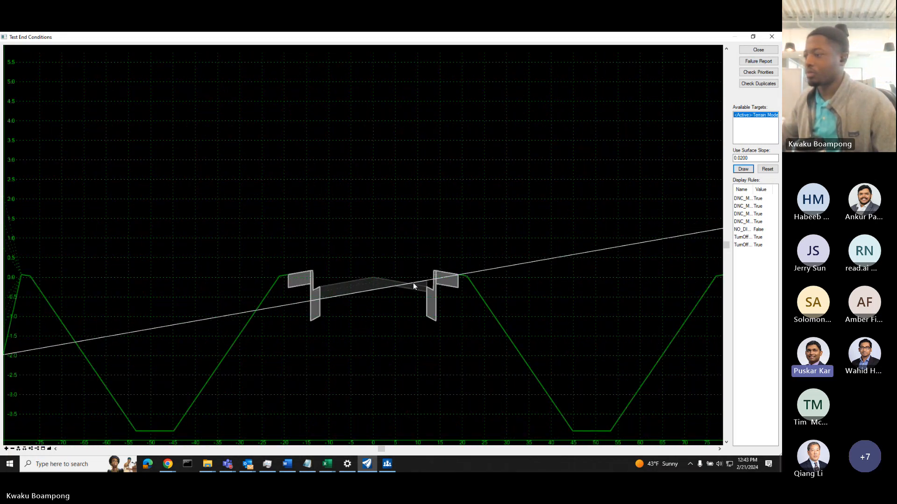
{"action": "scroll", "coordinate": [407, 281], "scroll_direction": "up", "scroll_amount": 2}
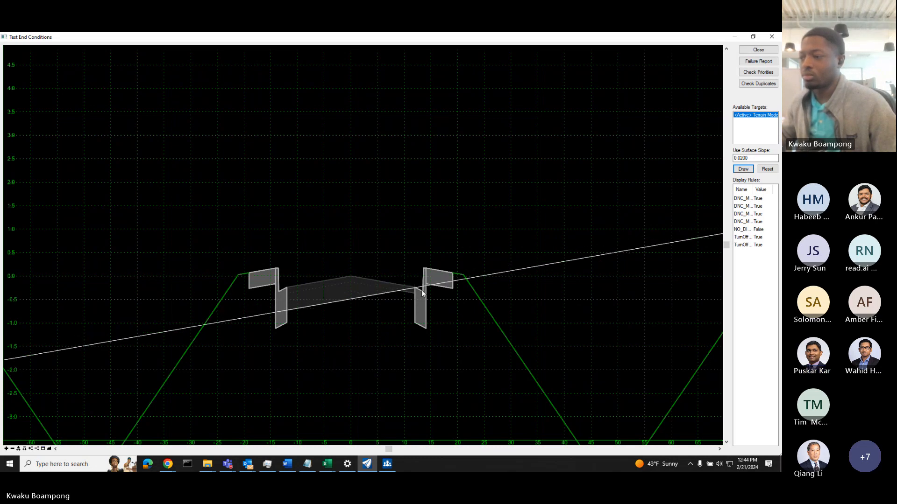
{"action": "scroll", "coordinate": [422, 290], "scroll_direction": "down", "scroll_amount": 3}
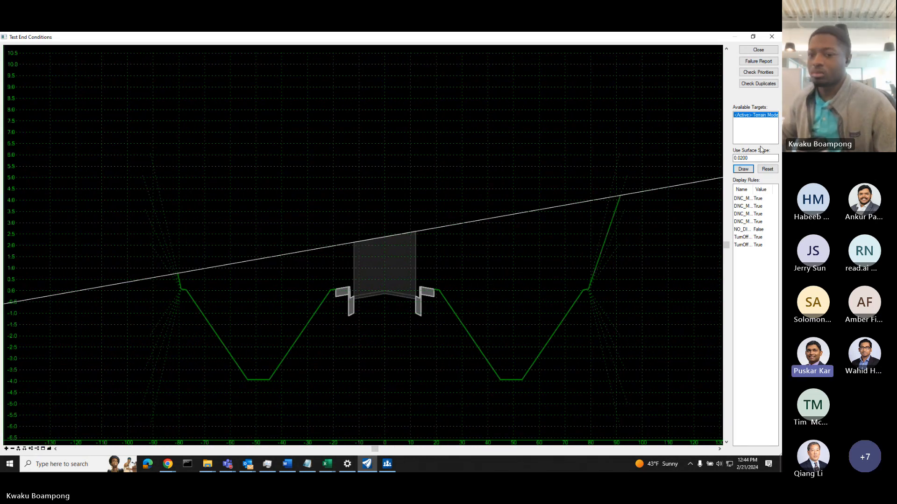
Redraw the 0.0200 sloped terrain surface across and above the pavement, and close the end condition test.
{"action": "left_click", "coordinate": [746, 166]}
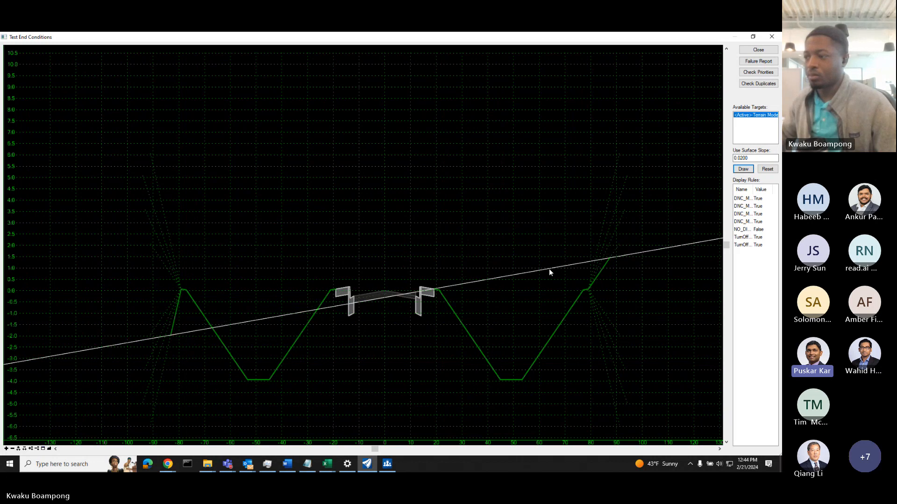
{"action": "scroll", "coordinate": [508, 278], "scroll_direction": "up", "scroll_amount": 3}
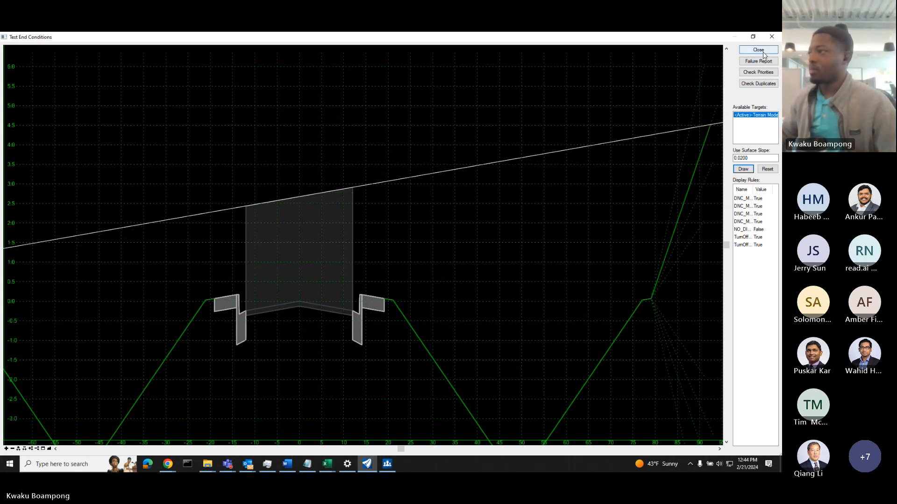
{"action": "left_click", "coordinate": [758, 50]}
{"action": "scroll", "coordinate": [407, 208], "scroll_direction": "down", "scroll_amount": 4}
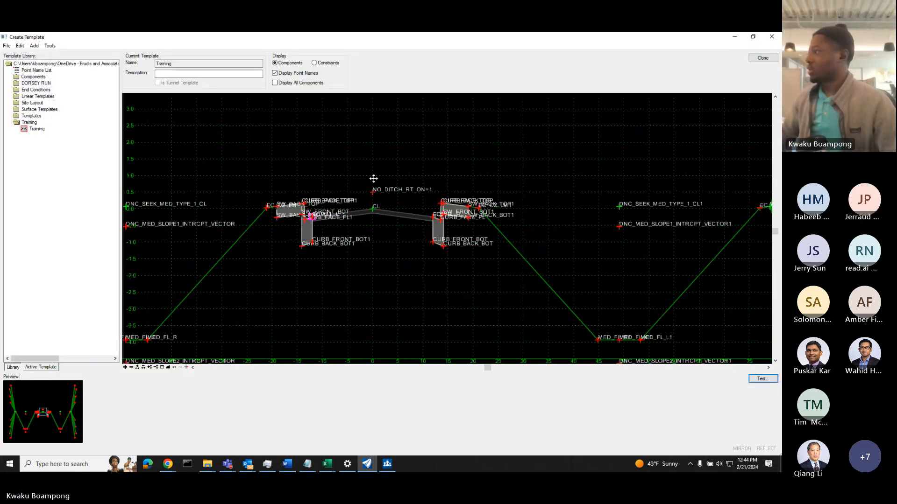
{"action": "scroll", "coordinate": [388, 222], "scroll_direction": "up", "scroll_amount": 3}
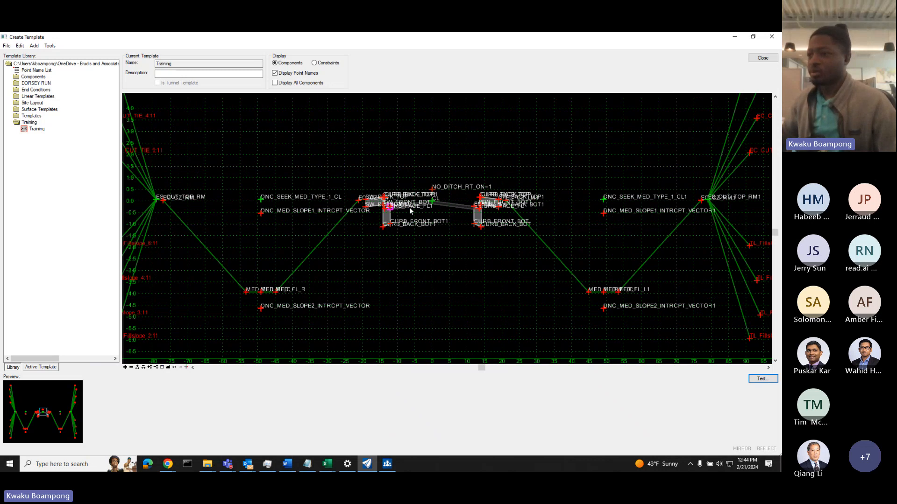
{"action": "middle_click_drag", "start_coordinate": [439, 223], "coordinate": [478, 236]}
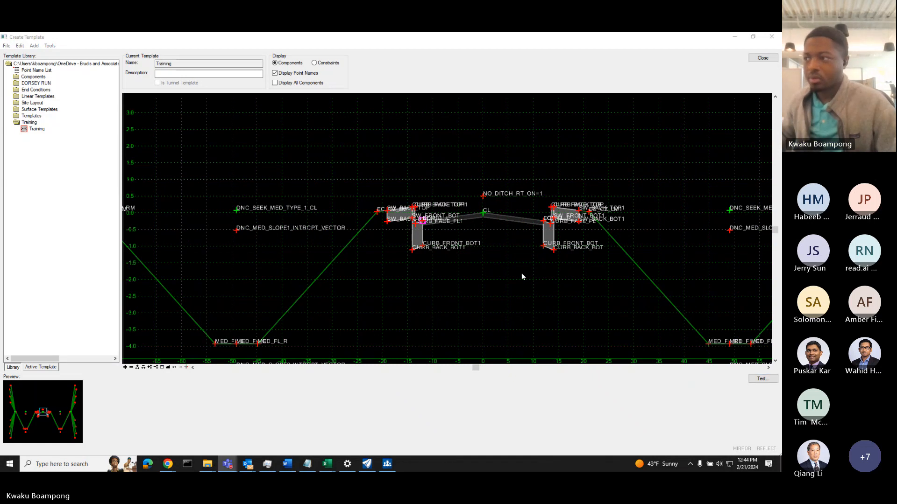
{"action": "scroll", "coordinate": [522, 274], "scroll_direction": "down", "scroll_amount": 3}
{"action": "middle_click_drag", "start_coordinate": [561, 274], "coordinate": [472, 276]}
Open the Apply Component Name Override tool, enlarge its window to review the template's component list, and close it.
{"action": "left_click", "coordinate": [49, 45]}
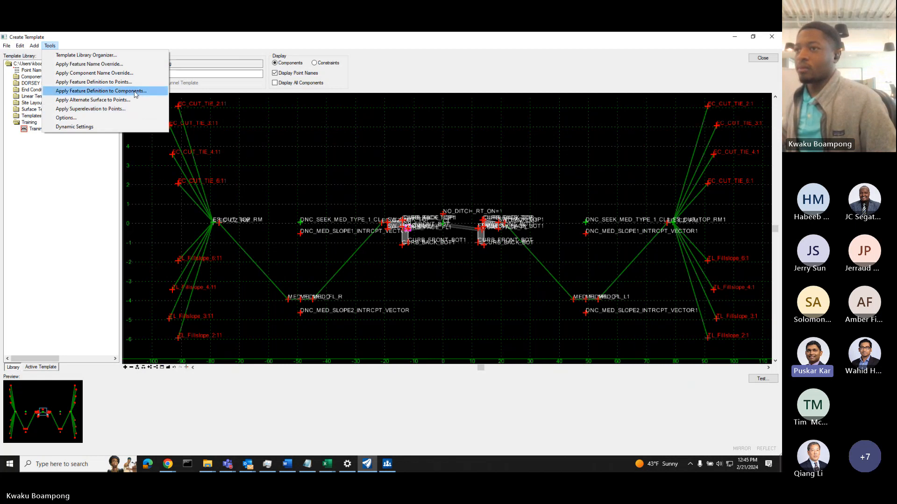
{"action": "left_click", "coordinate": [107, 73]}
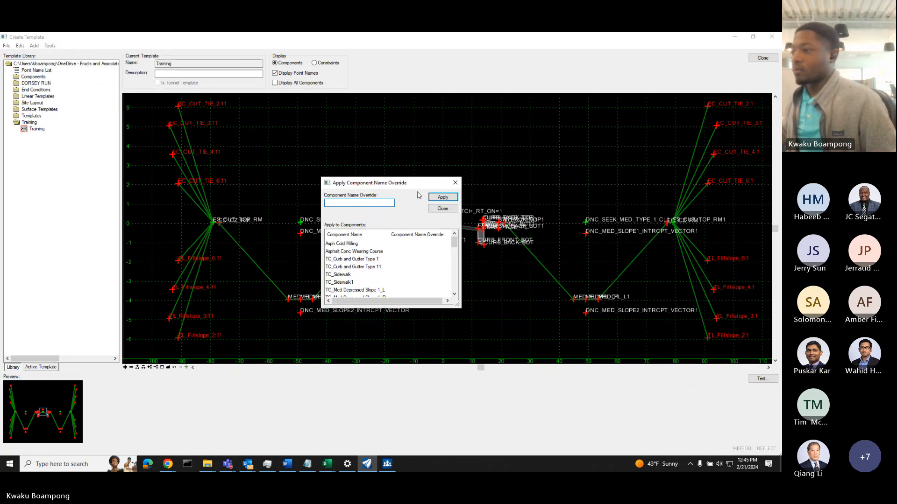
{"action": "left_click_drag", "start_coordinate": [385, 176], "coordinate": [266, 97]}
{"action": "left_click_drag", "start_coordinate": [368, 280], "coordinate": [432, 286]}
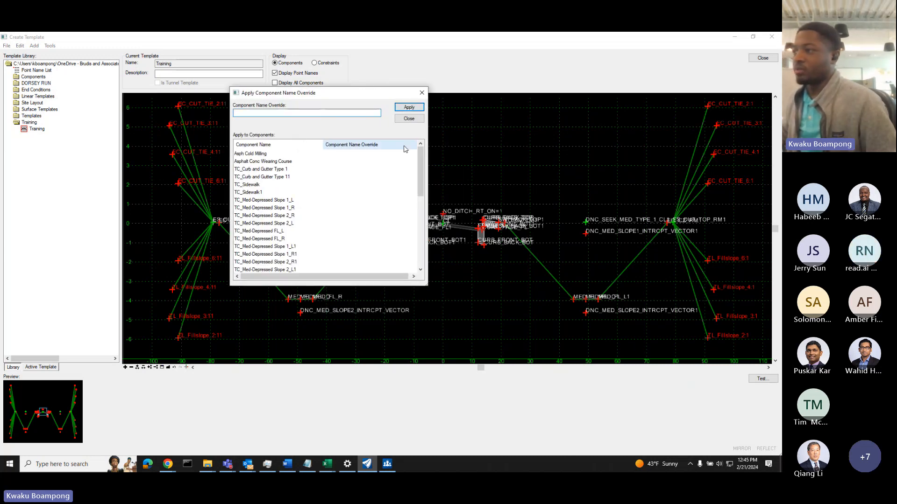
{"action": "left_click", "coordinate": [411, 118]}
Open the properties of the left TC_Sidewalk component, enable its name override, and close them without applying.
{"action": "scroll", "coordinate": [403, 242], "scroll_direction": "up", "scroll_amount": 5}
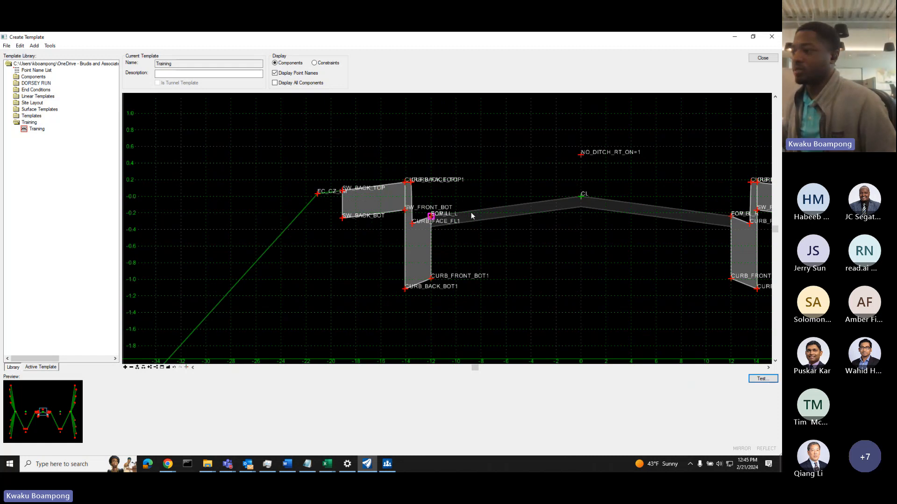
{"action": "double_click", "coordinate": [378, 192]}
{"action": "left_click", "coordinate": [341, 162]}
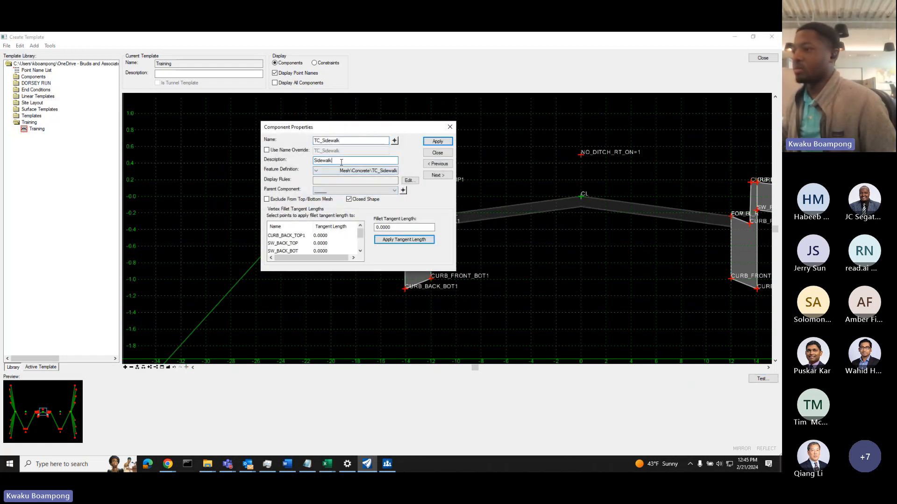
{"action": "left_click", "coordinate": [282, 151]}
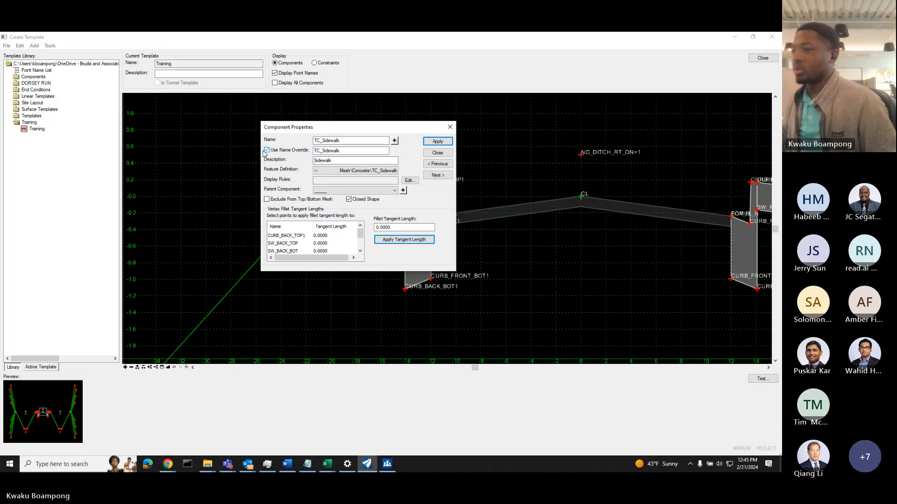
{"action": "left_click", "coordinate": [349, 150]}
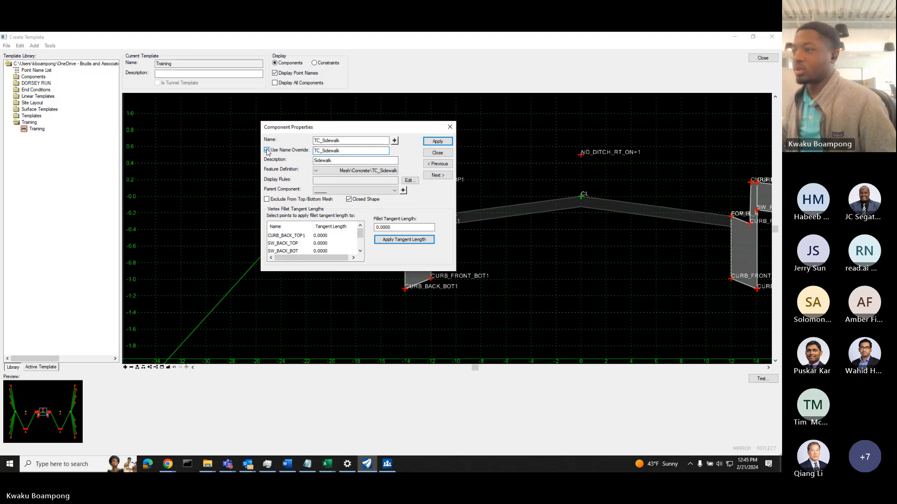
{"action": "double_click", "coordinate": [349, 151]}
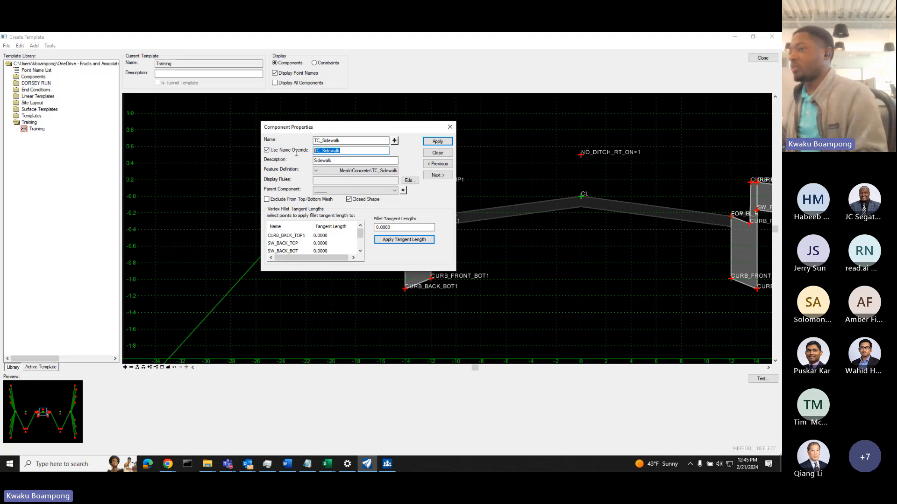
{"action": "left_click", "coordinate": [438, 153]}
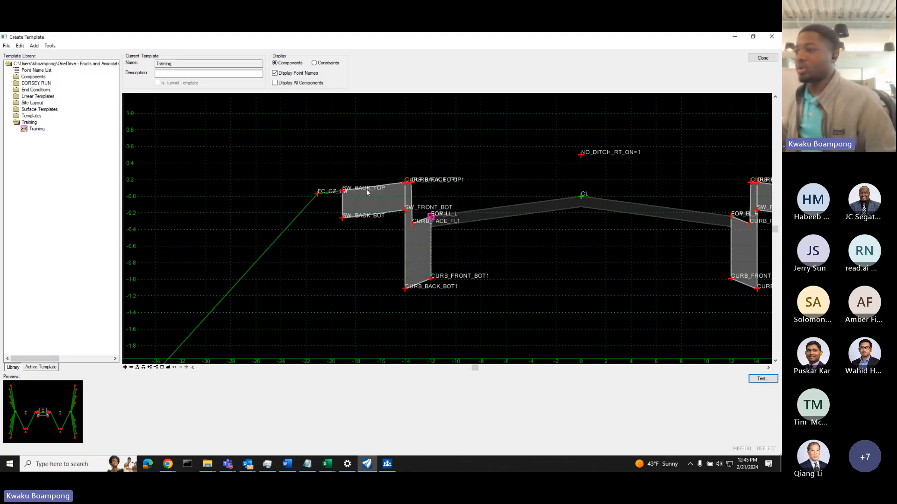
Open the properties of the left SW_BACK_TOP point, enable its feature name override, and close them without applying.
{"action": "double_click", "coordinate": [342, 192]}
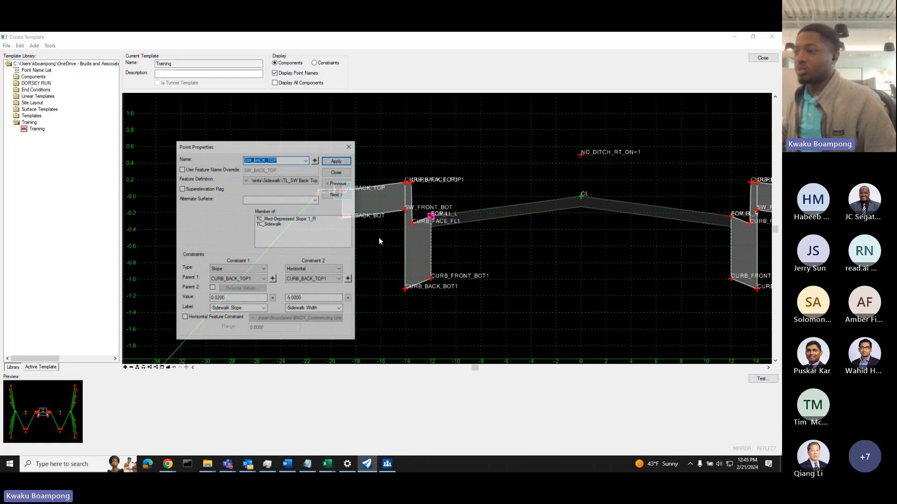
{"action": "left_click", "coordinate": [181, 169]}
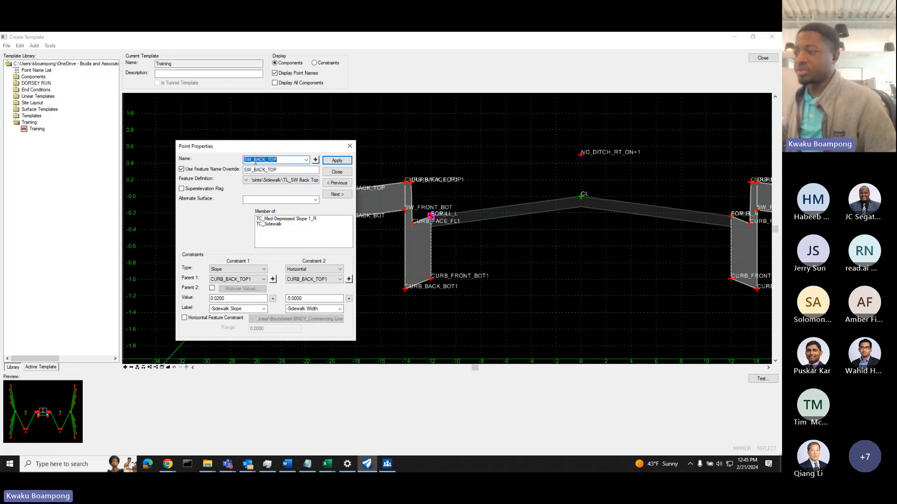
{"action": "left_click", "coordinate": [336, 172]}
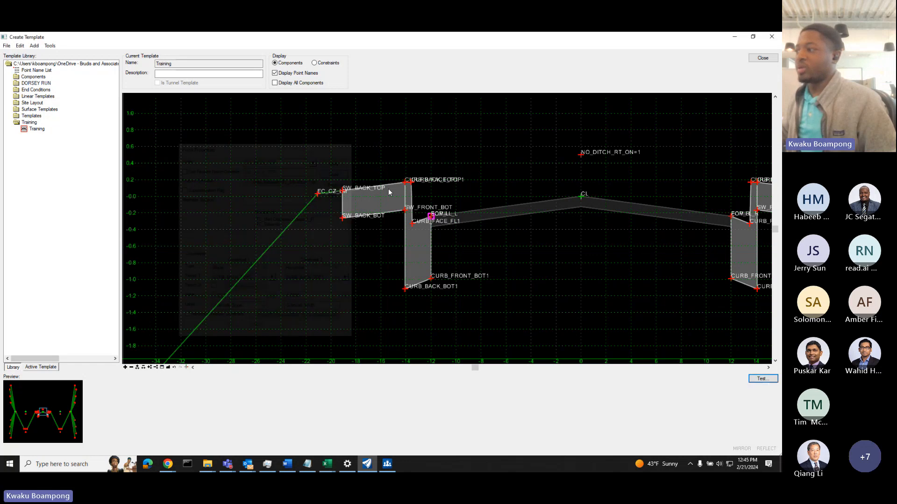
Enable the feature name override for the left sidewalk's SW_BACK_TOP point, set it to DASDASDA, and close the point properties.
{"action": "scroll", "coordinate": [388, 189], "scroll_direction": "down", "scroll_amount": 2}
{"action": "scroll", "coordinate": [540, 203], "scroll_direction": "up", "scroll_amount": 3}
{"action": "scroll", "coordinate": [531, 191], "scroll_direction": "down", "scroll_amount": 3}
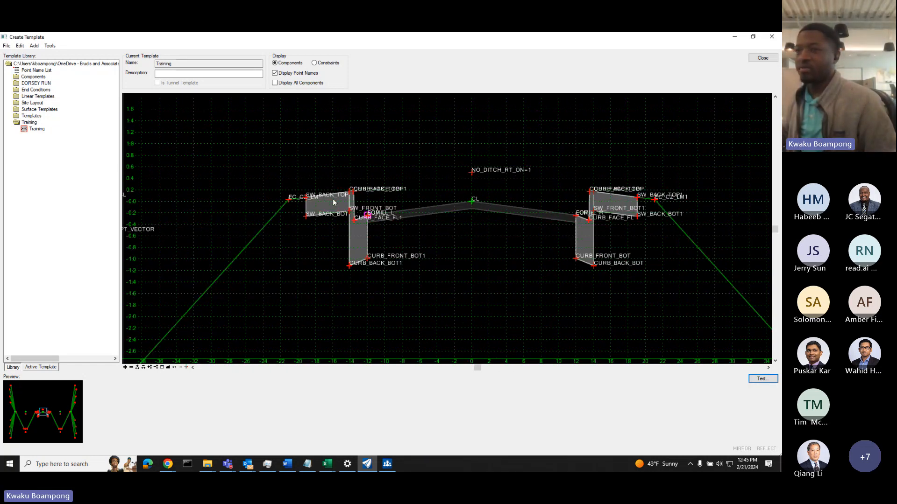
{"action": "scroll", "coordinate": [316, 205], "scroll_direction": "up", "scroll_amount": 1}
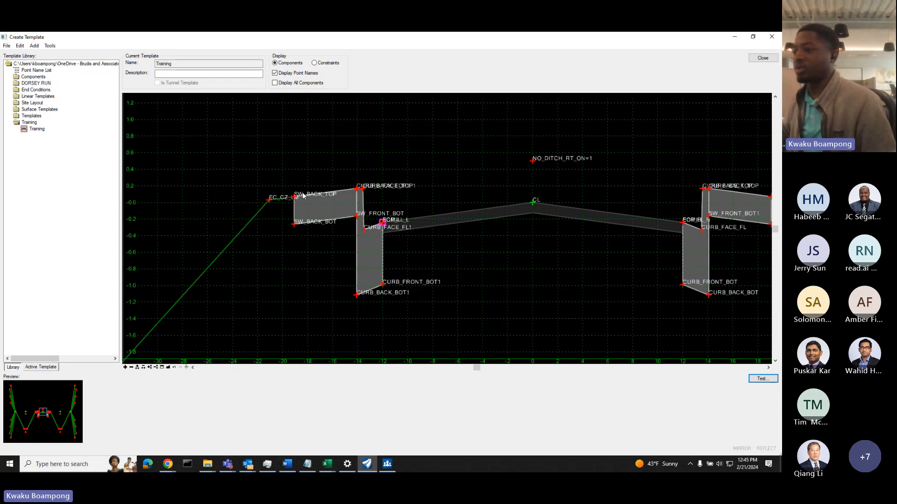
{"action": "double_click", "coordinate": [293, 198]}
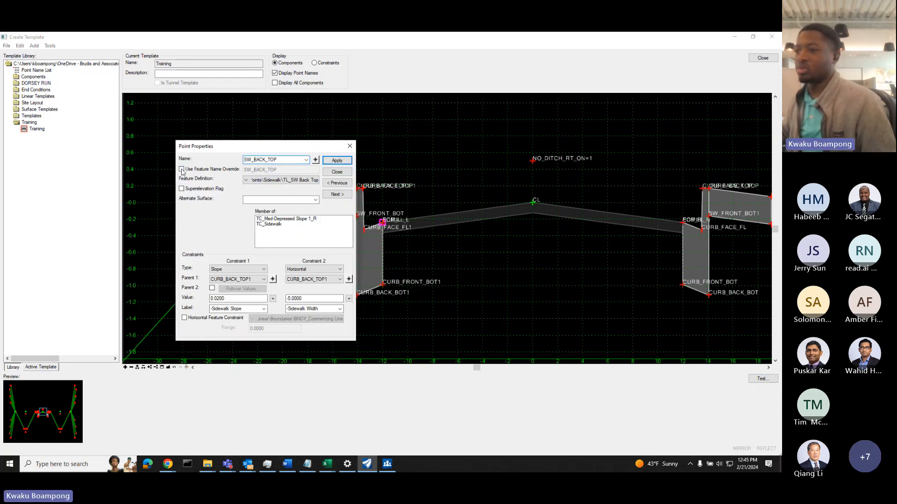
{"action": "left_click", "coordinate": [182, 170]}
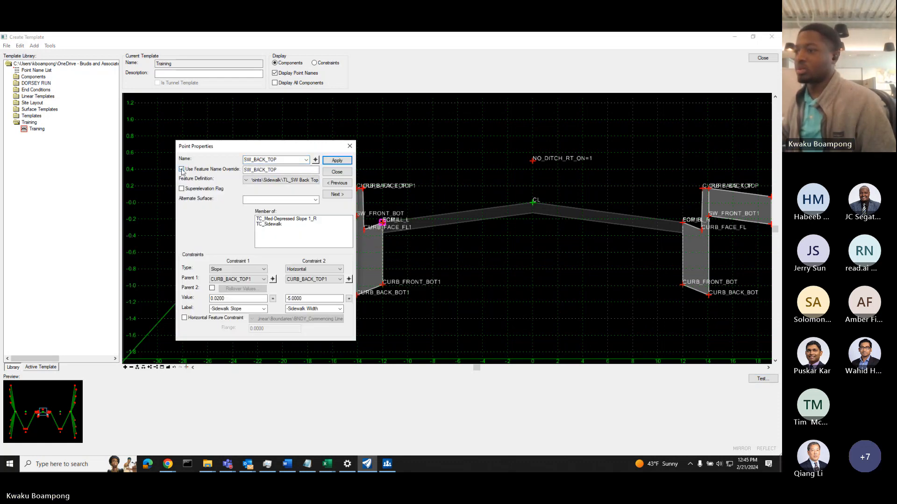
{"action": "double_click", "coordinate": [273, 170]}
{"action": "left_click_drag", "start_coordinate": [270, 147], "coordinate": [175, 139]}
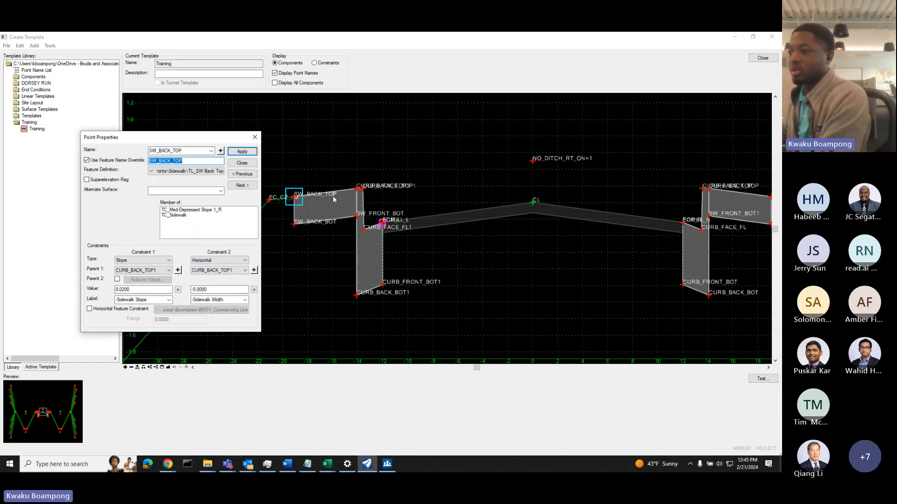
{"action": "type", "text": "DASDASDA"}
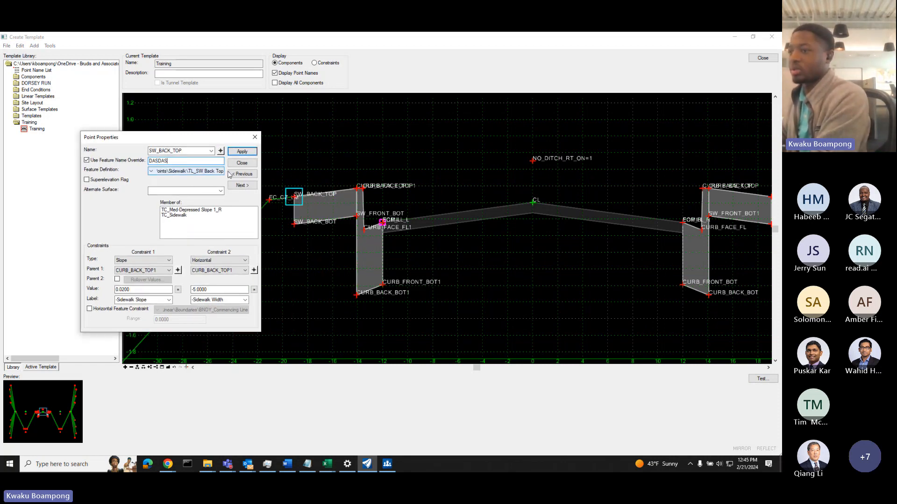
{"action": "left_click", "coordinate": [242, 162]}
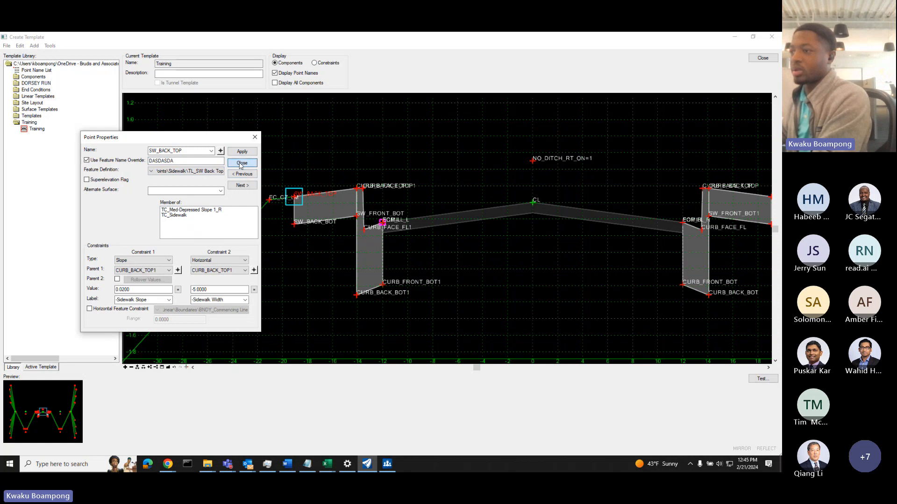
Reopen the left SW_BACK_TOP point's properties to check its feature name override, and close them without changes.
{"action": "scroll", "coordinate": [290, 182], "scroll_direction": "up", "scroll_amount": 5}
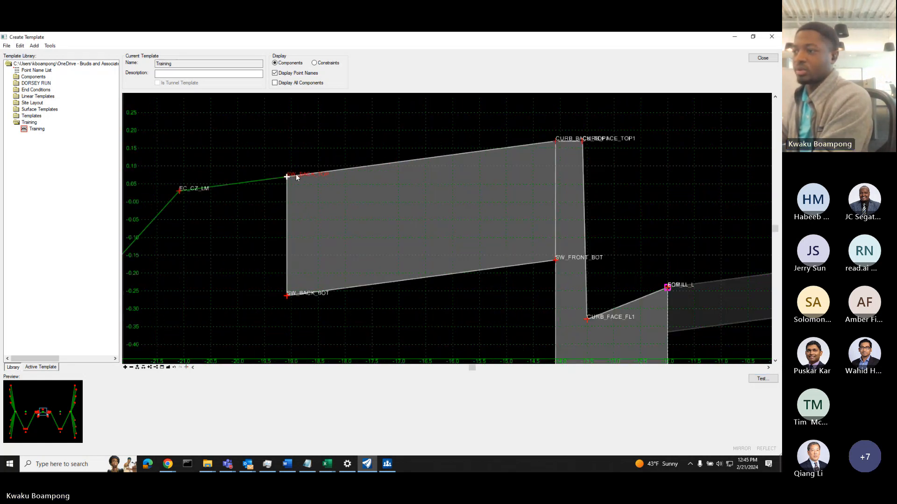
{"action": "double_click", "coordinate": [299, 180]}
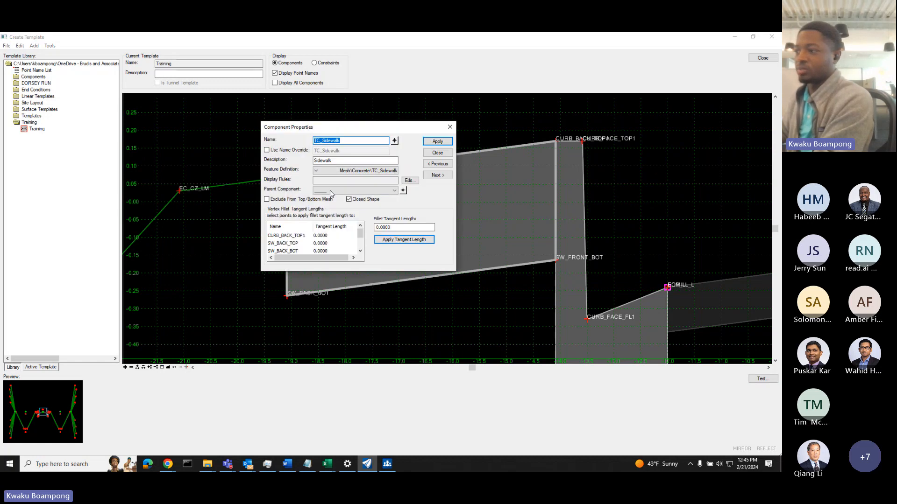
{"action": "left_click", "coordinate": [437, 152]}
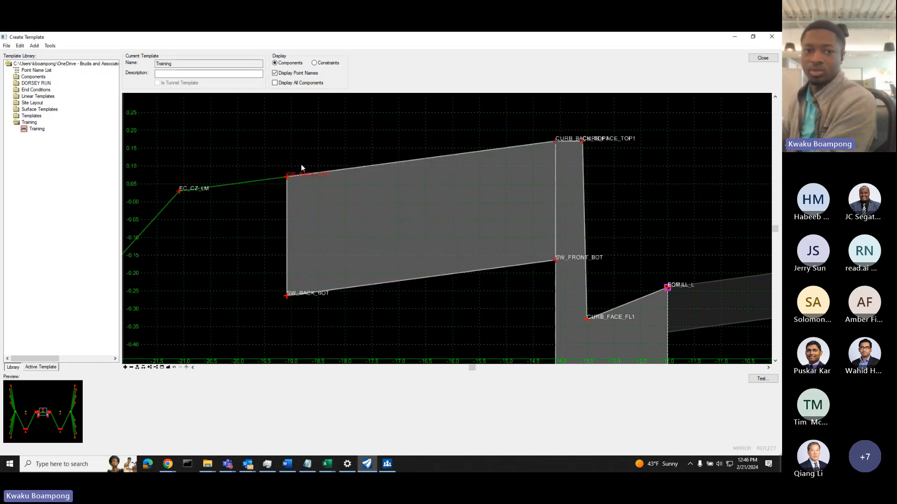
{"action": "scroll", "coordinate": [310, 184], "scroll_direction": "down", "scroll_amount": 1}
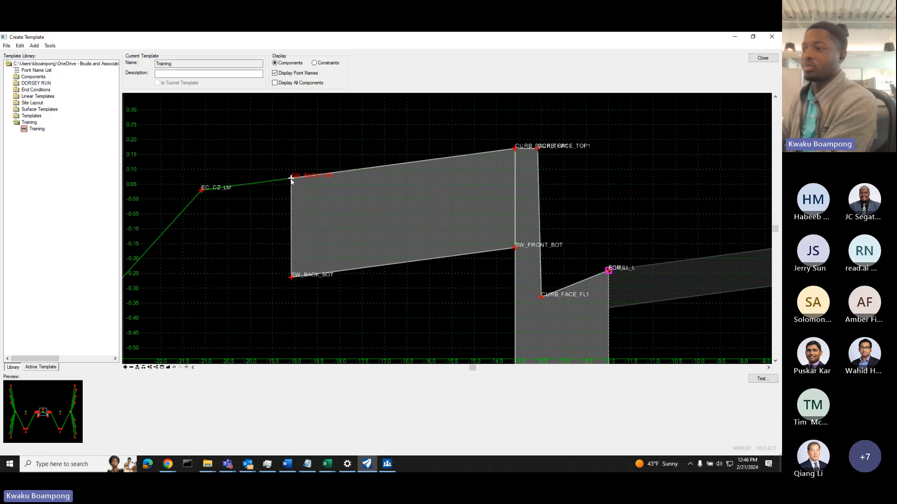
{"action": "left_click", "coordinate": [107, 162]}
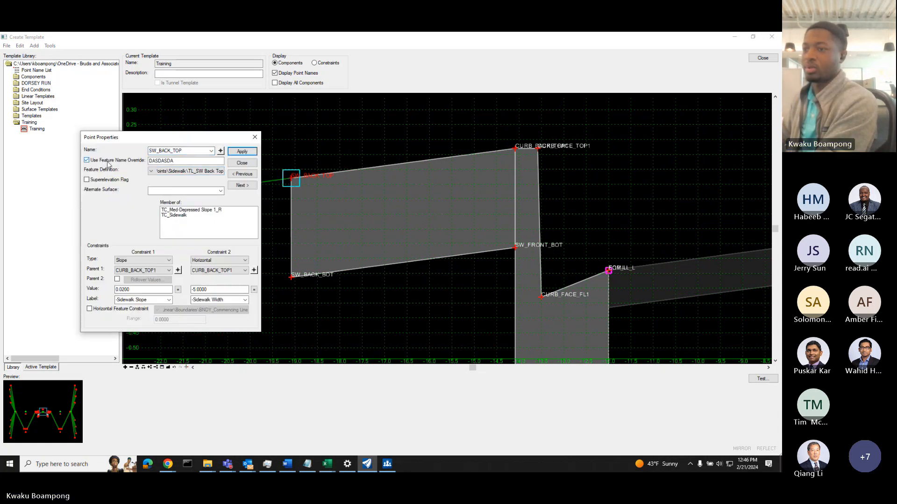
{"action": "double_click", "coordinate": [166, 161]}
{"action": "left_click", "coordinate": [165, 161]}
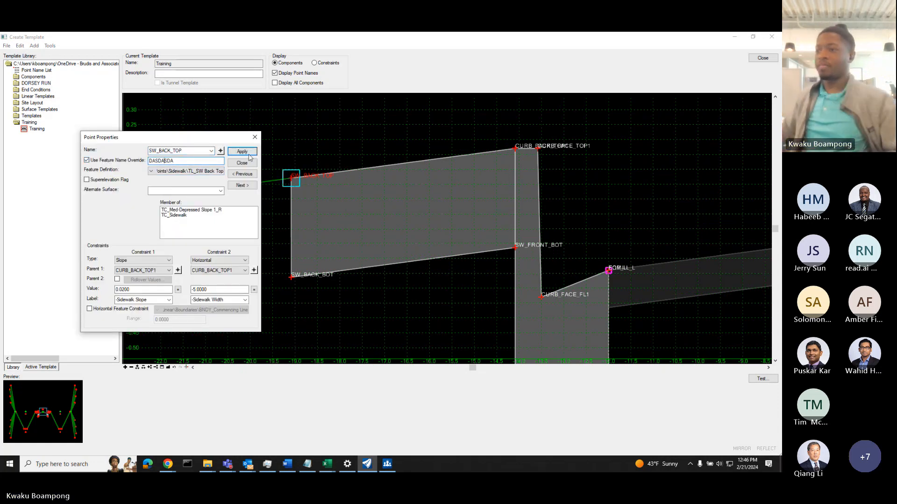
{"action": "left_click", "coordinate": [243, 163]}
Open the properties of the right TC_Sidewalk component and close them without changes.
{"action": "scroll", "coordinate": [331, 174], "scroll_direction": "down", "scroll_amount": 2}
{"action": "scroll", "coordinate": [332, 180], "scroll_direction": "down", "scroll_amount": 4}
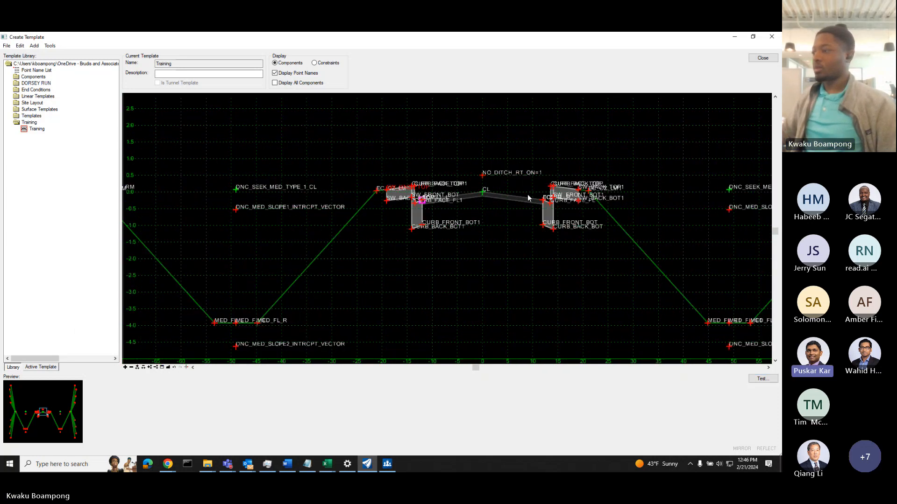
{"action": "middle_click_drag", "start_coordinate": [561, 181], "coordinate": [510, 181]}
{"action": "scroll", "coordinate": [509, 182], "scroll_direction": "up", "scroll_amount": 2}
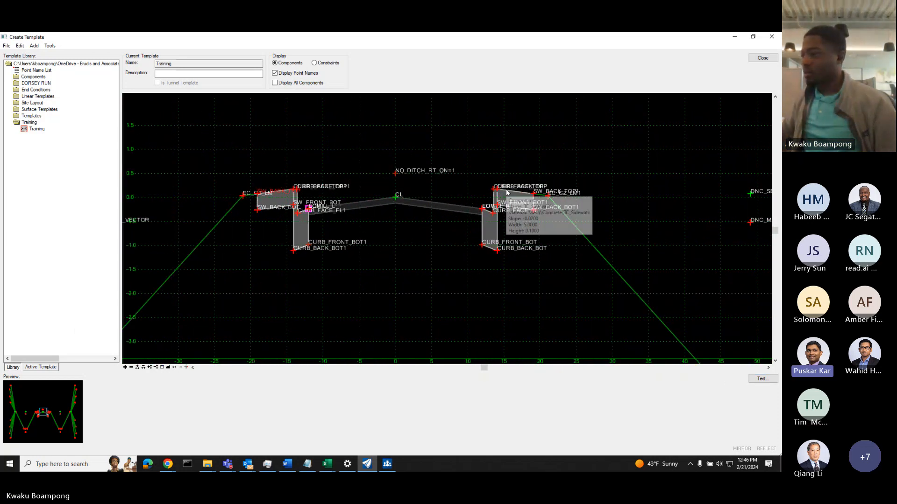
{"action": "double_click", "coordinate": [507, 194]}
{"action": "left_click", "coordinate": [444, 152]}
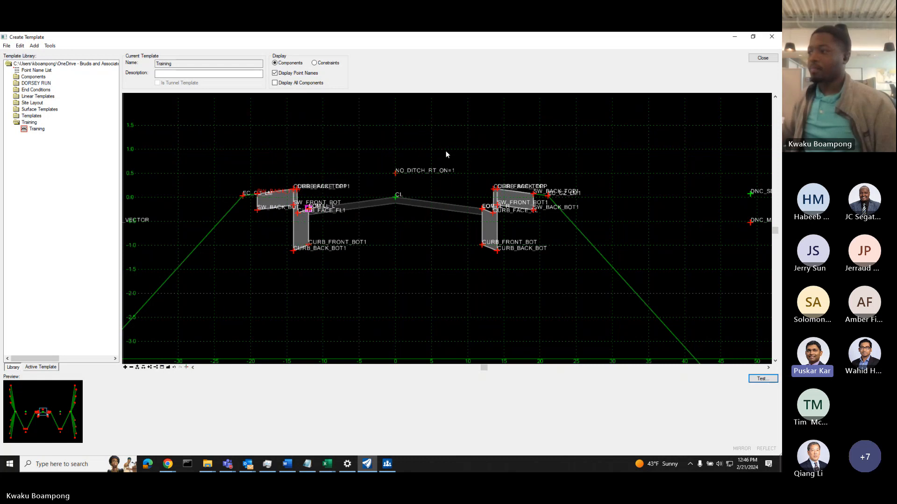
{"action": "middle_click_drag", "start_coordinate": [597, 233], "coordinate": [507, 228]}
{"action": "scroll", "coordinate": [506, 223], "scroll_direction": "down", "scroll_amount": 1}
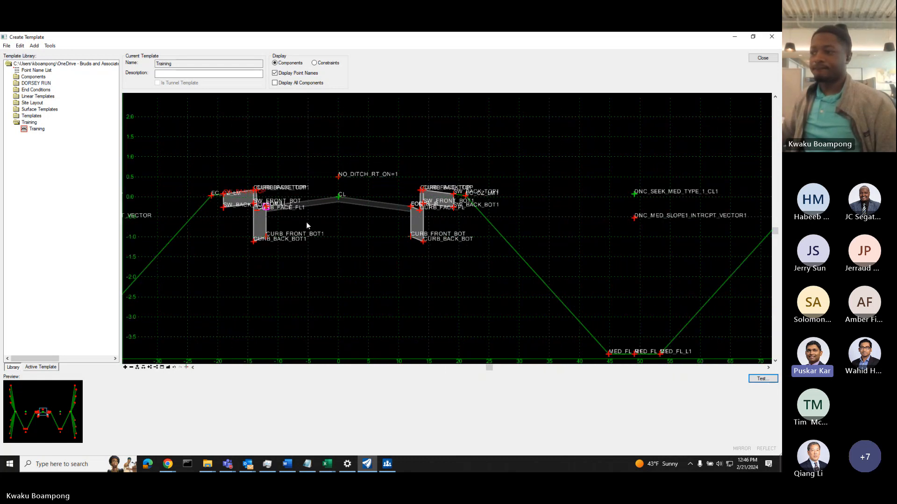
{"action": "middle_click_drag", "start_coordinate": [307, 222], "coordinate": [335, 217]}
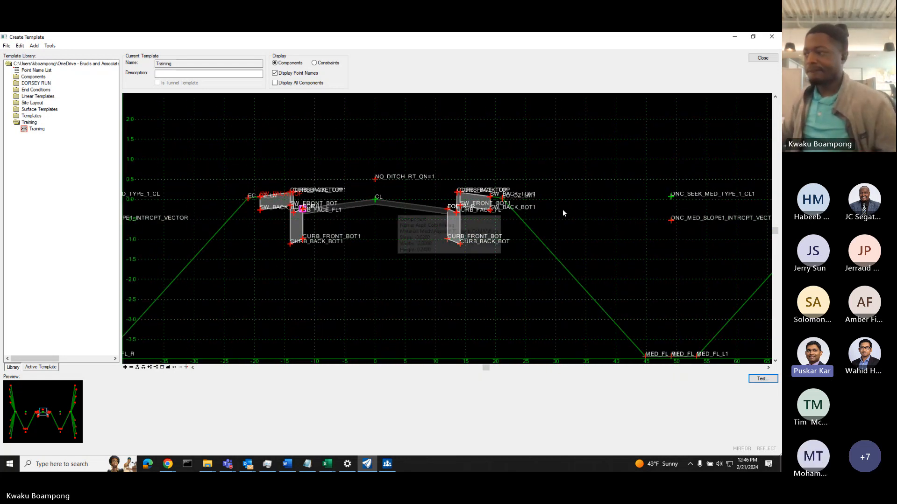
{"action": "middle_click_drag", "start_coordinate": [576, 209], "coordinate": [608, 194]}
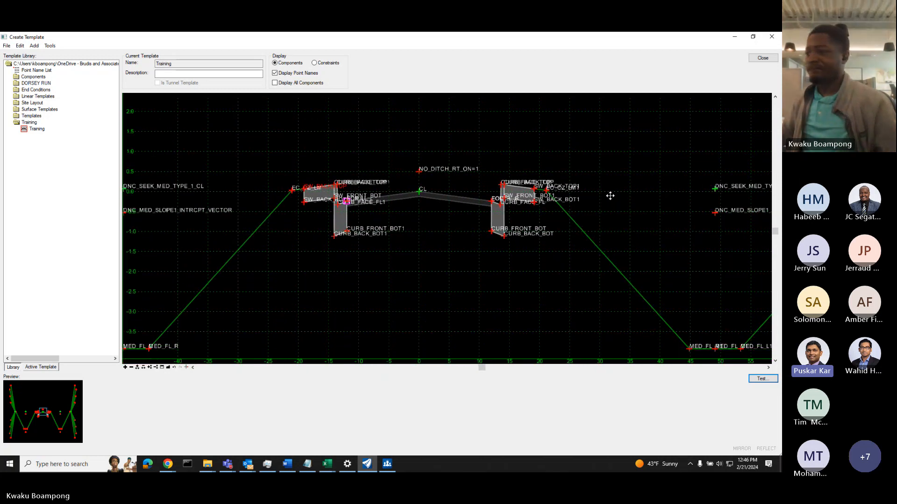
{"action": "middle_click_drag", "start_coordinate": [630, 249], "coordinate": [585, 200]}
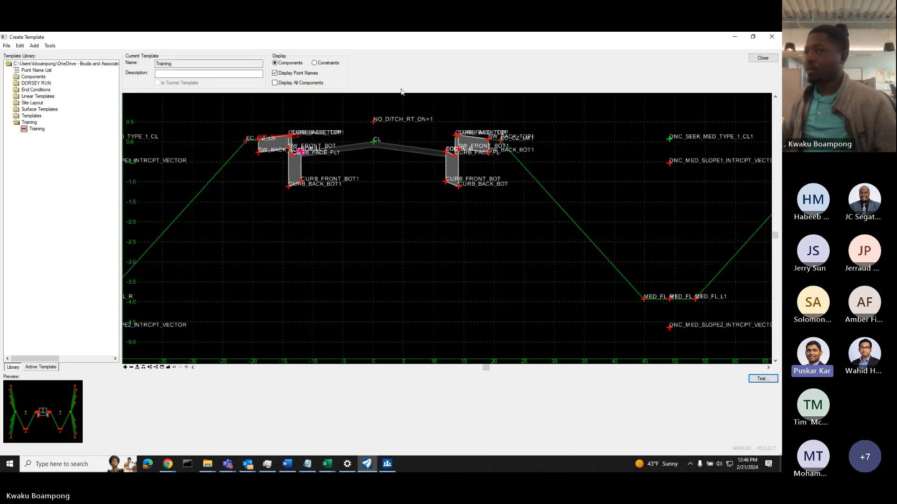
Close the Create Template window and save the changes to the KBJ_Training.itl template library.
{"action": "left_click", "coordinate": [754, 59]}
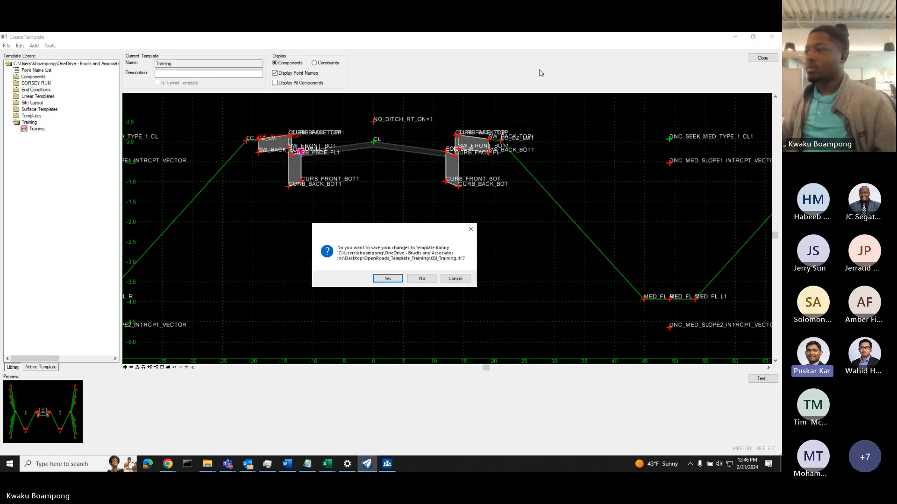
{"action": "left_click", "coordinate": [388, 279]}
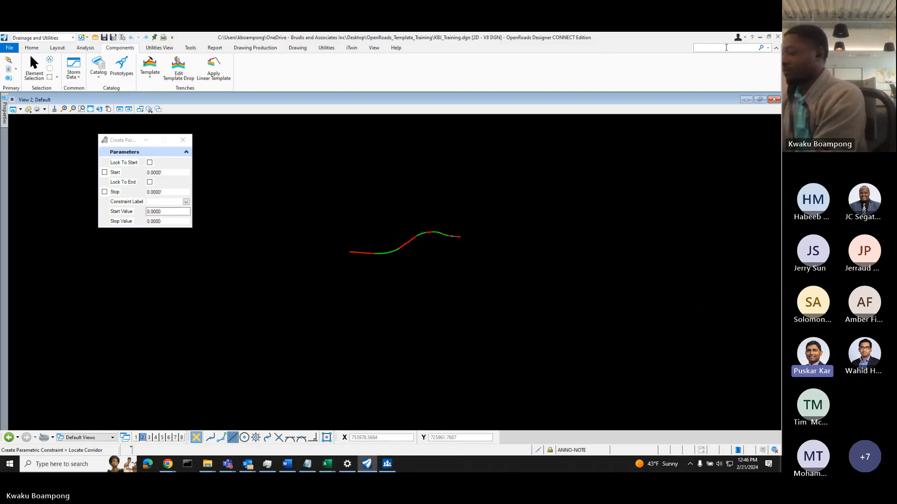
Search the commands for TARGET to start Define Target Aliasing, and leave the command without locating a corridor.
{"action": "left_click", "coordinate": [726, 47]}
{"action": "type", "text": "TARGET"}
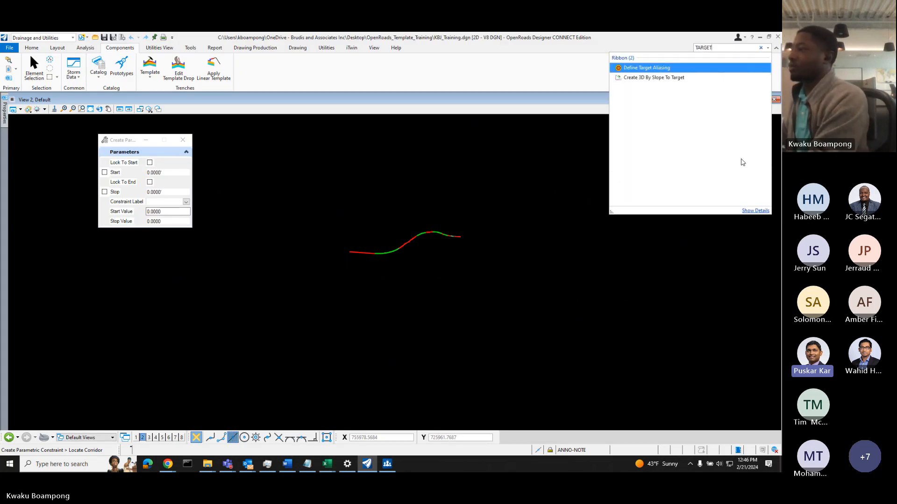
{"action": "left_click", "coordinate": [654, 68]}
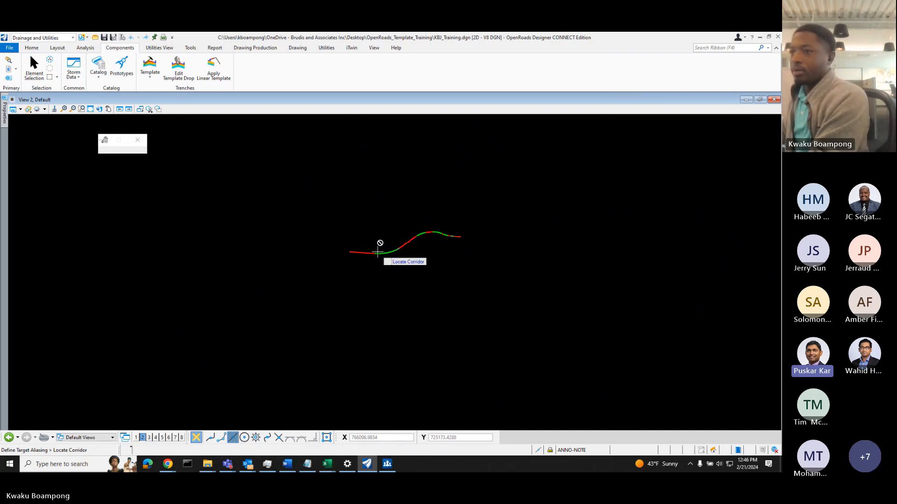
{"action": "key", "text": "Escape"}
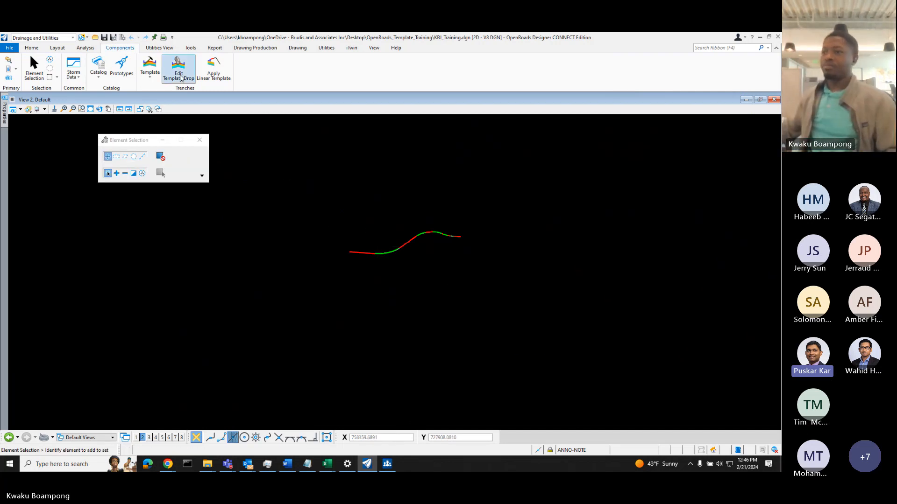
Reopen the Create Template tool with the Training template.
{"action": "left_click", "coordinate": [154, 80]}
{"action": "left_click", "coordinate": [169, 90]}
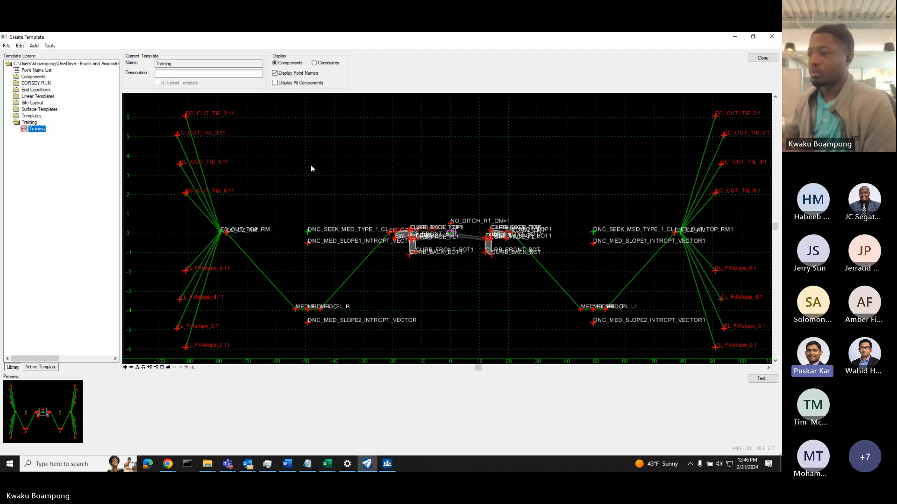
Check the saved feature name override in the left SW_BACK_TOP point's properties, and close them without changes.
{"action": "middle_click_drag", "start_coordinate": [530, 170], "coordinate": [454, 169]}
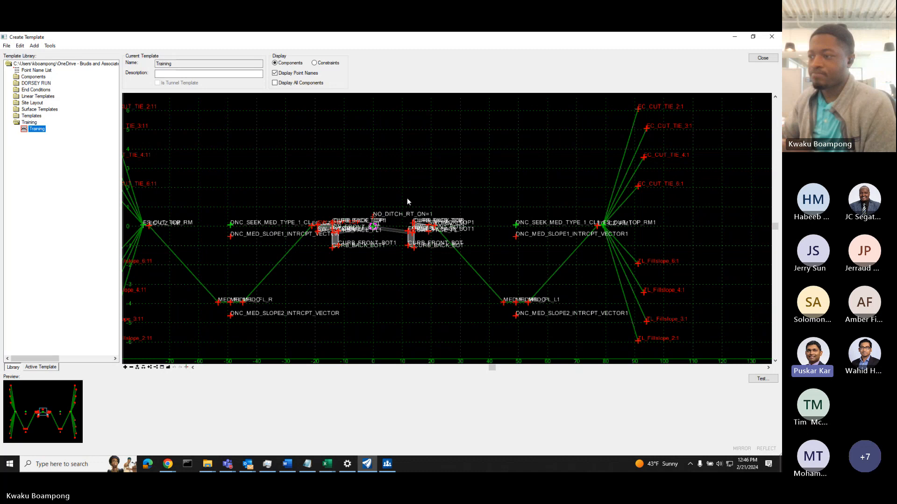
{"action": "scroll", "coordinate": [401, 224], "scroll_direction": "up", "scroll_amount": 2}
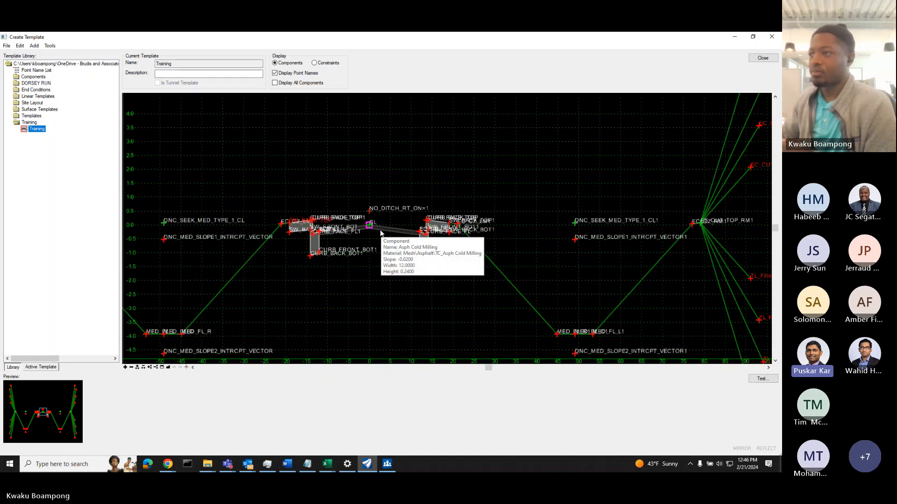
{"action": "scroll", "coordinate": [340, 242], "scroll_direction": "up", "scroll_amount": 2}
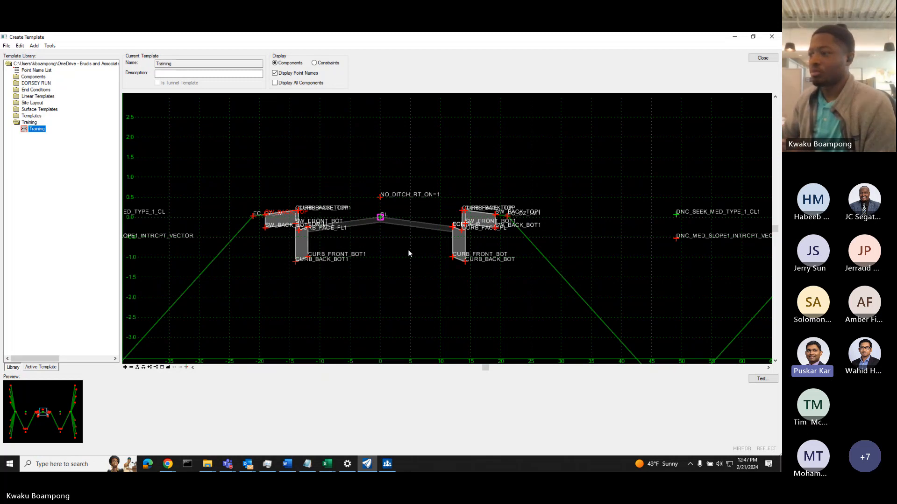
{"action": "middle_click_drag", "start_coordinate": [408, 251], "coordinate": [422, 250]}
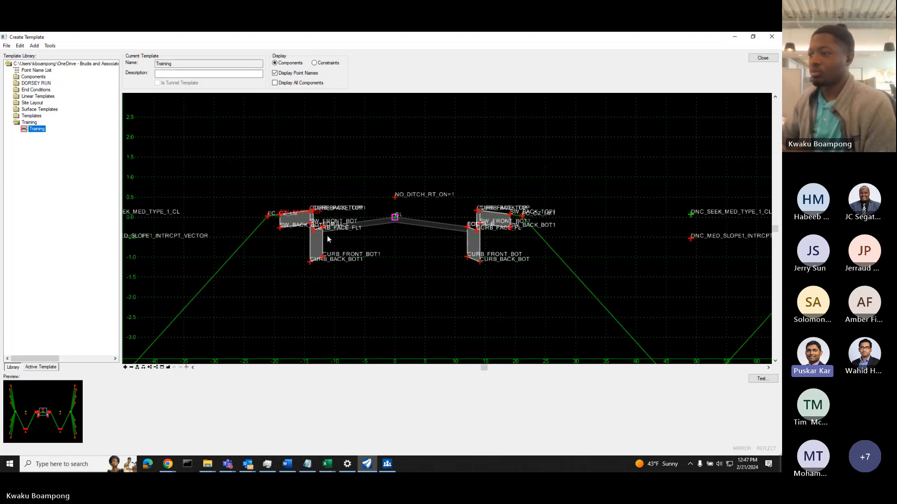
{"action": "scroll", "coordinate": [320, 232], "scroll_direction": "up", "scroll_amount": 1}
{"action": "double_click", "coordinate": [272, 211]}
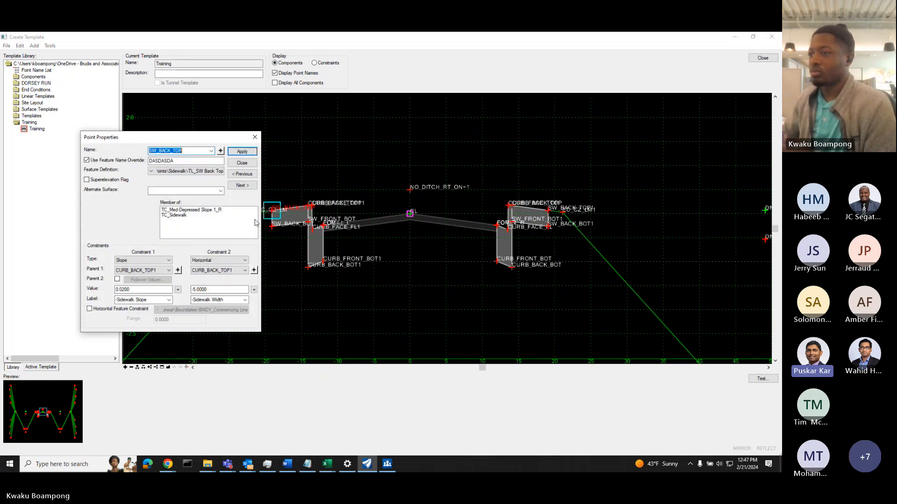
{"action": "left_click", "coordinate": [243, 164]}
Examine the feature name override of the right TL_Fillslope_6:1 end condition point, and close its properties.
{"action": "scroll", "coordinate": [440, 169], "scroll_direction": "down", "scroll_amount": 3}
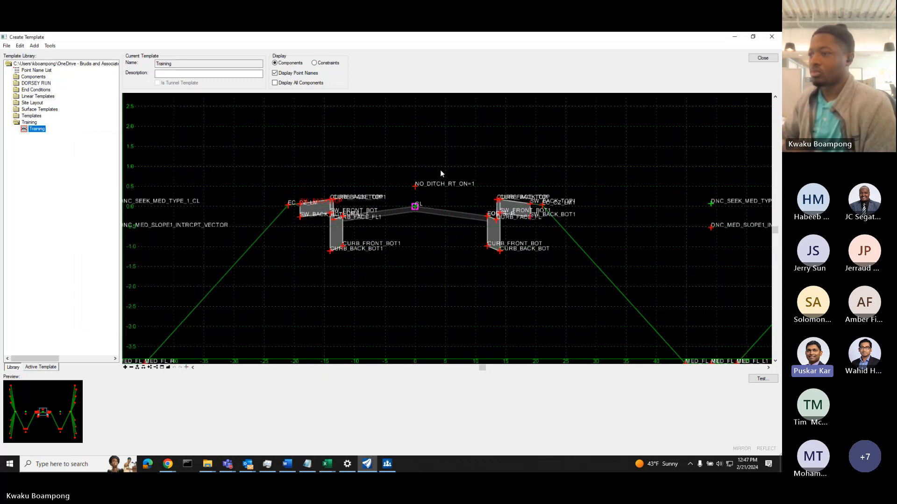
{"action": "middle_click_drag", "start_coordinate": [646, 231], "coordinate": [512, 227]}
{"action": "scroll", "coordinate": [490, 190], "scroll_direction": "up", "scroll_amount": 1}
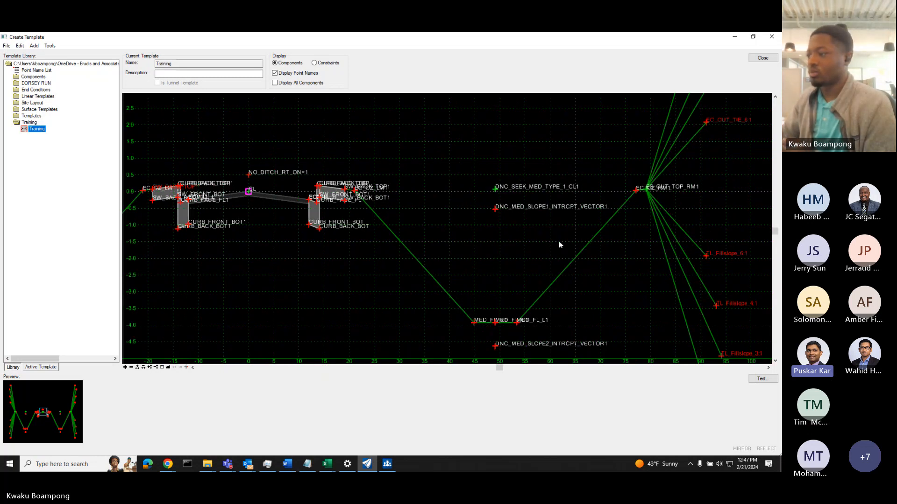
{"action": "scroll", "coordinate": [553, 276], "scroll_direction": "up", "scroll_amount": 1}
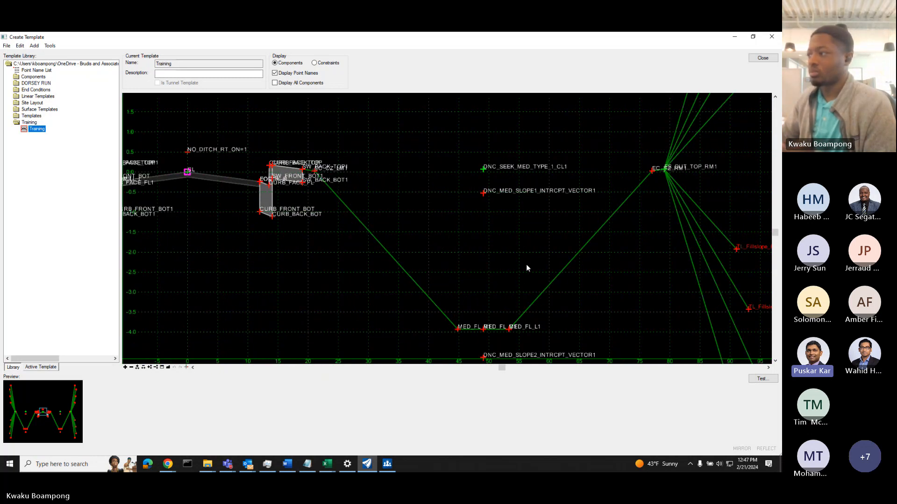
{"action": "middle_click_drag", "start_coordinate": [526, 265], "coordinate": [387, 309]}
{"action": "middle_click_drag", "start_coordinate": [497, 249], "coordinate": [426, 251]}
{"action": "scroll", "coordinate": [470, 251], "scroll_direction": "down", "scroll_amount": 1}
{"action": "scroll", "coordinate": [528, 264], "scroll_direction": "down", "scroll_amount": 1}
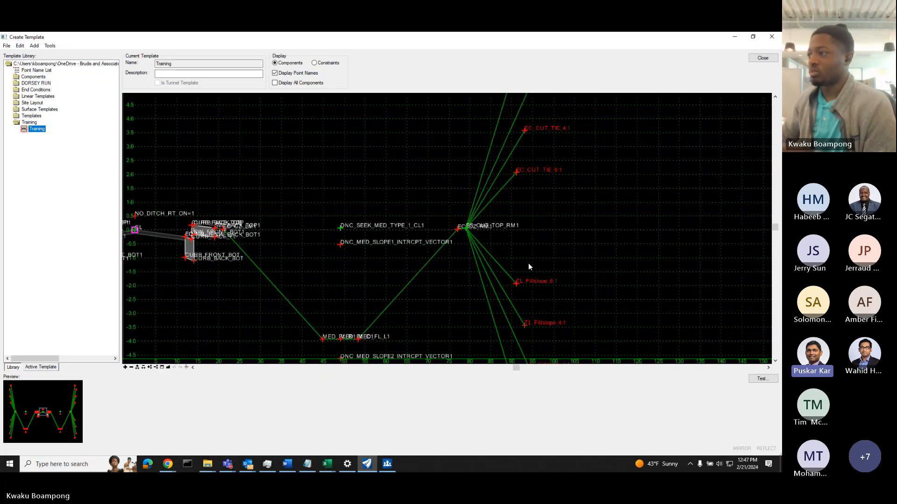
{"action": "scroll", "coordinate": [528, 262], "scroll_direction": "down", "scroll_amount": 1}
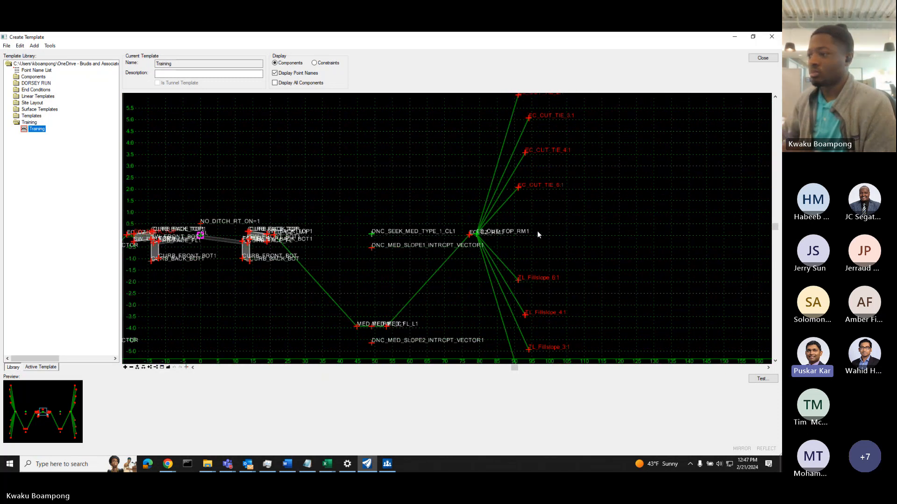
{"action": "mouse_move", "coordinate": [529, 351]}
{"action": "double_click", "coordinate": [518, 282]}
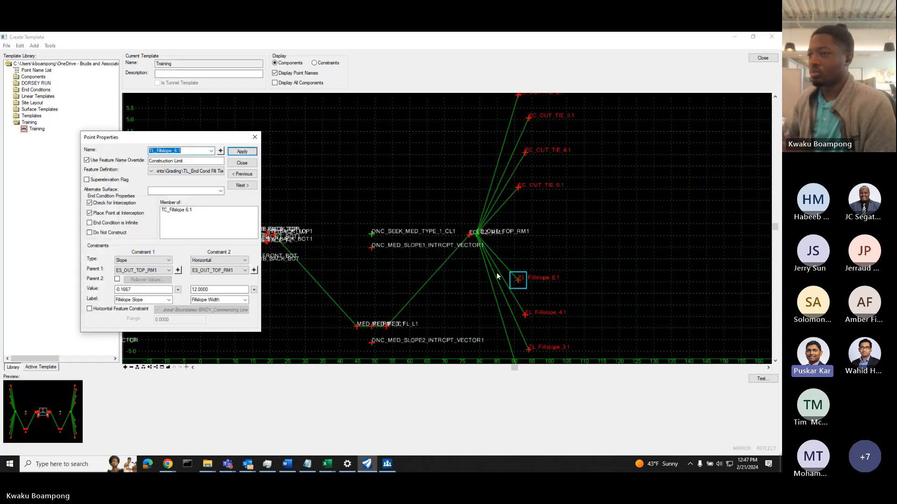
{"action": "left_click", "coordinate": [241, 163]}
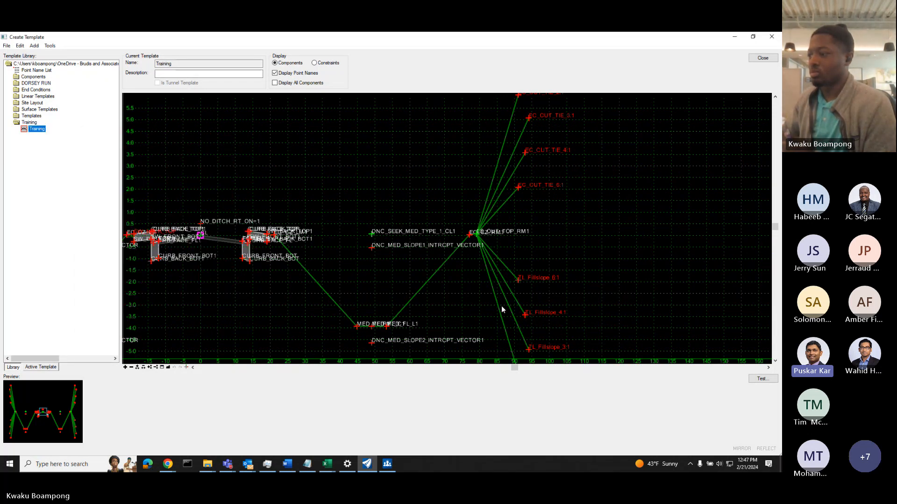
Check the feature name overrides of the right TL_Fillslope 4:1, 3:1 and 2:1 points, closing each point's properties without changes.
{"action": "double_click", "coordinate": [526, 316]}
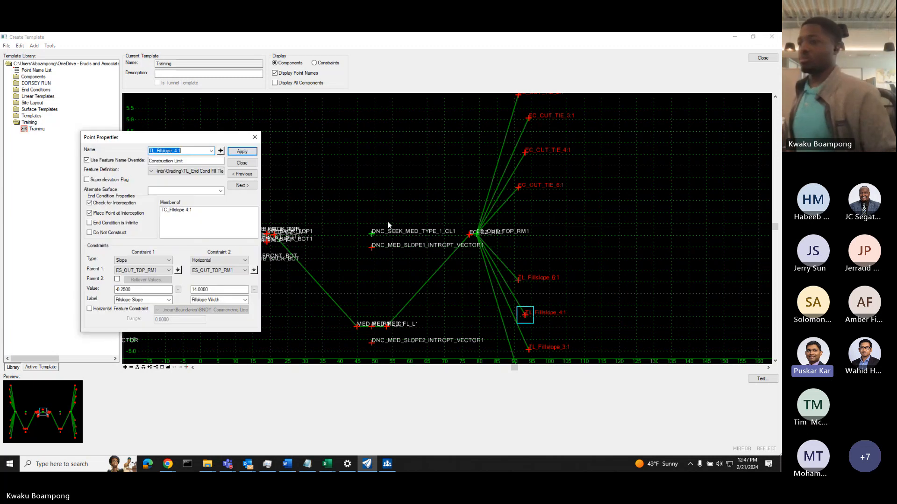
{"action": "left_click", "coordinate": [241, 163]}
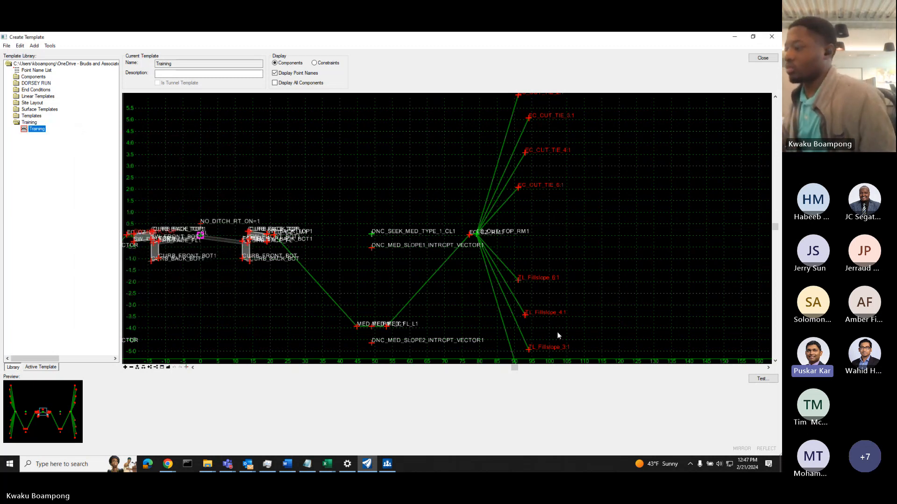
{"action": "middle_click_drag", "start_coordinate": [551, 306], "coordinate": [525, 220]}
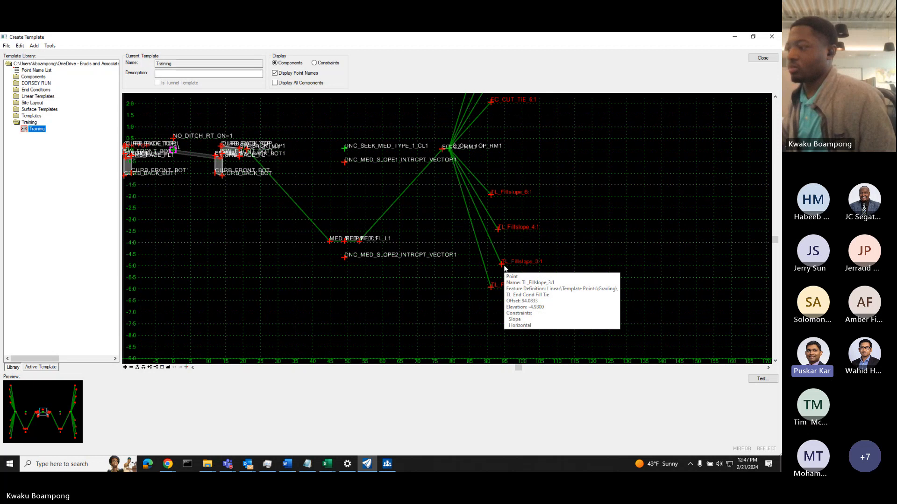
{"action": "double_click", "coordinate": [503, 268]}
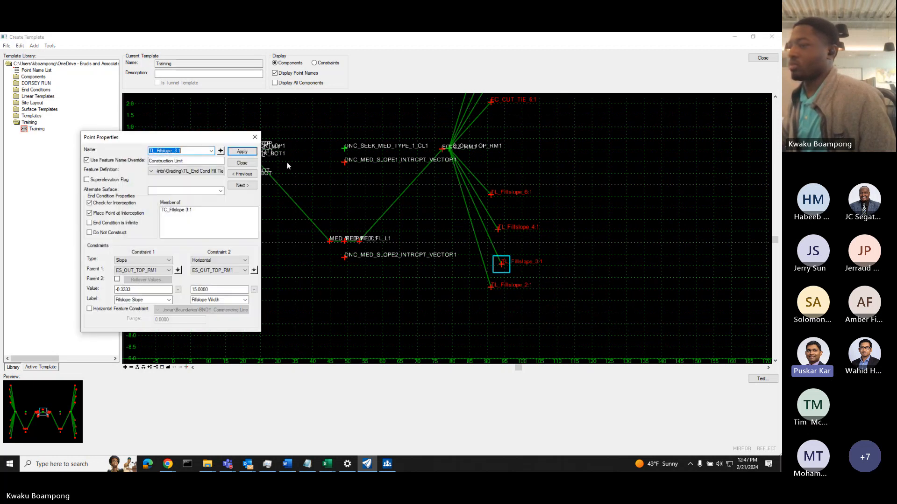
{"action": "left_click", "coordinate": [242, 163]}
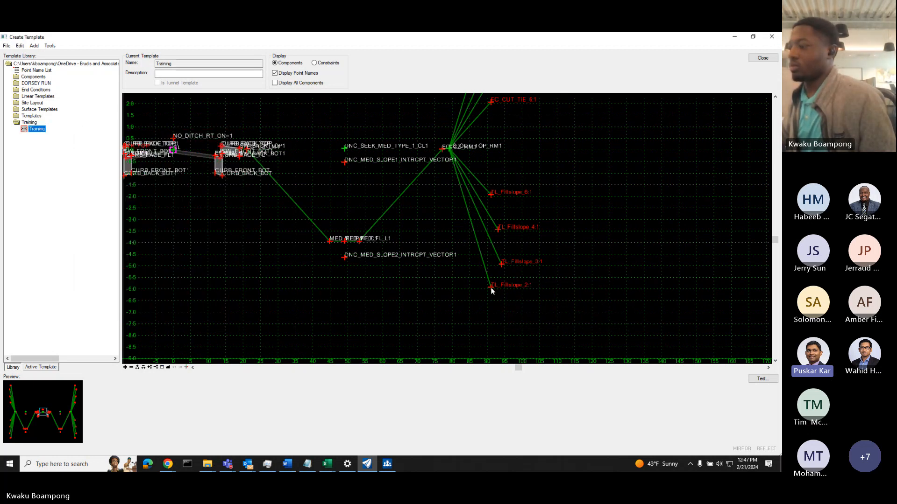
{"action": "double_click", "coordinate": [491, 287]}
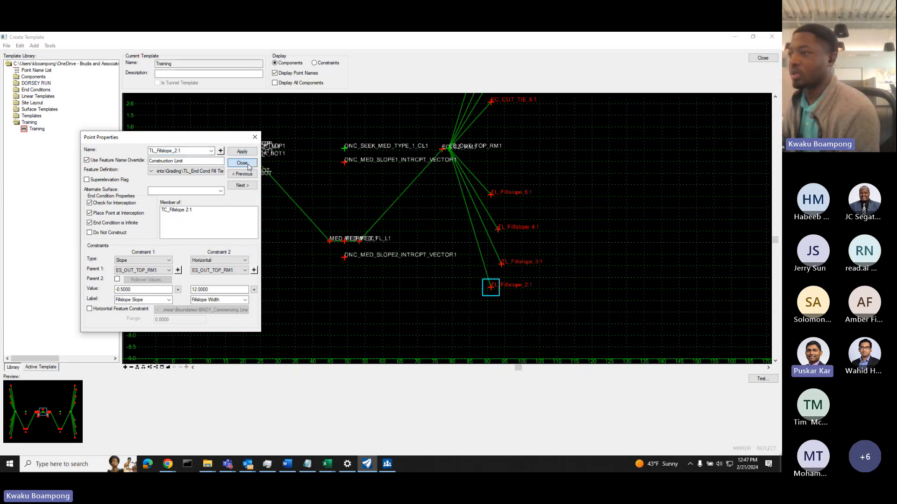
{"action": "left_click", "coordinate": [242, 163]}
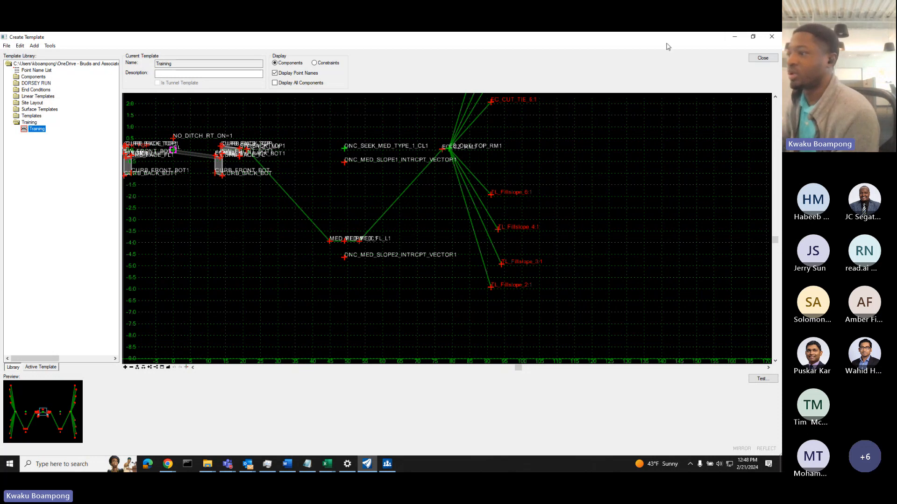
{"action": "scroll", "coordinate": [484, 146], "scroll_direction": "up", "scroll_amount": 2}
{"action": "scroll", "coordinate": [494, 181], "scroll_direction": "down", "scroll_amount": 1}
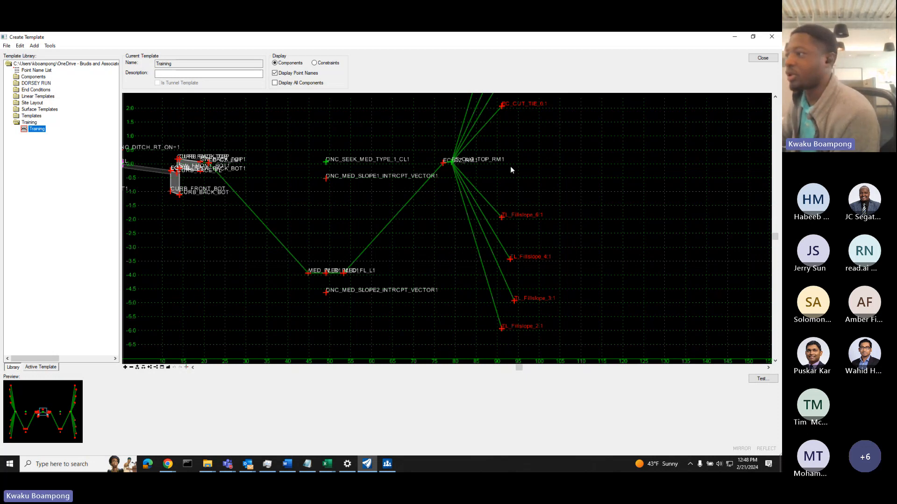
{"action": "scroll", "coordinate": [510, 166], "scroll_direction": "down", "scroll_amount": 2}
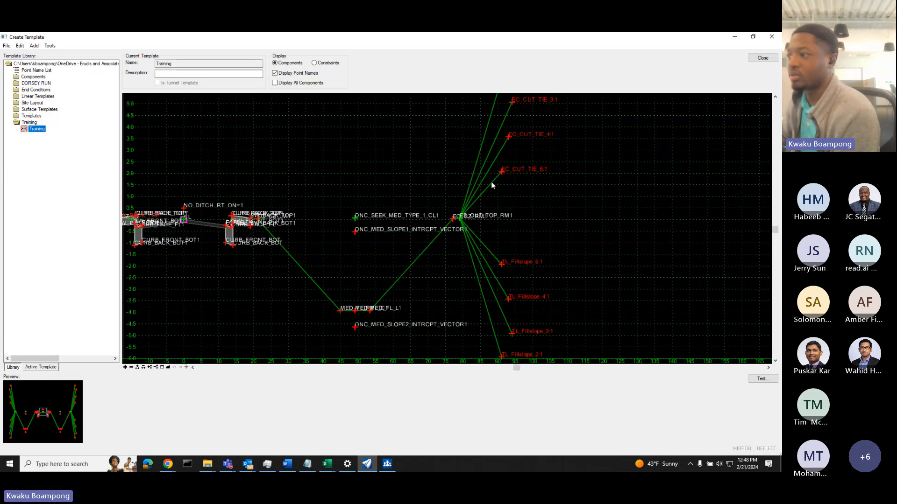
{"action": "middle_click_drag", "start_coordinate": [527, 183], "coordinate": [499, 200]}
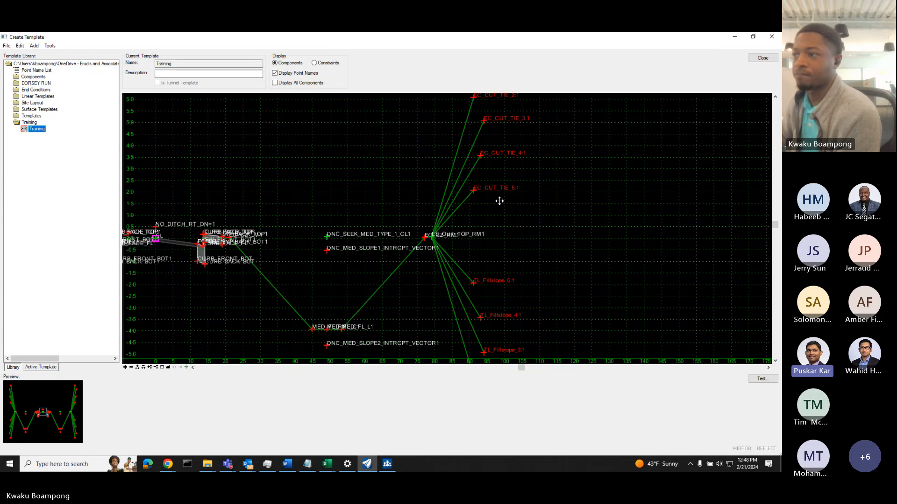
Review the point list in the Apply Alternate Surface to Points tool for the Training template, and close it without applying anything.
{"action": "left_click", "coordinate": [50, 45]}
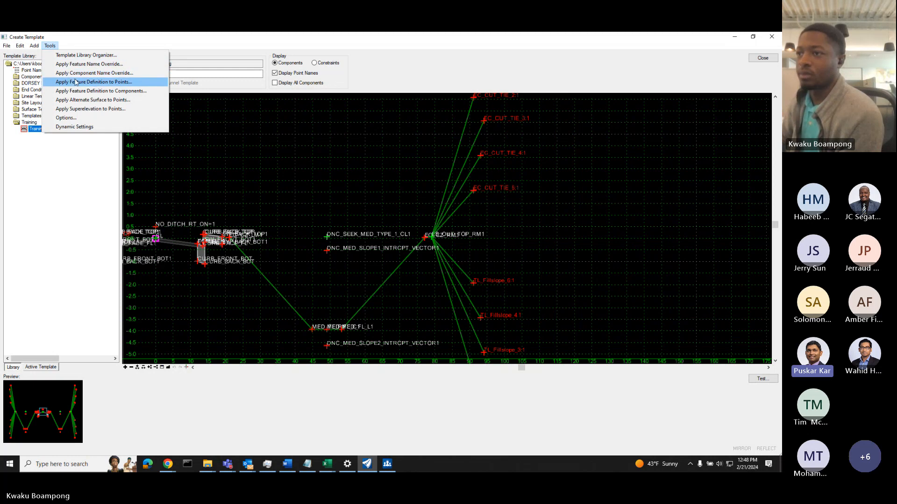
{"action": "left_click", "coordinate": [76, 99]}
{"action": "left_click_drag", "start_coordinate": [401, 186], "coordinate": [240, 75]}
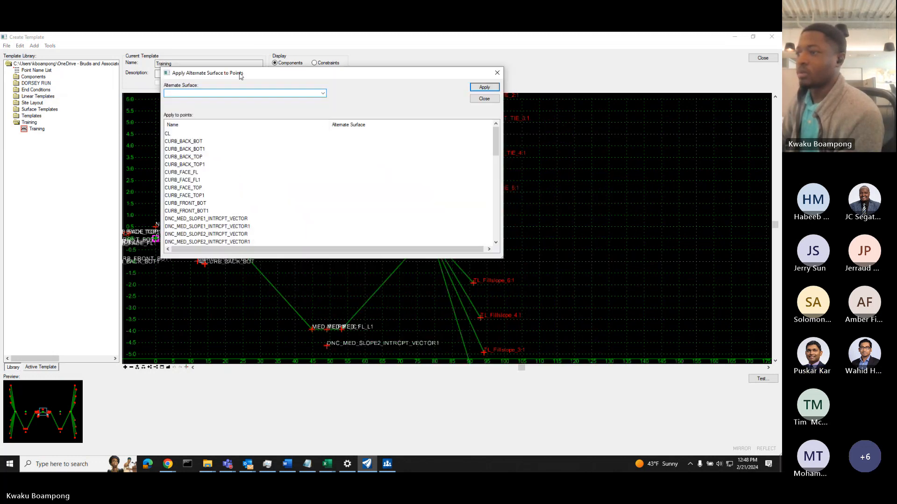
{"action": "left_click_drag", "start_coordinate": [502, 257], "coordinate": [510, 237]}
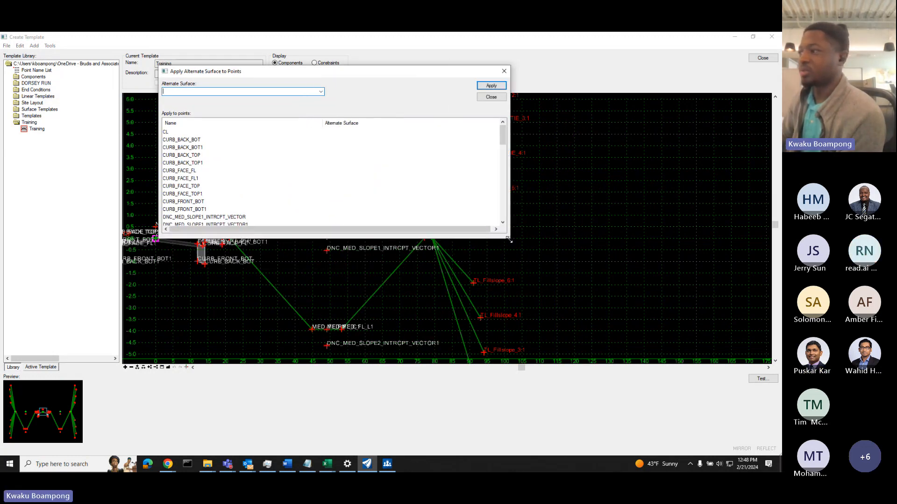
{"action": "left_click", "coordinate": [492, 97]}
{"action": "scroll", "coordinate": [193, 290], "scroll_direction": "up", "scroll_amount": 2}
{"action": "middle_click_drag", "start_coordinate": [164, 191], "coordinate": [345, 205]}
{"action": "scroll", "coordinate": [210, 189], "scroll_direction": "up", "scroll_amount": 4}
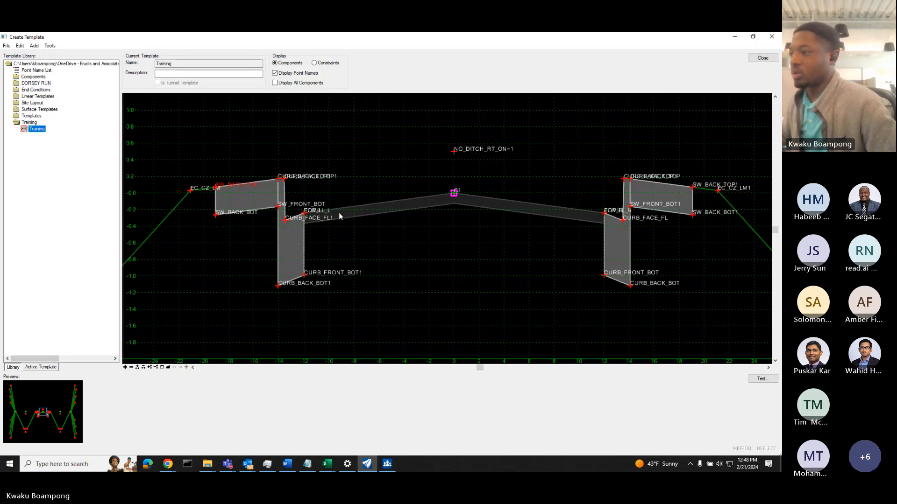
{"action": "scroll", "coordinate": [508, 193], "scroll_direction": "up", "scroll_amount": 2}
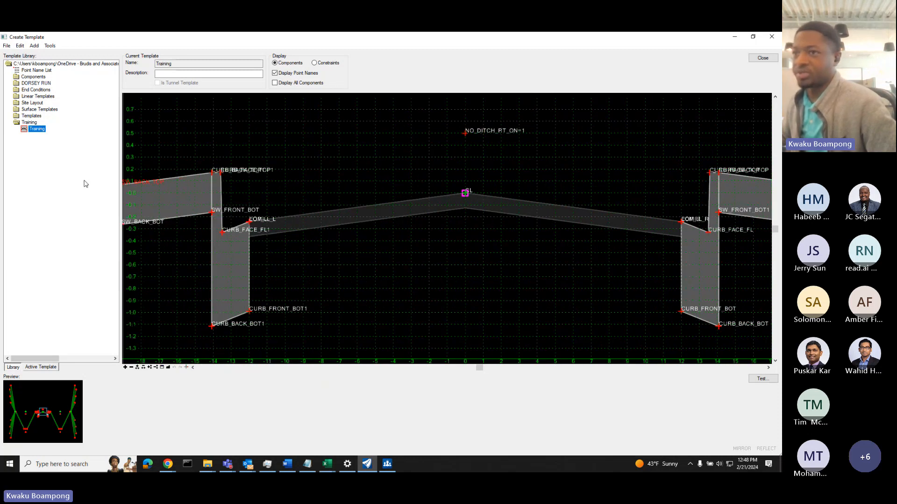
Open the divided 4 Lanes Crown Pivot template from the Pavement - New components, under Concrete Pavt w/ Concrete Shoulders.
{"action": "double_click", "coordinate": [32, 96]}
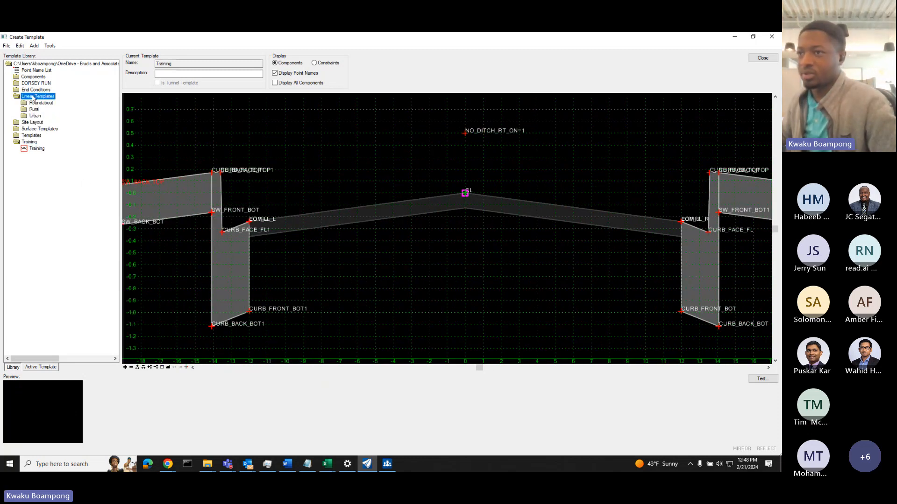
{"action": "left_click", "coordinate": [31, 91]}
{"action": "double_click", "coordinate": [31, 77]}
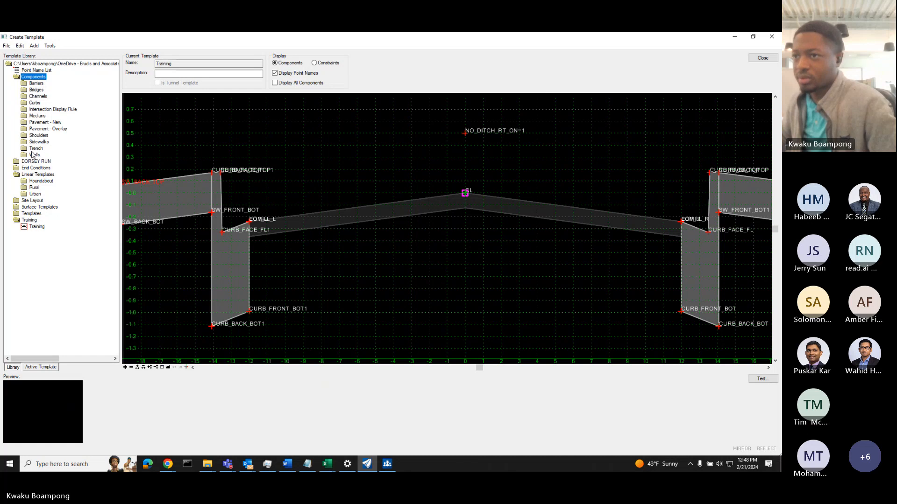
{"action": "double_click", "coordinate": [42, 122]}
{"action": "double_click", "coordinate": [49, 156]}
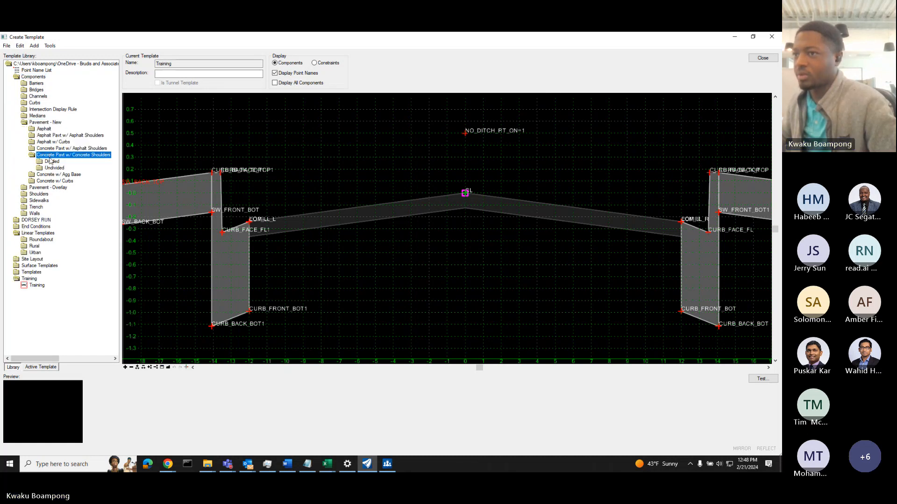
{"action": "double_click", "coordinate": [50, 163]}
{"action": "double_click", "coordinate": [59, 168]}
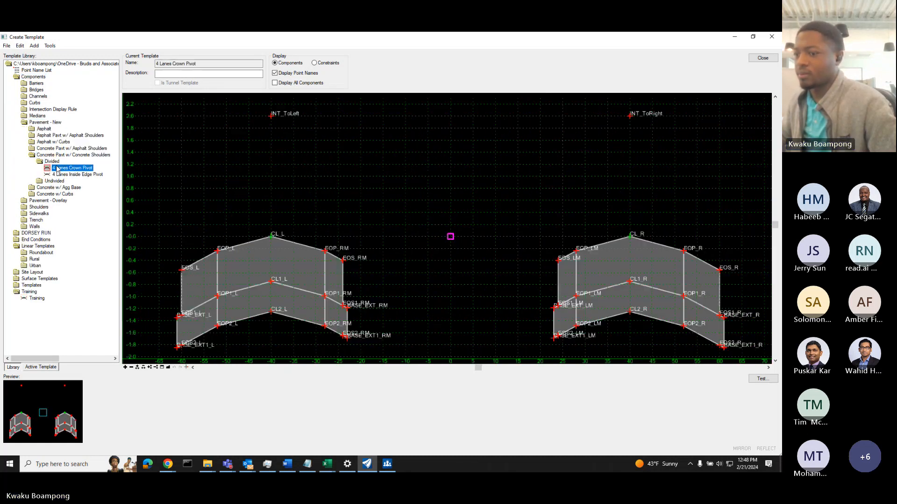
Check the alternate surface assigned to the EOP2_L point at the bottom of the left roadway's aggregate layer, and close its properties.
{"action": "scroll", "coordinate": [325, 277], "scroll_direction": "up", "scroll_amount": 2}
{"action": "middle_click_drag", "start_coordinate": [324, 275], "coordinate": [565, 247]}
{"action": "scroll", "coordinate": [485, 251], "scroll_direction": "up", "scroll_amount": 1}
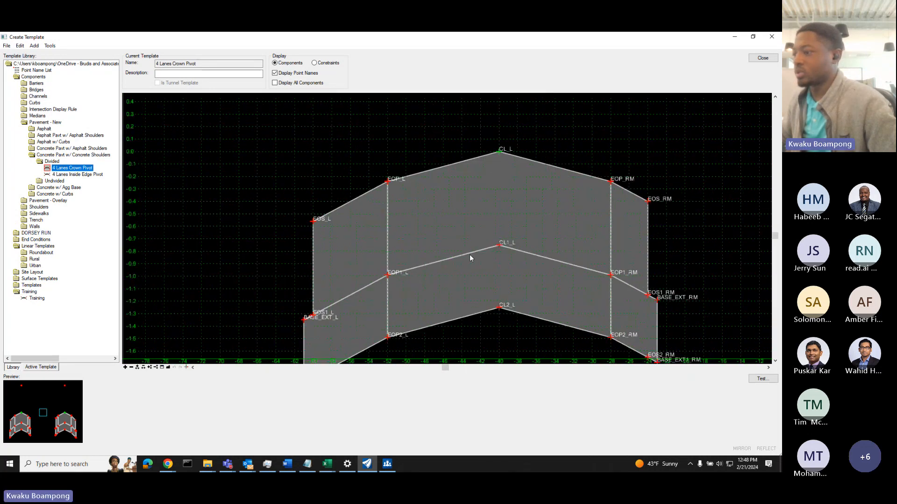
{"action": "scroll", "coordinate": [370, 277], "scroll_direction": "down", "scroll_amount": 2}
{"action": "scroll", "coordinate": [453, 318], "scroll_direction": "up", "scroll_amount": 2}
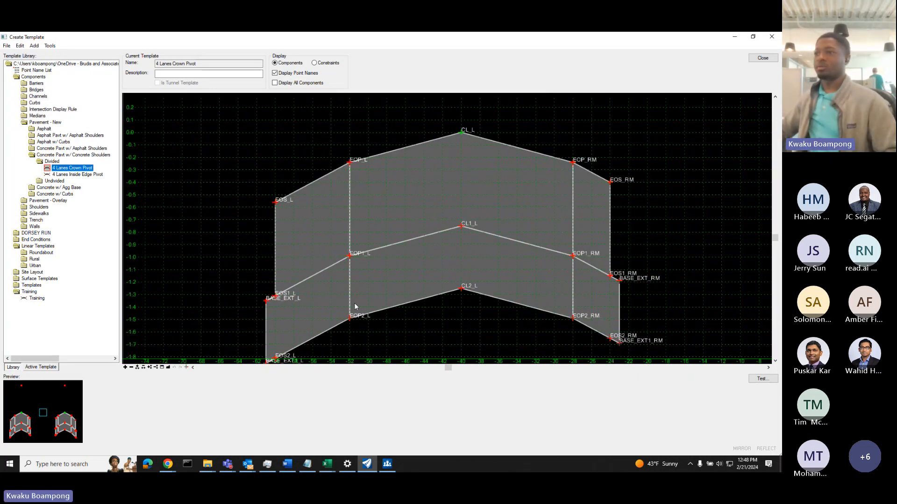
{"action": "middle_click_drag", "start_coordinate": [357, 307], "coordinate": [322, 286]}
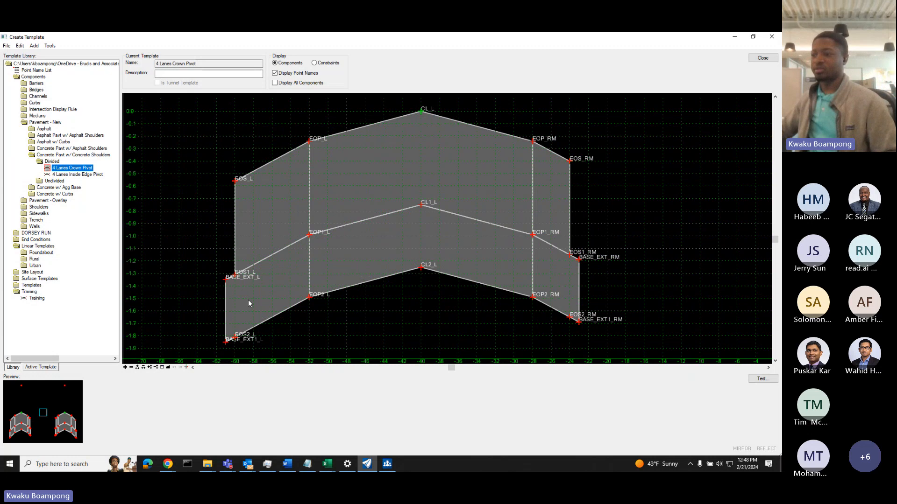
{"action": "scroll", "coordinate": [313, 271], "scroll_direction": "down", "scroll_amount": 1}
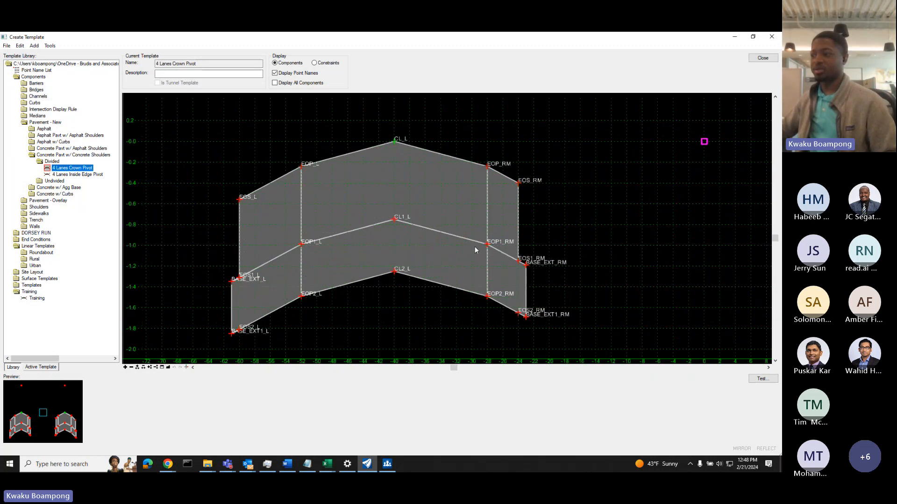
{"action": "mouse_move", "coordinate": [301, 299]}
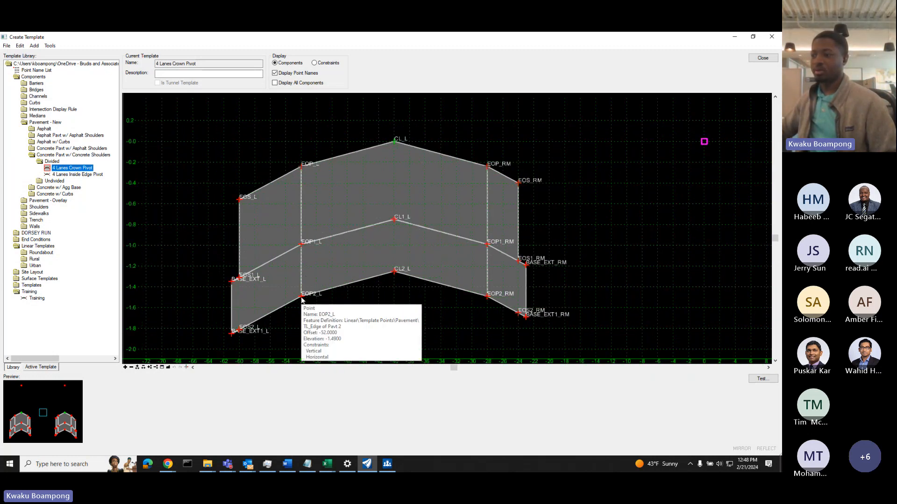
{"action": "double_click", "coordinate": [301, 298]}
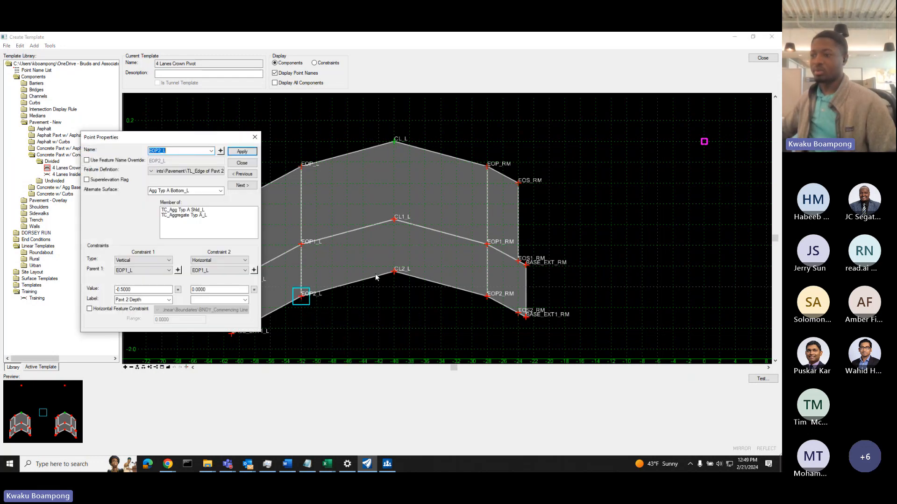
{"action": "left_click", "coordinate": [250, 164]}
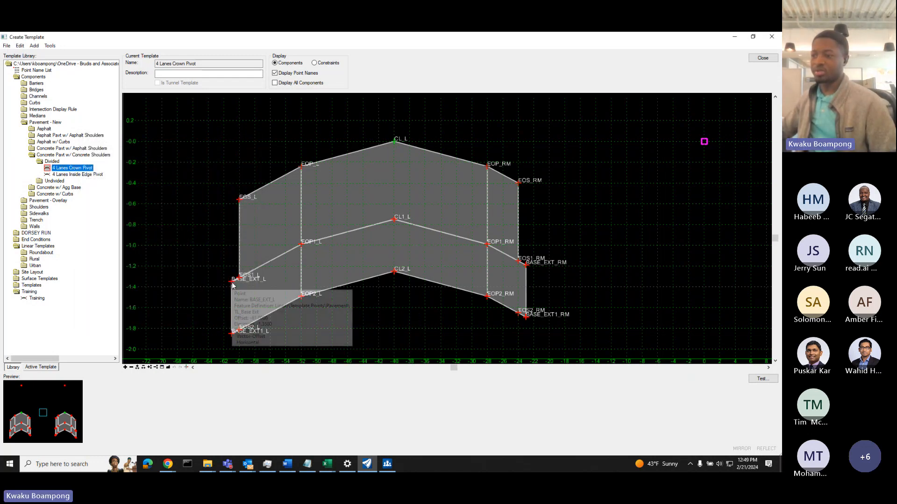
Examine the EOP1_RM point's alternate surface and the available surface choices, and close its properties without changes.
{"action": "double_click", "coordinate": [487, 244]}
{"action": "left_click", "coordinate": [198, 190]}
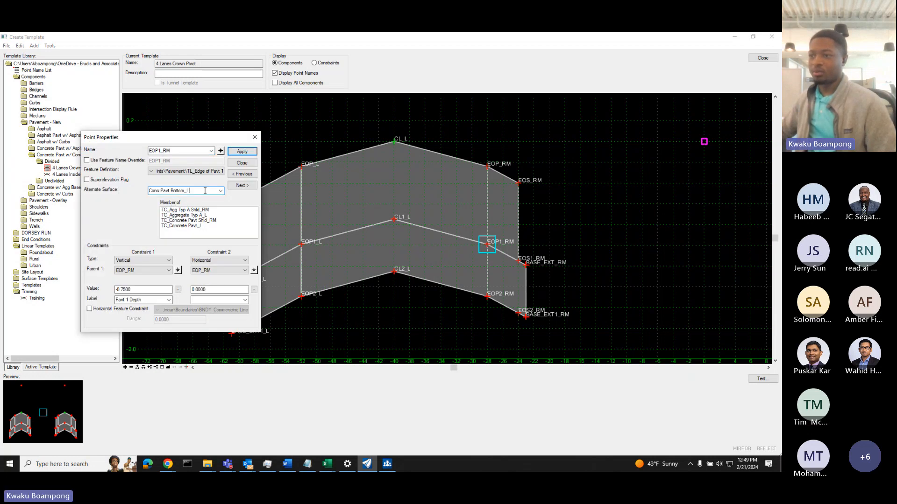
{"action": "left_click", "coordinate": [220, 191]}
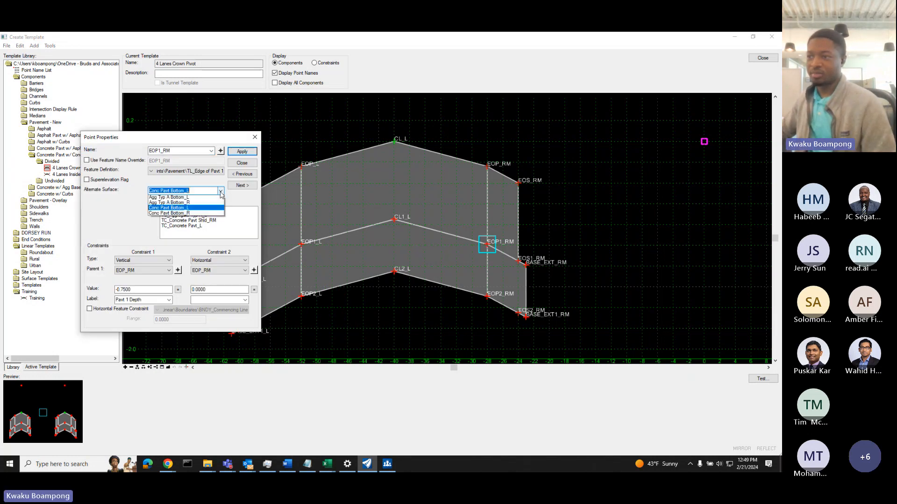
{"action": "left_click", "coordinate": [207, 194]}
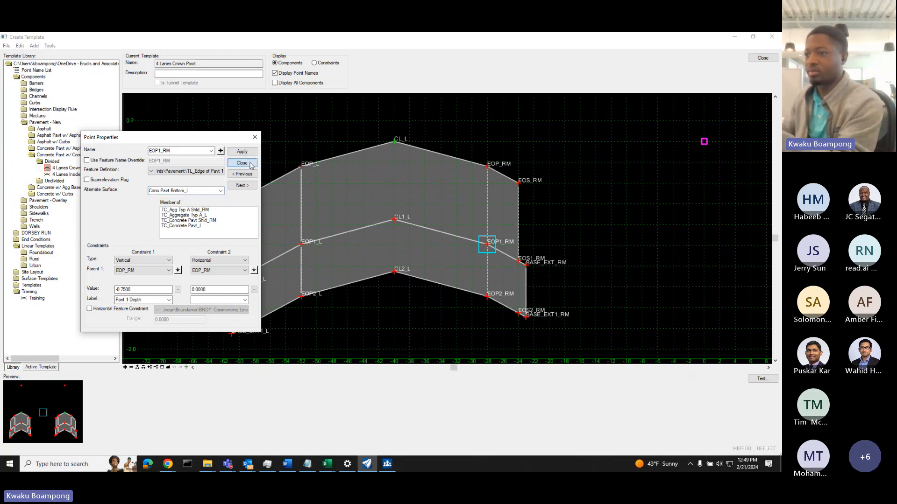
{"action": "left_click_drag", "start_coordinate": [208, 191], "coordinate": [119, 193]}
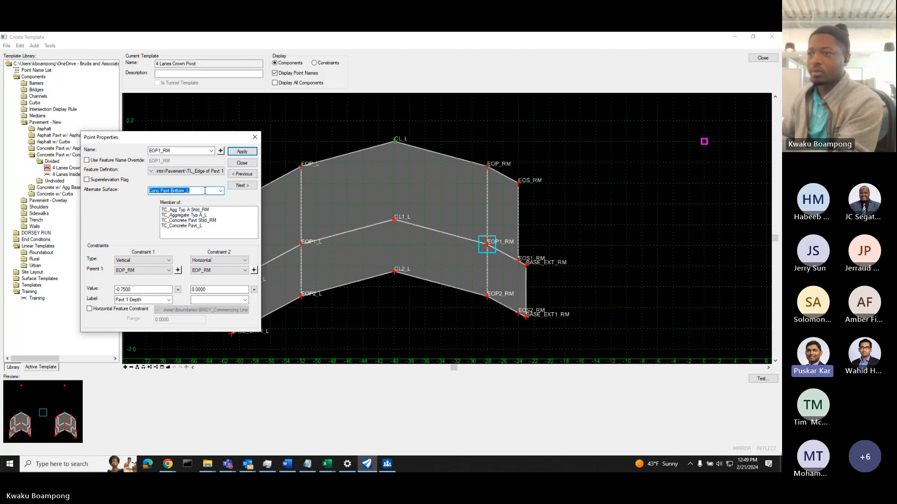
{"action": "left_click", "coordinate": [242, 163]}
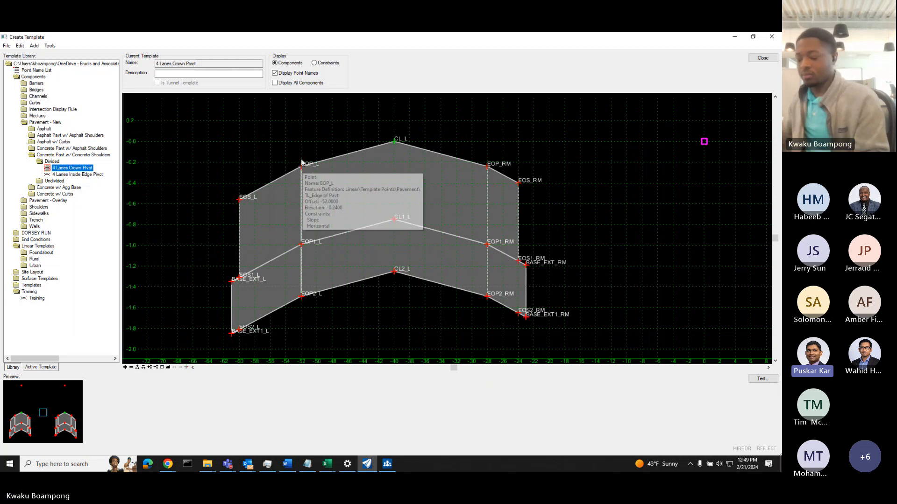
{"action": "scroll", "coordinate": [539, 163], "scroll_direction": "down", "scroll_amount": 1}
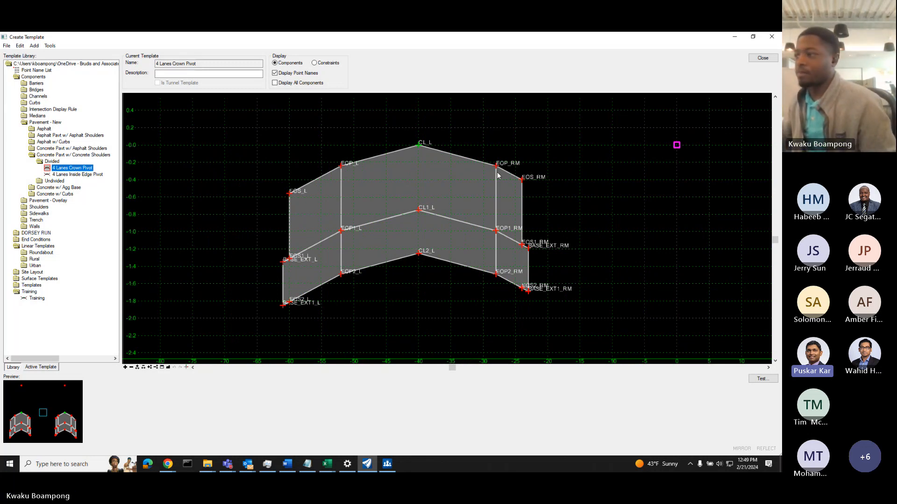
{"action": "middle_click_drag", "start_coordinate": [573, 196], "coordinate": [510, 193]}
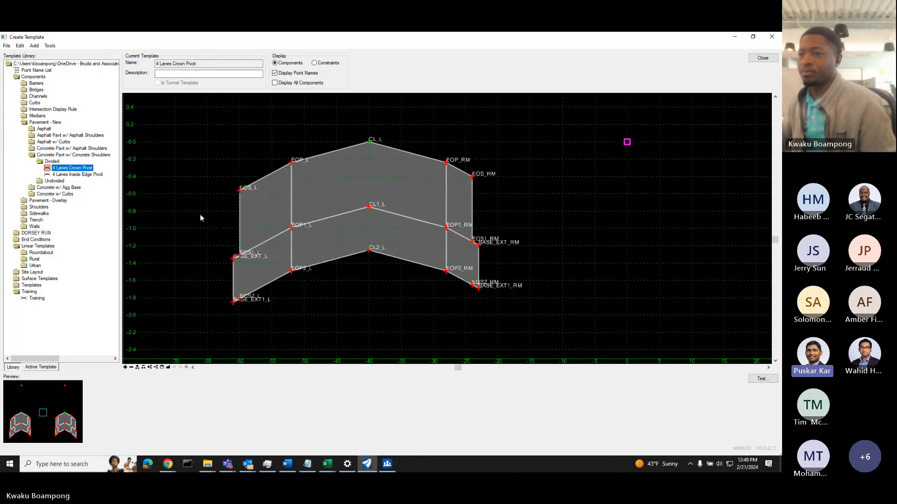
{"action": "middle_click_drag", "start_coordinate": [377, 258], "coordinate": [369, 260]}
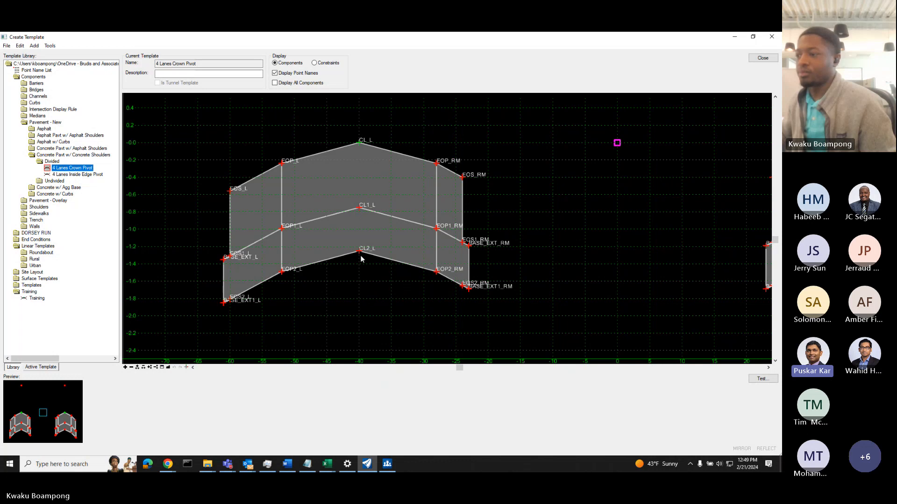
{"action": "mouse_move", "coordinate": [361, 256]}
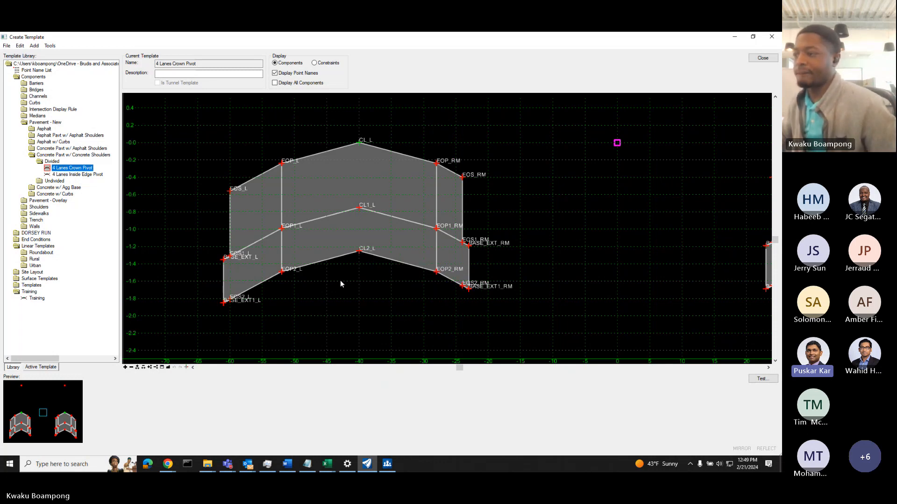
{"action": "mouse_move", "coordinate": [340, 280]}
{"action": "middle_mouse_down"}
{"action": "mouse_move", "coordinate": [356, 280]}
{"action": "mouse_move", "coordinate": [343, 285]}
{"action": "middle_mouse_up"}
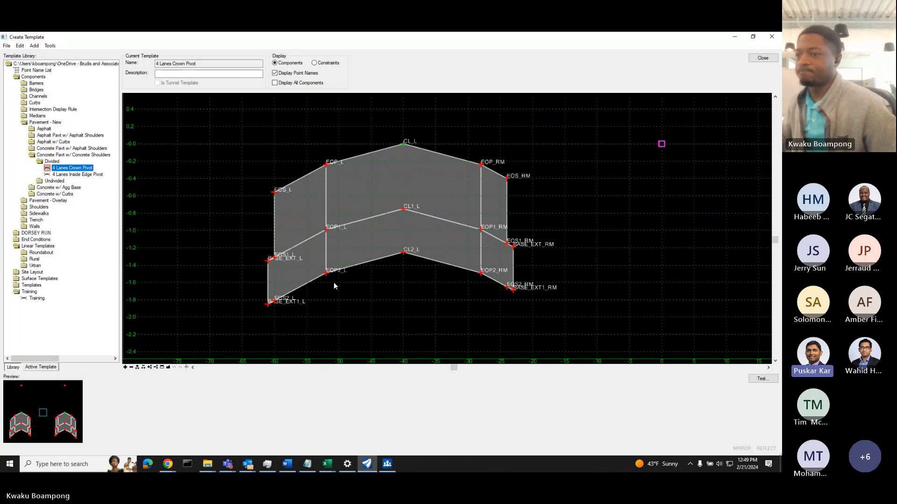
{"action": "double_click", "coordinate": [37, 227]}
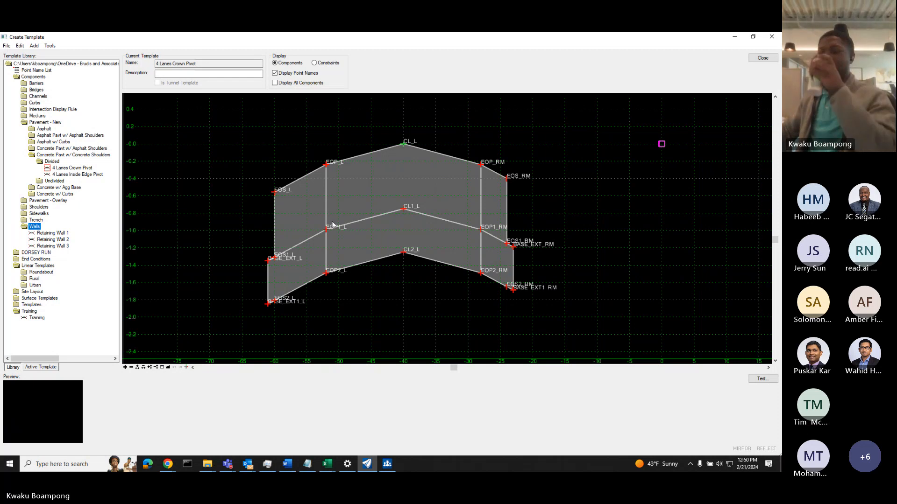
{"action": "mouse_move", "coordinate": [337, 229]}
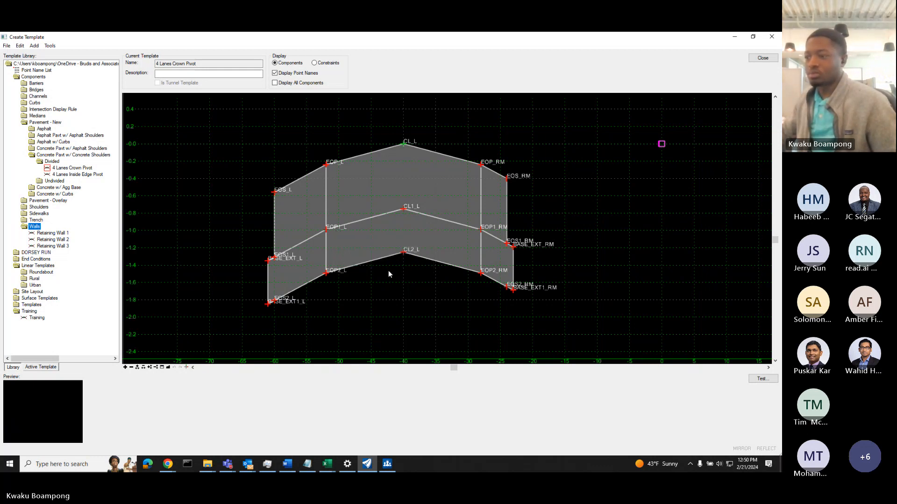
{"action": "middle_click_drag", "start_coordinate": [388, 274], "coordinate": [346, 271]}
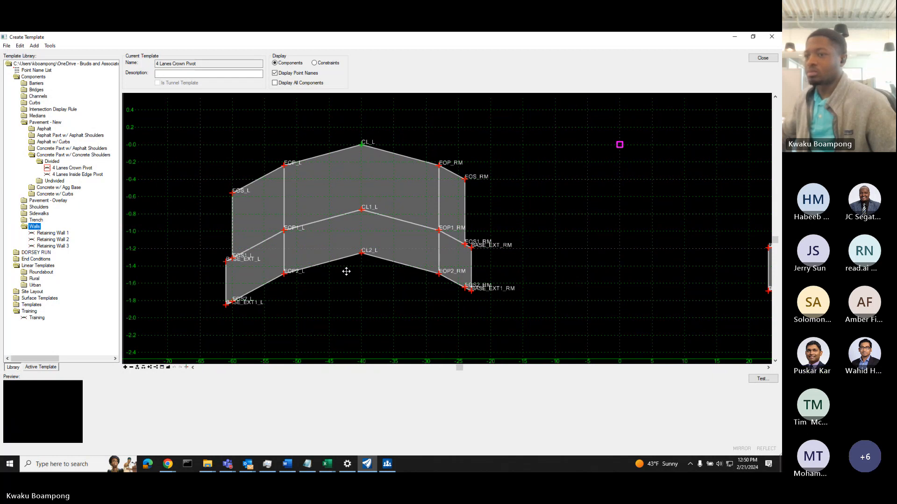
{"action": "left_click_drag", "start_coordinate": [346, 271], "coordinate": [347, 272]}
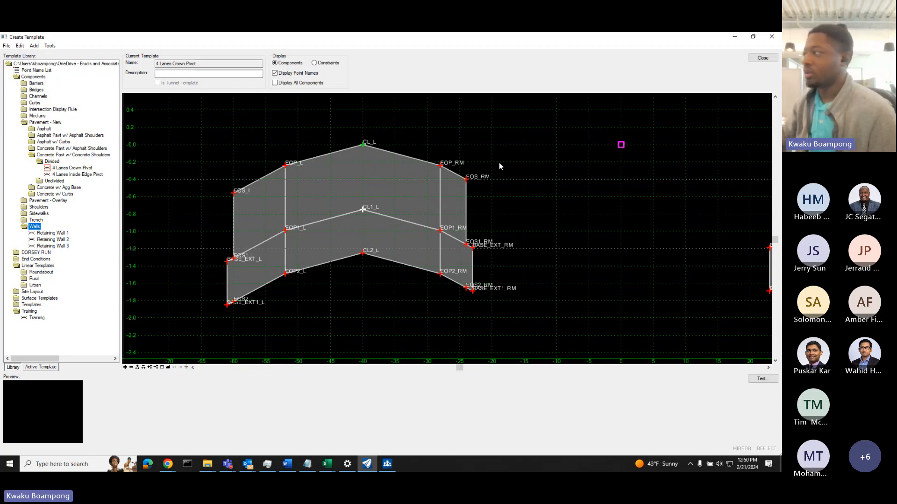
Close the template editor and reopen it with the Create Template command.
{"action": "left_click", "coordinate": [763, 57]}
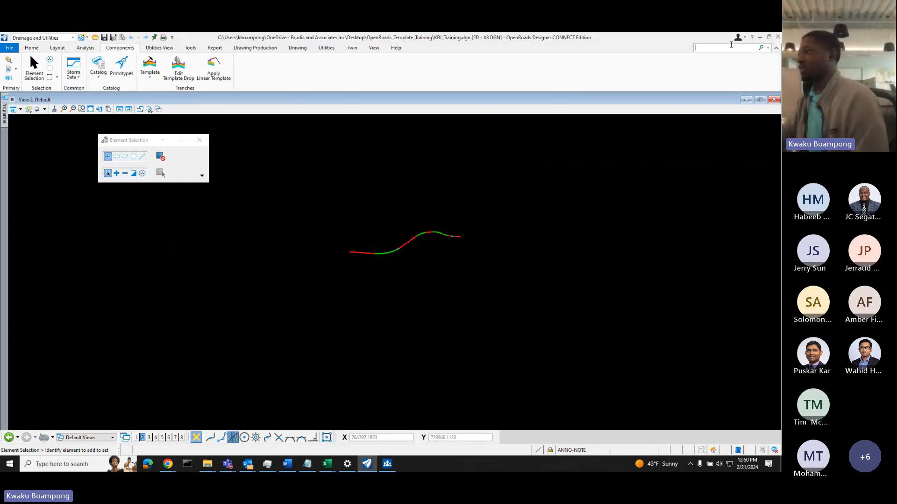
{"action": "type", "text": "C"}
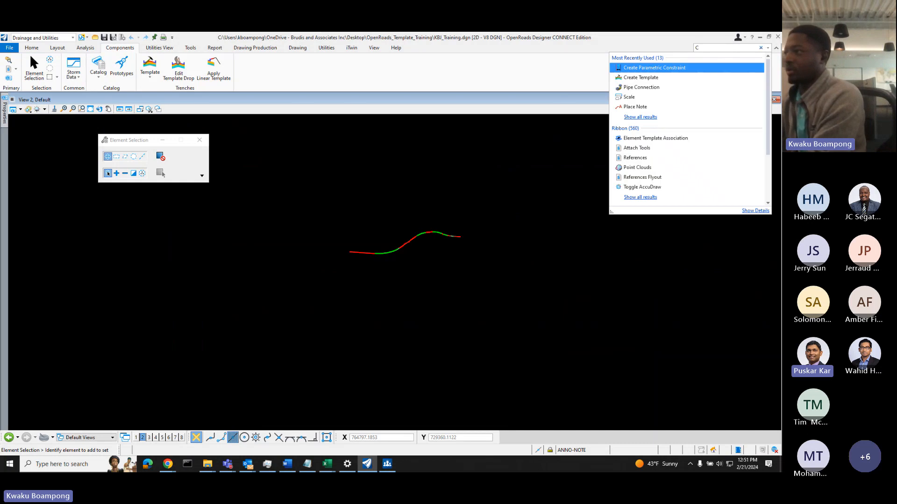
{"action": "key", "text": "BackSpace"}
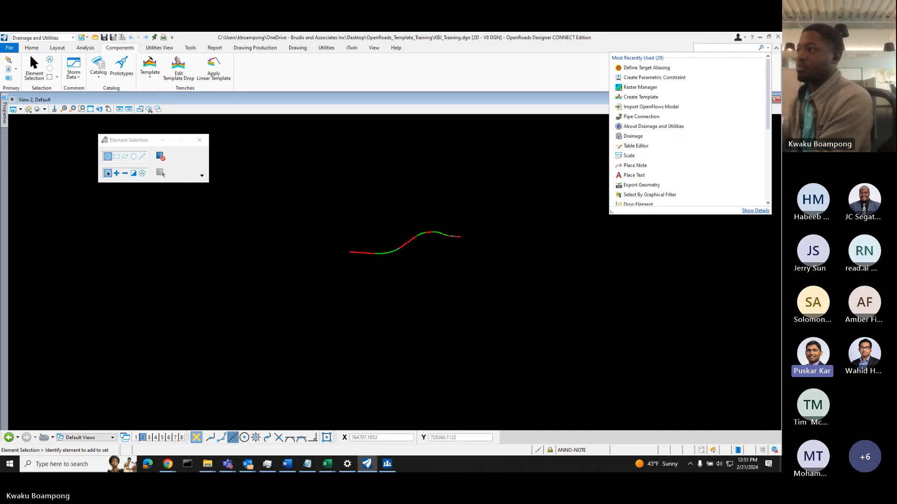
{"action": "left_click", "coordinate": [410, 197]}
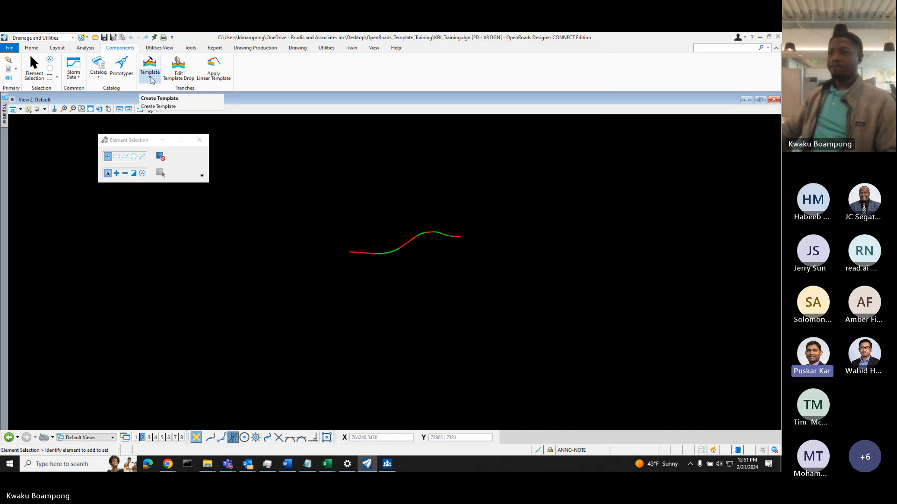
{"action": "left_click", "coordinate": [151, 79]}
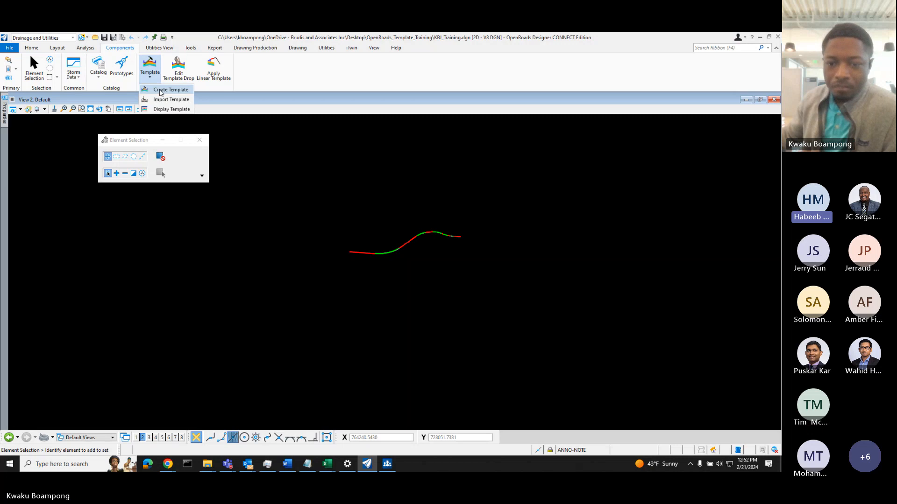
{"action": "left_click", "coordinate": [160, 90]}
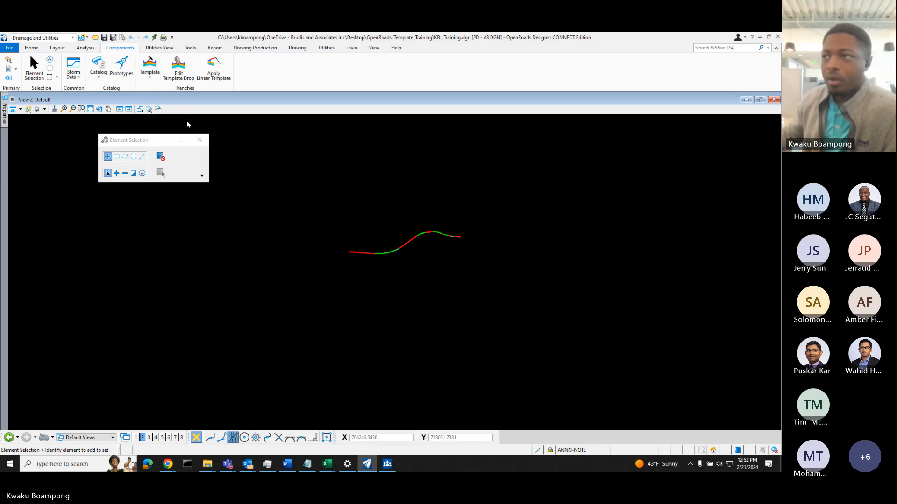
Select Curb and Gutter Type 1 from the library's Components, under Curbs and Curb and Gutter, for use in the Training template.
{"action": "scroll", "coordinate": [464, 224], "scroll_direction": "up", "scroll_amount": 5}
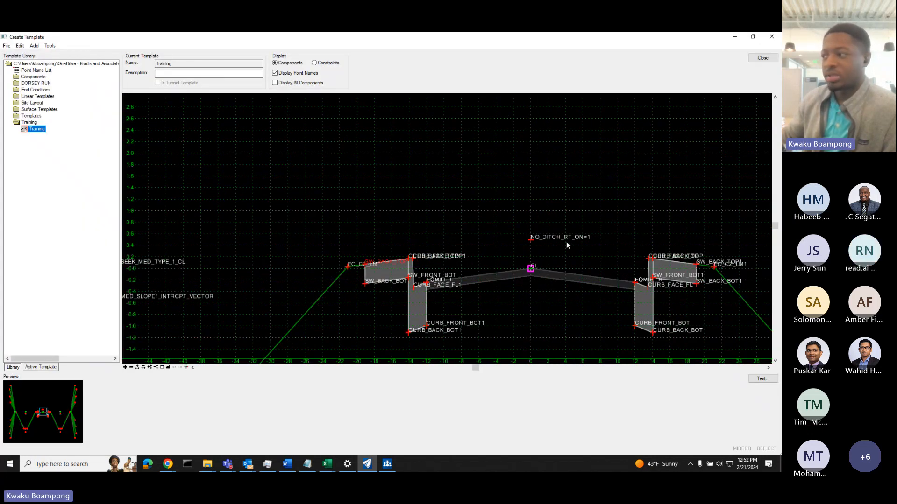
{"action": "scroll", "coordinate": [528, 220], "scroll_direction": "up", "scroll_amount": 2}
{"action": "middle_click_drag", "start_coordinate": [553, 234], "coordinate": [416, 202]}
{"action": "scroll", "coordinate": [416, 202], "scroll_direction": "down", "scroll_amount": 2}
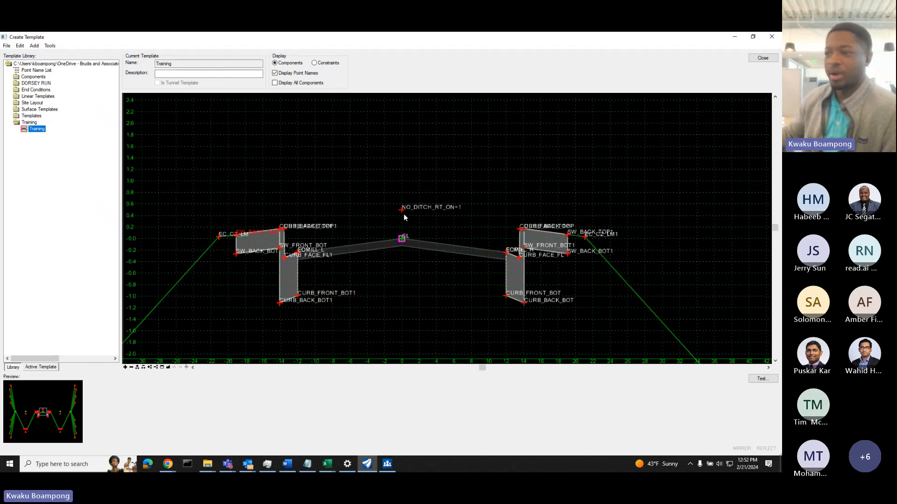
{"action": "double_click", "coordinate": [30, 78]}
{"action": "left_click", "coordinate": [34, 103]}
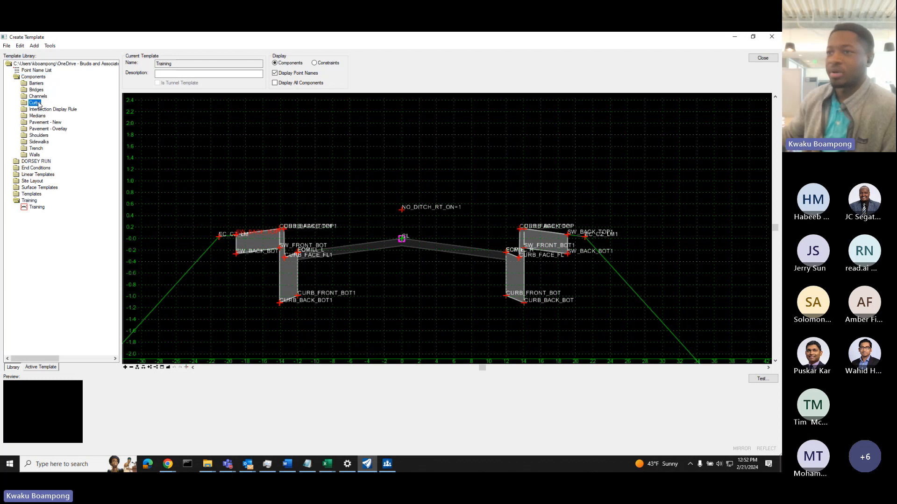
{"action": "double_click", "coordinate": [35, 103]}
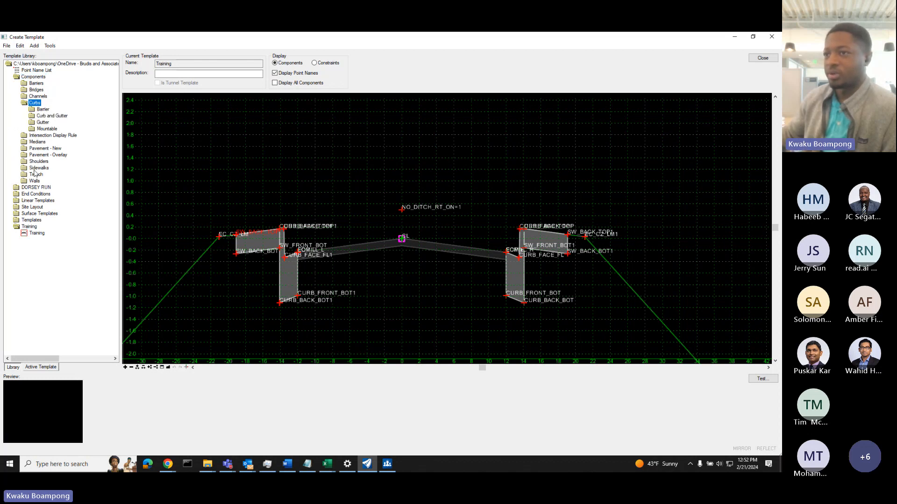
{"action": "double_click", "coordinate": [52, 115]}
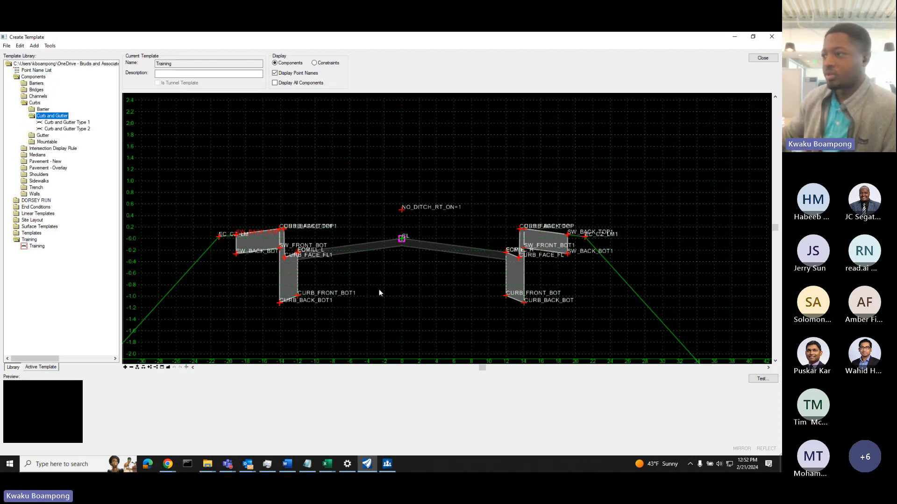
{"action": "scroll", "coordinate": [454, 243], "scroll_direction": "down", "scroll_amount": 2}
{"action": "left_click", "coordinate": [56, 122]}
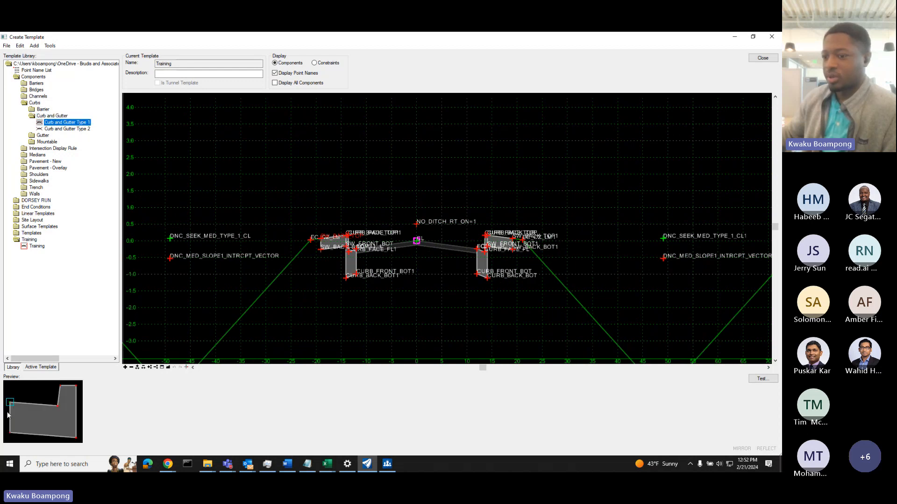
Place Curb and Gutter Type 1 with Mirror on, merging it at the Training template's right edge of pavement, and save the template library.
{"action": "left_click_drag", "start_coordinate": [10, 408], "coordinate": [351, 154]}
{"action": "right_click", "coordinate": [352, 155]}
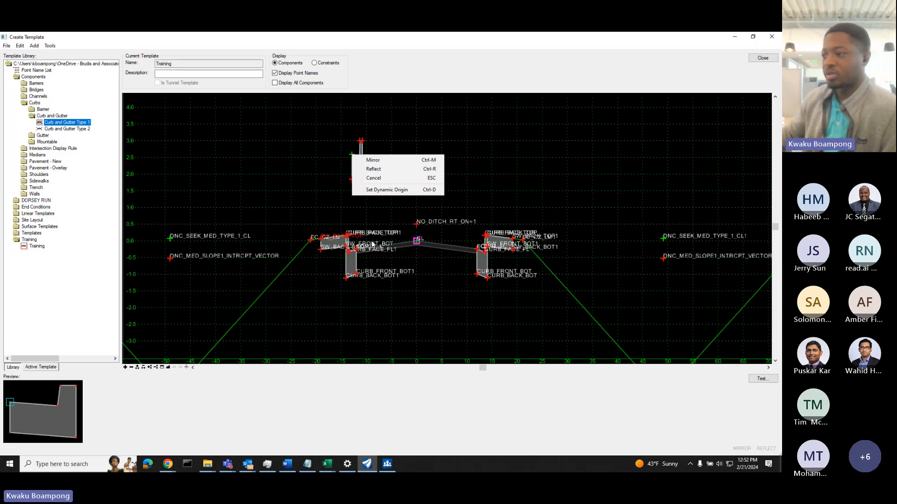
{"action": "left_click", "coordinate": [372, 162]}
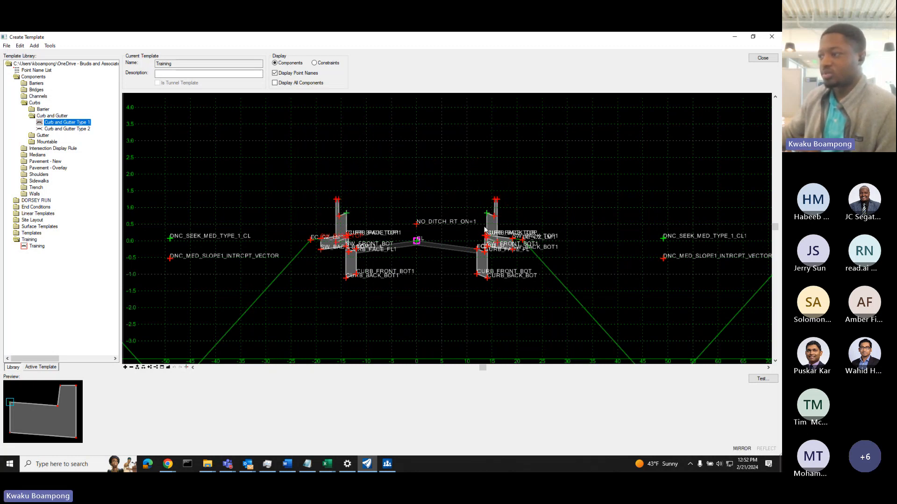
{"action": "left_click", "coordinate": [477, 248]}
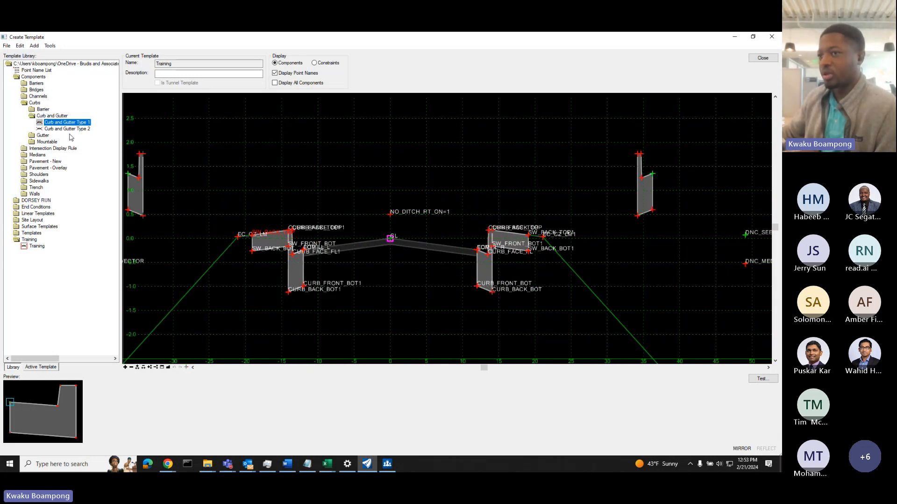
{"action": "left_click", "coordinate": [476, 253]}
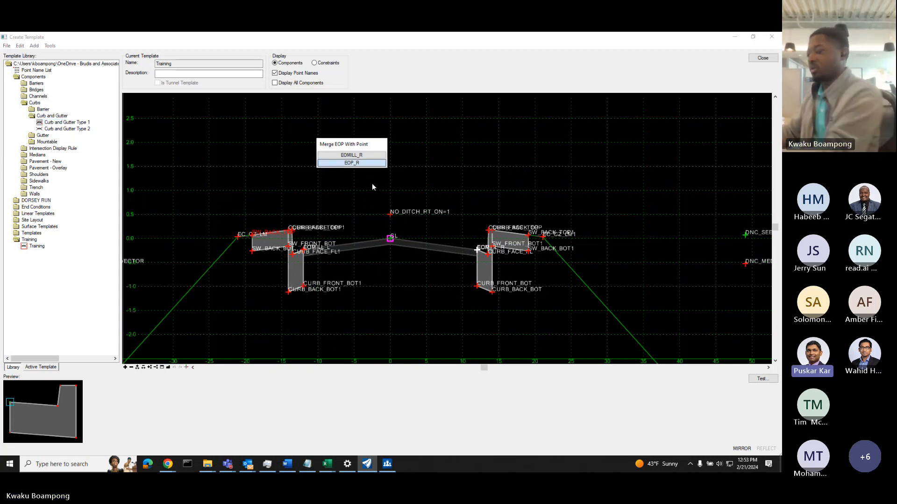
{"action": "scroll", "coordinate": [386, 196], "scroll_direction": "down", "scroll_amount": 2}
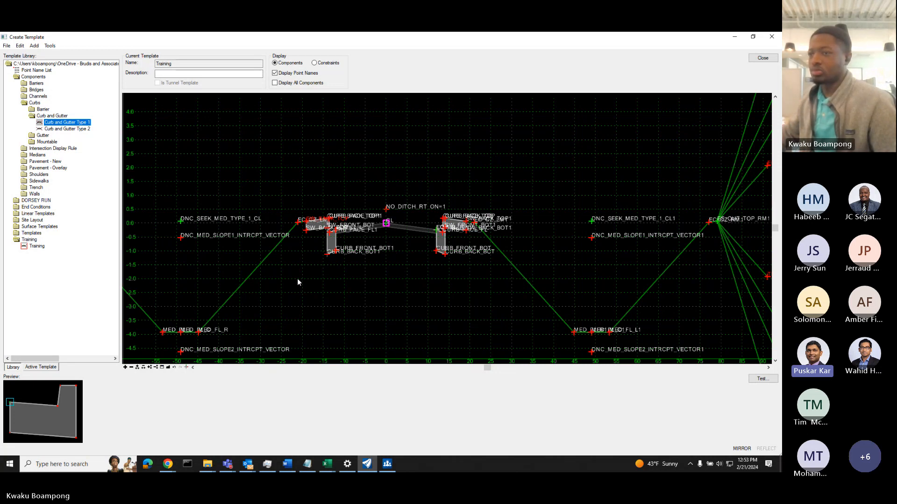
{"action": "left_click", "coordinate": [6, 45]}
{"action": "left_click", "coordinate": [19, 73]}
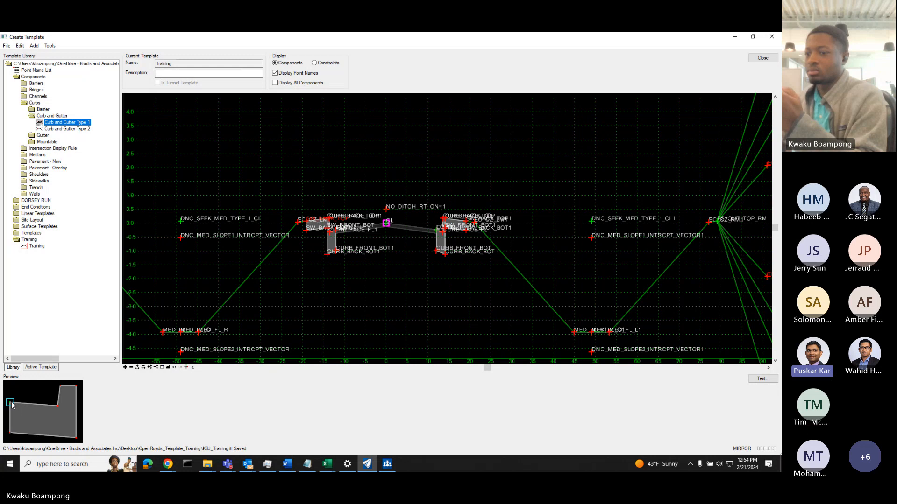
Try placing another mirrored pair of Curb and Gutter Type 1 above the roadway, detached from the pavement, and undo the placement.
{"action": "left_click_drag", "start_coordinate": [12, 405], "coordinate": [463, 155]}
{"action": "scroll", "coordinate": [318, 156], "scroll_direction": "up", "scroll_amount": 3}
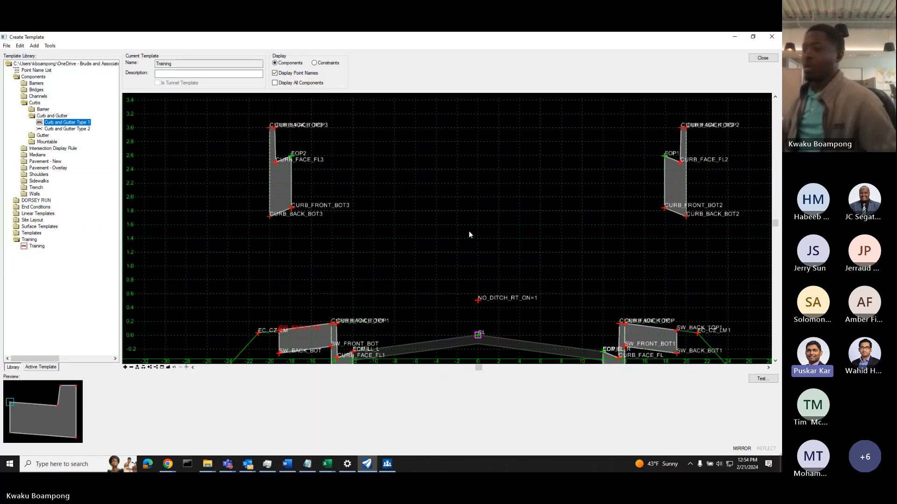
{"action": "scroll", "coordinate": [460, 231], "scroll_direction": "down", "scroll_amount": 1}
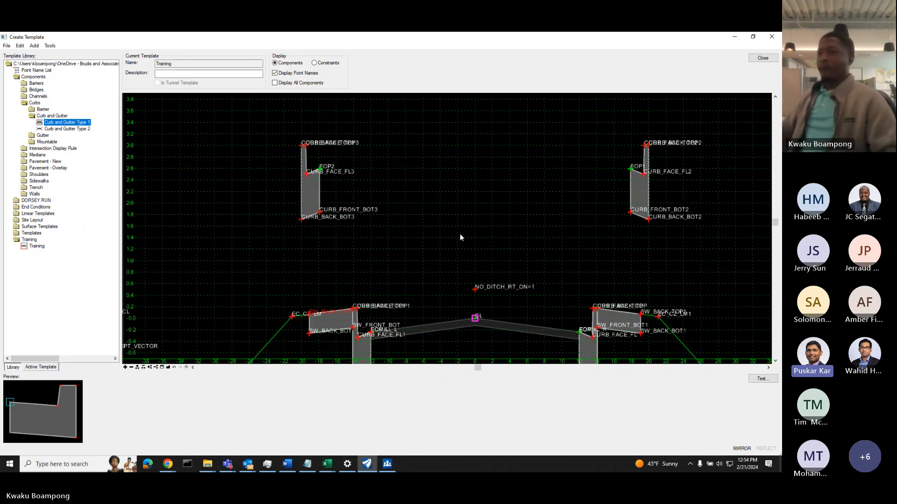
{"action": "double_click", "coordinate": [44, 135]}
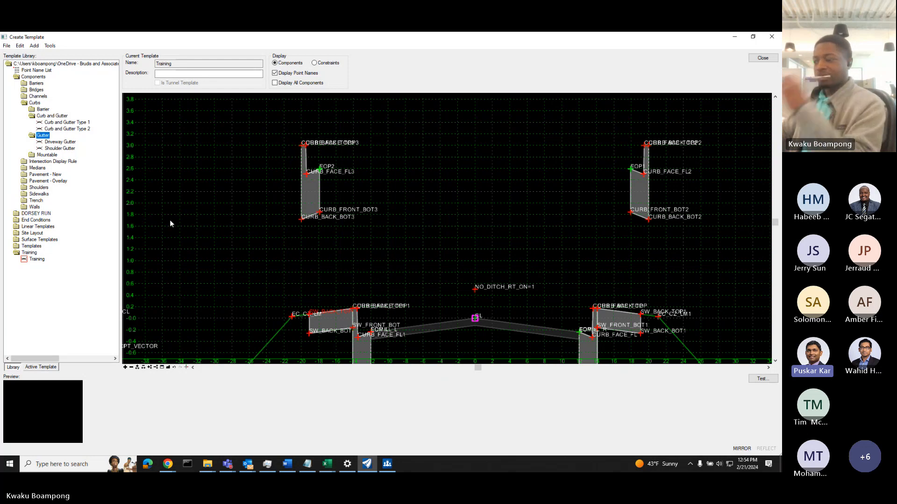
{"action": "key", "text": "ctrl+z"}
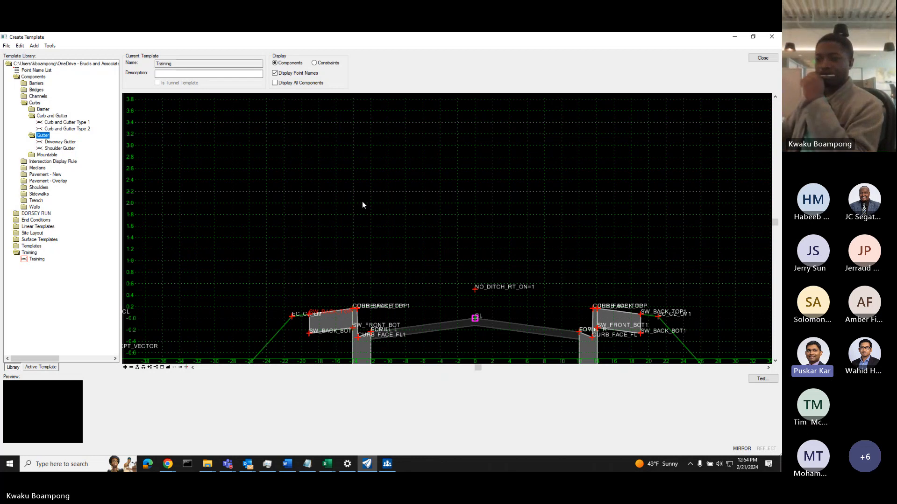
Check the coincident points at the left edge of pavement, choosing EOMILL_L, and clear the selection.
{"action": "scroll", "coordinate": [352, 196], "scroll_direction": "down", "scroll_amount": 1}
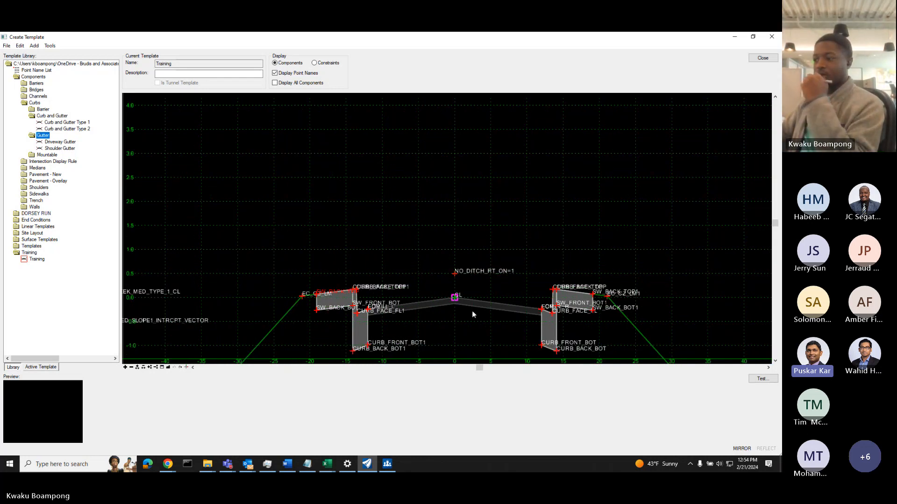
{"action": "scroll", "coordinate": [472, 311], "scroll_direction": "up", "scroll_amount": 2}
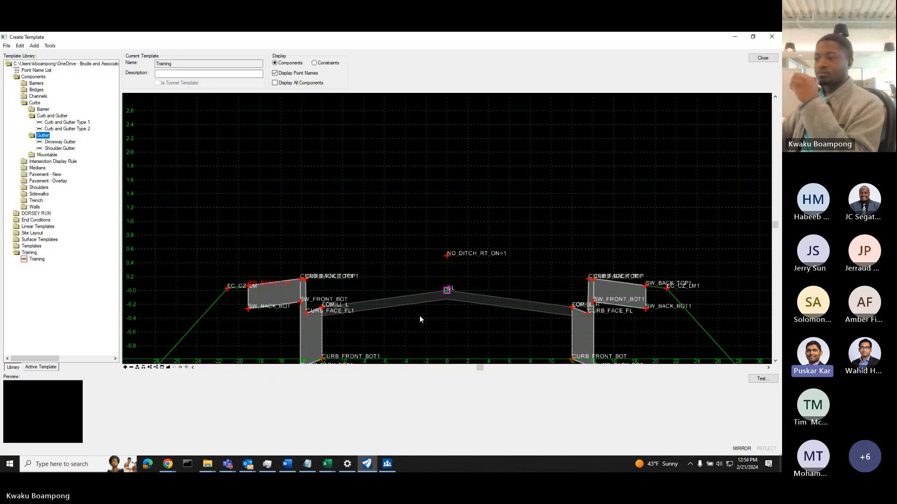
{"action": "scroll", "coordinate": [419, 315], "scroll_direction": "up", "scroll_amount": 1}
{"action": "scroll", "coordinate": [565, 310], "scroll_direction": "up", "scroll_amount": 1}
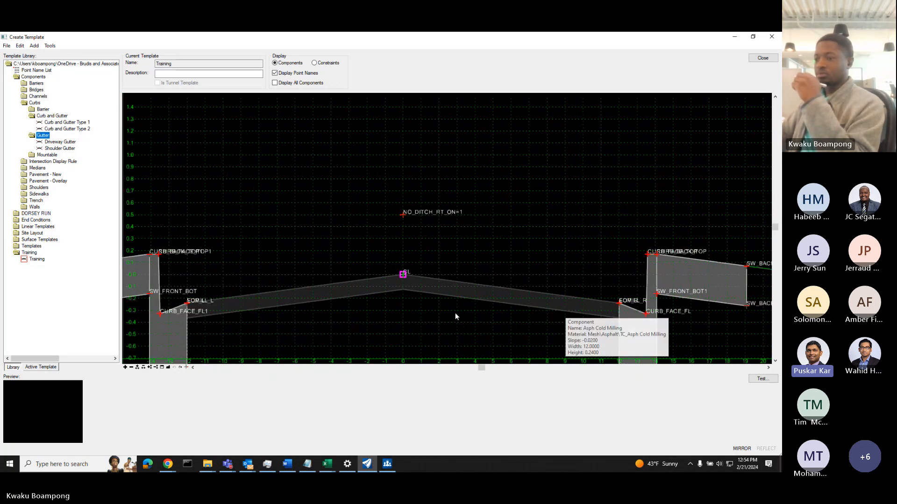
{"action": "left_click", "coordinate": [186, 304]}
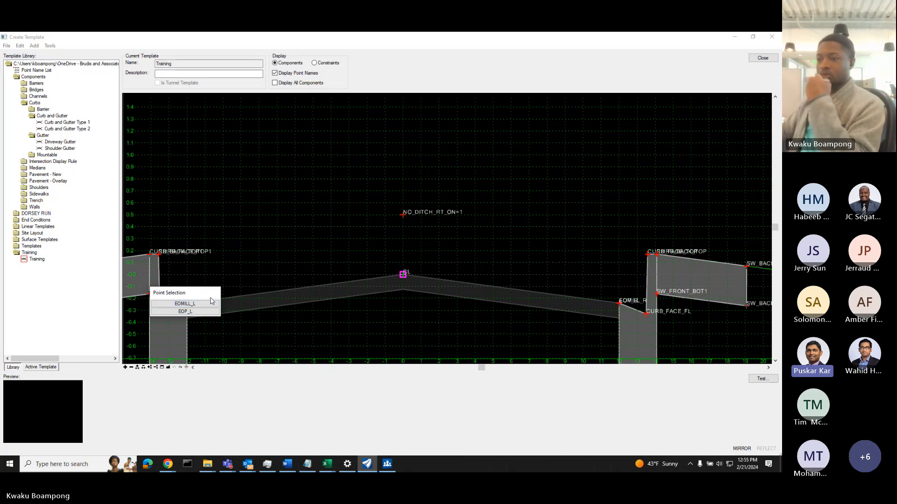
{"action": "left_click", "coordinate": [185, 303]}
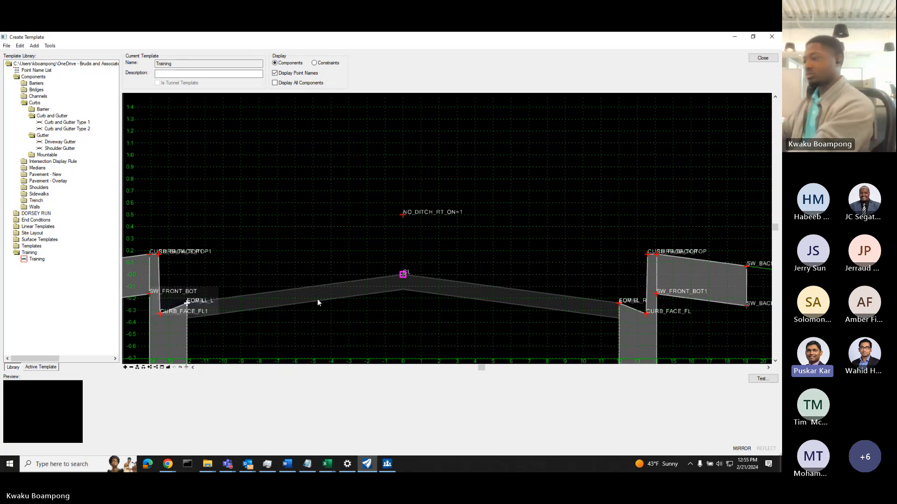
{"action": "double_click", "coordinate": [317, 299]}
{"action": "left_click", "coordinate": [437, 153]}
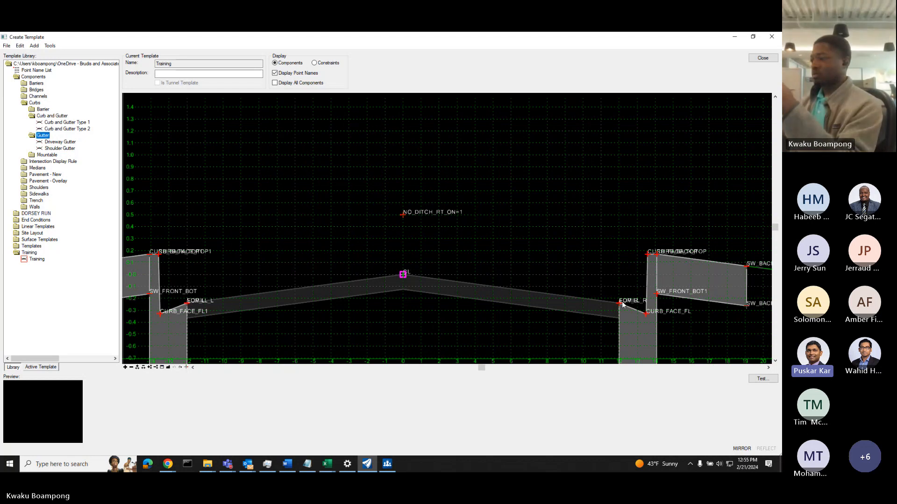
Check which points and components overlap at the right edge of pavement, and cancel the selection.
{"action": "left_click", "coordinate": [619, 305]}
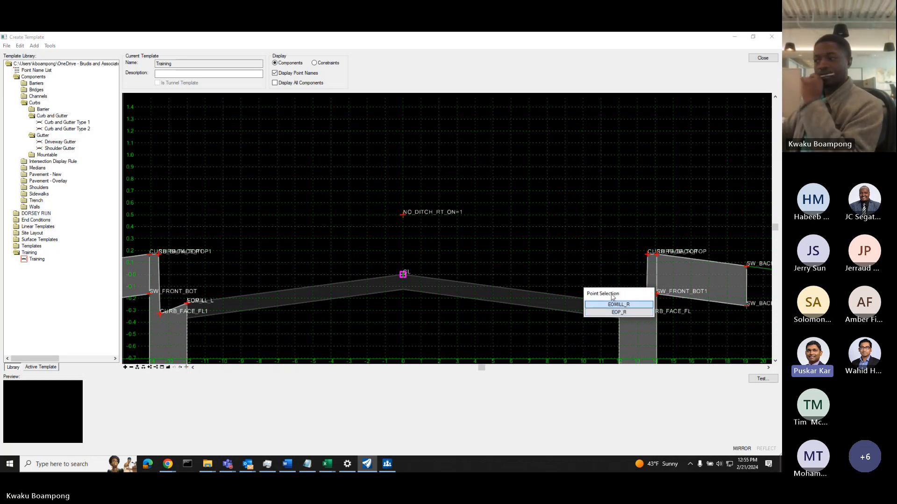
{"action": "left_click", "coordinate": [591, 262]}
{"action": "key", "text": "Escape"}
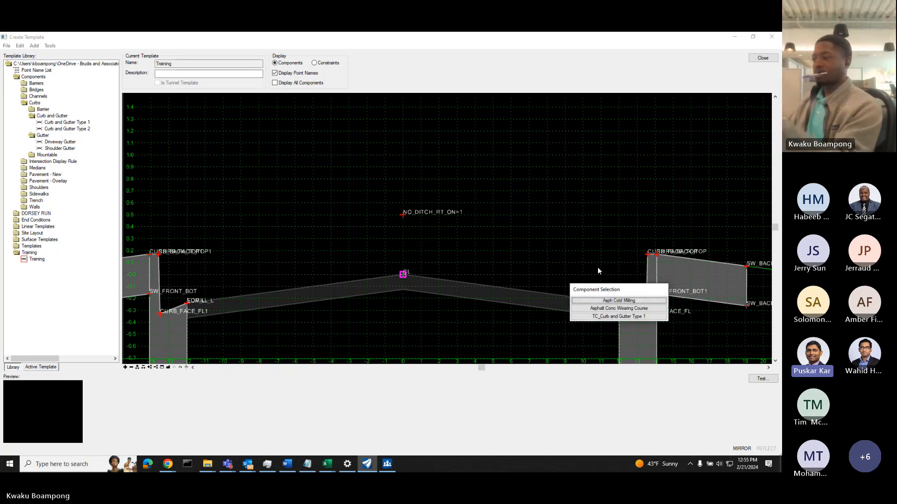
{"action": "left_click", "coordinate": [595, 261]}
{"action": "key", "text": "Escape"}
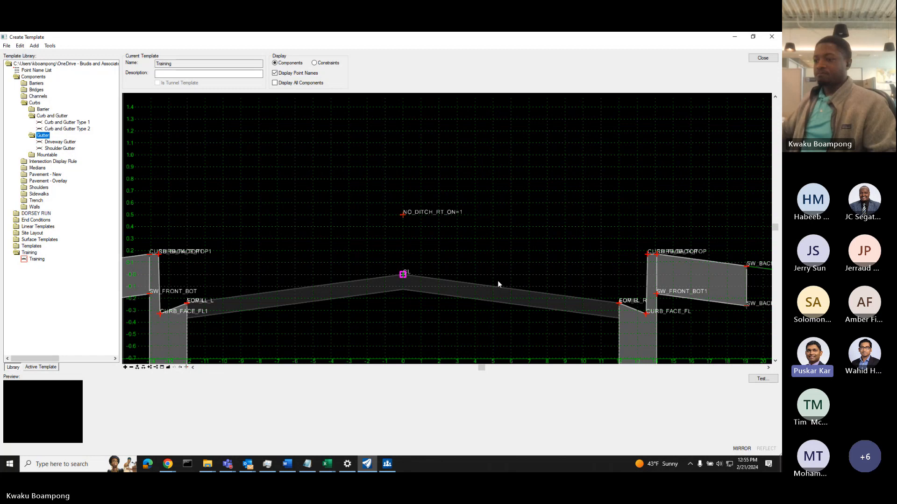
{"action": "scroll", "coordinate": [498, 284], "scroll_direction": "down", "scroll_amount": 1}
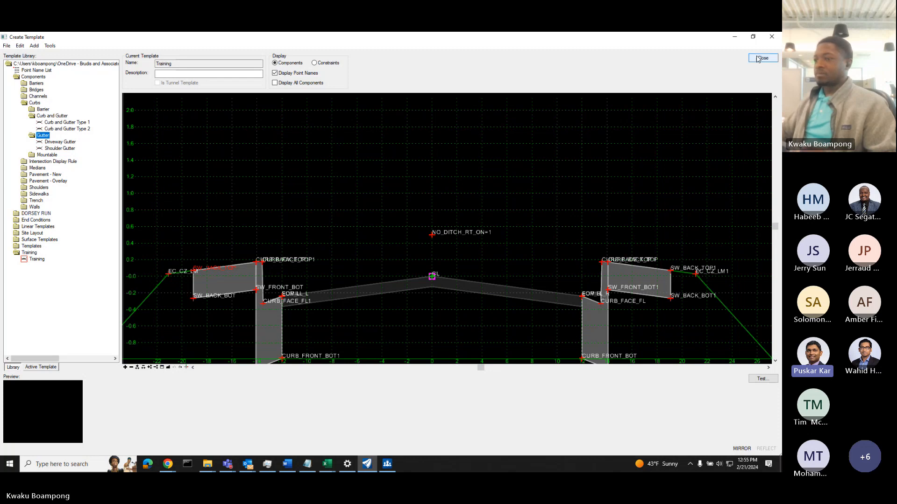
{"action": "scroll", "coordinate": [620, 187], "scroll_direction": "down", "scroll_amount": 2}
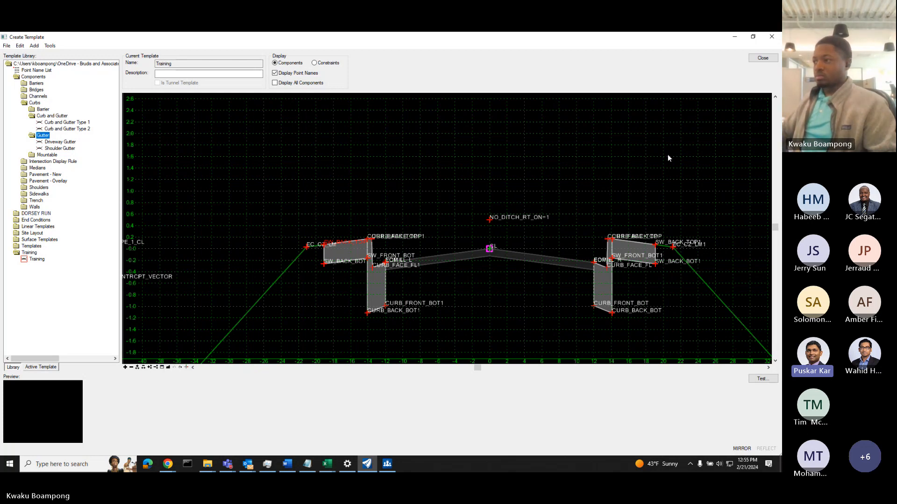
{"action": "middle_click_drag", "start_coordinate": [668, 156], "coordinate": [655, 155]}
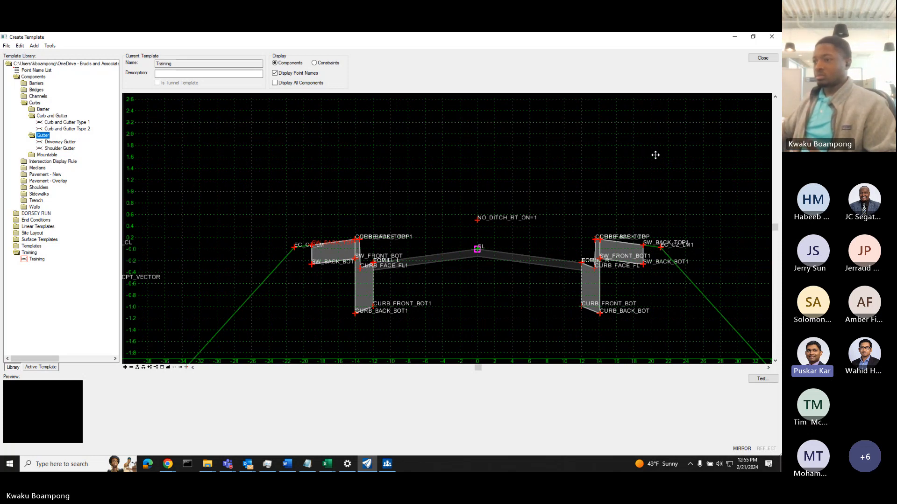
{"action": "left_click_drag", "start_coordinate": [655, 155], "coordinate": [641, 148]}
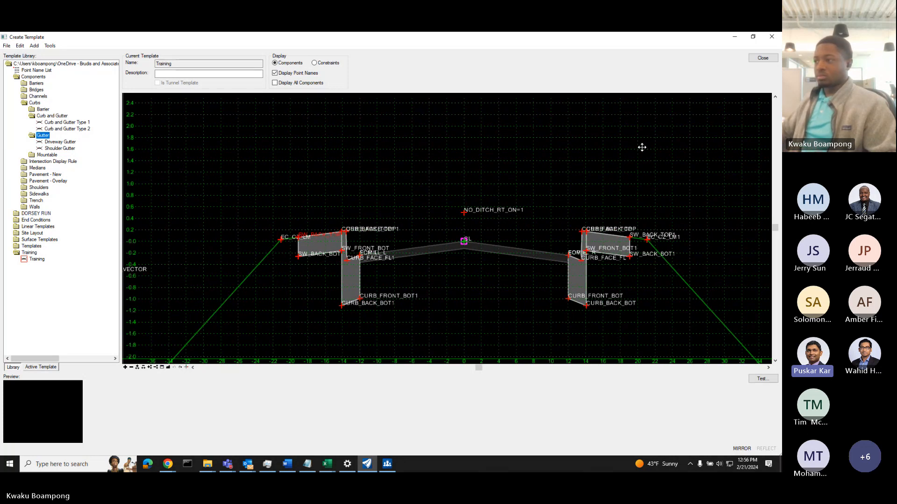
{"action": "left_click_drag", "start_coordinate": [638, 153], "coordinate": [635, 152]}
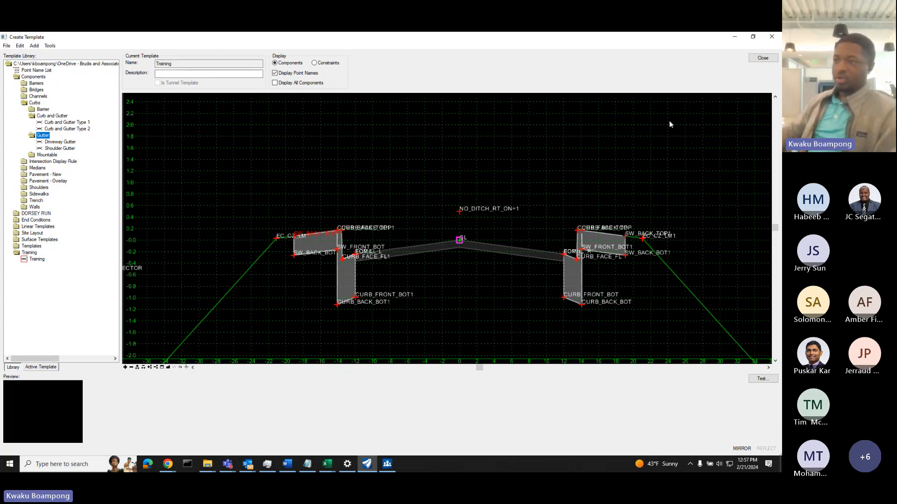
{"action": "scroll", "coordinate": [523, 194], "scroll_direction": "down", "scroll_amount": 1}
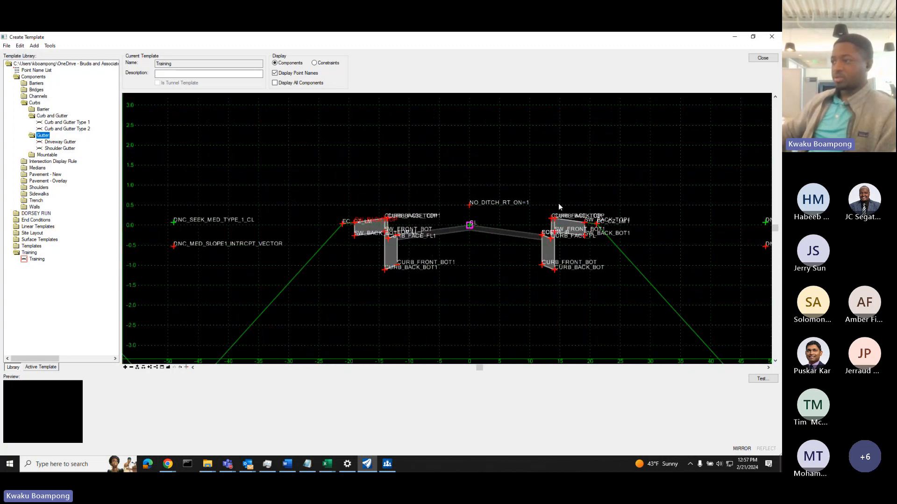
{"action": "scroll", "coordinate": [467, 238], "scroll_direction": "up", "scroll_amount": 2}
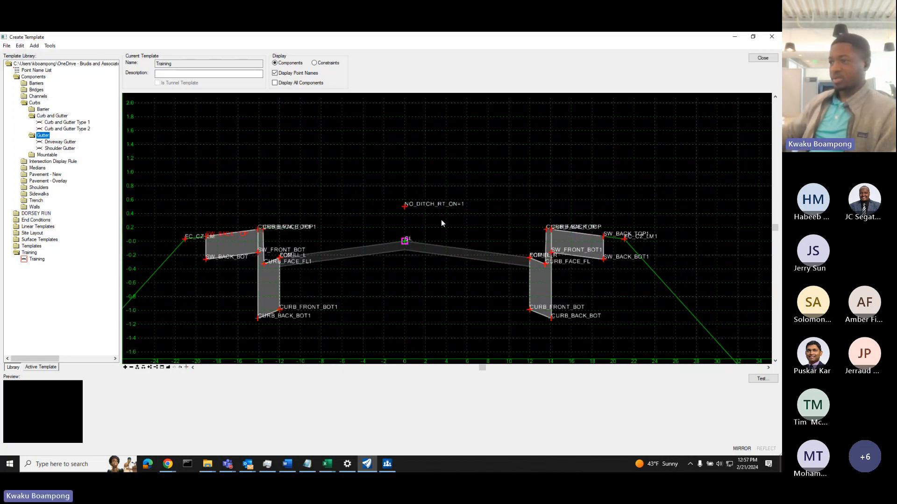
{"action": "scroll", "coordinate": [483, 218], "scroll_direction": "down", "scroll_amount": 3}
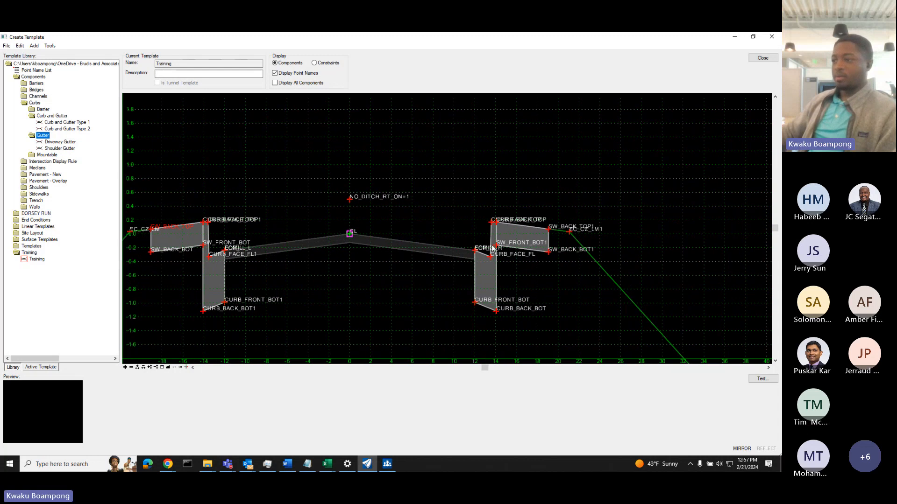
{"action": "mouse_move", "coordinate": [452, 248]}
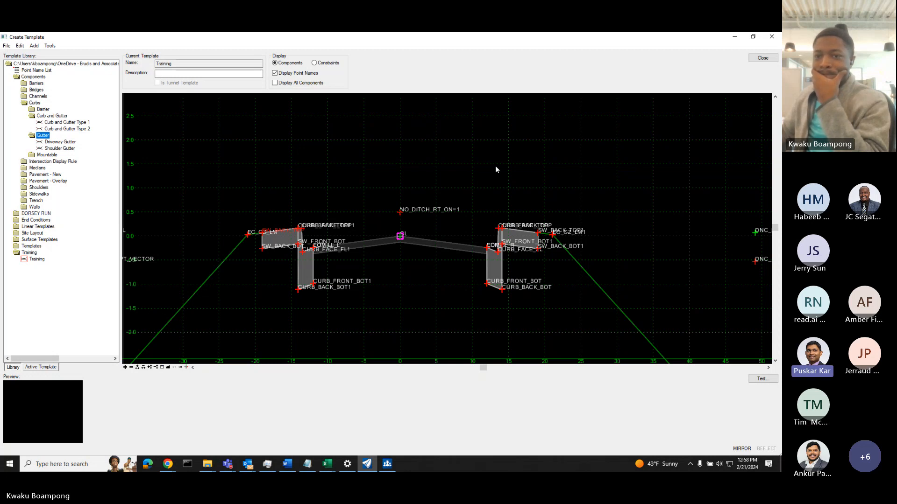
{"action": "middle_click_drag", "start_coordinate": [496, 169], "coordinate": [498, 167]}
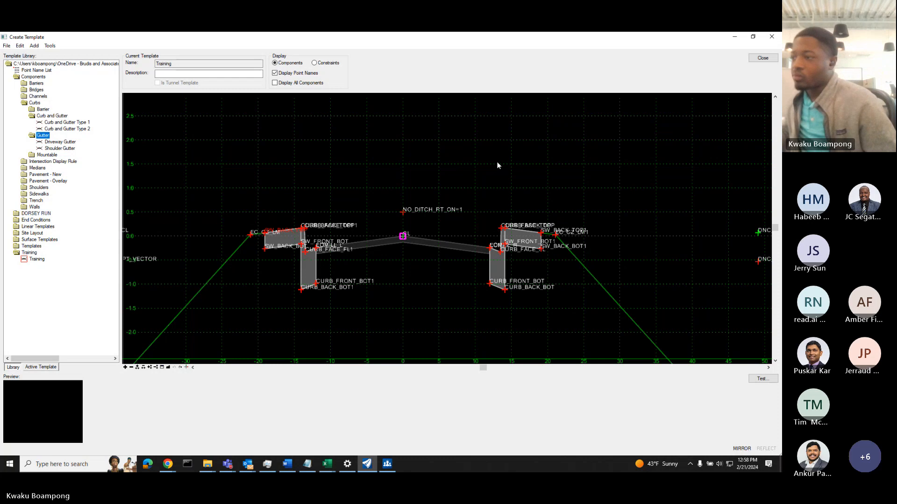
Review the point properties of CURB_BACK_TOP1 and step through the neighbouring curb, sidewalk and median points to inspect their constraints.
{"action": "scroll", "coordinate": [327, 217], "scroll_direction": "up", "scroll_amount": 4}
{"action": "double_click", "coordinate": [267, 244]}
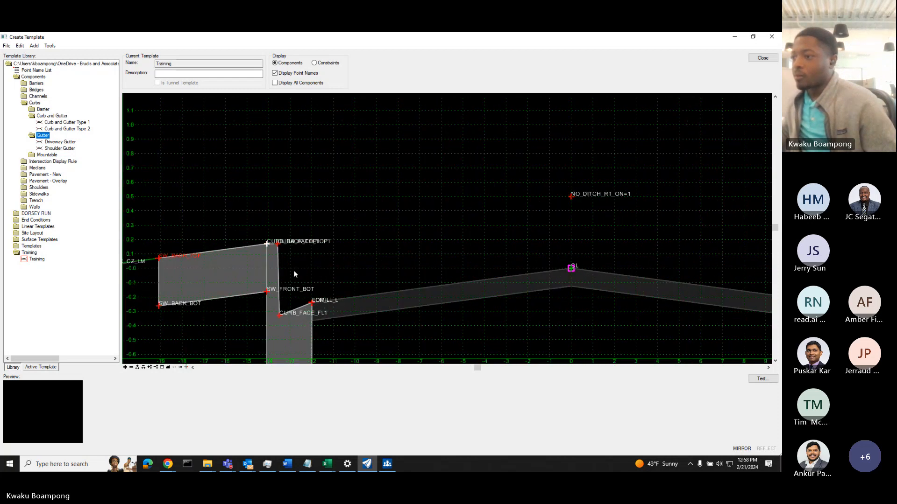
{"action": "left_click", "coordinate": [204, 300]}
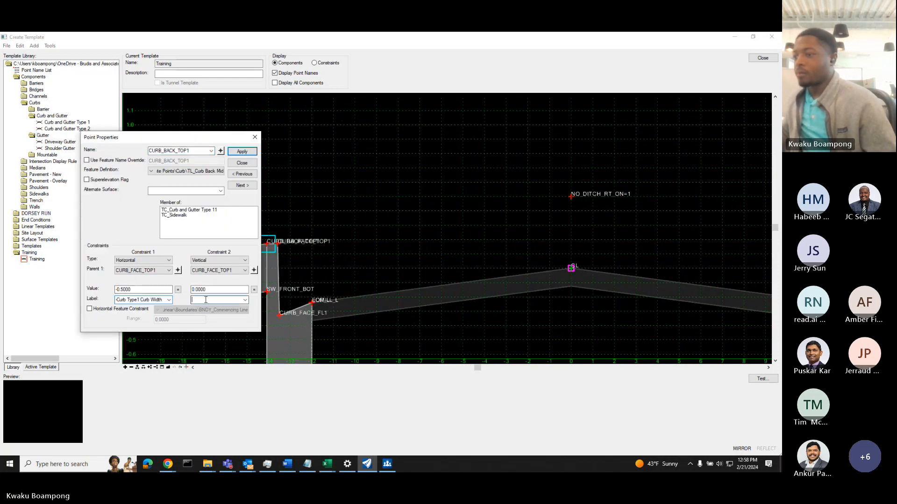
{"action": "left_click", "coordinate": [247, 188]}
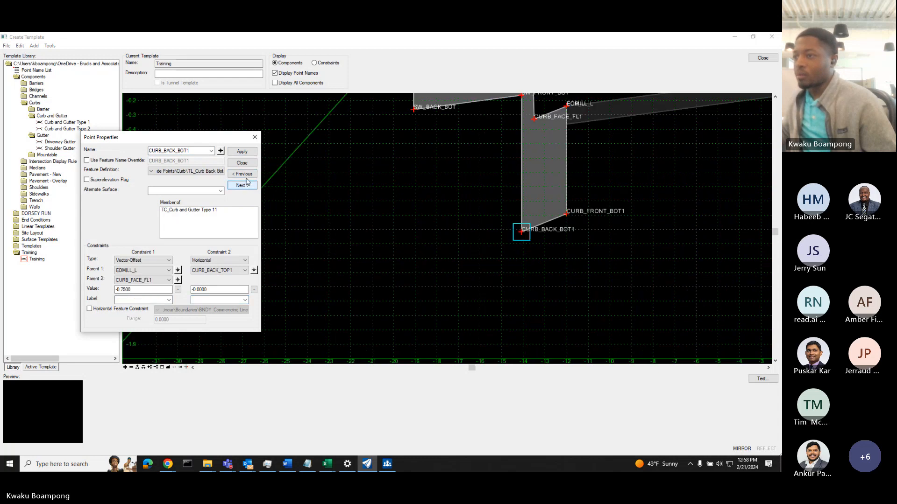
{"action": "left_click", "coordinate": [249, 186]}
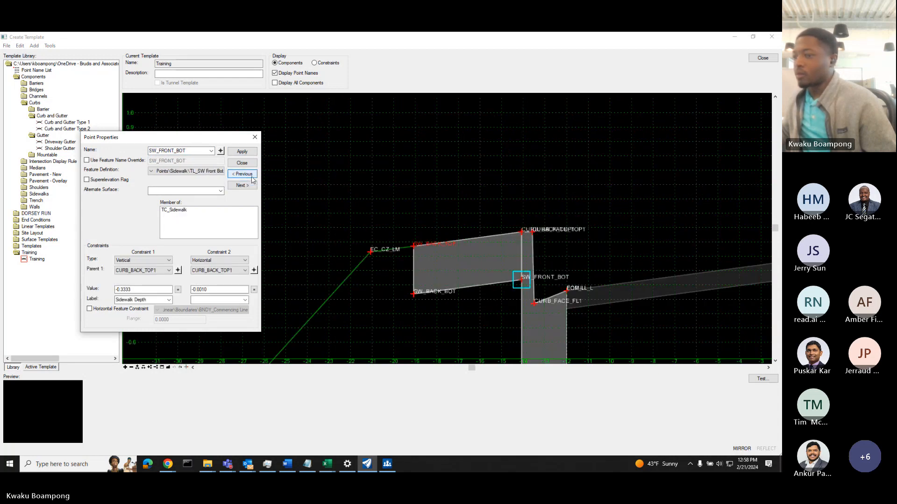
{"action": "left_click", "coordinate": [244, 174]}
{"action": "left_click", "coordinate": [244, 175]}
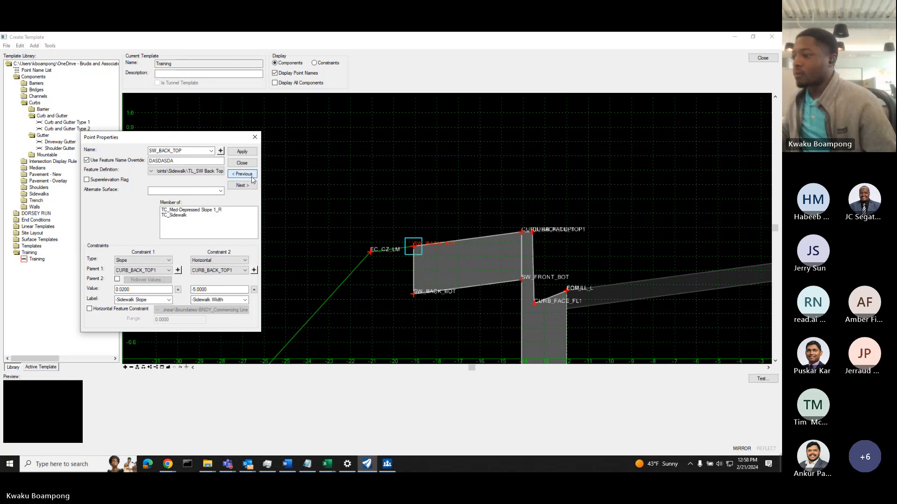
{"action": "left_click", "coordinate": [243, 174]}
{"action": "left_click", "coordinate": [251, 175]}
{"action": "left_click", "coordinate": [252, 175]}
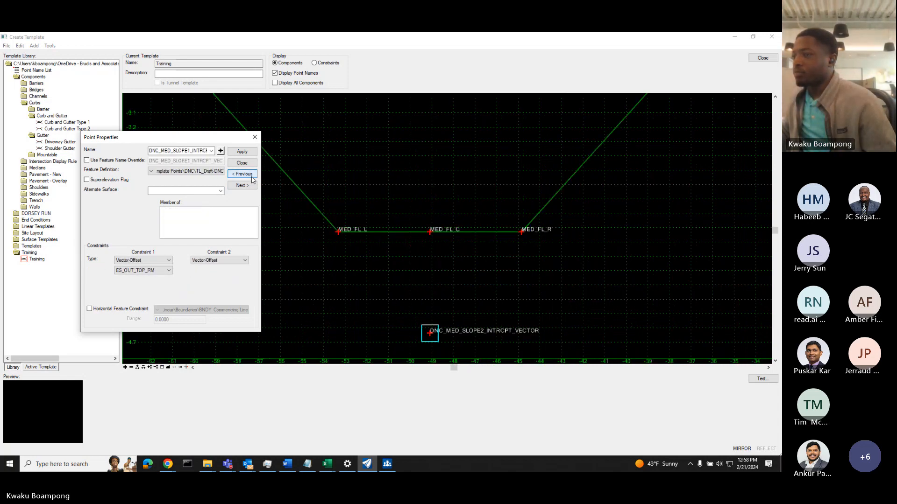
{"action": "left_click", "coordinate": [252, 175]}
{"action": "scroll", "coordinate": [525, 229], "scroll_direction": "down", "scroll_amount": 11}
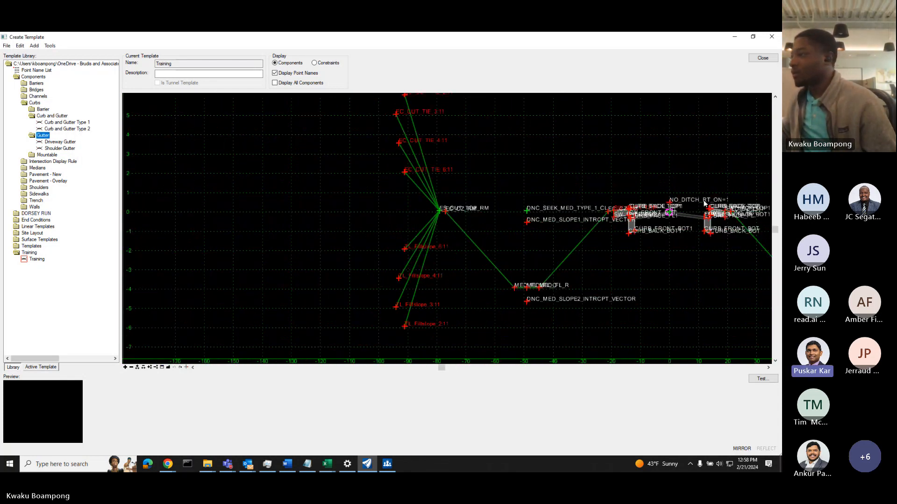
Examine CURB_FACE_TOP1's horizontal and vertical constraints, especially the curb height label and value, and close its properties.
{"action": "scroll", "coordinate": [703, 201], "scroll_direction": "up", "scroll_amount": 8}
{"action": "double_click", "coordinate": [470, 230]}
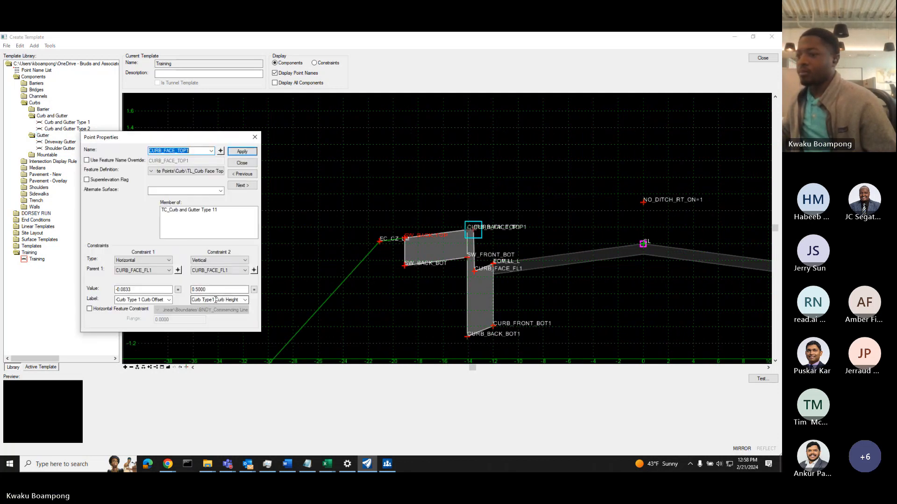
{"action": "double_click", "coordinate": [209, 301]}
{"action": "left_click_drag", "start_coordinate": [194, 300], "coordinate": [227, 300]}
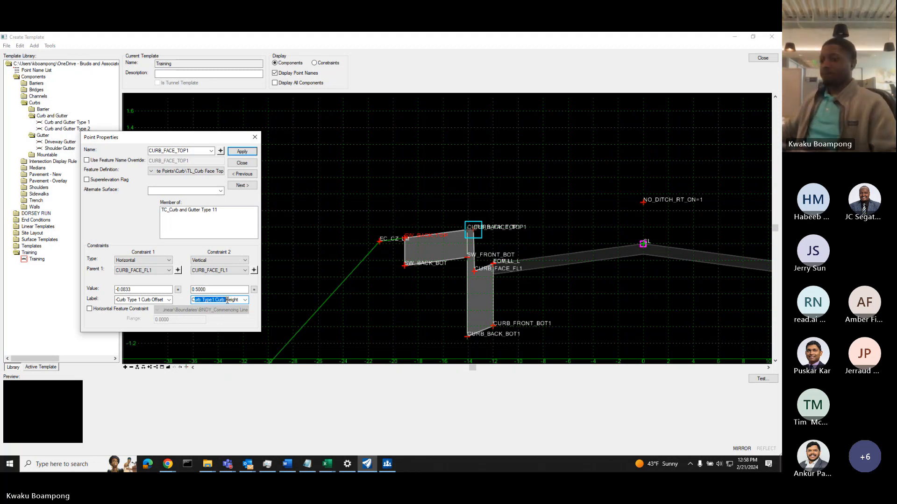
{"action": "double_click", "coordinate": [225, 300]}
{"action": "left_click", "coordinate": [225, 300]}
{"action": "double_click", "coordinate": [225, 300]}
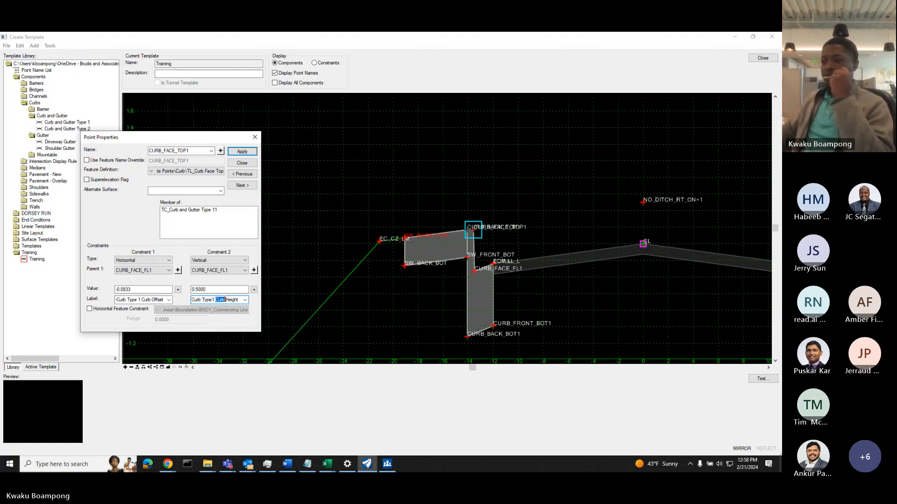
{"action": "left_click", "coordinate": [225, 300]}
{"action": "double_click", "coordinate": [224, 300]}
{"action": "left_click_drag", "start_coordinate": [240, 301], "coordinate": [169, 301]}
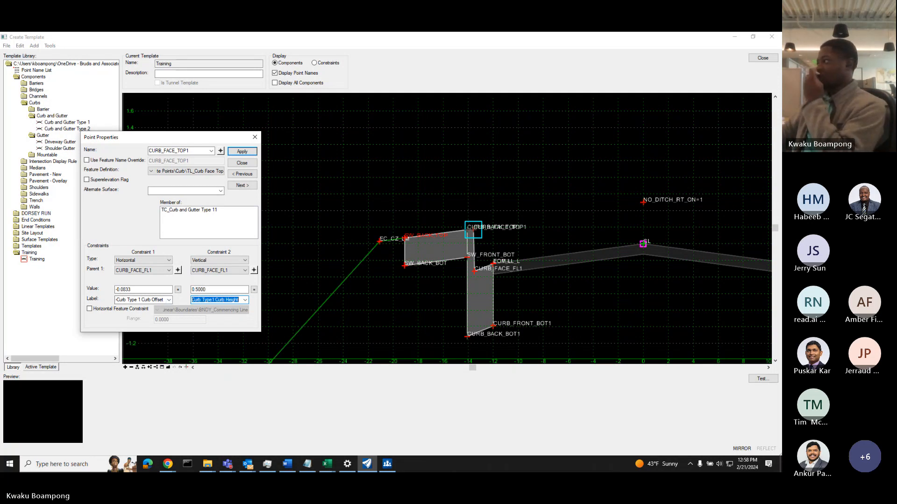
{"action": "key", "text": "alt+Tab"}
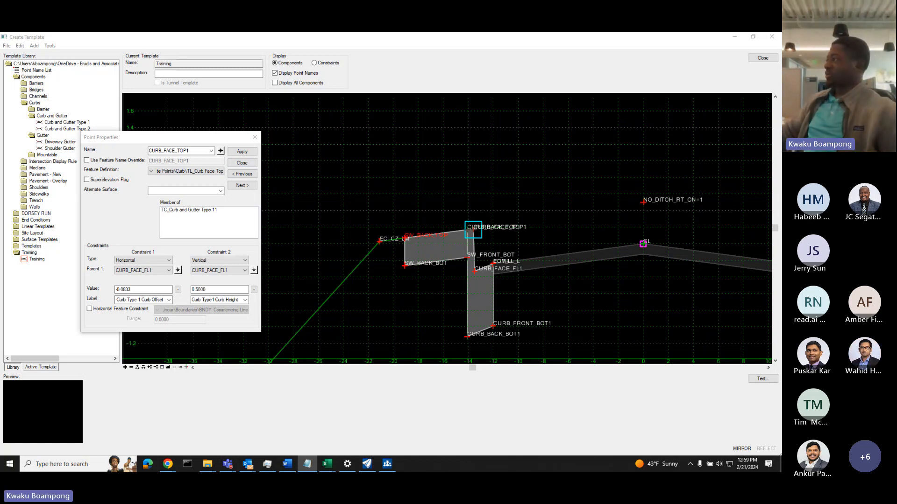
{"action": "left_click", "coordinate": [216, 290]}
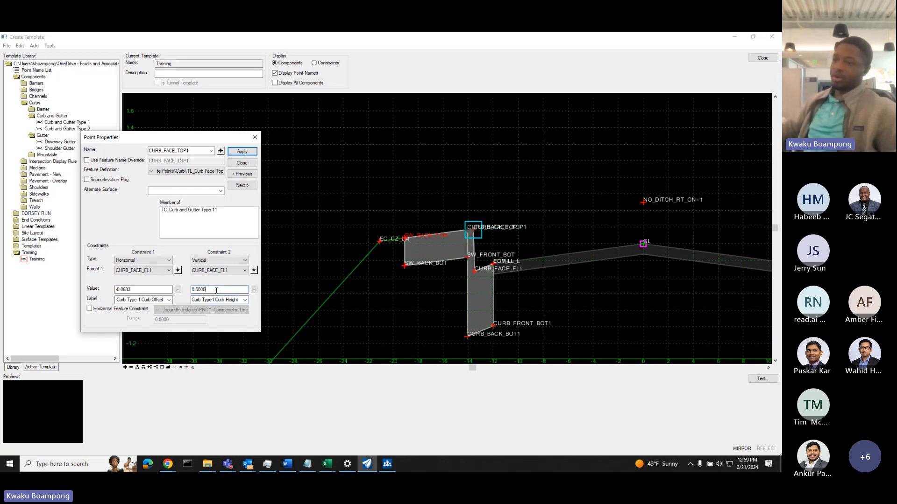
{"action": "left_click", "coordinate": [242, 162]}
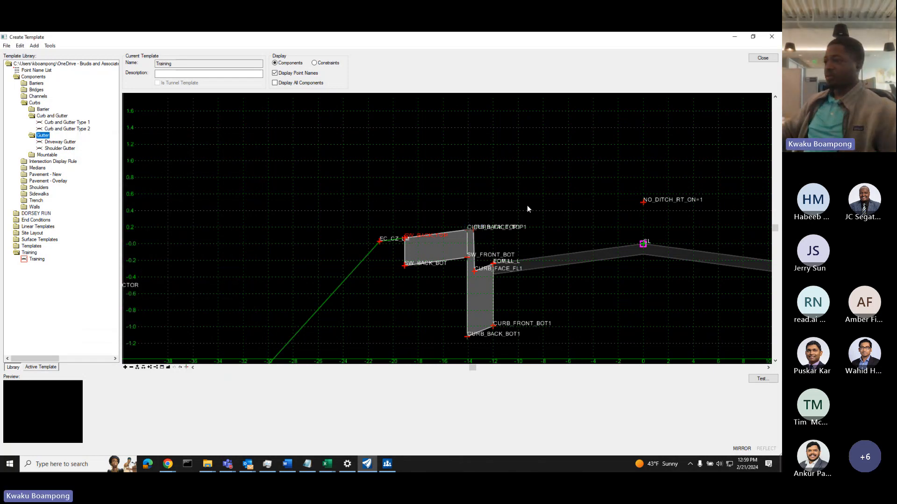
{"action": "right_click", "coordinate": [449, 176]}
{"action": "left_click", "coordinate": [508, 151]}
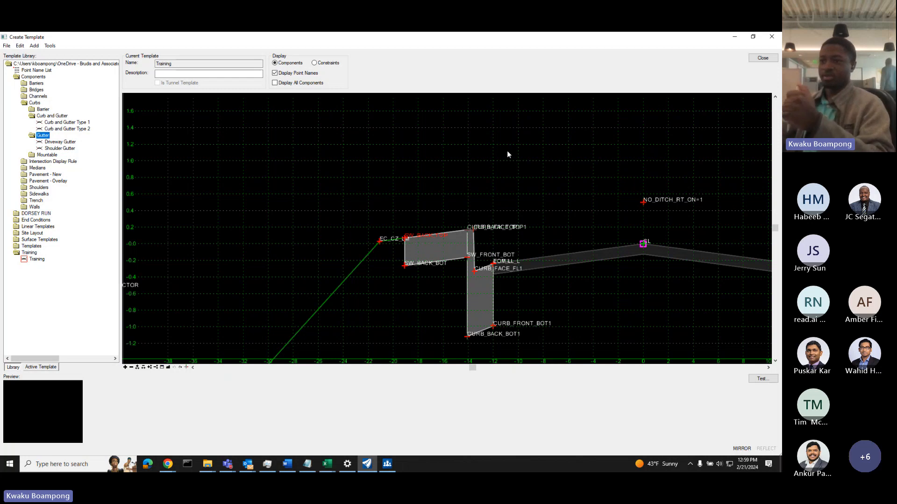
{"action": "middle_click_drag", "start_coordinate": [579, 169], "coordinate": [403, 168]}
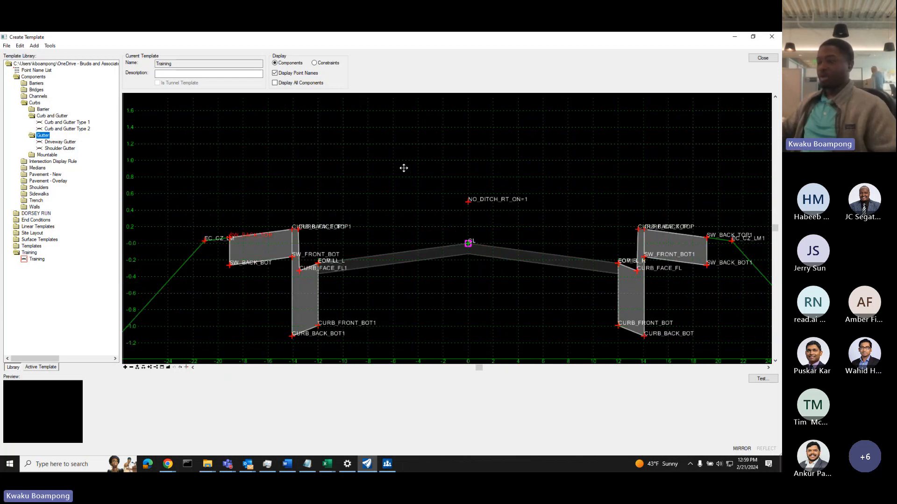
Draw an open, unmirrored constrained component as a single sloping line about 24 units wide above the template.
{"action": "scroll", "coordinate": [564, 219], "scroll_direction": "down", "scroll_amount": 2}
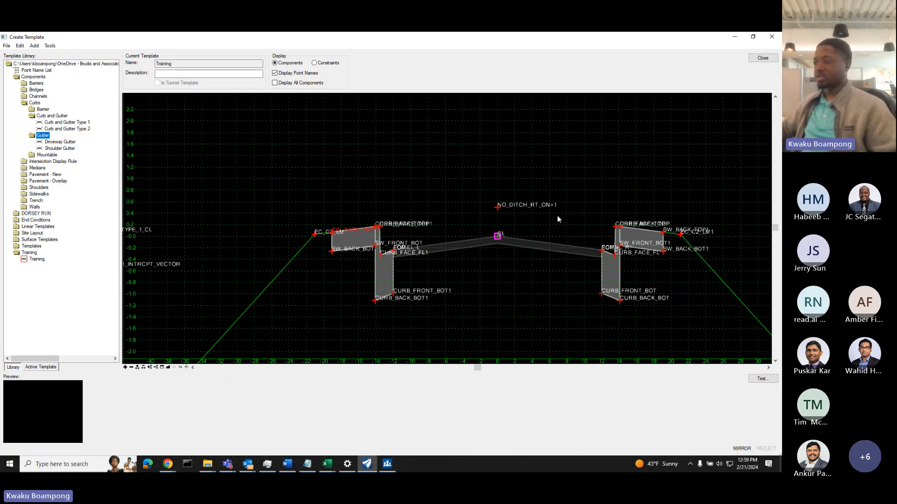
{"action": "scroll", "coordinate": [555, 217], "scroll_direction": "up", "scroll_amount": 1}
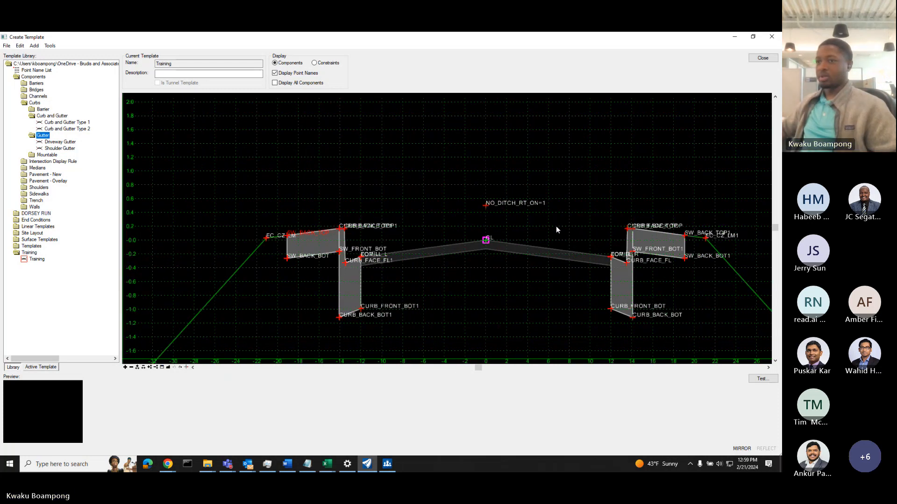
{"action": "right_click", "coordinate": [337, 120]}
{"action": "mouse_move", "coordinate": [378, 124]}
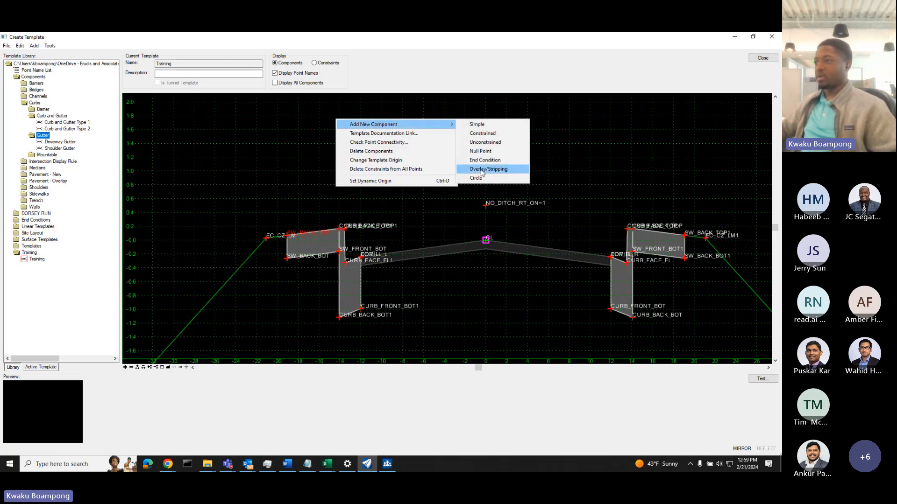
{"action": "left_click", "coordinate": [479, 133]}
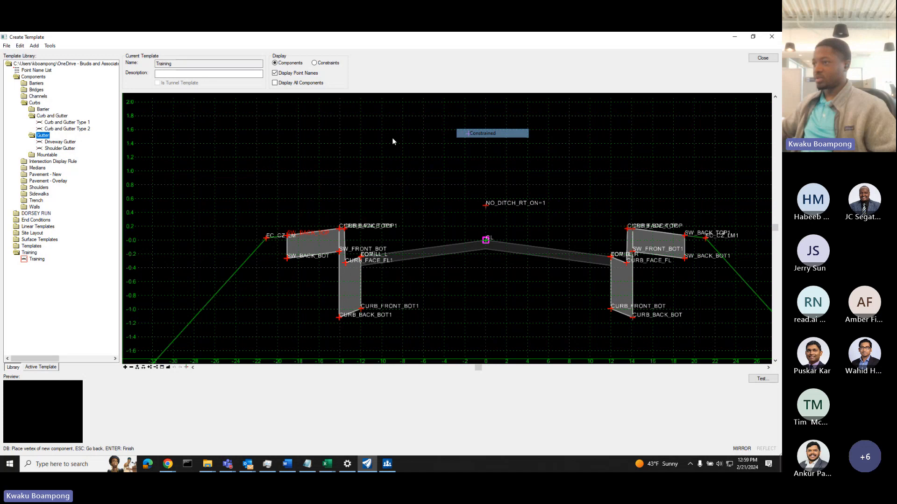
{"action": "left_click", "coordinate": [305, 157]}
{"action": "right_click", "coordinate": [521, 140]}
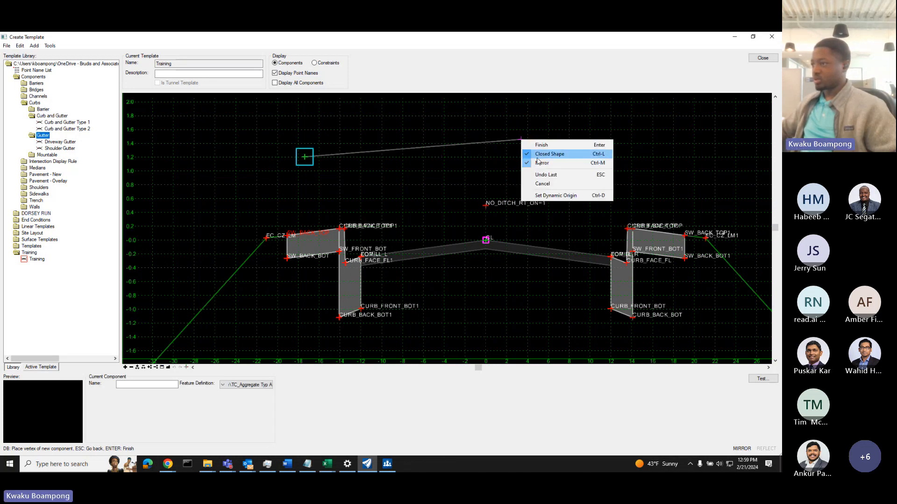
{"action": "left_click", "coordinate": [534, 155]}
{"action": "right_click", "coordinate": [531, 153]}
{"action": "left_click", "coordinate": [547, 178]}
{"action": "left_click", "coordinate": [554, 136]}
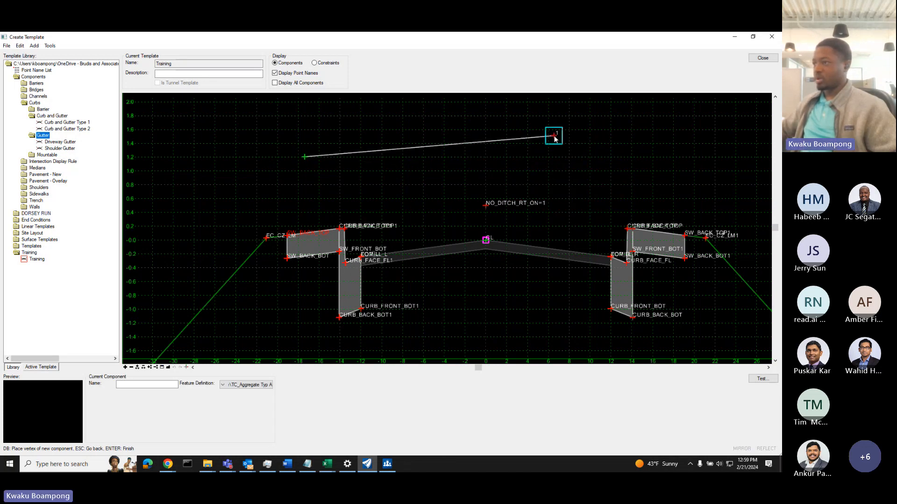
{"action": "right_click", "coordinate": [554, 136]}
{"action": "left_click", "coordinate": [571, 142]}
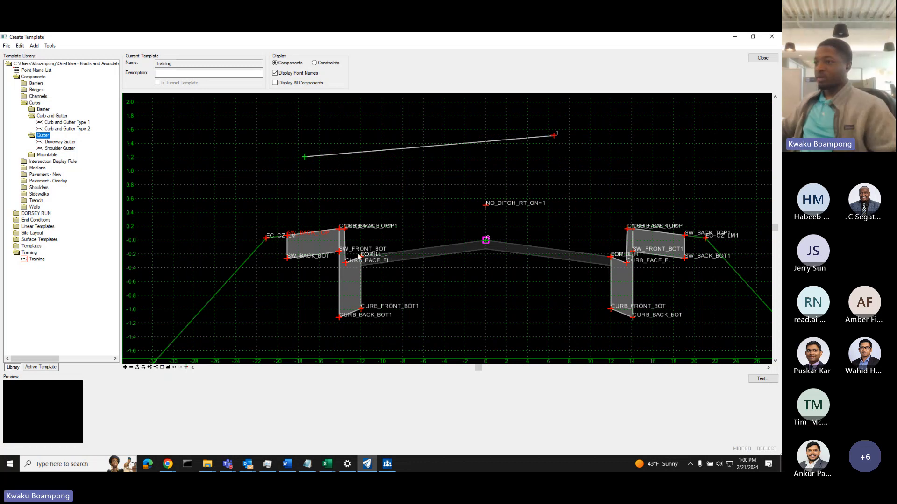
Place the Curb and Gutter Type 1 library component in the template below the sloping line.
{"action": "left_click", "coordinate": [42, 109]}
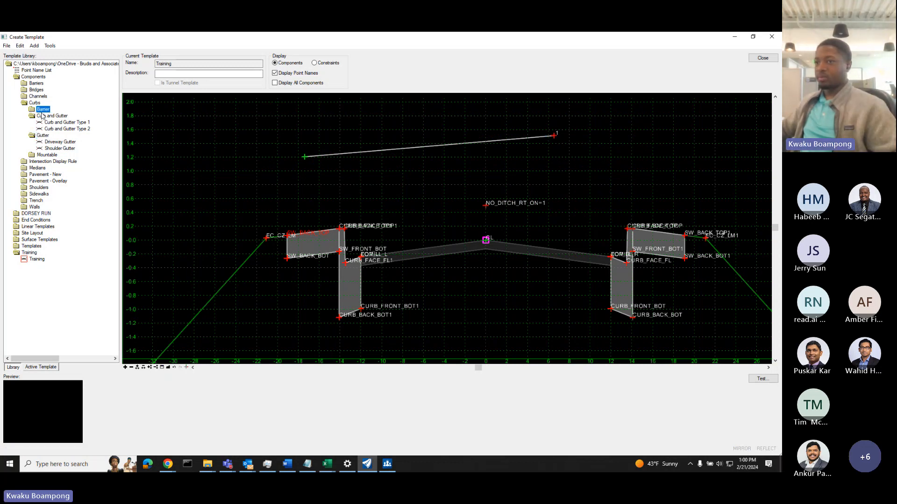
{"action": "left_click", "coordinate": [43, 116]}
{"action": "left_click", "coordinate": [58, 122]}
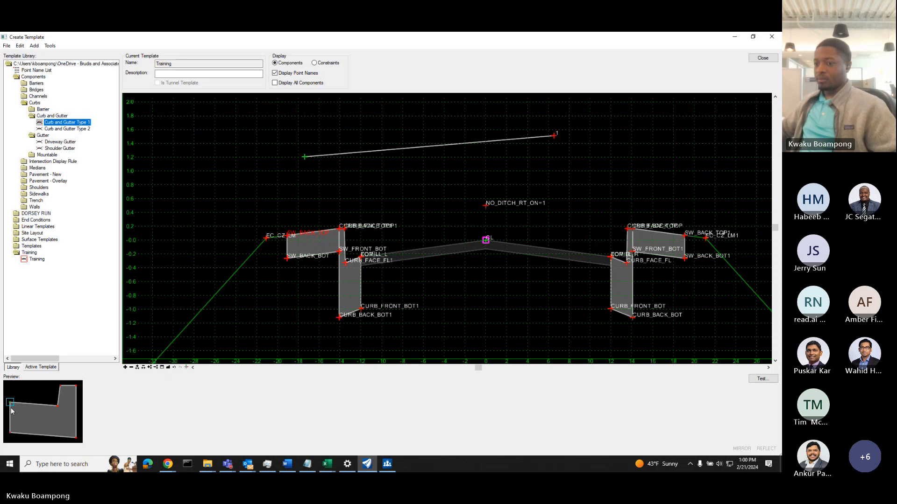
{"action": "left_click_drag", "start_coordinate": [12, 412], "coordinate": [410, 184]}
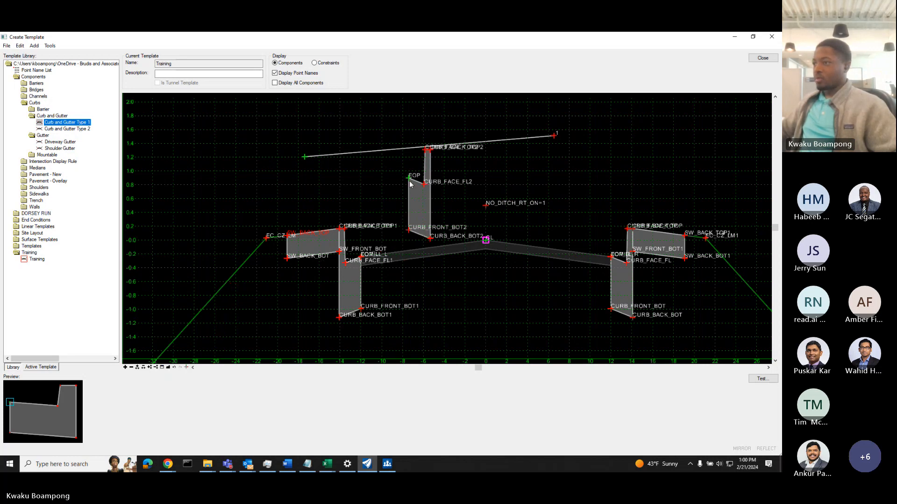
{"action": "double_click", "coordinate": [410, 181]}
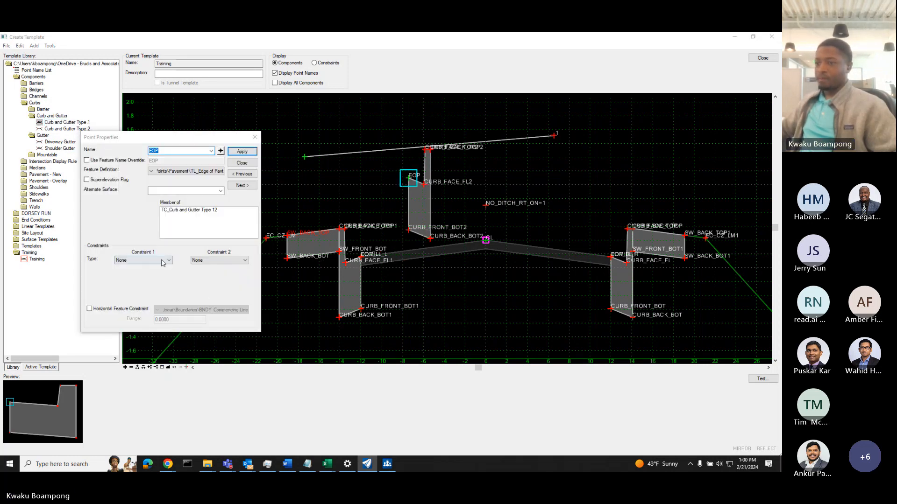
{"action": "left_click", "coordinate": [163, 262]}
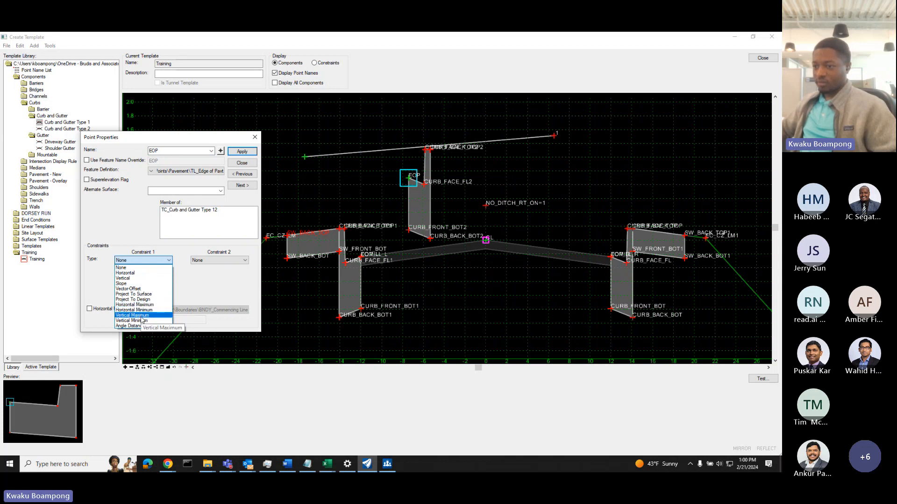
{"action": "left_click", "coordinate": [129, 289]}
{"action": "left_click", "coordinate": [138, 270]}
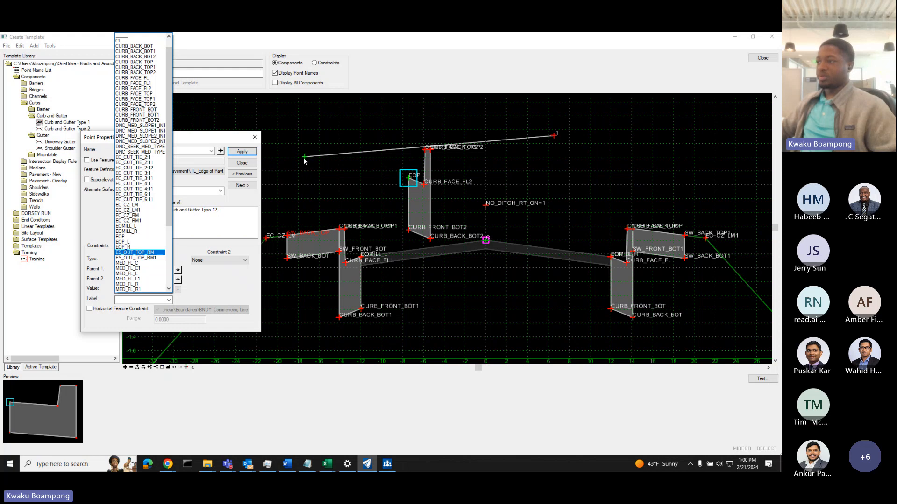
{"action": "left_click", "coordinate": [244, 162]}
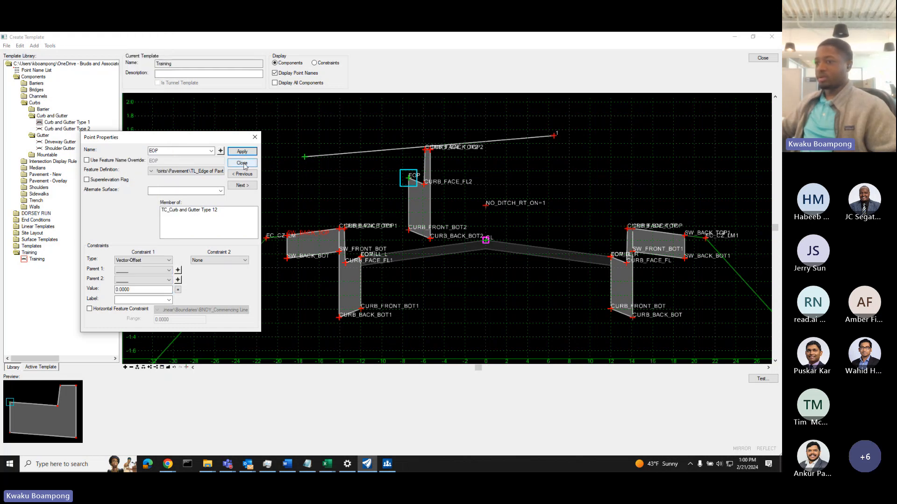
Name the sloping line's left end point 1 and its right end point 2, applying both names.
{"action": "left_click", "coordinate": [305, 157]}
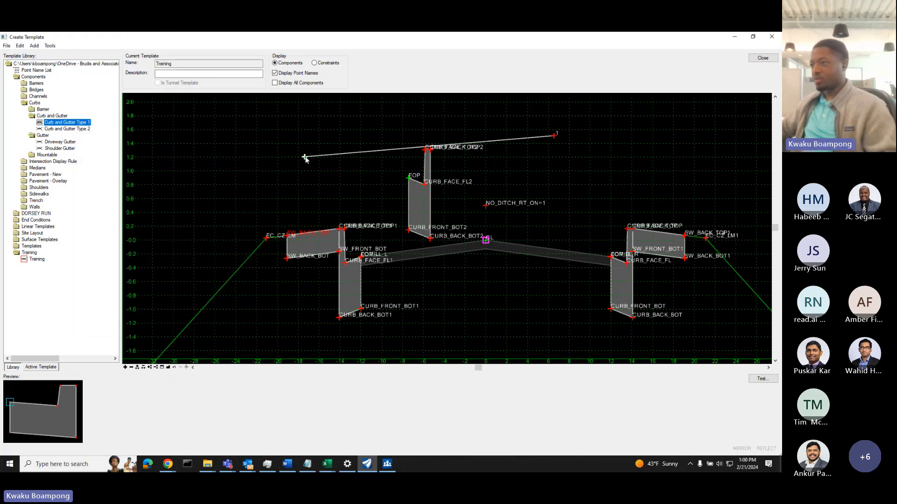
{"action": "type", "text": "1"}
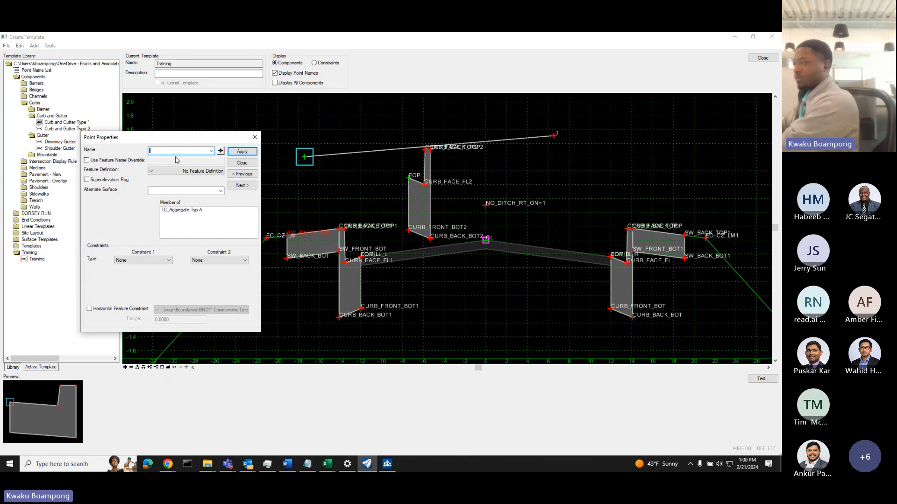
{"action": "left_click", "coordinate": [240, 152]}
{"action": "left_click", "coordinate": [242, 162]}
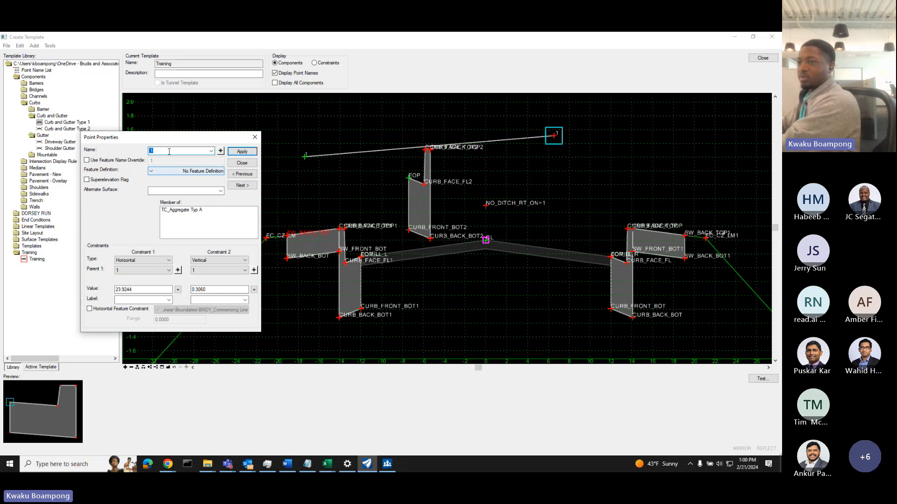
{"action": "type", "text": "2"}
{"action": "left_click", "coordinate": [247, 163]}
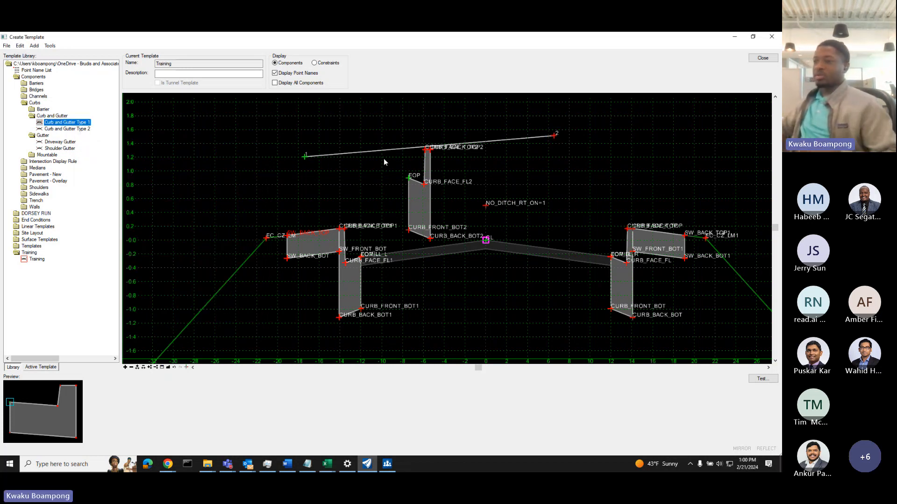
Examine the constraints of the placed curb's EOP point and of CURB_FACE_TOP2, including its curb offset and height labels.
{"action": "mouse_move", "coordinate": [307, 161]}
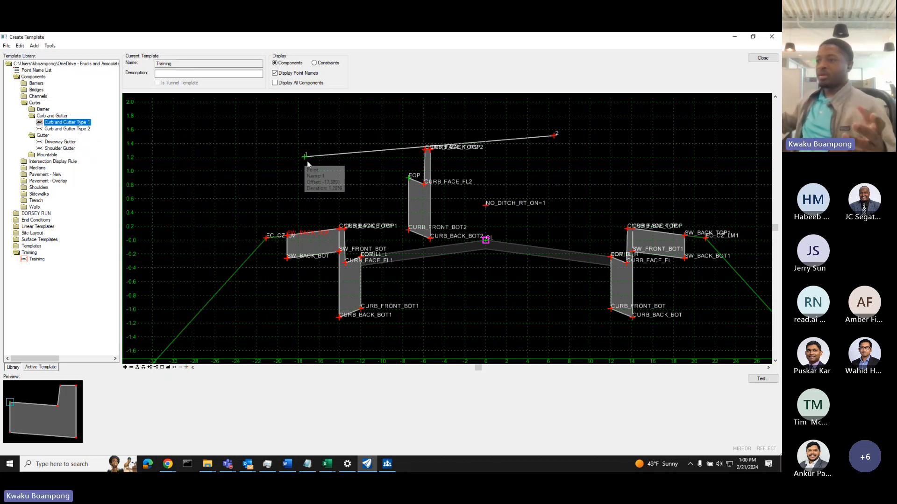
{"action": "double_click", "coordinate": [409, 178]}
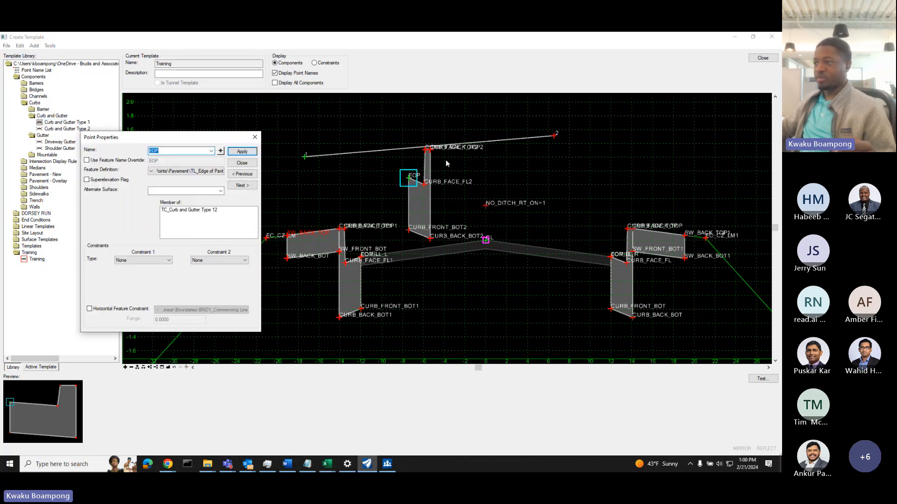
{"action": "key", "text": "Escape"}
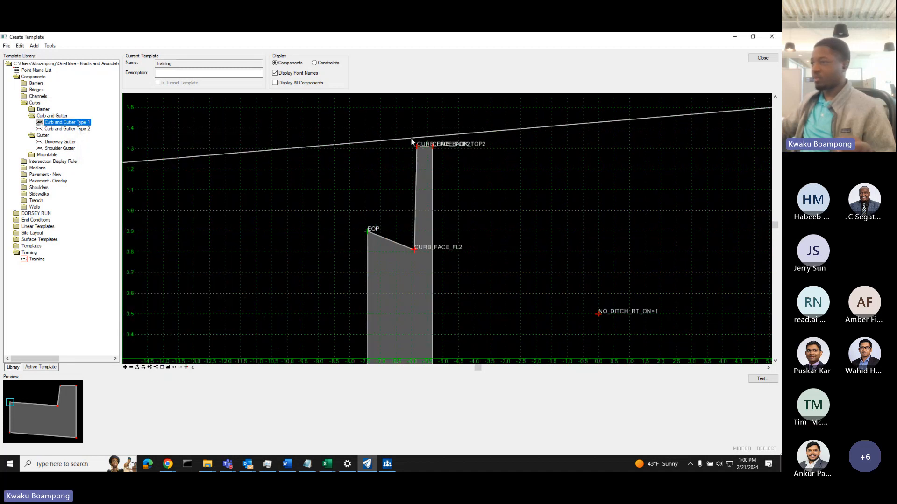
{"action": "double_click", "coordinate": [414, 150]}
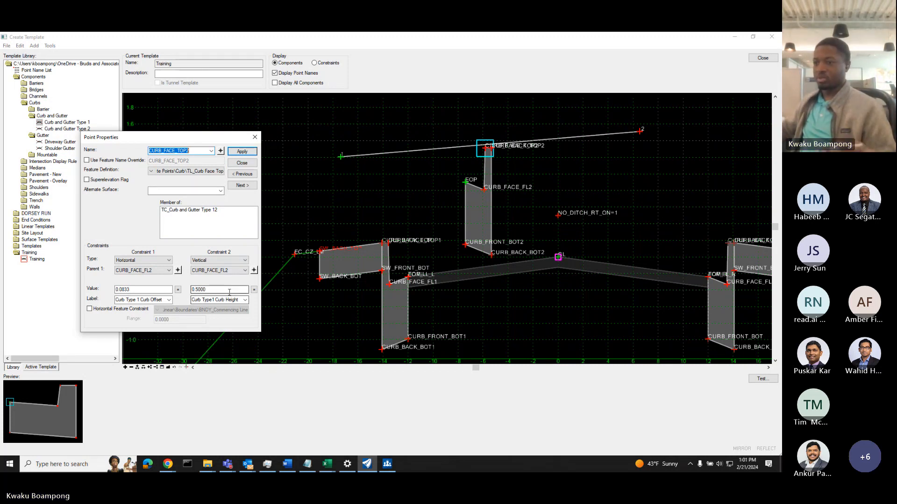
{"action": "left_click", "coordinate": [241, 163]}
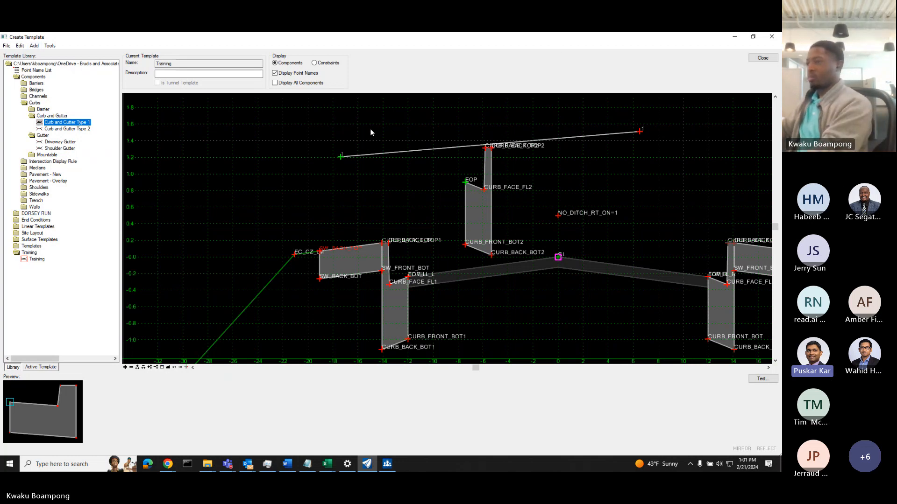
Undo the sloping line, its point names and the extra curb component.
{"action": "key", "text": "ctrl+z"}
{"action": "scroll", "coordinate": [427, 163], "scroll_direction": "down", "scroll_amount": 2}
{"action": "middle_click_drag", "start_coordinate": [579, 208], "coordinate": [447, 160]}
{"action": "scroll", "coordinate": [447, 160], "scroll_direction": "down", "scroll_amount": 1}
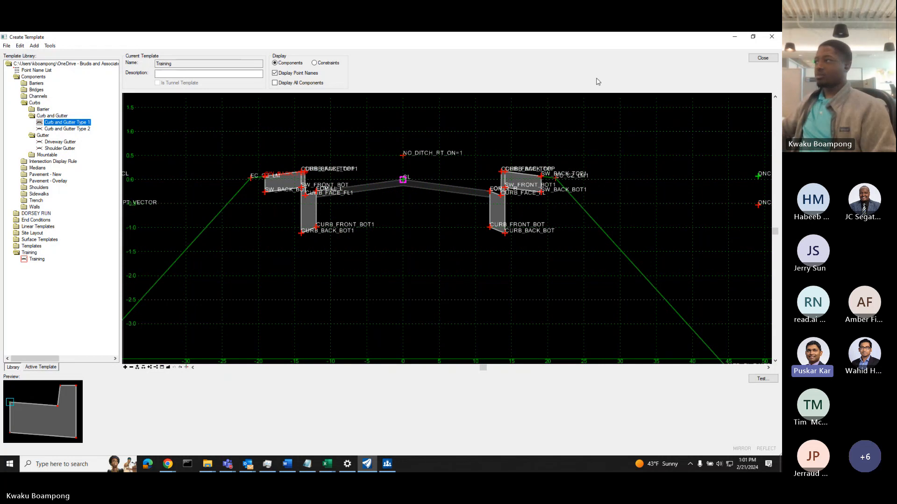
Save the template library KBJ_Training.itl and close the Create Template window.
{"action": "left_click", "coordinate": [20, 45]}
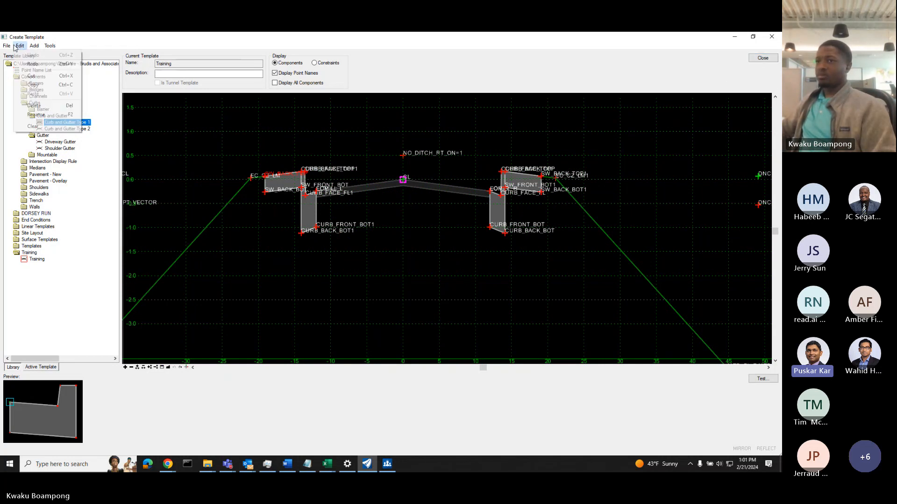
{"action": "left_click", "coordinate": [84, 72]}
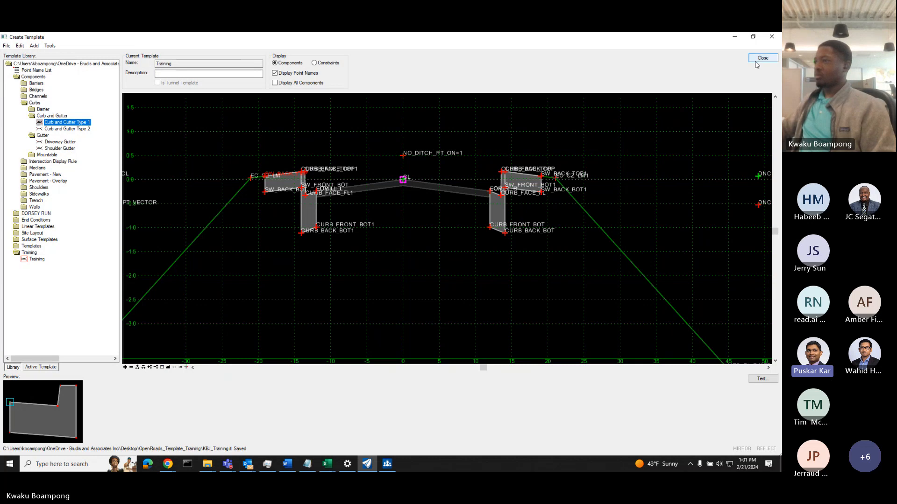
{"action": "left_click", "coordinate": [762, 59]}
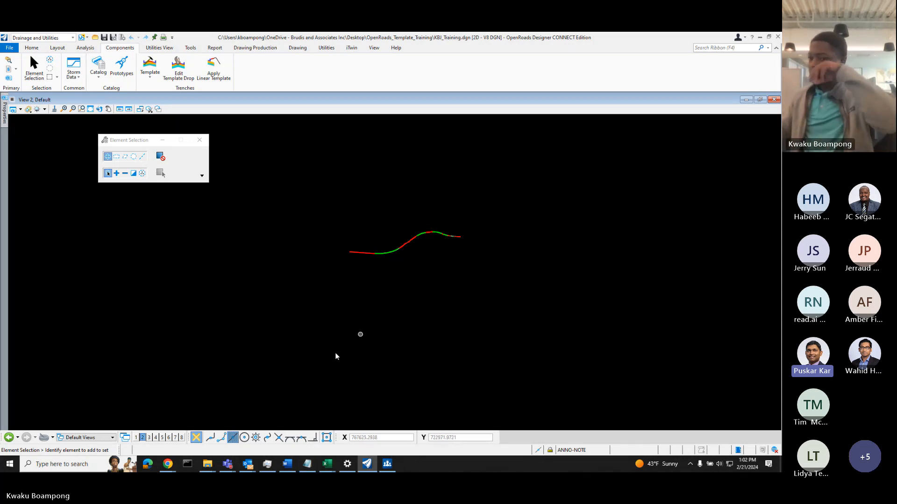
Search Windows for "BENT" and launch the CONNECTION Client.
{"action": "left_click", "coordinate": [64, 463]}
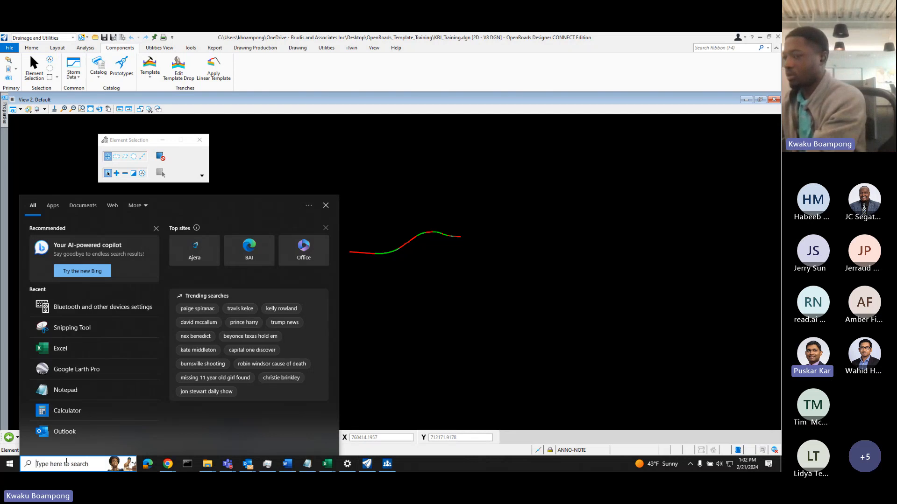
{"action": "type", "text": "BENT"}
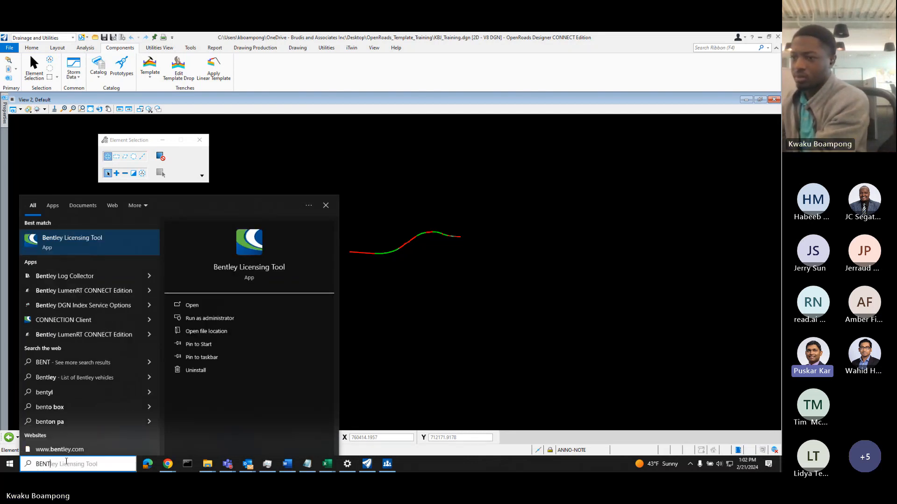
{"action": "left_click", "coordinate": [113, 321]}
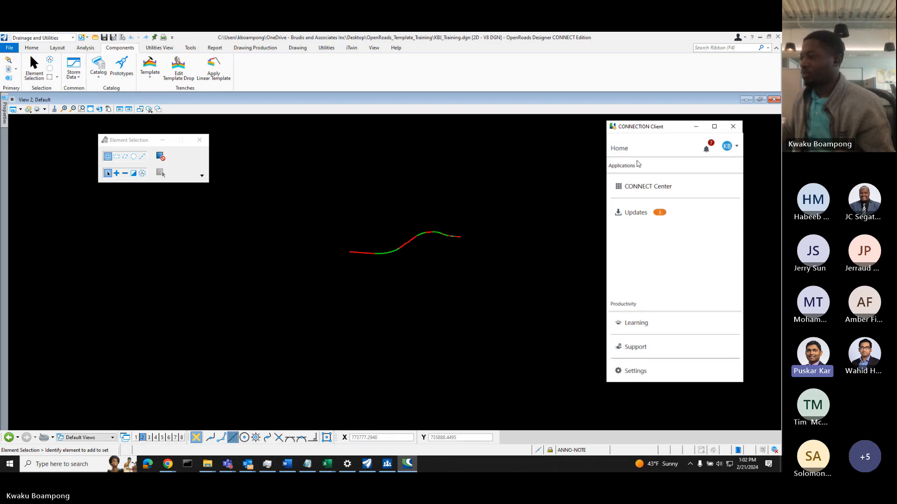
Check the CONNECTION Client's support options, return to its home page and look at the account options.
{"action": "left_click", "coordinate": [668, 348]}
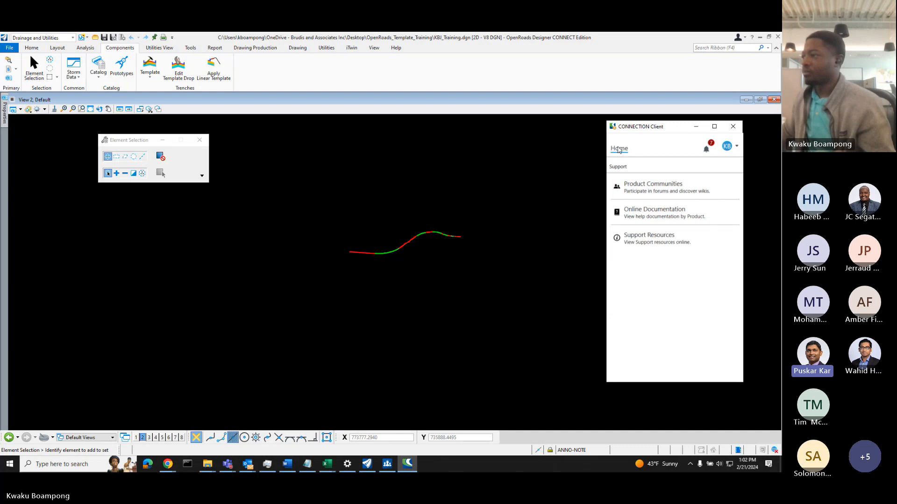
{"action": "left_click", "coordinate": [618, 149]}
{"action": "left_click", "coordinate": [736, 150]}
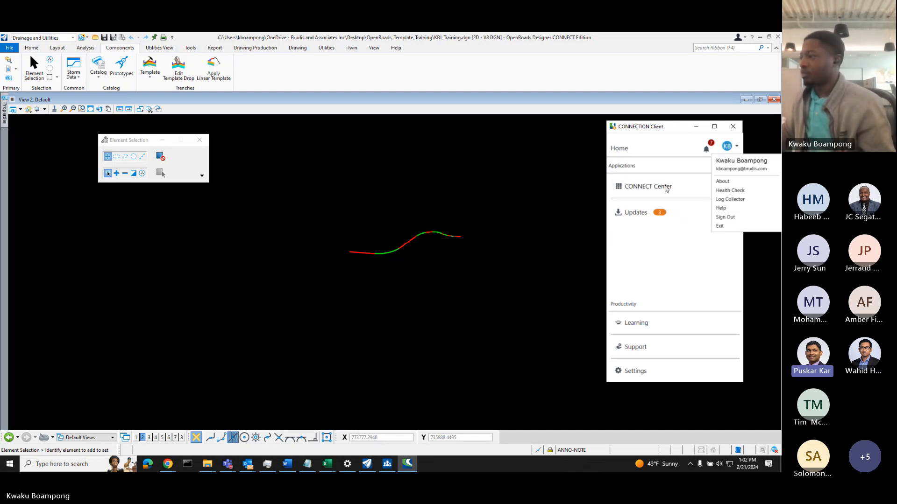
Open CONNECT Center, sign in with the account e-mail and password, and move the browser window clear of the CONNECTION Client.
{"action": "left_click", "coordinate": [668, 188]}
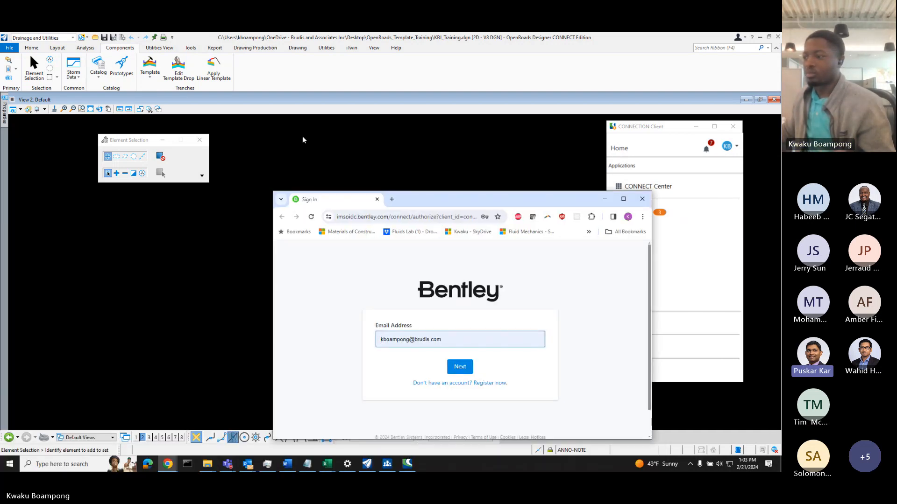
{"action": "left_click", "coordinate": [460, 366]}
{"action": "key", "text": "ctrl+v"}
{"action": "key", "text": "Return"}
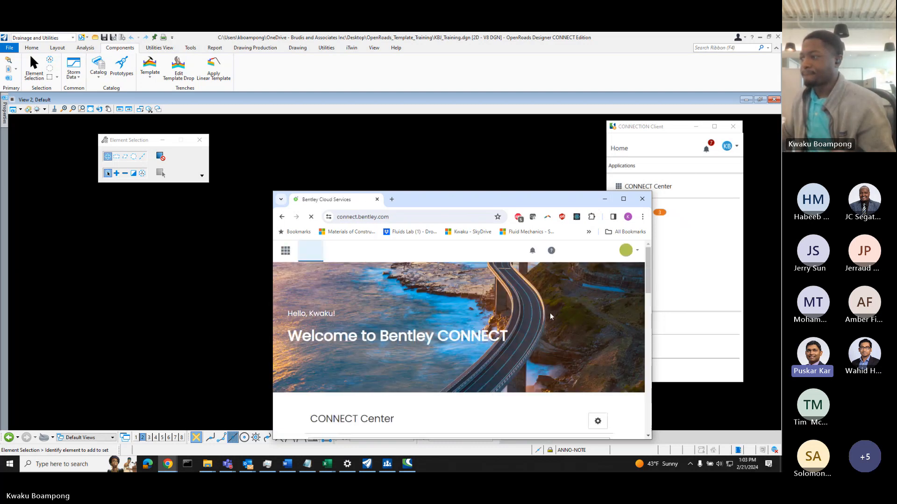
{"action": "left_click_drag", "start_coordinate": [564, 196], "coordinate": [418, 69]}
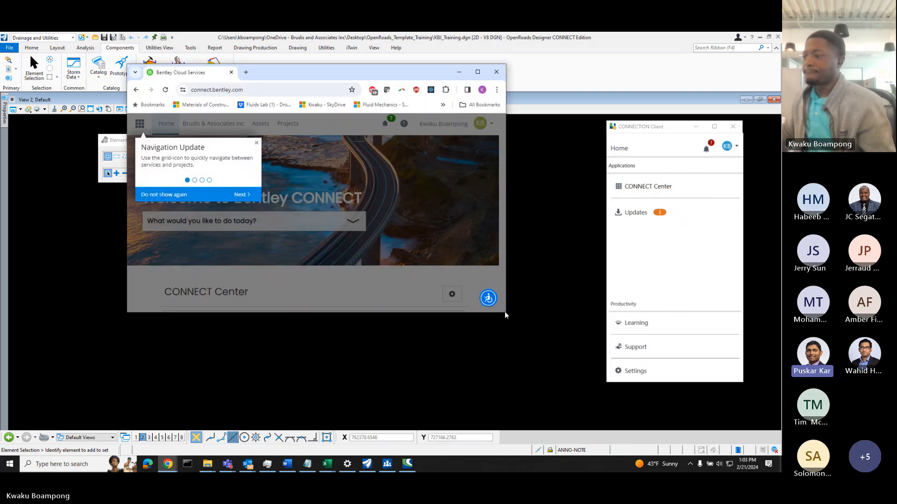
Enlarge the browser window, dismiss the Navigation Update tip and maximize the window.
{"action": "left_click_drag", "start_coordinate": [505, 316], "coordinate": [724, 425]}
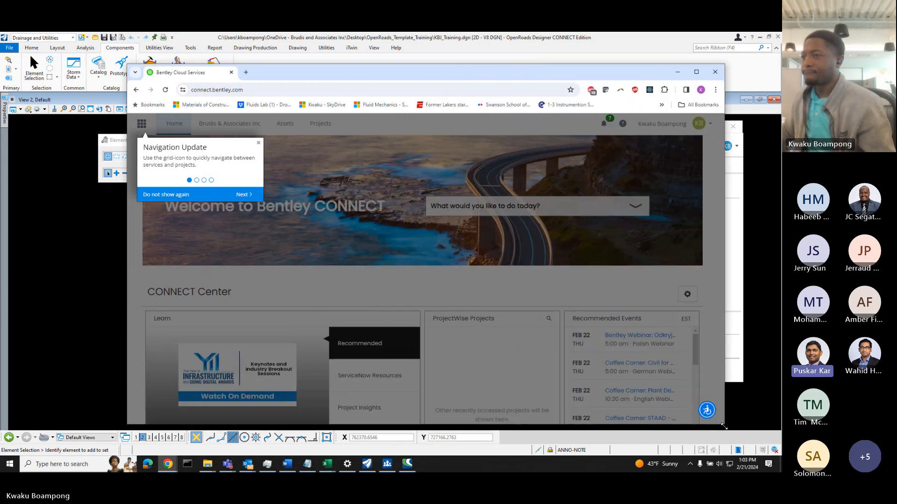
{"action": "left_click", "coordinate": [258, 142]}
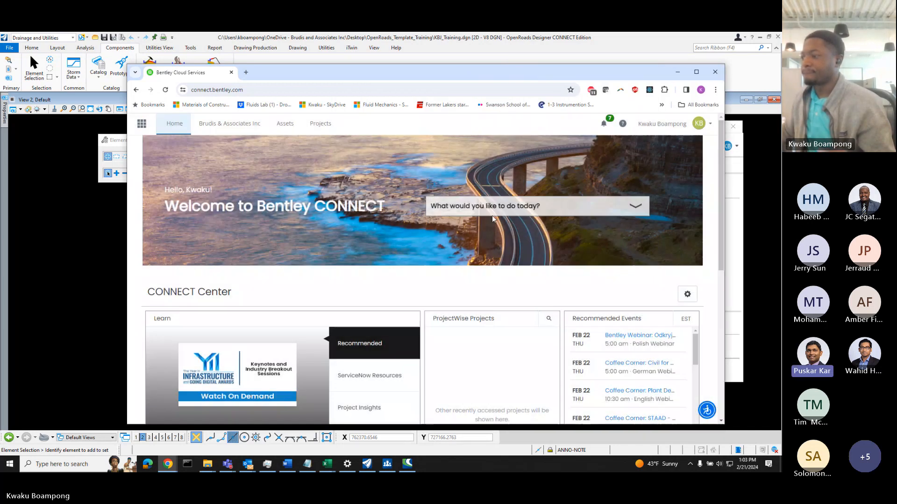
{"action": "scroll", "coordinate": [580, 219], "scroll_direction": "down", "scroll_amount": 1}
{"action": "scroll", "coordinate": [514, 210], "scroll_direction": "down", "scroll_amount": 2}
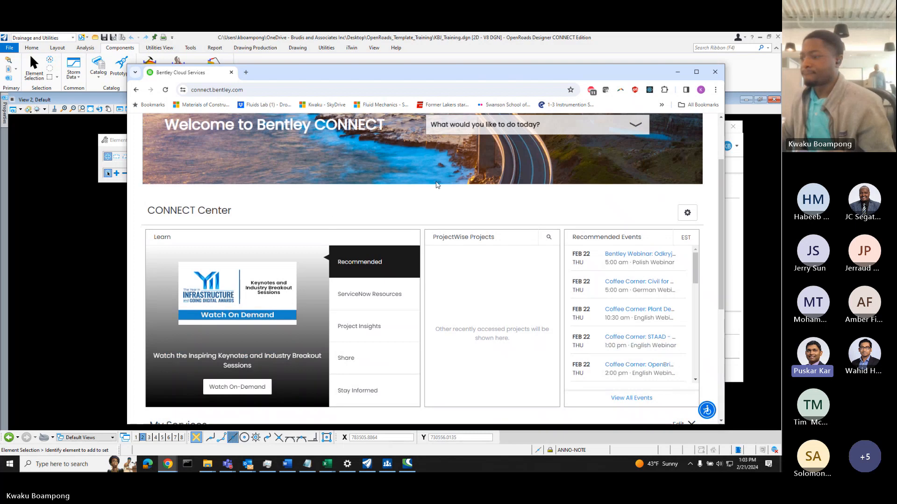
{"action": "double_click", "coordinate": [413, 72]}
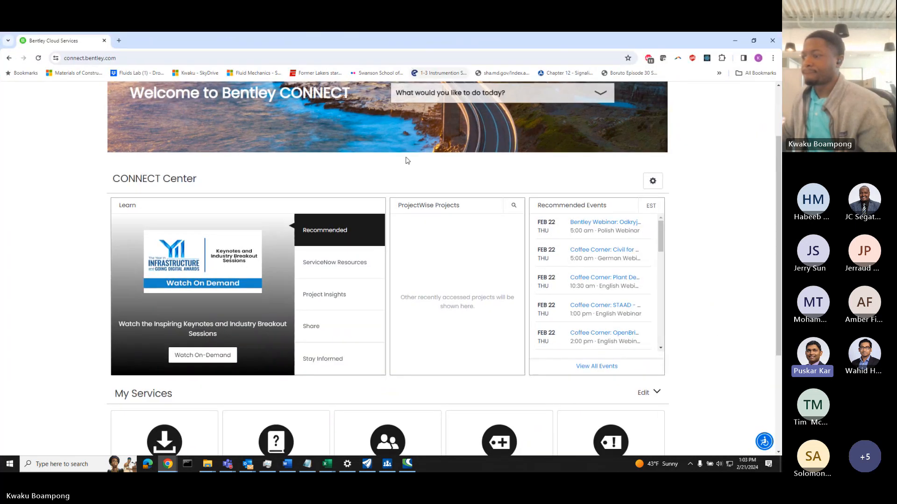
Find the My Services section of CONNECT Center and open the Learn service.
{"action": "scroll", "coordinate": [408, 206], "scroll_direction": "up", "scroll_amount": 1}
{"action": "scroll", "coordinate": [407, 202], "scroll_direction": "up", "scroll_amount": 1}
{"action": "scroll", "coordinate": [408, 201], "scroll_direction": "down", "scroll_amount": 6}
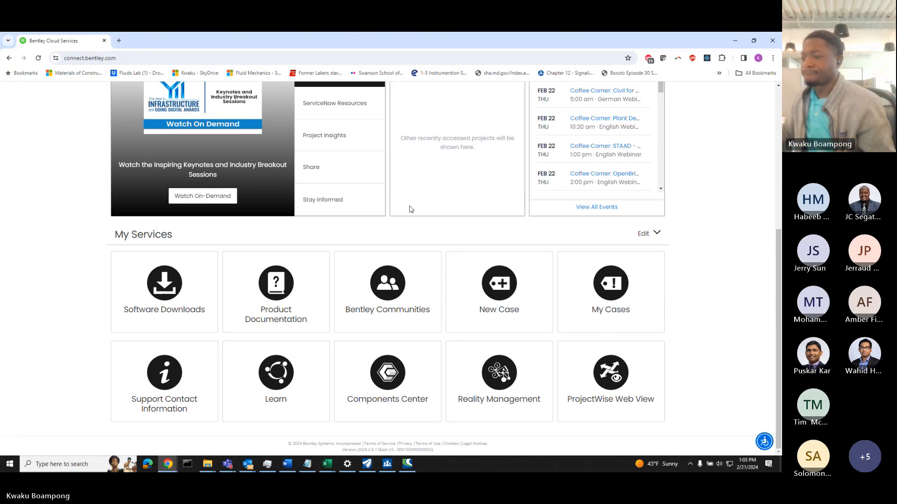
{"action": "left_click", "coordinate": [319, 349]}
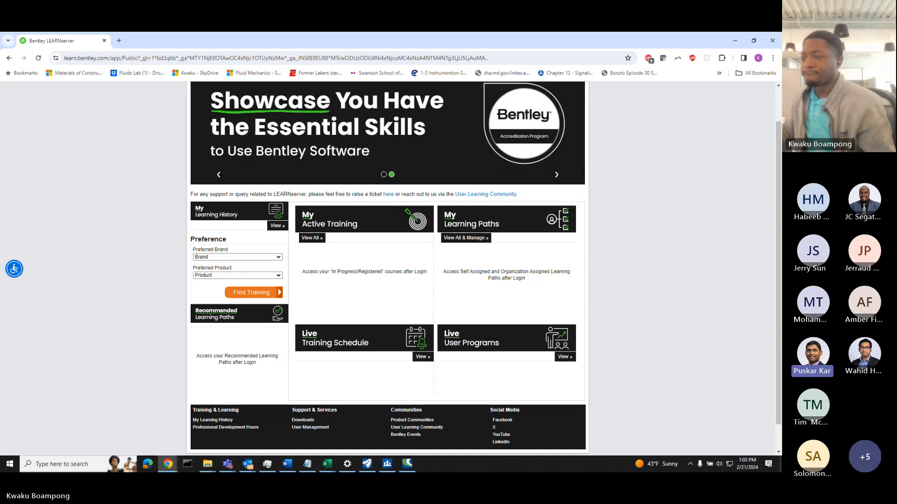
Set the preferred brand on Bentley LEARNserver to OpenRoads.
{"action": "left_click", "coordinate": [276, 258]}
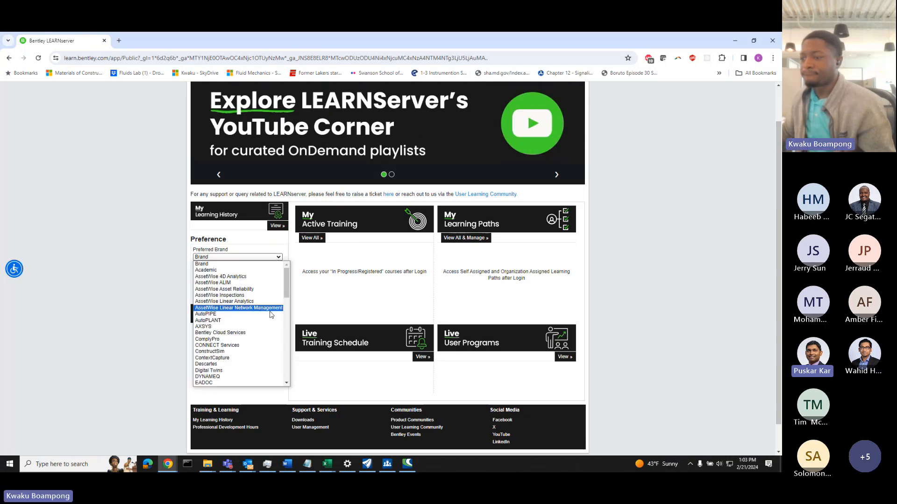
{"action": "scroll", "coordinate": [269, 325], "scroll_direction": "down", "scroll_amount": 5}
{"action": "scroll", "coordinate": [269, 326], "scroll_direction": "up", "scroll_amount": 4}
{"action": "scroll", "coordinate": [267, 324], "scroll_direction": "up", "scroll_amount": 4}
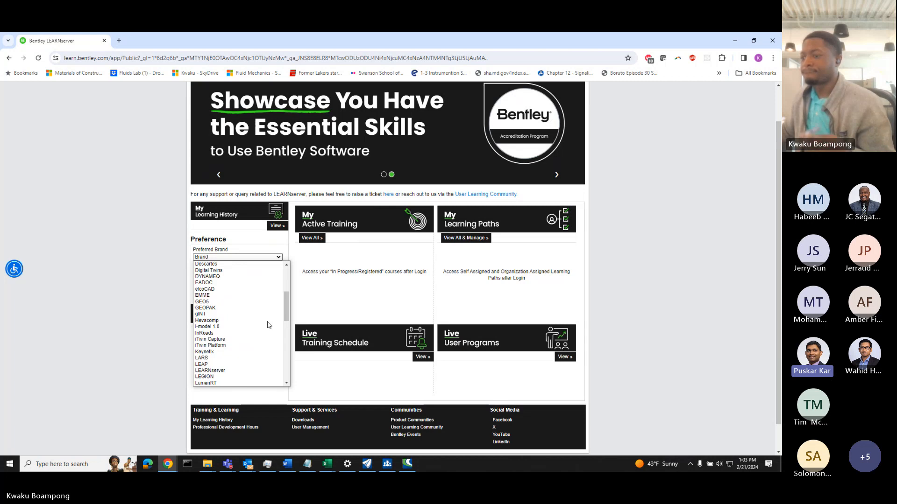
{"action": "scroll", "coordinate": [265, 323], "scroll_direction": "up", "scroll_amount": 4}
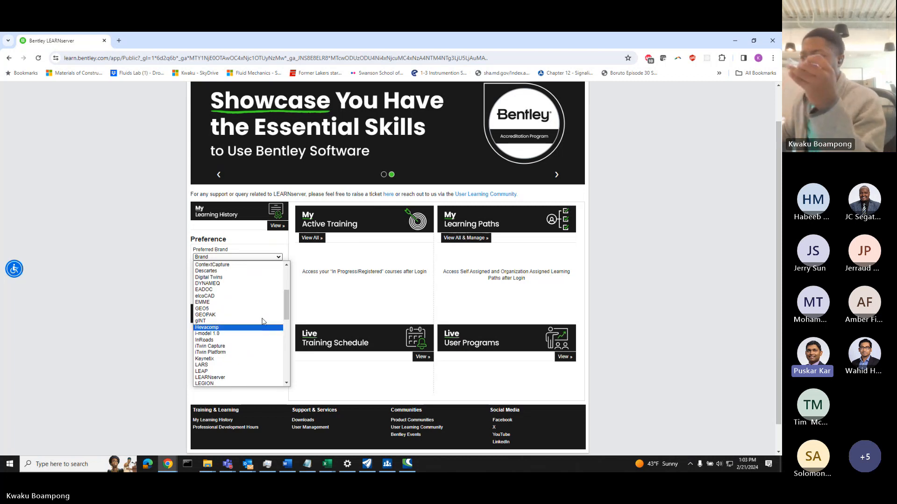
{"action": "scroll", "coordinate": [262, 322], "scroll_direction": "down", "scroll_amount": 12}
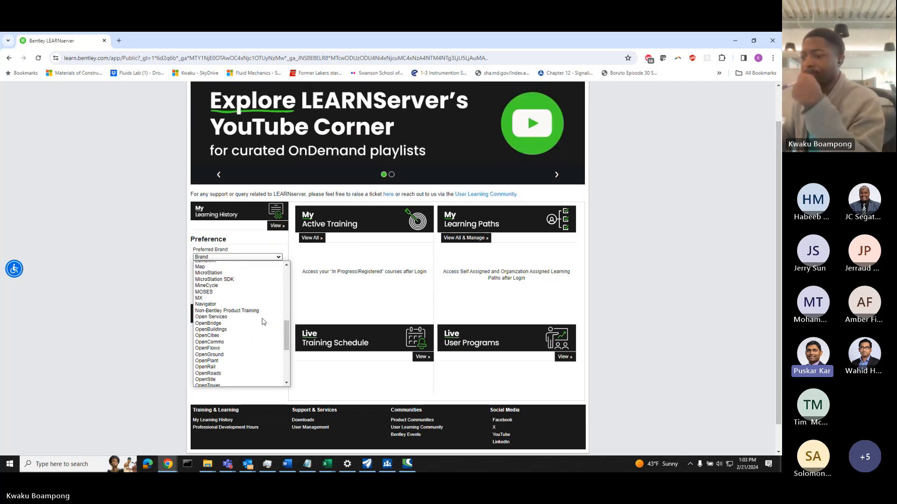
{"action": "left_click", "coordinate": [240, 333]}
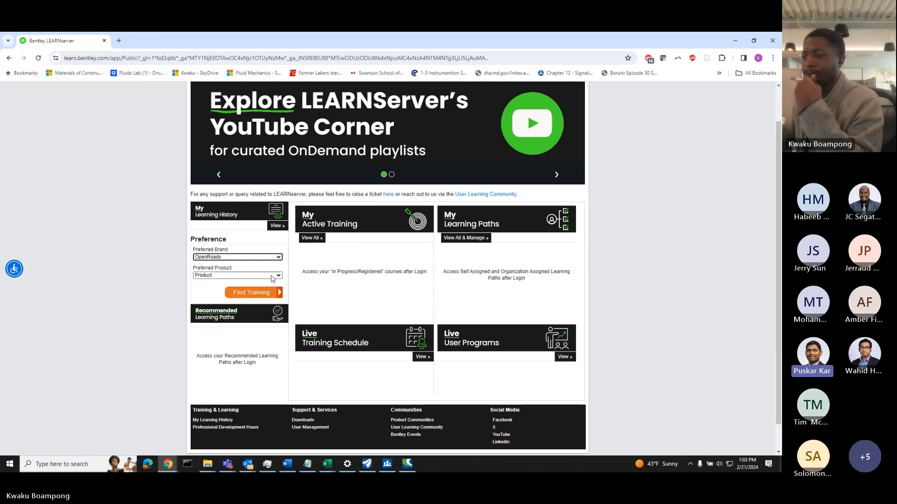
Set the preferred product to OpenRoads Designer and find its training courses.
{"action": "left_click", "coordinate": [237, 275]}
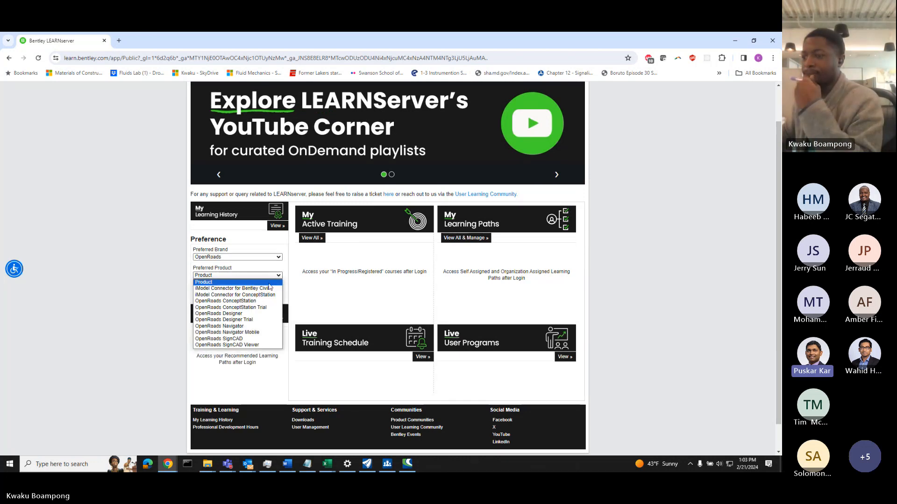
{"action": "left_click", "coordinate": [260, 316]}
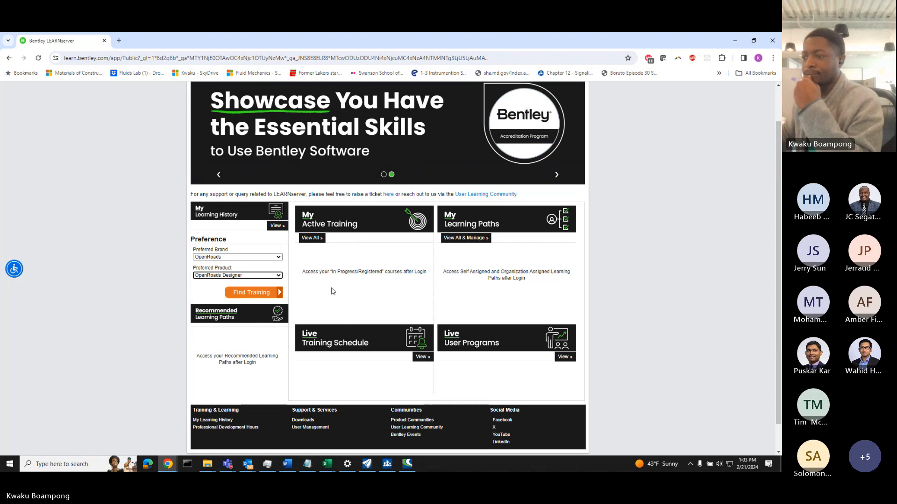
{"action": "left_click", "coordinate": [265, 293]}
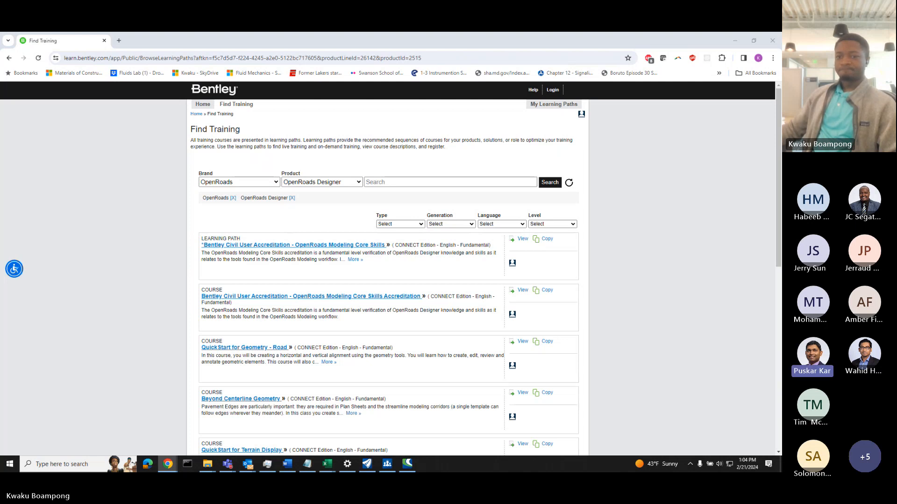
Return to the CONNECT Center home page and look over the My Services section.
{"action": "left_click", "coordinate": [9, 58]}
{"action": "left_click", "coordinate": [9, 58]}
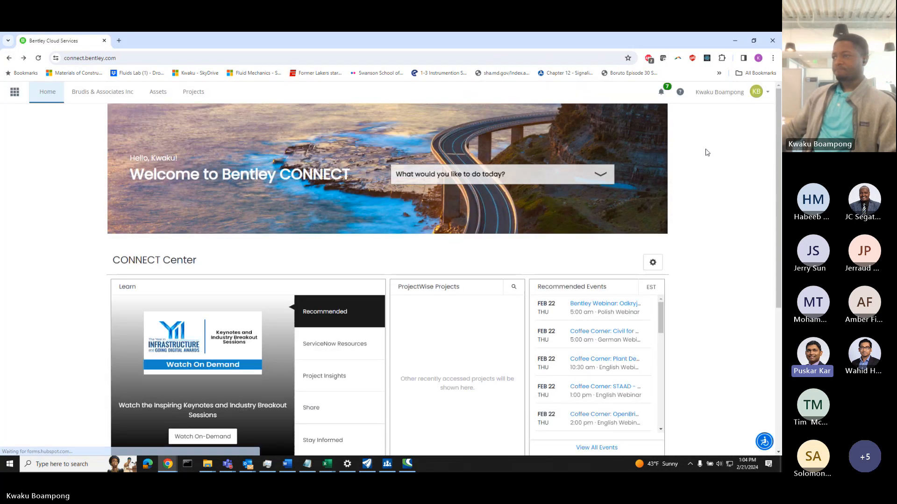
{"action": "left_click", "coordinate": [764, 102]}
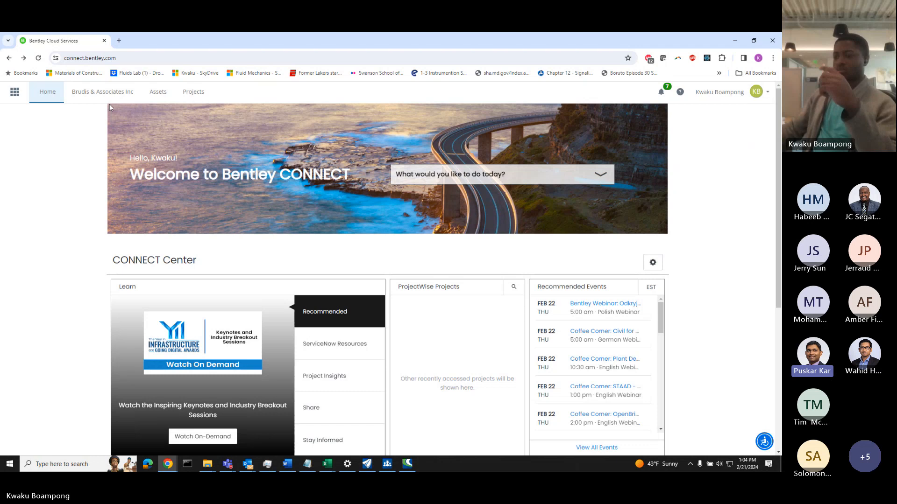
{"action": "scroll", "coordinate": [141, 140], "scroll_direction": "down", "scroll_amount": 3}
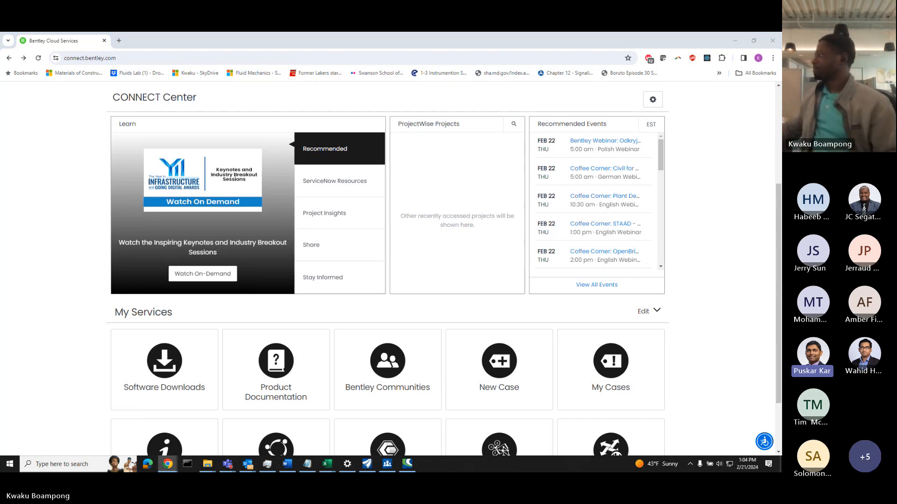
View the Bentley Communities forums page, try its sign-in, and go back to CONNECT Center.
{"action": "left_click_drag", "start_coordinate": [781, 126], "coordinate": [640, 128]}
{"action": "double_click", "coordinate": [603, 122]}
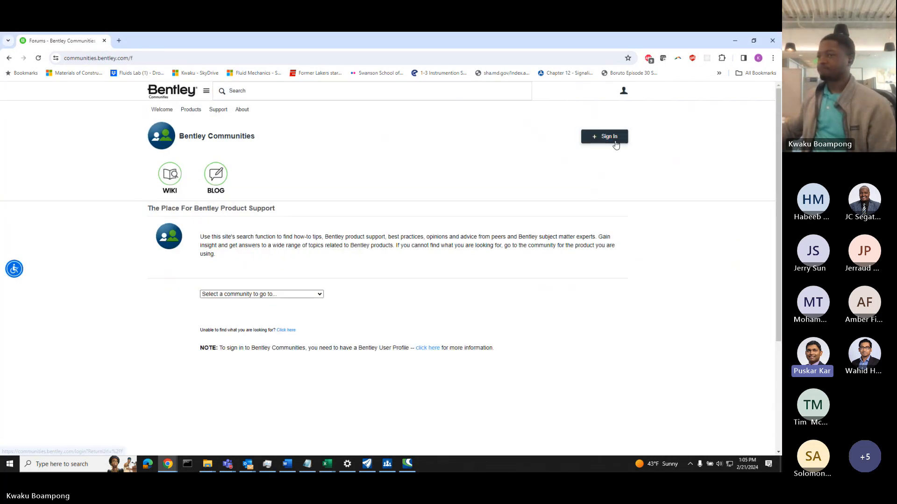
{"action": "left_click", "coordinate": [616, 140]}
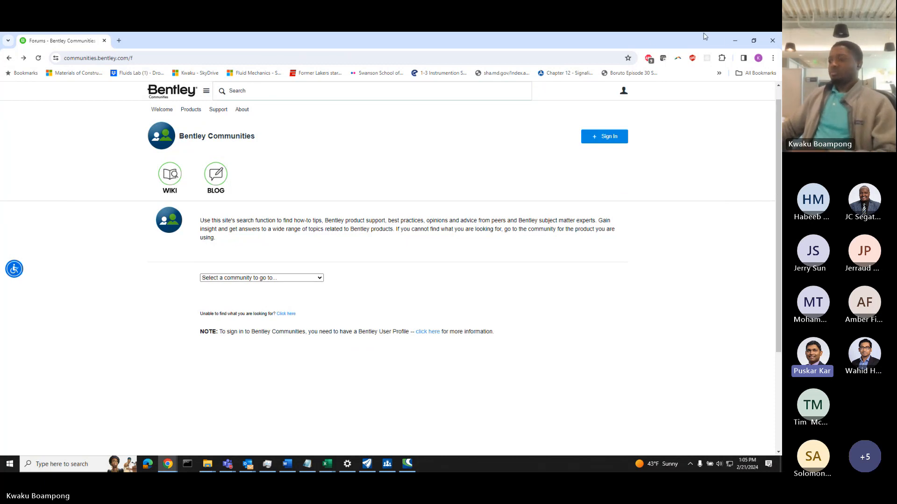
{"action": "left_click", "coordinate": [731, 41]}
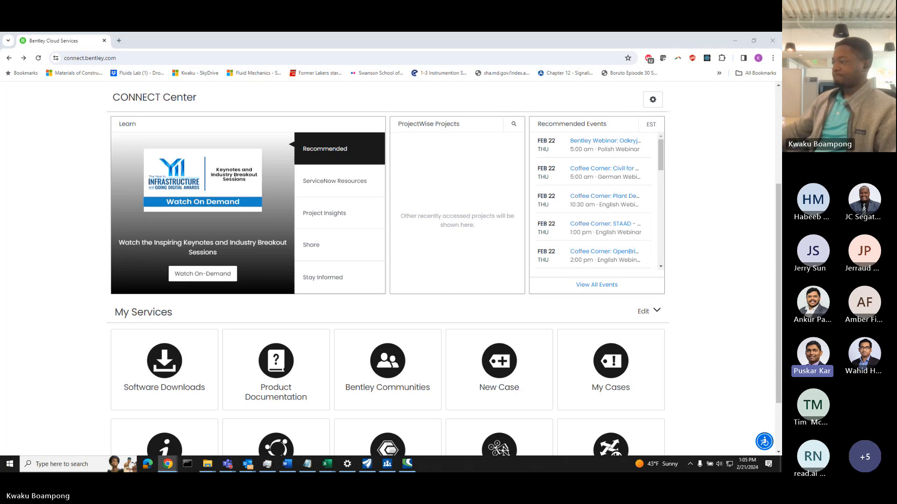
In File Explorer, search the projects (P:) drive for "TRAINING" and open the Training folder.
{"action": "left_click", "coordinate": [207, 464]}
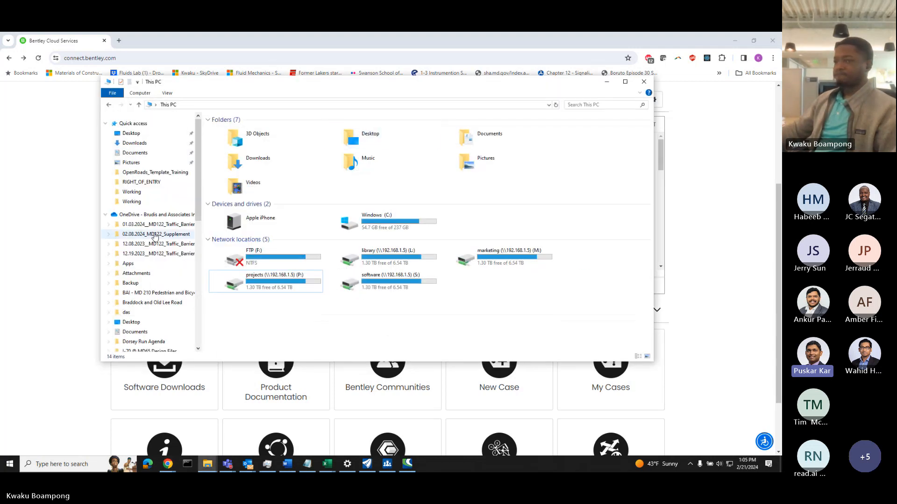
{"action": "scroll", "coordinate": [138, 287], "scroll_direction": "down", "scroll_amount": 5}
{"action": "scroll", "coordinate": [139, 286], "scroll_direction": "down", "scroll_amount": 6}
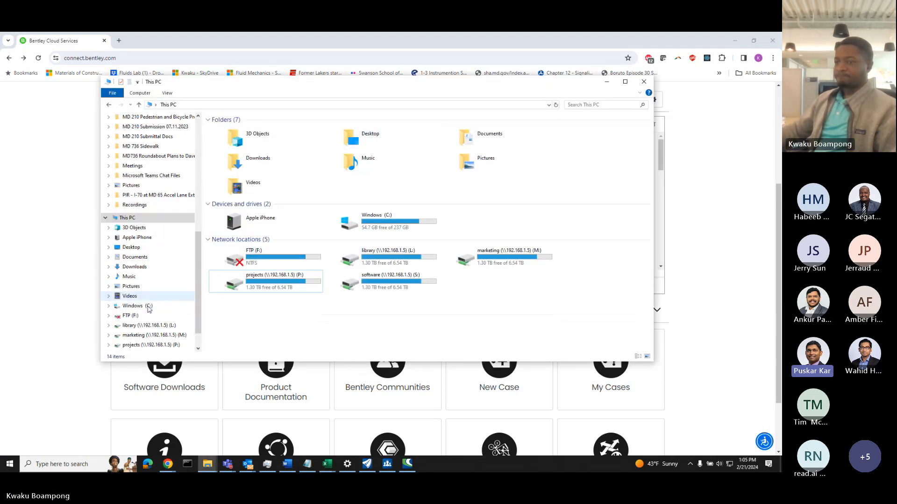
{"action": "left_click", "coordinate": [161, 316]}
{"action": "scroll", "coordinate": [357, 200], "scroll_direction": "down", "scroll_amount": 10}
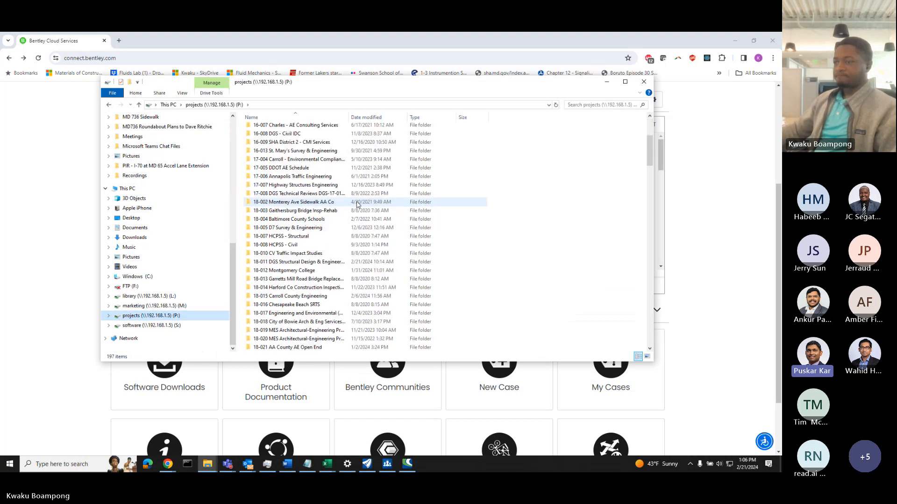
{"action": "left_click", "coordinate": [610, 103]}
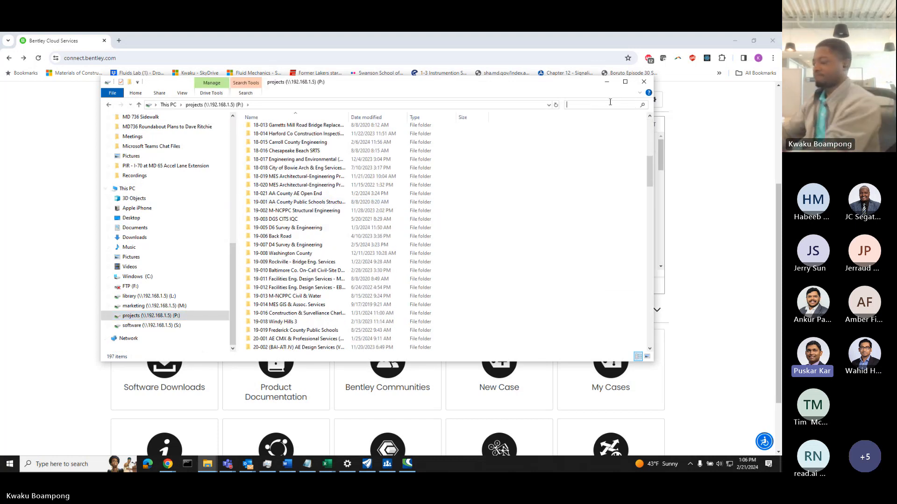
{"action": "type", "text": "TRAINING"}
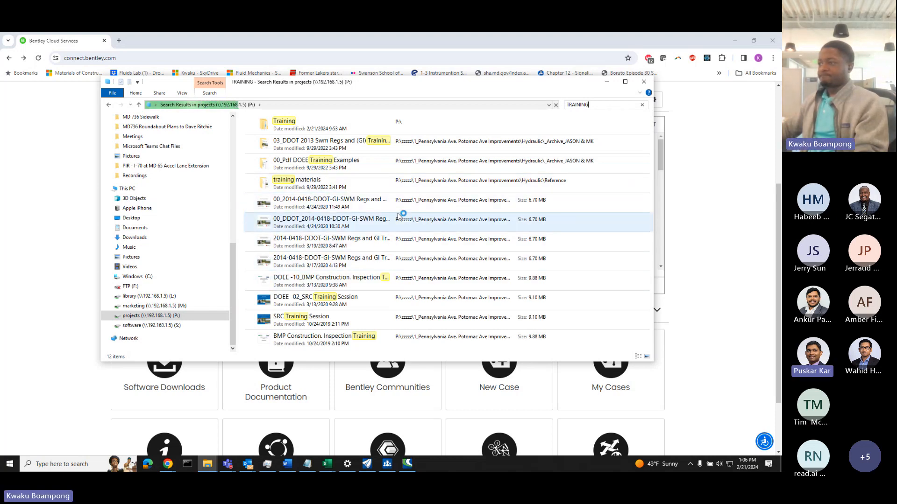
{"action": "double_click", "coordinate": [313, 122]}
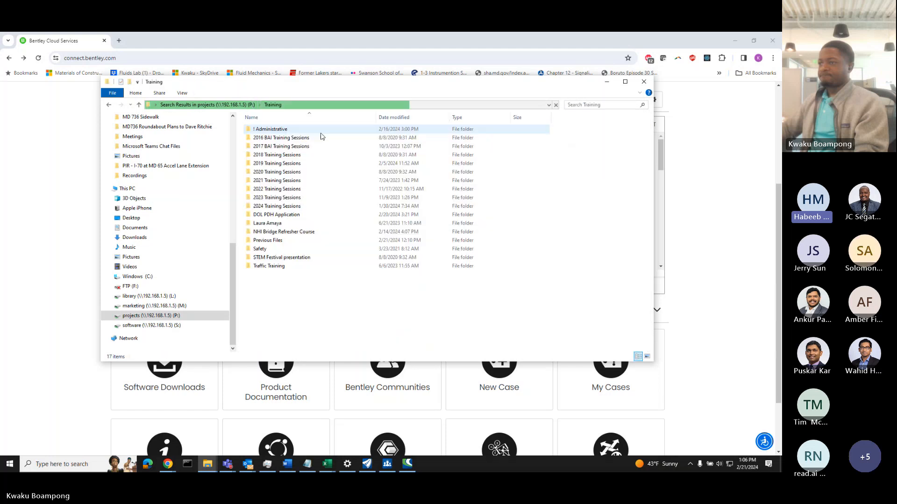
Check the 2023 Training Sessions folder, go back, and open Power InRoads Training within 2022 Training Sessions.
{"action": "left_click", "coordinate": [288, 200]}
{"action": "double_click", "coordinate": [288, 201]}
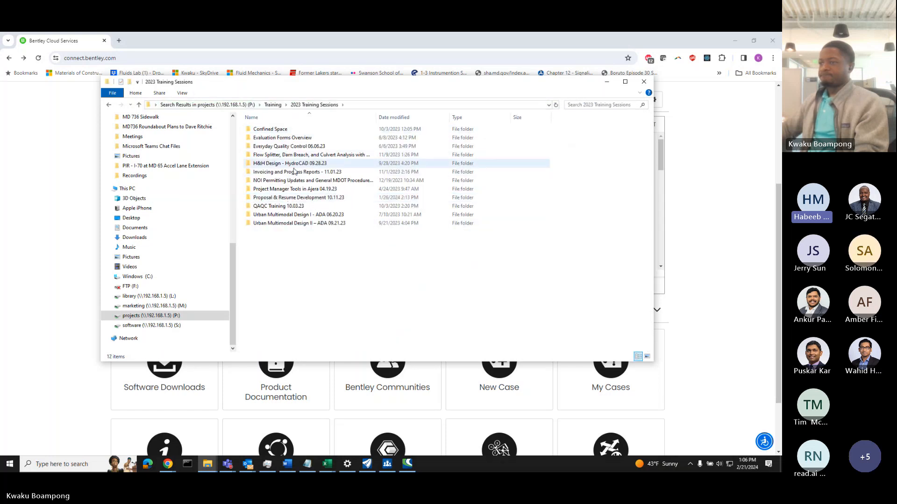
{"action": "key", "text": "alt+Left"}
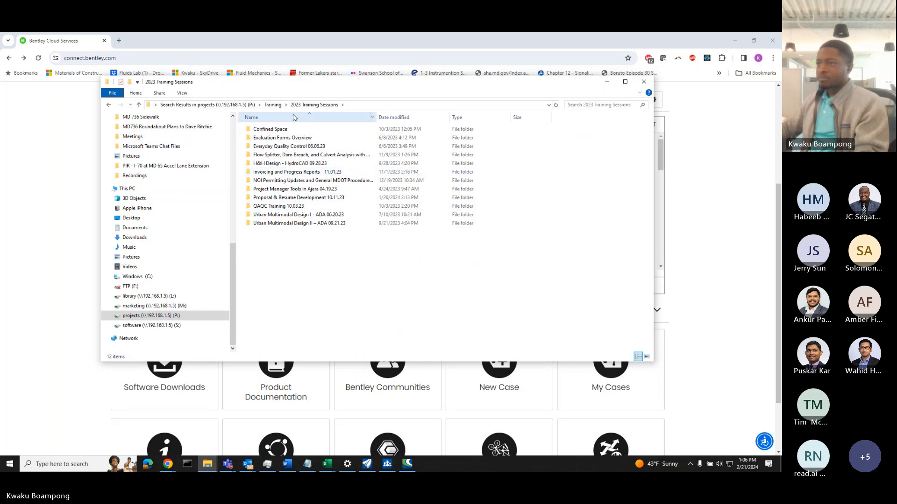
{"action": "double_click", "coordinate": [277, 188]}
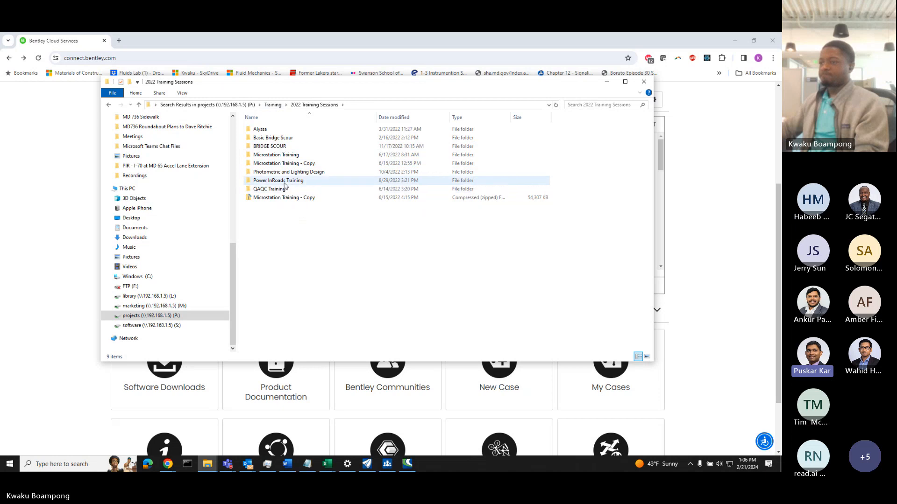
{"action": "double_click", "coordinate": [285, 181]}
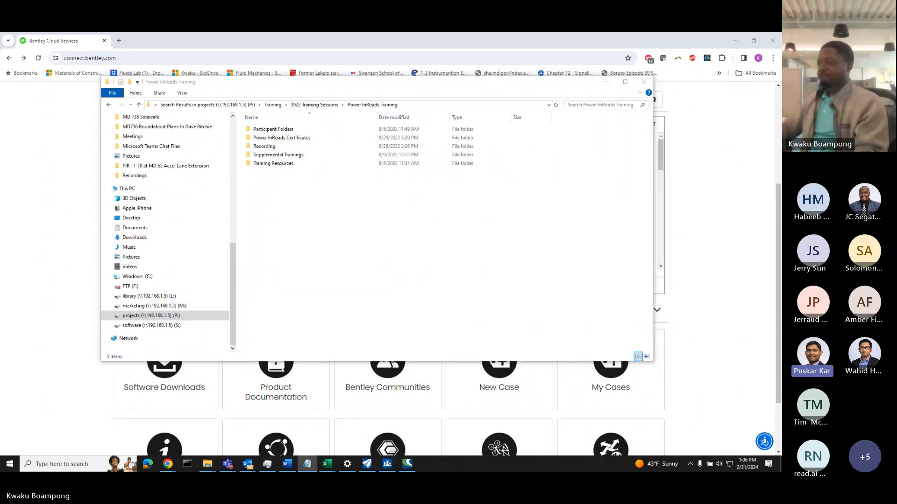
{"action": "left_click", "coordinate": [588, 215]}
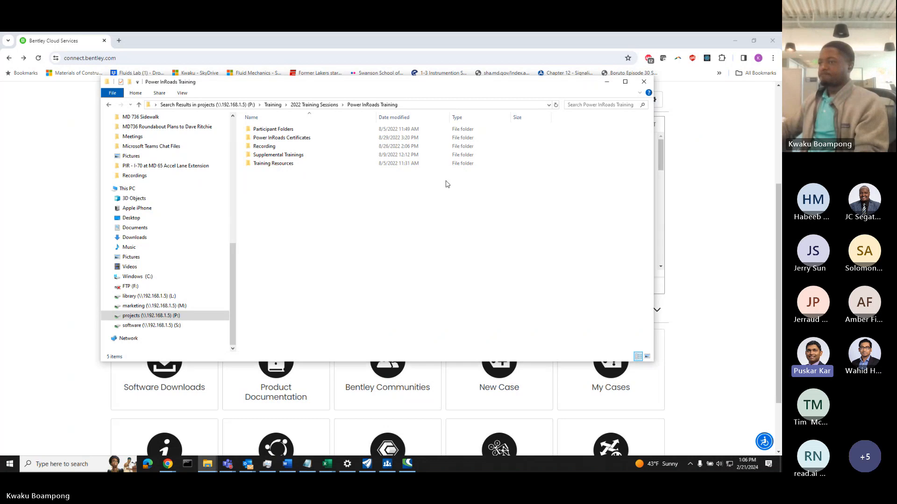
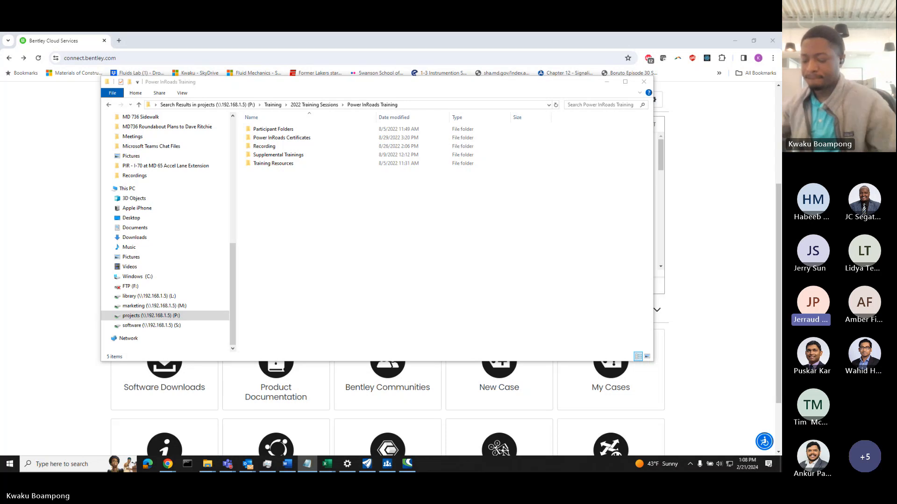
Switch back to OpenRoads Designer, reopen Create Template and zoom in on the Training template's centerline area.
{"action": "left_click", "coordinate": [718, 395]}
{"action": "left_click", "coordinate": [734, 39]}
{"action": "left_click", "coordinate": [433, 363]}
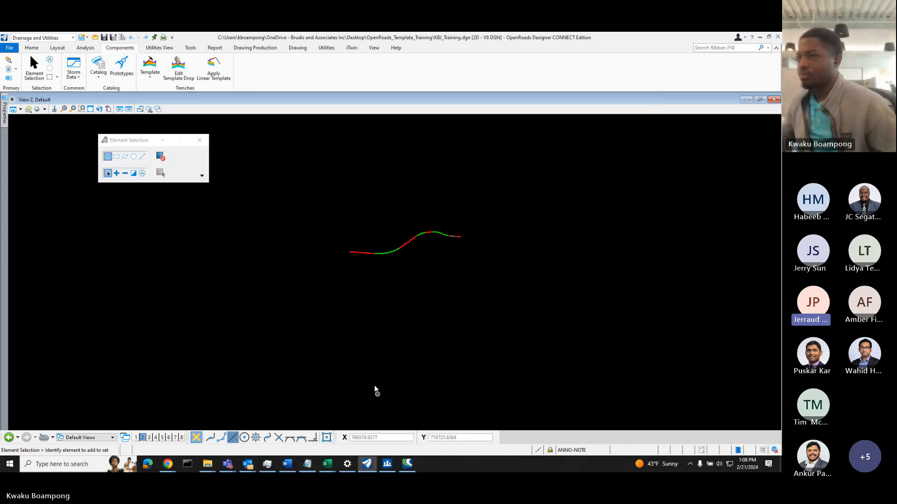
{"action": "left_click", "coordinate": [147, 80]}
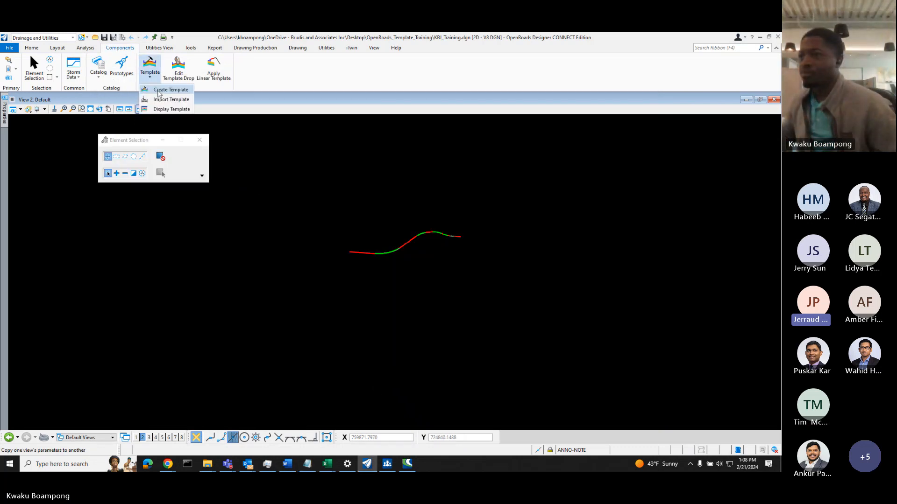
{"action": "left_click", "coordinate": [161, 90]}
{"action": "scroll", "coordinate": [413, 253], "scroll_direction": "up", "scroll_amount": 4}
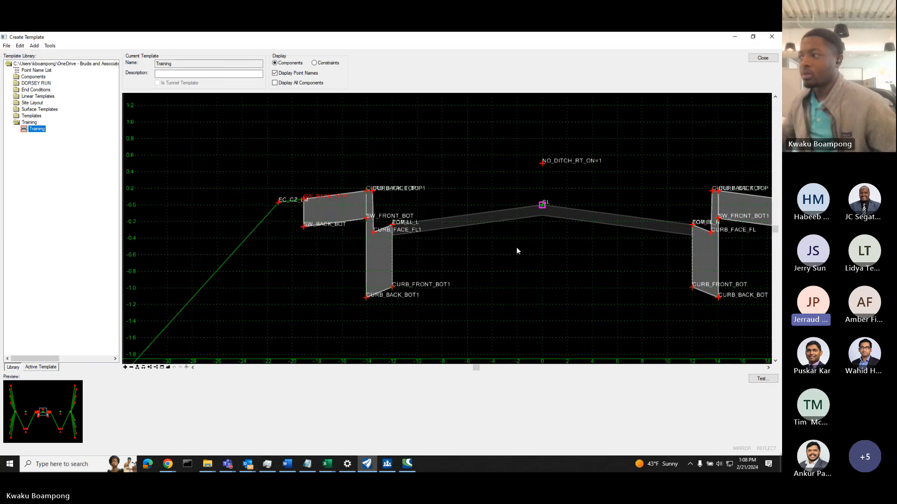
Examine the Training template's roadway section, bring up the choice of overlapping points at the right pavement edge, and dismiss it without picking one.
{"action": "scroll", "coordinate": [681, 229], "scroll_direction": "up", "scroll_amount": 2}
{"action": "scroll", "coordinate": [430, 246], "scroll_direction": "down", "scroll_amount": 4}
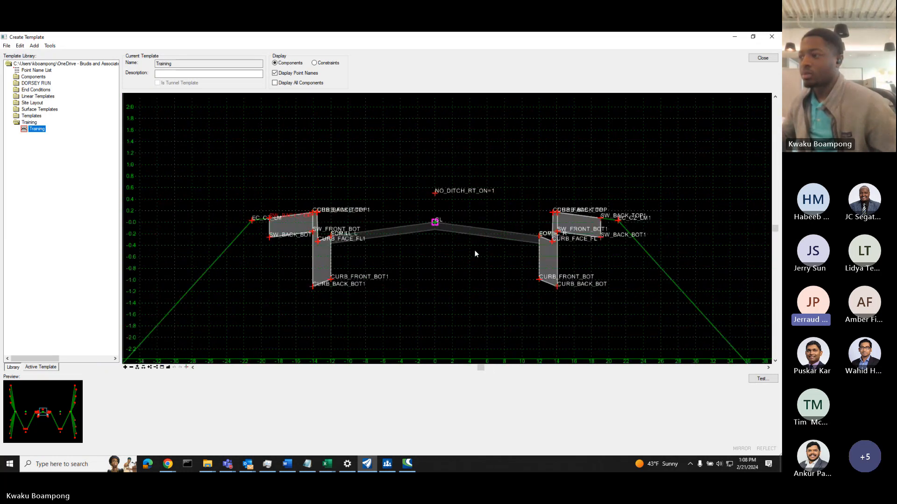
{"action": "middle_click_drag", "start_coordinate": [474, 251], "coordinate": [414, 250]}
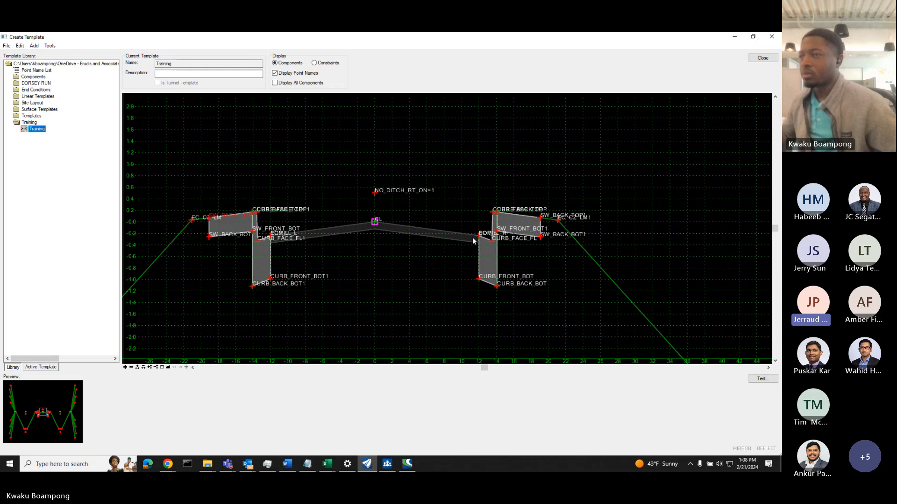
{"action": "mouse_move", "coordinate": [473, 237]}
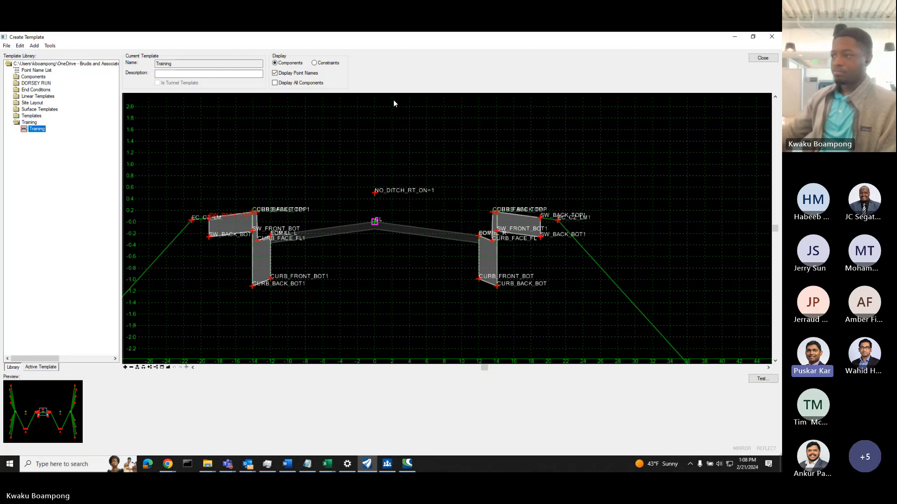
{"action": "left_click", "coordinate": [479, 239]}
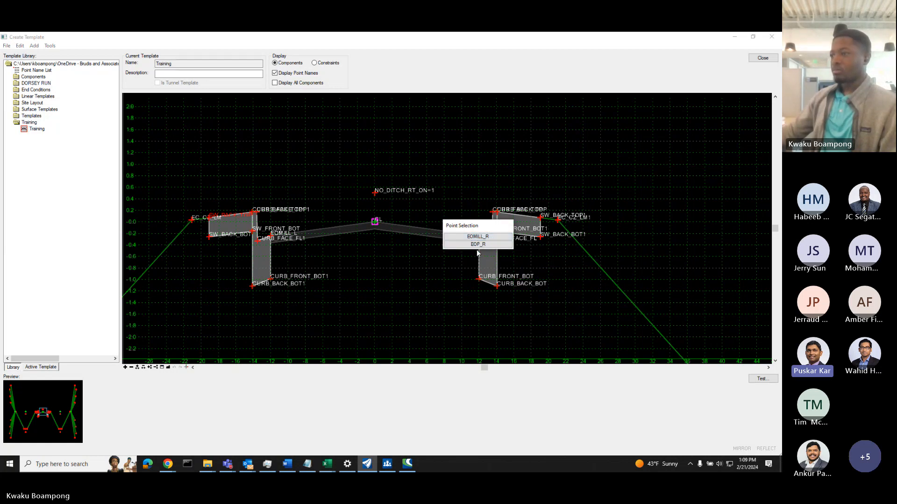
{"action": "left_click", "coordinate": [435, 205]}
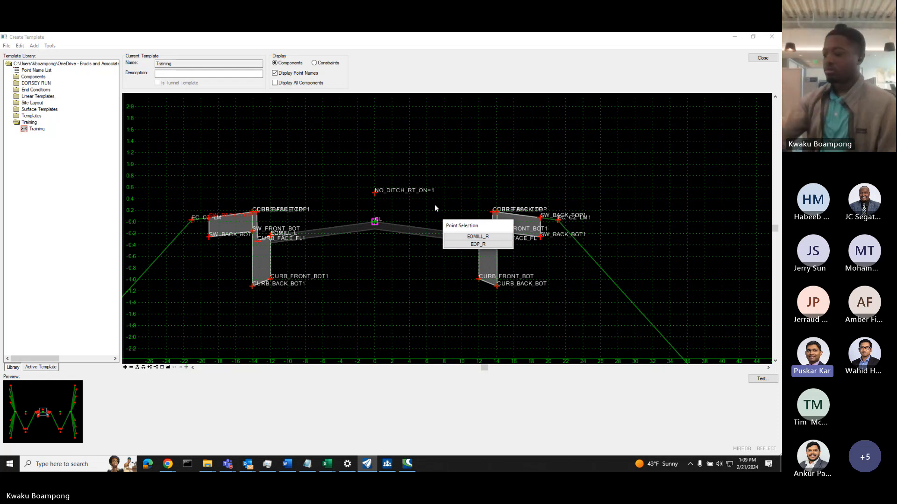
{"action": "key", "text": "Escape"}
{"action": "key", "text": "Escape"}
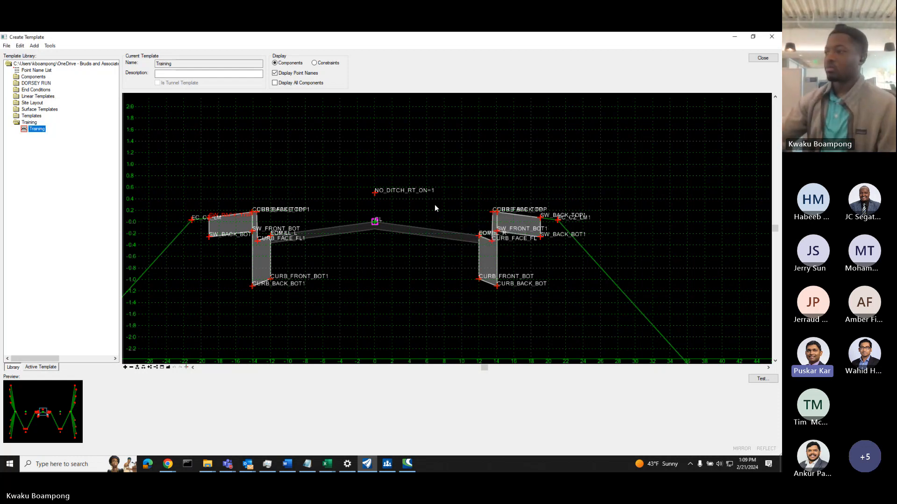
Close Create Template and save the KBJ_Training.dgn design file.
{"action": "left_click", "coordinate": [763, 57]}
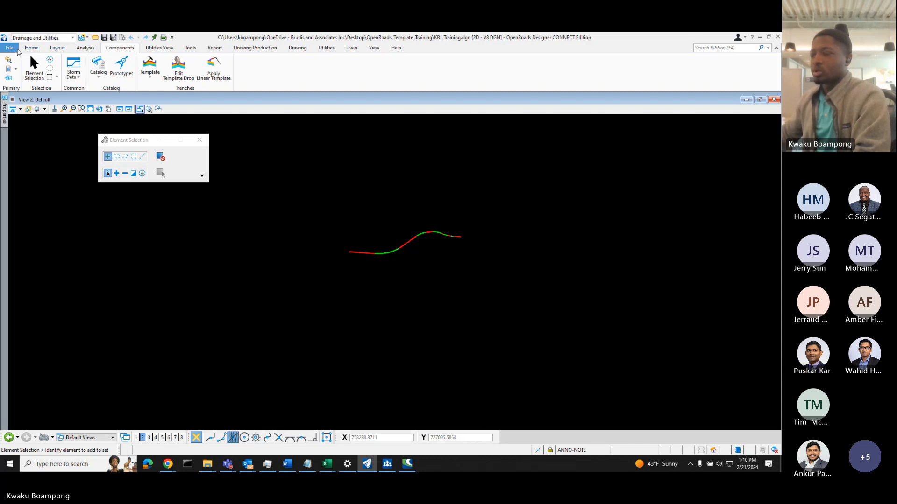
{"action": "left_click", "coordinate": [16, 49]}
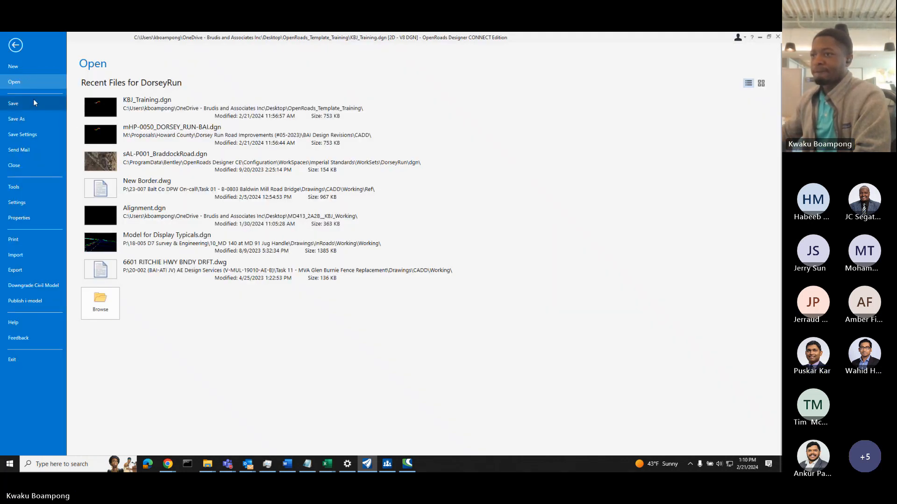
{"action": "left_click", "coordinate": [33, 100]}
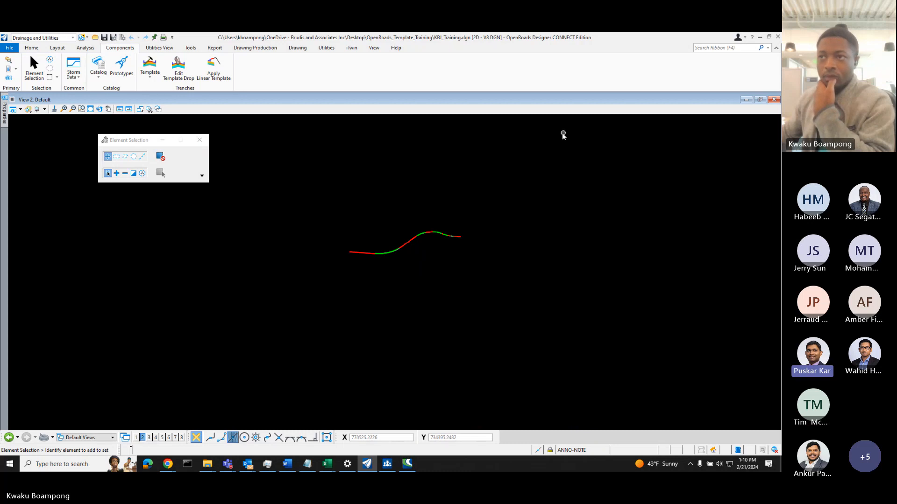
Change the active workflow from Drainage and Utilities to OpenRoads Modeling.
{"action": "left_click", "coordinate": [35, 49]}
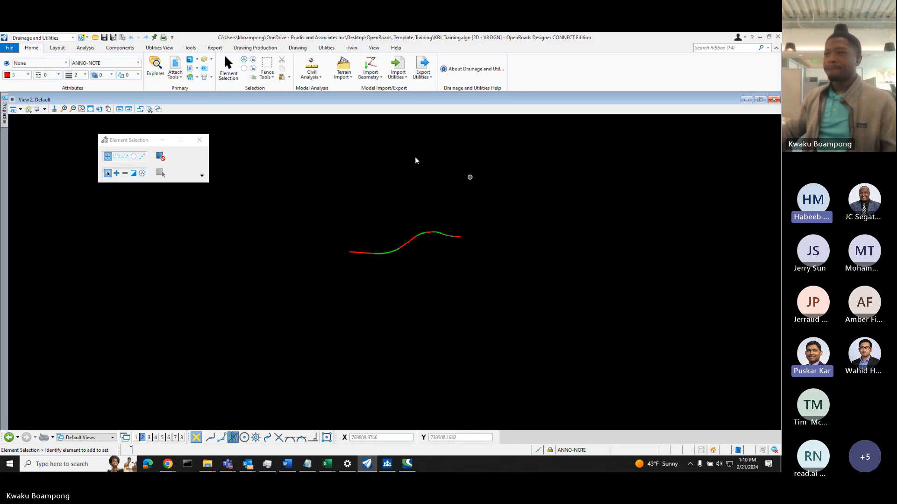
{"action": "left_click", "coordinate": [72, 37]}
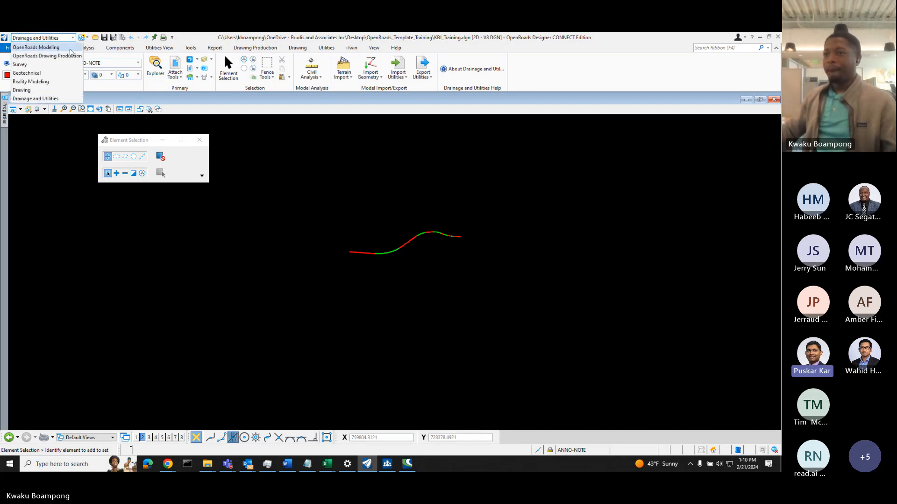
{"action": "key", "text": "Return"}
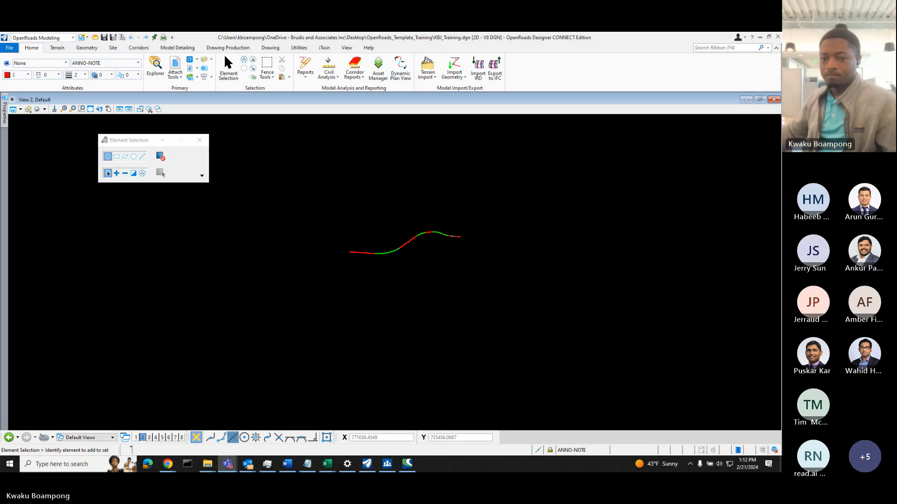
{"action": "left_click", "coordinate": [600, 199]}
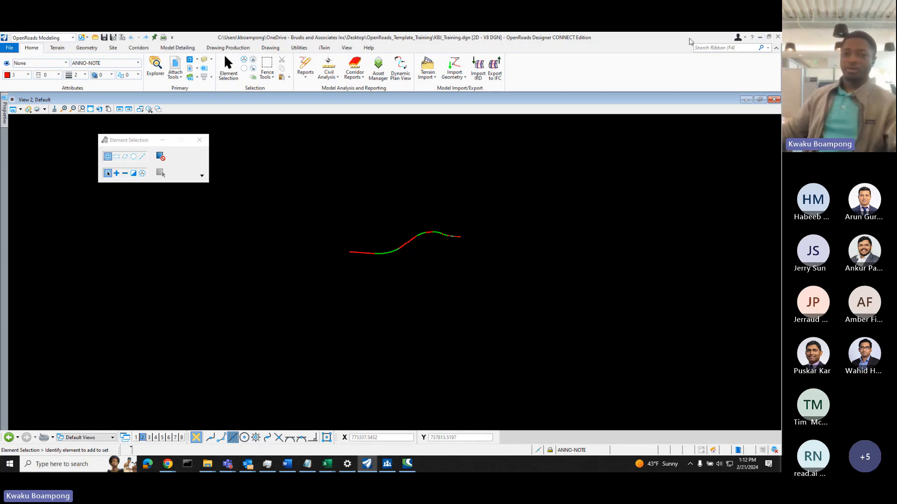